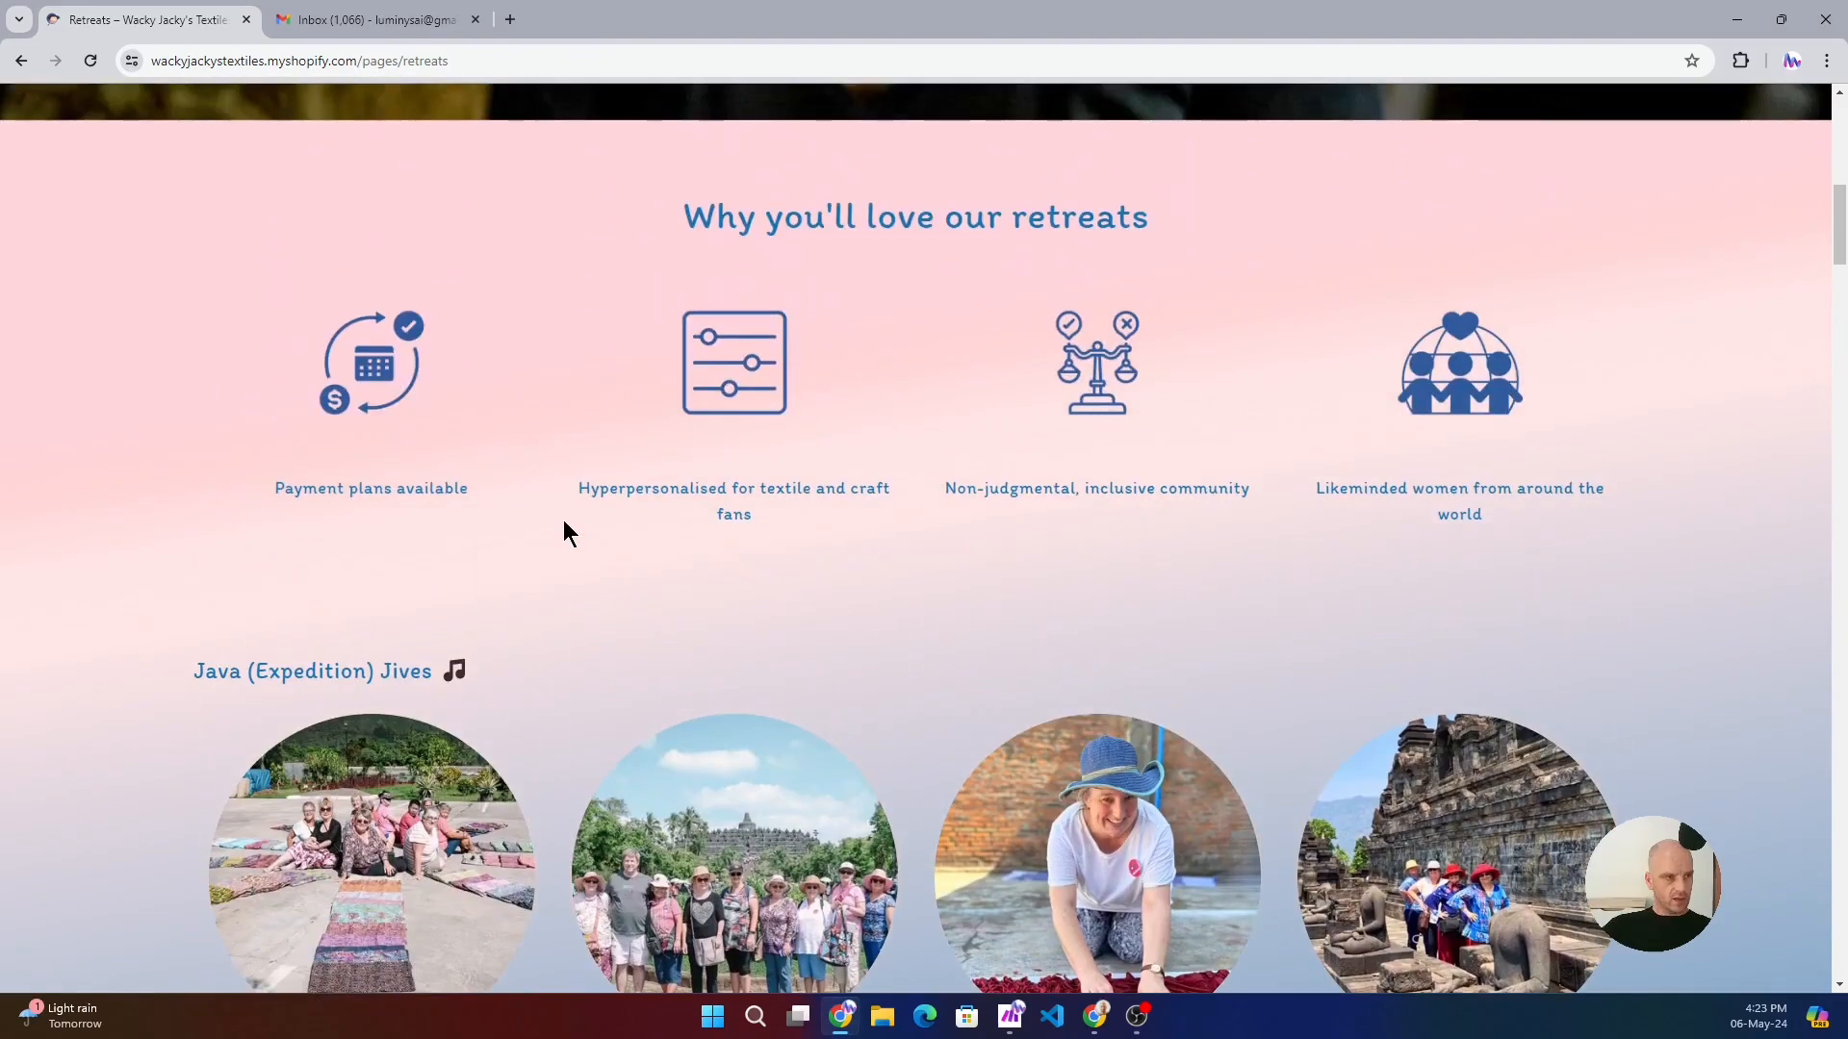
# - Open the details page for the June 2024 Java (Expedition) Jives retreat
pyautogui.scroll(-3, 564, 505)
pyautogui.scroll(-5, 563, 504)
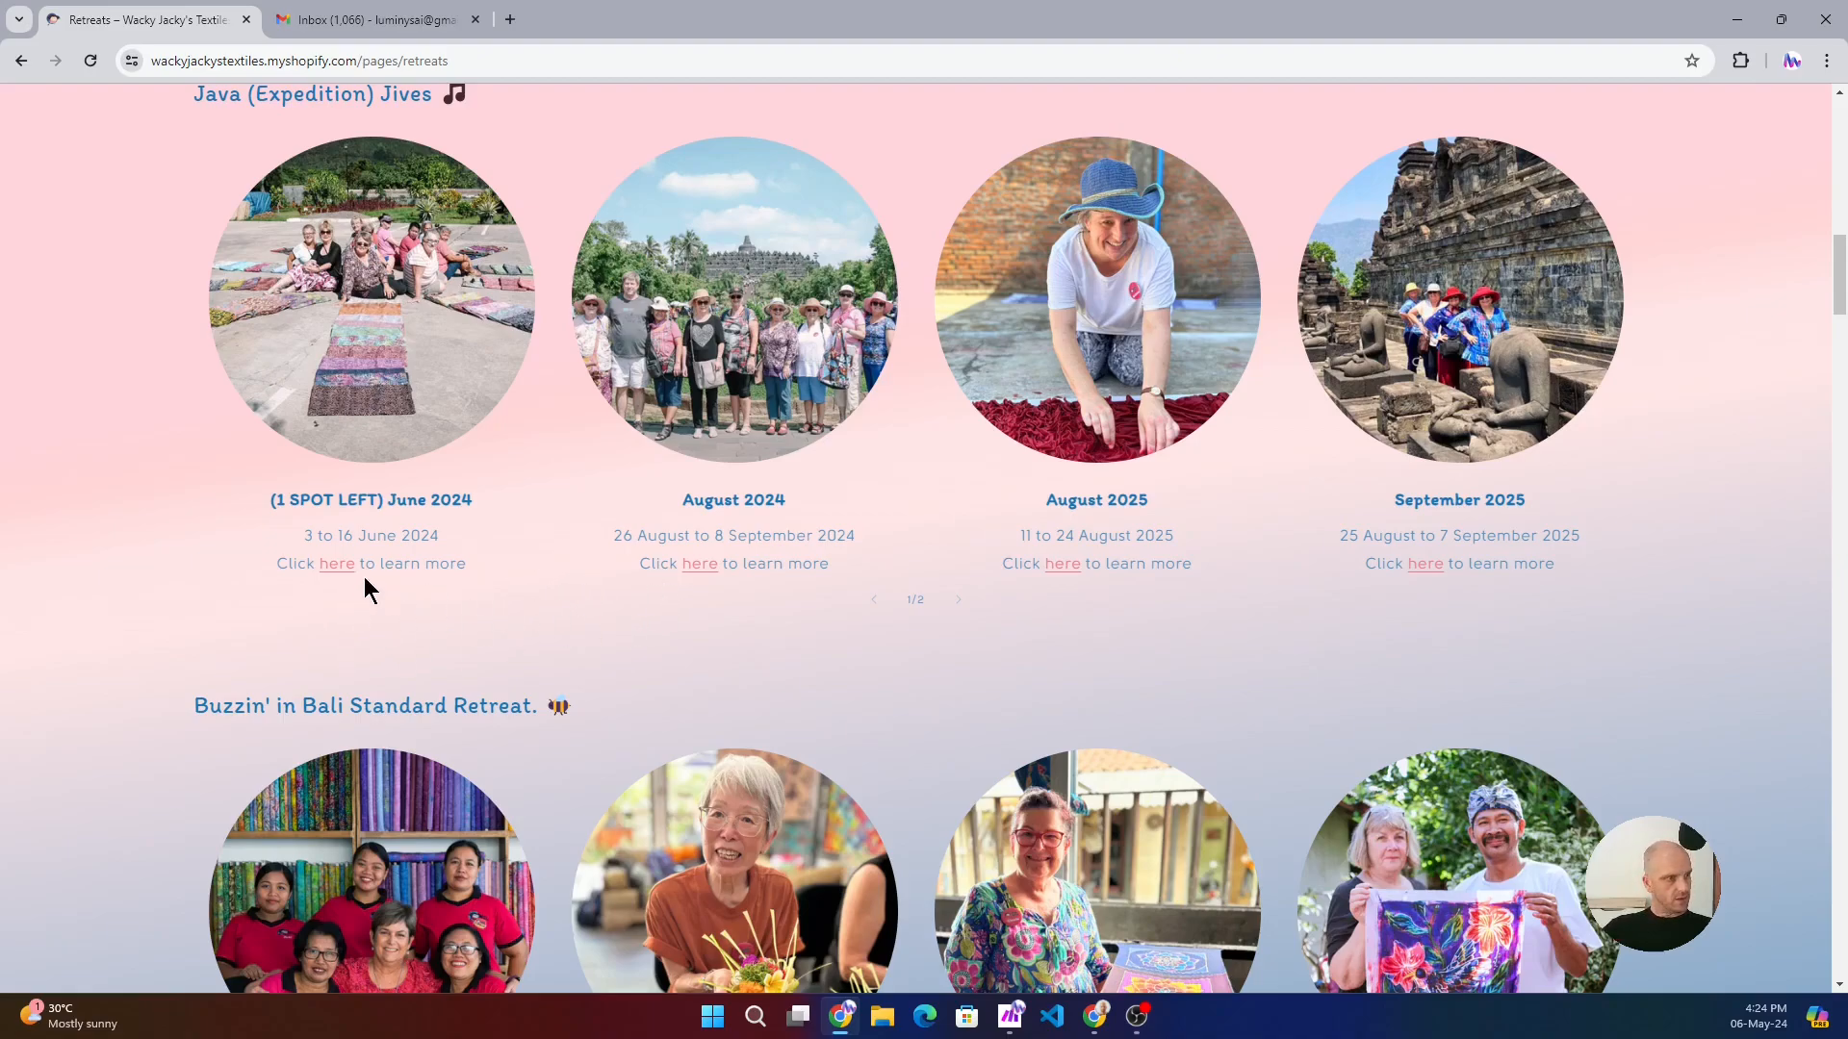
pyautogui.click(337, 566)
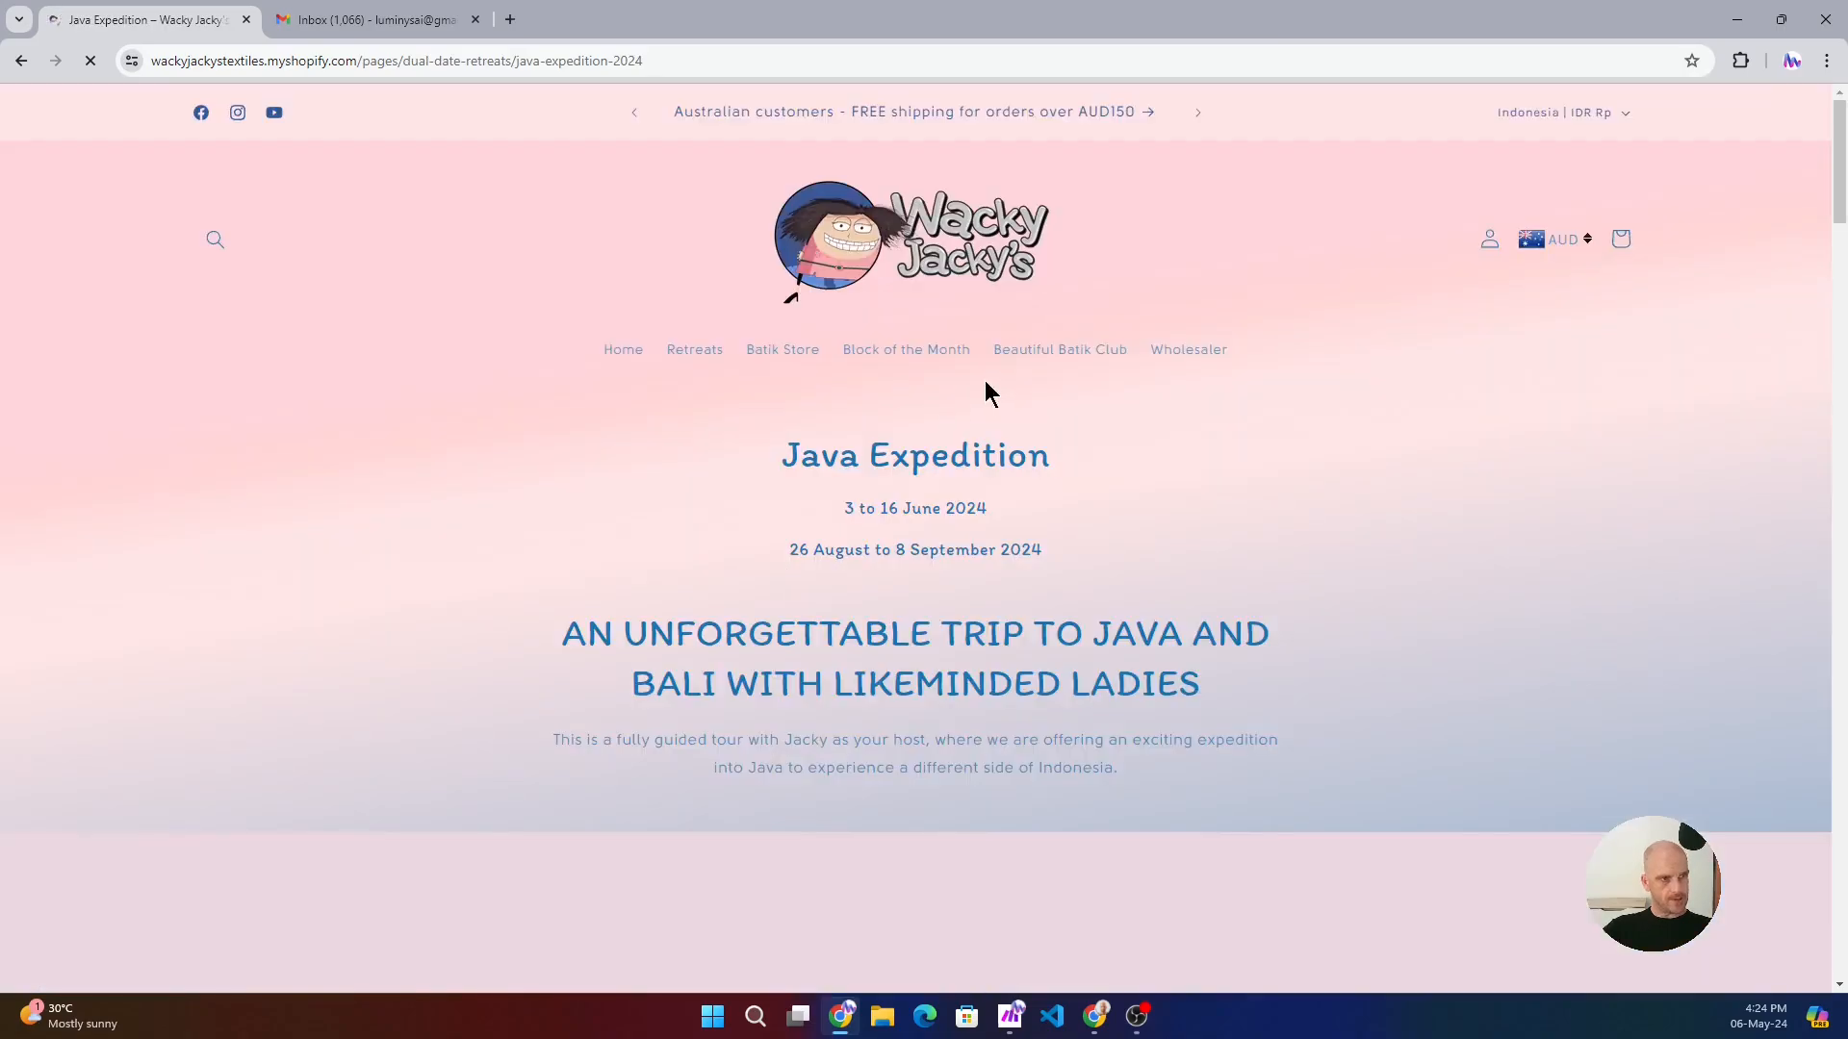
# - Open the booking form for the June dates of the Java Expedition
pyautogui.scroll(-2, 695, 430)
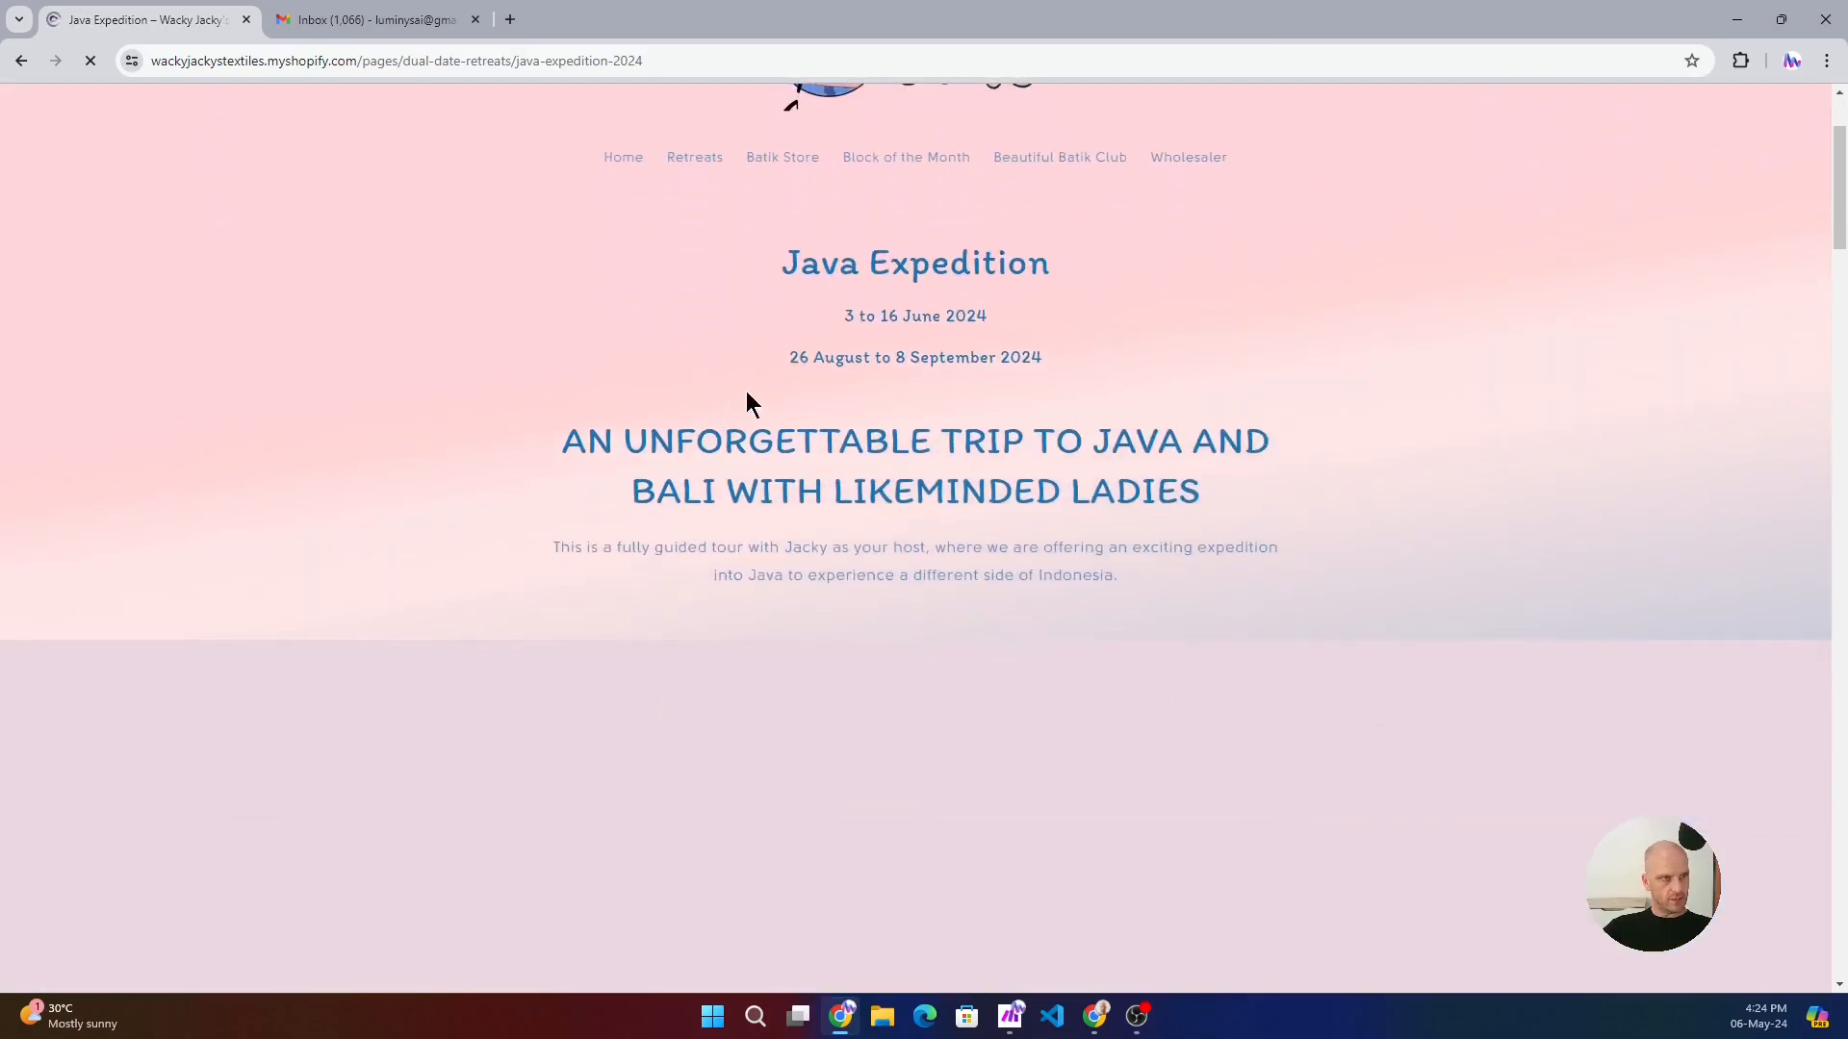
pyautogui.scroll(-13, 781, 356)
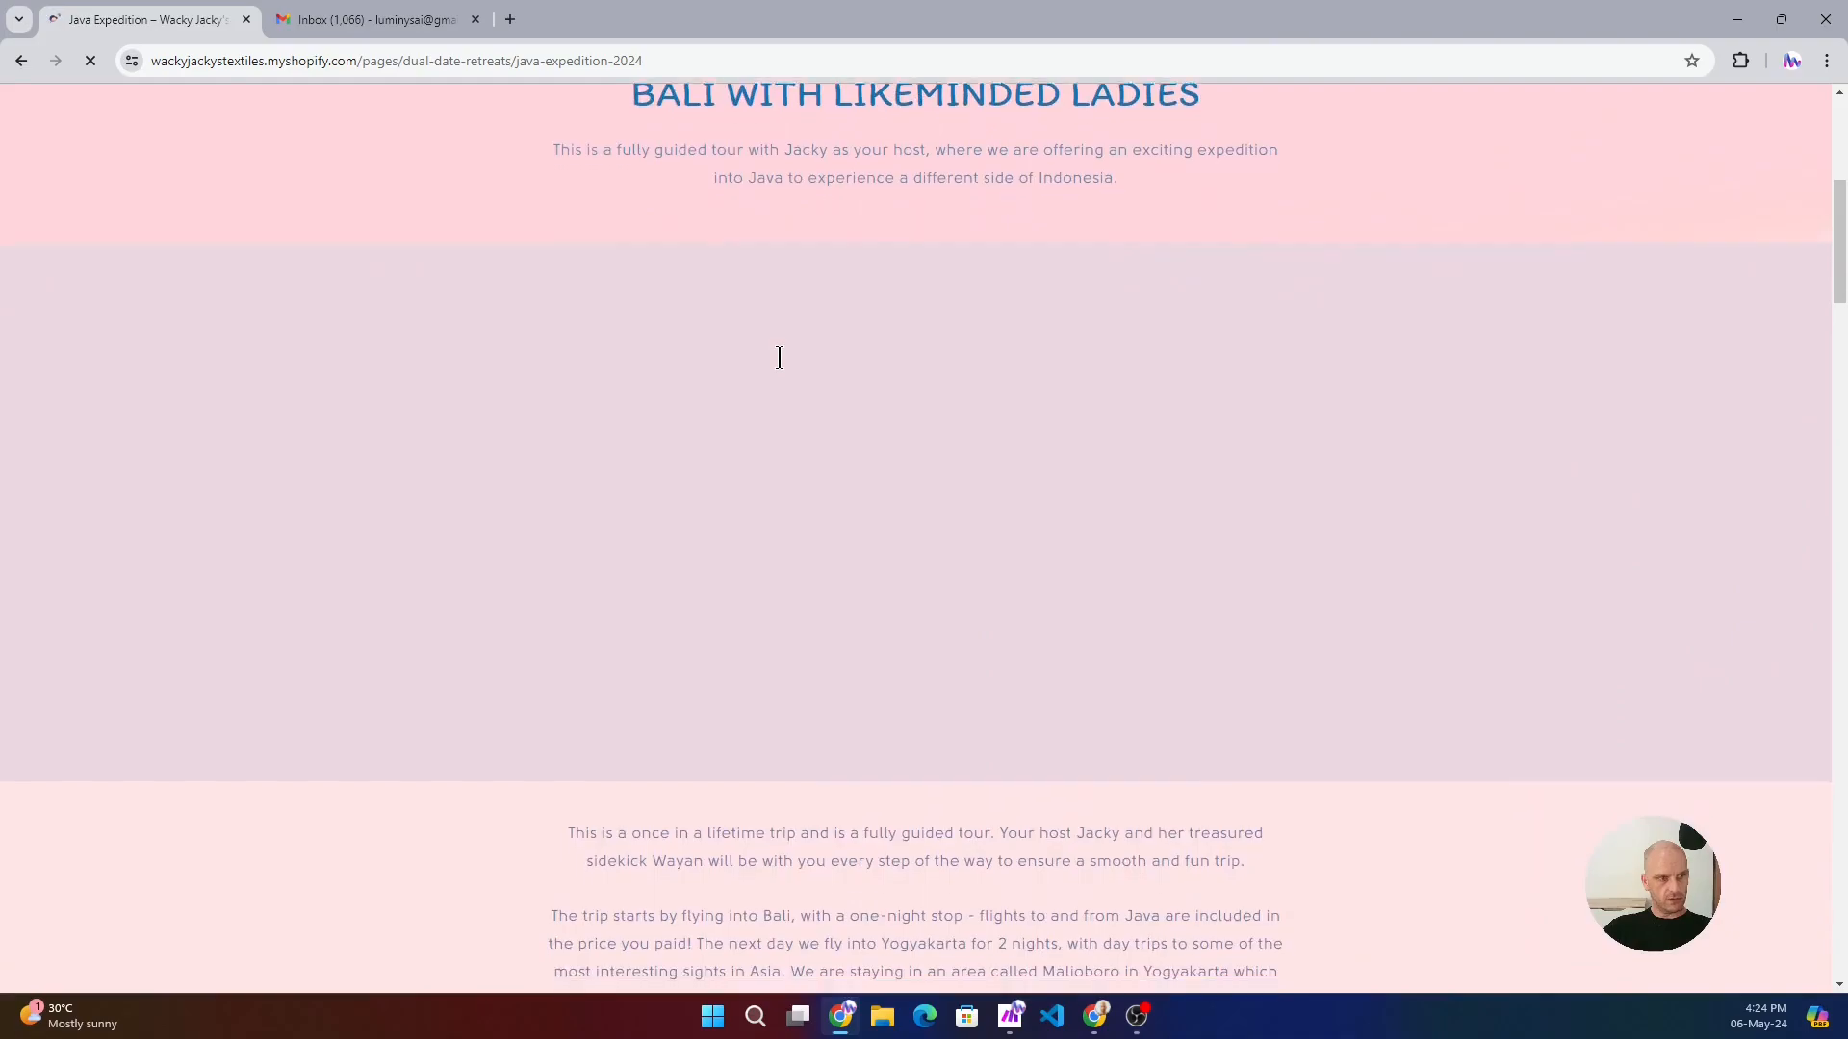
pyautogui.scroll(-4, 780, 359)
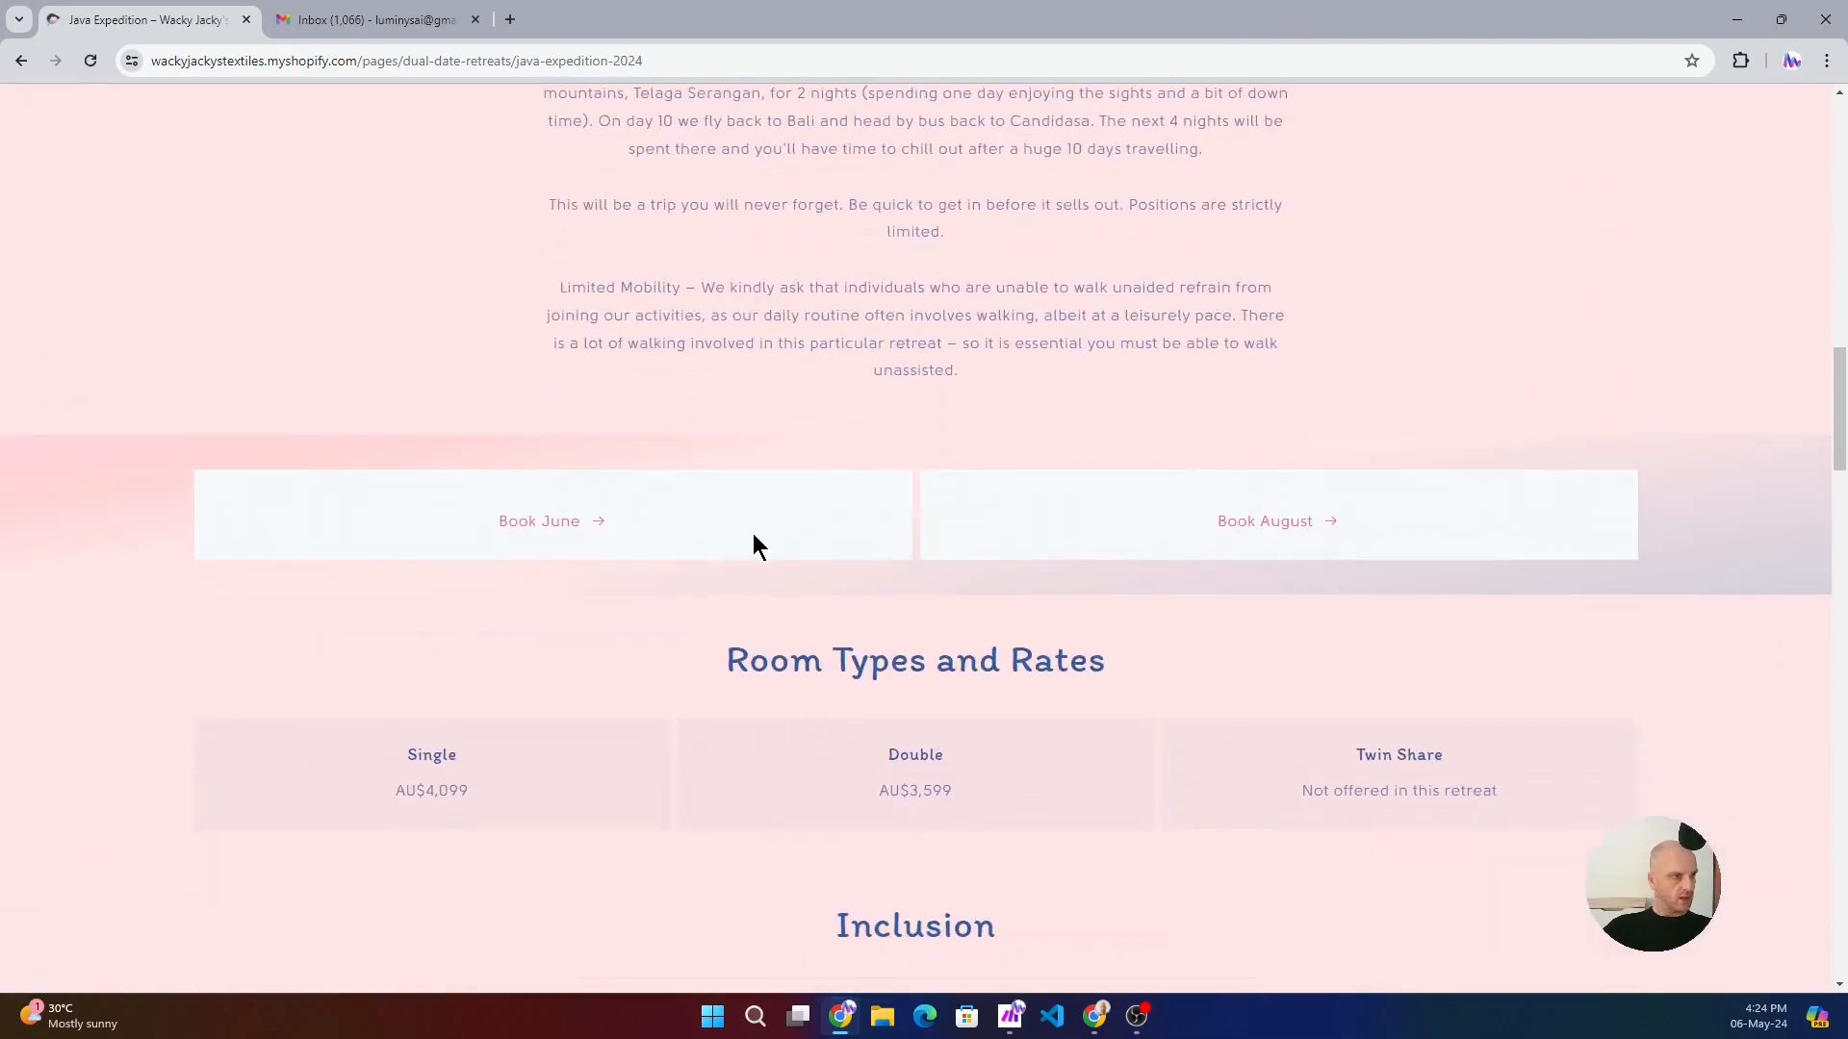
pyautogui.click(558, 523)
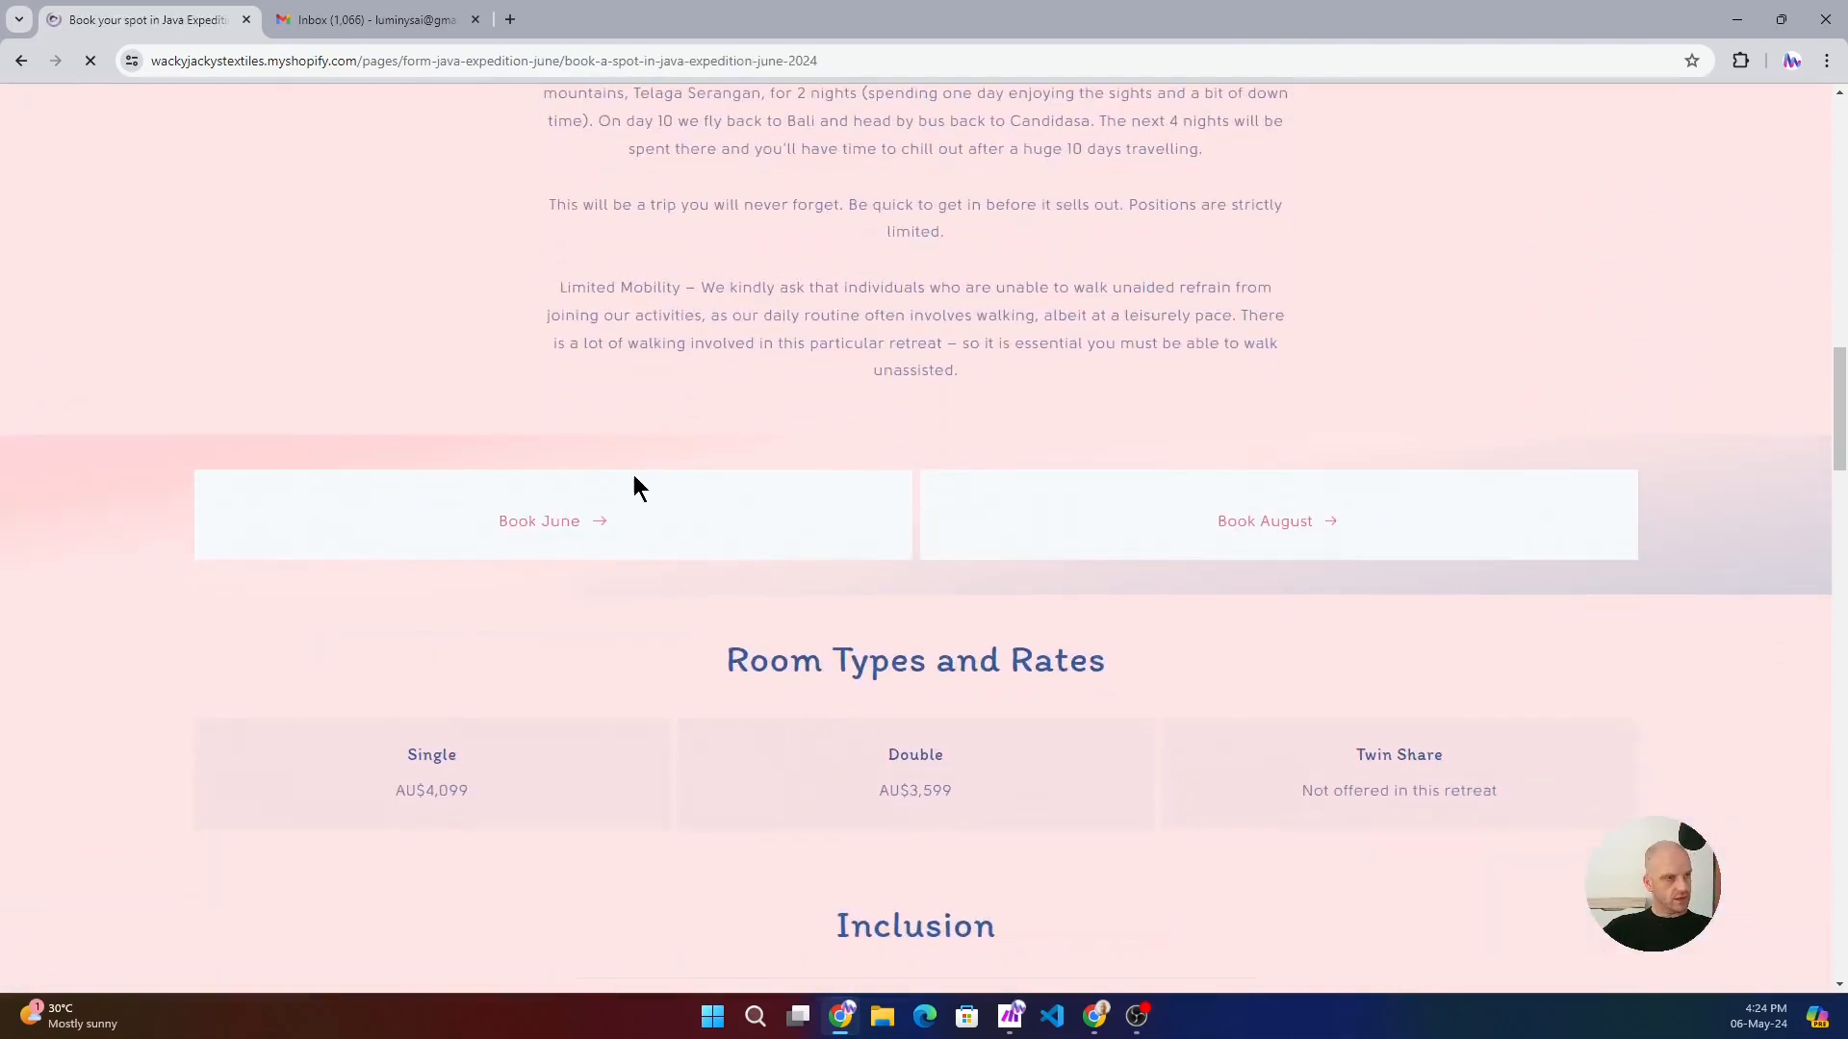
# - Fill in the attendee's first name, last name and preferred name in the Retreat Booking Form using the saved suggestions
pyautogui.scroll(-5, 748, 641)
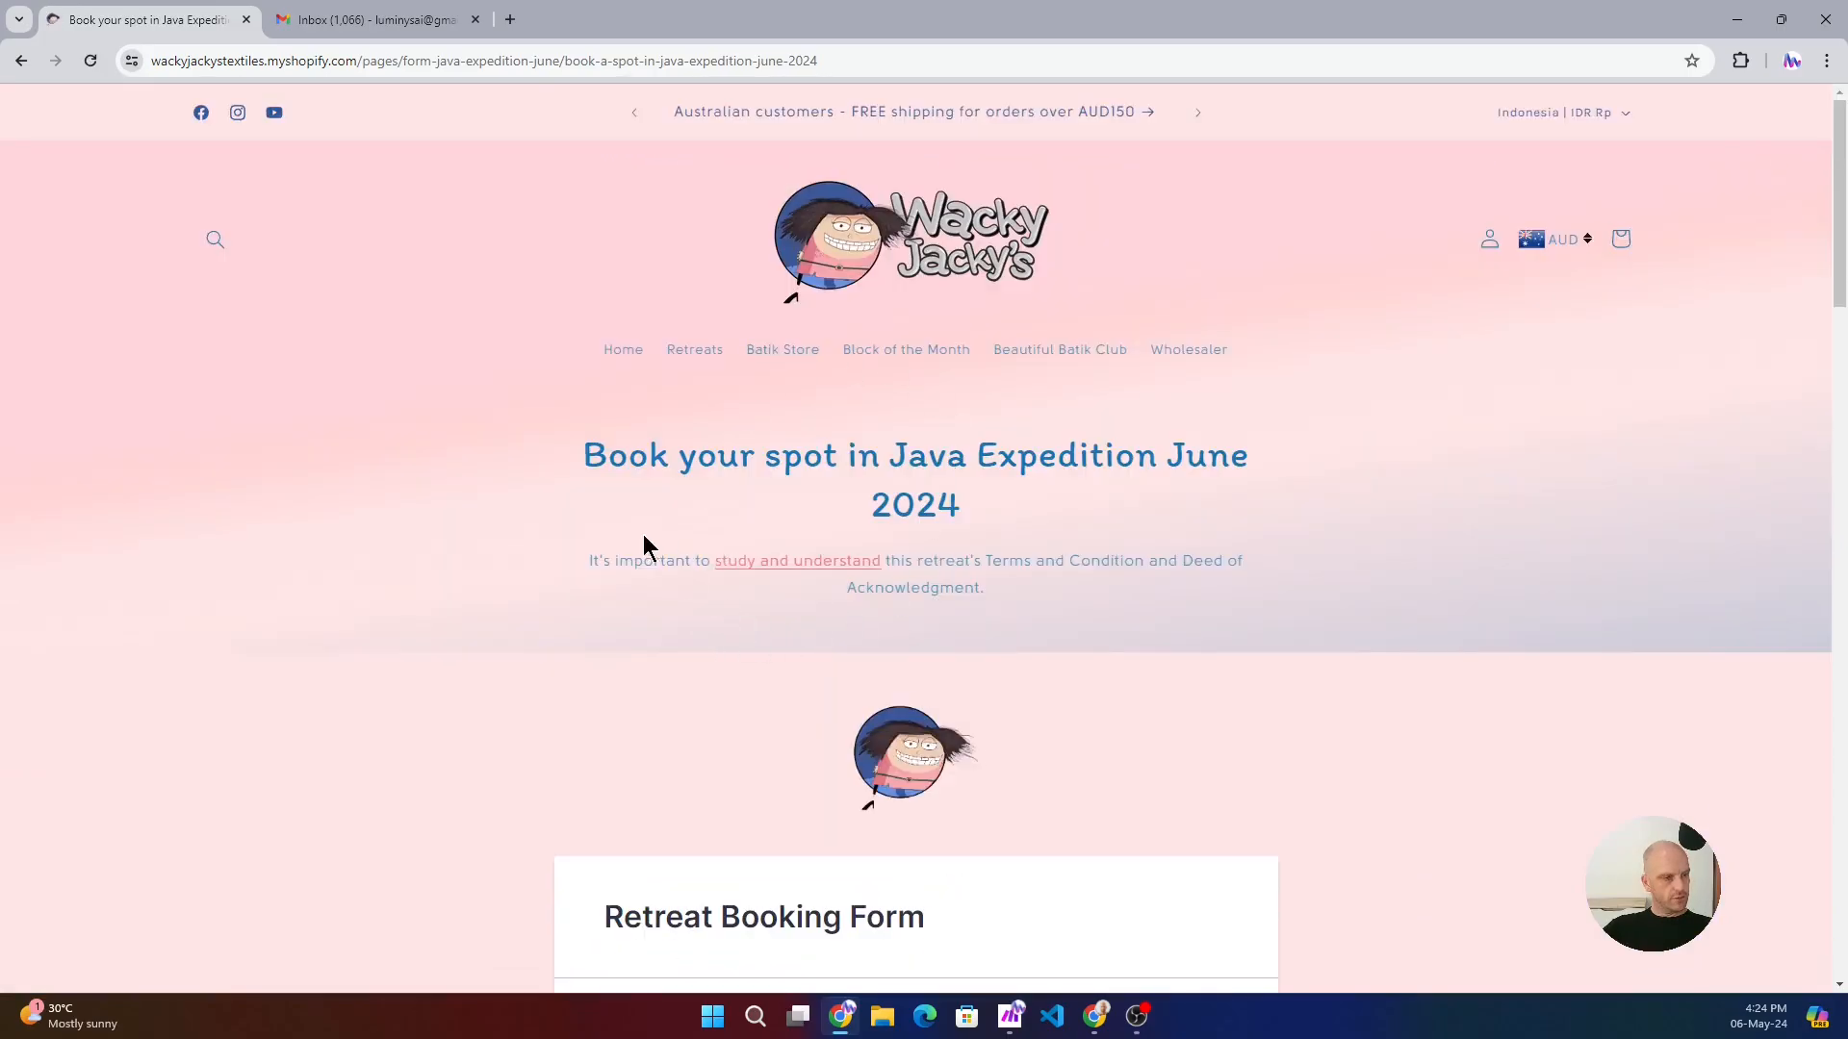
pyautogui.scroll(-3, 640, 558)
pyautogui.scroll(-2, 631, 565)
pyautogui.click(671, 749)
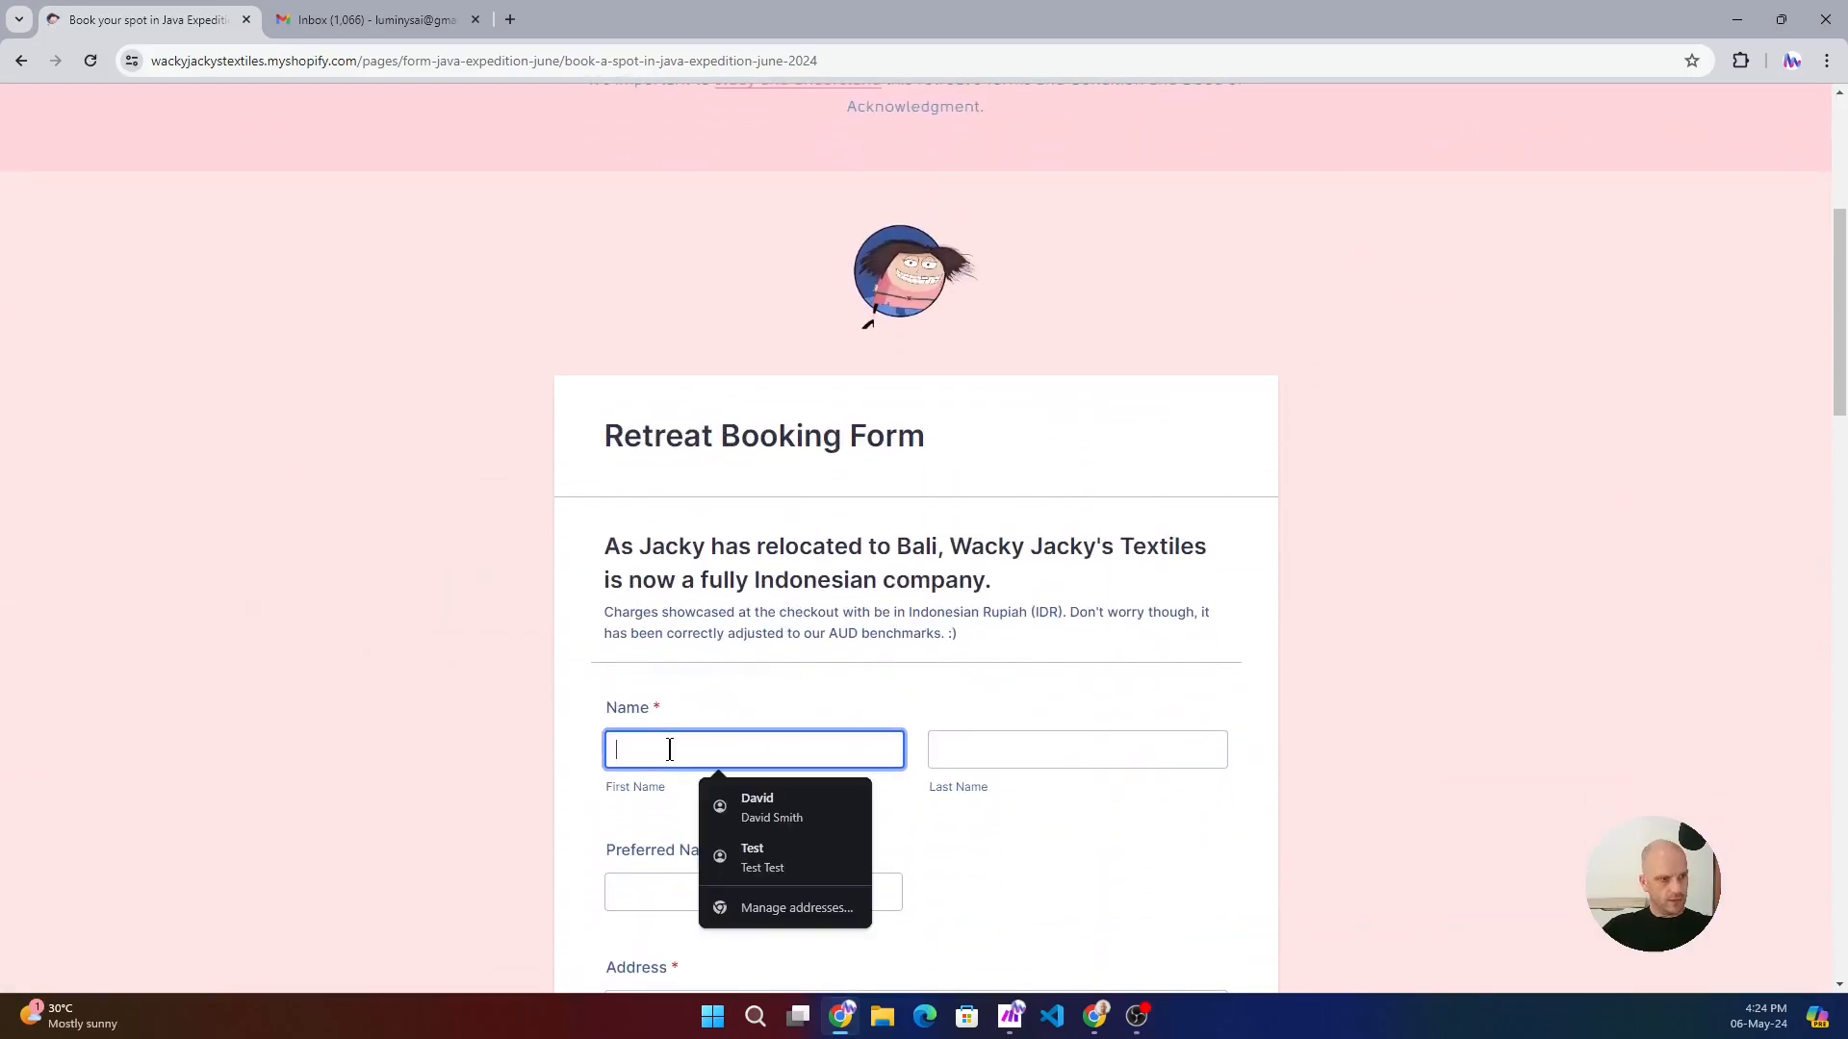
pyautogui.click(757, 806)
pyautogui.click(637, 886)
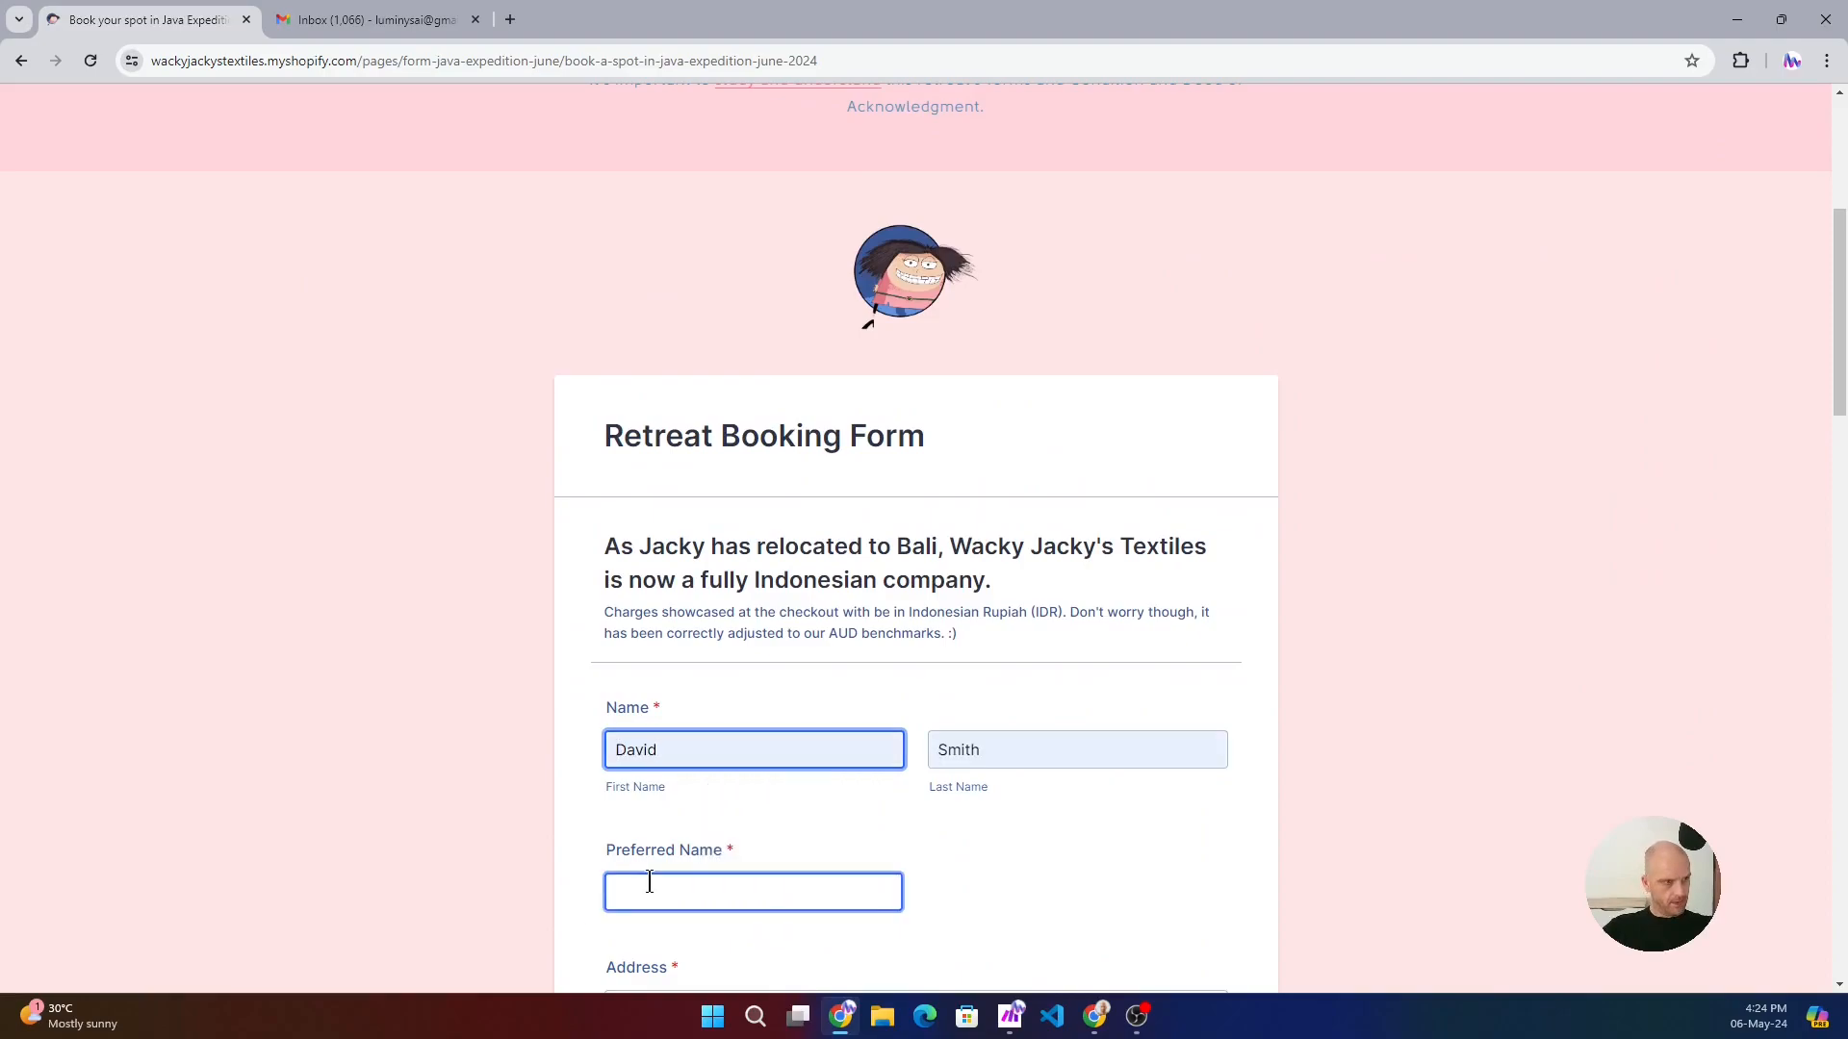
pyautogui.click(755, 953)
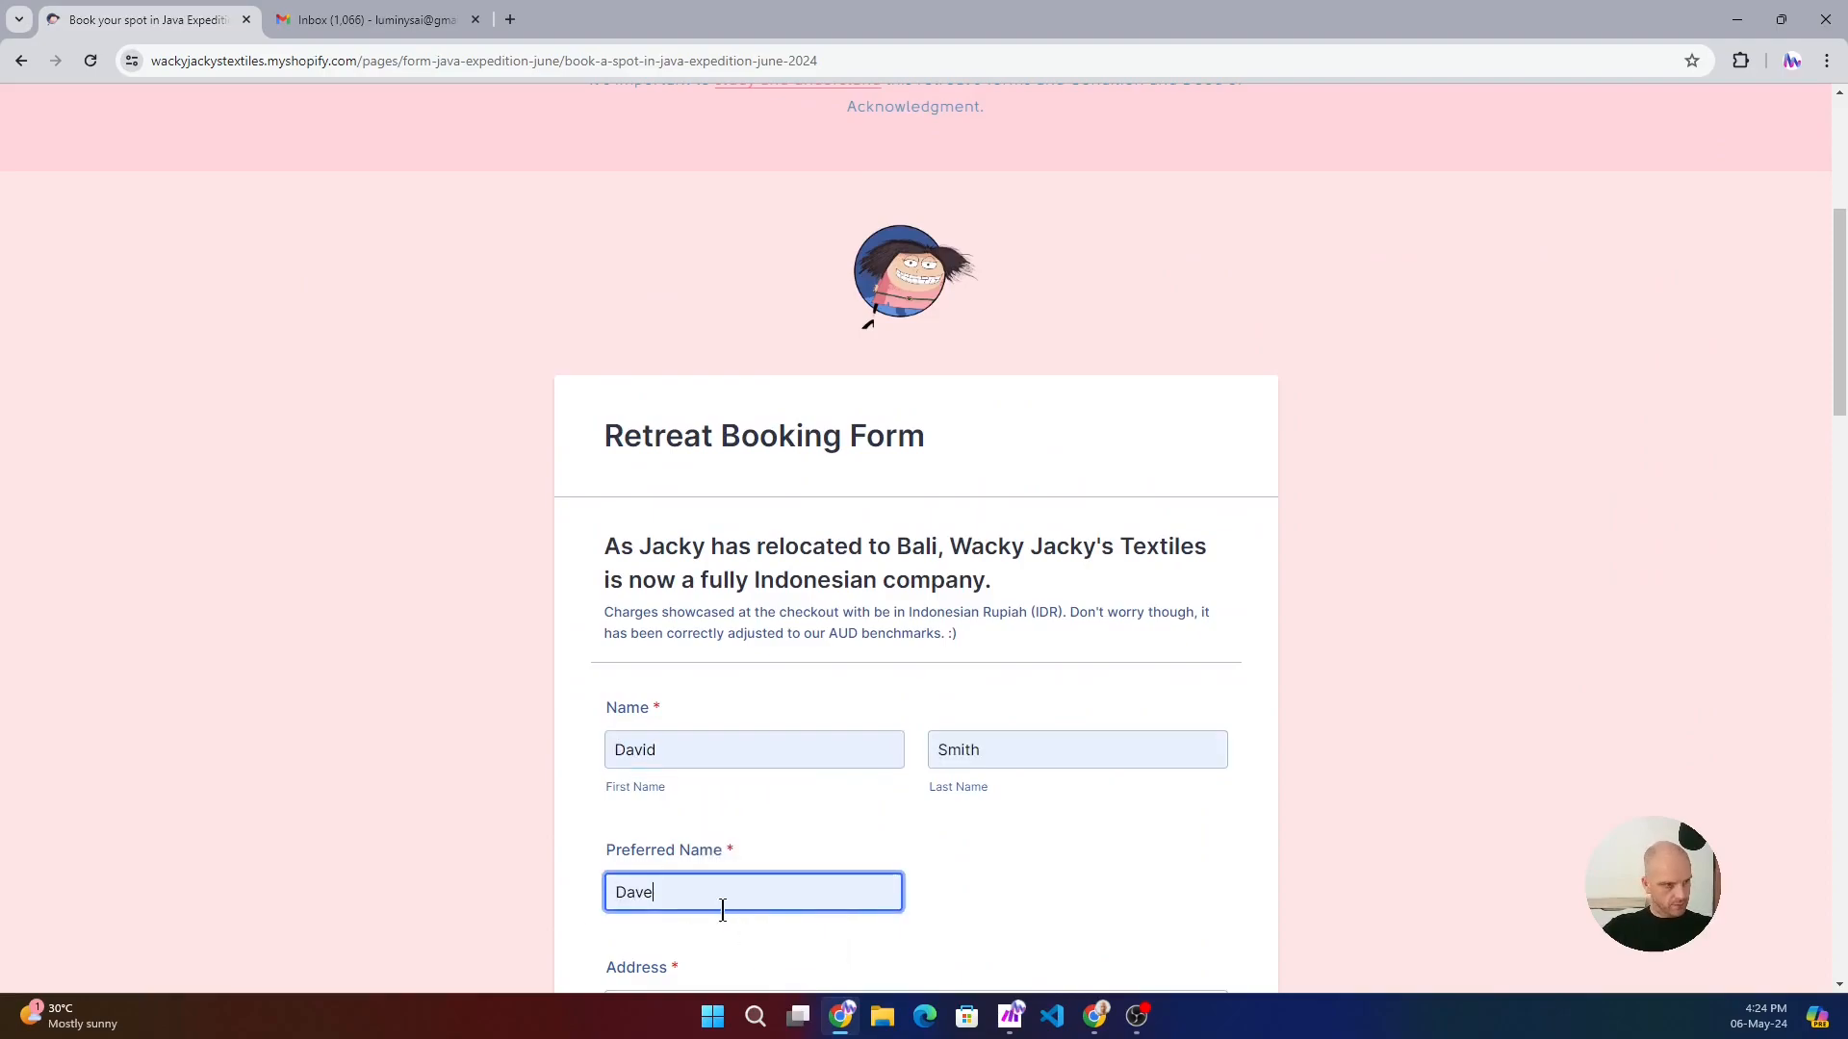
# - Fill in the attendee's full postal address from the saved suggestion and set the country to Indonesia
pyautogui.press('Tab')
pyautogui.click(666, 817)
pyautogui.click(791, 616)
pyautogui.scroll(-4, 710, 660)
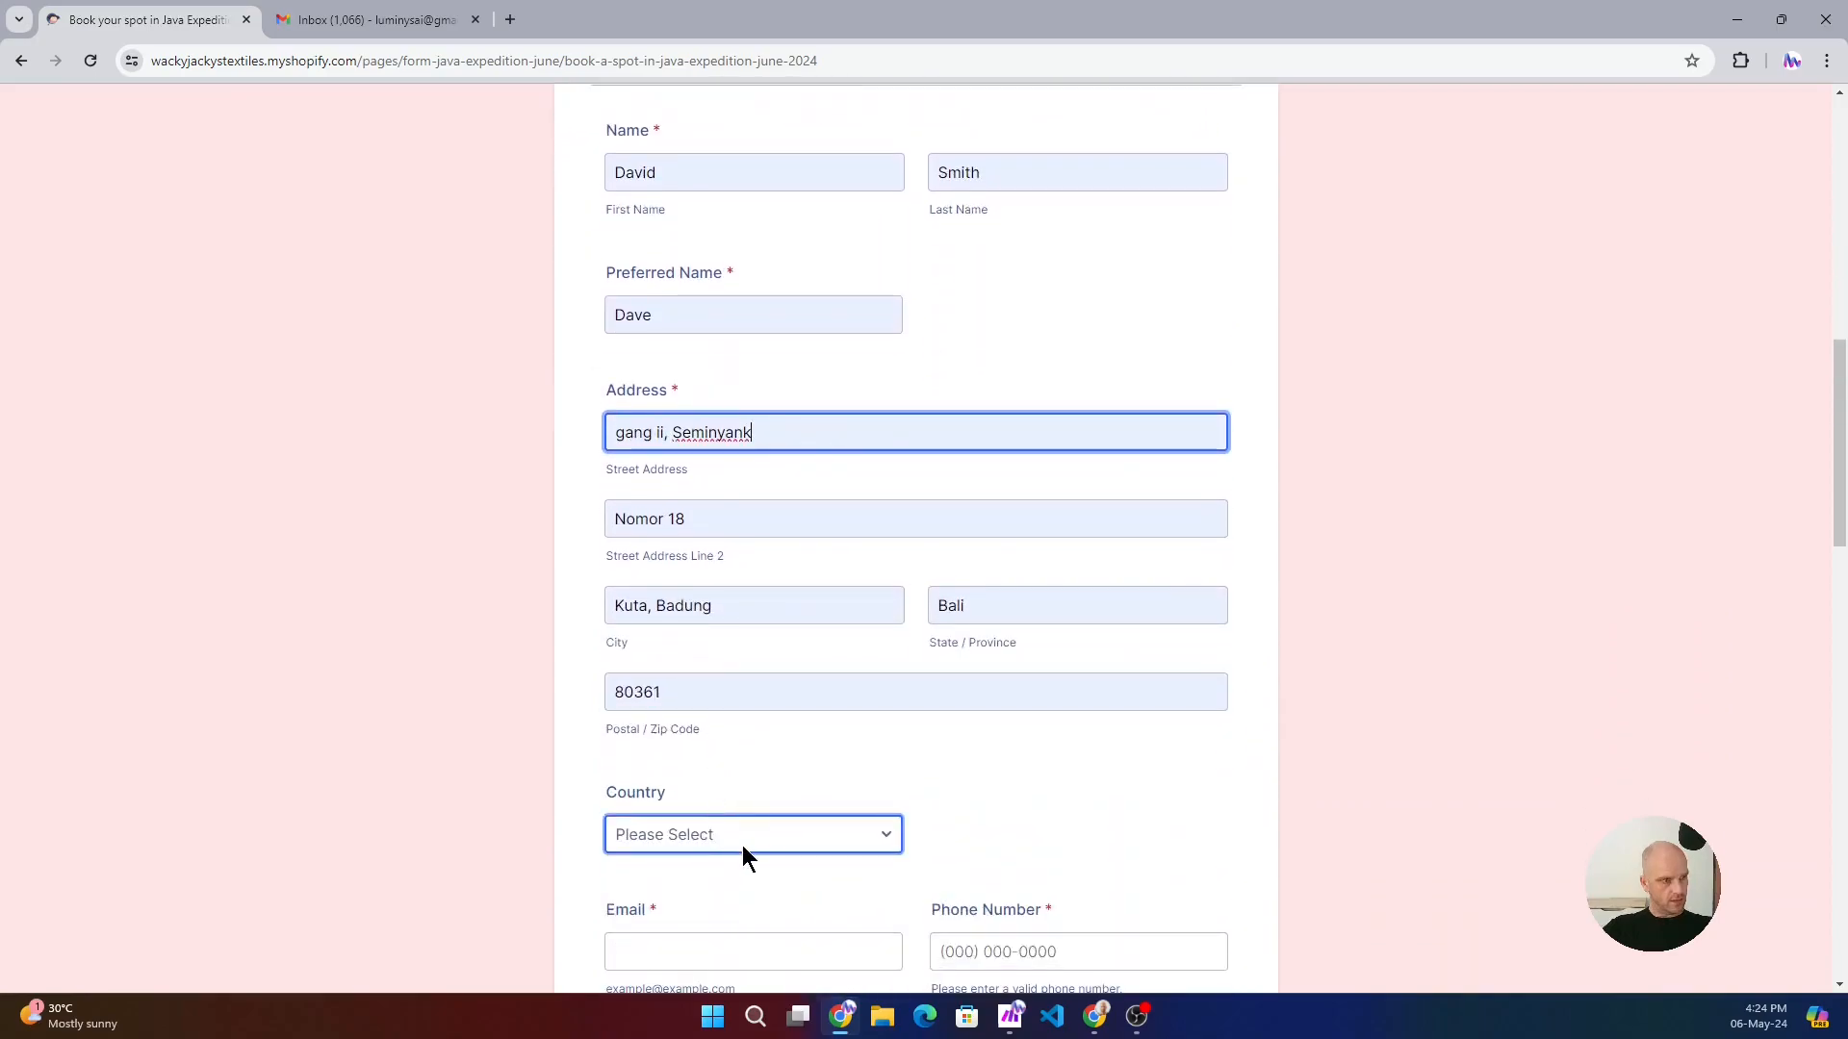
pyautogui.click(742, 835)
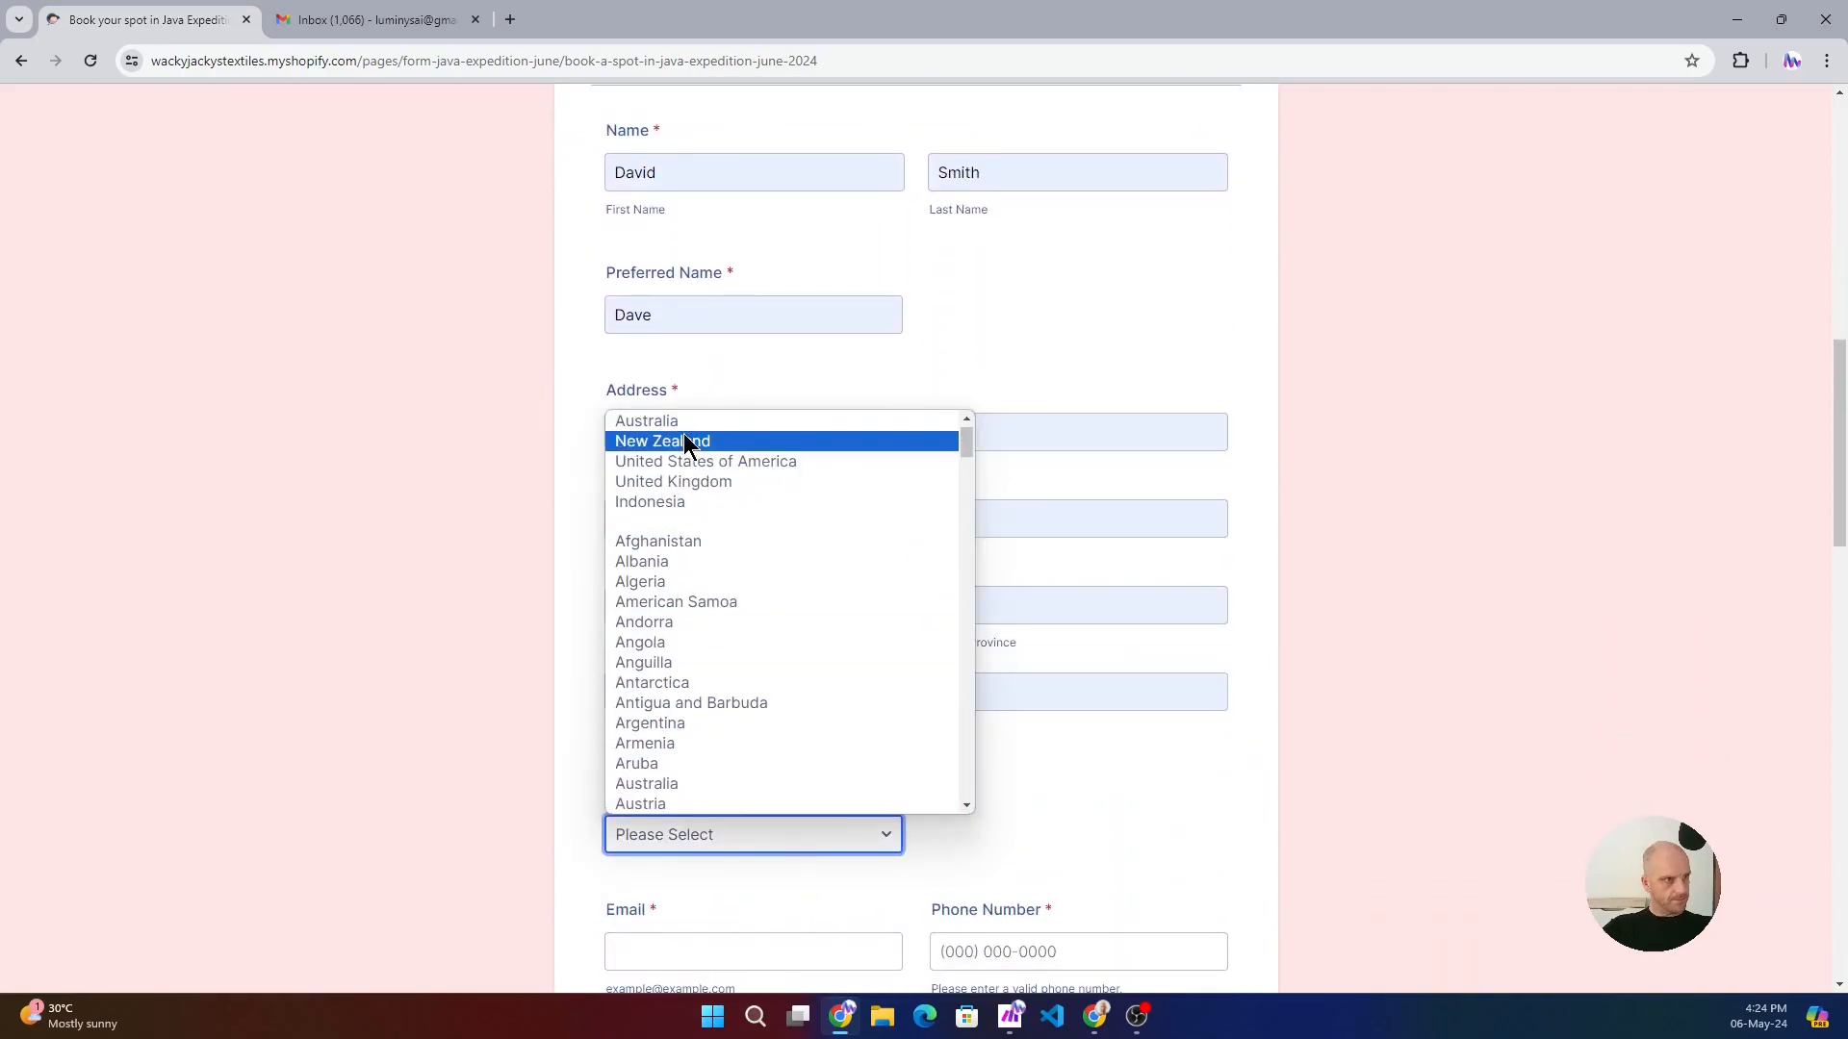
pyautogui.click(678, 502)
# - Fill in the attendee's e-mail address and phone number from the saved suggestions
pyautogui.scroll(-2, 700, 605)
pyautogui.click(701, 754)
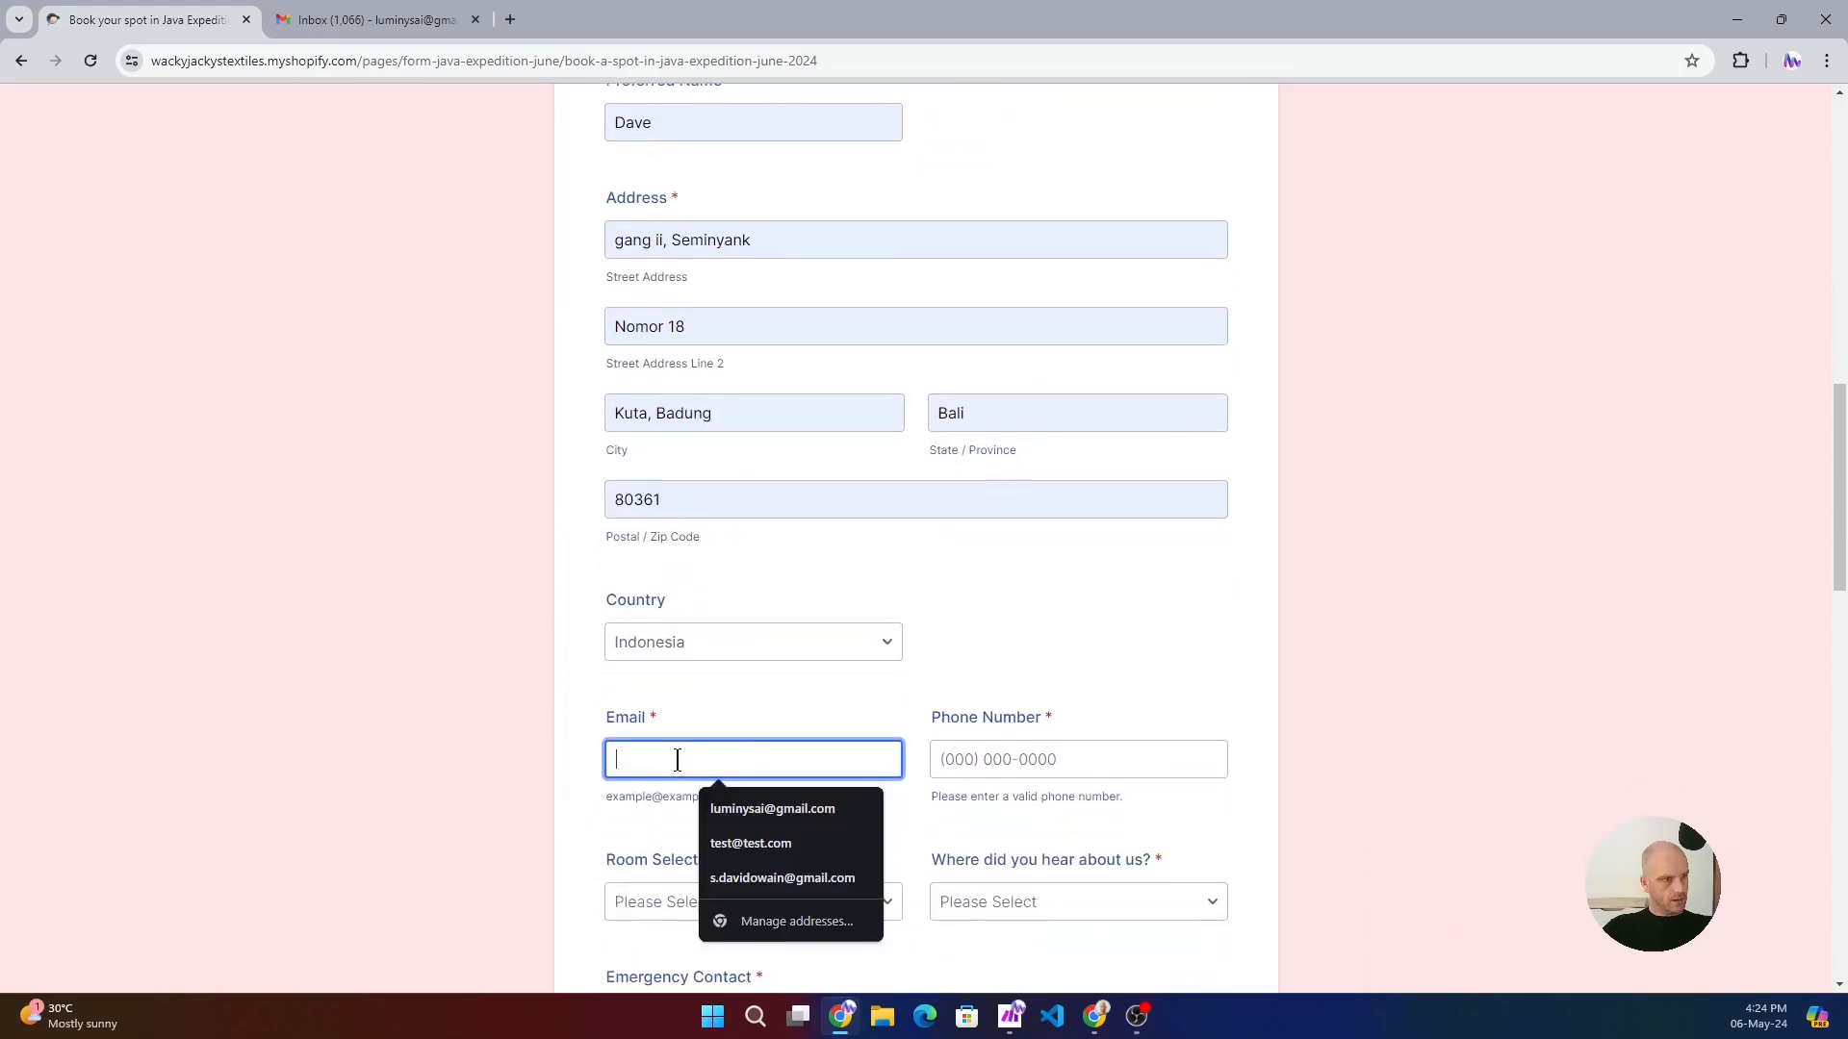
pyautogui.click(732, 808)
pyautogui.click(1037, 767)
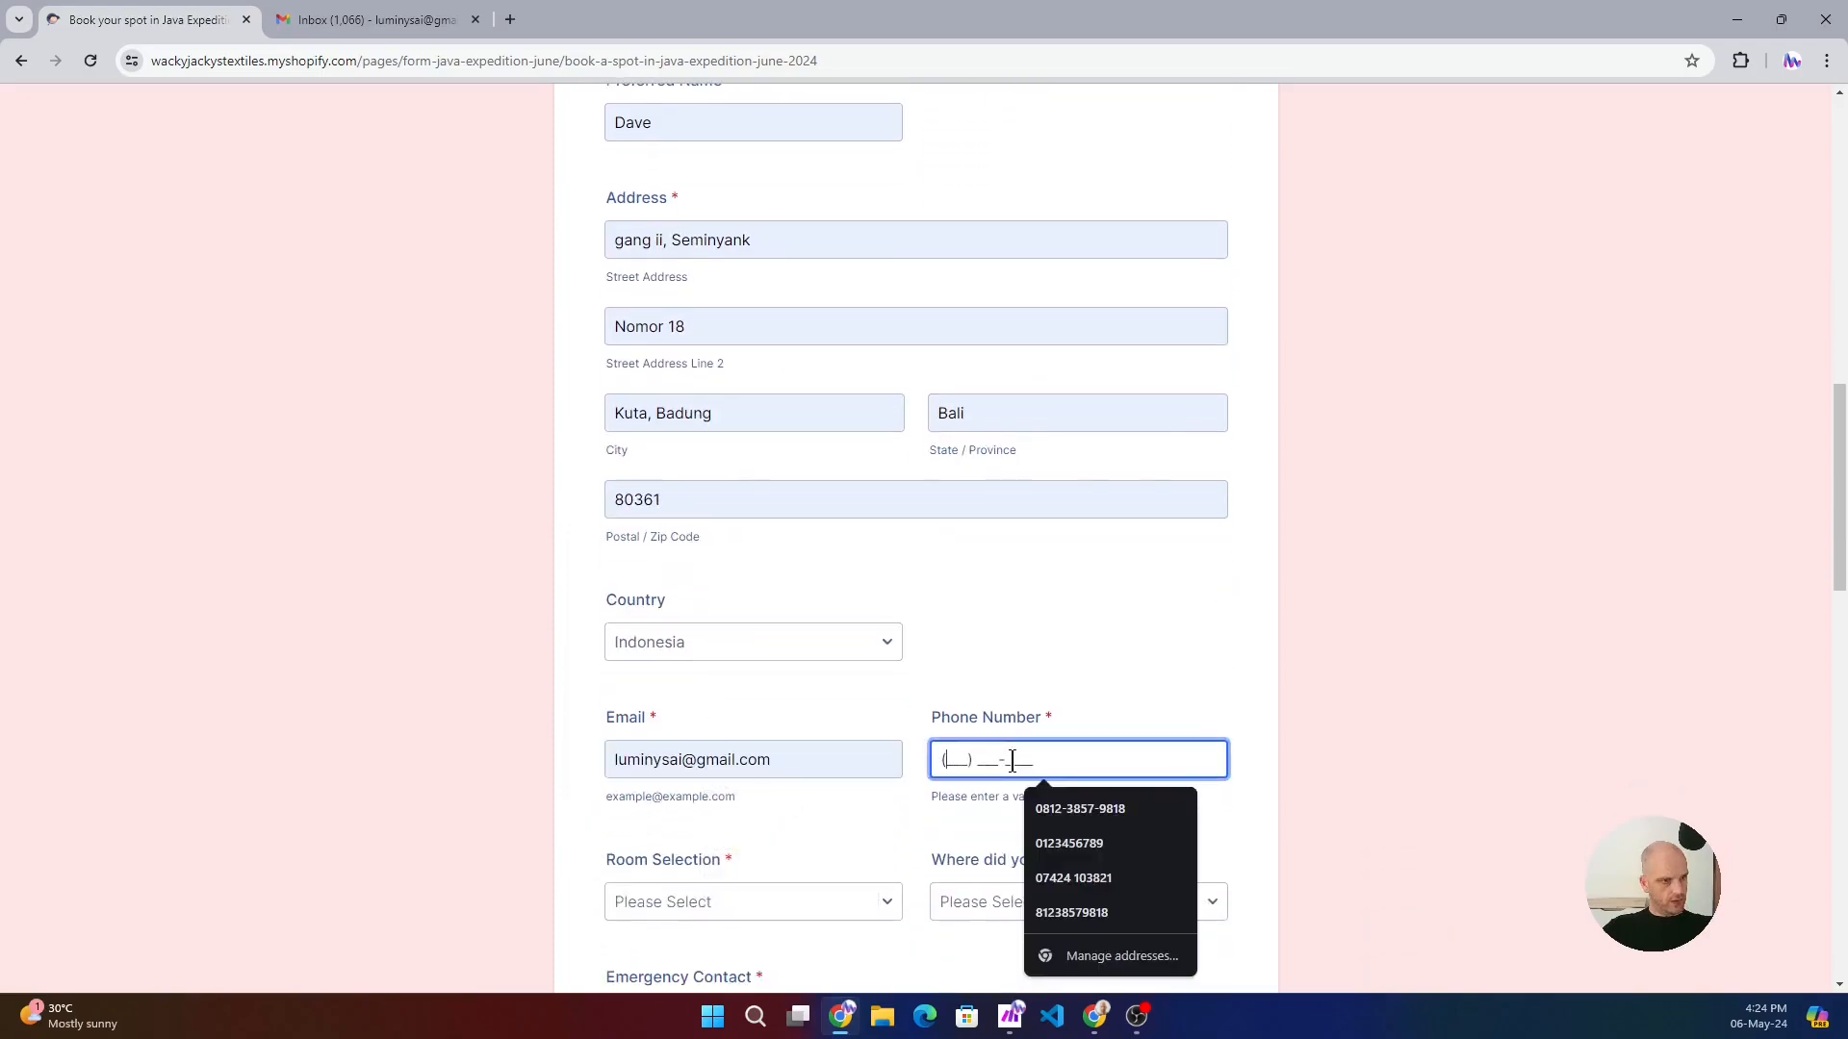
pyautogui.click(1116, 819)
# - Set the room selection to Twin Share and answer "Where did you hear about us?" with Facebook/Instagram
pyautogui.click(778, 899)
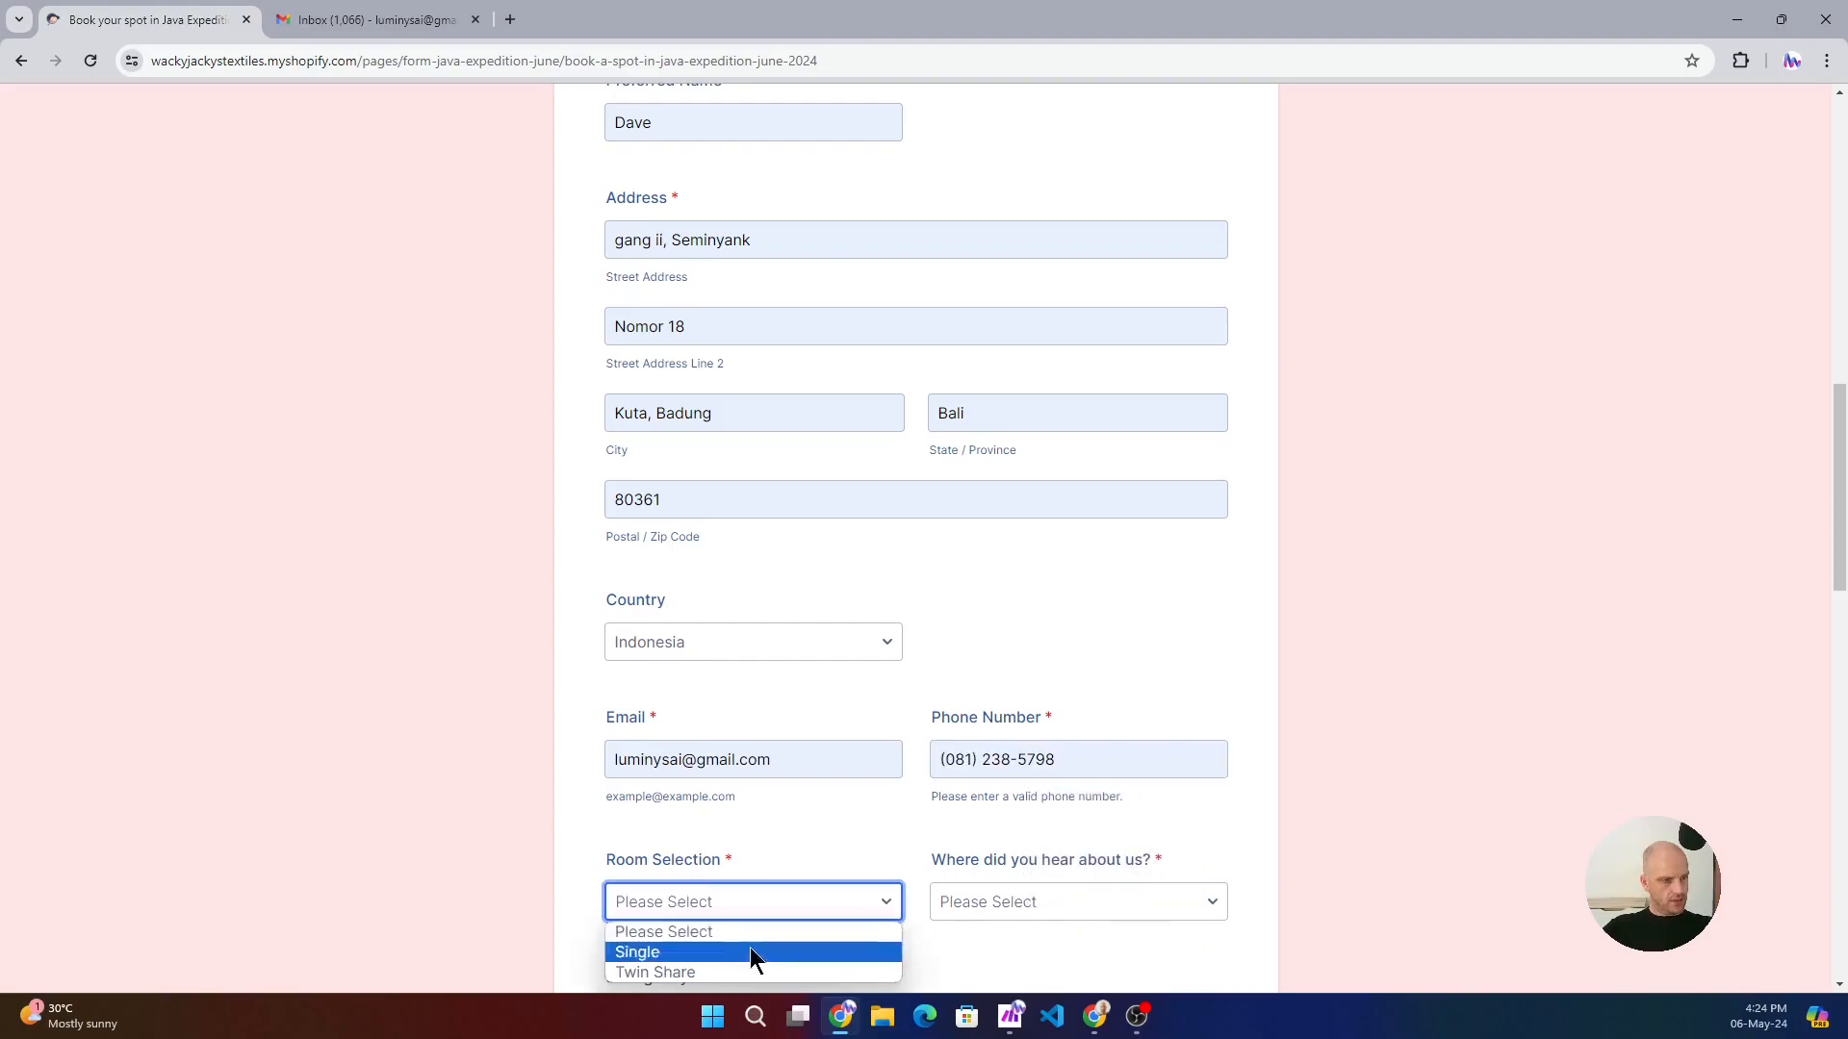
pyautogui.click(1486, 545)
pyautogui.scroll(-2, 1486, 546)
pyautogui.click(772, 709)
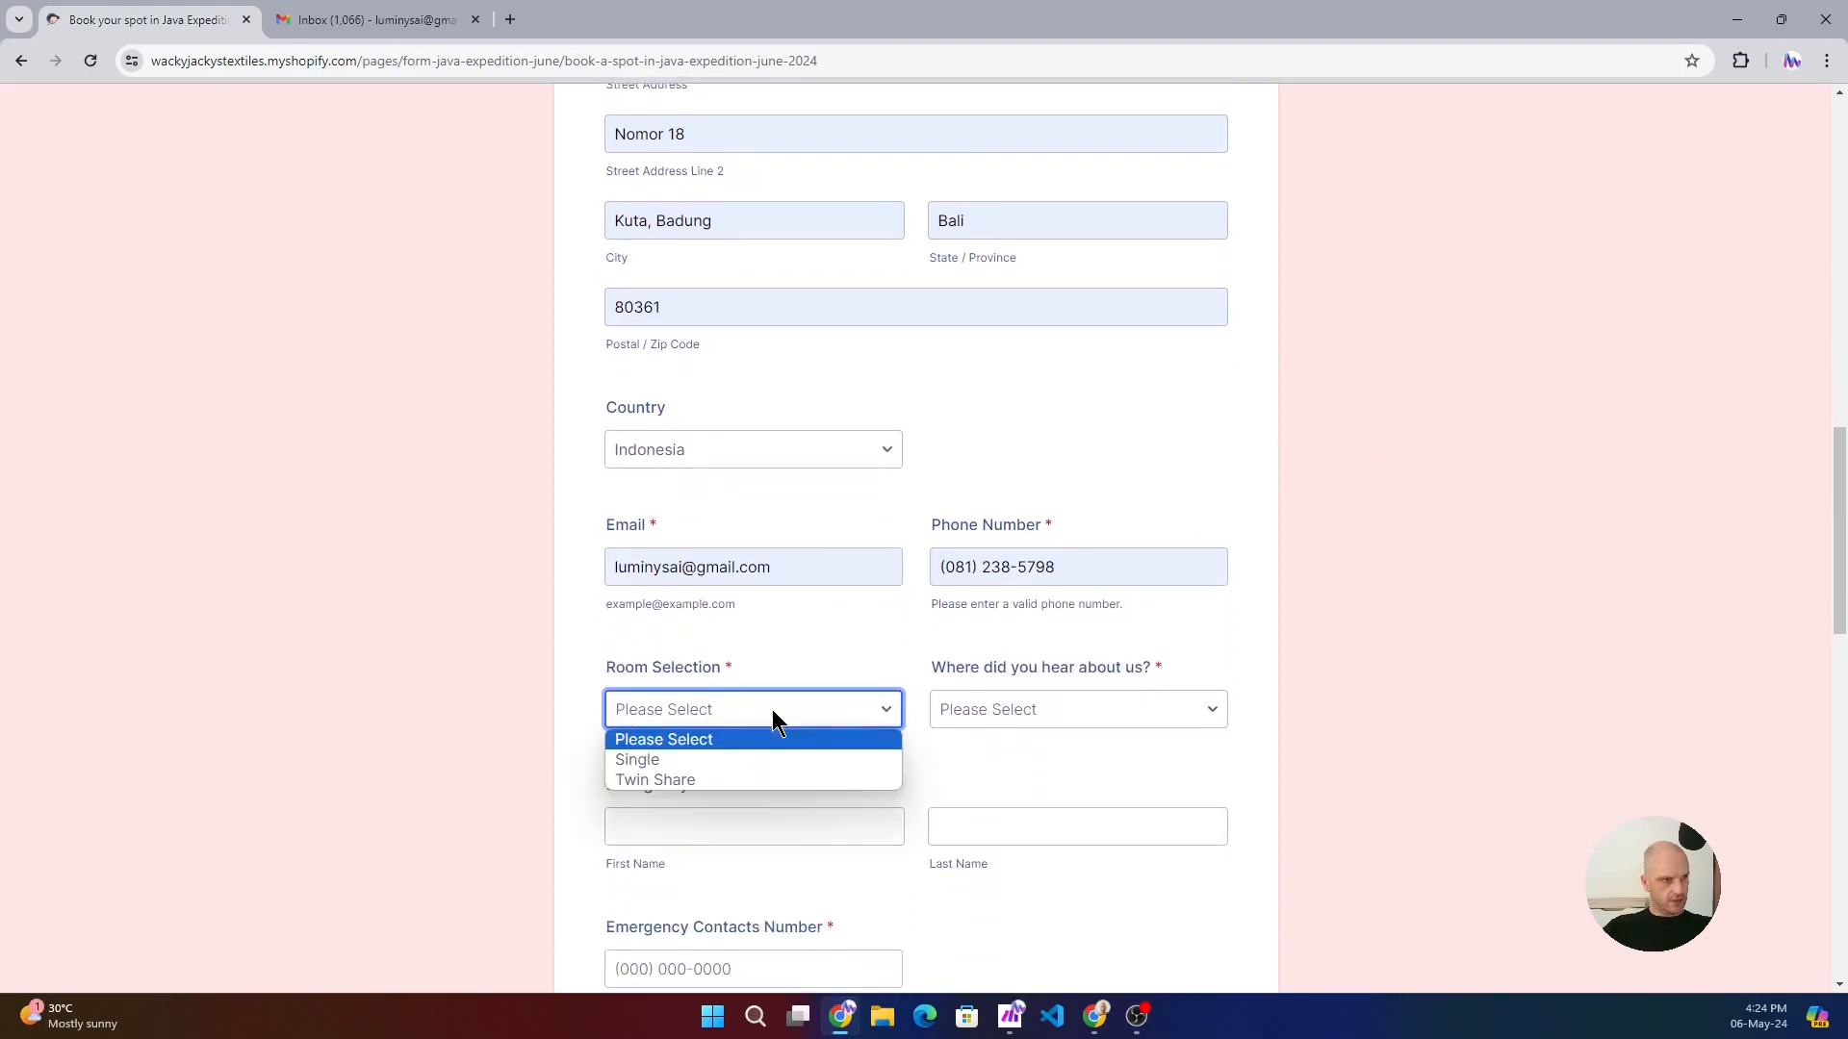
pyautogui.click(673, 780)
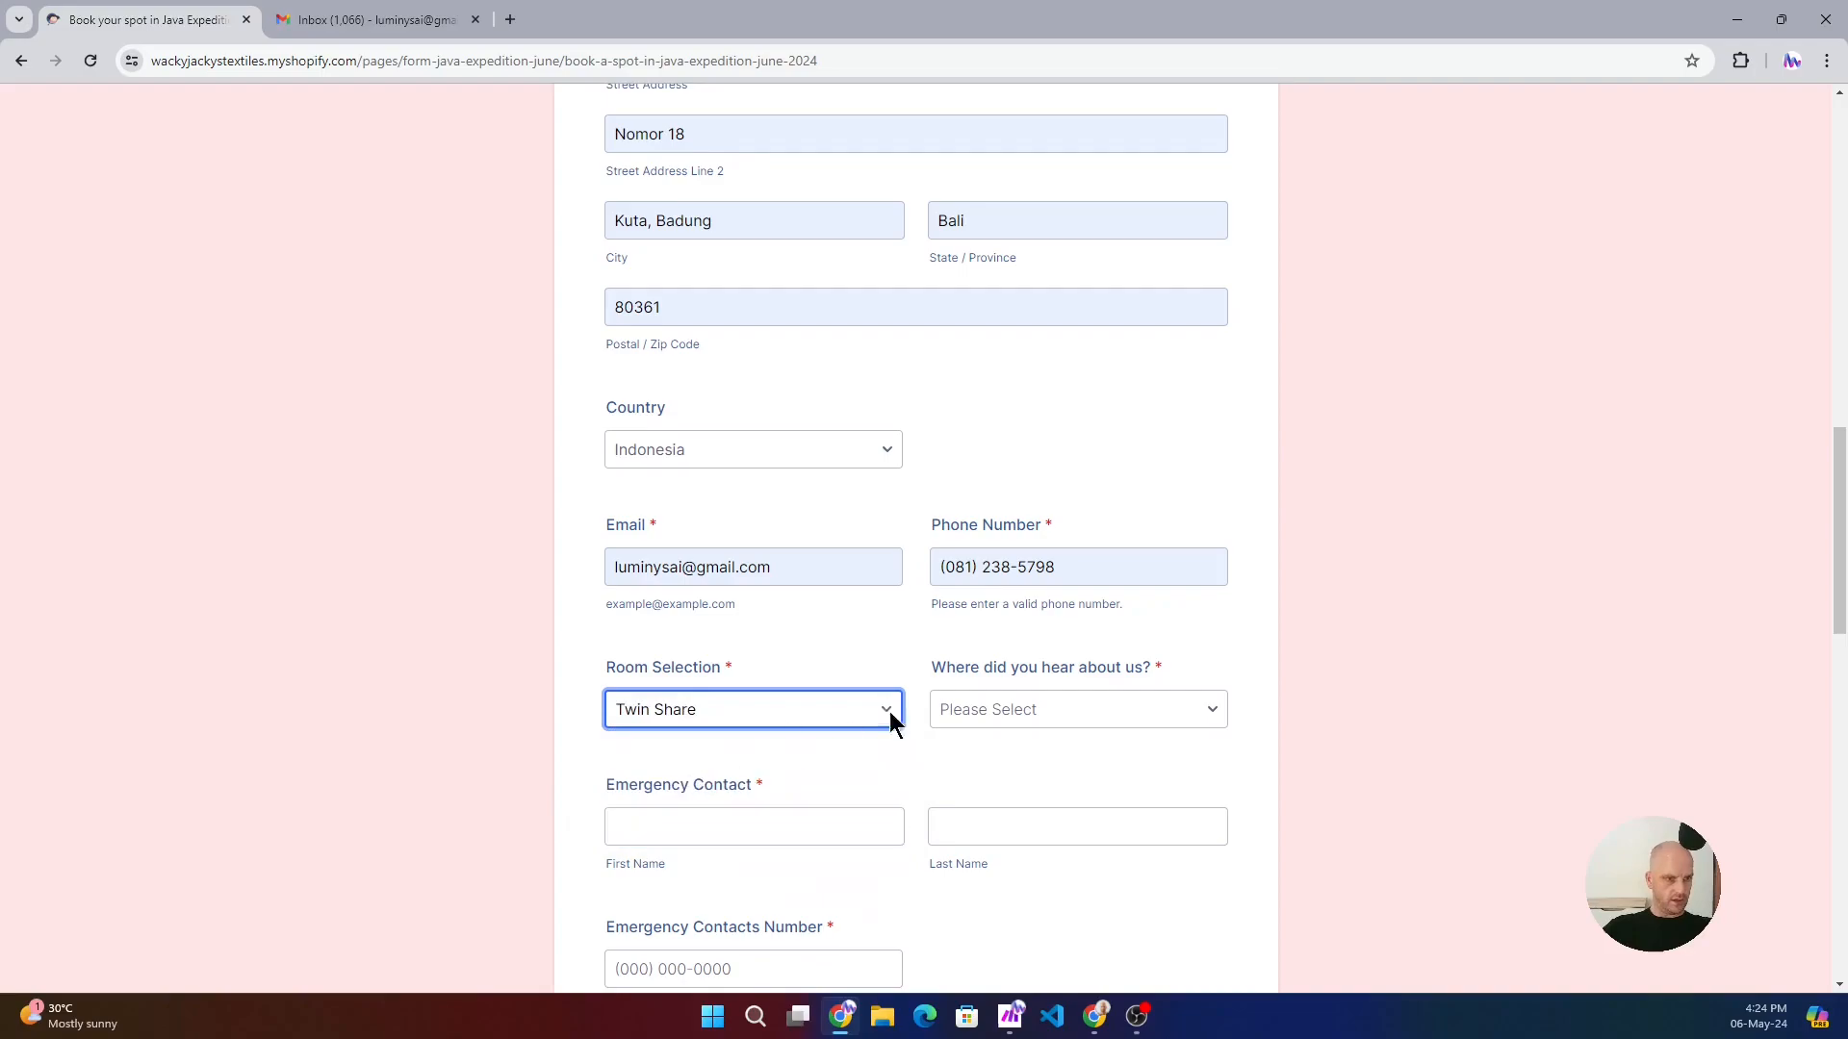
pyautogui.click(1101, 710)
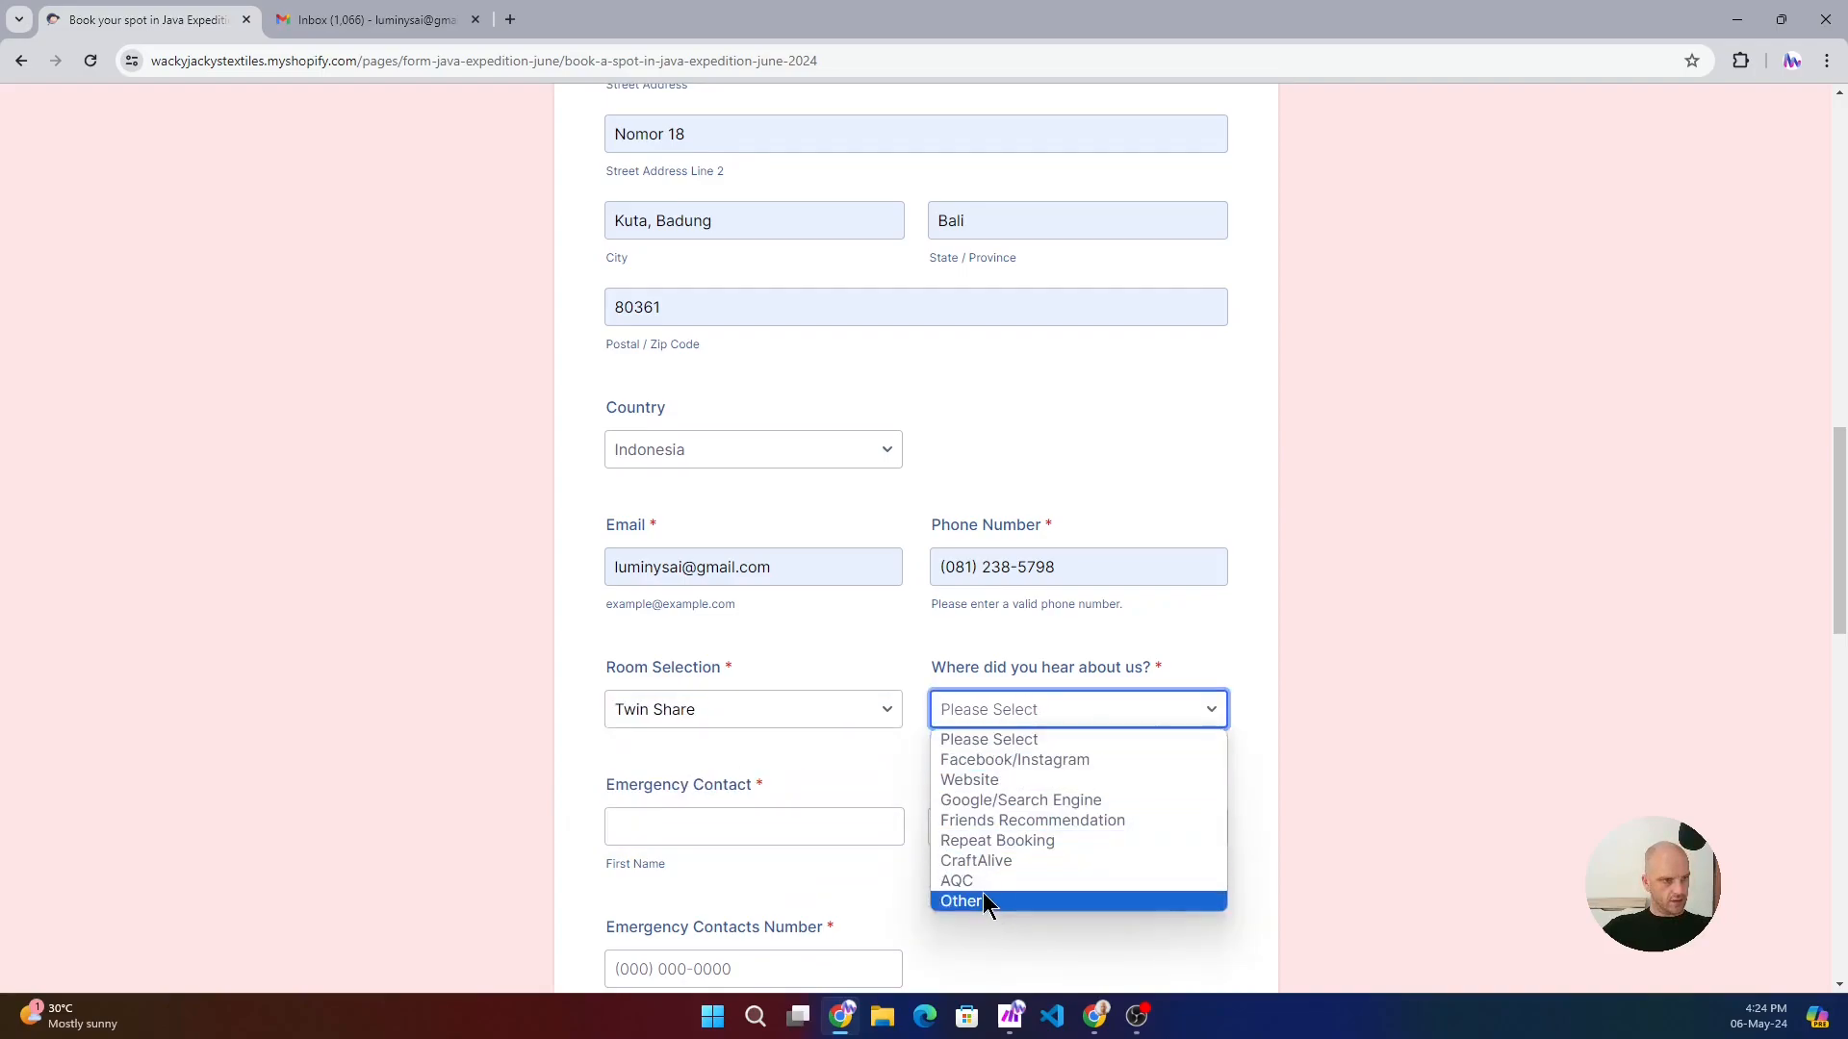
pyautogui.click(997, 759)
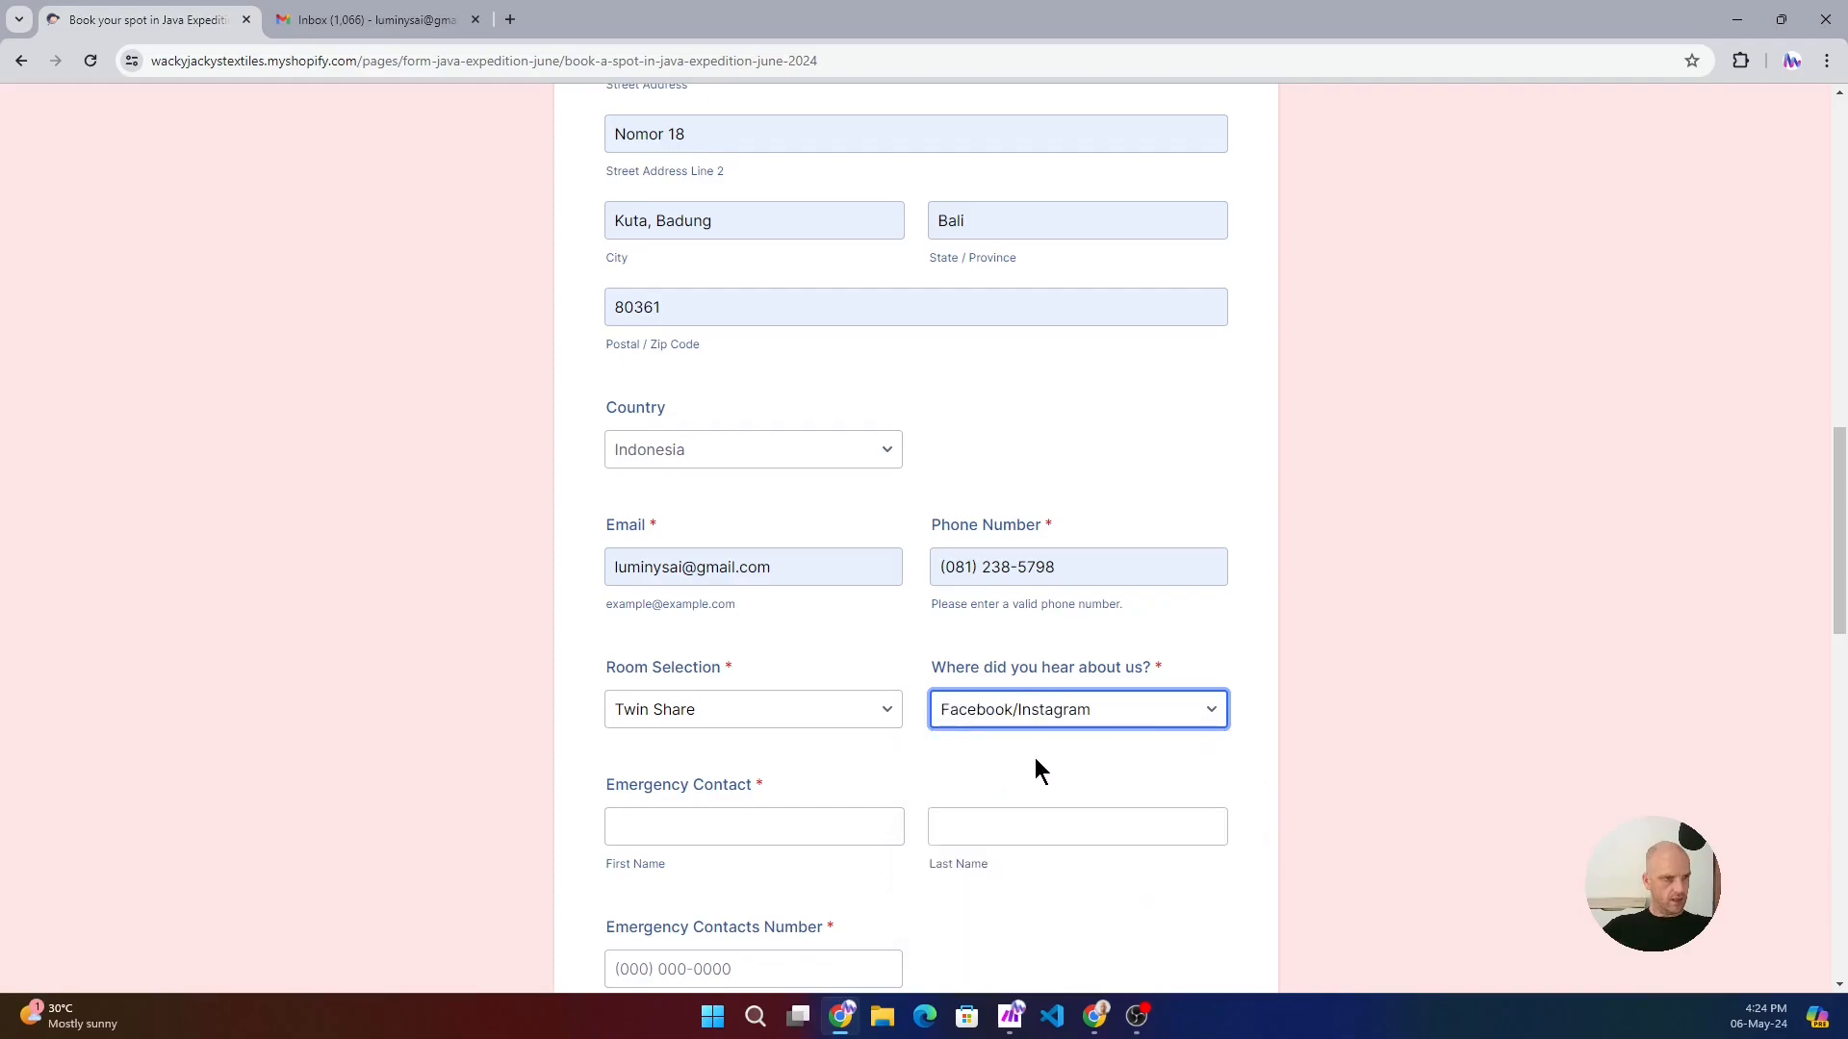
# - Try Other as the answer to "Where did you hear about us?" and return it to Facebook/Instagram
pyautogui.click(1123, 710)
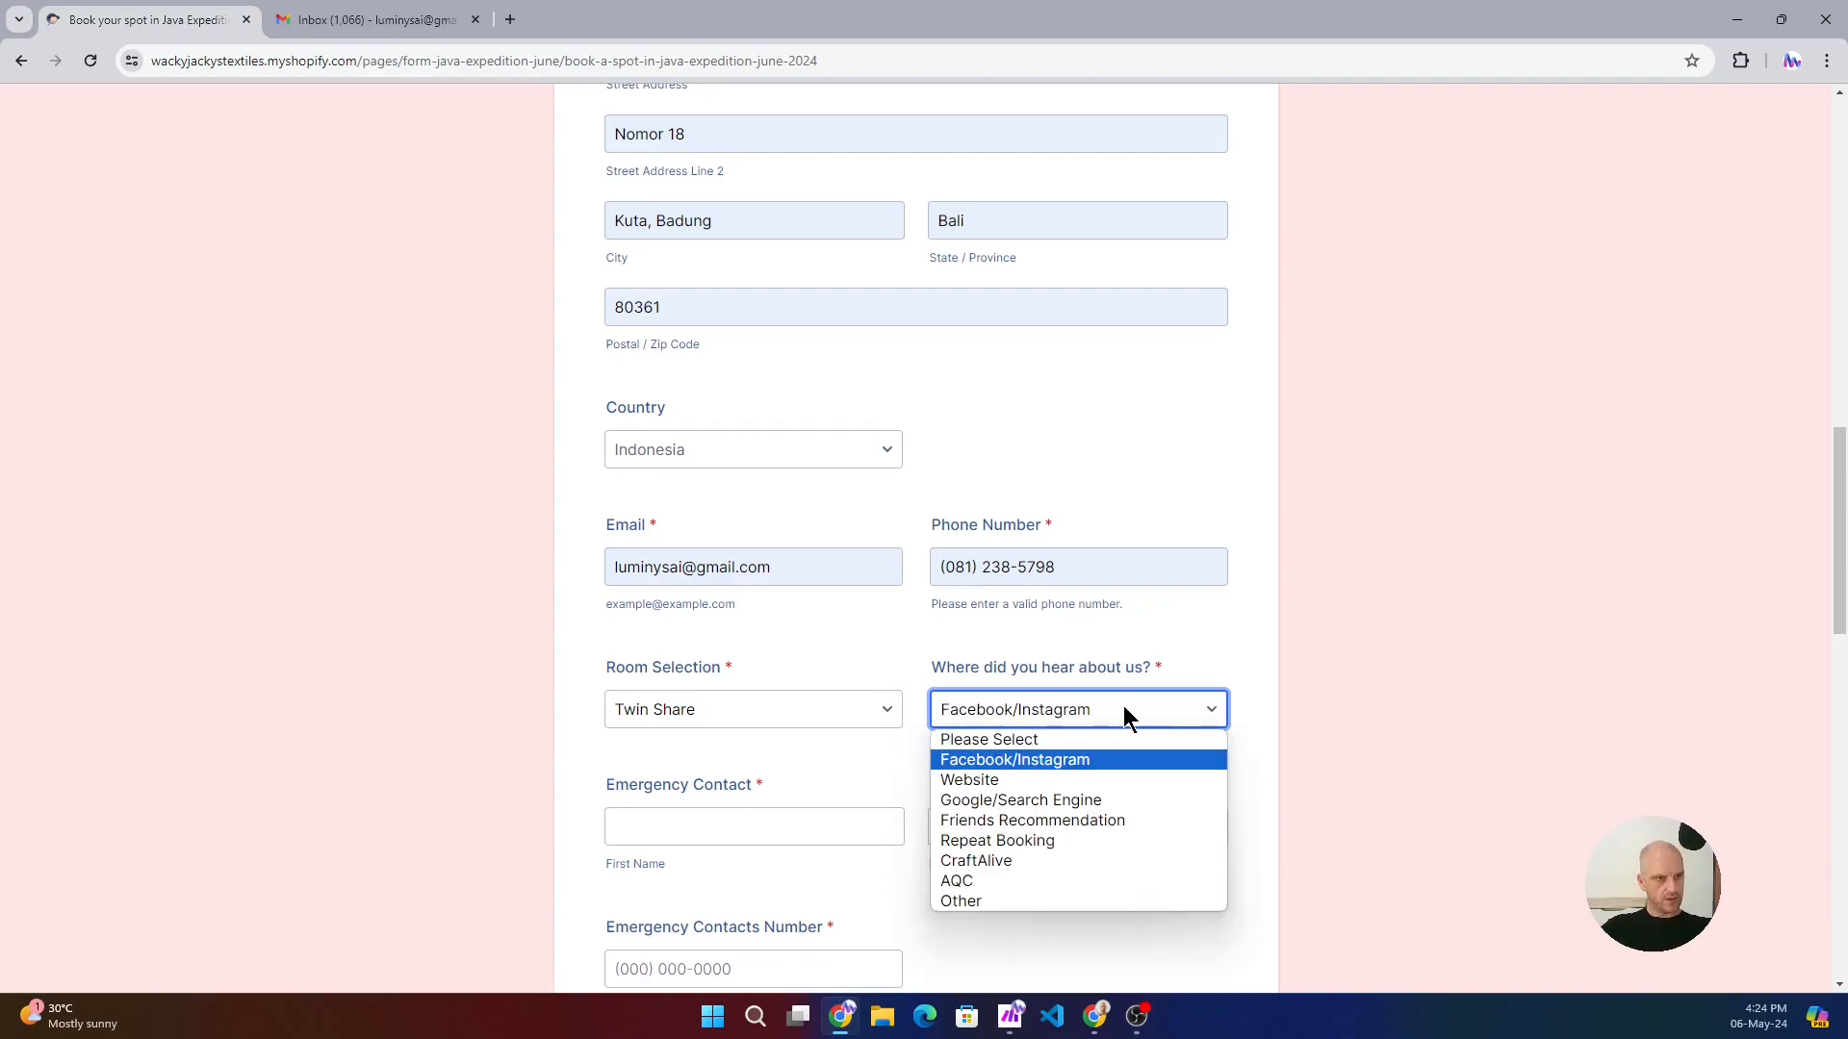
pyautogui.click(958, 901)
pyautogui.click(721, 833)
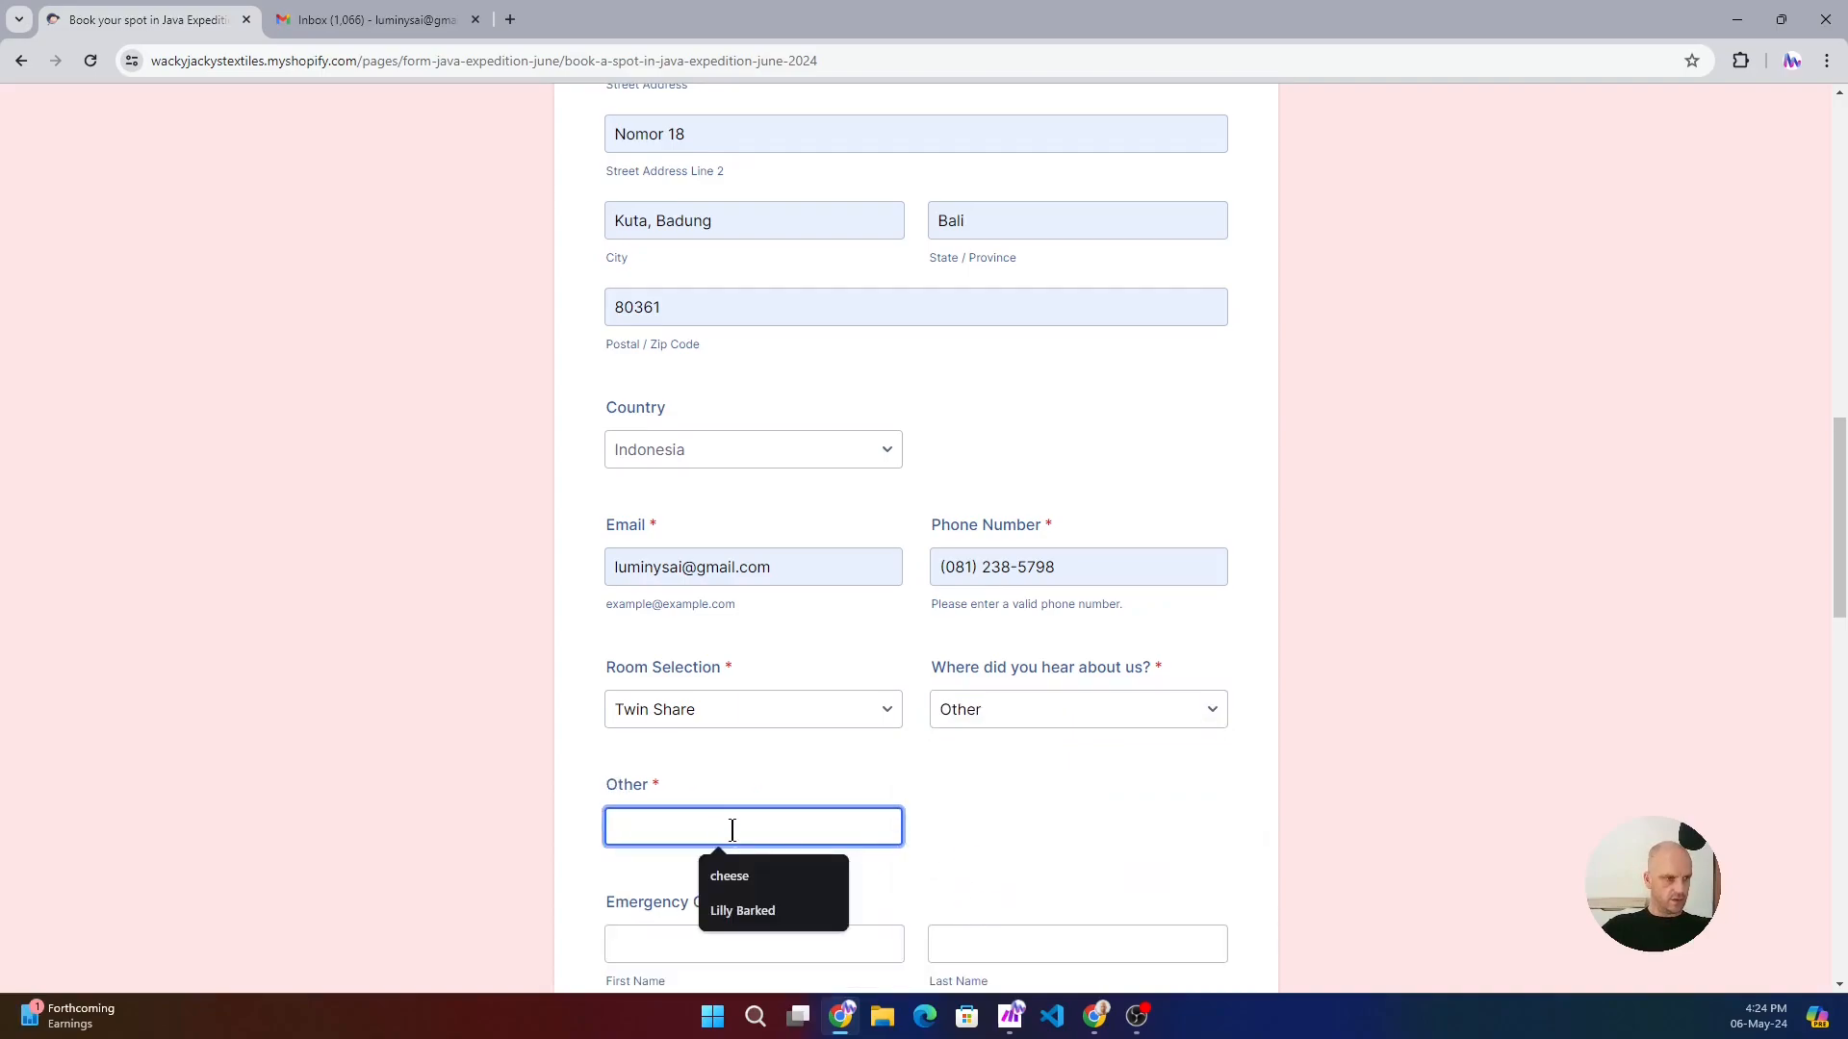
pyautogui.click(1079, 712)
pyautogui.click(999, 759)
# - Fill in the emergency contact's first name, last name and phone number from the saved suggestions
pyautogui.click(770, 829)
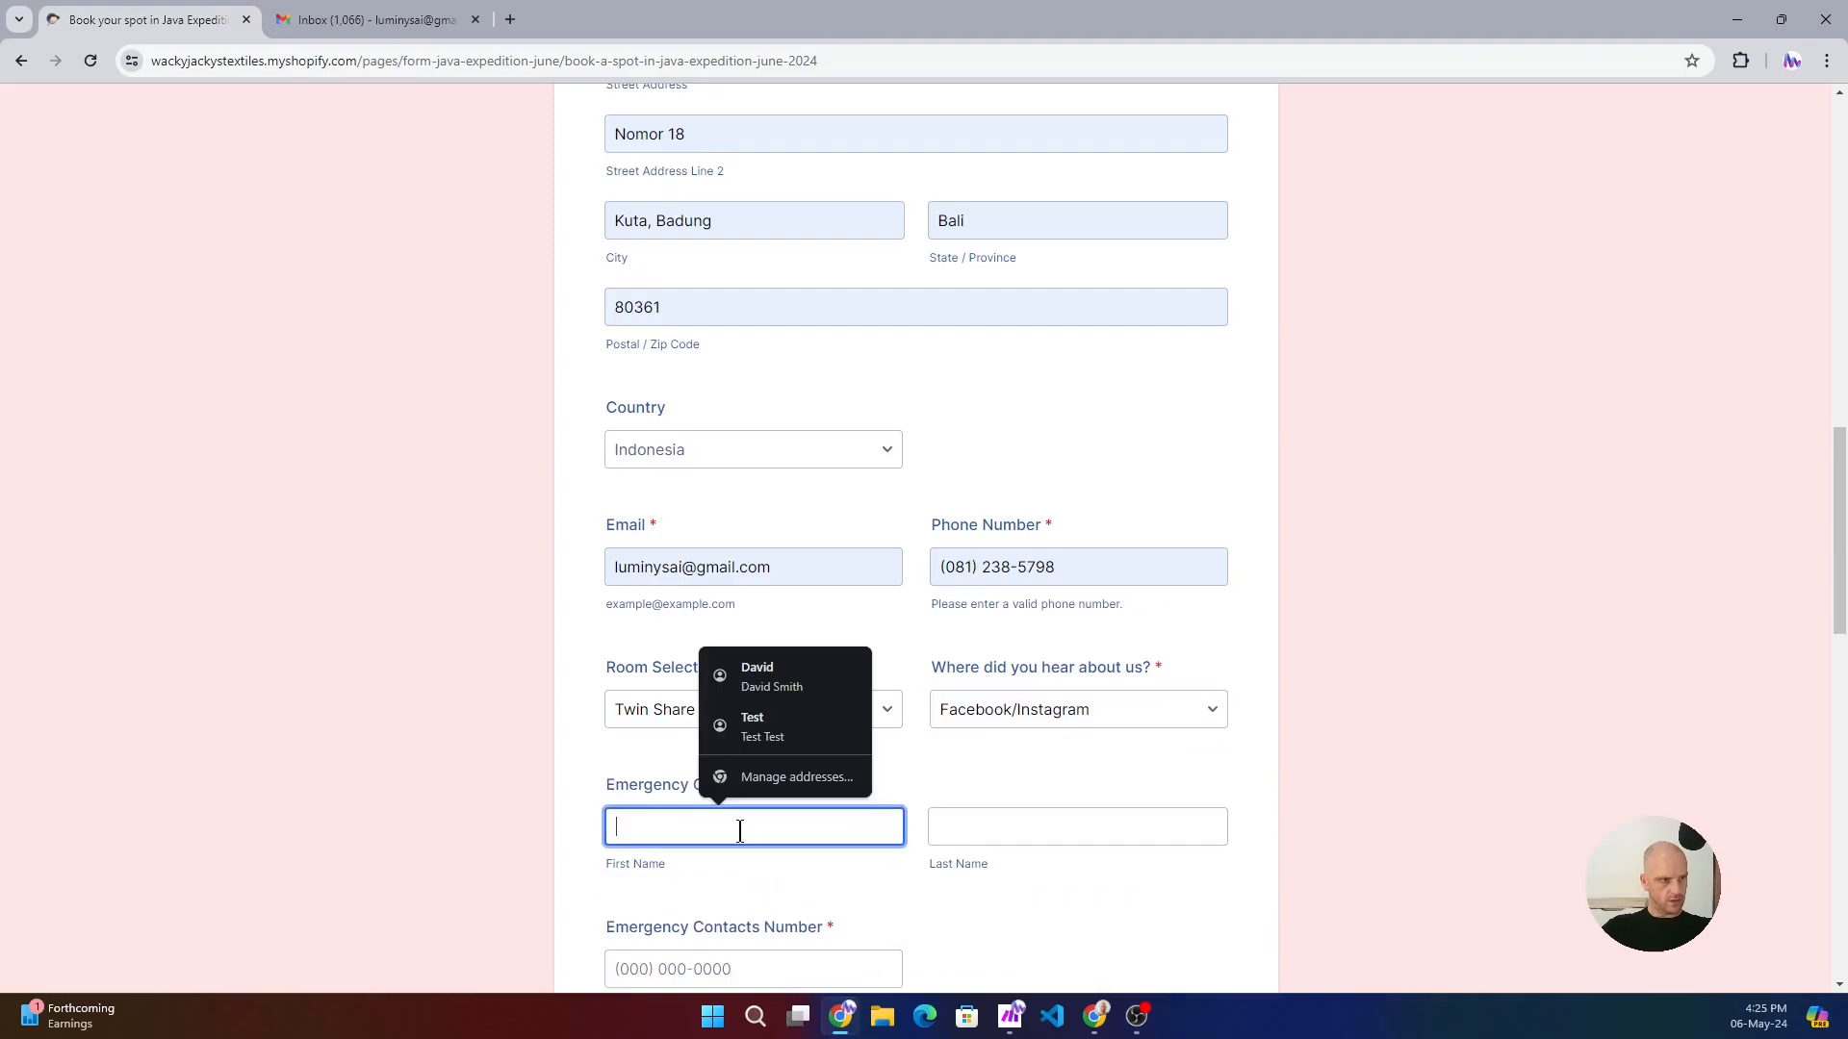
pyautogui.click(776, 727)
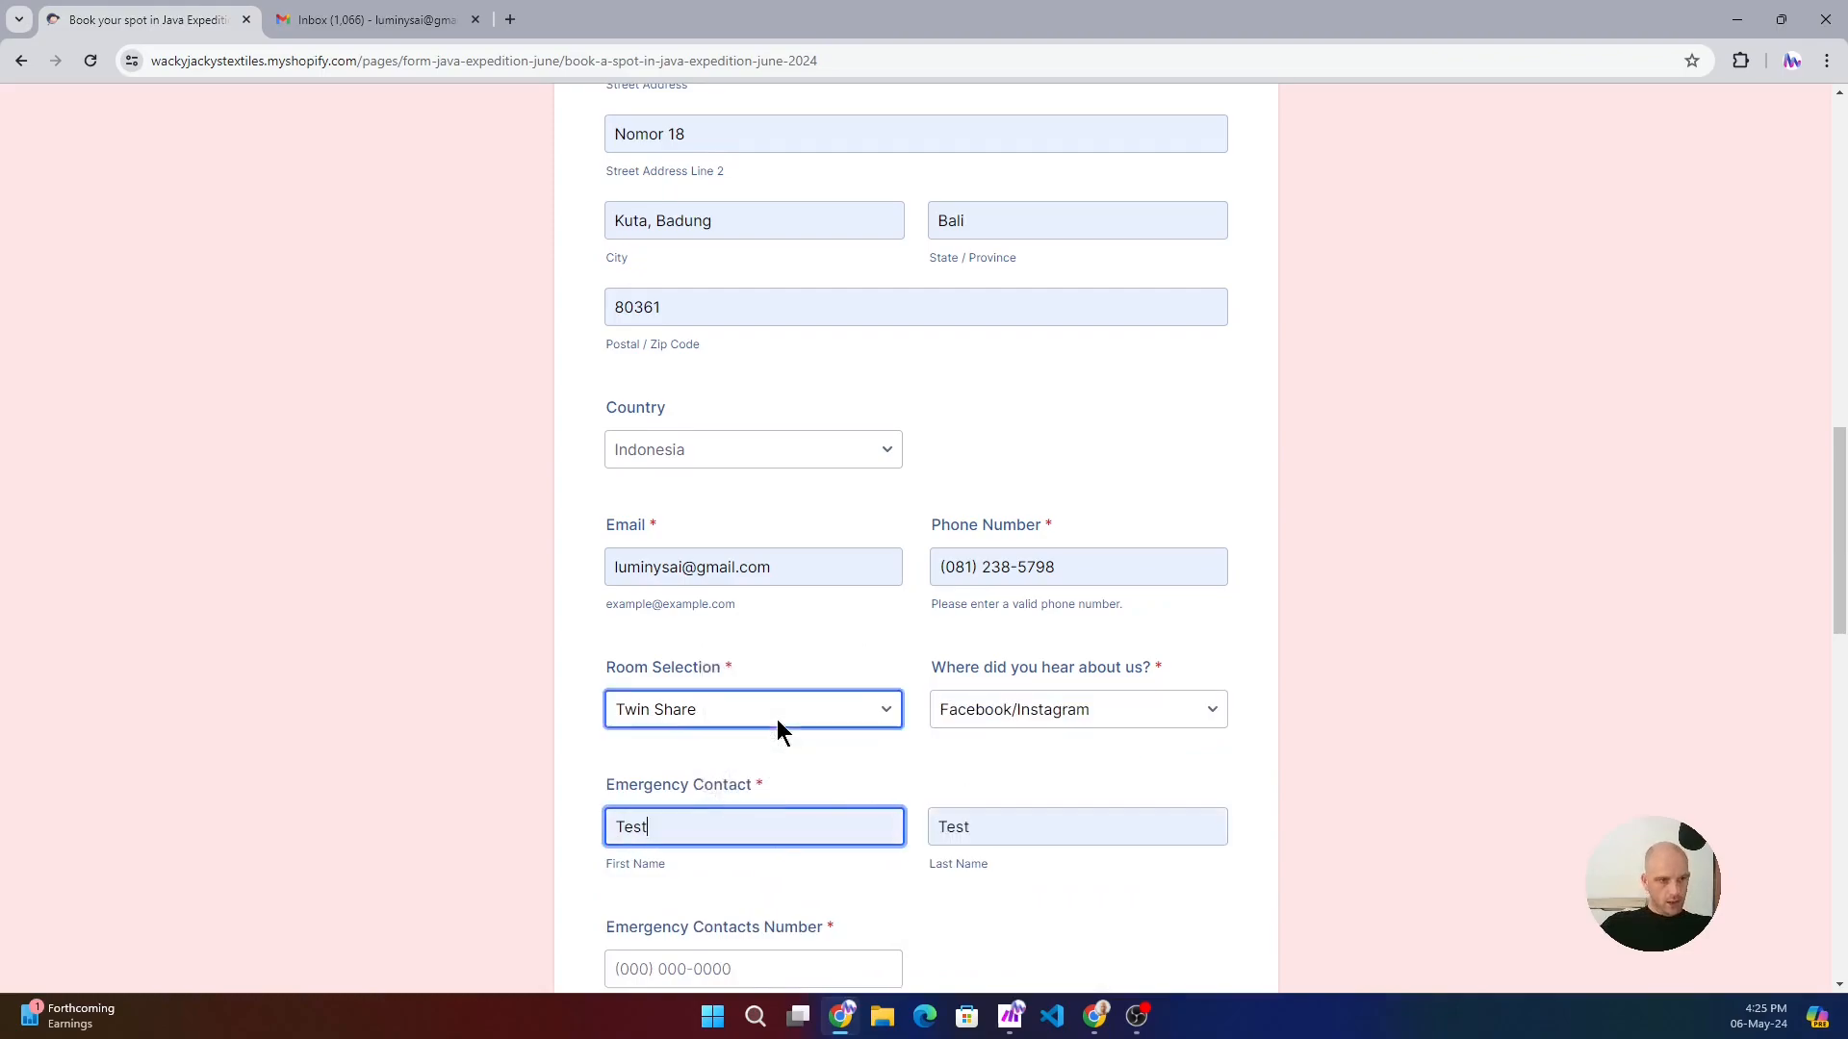
pyautogui.scroll(-2, 776, 729)
pyautogui.click(633, 771)
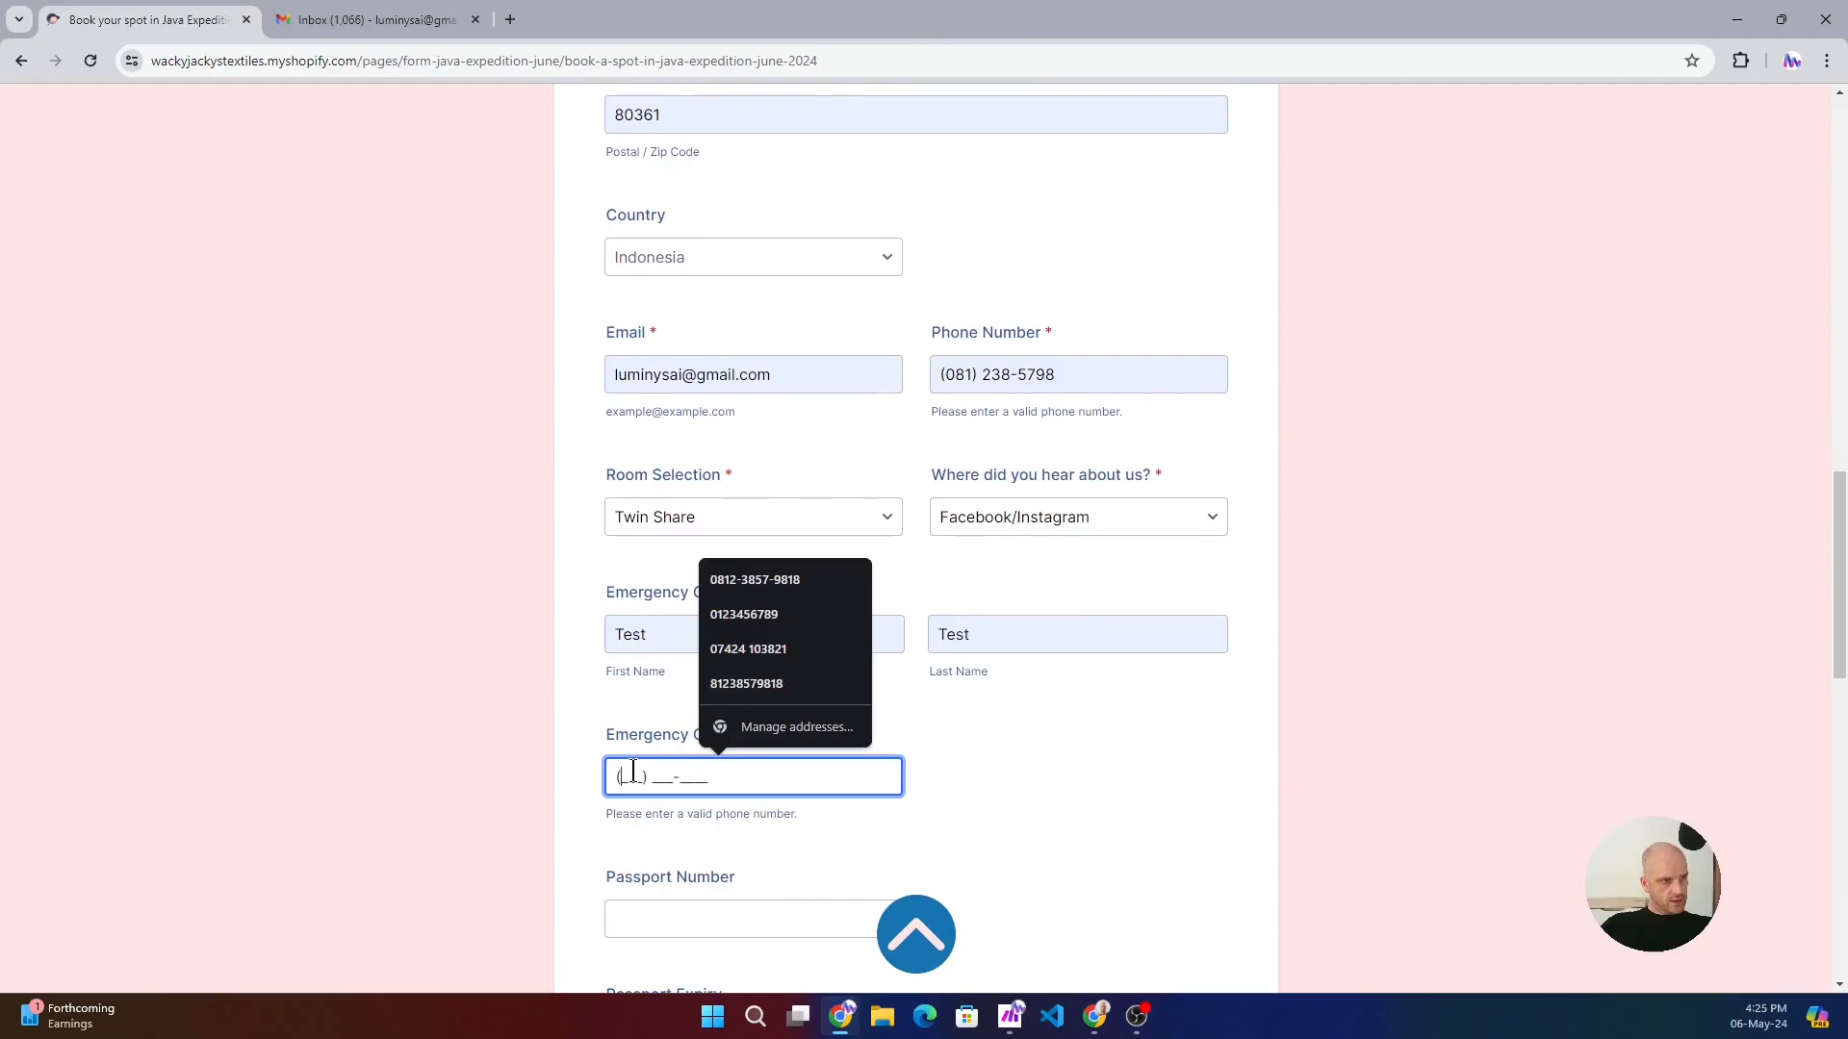
pyautogui.click(763, 649)
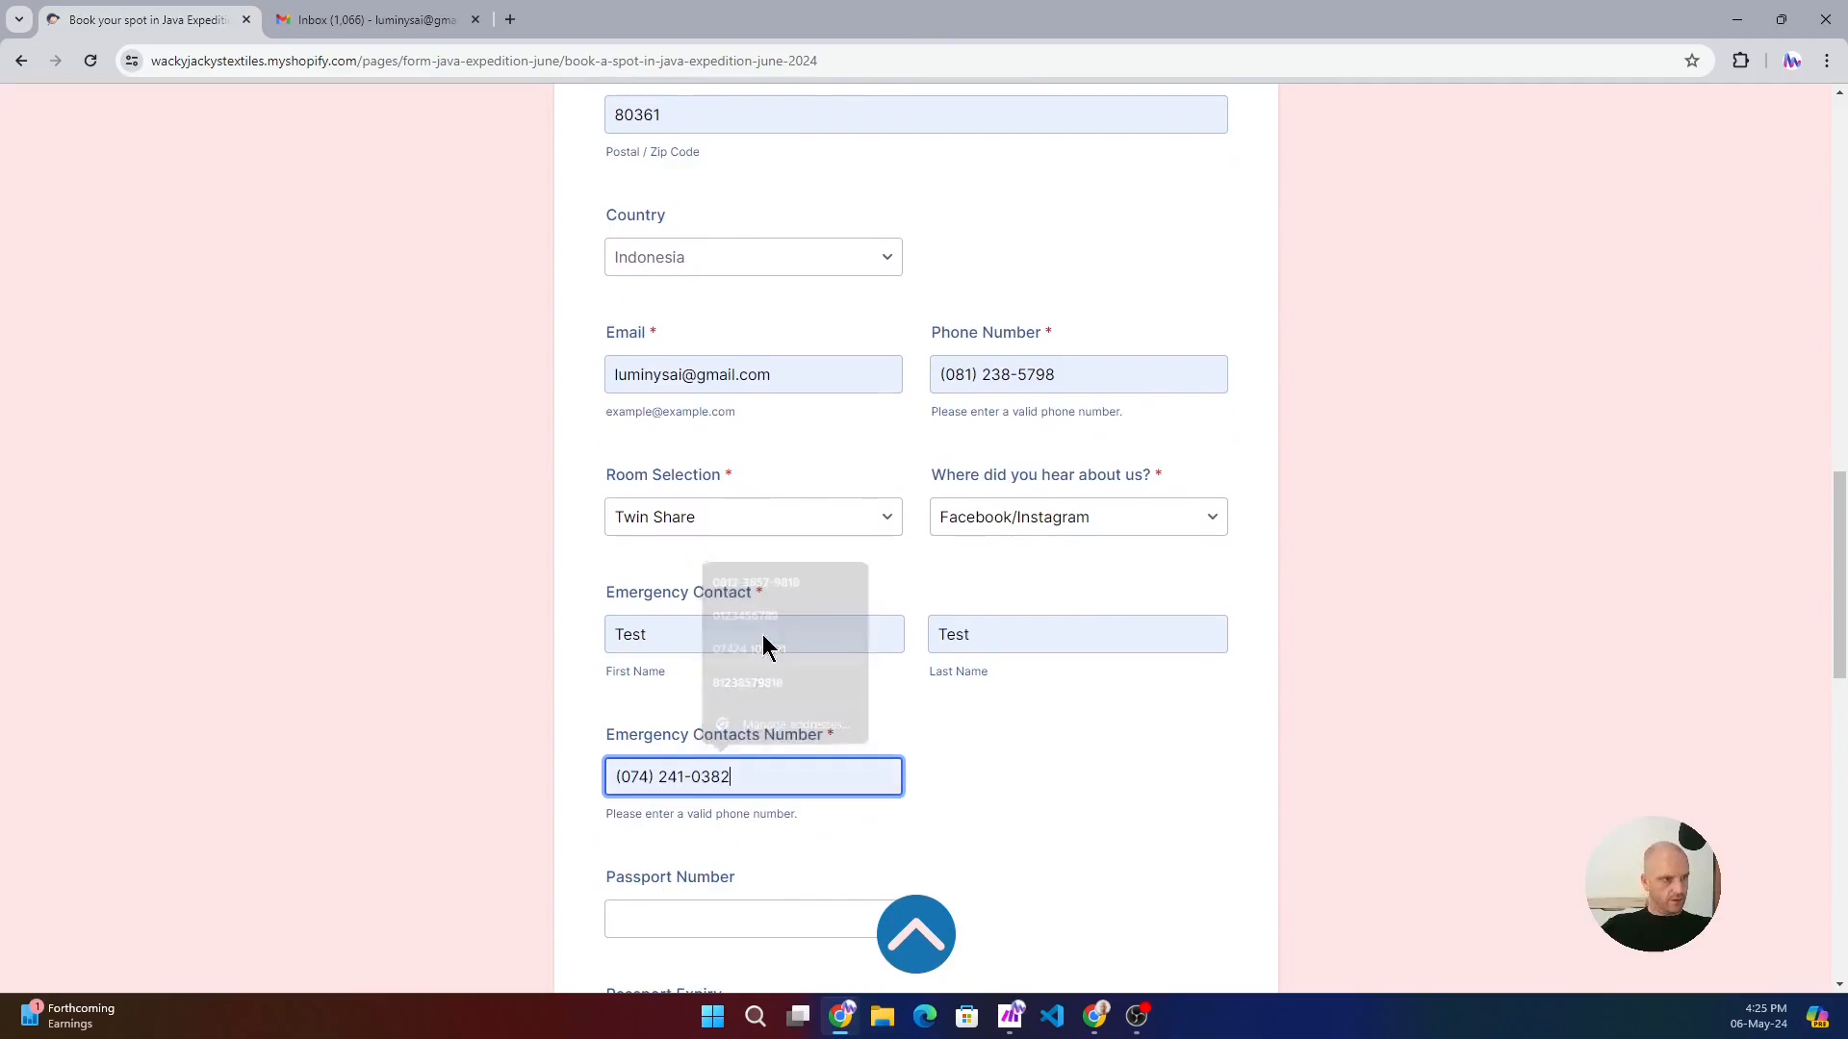
pyautogui.click(1087, 749)
# - Fill in the passport number from the saved suggestion and set the passport expiry date to 07-05-2024
pyautogui.scroll(-2, 1035, 785)
pyautogui.click(627, 724)
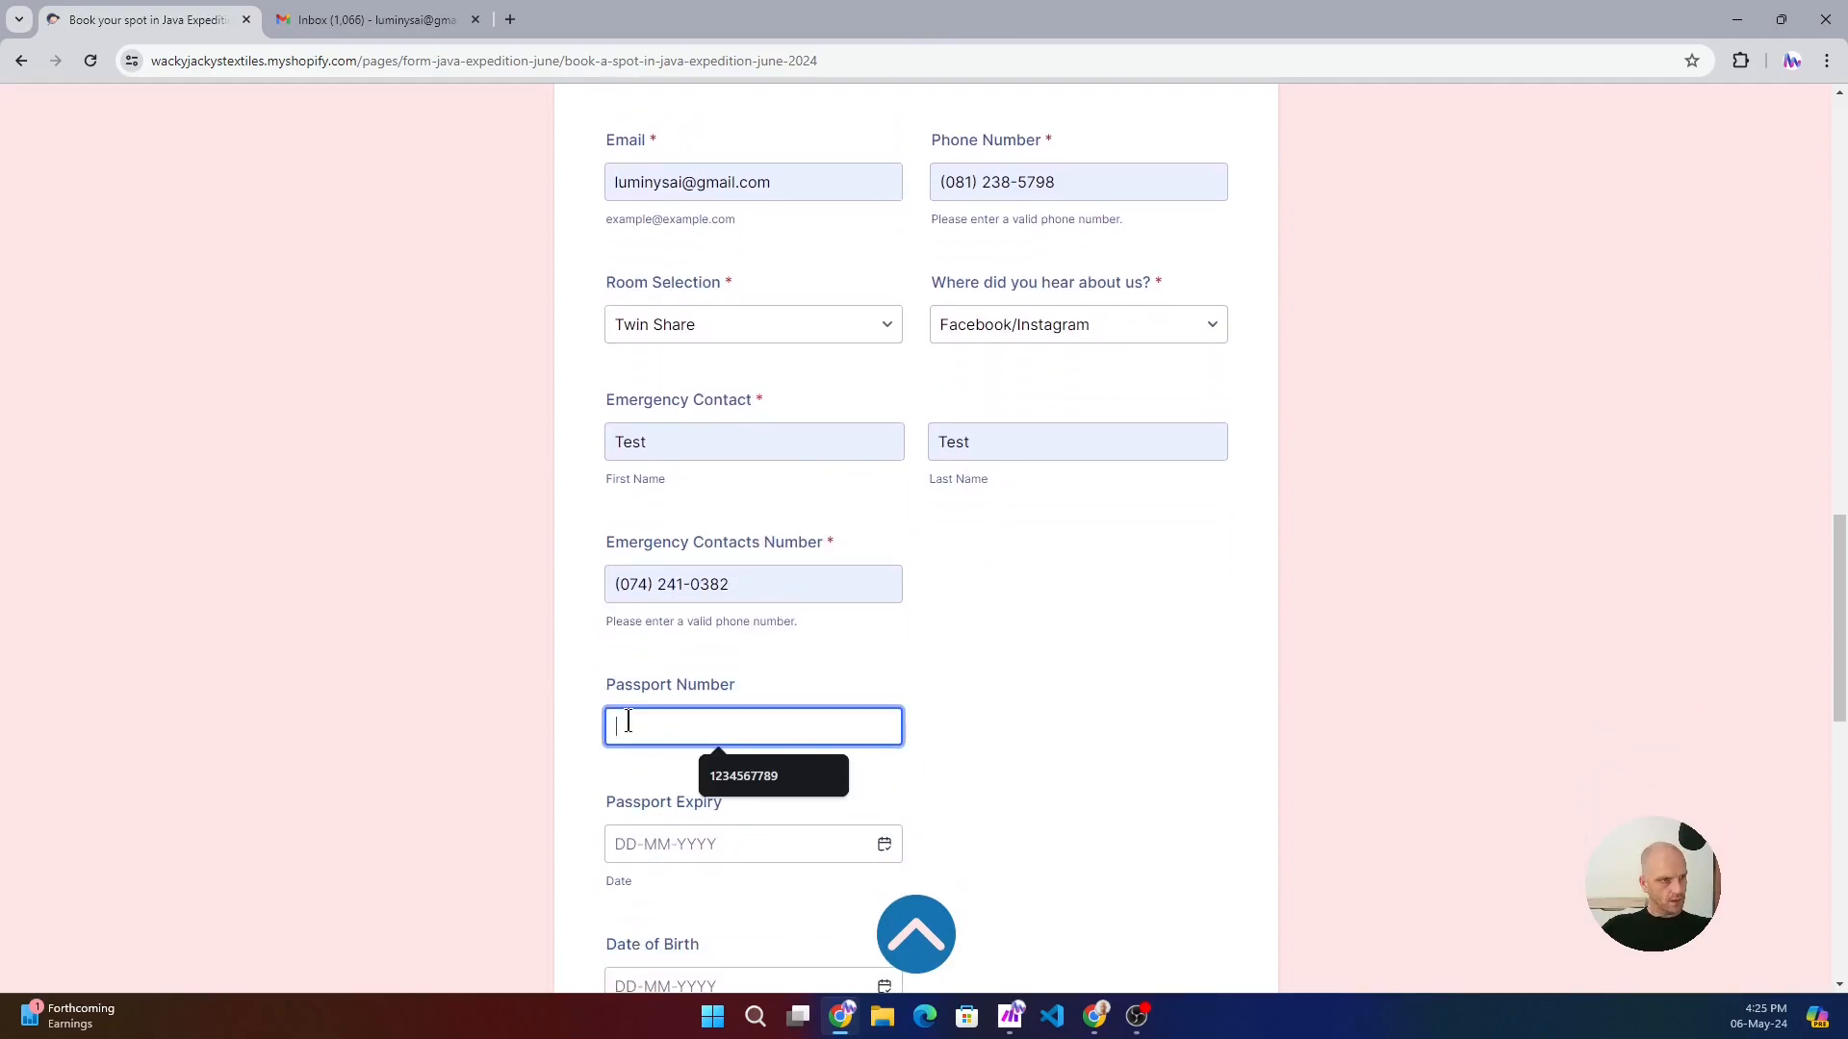
pyautogui.click(700, 778)
pyautogui.click(683, 829)
pyautogui.click(883, 844)
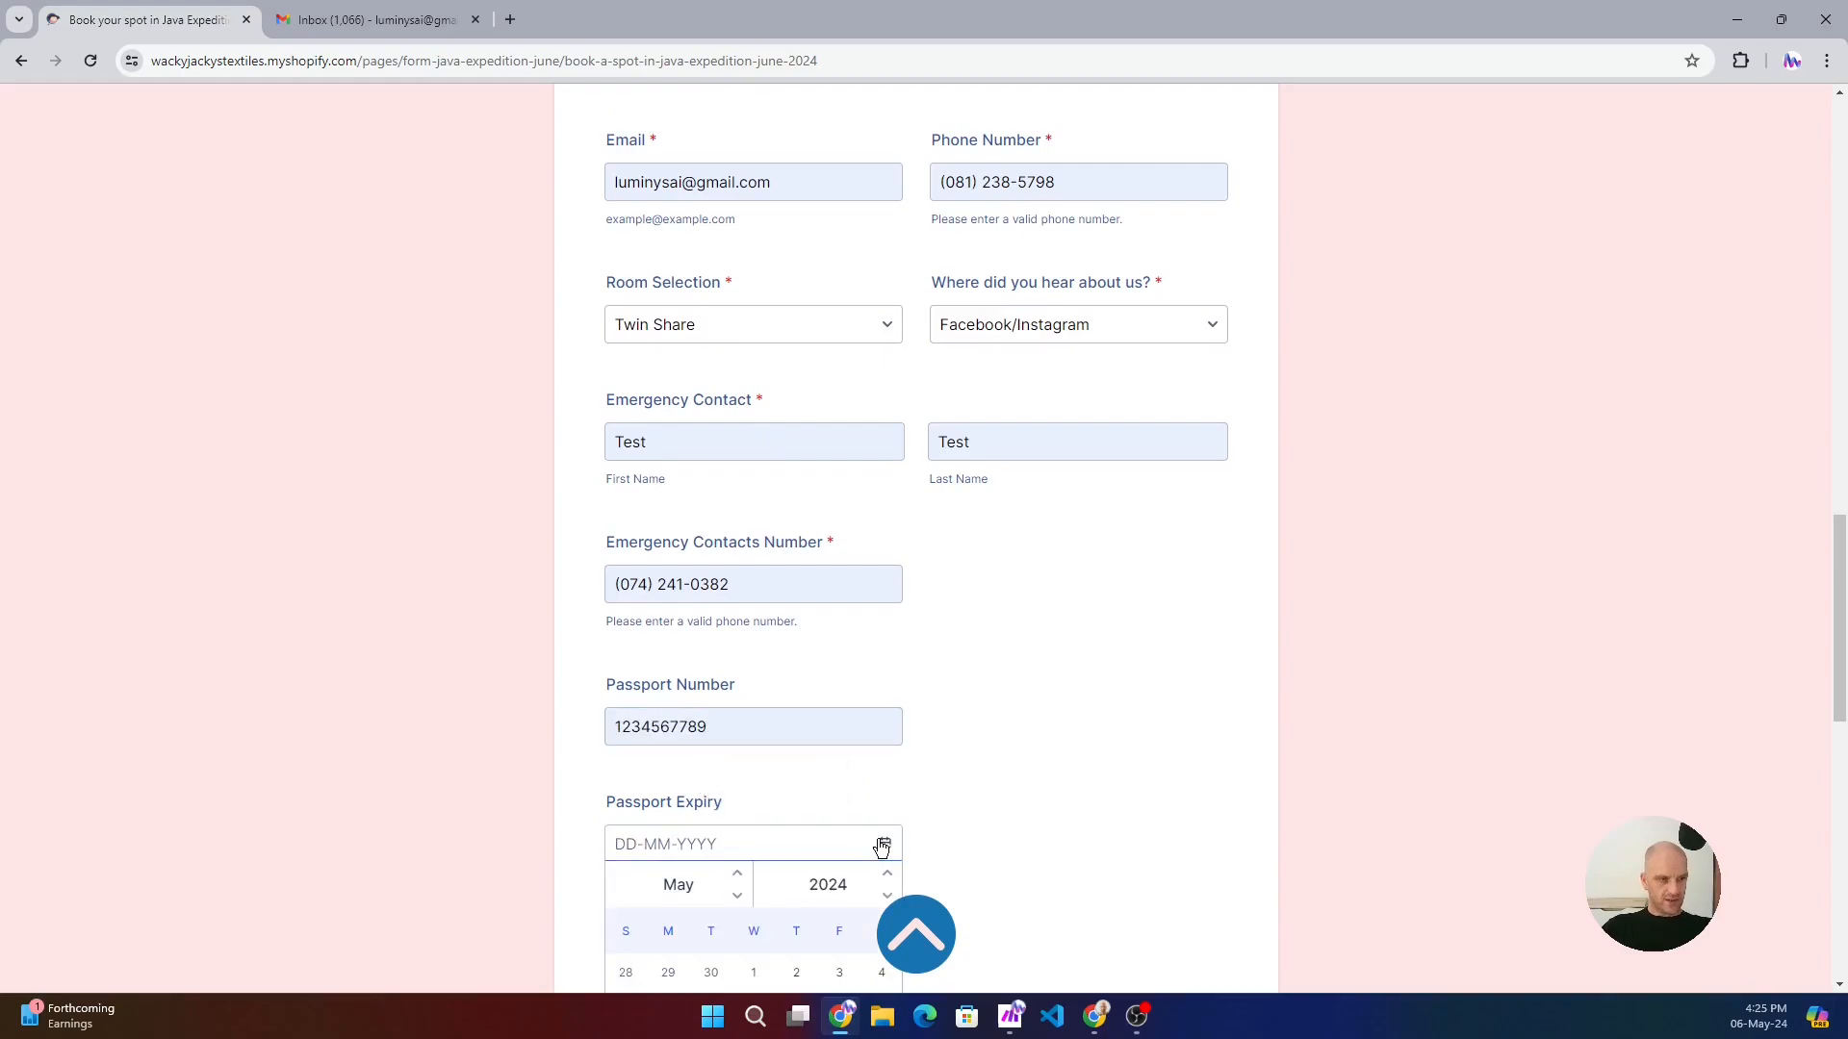
pyautogui.scroll(-2, 847, 813)
pyautogui.click(724, 820)
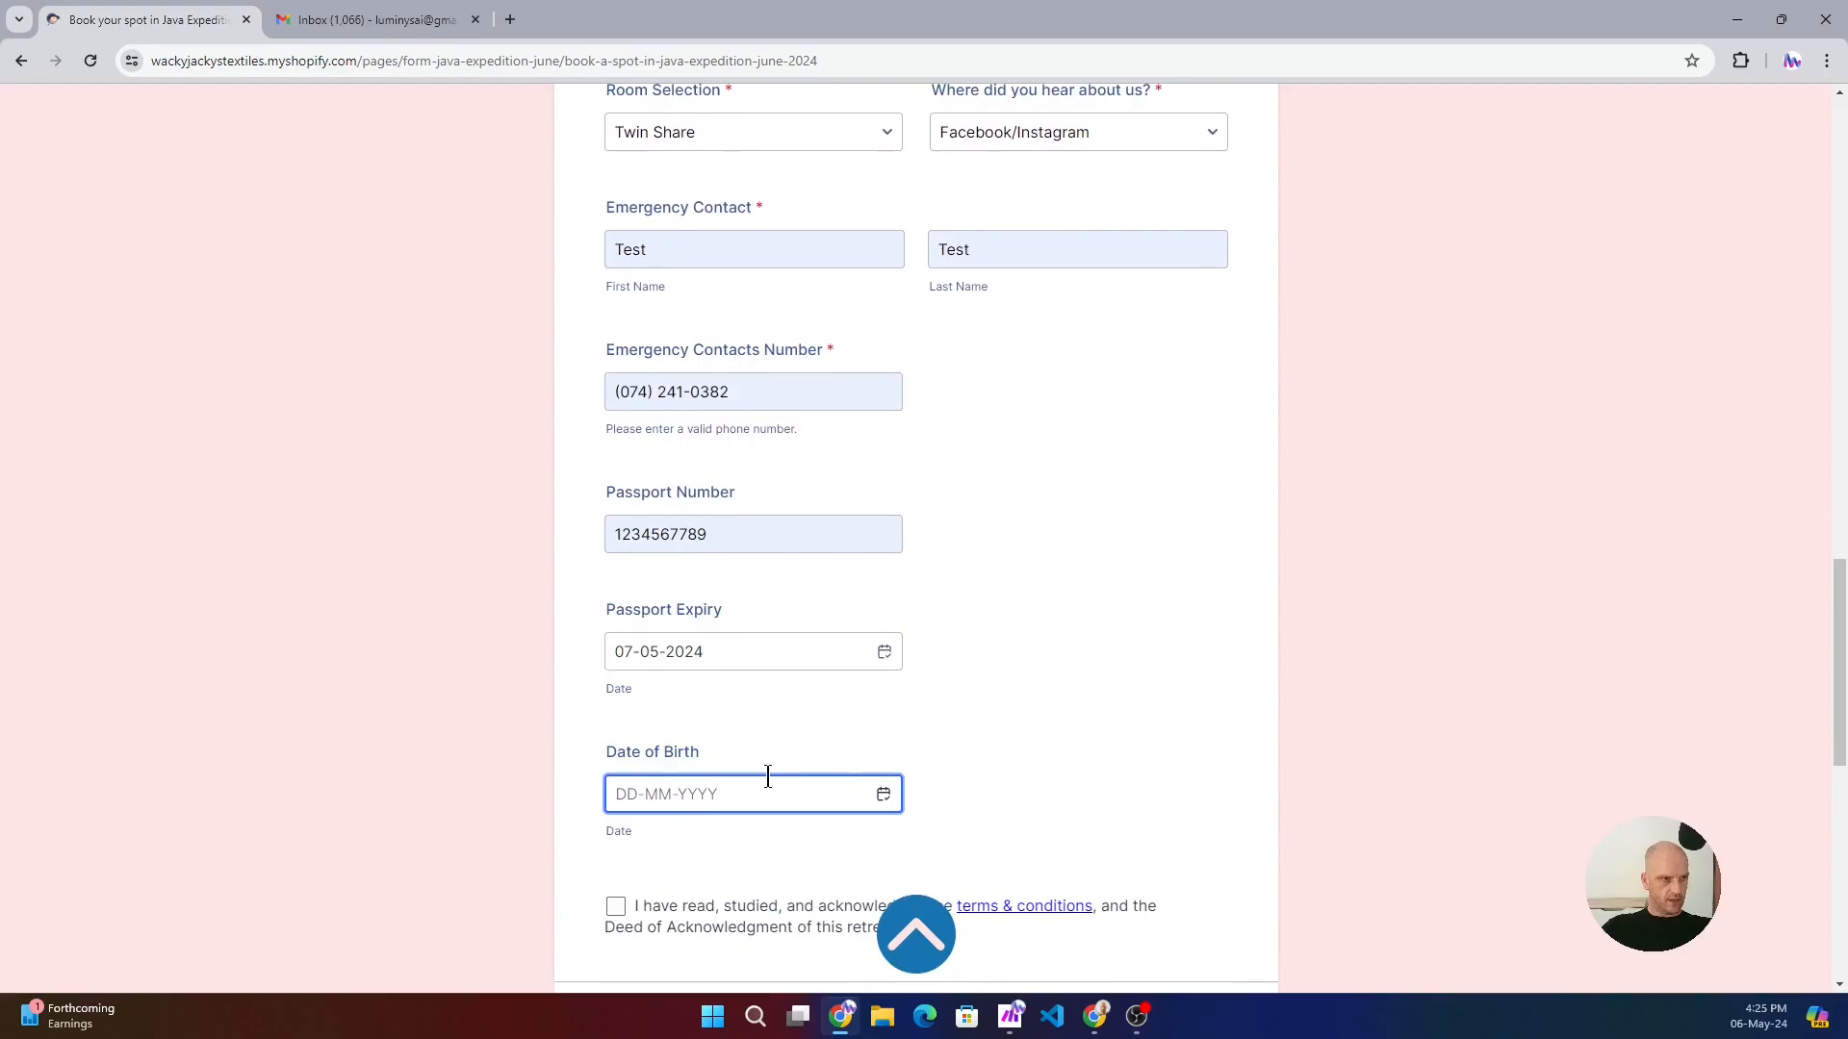
# - Fill in the attendee's date of birth from the calendar
pyautogui.click(882, 794)
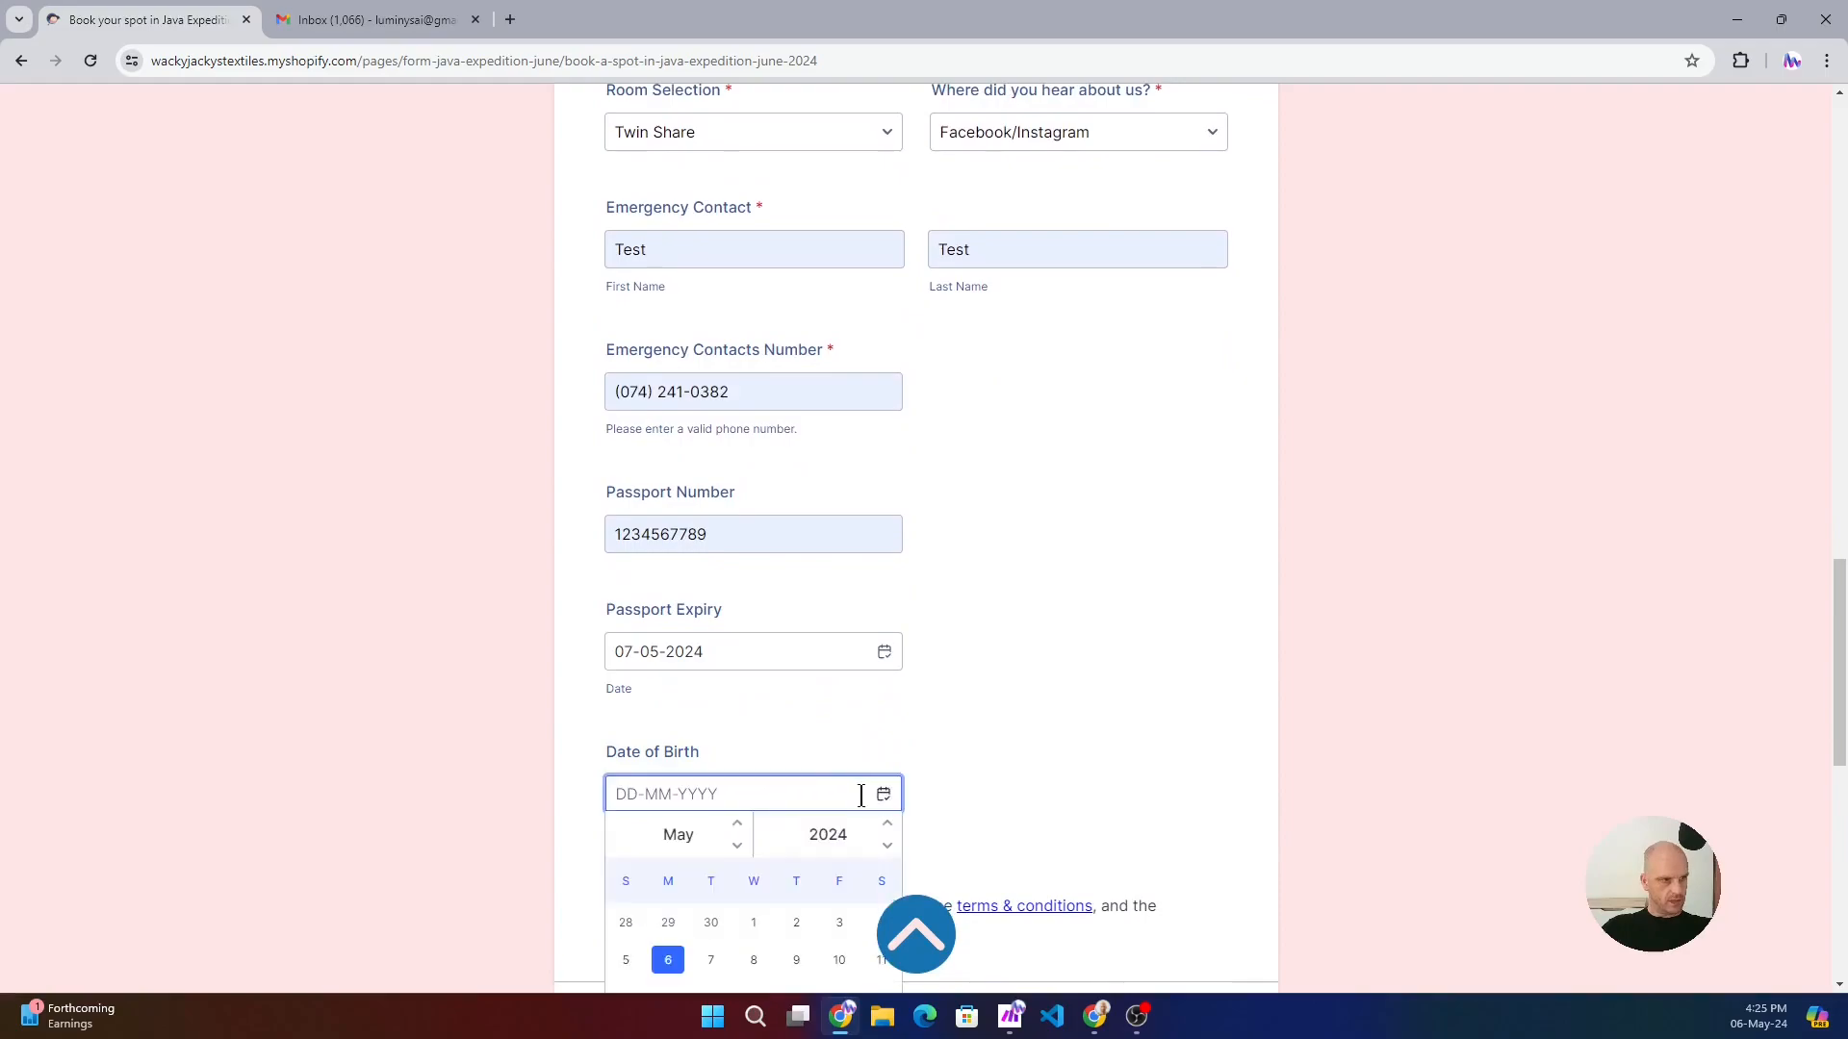
pyautogui.click(753, 960)
pyautogui.scroll(-1, 962, 737)
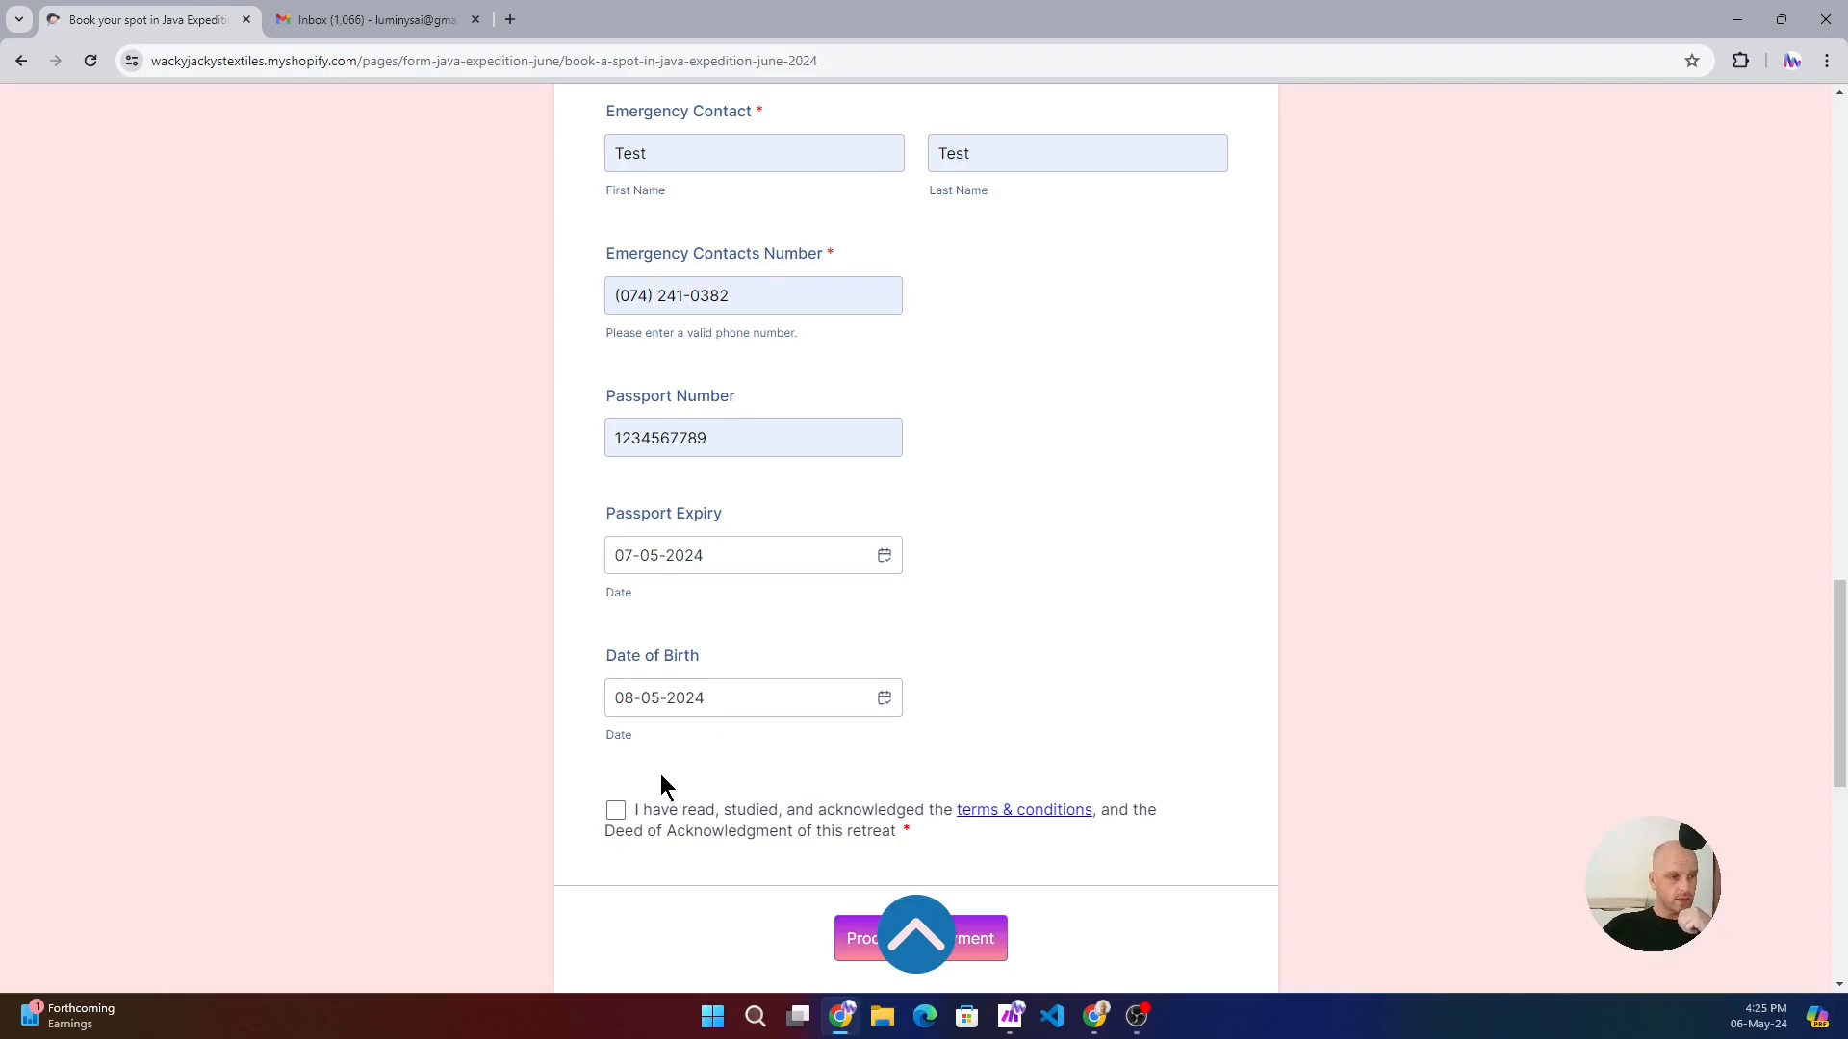
# - Review the completed booking entries and open the retreat's terms & conditions to read the Retreat Booking Policy
pyautogui.scroll(1, 886, 389)
pyautogui.scroll(3, 962, 443)
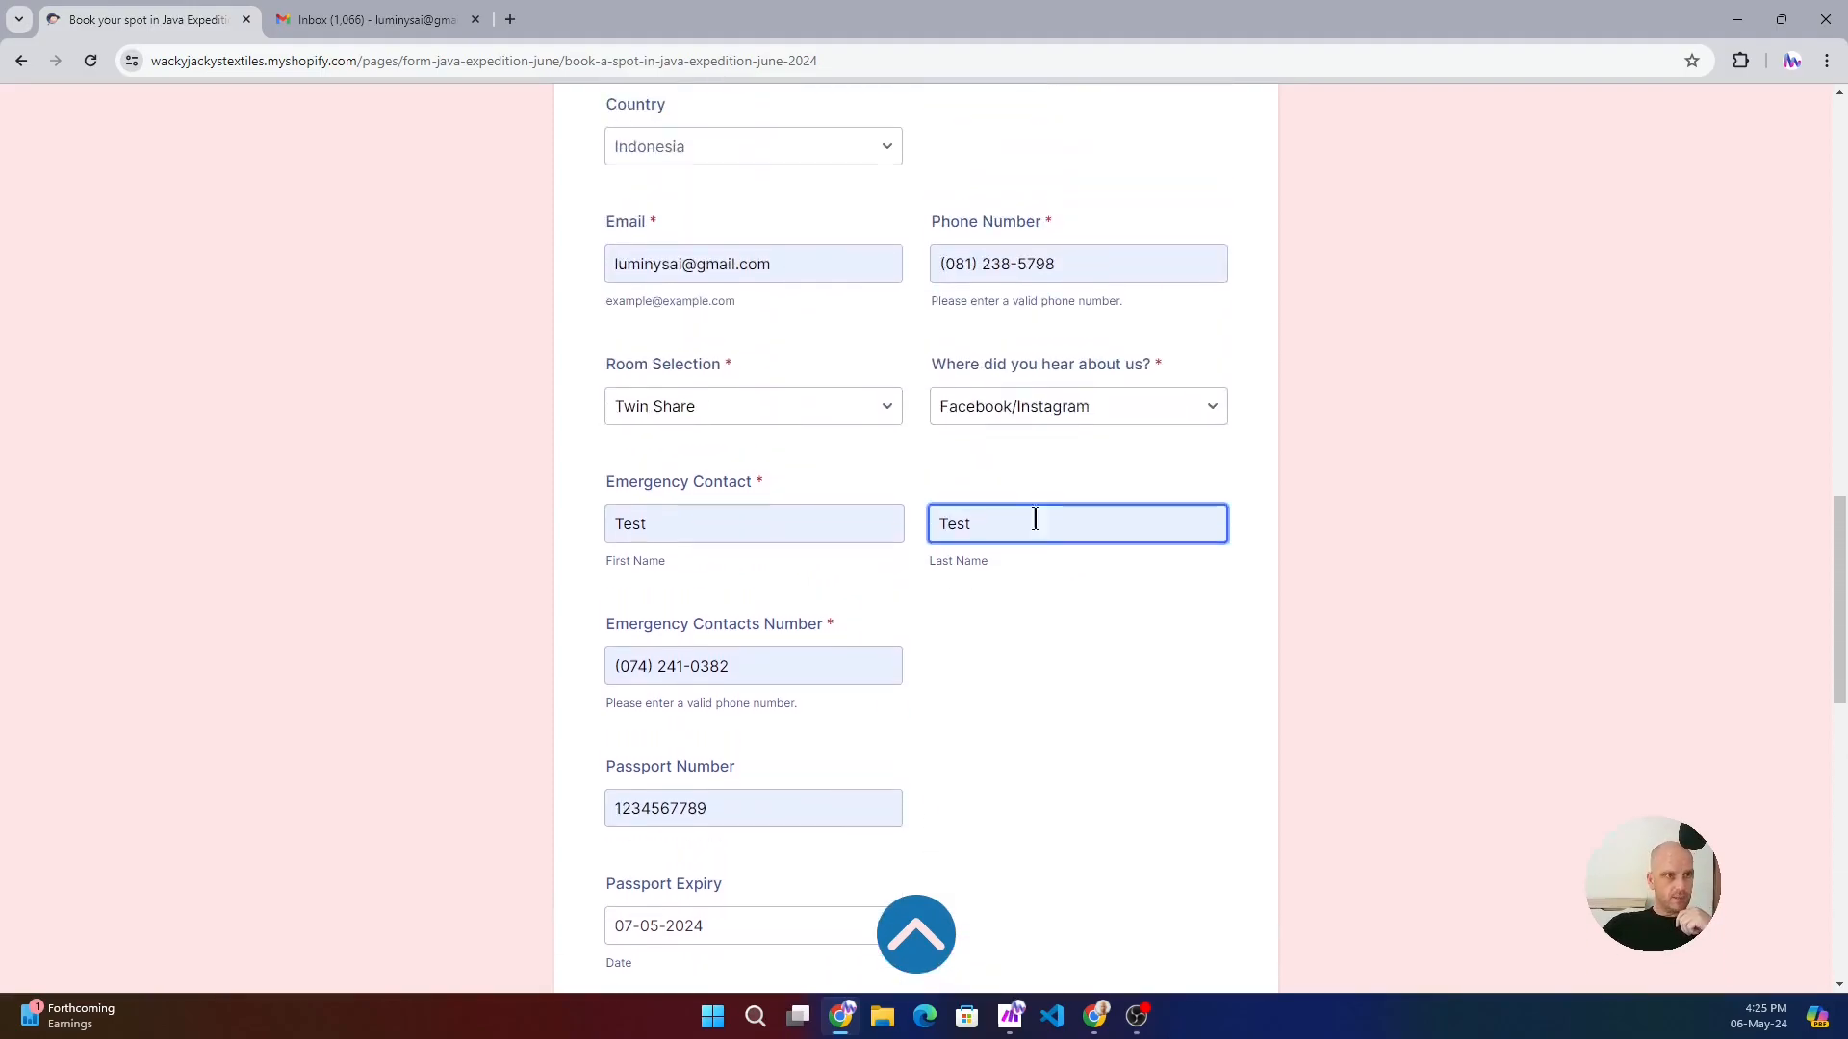
pyautogui.scroll(-3, 1029, 500)
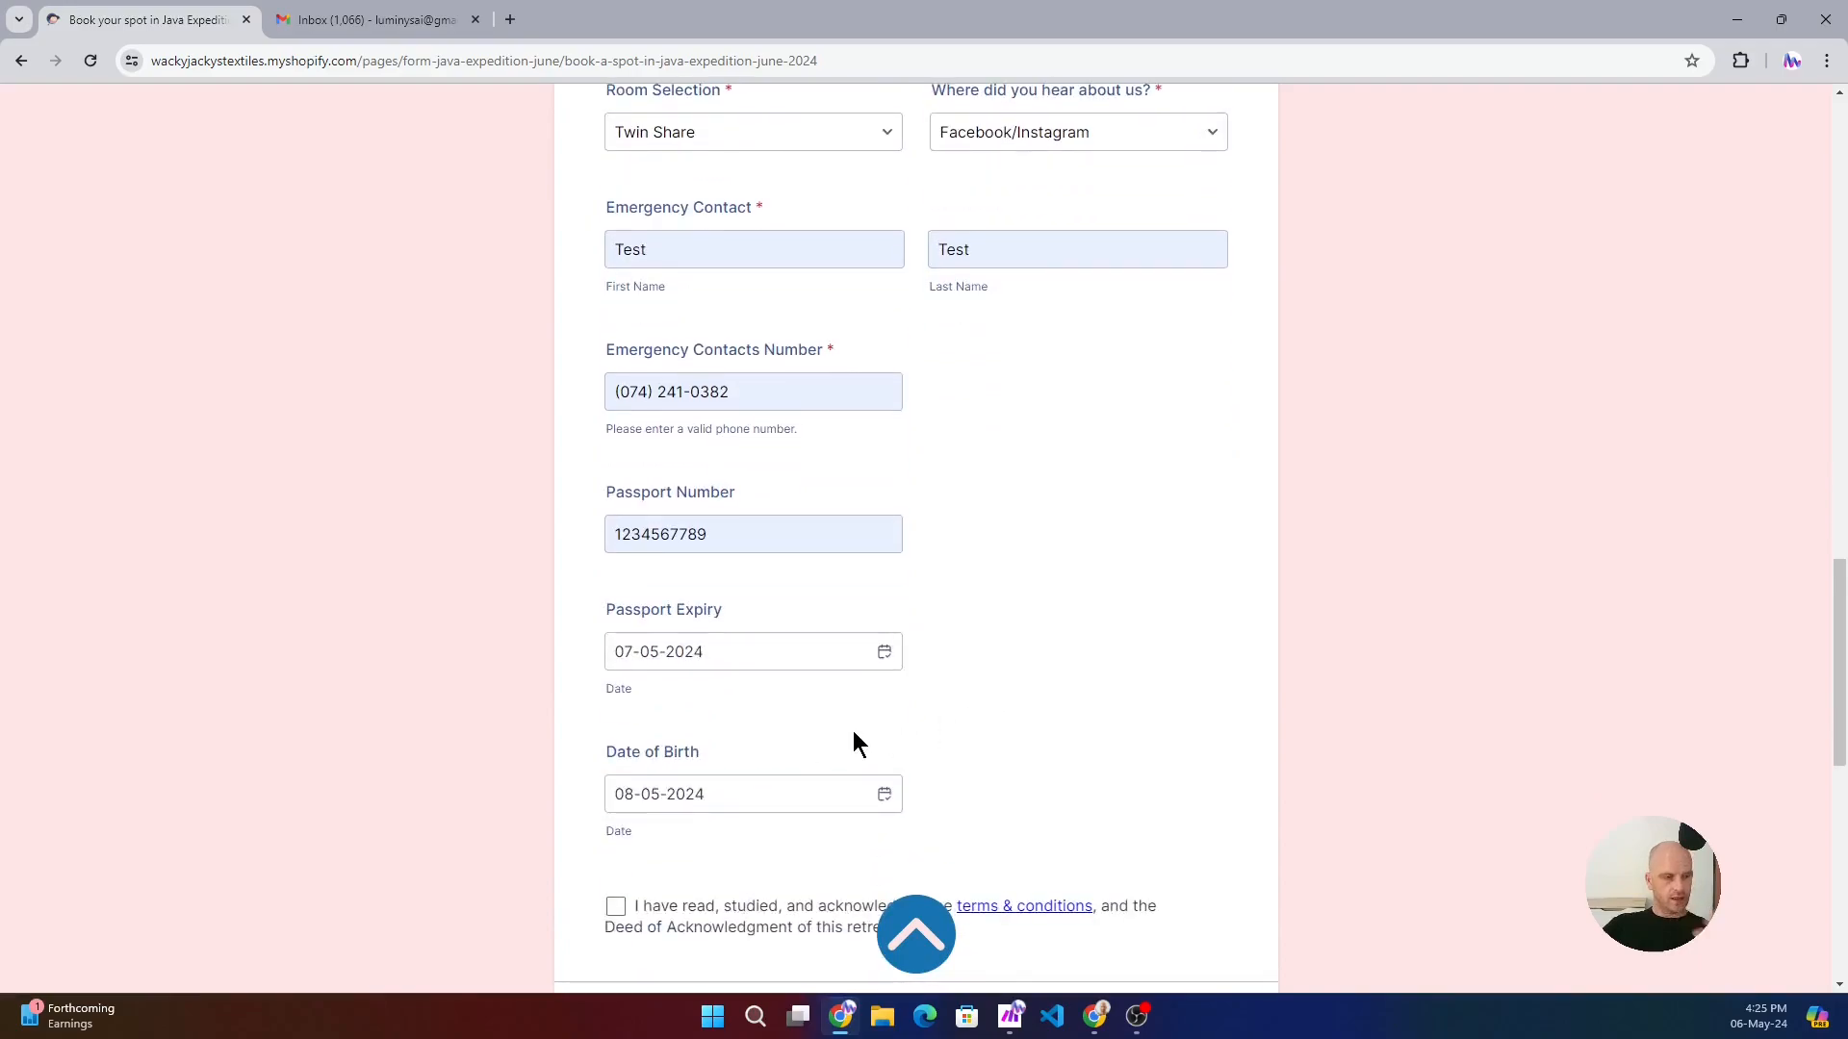
pyautogui.scroll(-2, 938, 760)
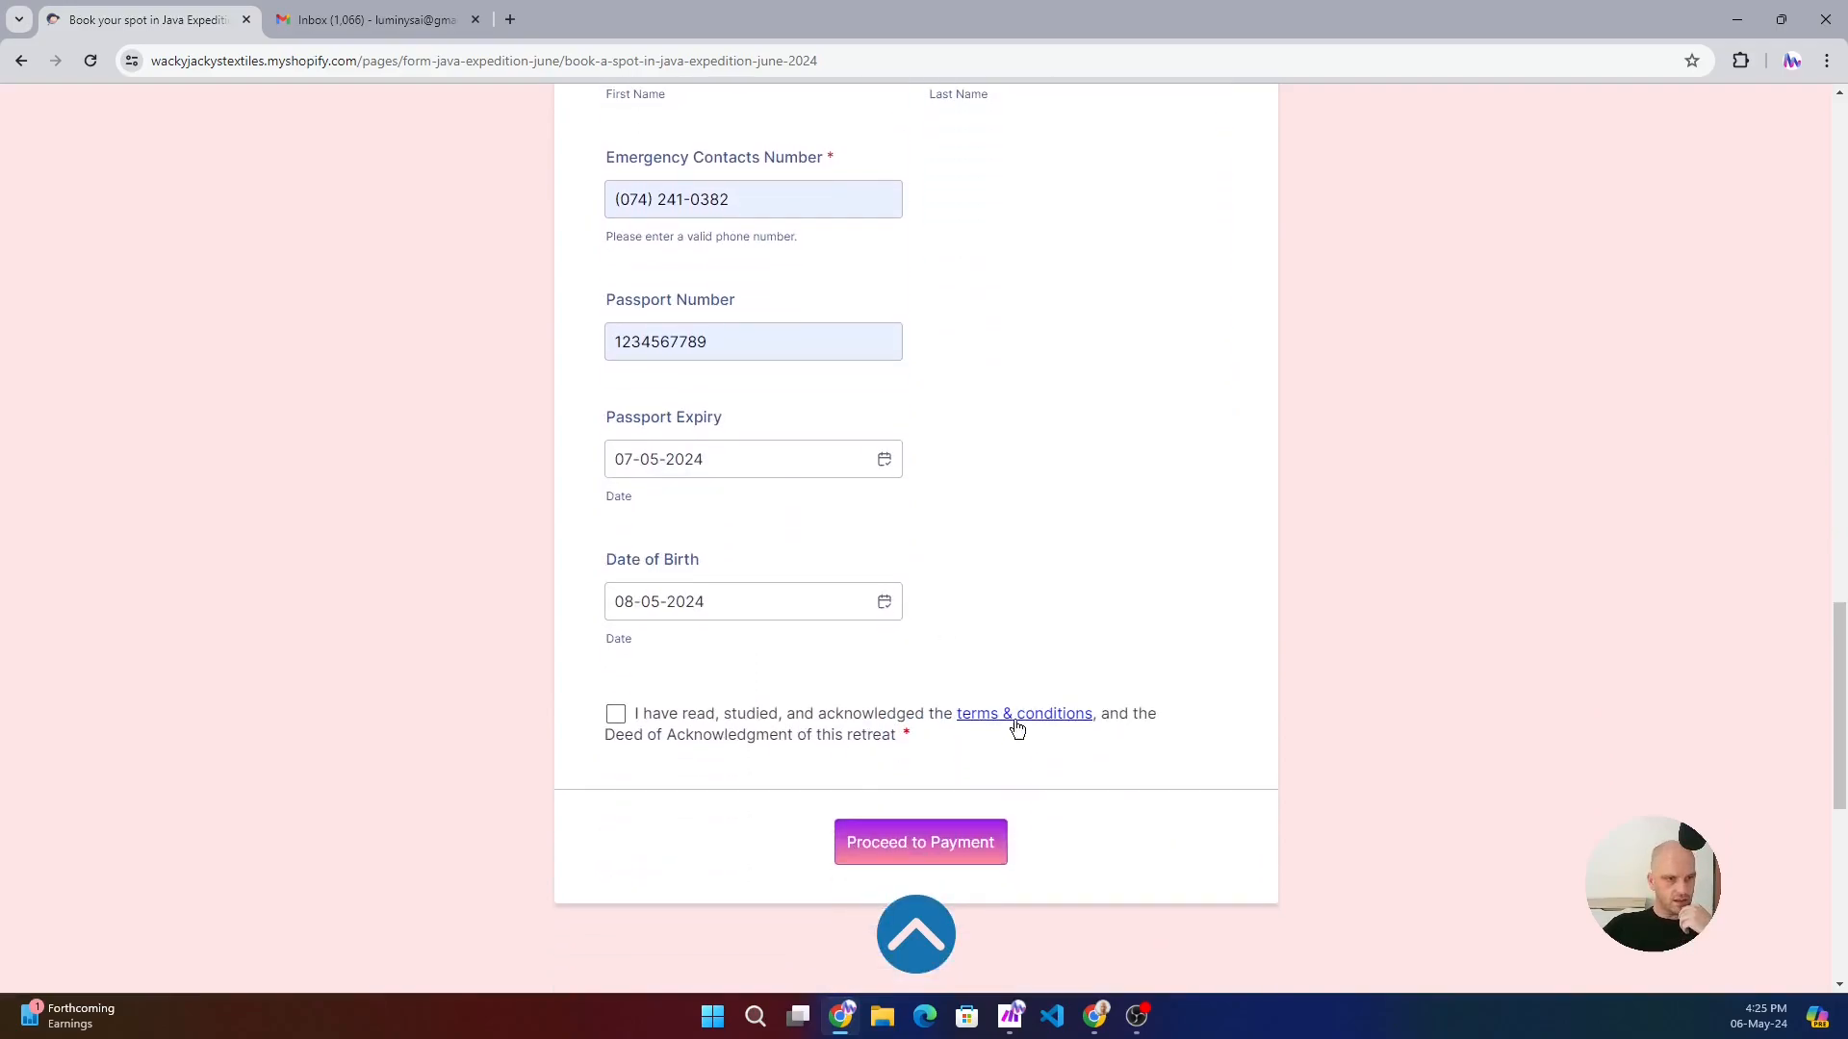
pyautogui.click(1014, 714)
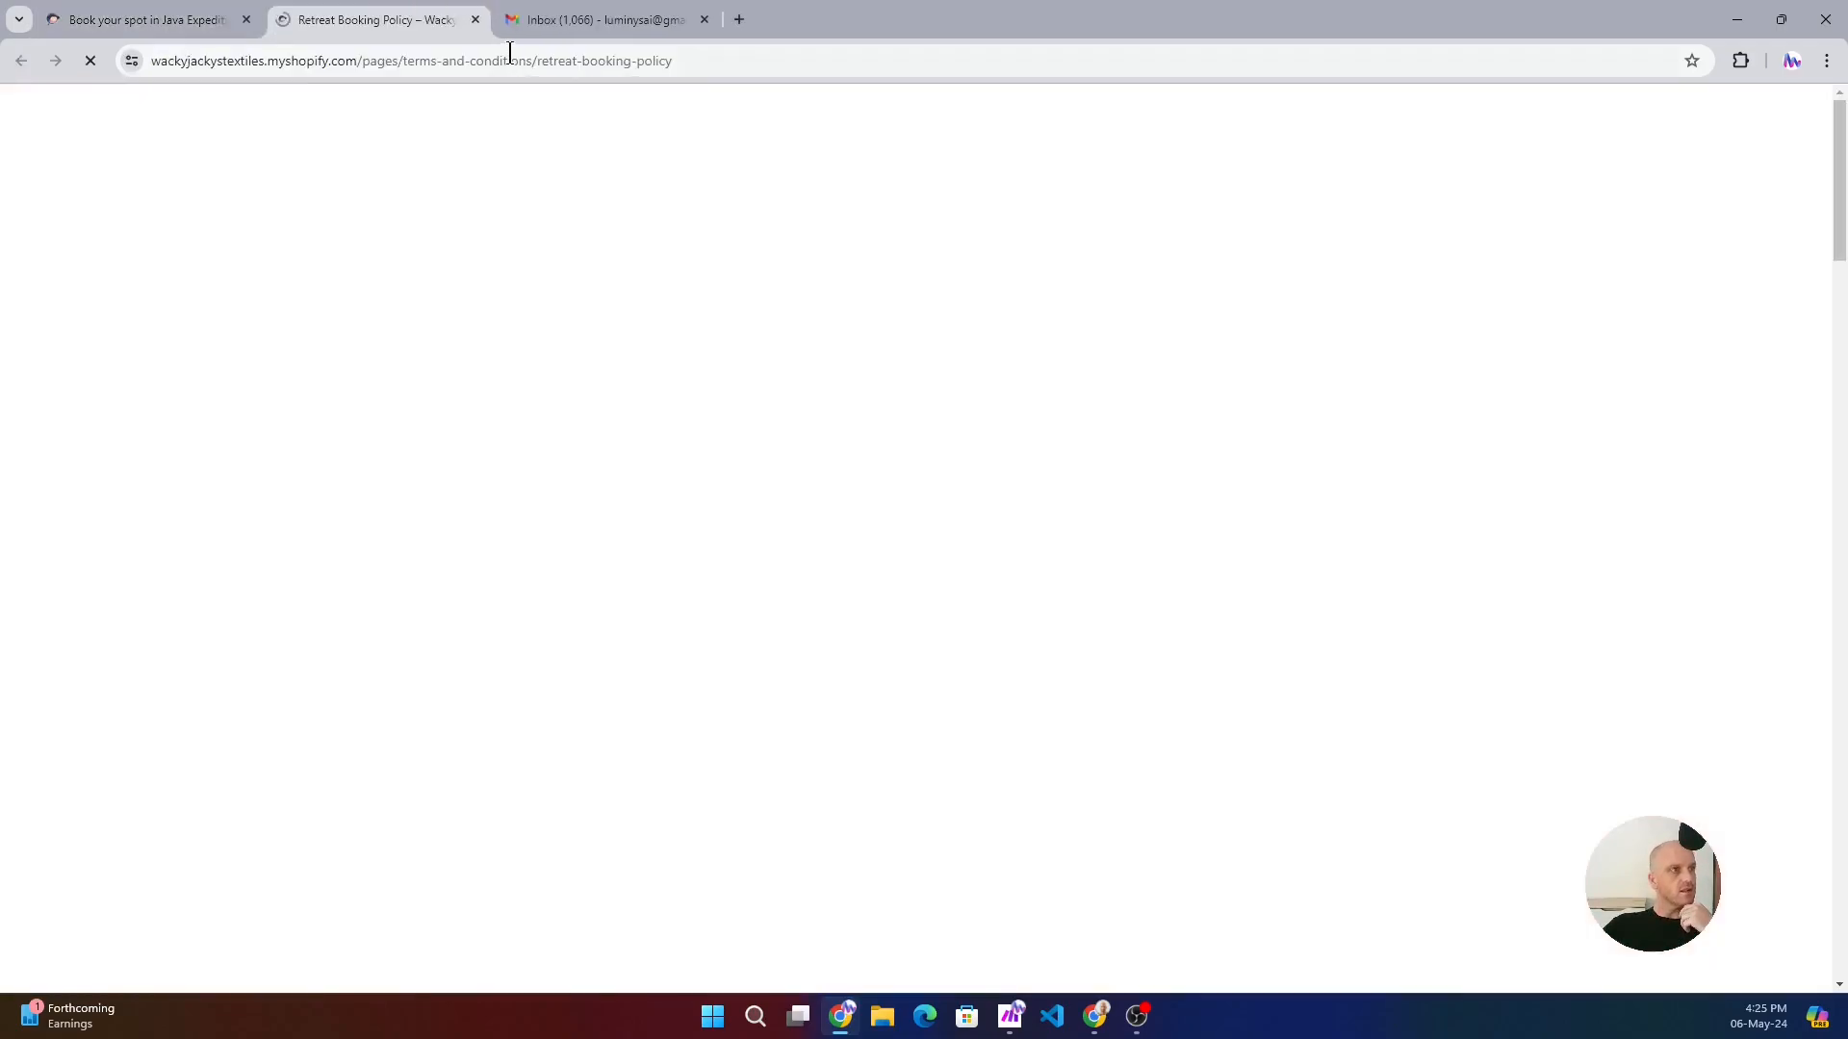
pyautogui.scroll(-4, 562, 396)
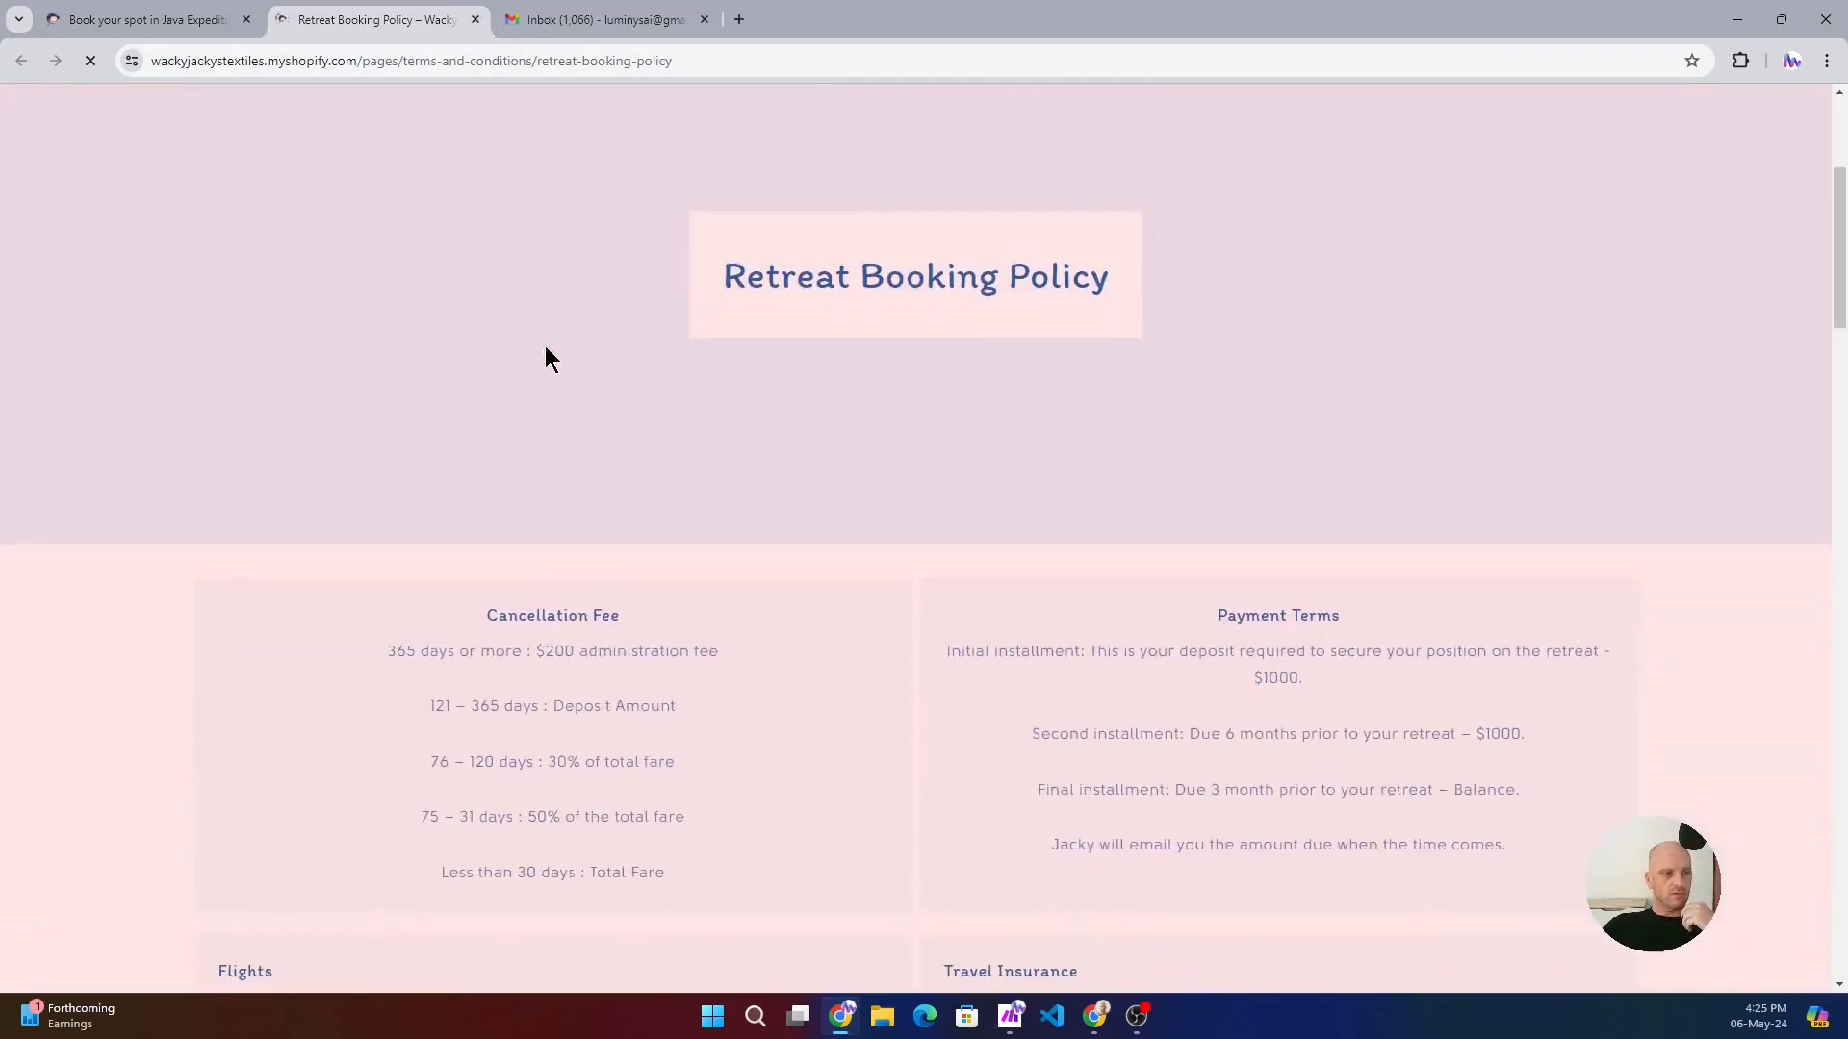
# - Close the Retreat Booking Policy, acknowledge the terms & conditions and proceed to payment, dismissing the offer to save the address
pyautogui.click(476, 19)
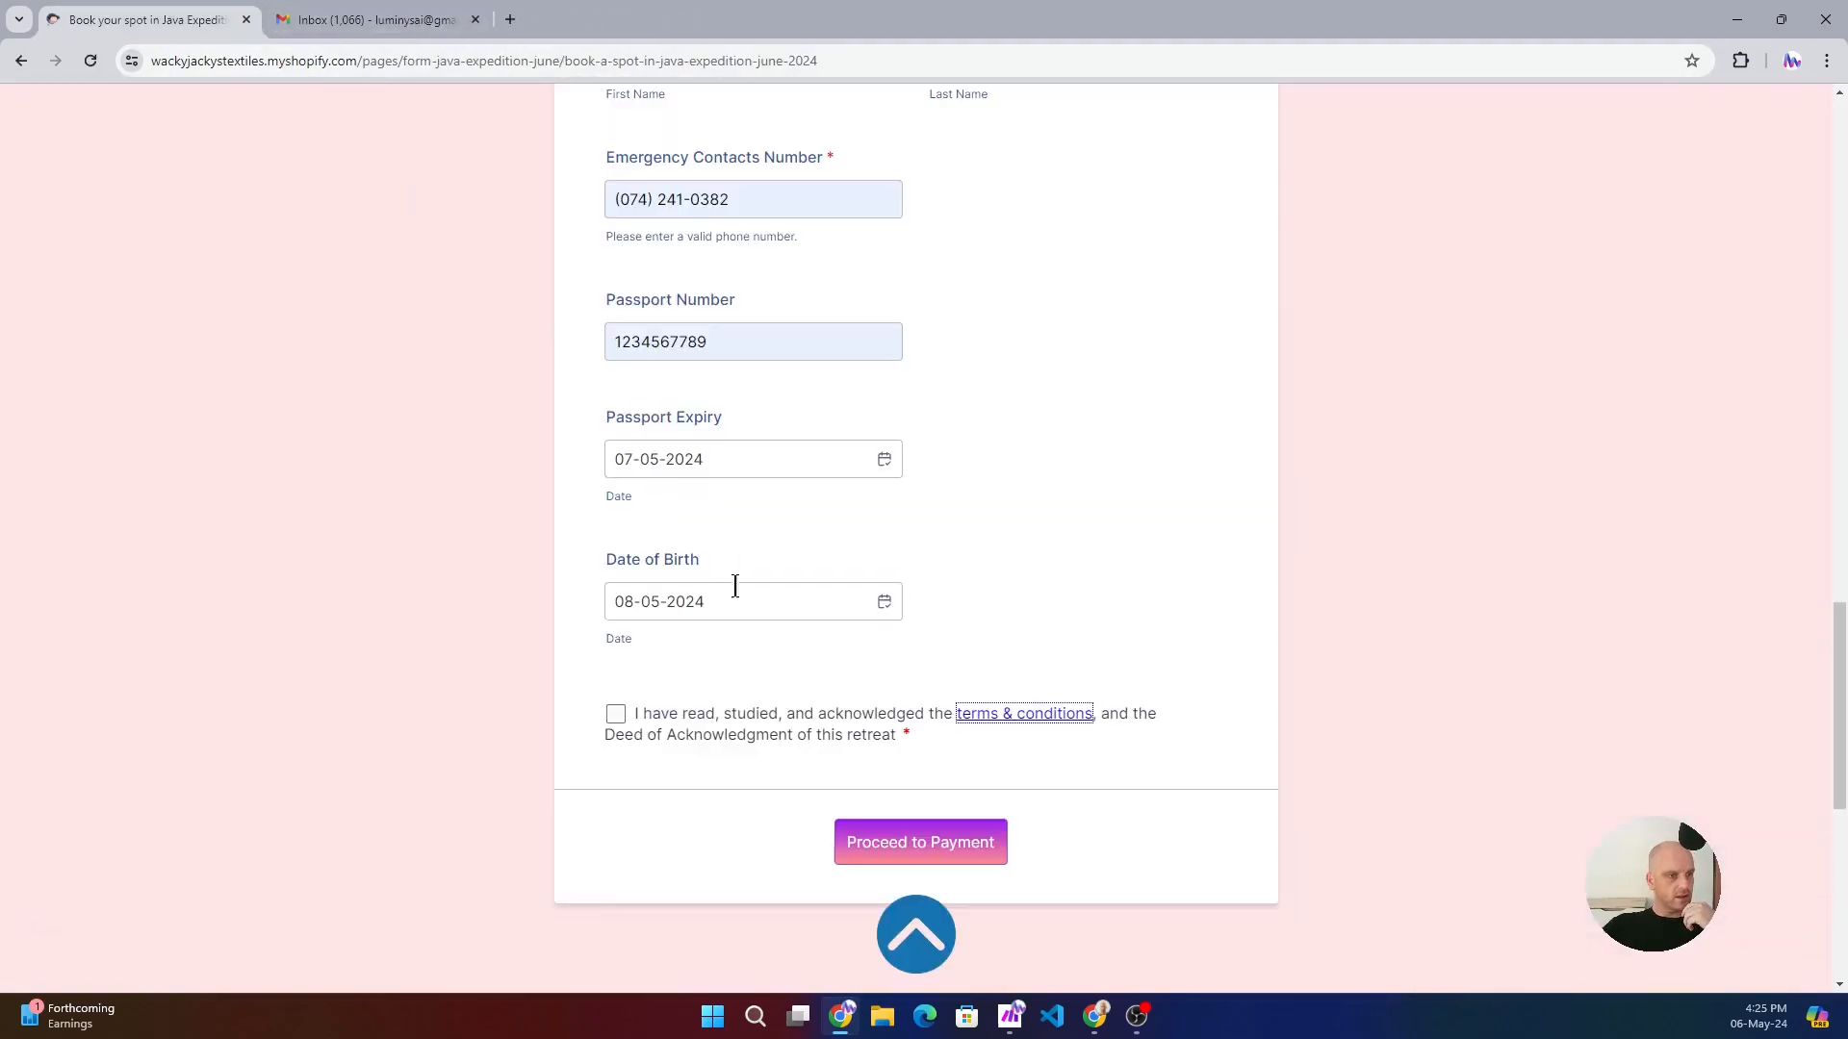
pyautogui.click(635, 712)
pyautogui.click(970, 832)
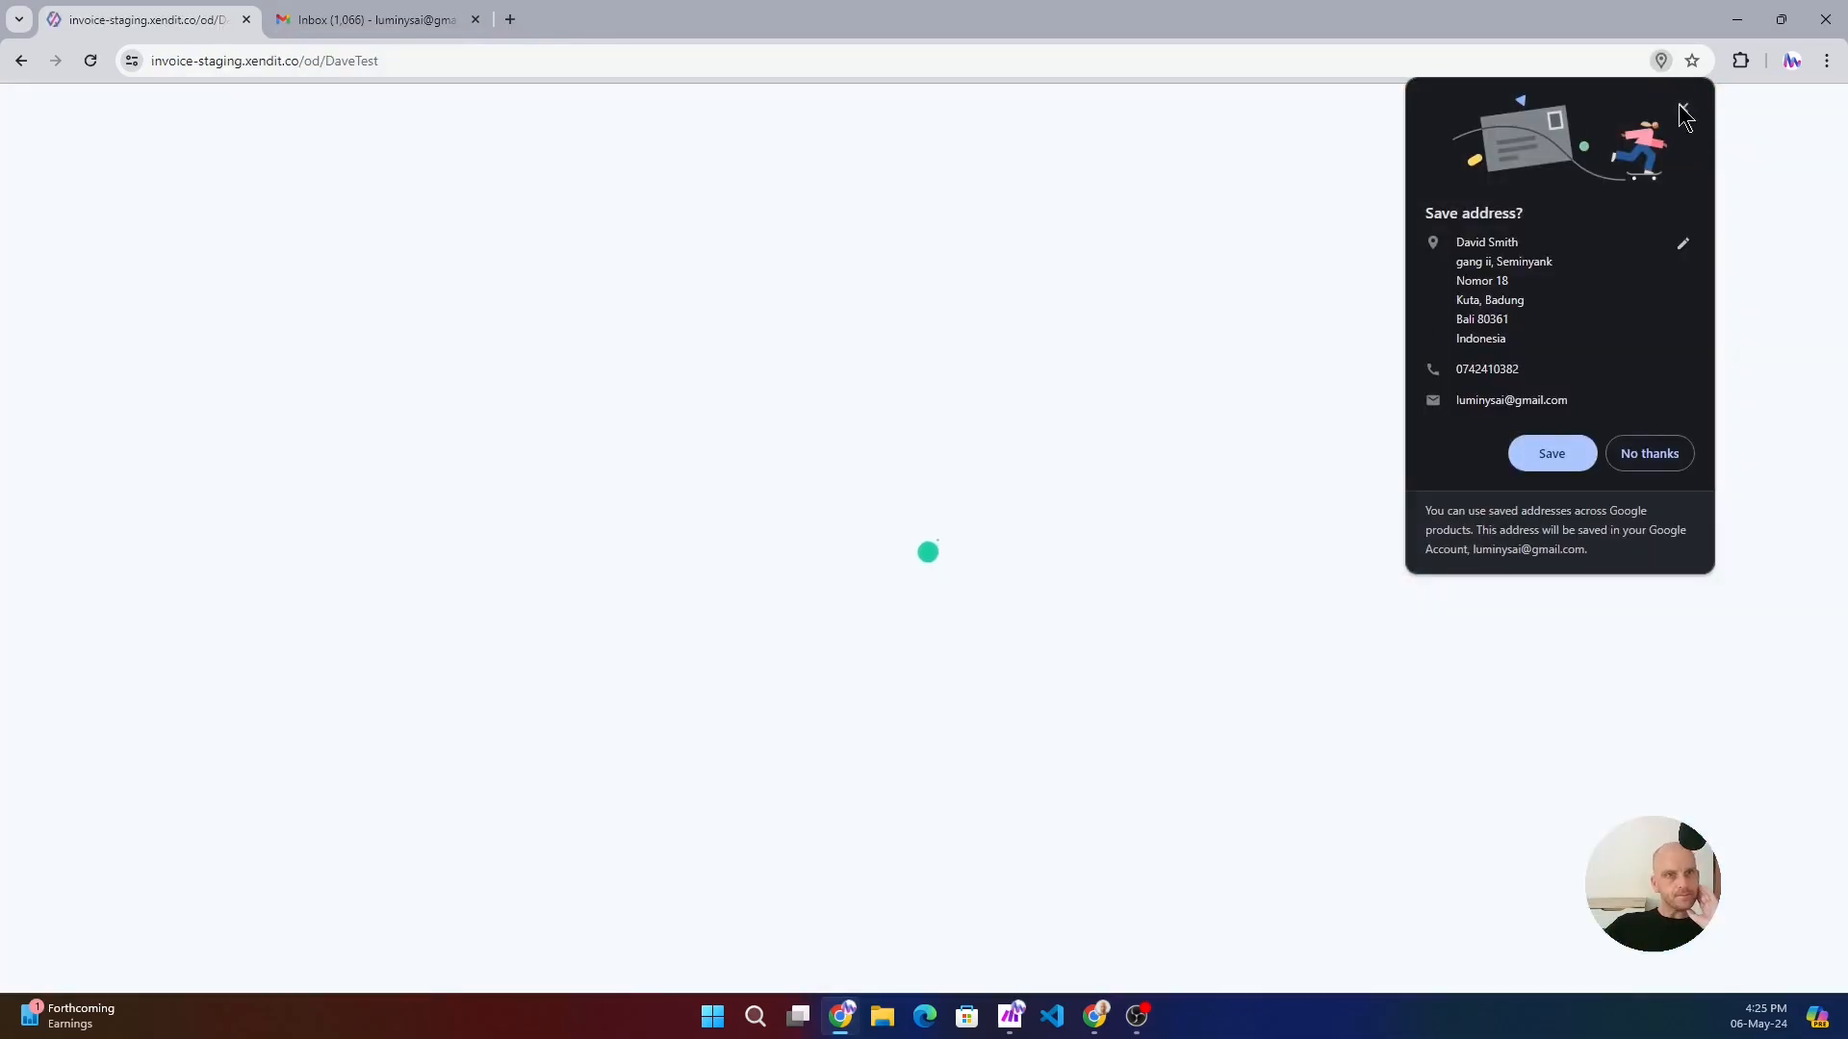
pyautogui.click(1683, 106)
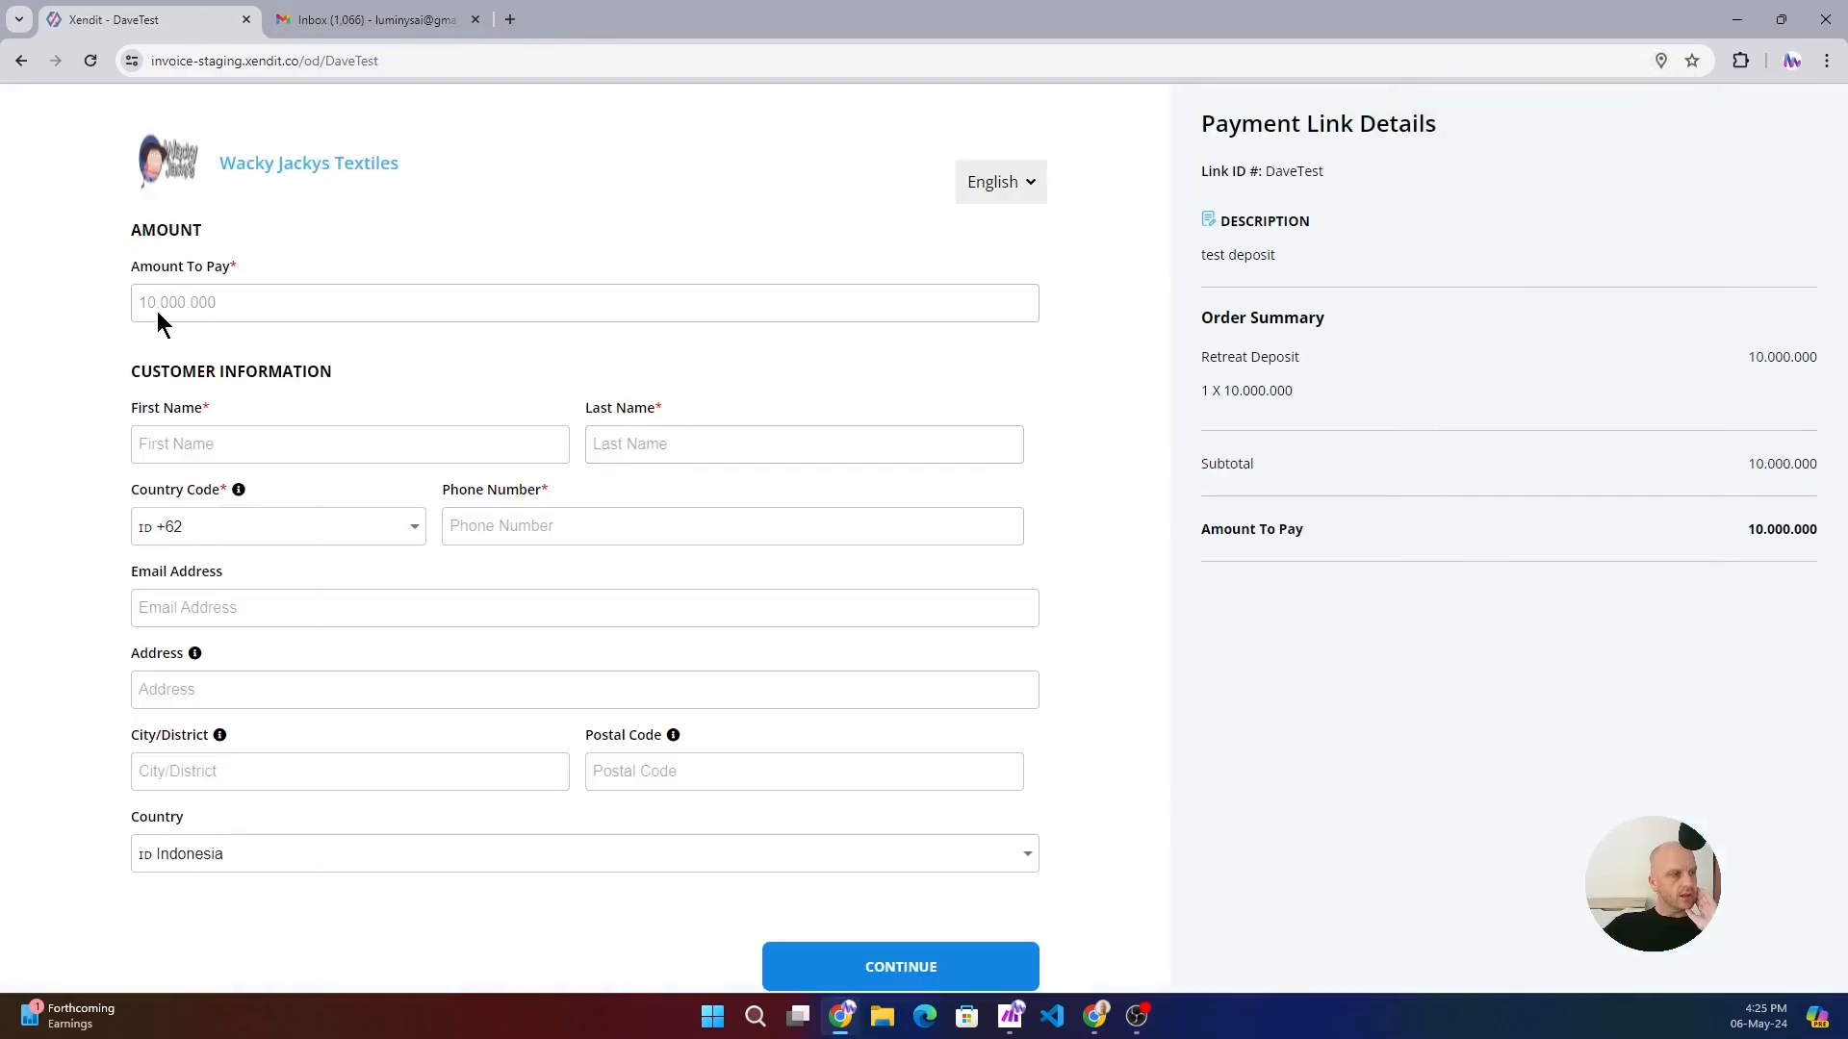
# - Fill in the payment link's customer information from the first saved address suggestion and continue to the checkout
pyautogui.doubleClick(206, 299)
pyautogui.click(189, 445)
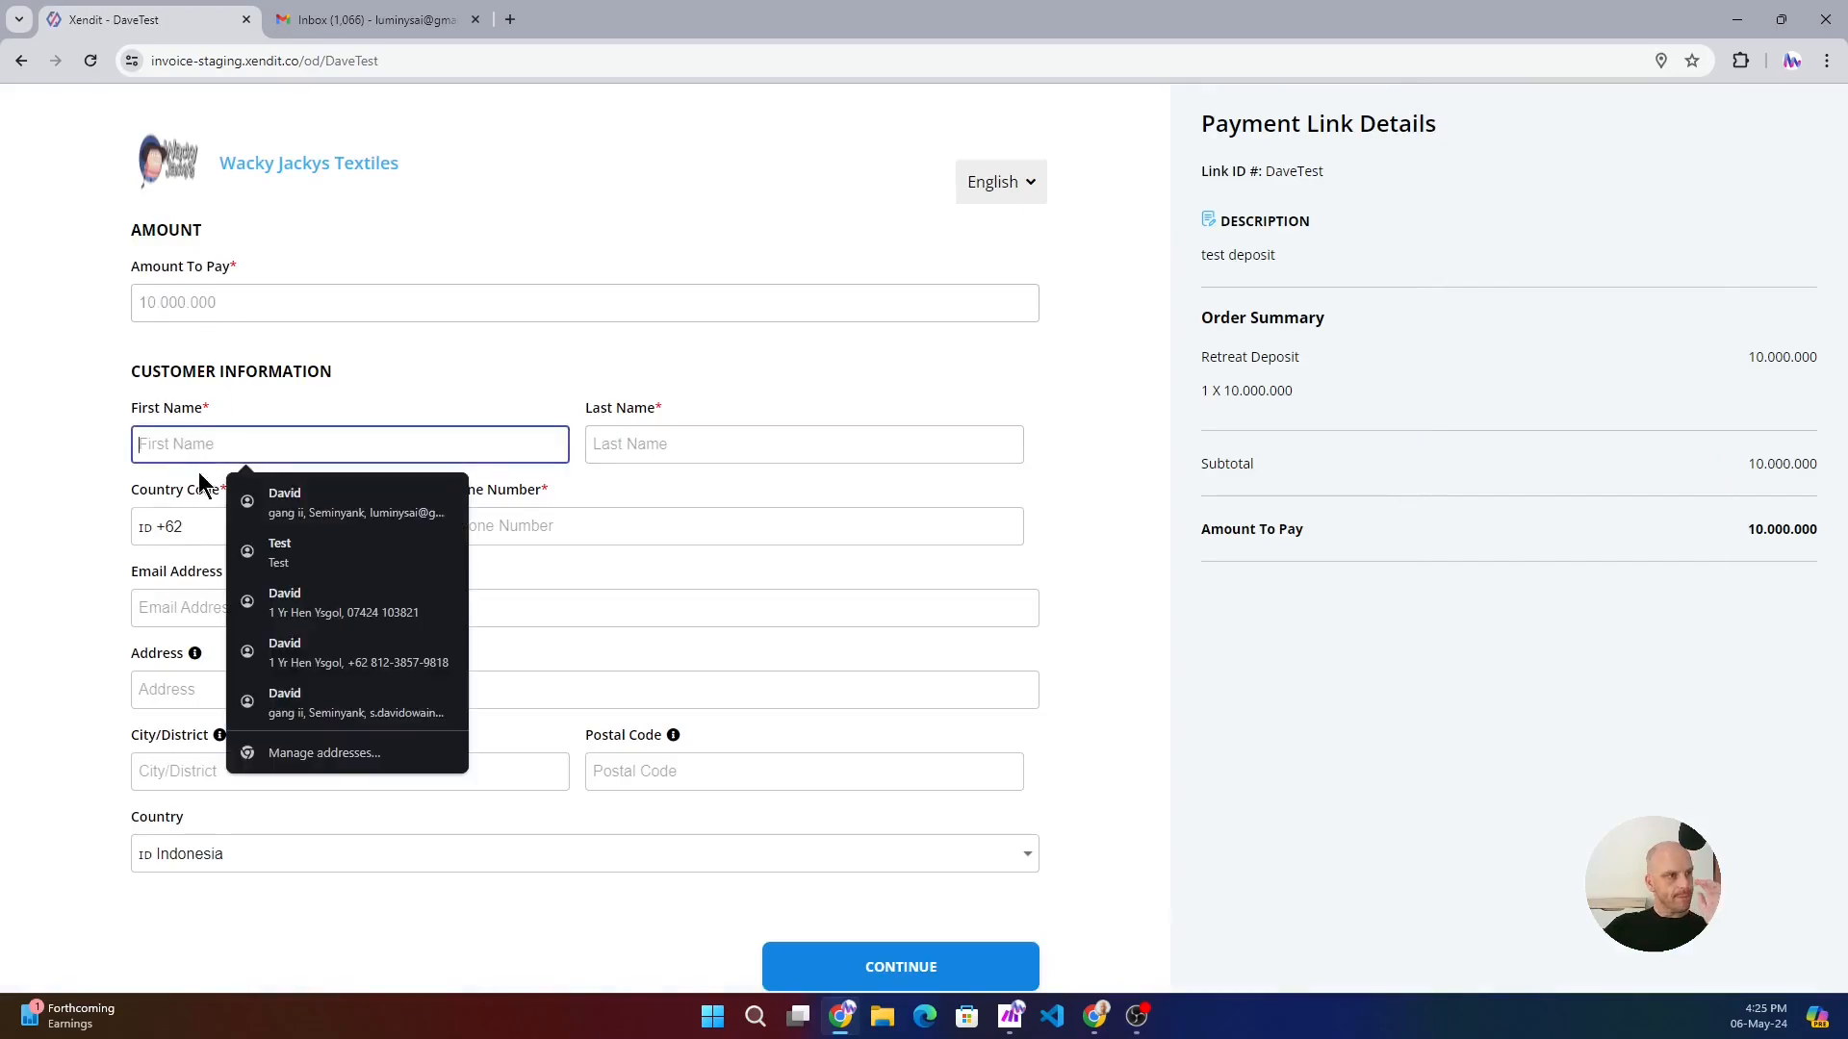
pyautogui.click(258, 495)
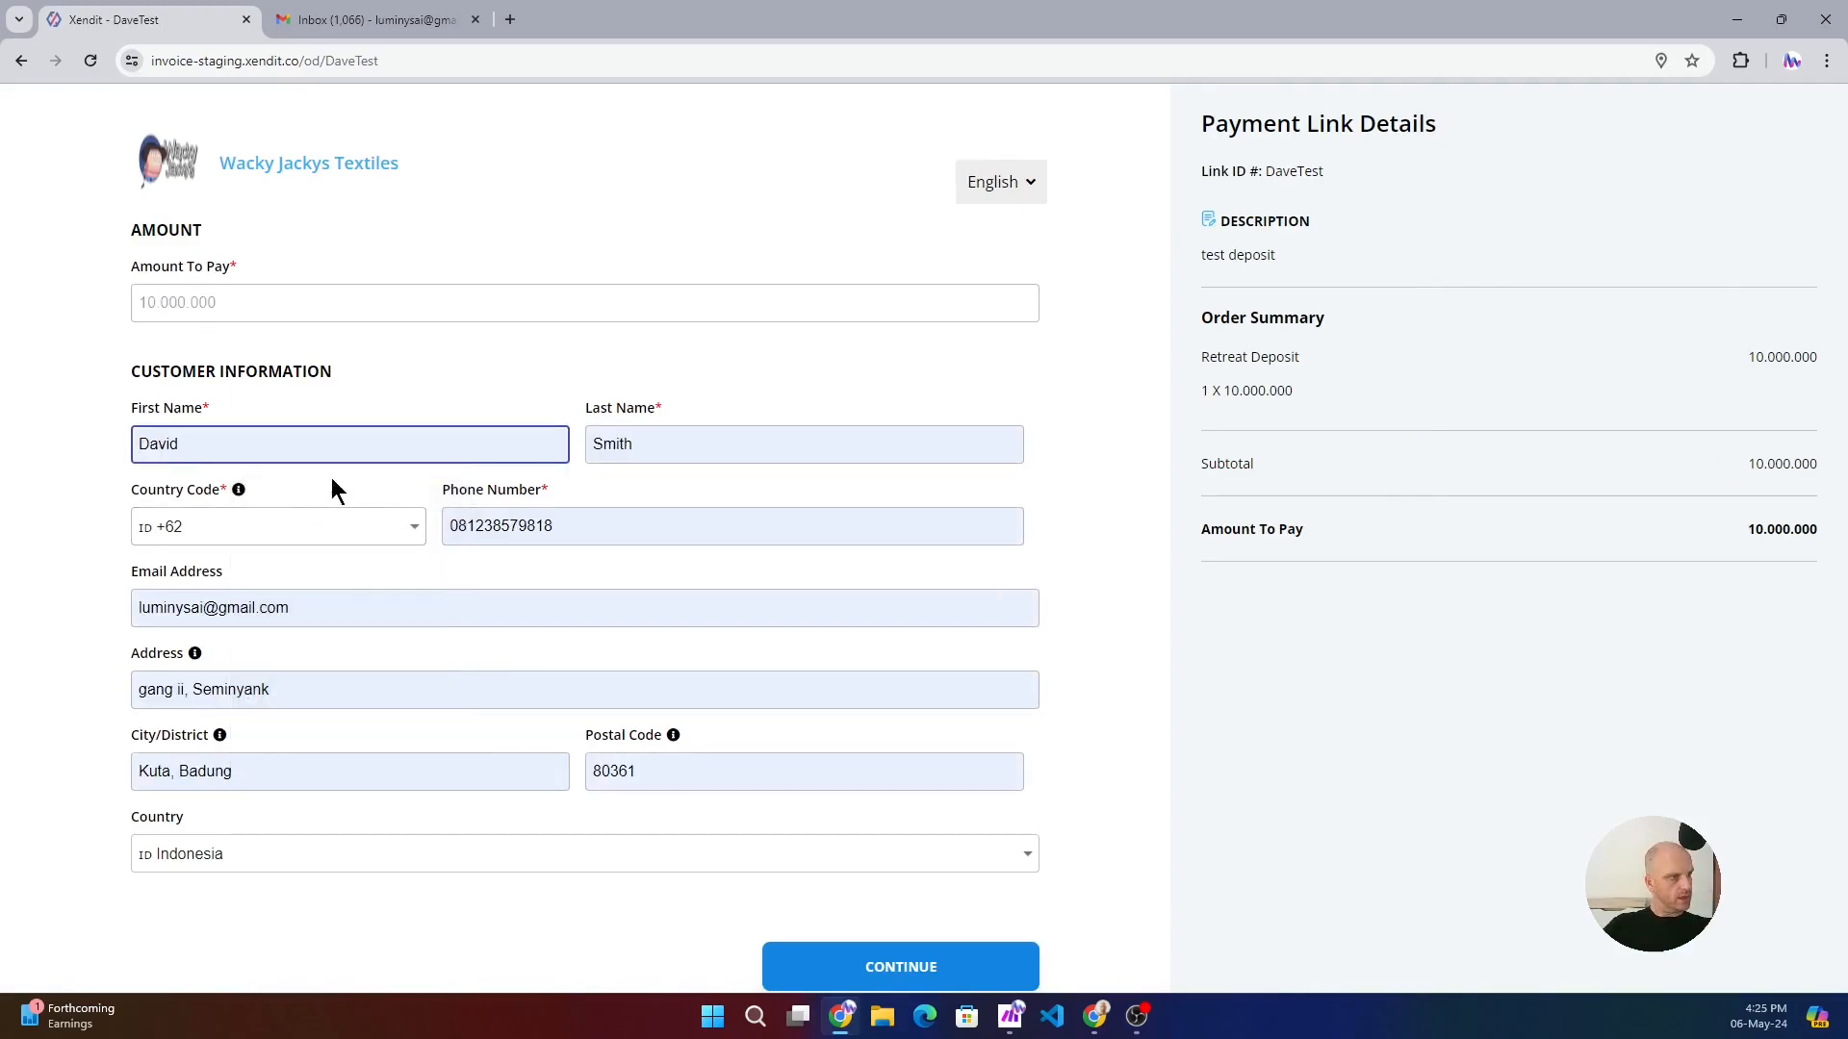
pyautogui.scroll(-1, 733, 774)
pyautogui.click(912, 872)
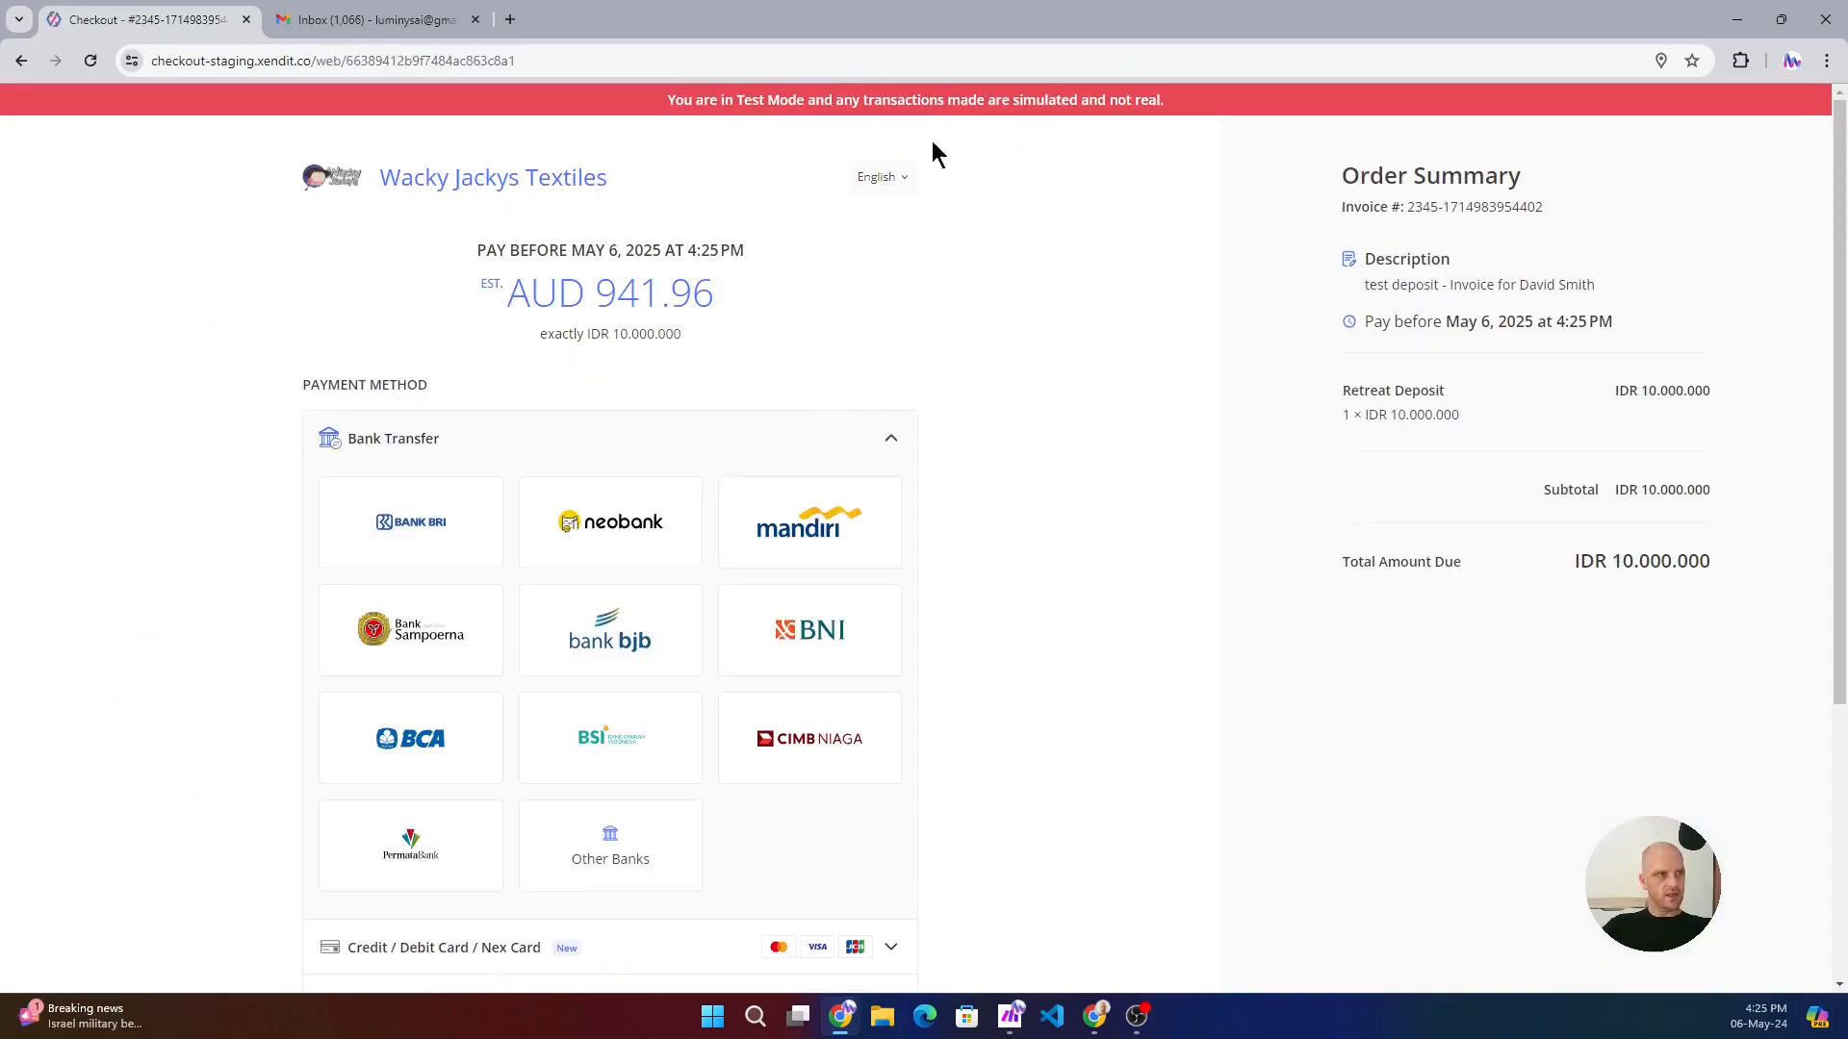
# - Collapse the Bank Transfer options and choose Credit / Debit Card / Nex Card as the deposit's payment method
pyautogui.click(889, 435)
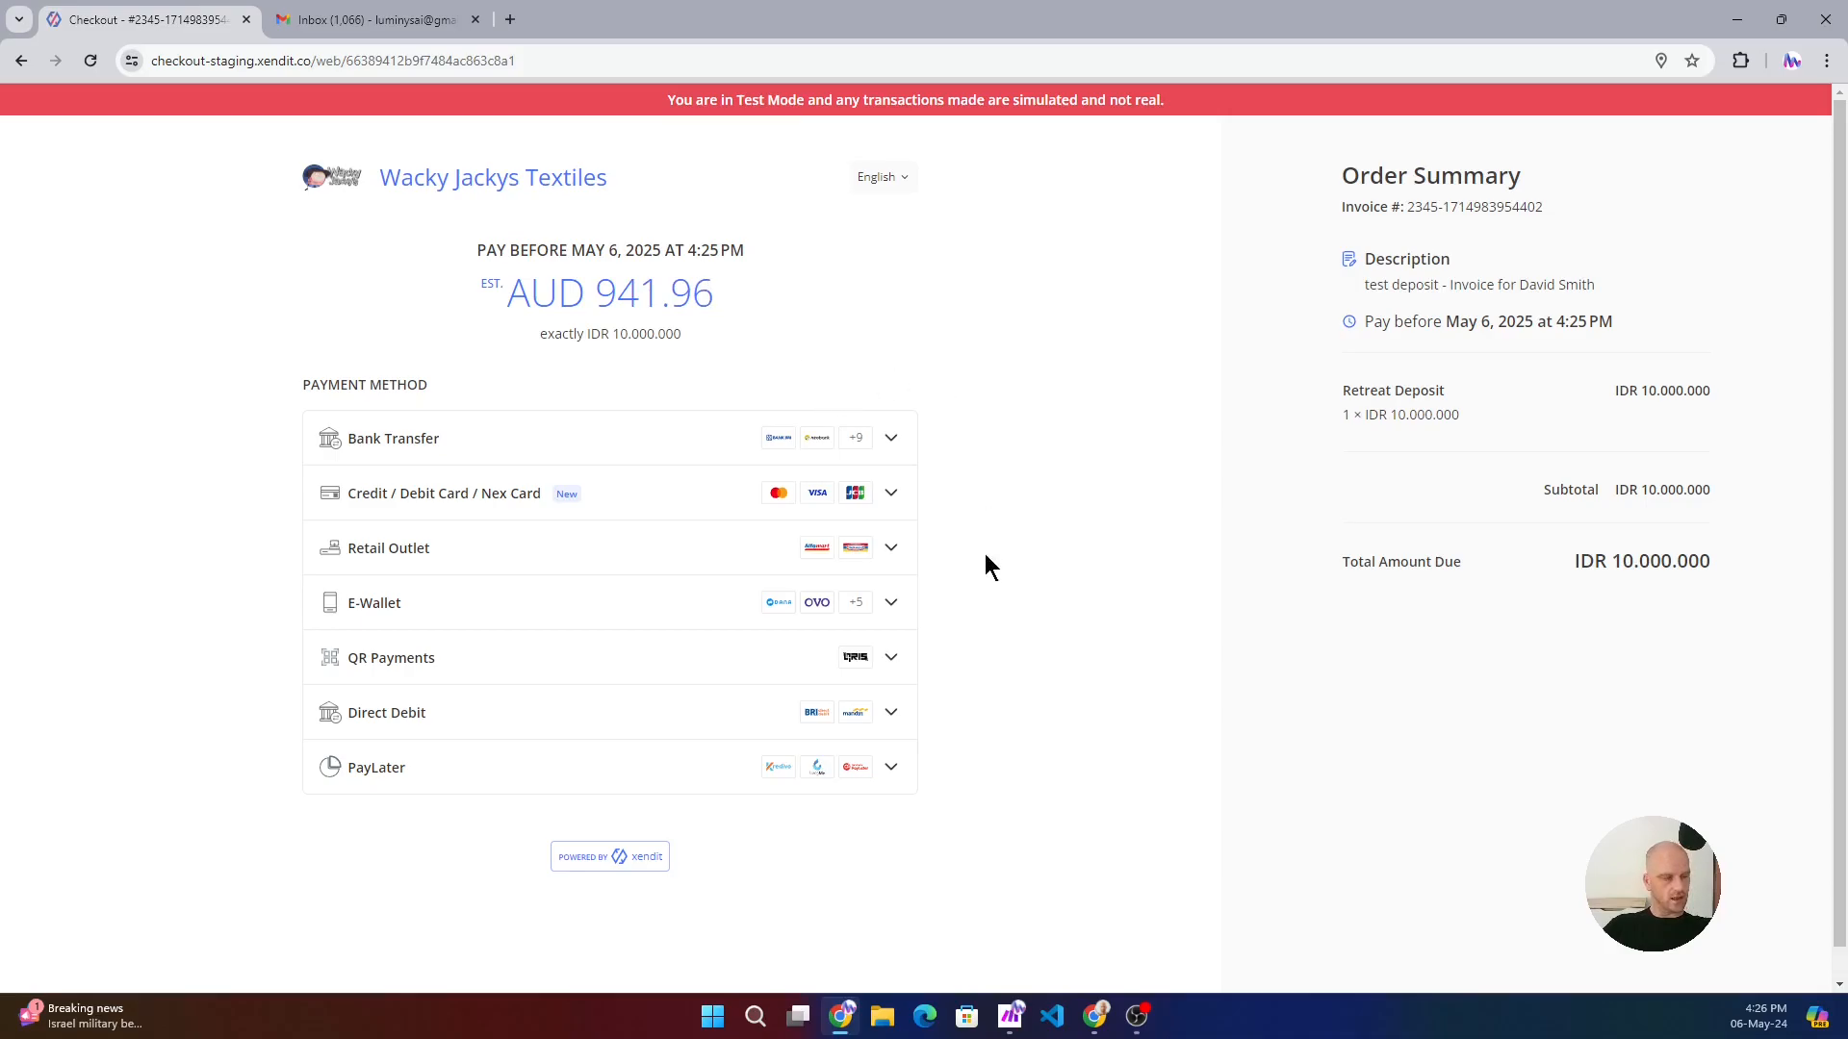
pyautogui.click(895, 502)
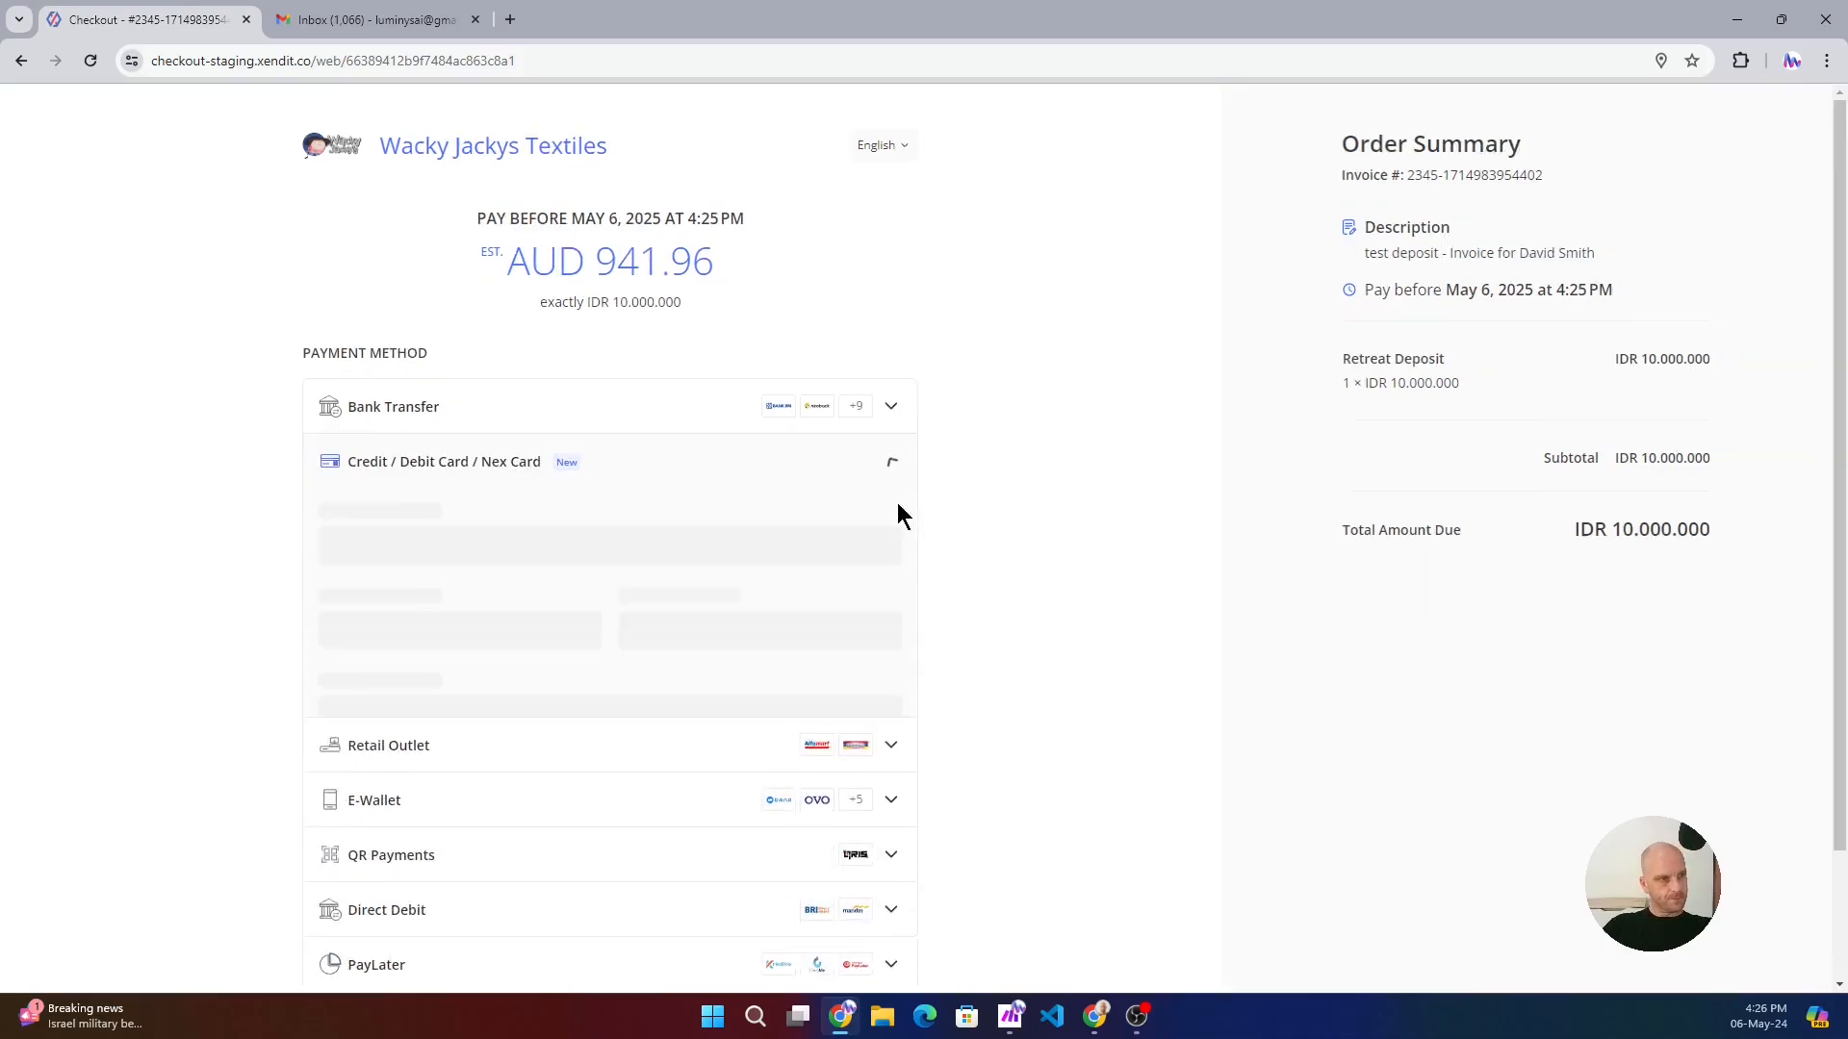
pyautogui.click(1004, 129)
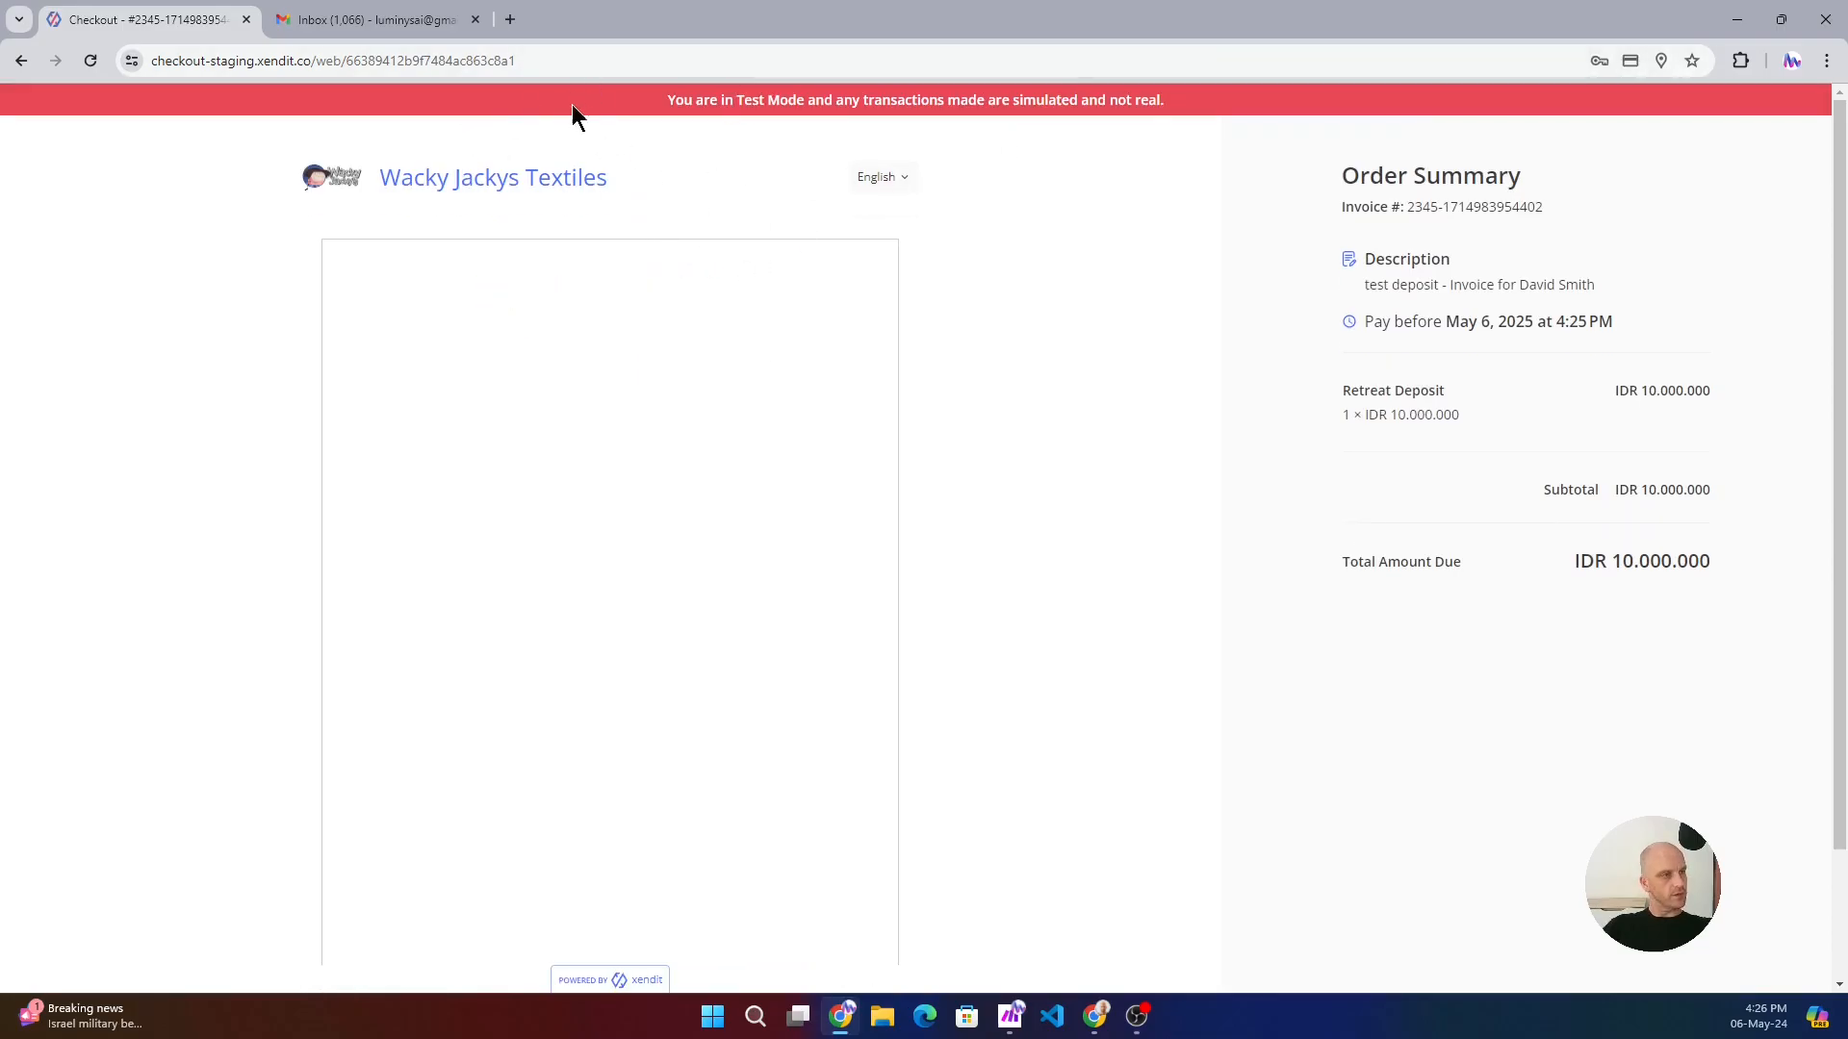
# - Open the Retreat Bookings Attendees table in Airtable in a new tab and widen its deposit_Paid column
pyautogui.click(517, 19)
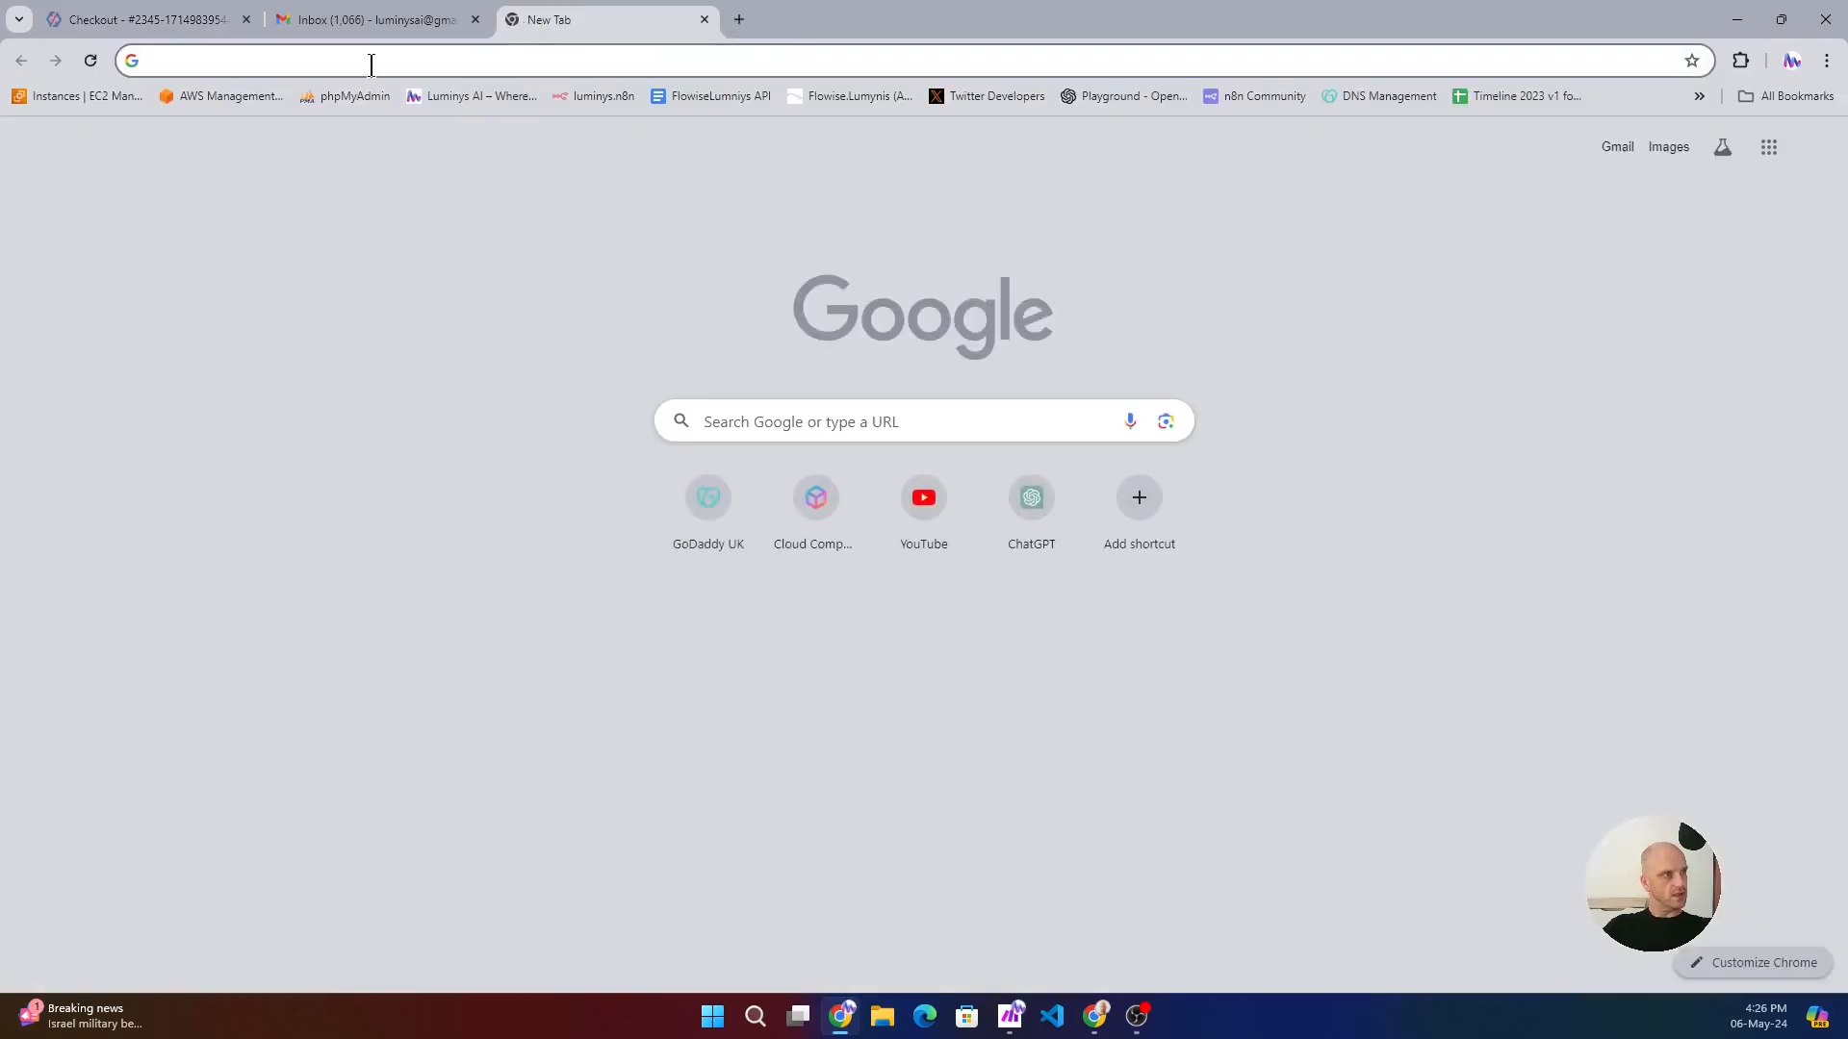
pyautogui.click(332, 66)
pyautogui.write('ai')
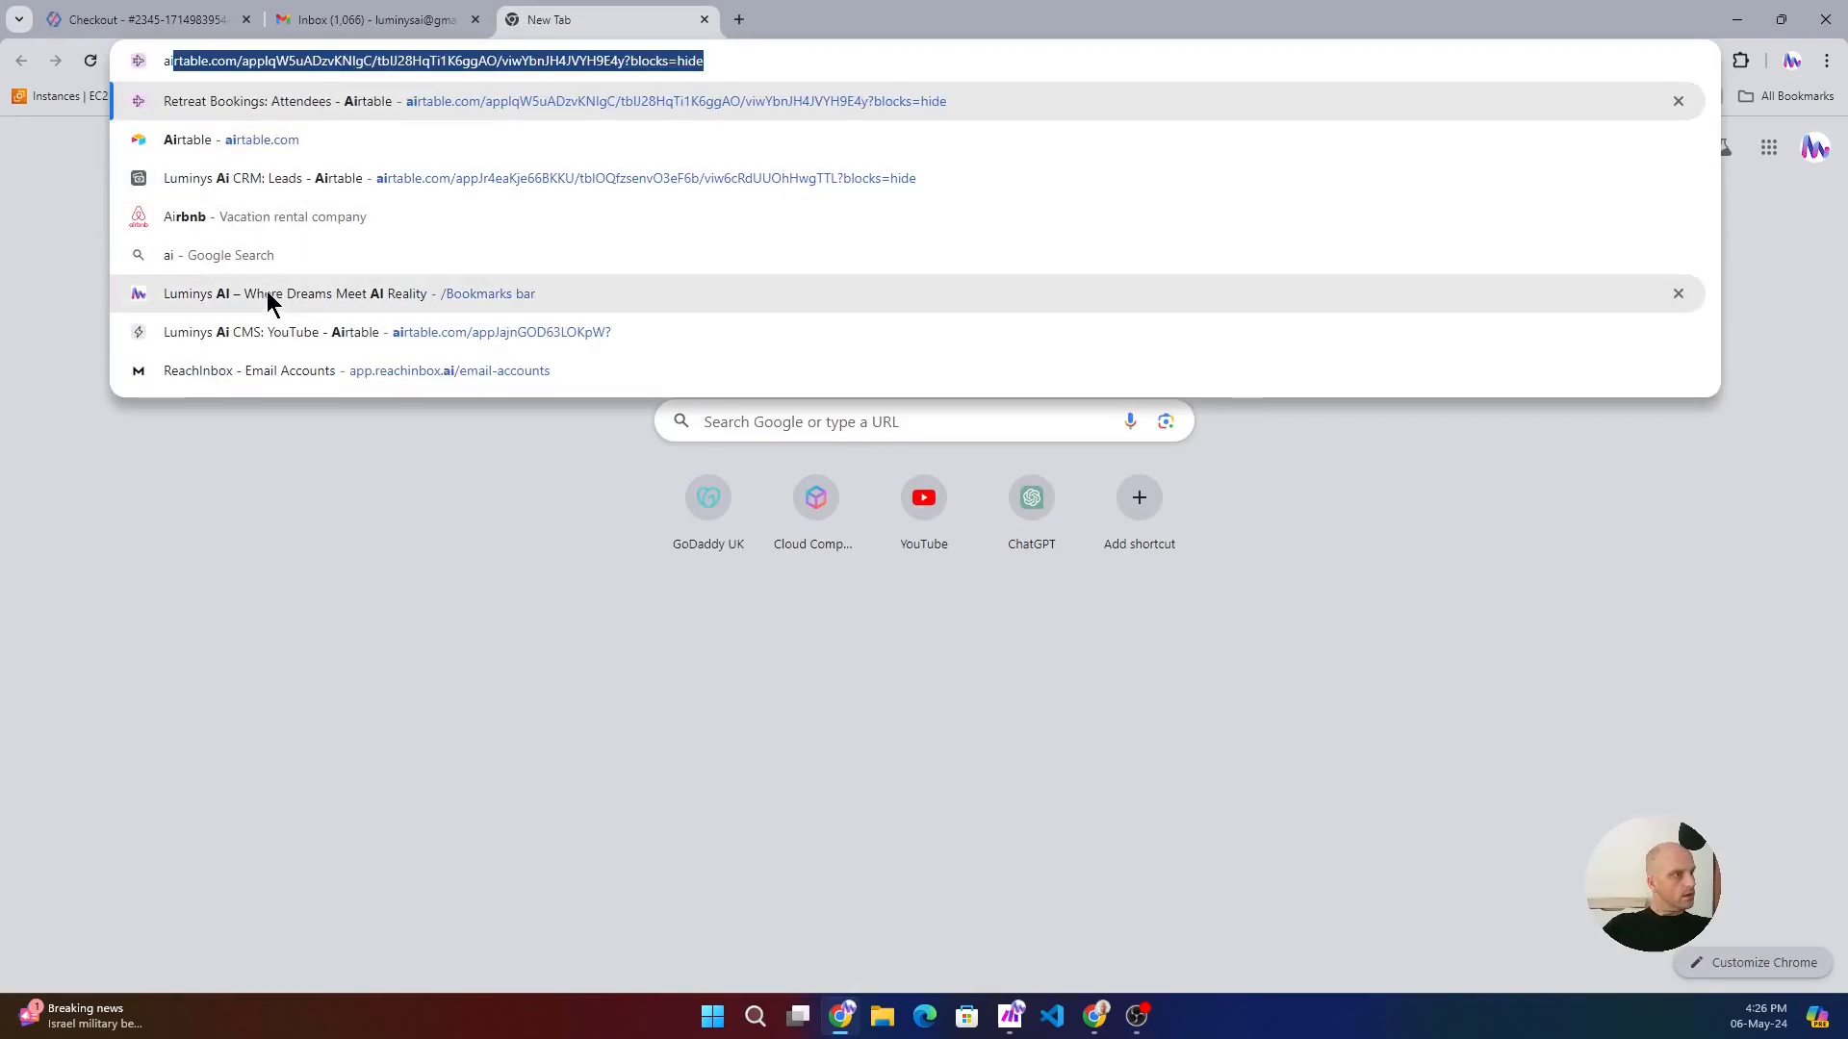
pyautogui.click(396, 102)
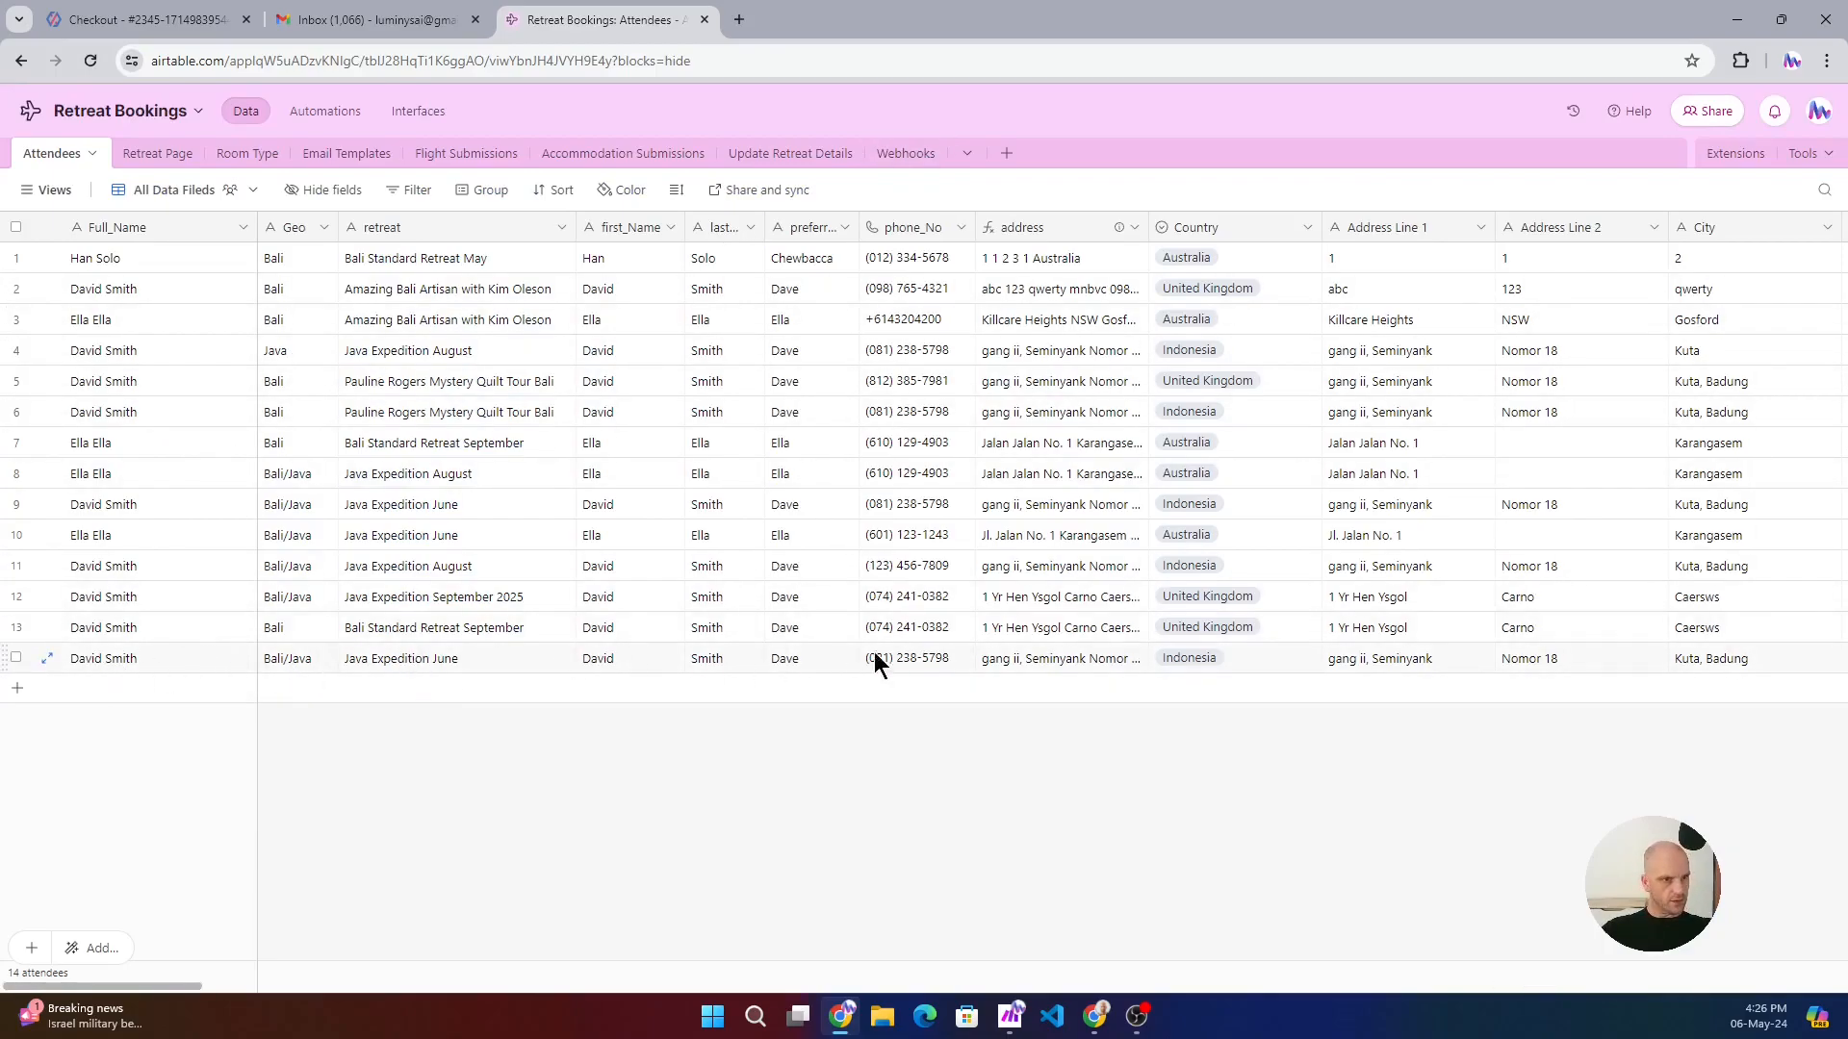
pyautogui.moveTo(165, 986); pyautogui.dragTo(504, 981)
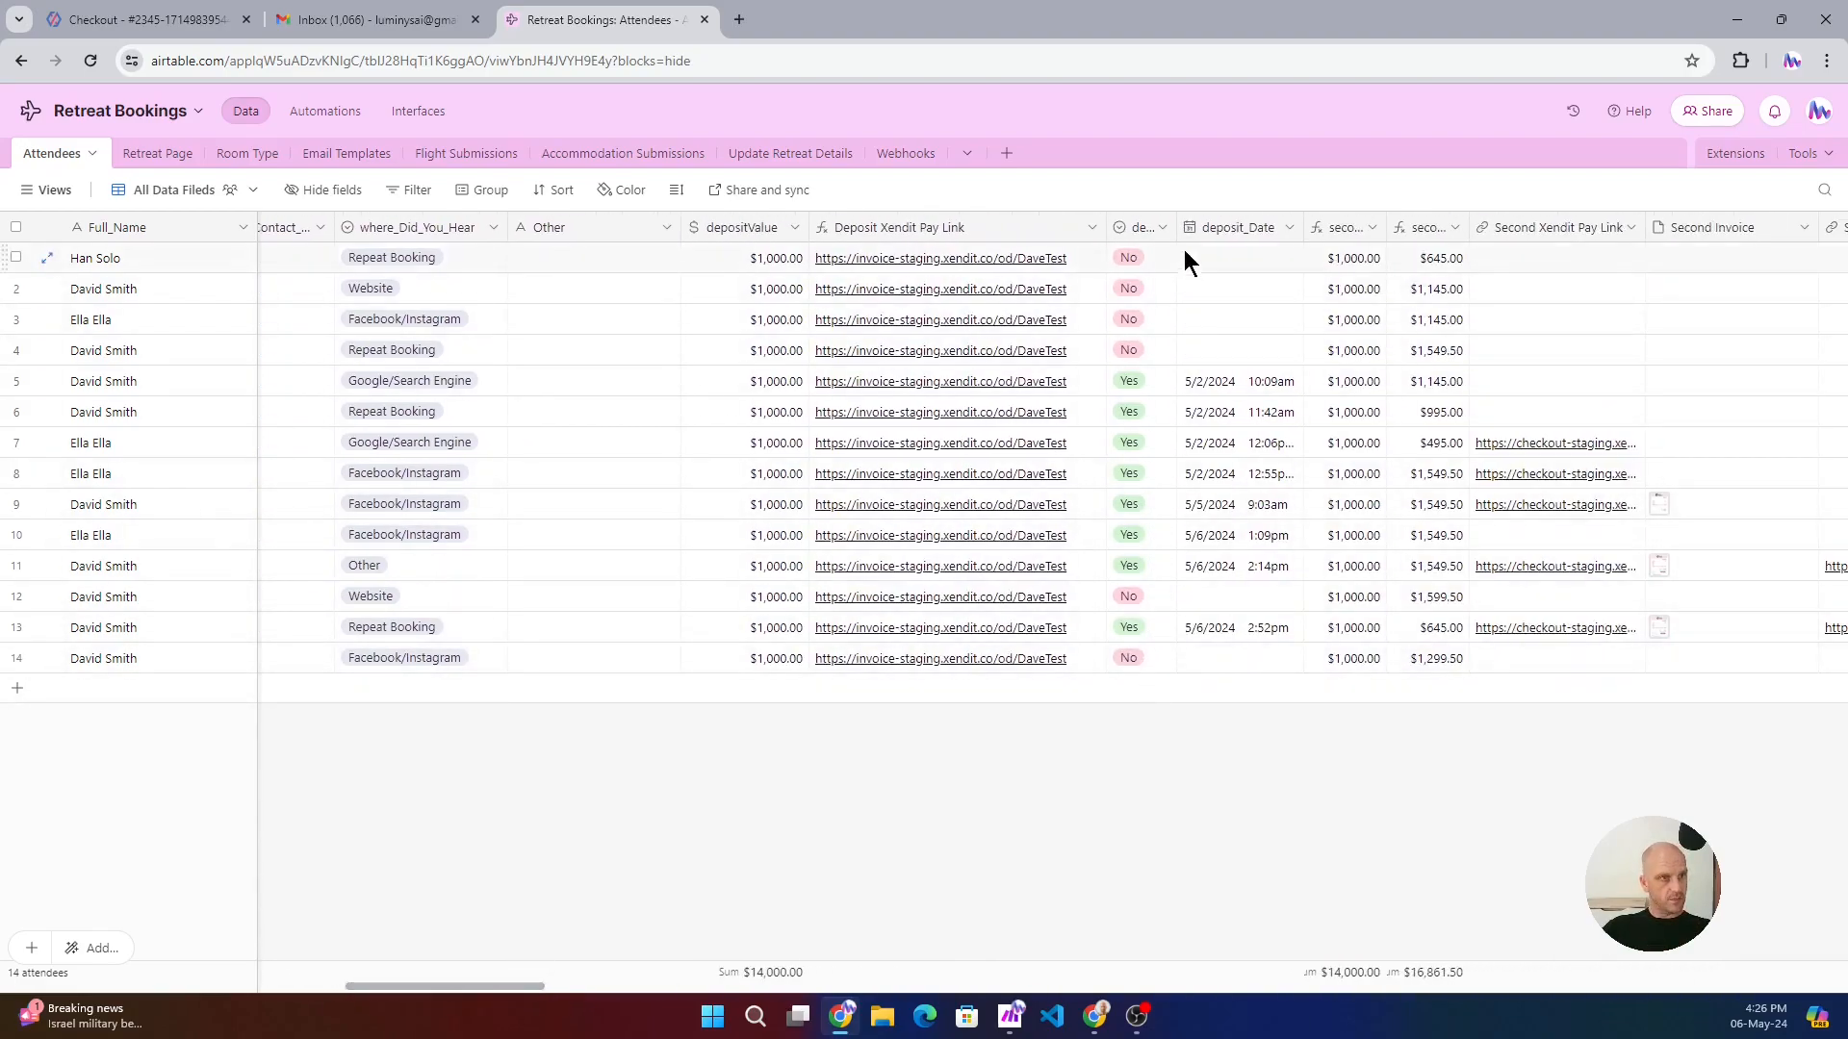
pyautogui.moveTo(1175, 227); pyautogui.dragTo(1271, 227)
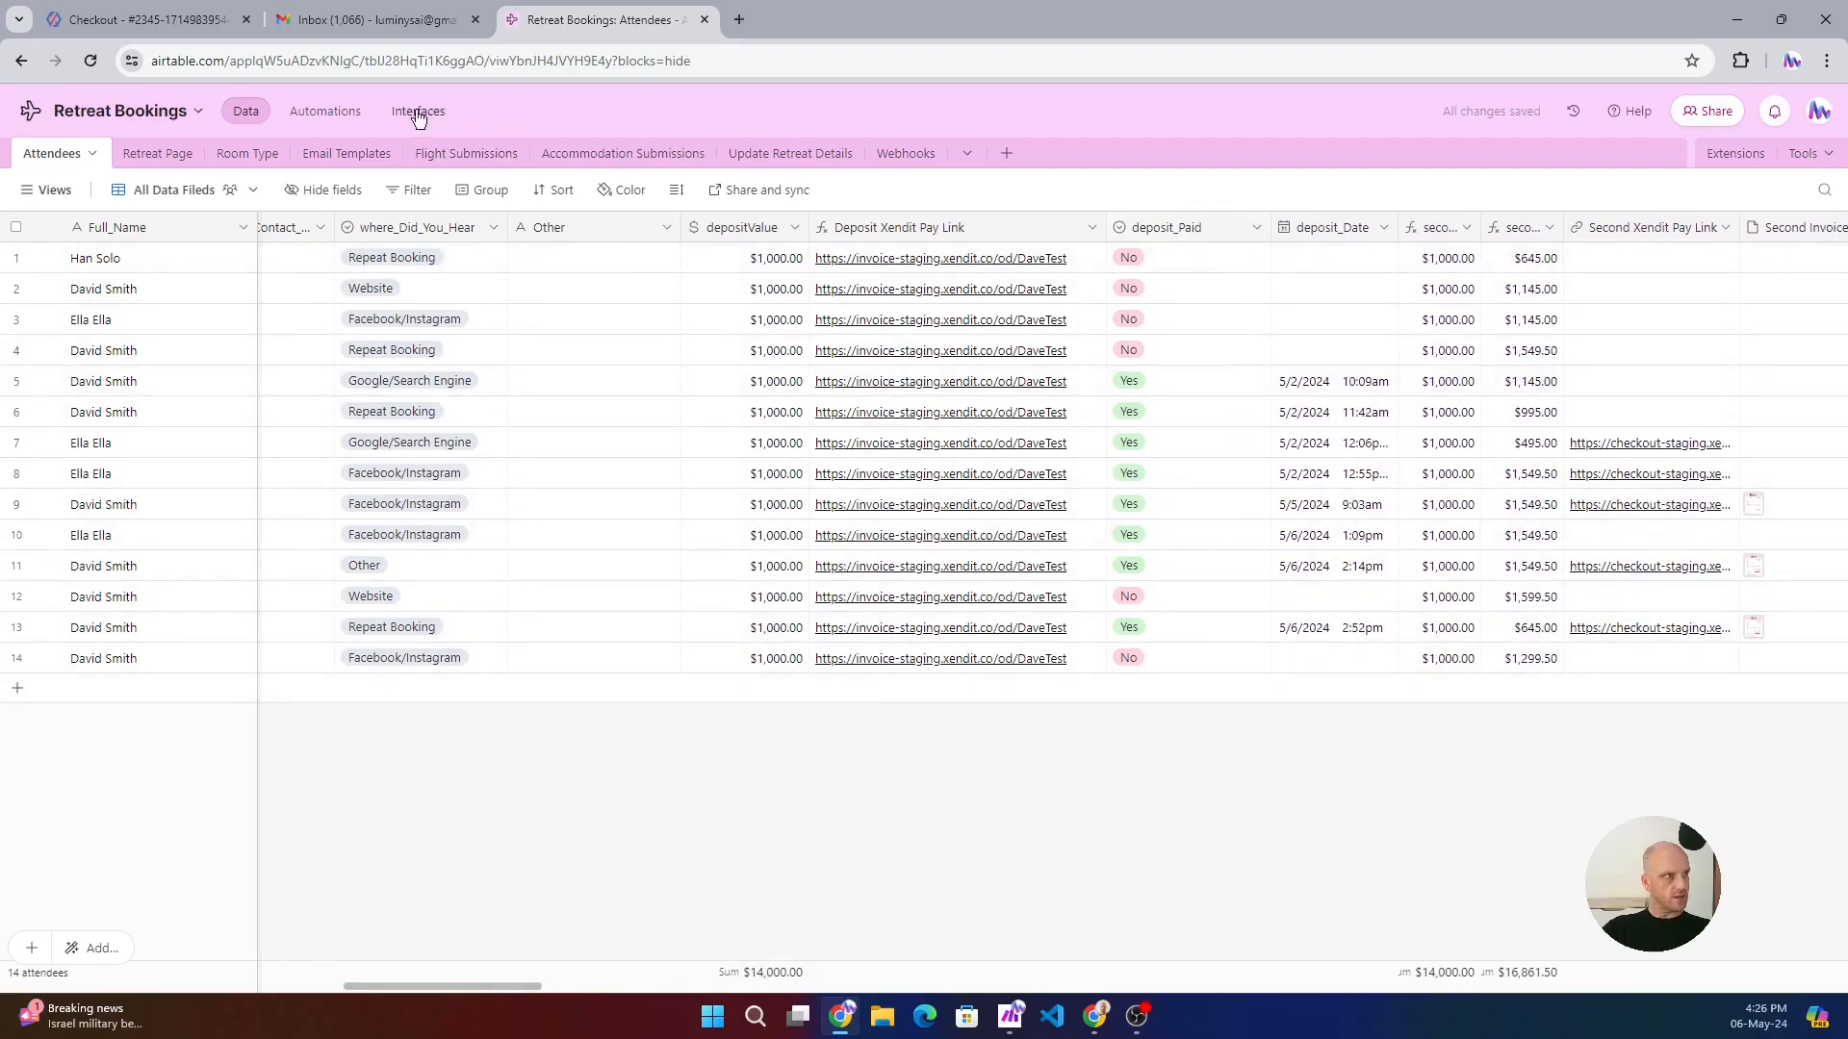
# - Return to the deposit checkout, enter the one-time verification code and submit the purchase authentication
pyautogui.click(123, 29)
pyautogui.click(389, 19)
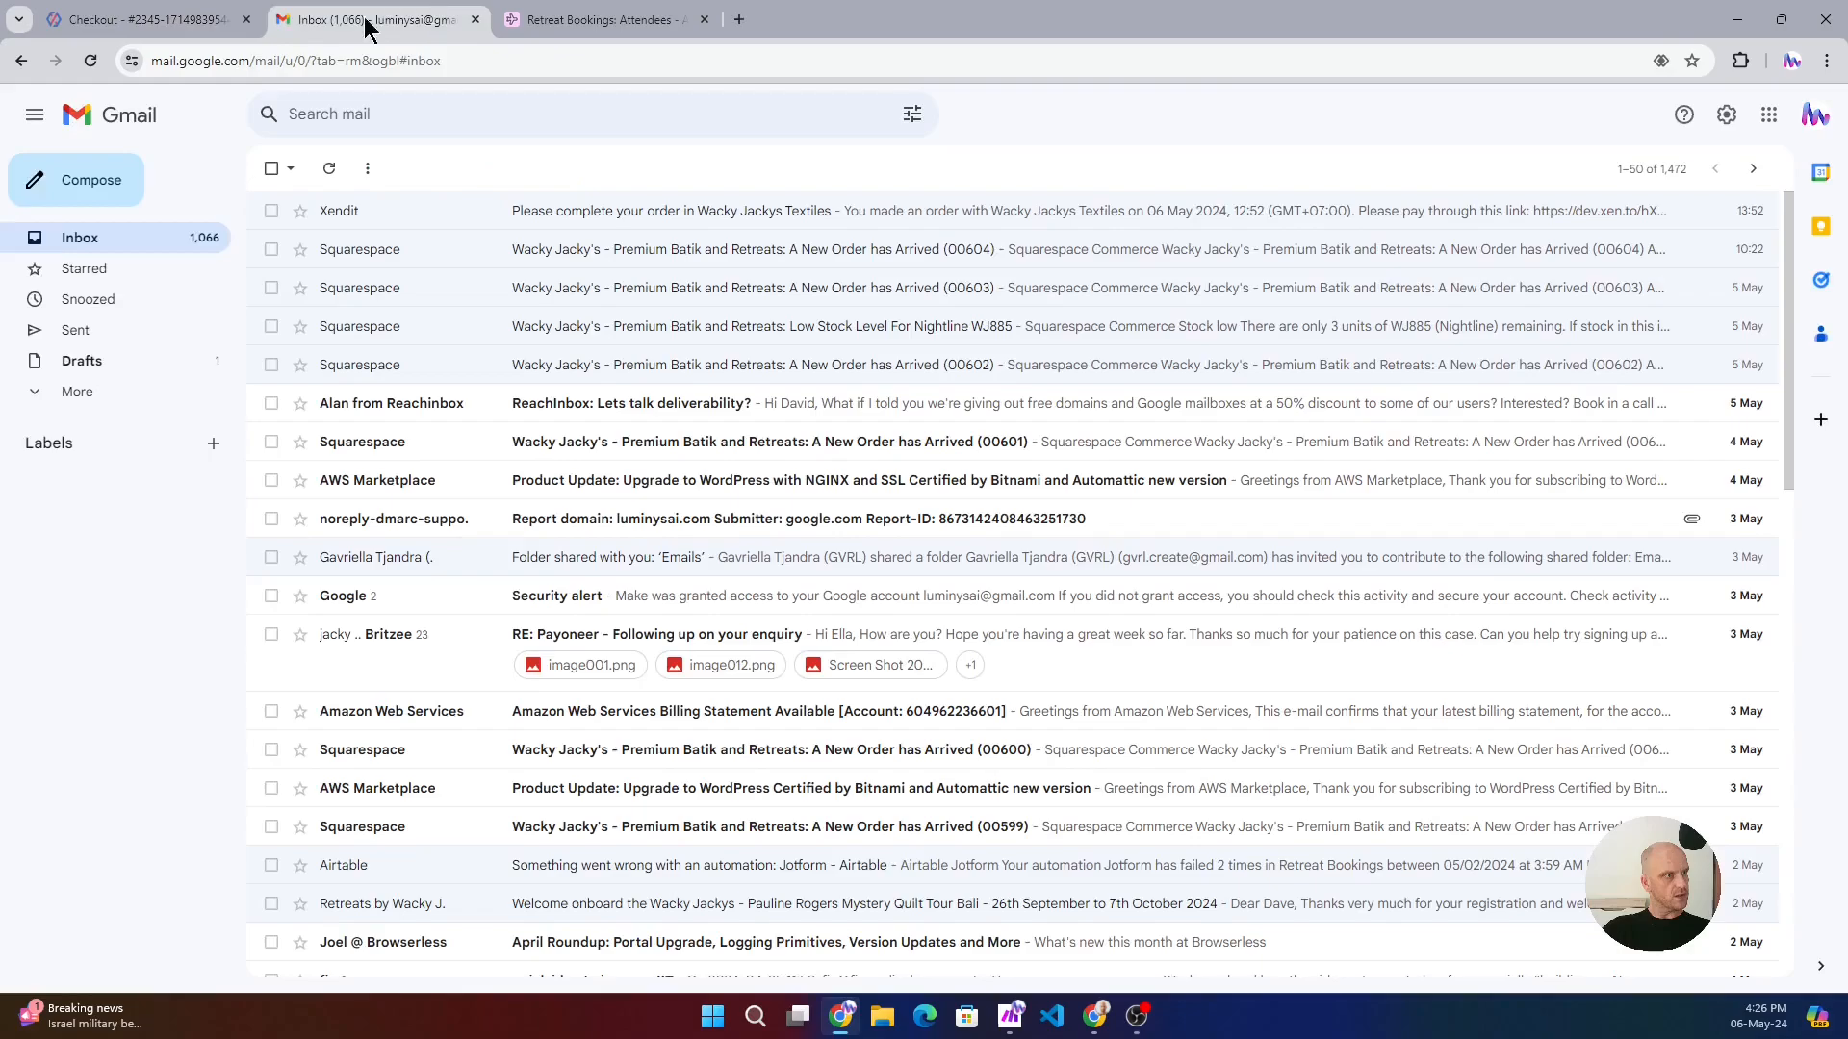
pyautogui.click(154, 21)
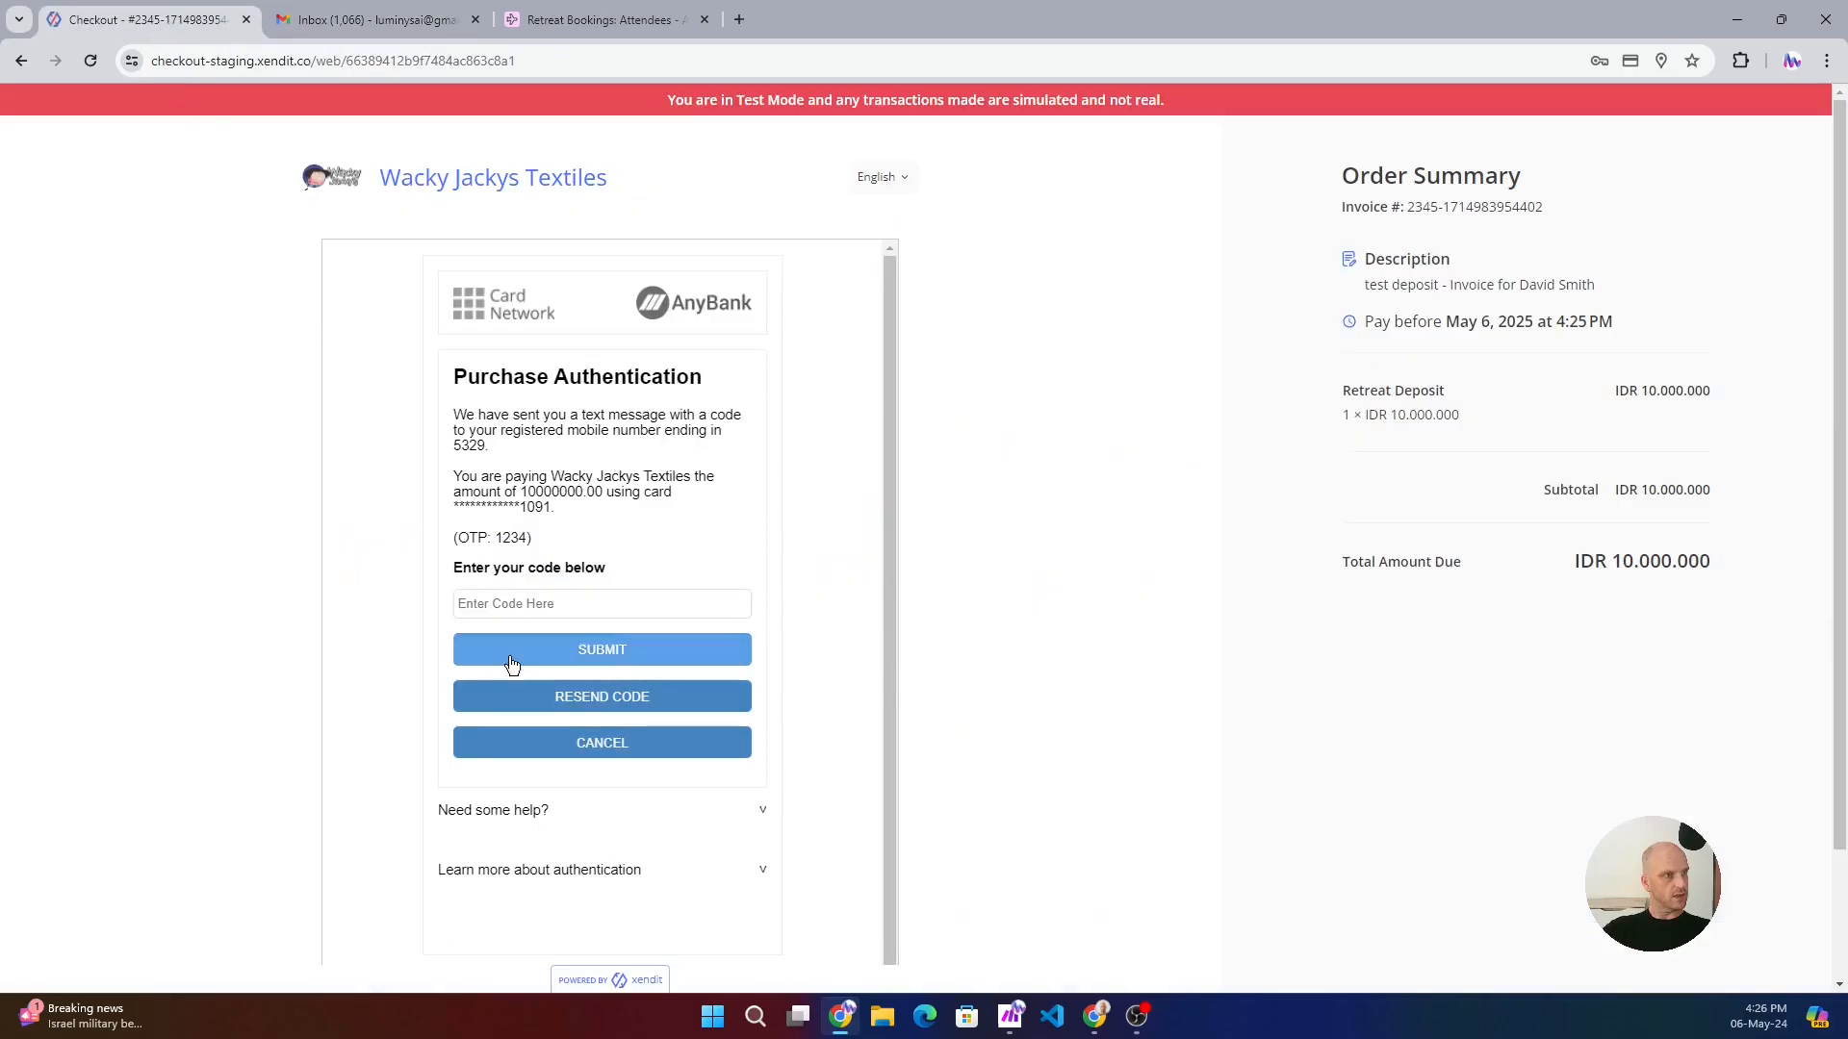
pyautogui.click(545, 606)
pyautogui.click(643, 641)
pyautogui.click(622, 657)
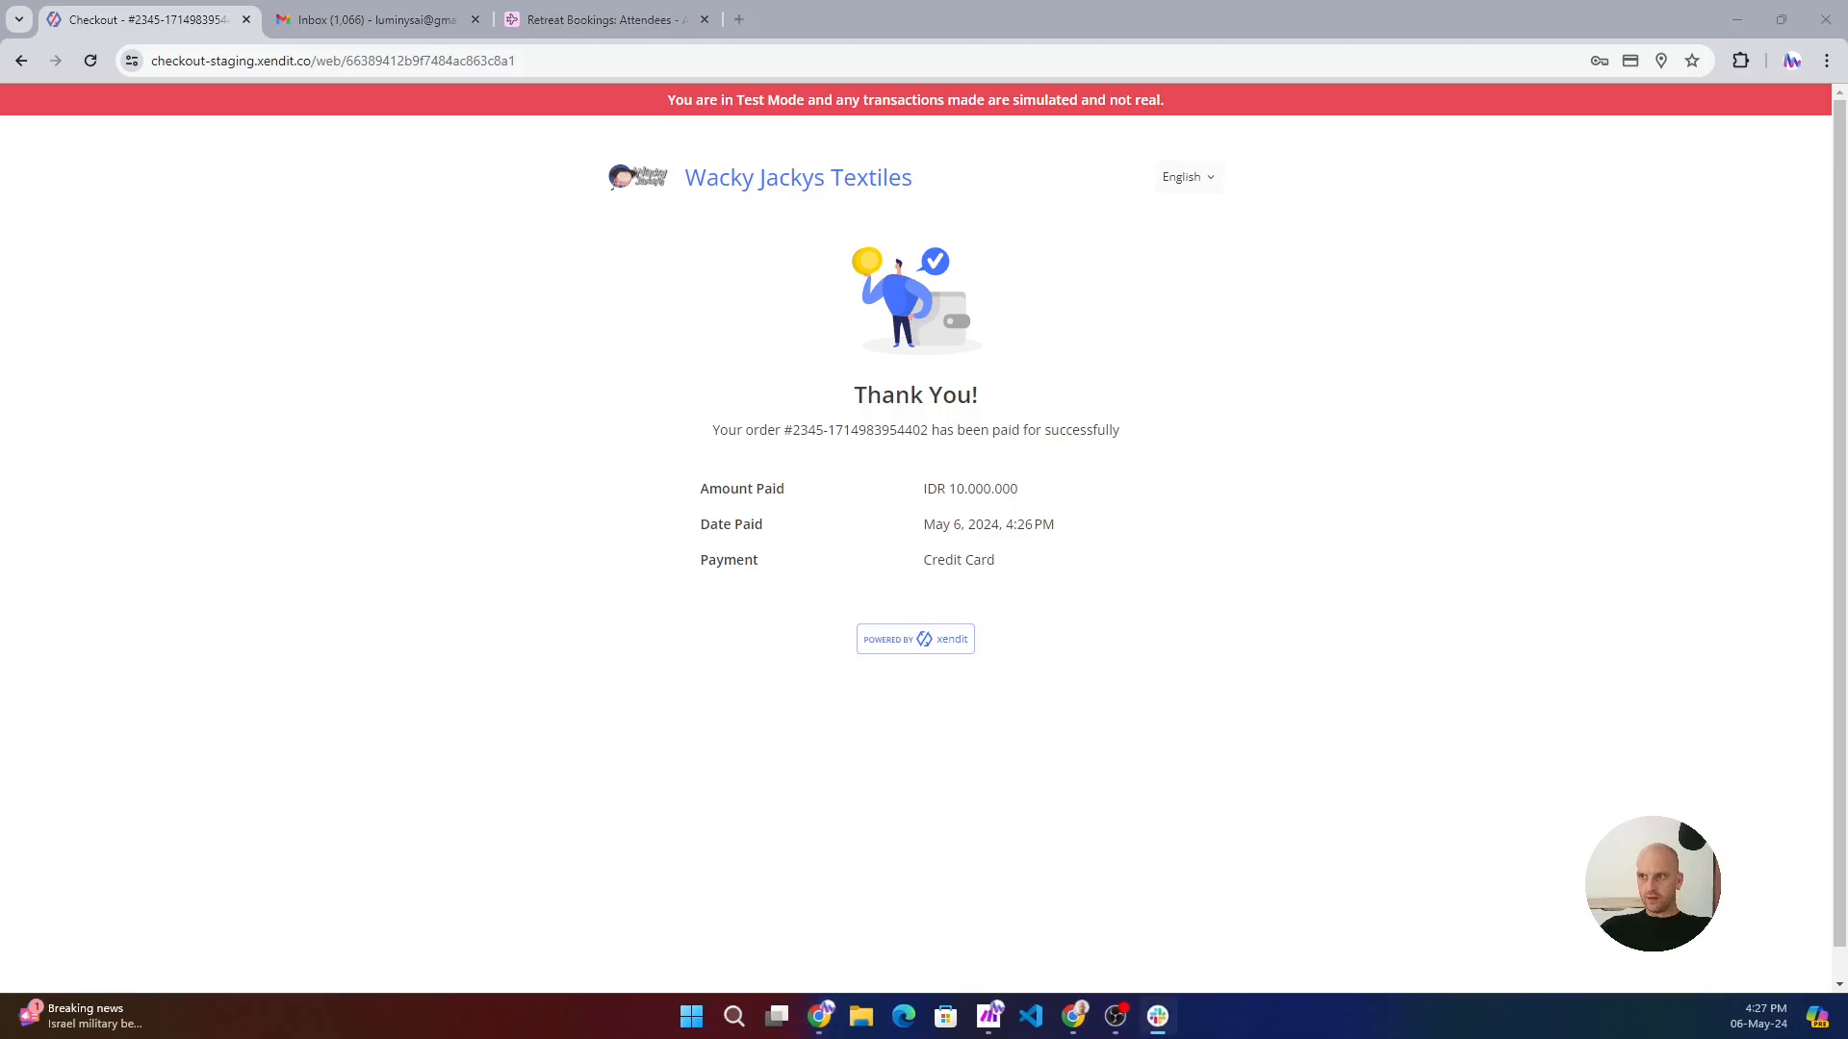
# - Maximize Slack to check the new booking notification in the retreat-automation channel, and minimize it again
pyautogui.moveTo(754, 299); pyautogui.dragTo(643, 213)
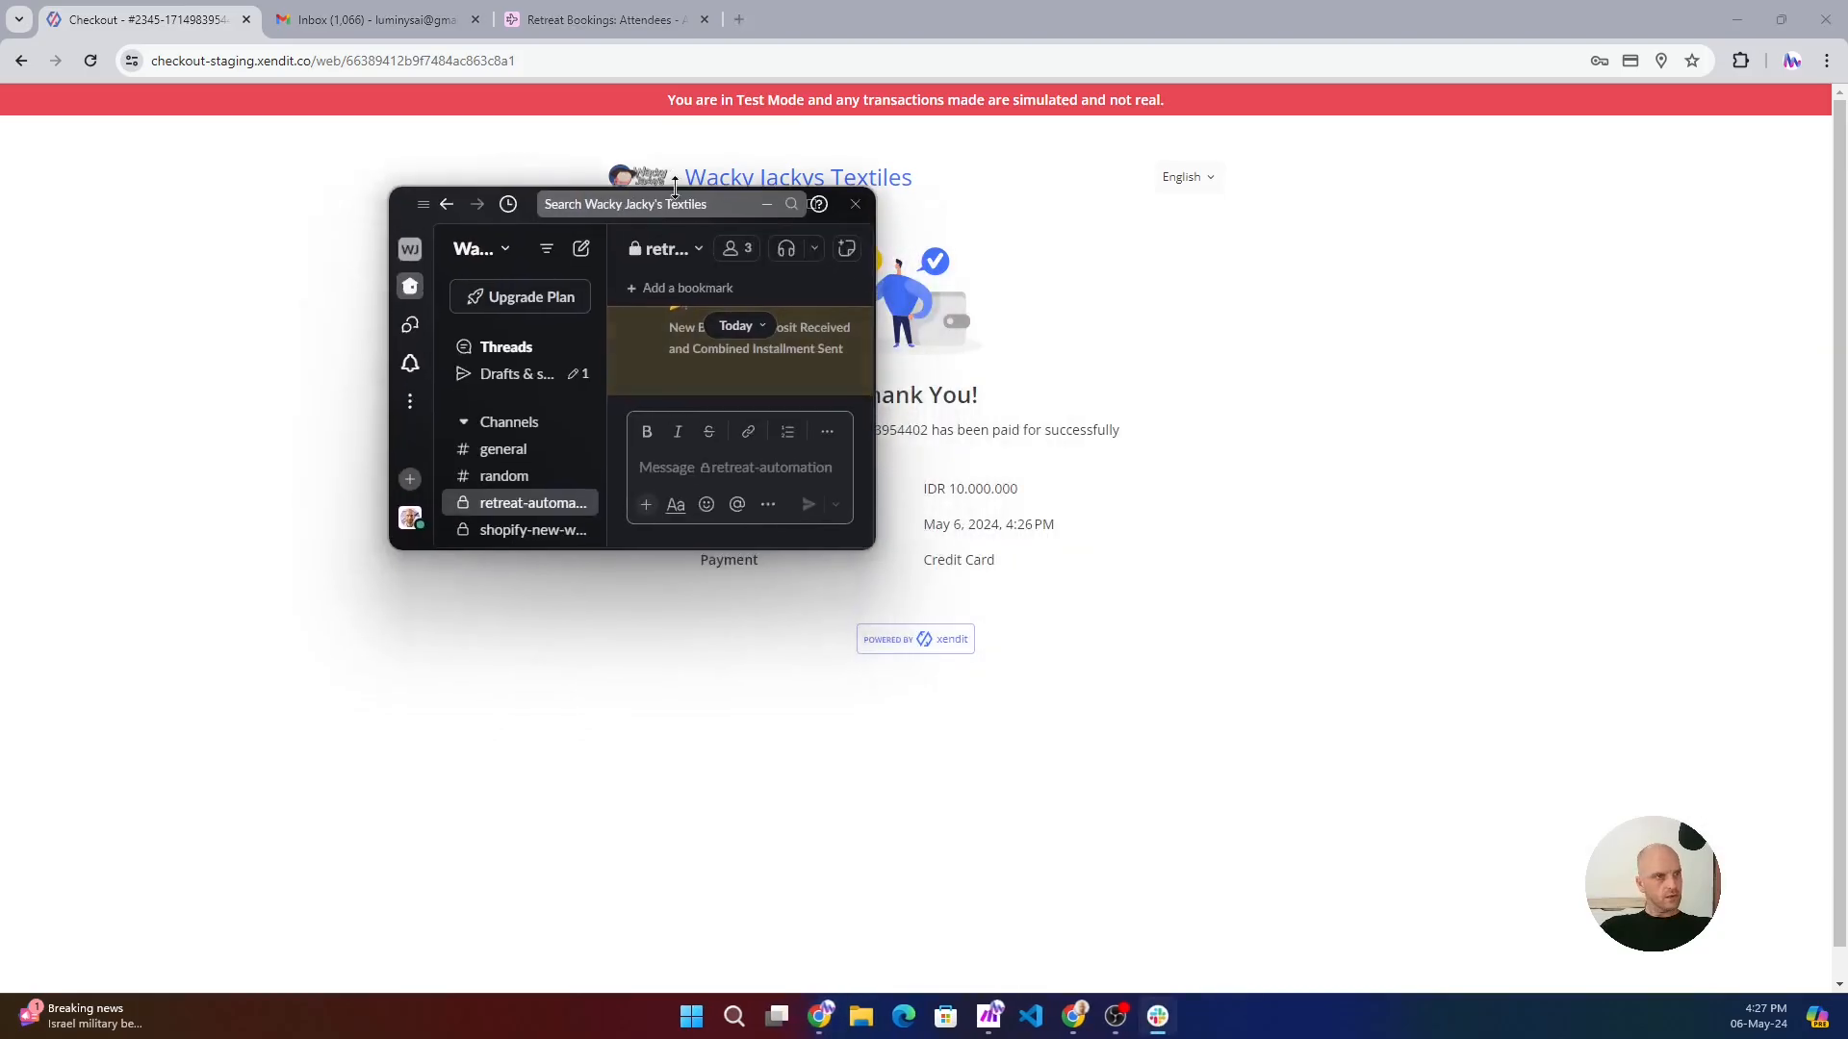
pyautogui.click(815, 206)
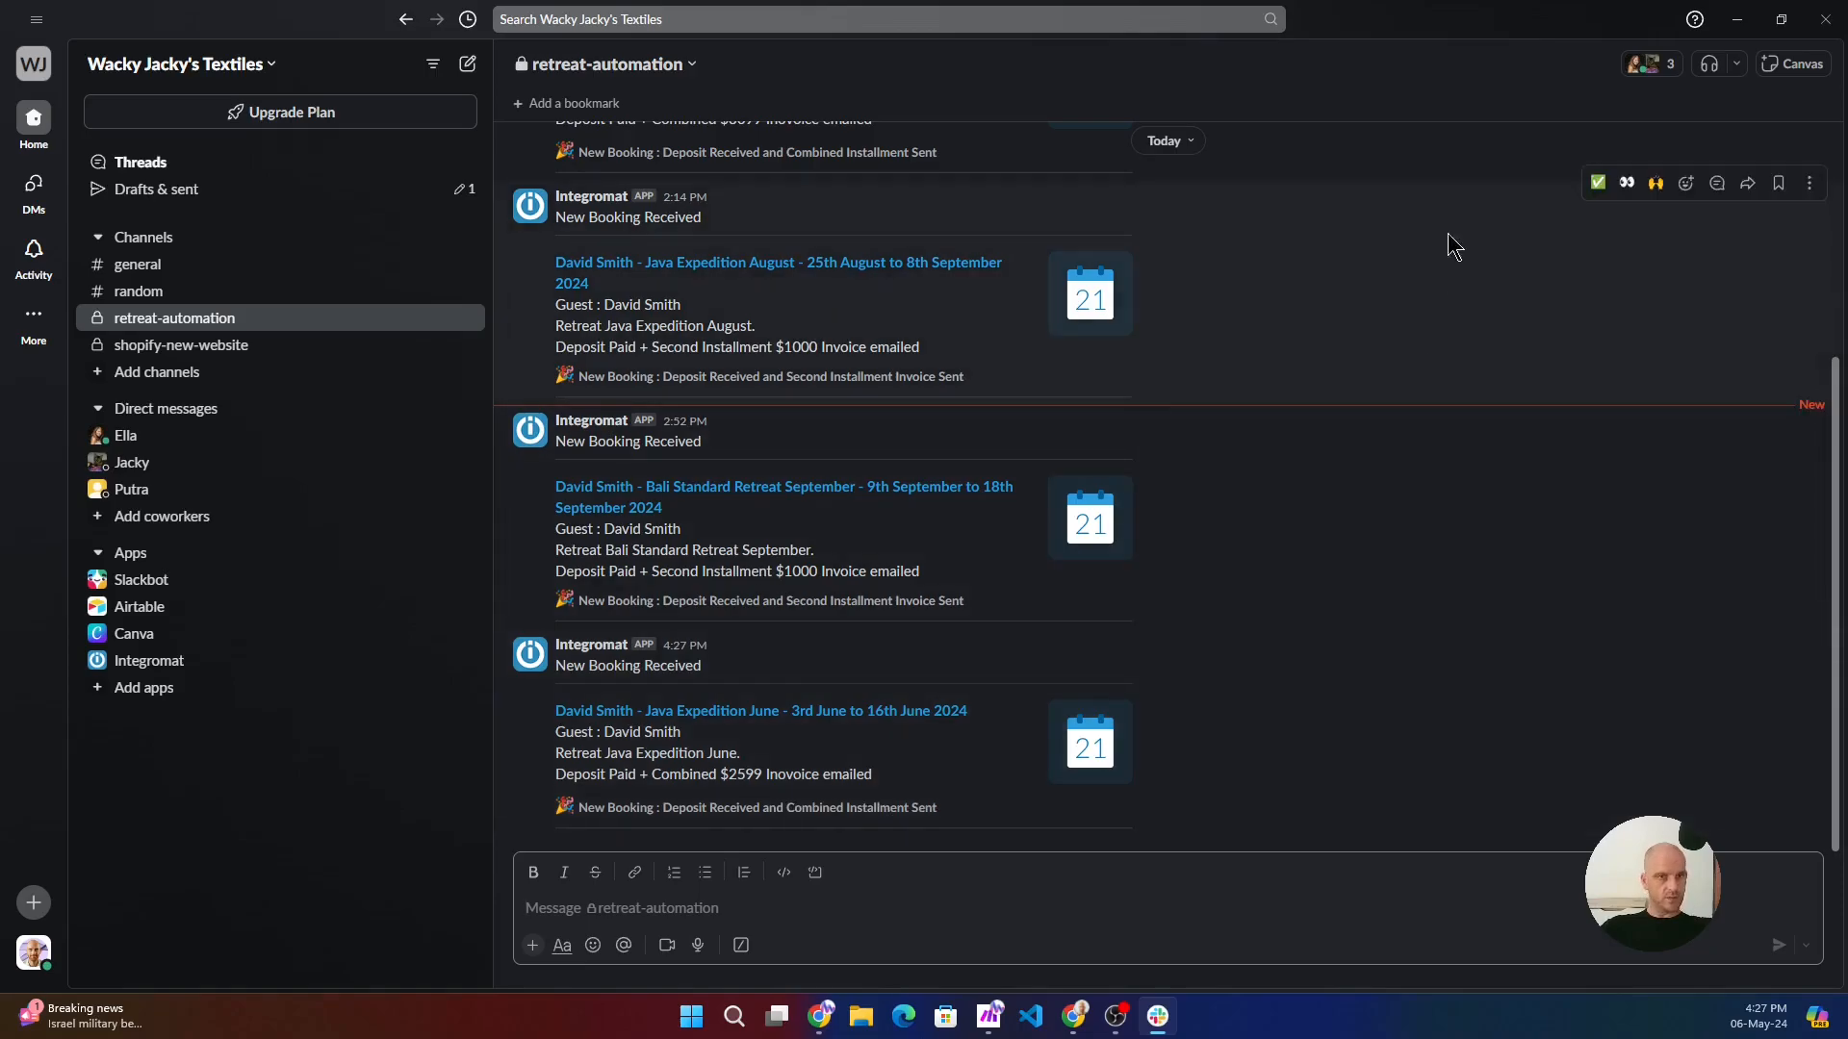
pyautogui.click(1738, 21)
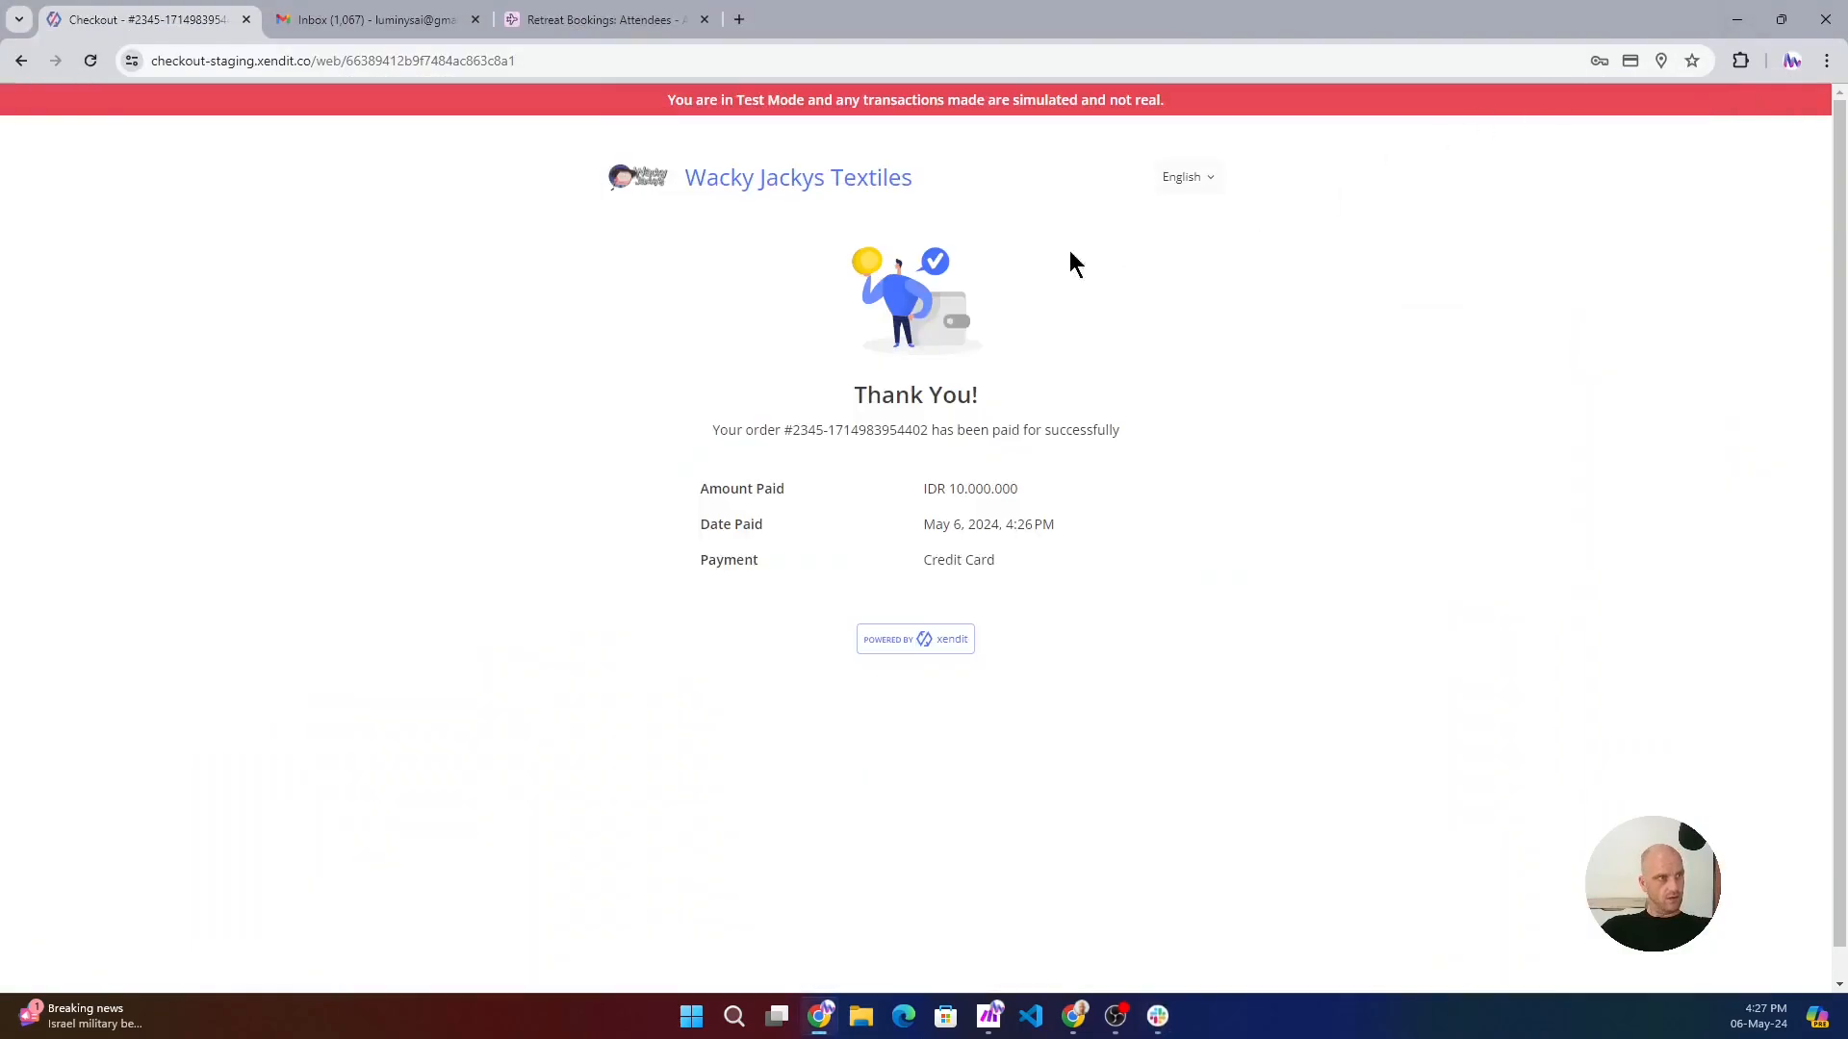
# - Open the Java Expedition June welcome email in Gmail and read through it, highlighting the sentence about the attached PDF invoice
pyautogui.click(370, 22)
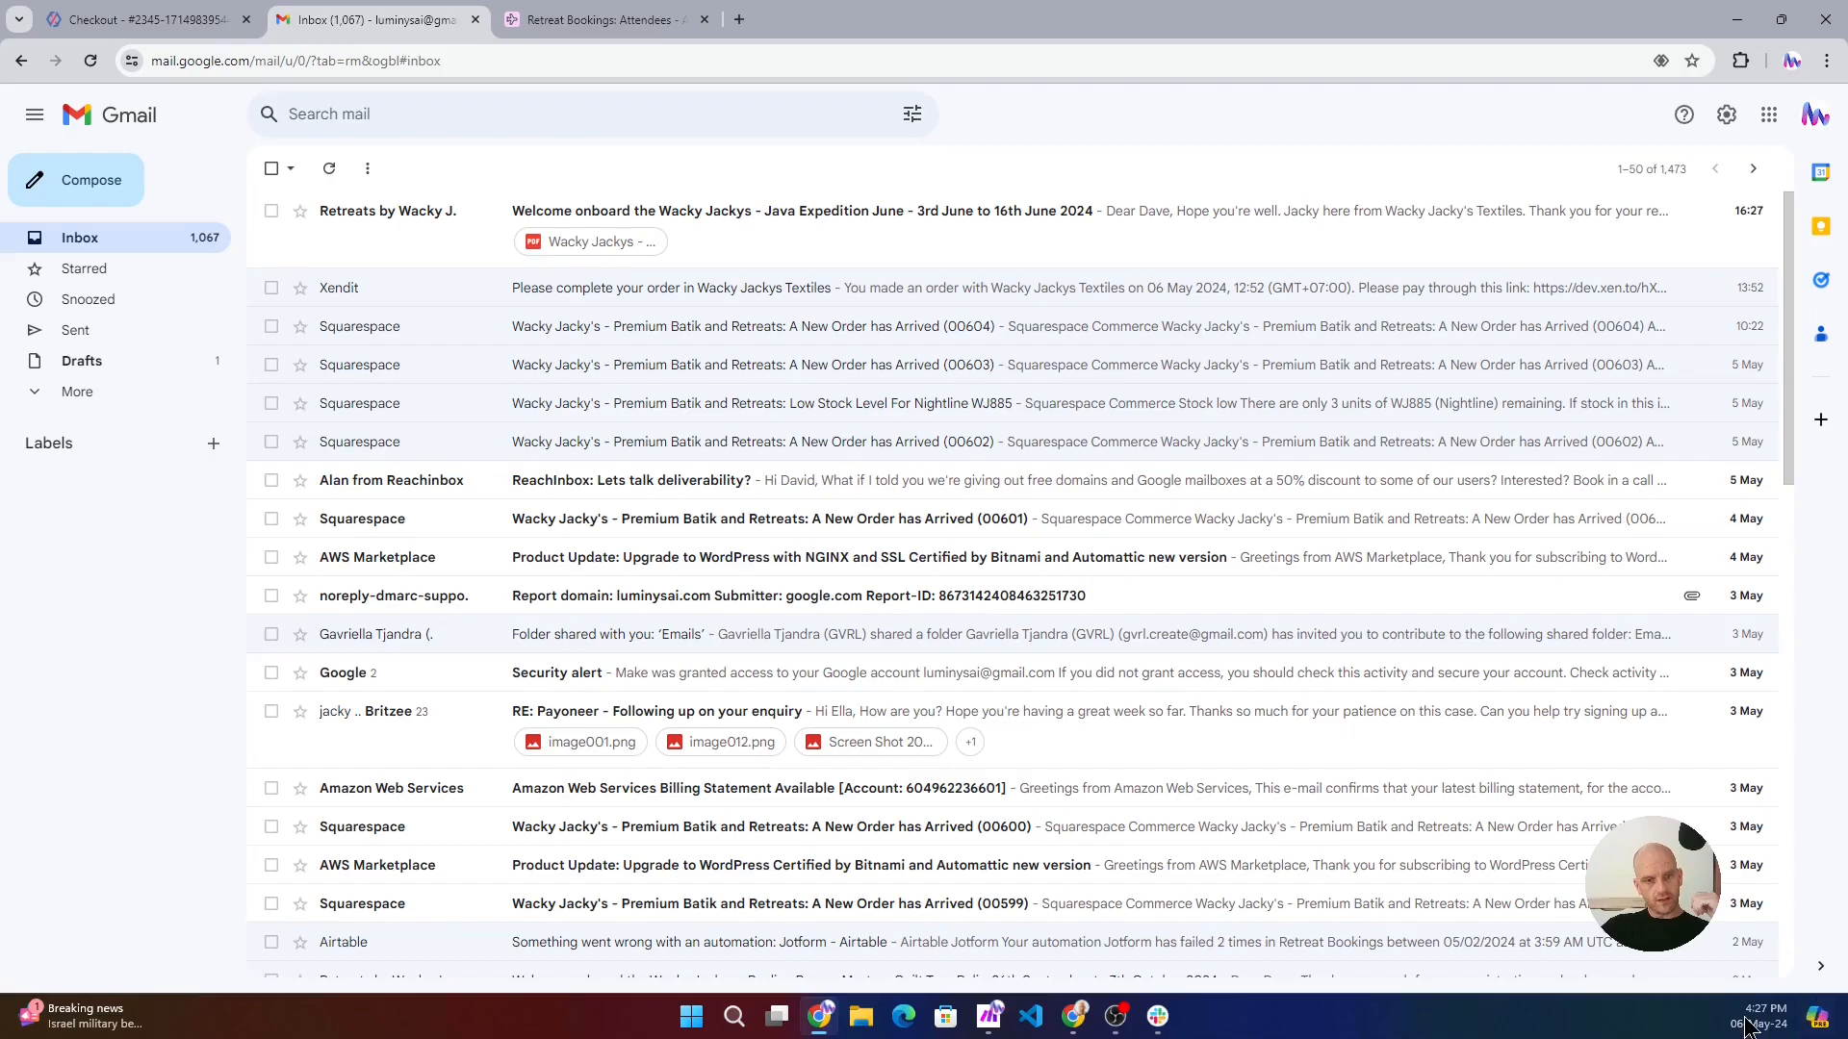
pyautogui.click(763, 220)
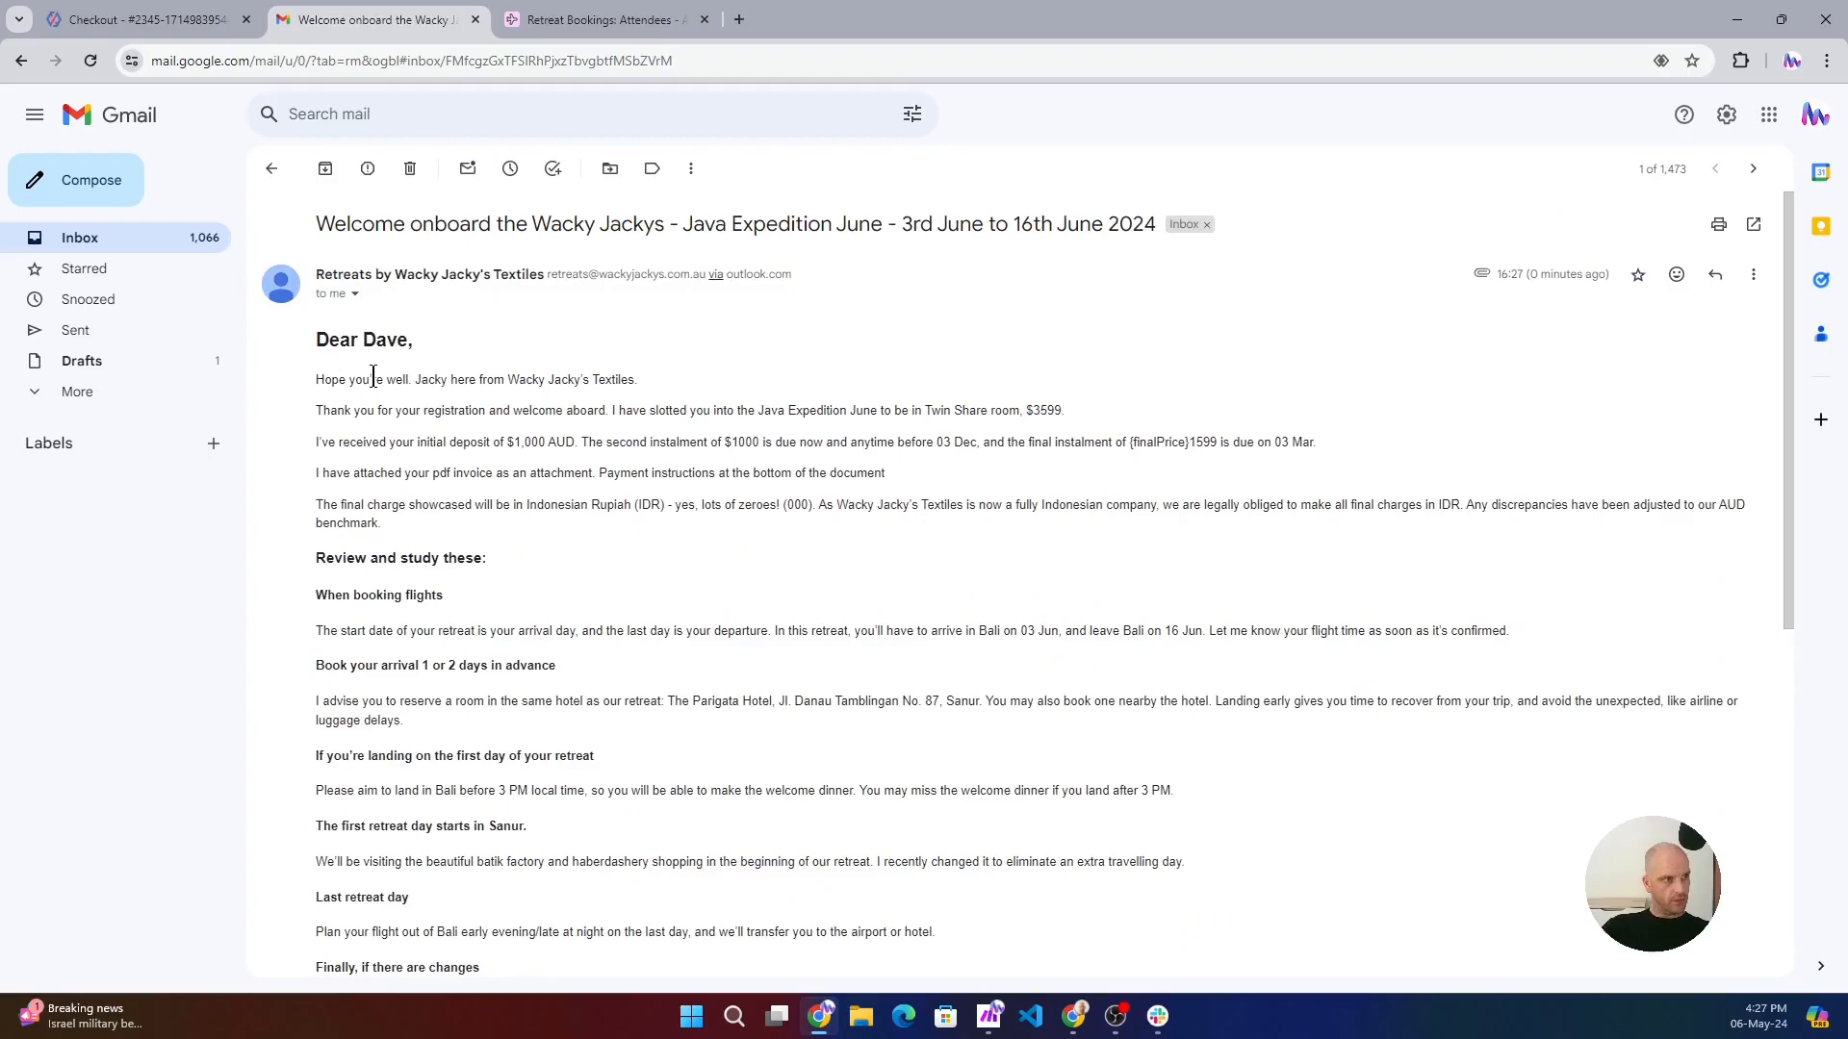
pyautogui.scroll(-1, 474, 405)
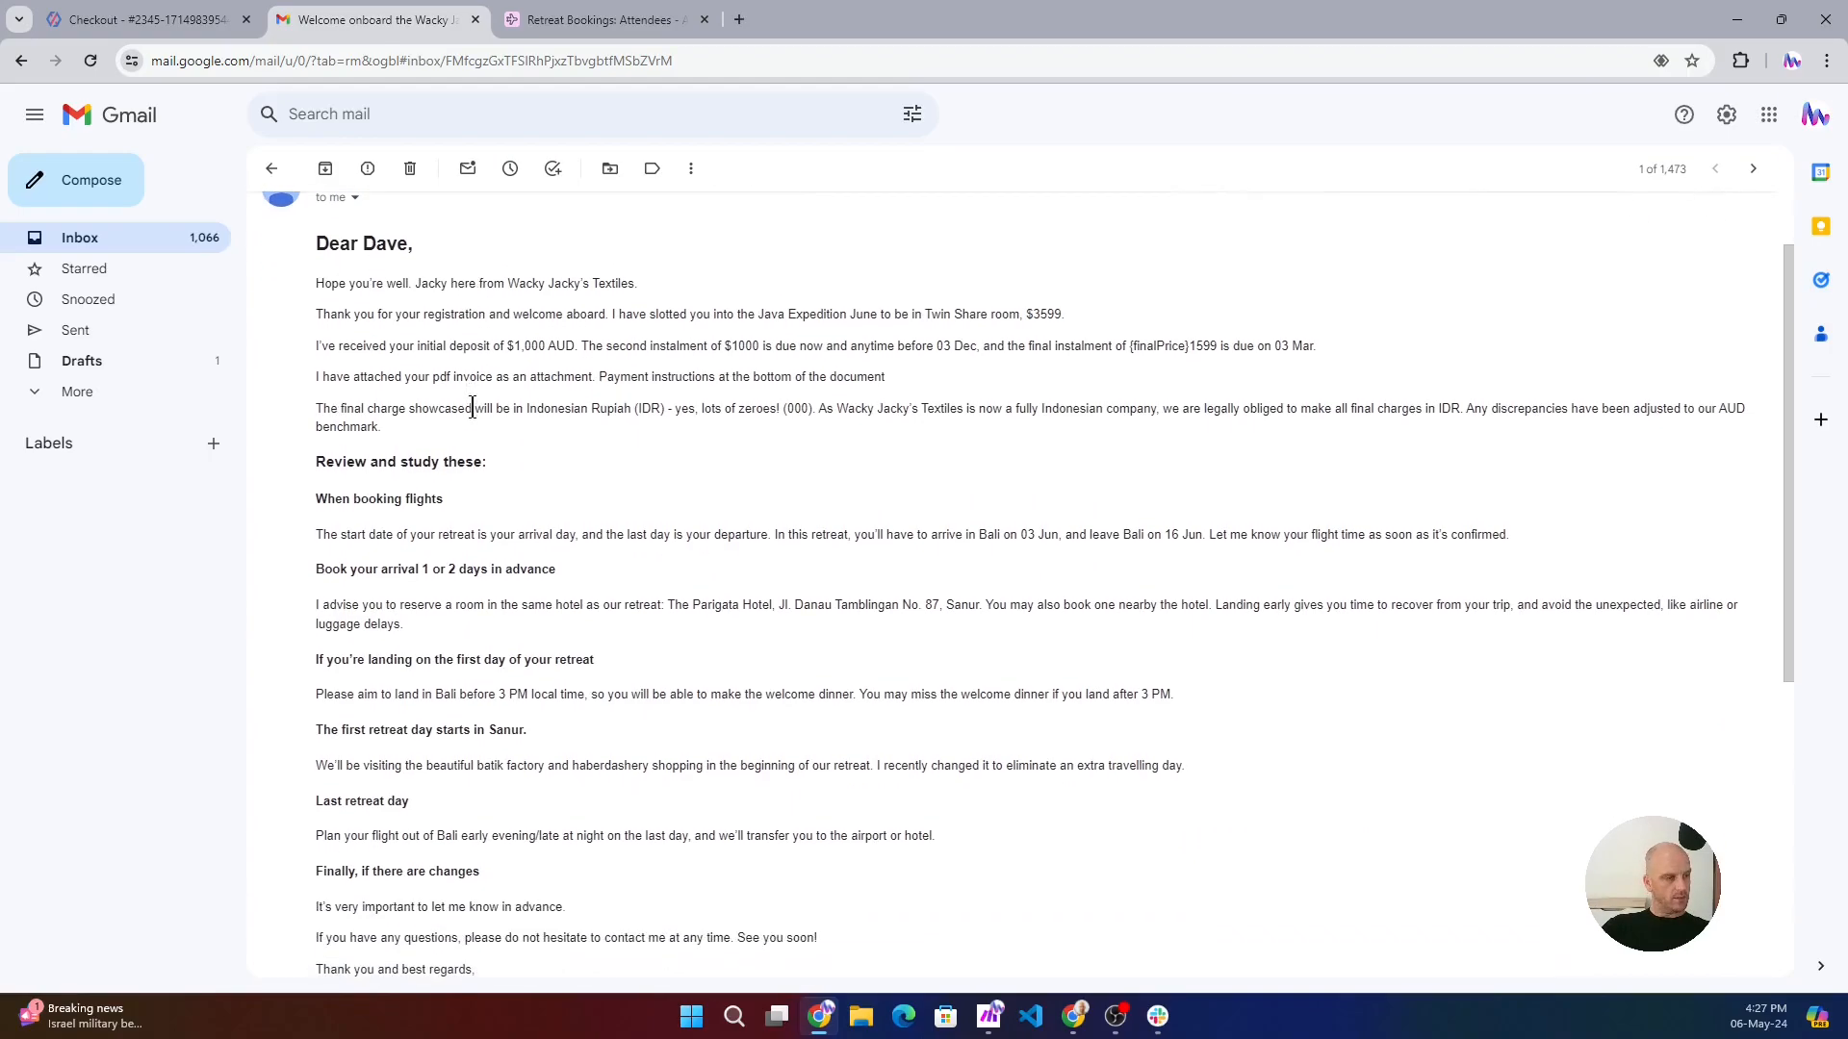
pyautogui.scroll(-1, 482, 382)
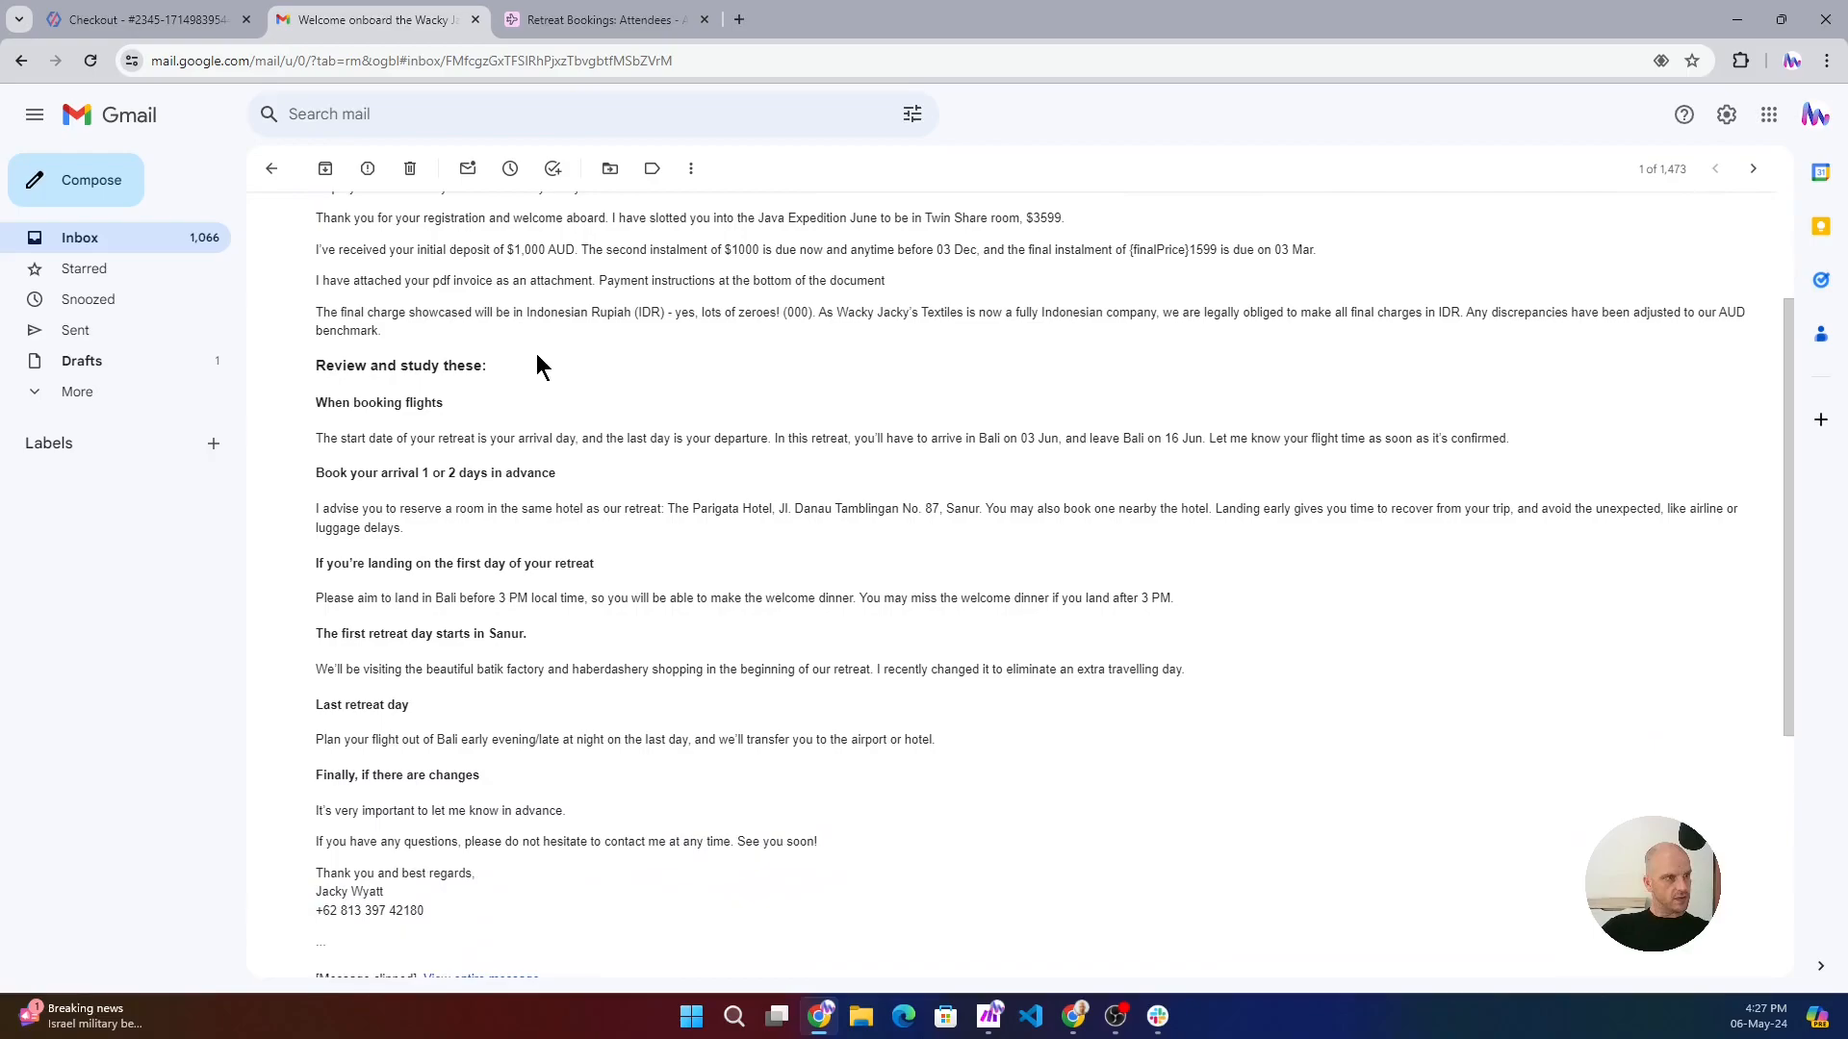
pyautogui.moveTo(308, 289); pyautogui.dragTo(895, 280)
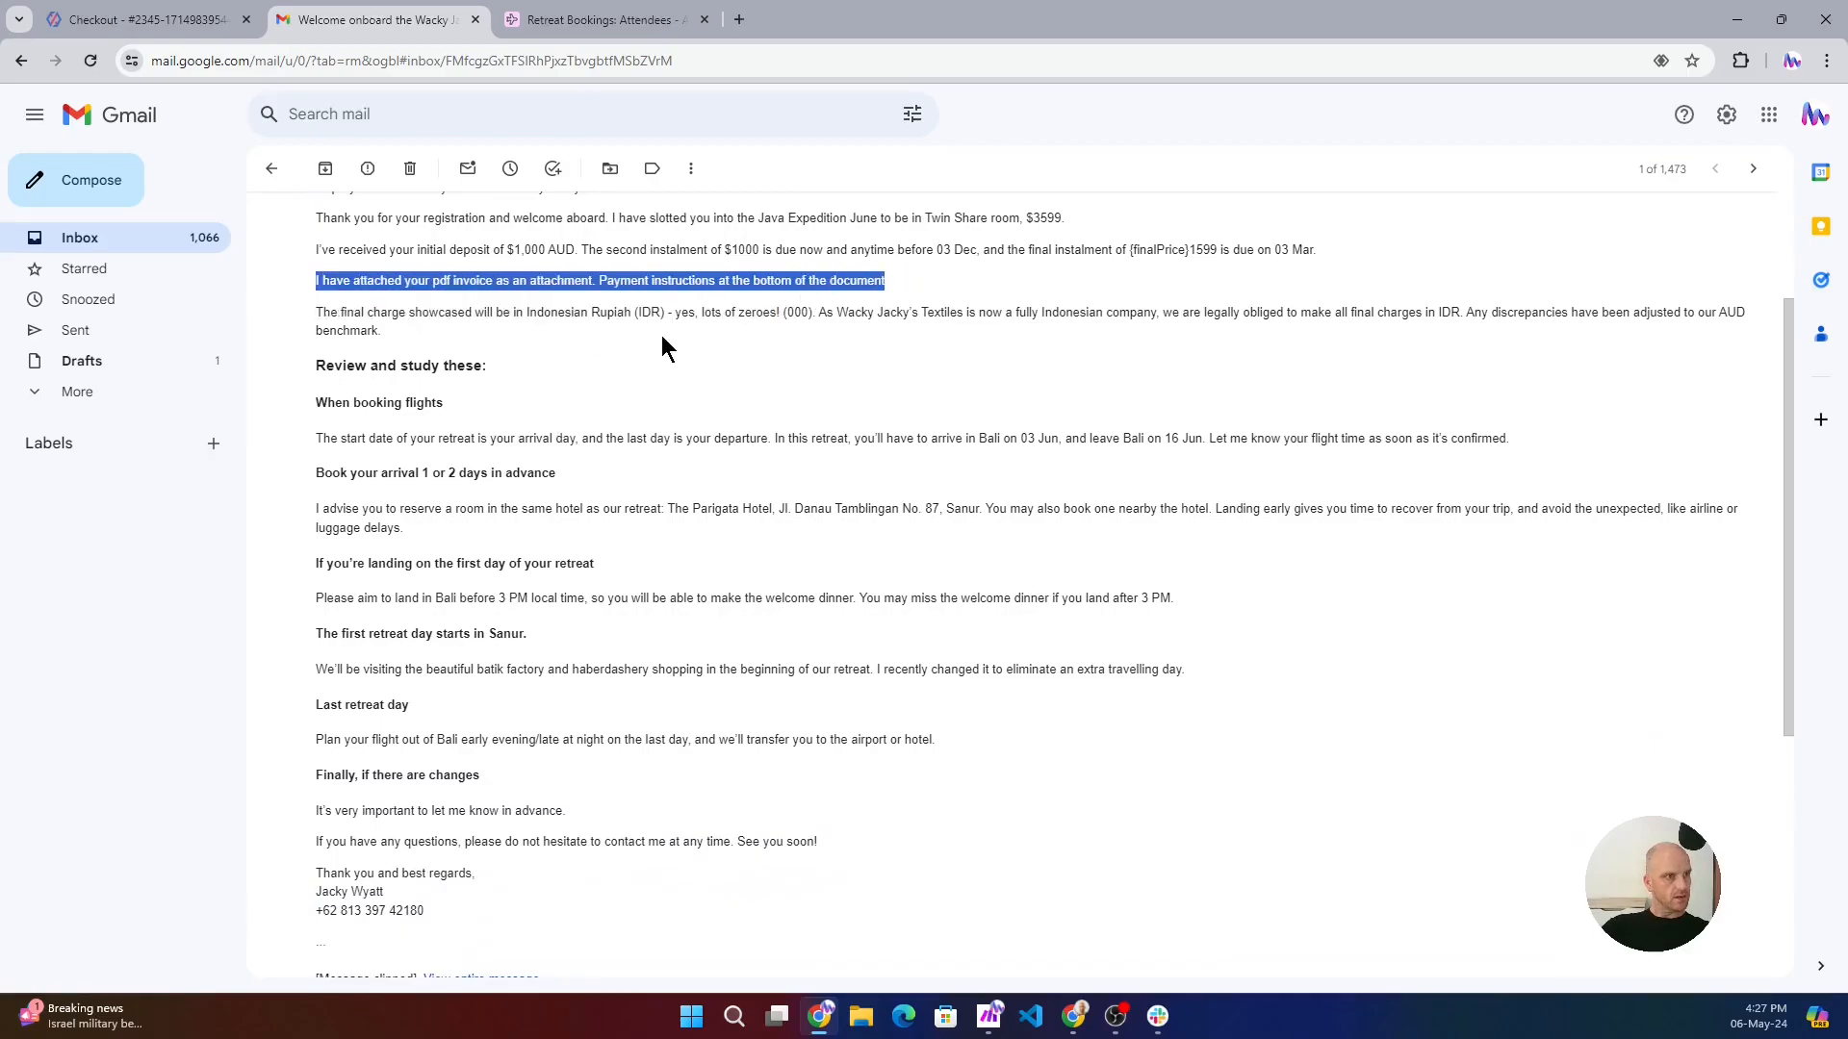
pyautogui.scroll(-4, 558, 577)
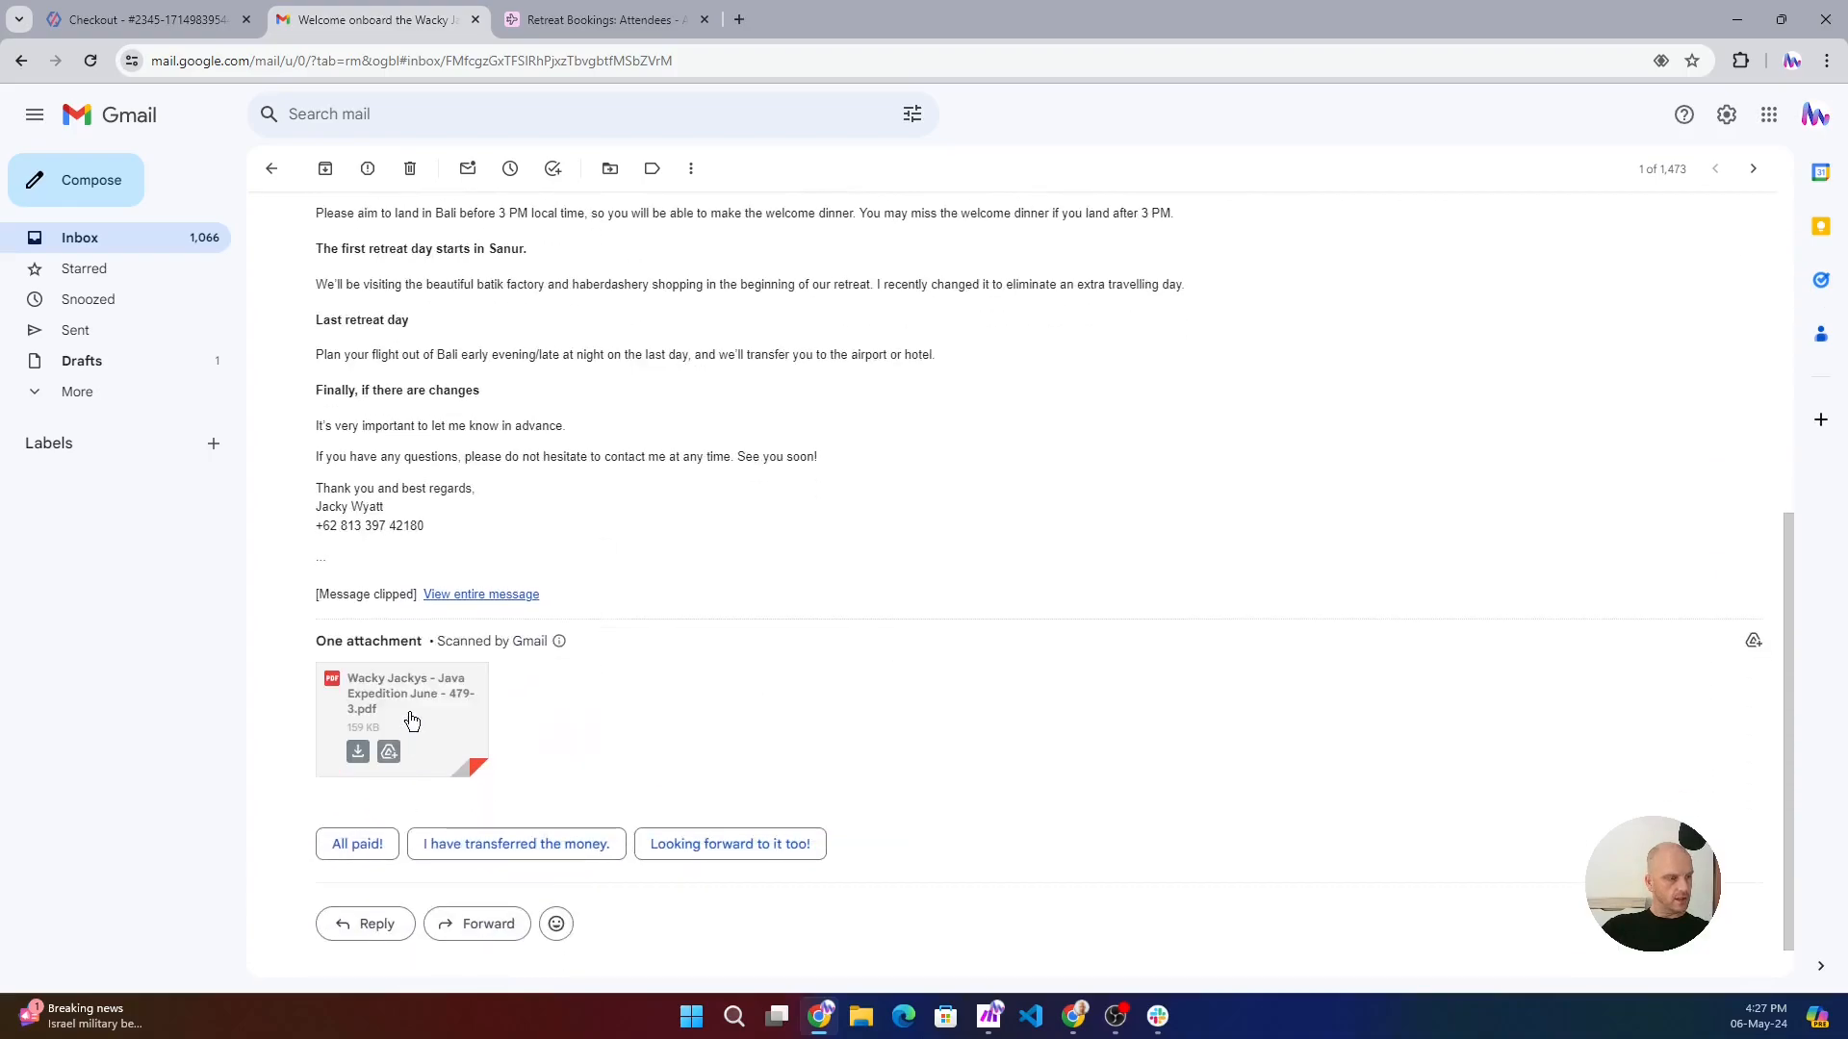
# - Open the email's attached PDF invoice and examine its billing details, totals and payment terms
pyautogui.click(413, 714)
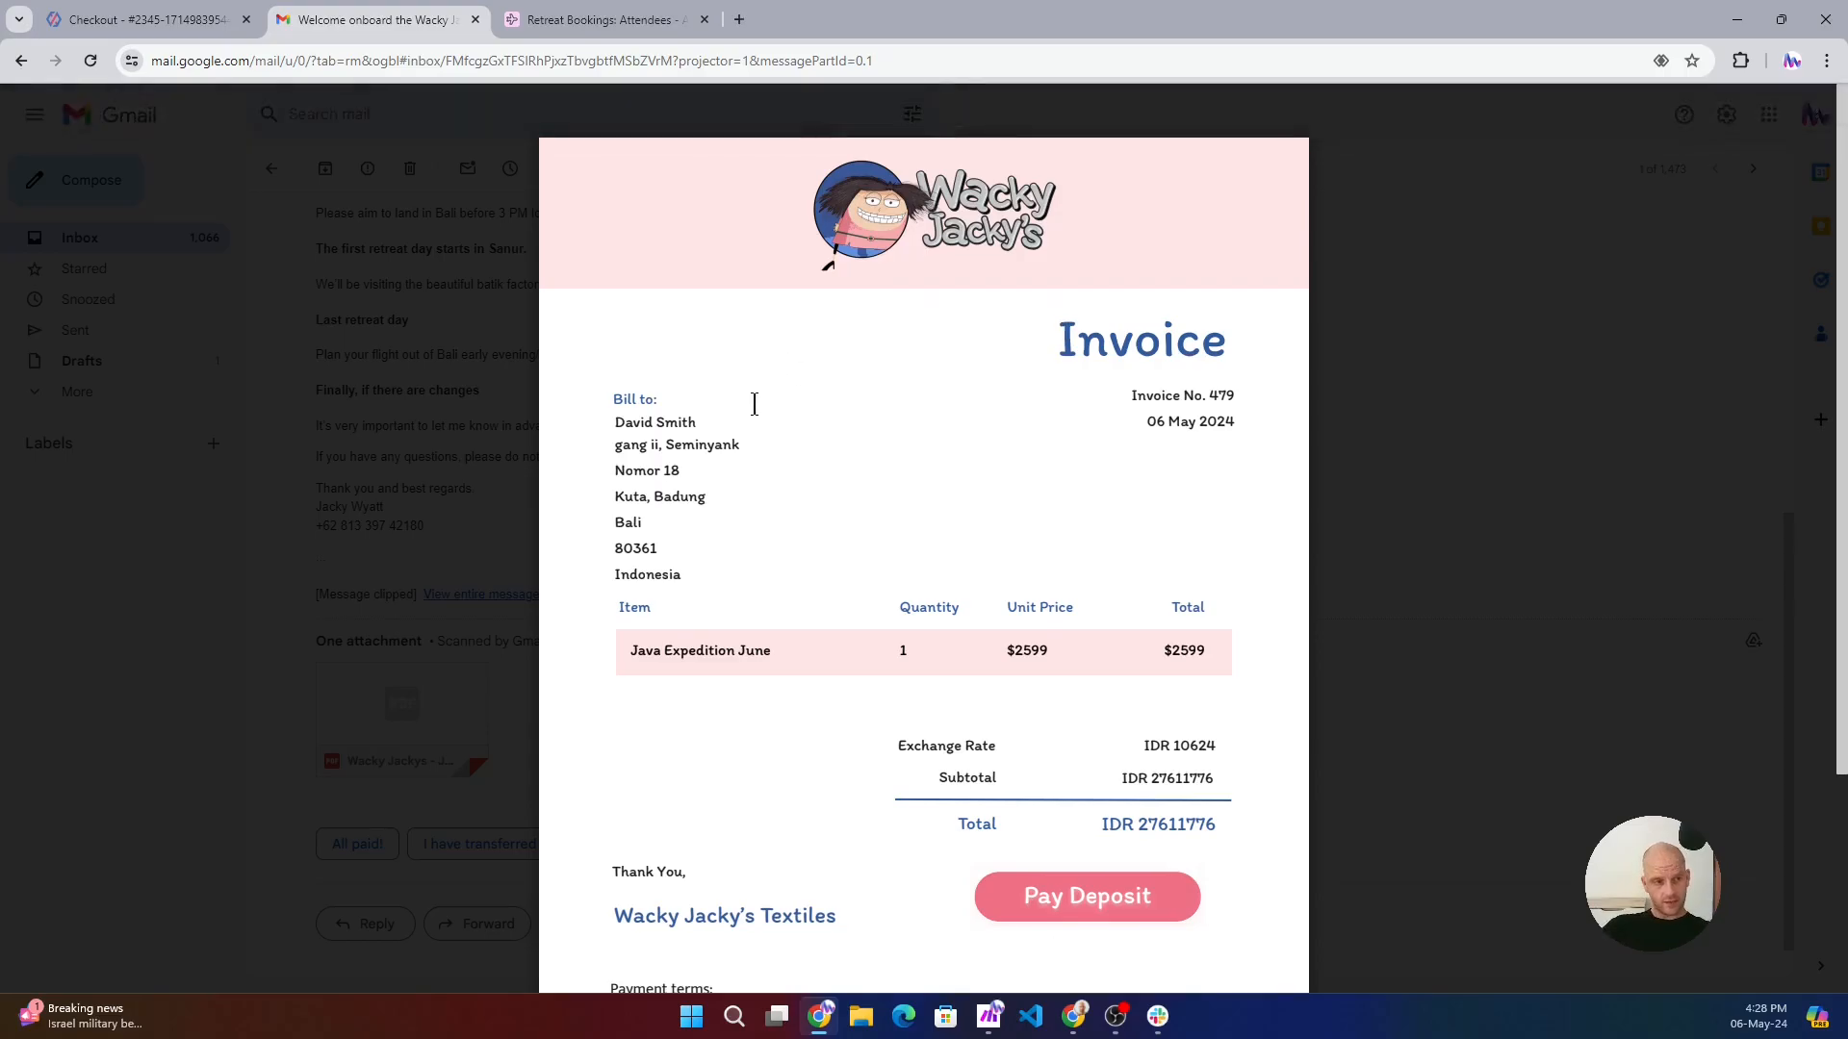
pyautogui.moveTo(621, 421); pyautogui.dragTo(727, 455)
pyautogui.click(730, 457)
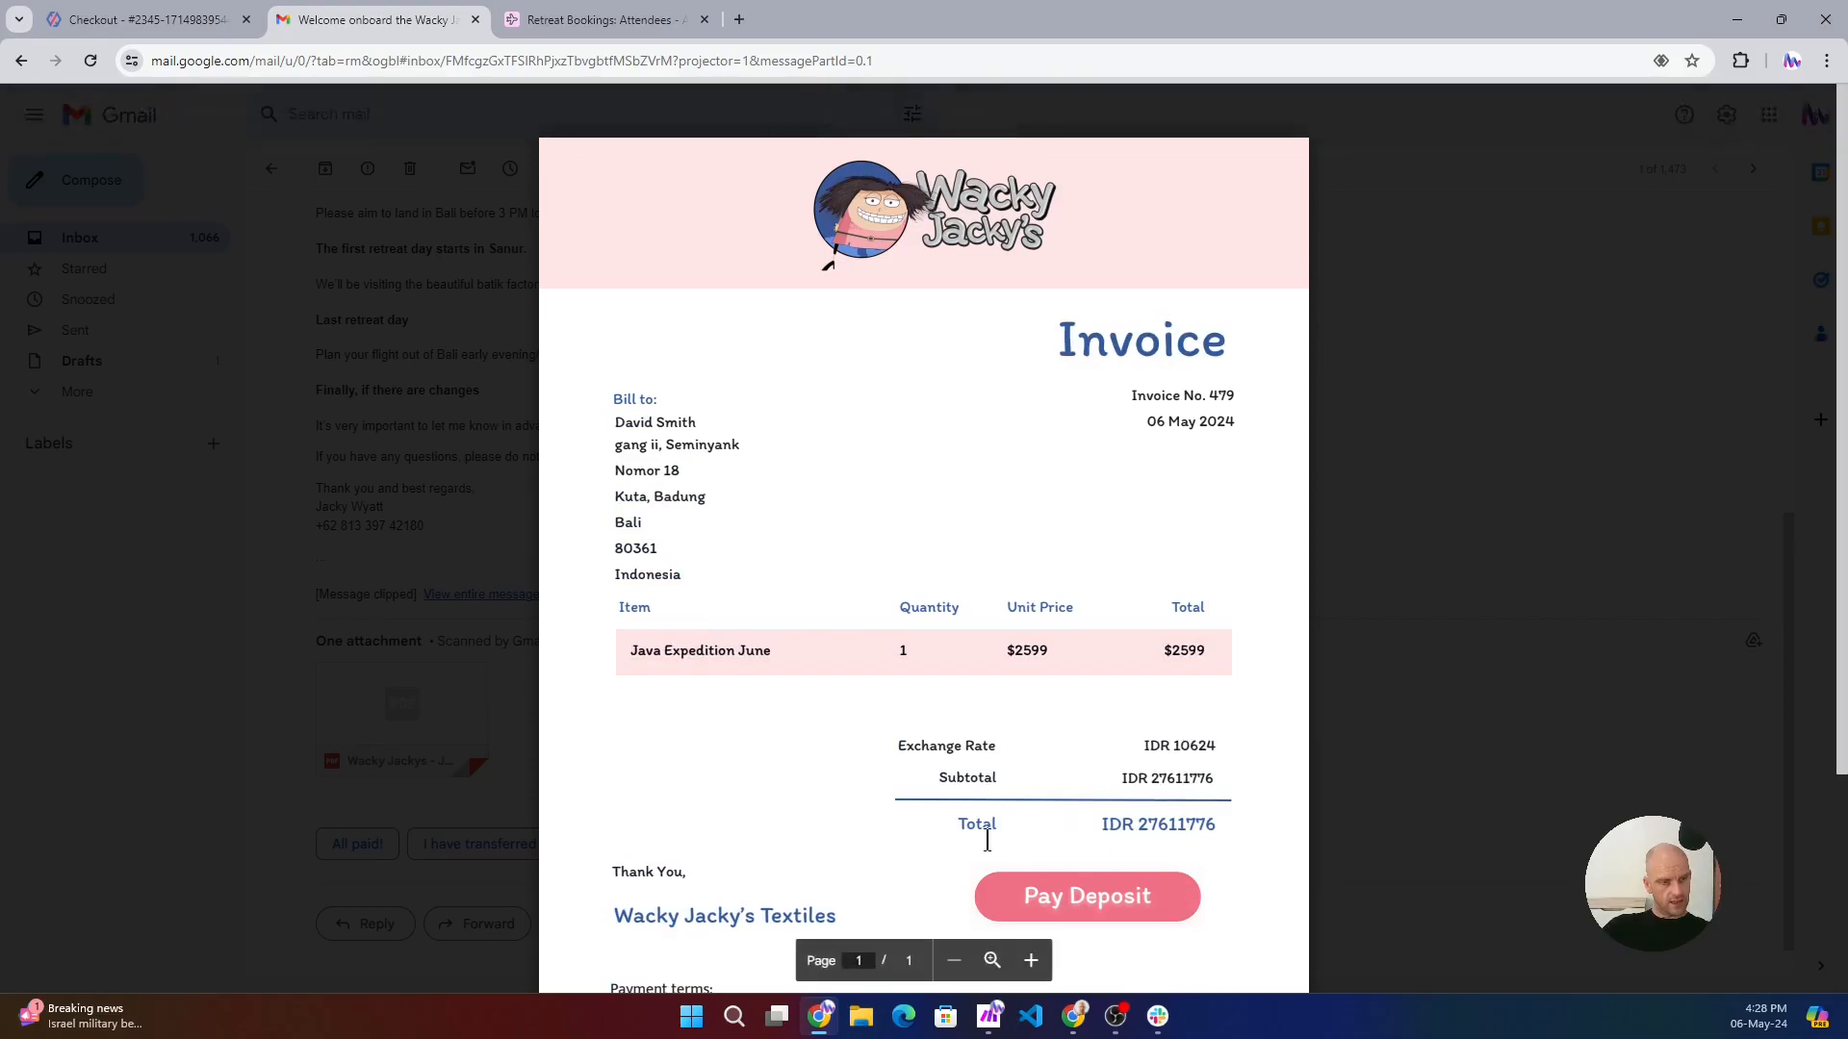
pyautogui.scroll(-3, 985, 840)
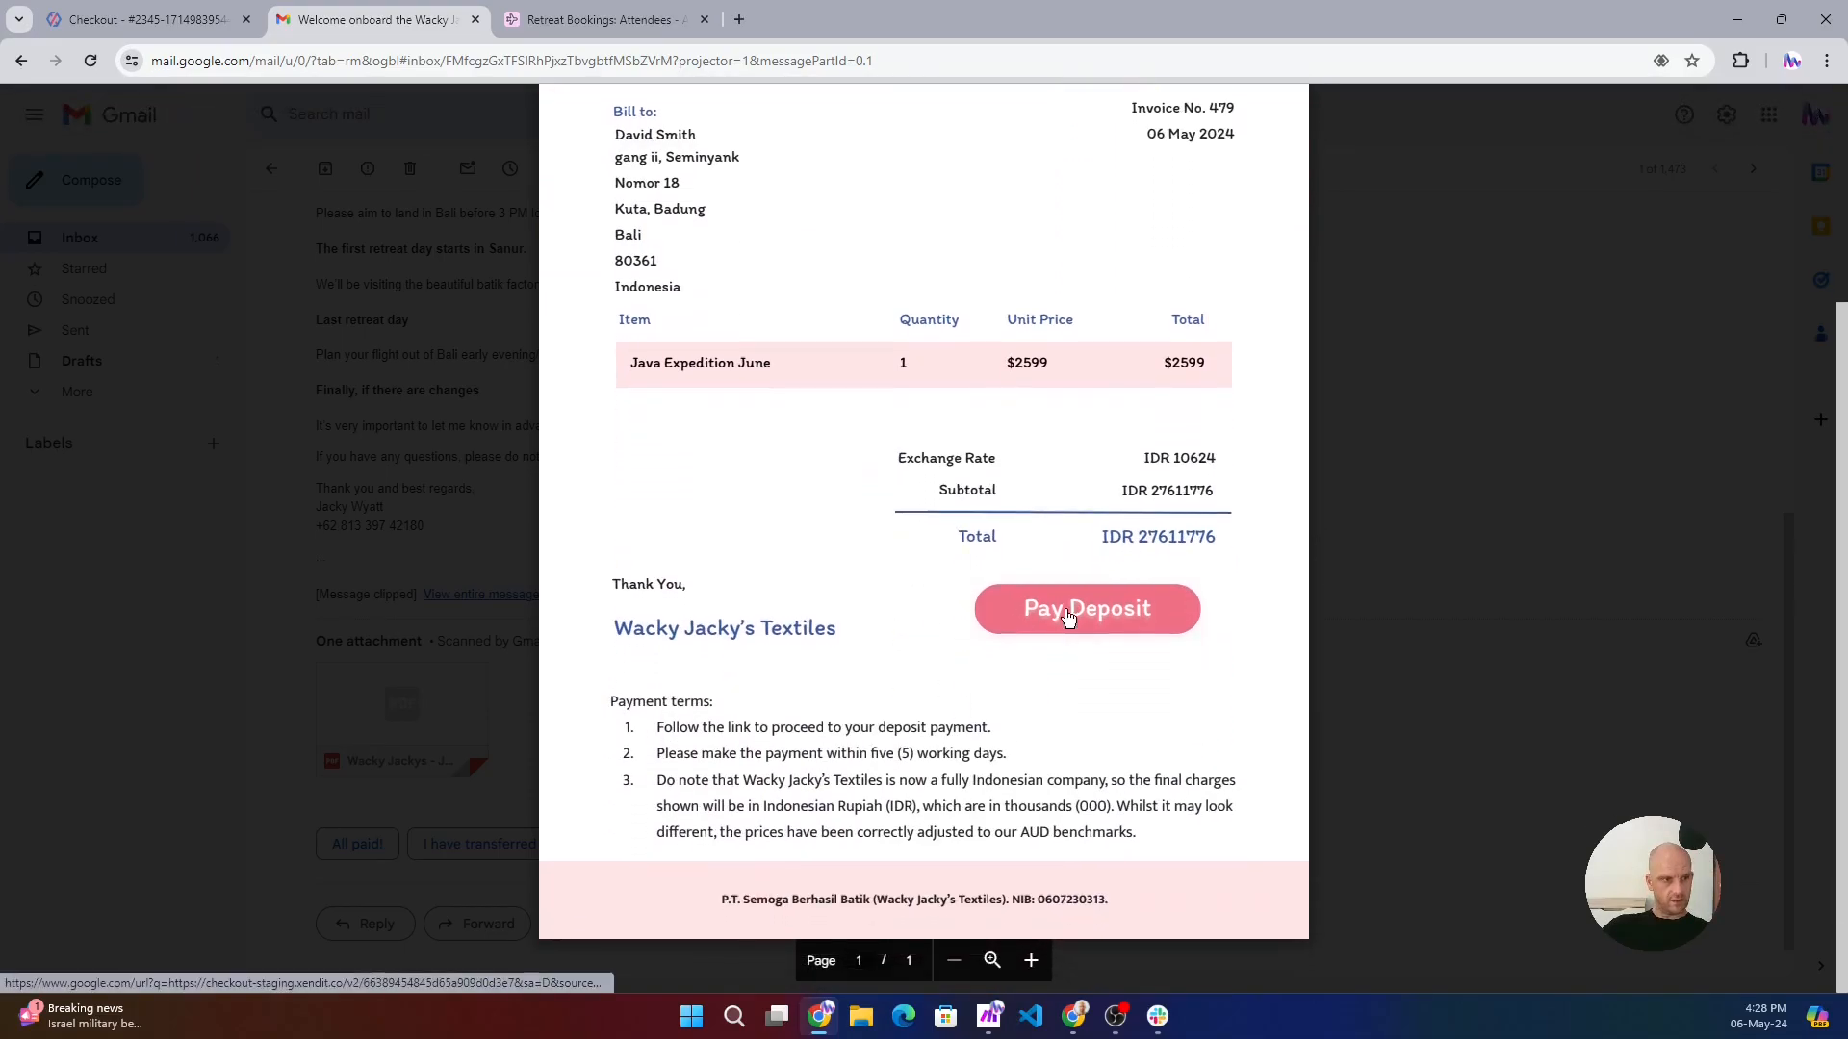
# - Open the invoice's Pay Deposit link, collapse the Bank Transfer options and compare the combined installment checkout with the invoice
pyautogui.click(1053, 615)
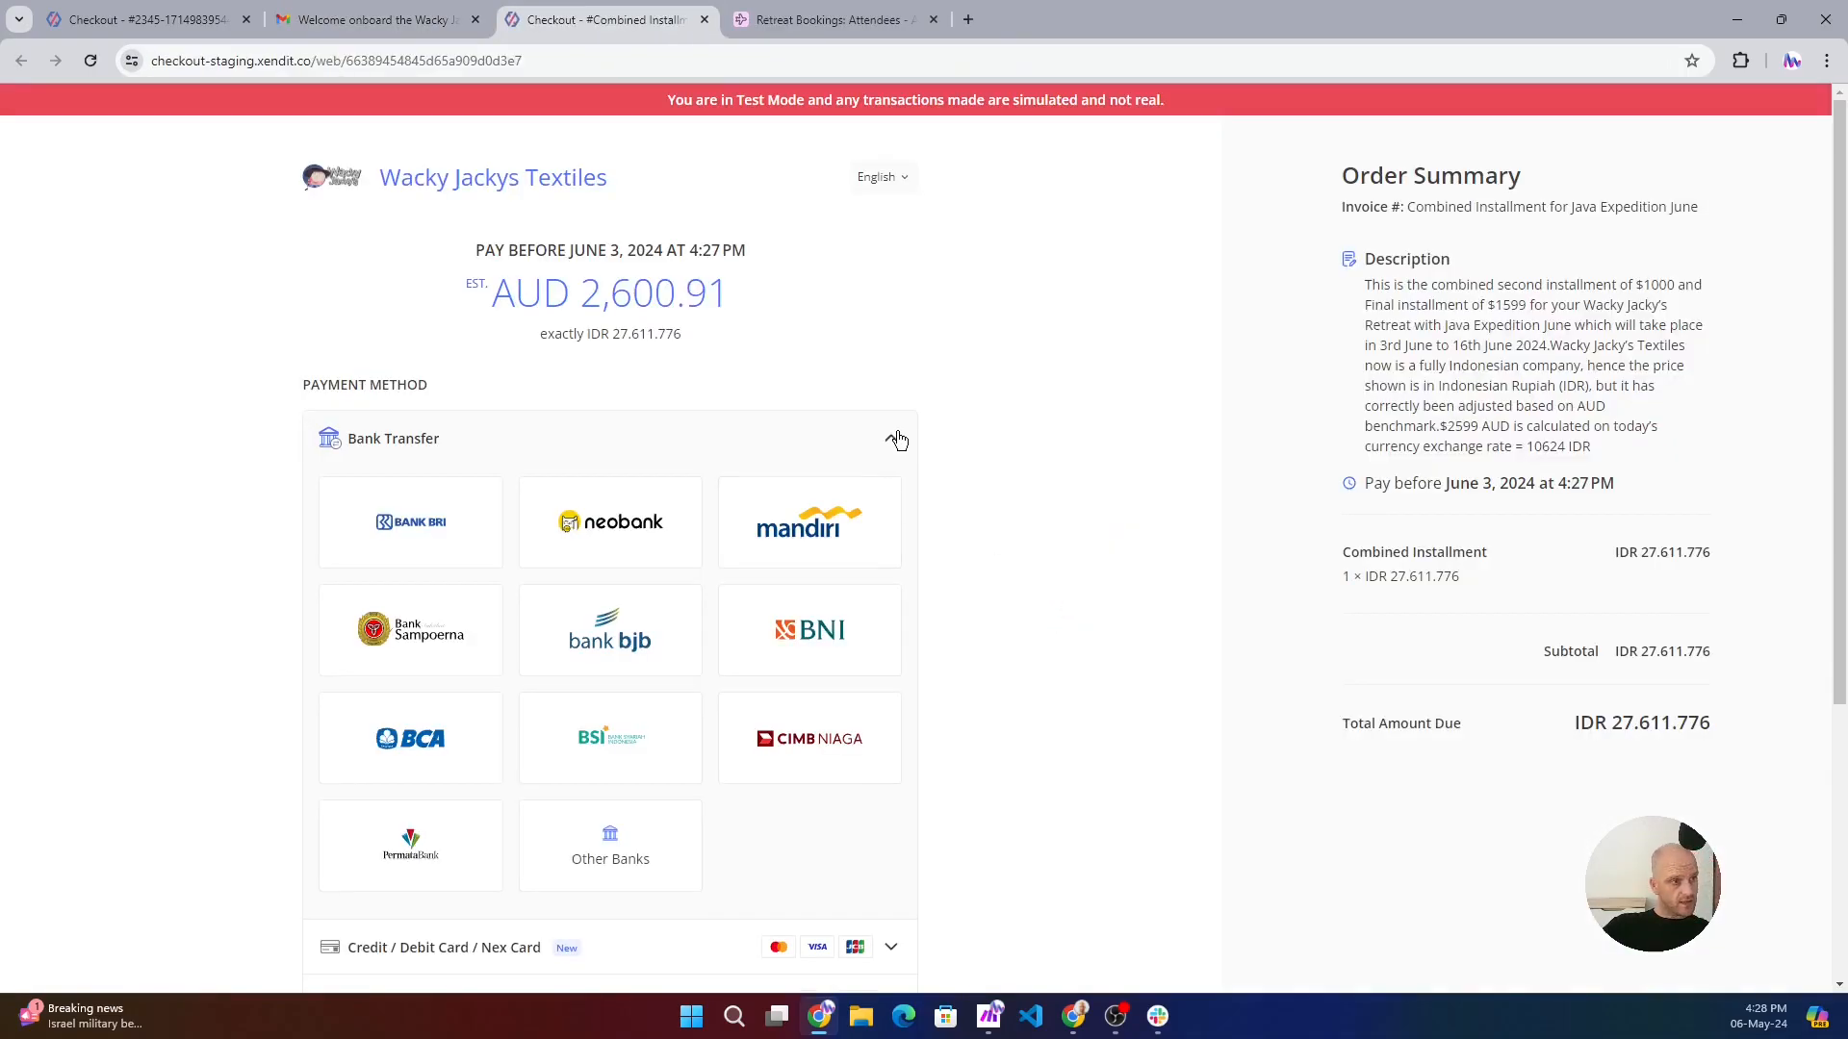
pyautogui.click(896, 440)
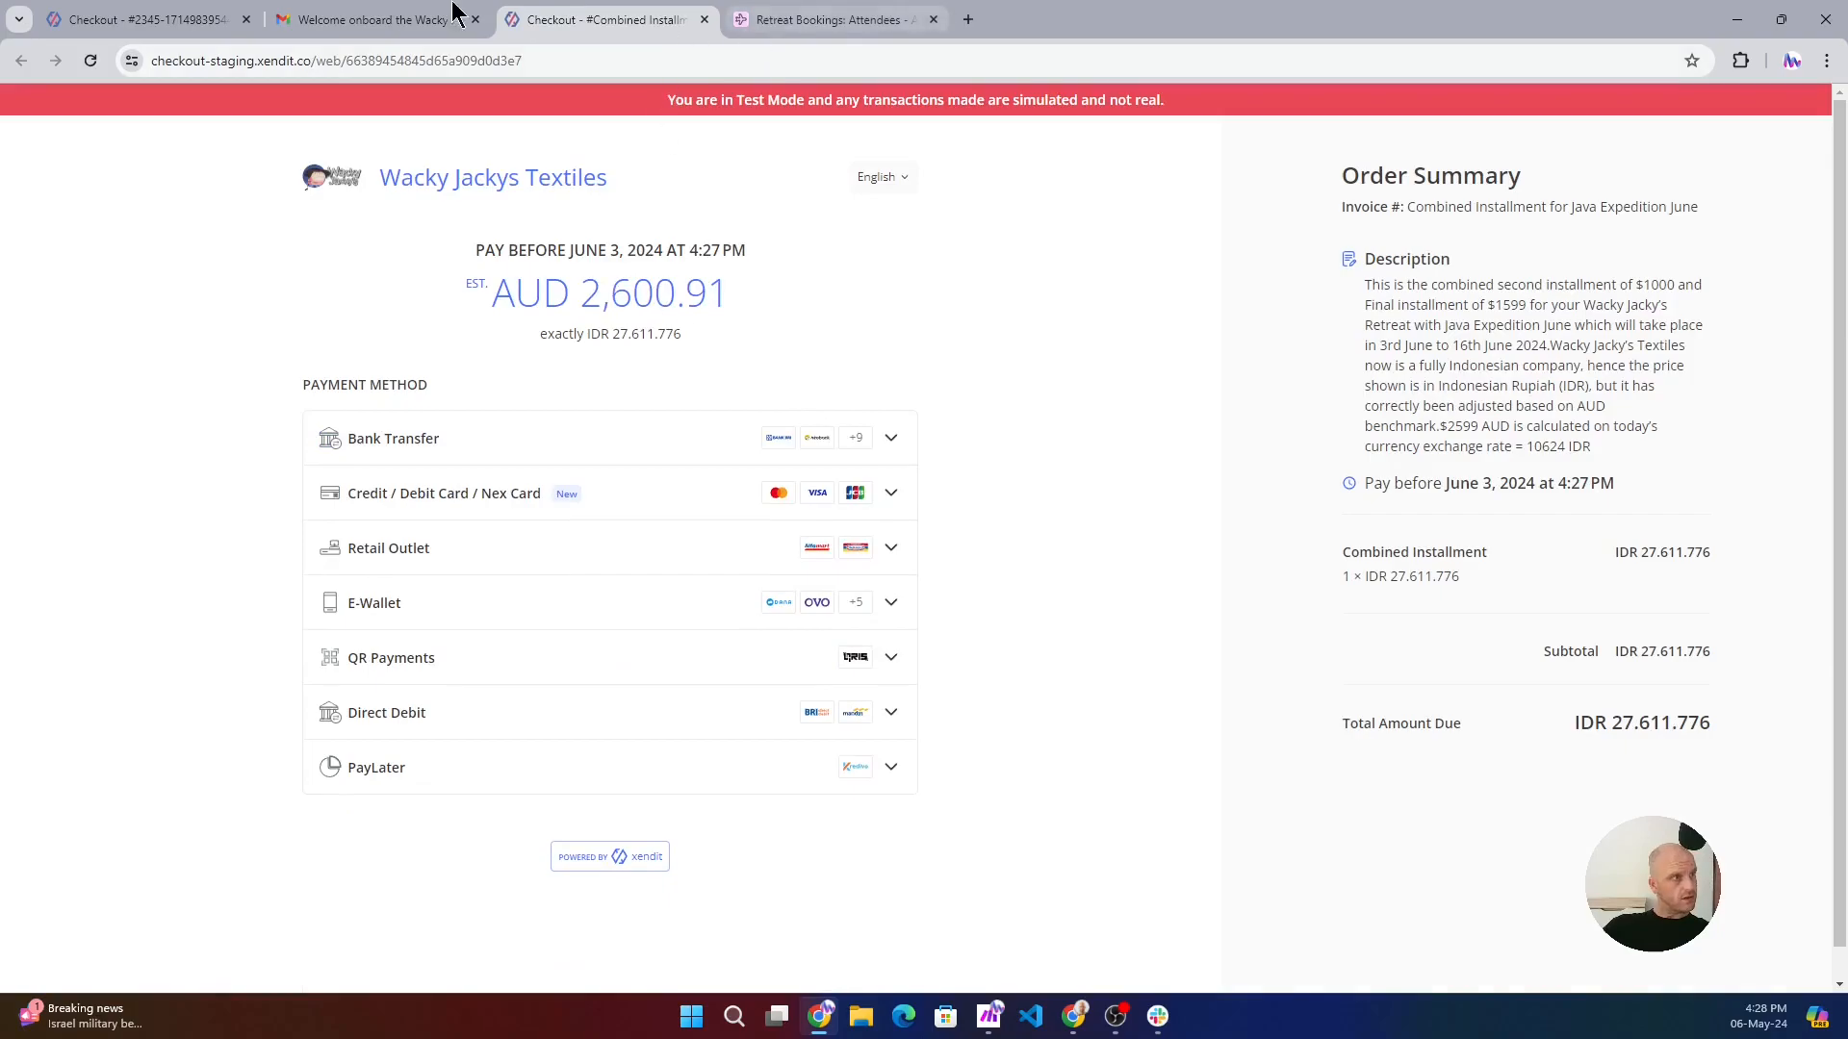
pyautogui.click(349, 21)
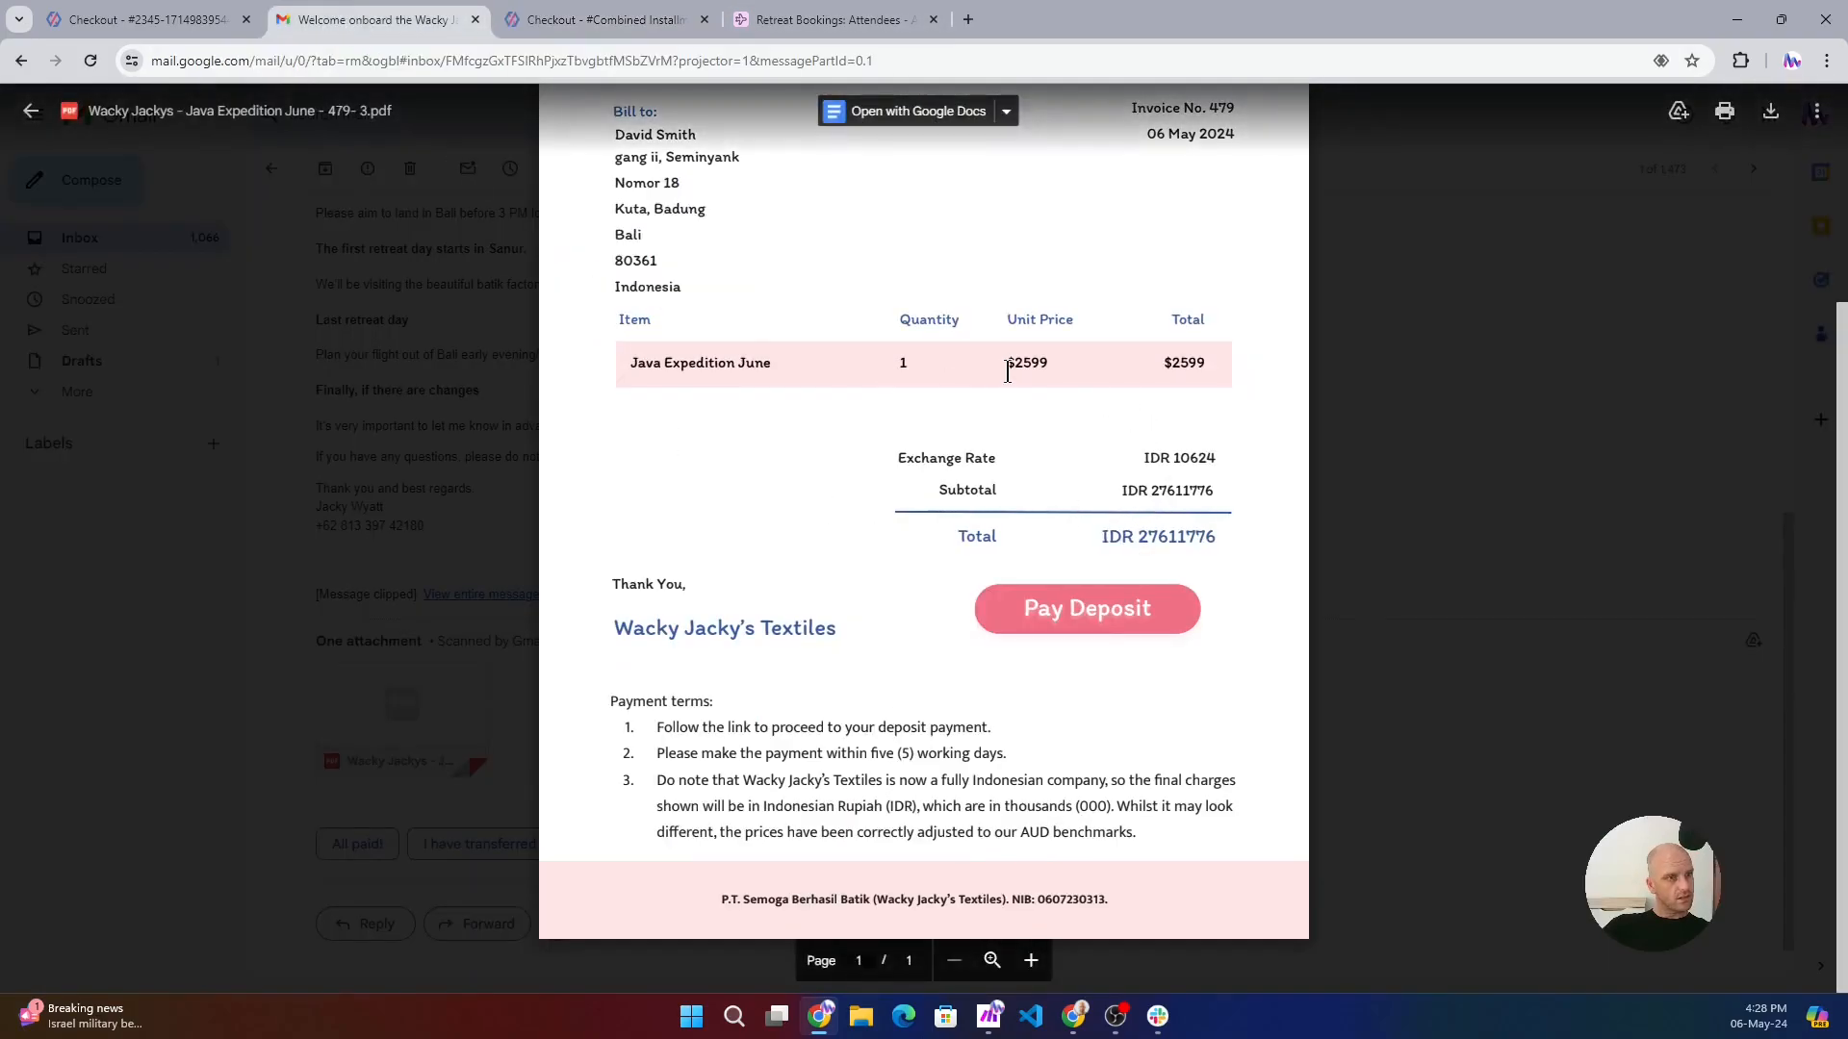
pyautogui.click(591, 21)
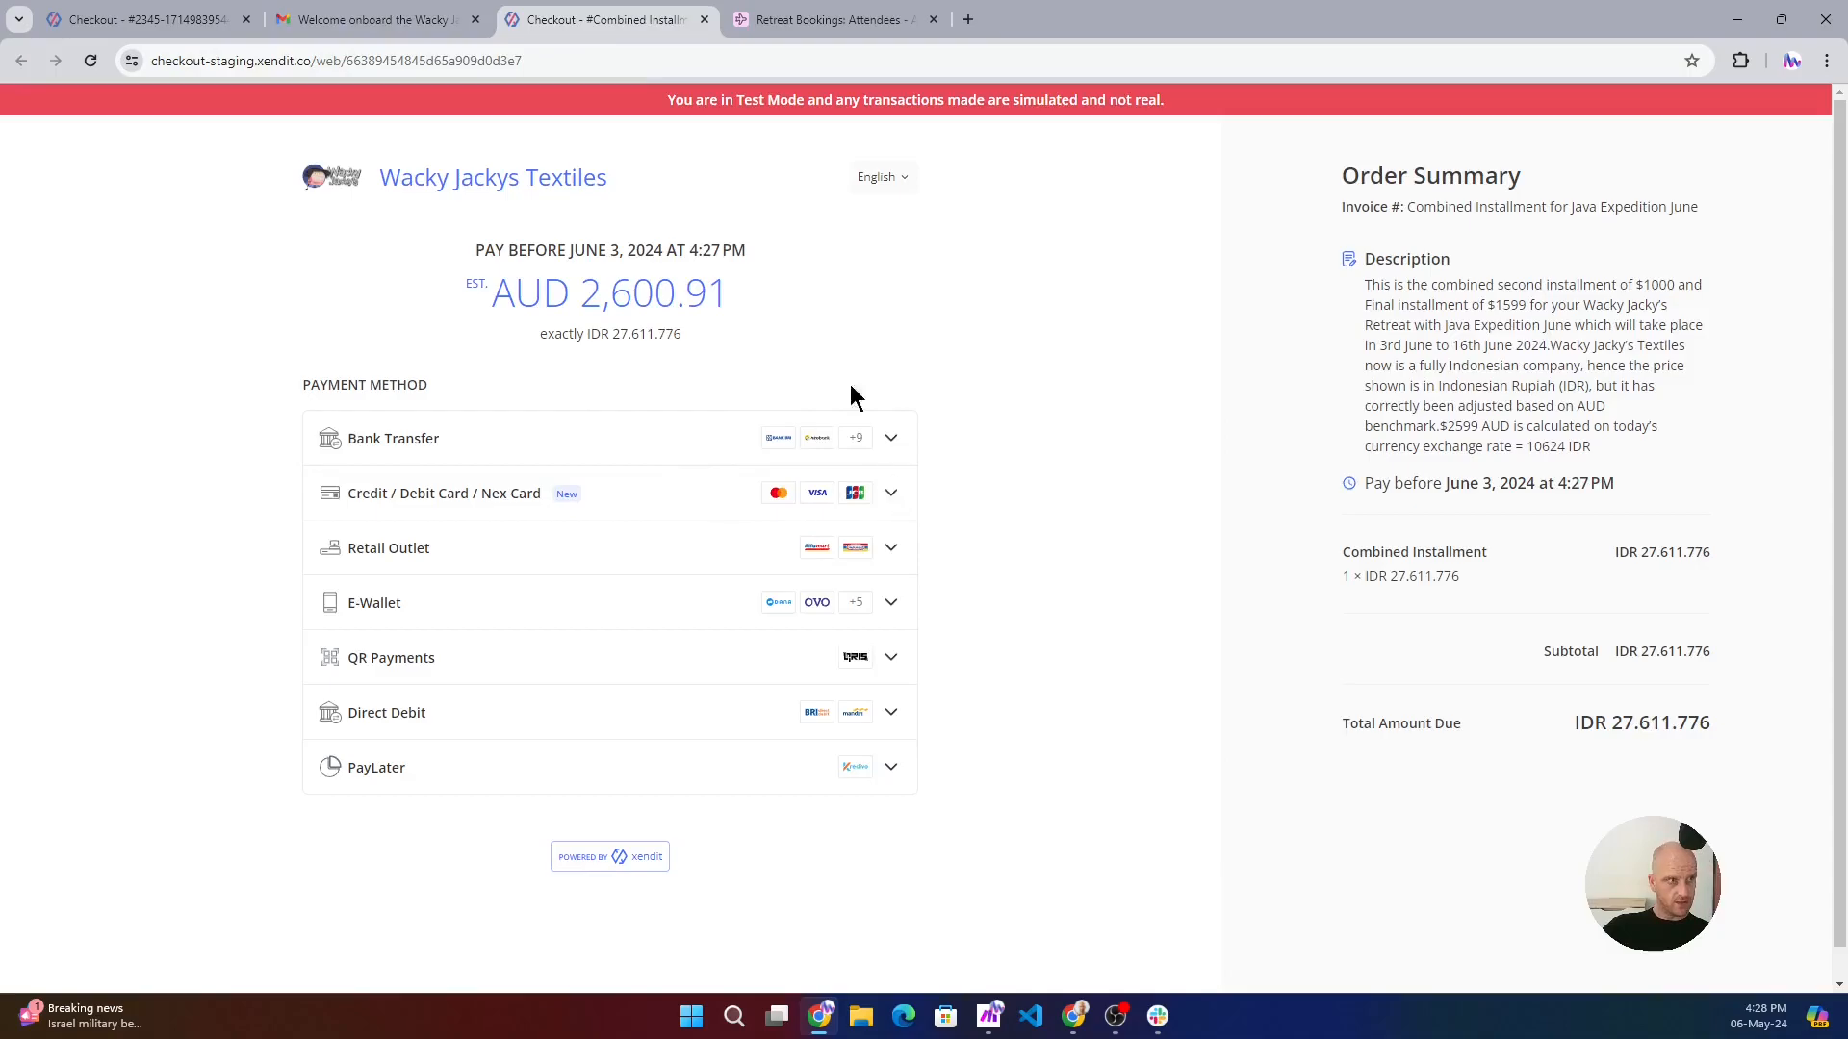
# - Go back to the Airtable Attendees table and examine the combined installment, pay link and invoice columns
pyautogui.click(134, 21)
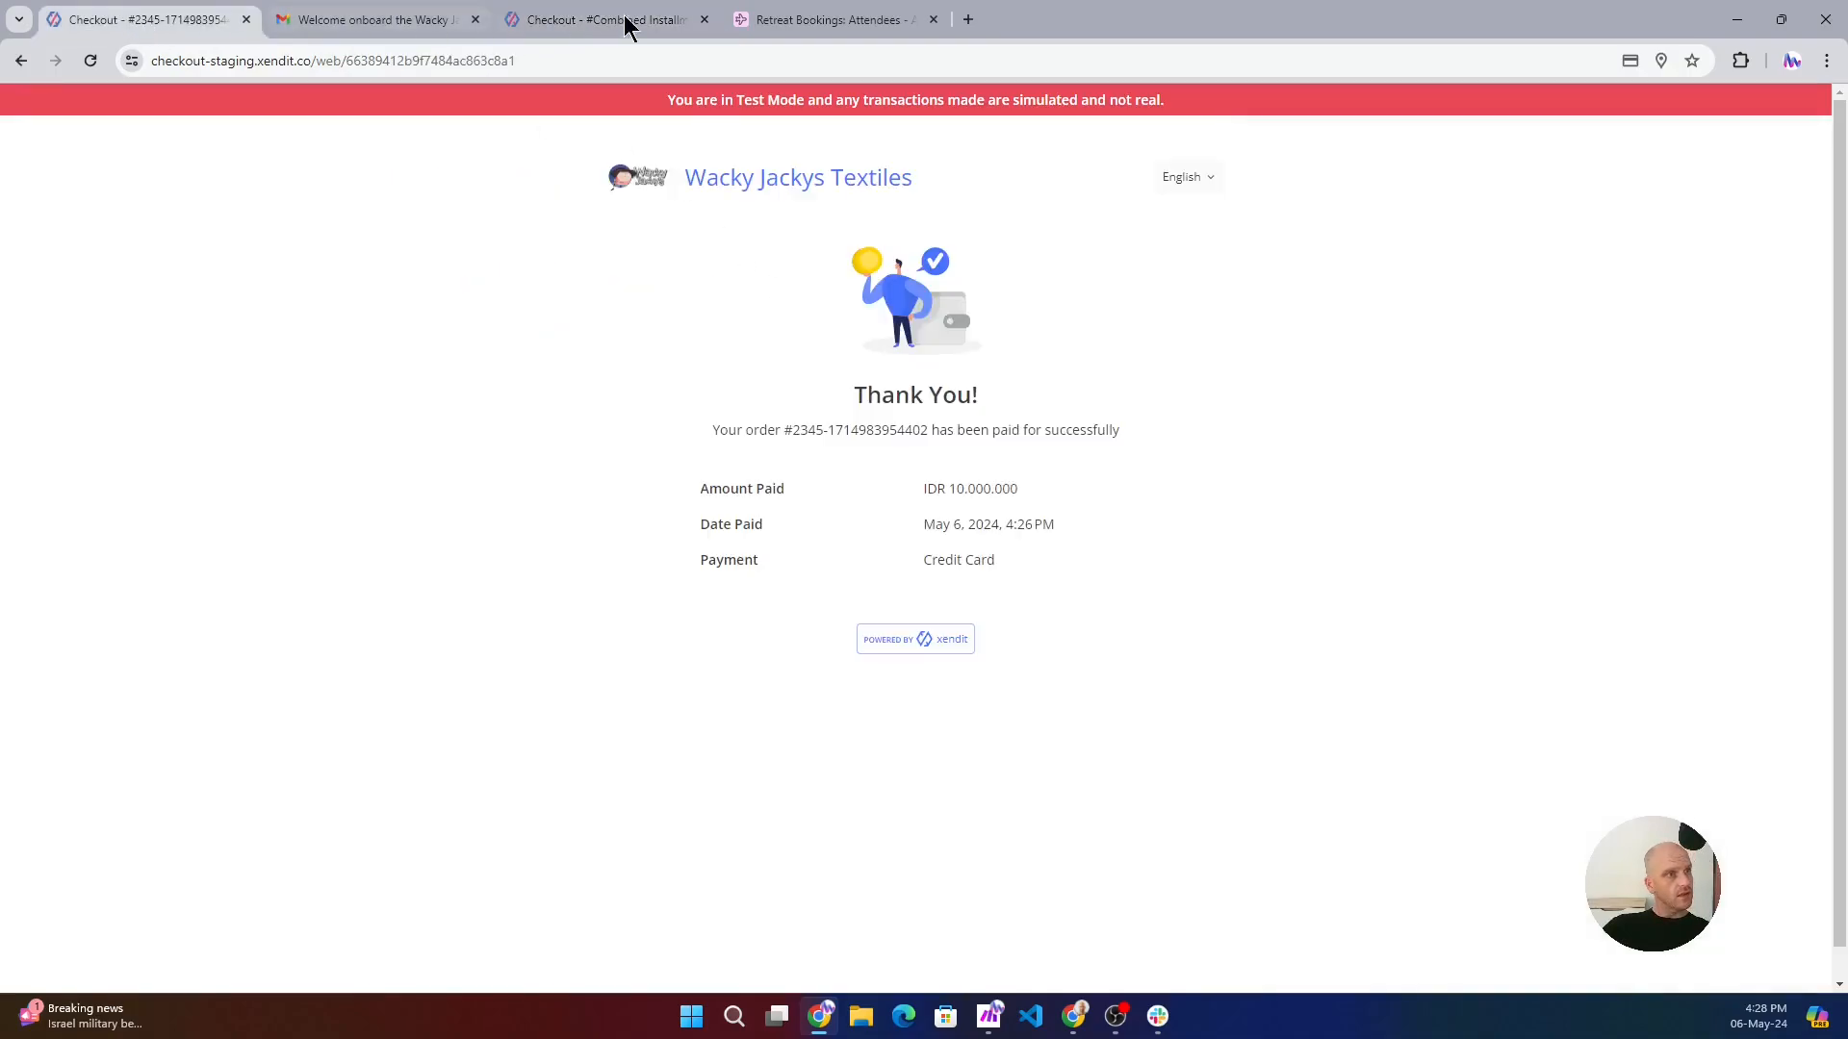
pyautogui.click(788, 21)
pyautogui.moveTo(460, 983); pyautogui.dragTo(739, 955)
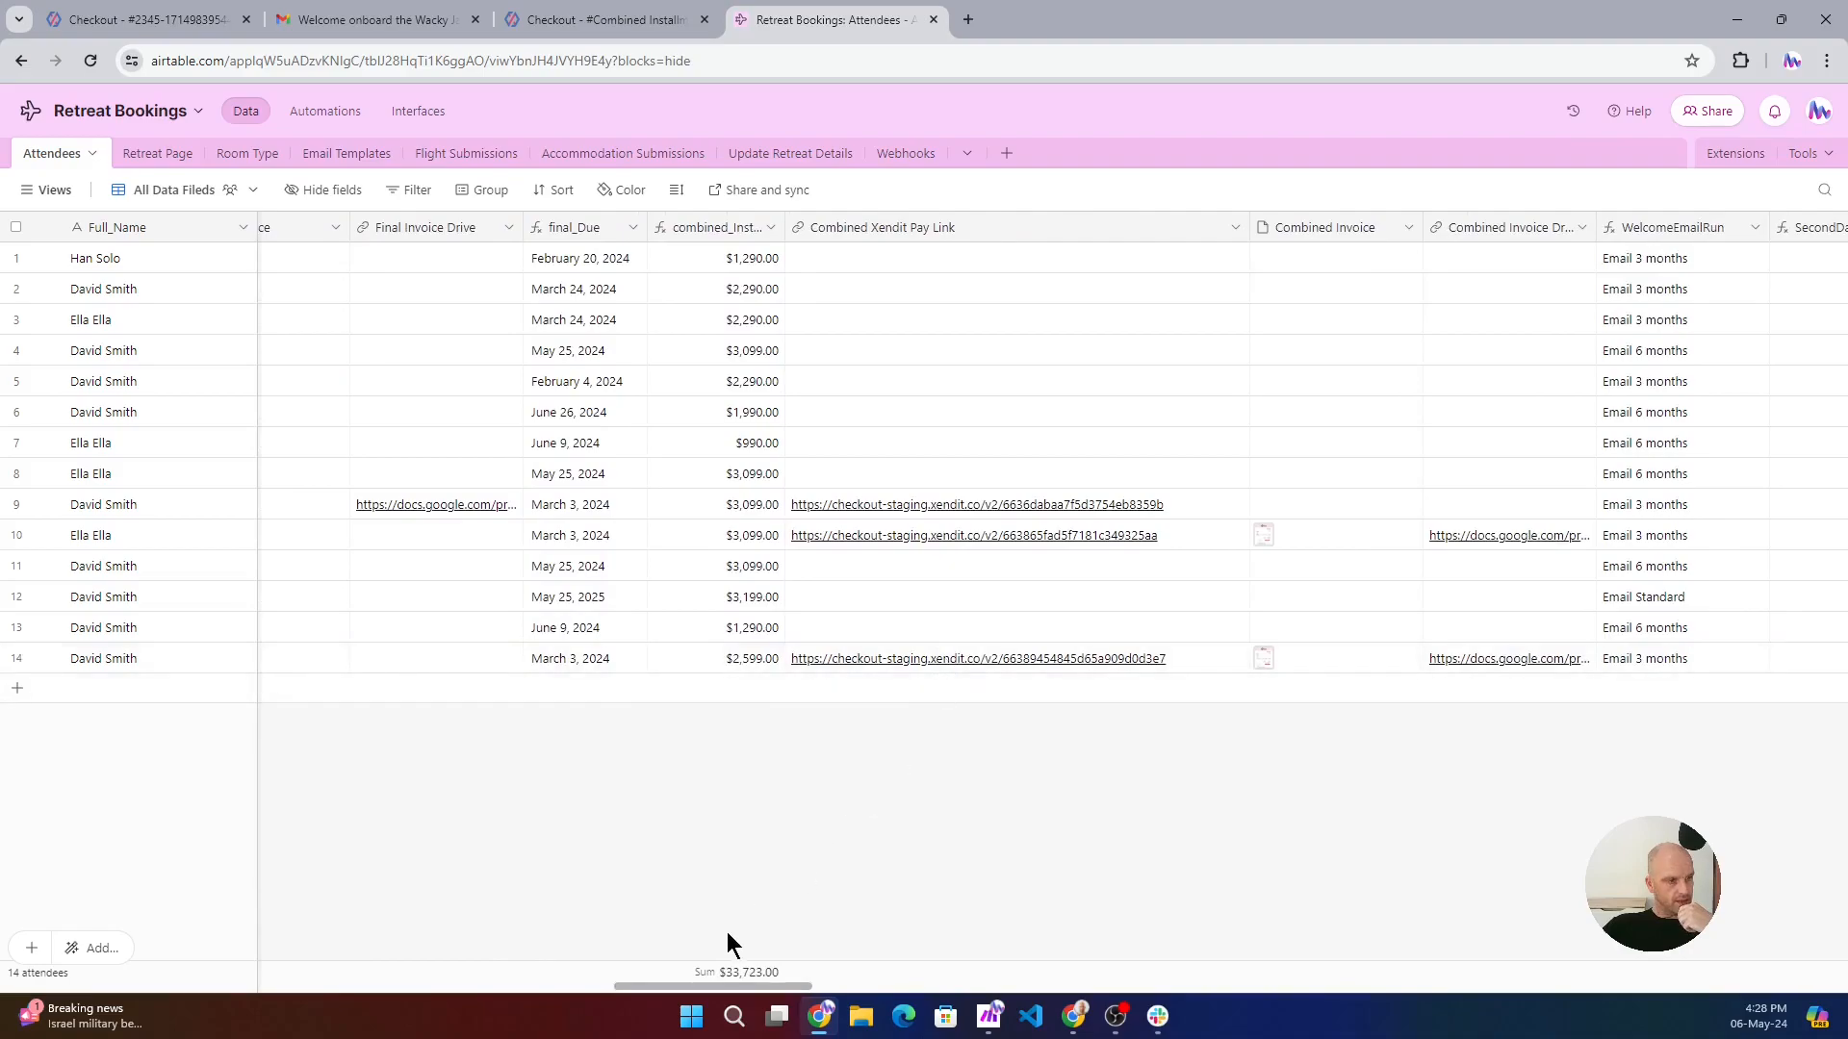
# - Open the Combined Invoice attachment of the last attendee record and examine its billing details and totals
pyautogui.moveTo(741, 986); pyautogui.dragTo(787, 986)
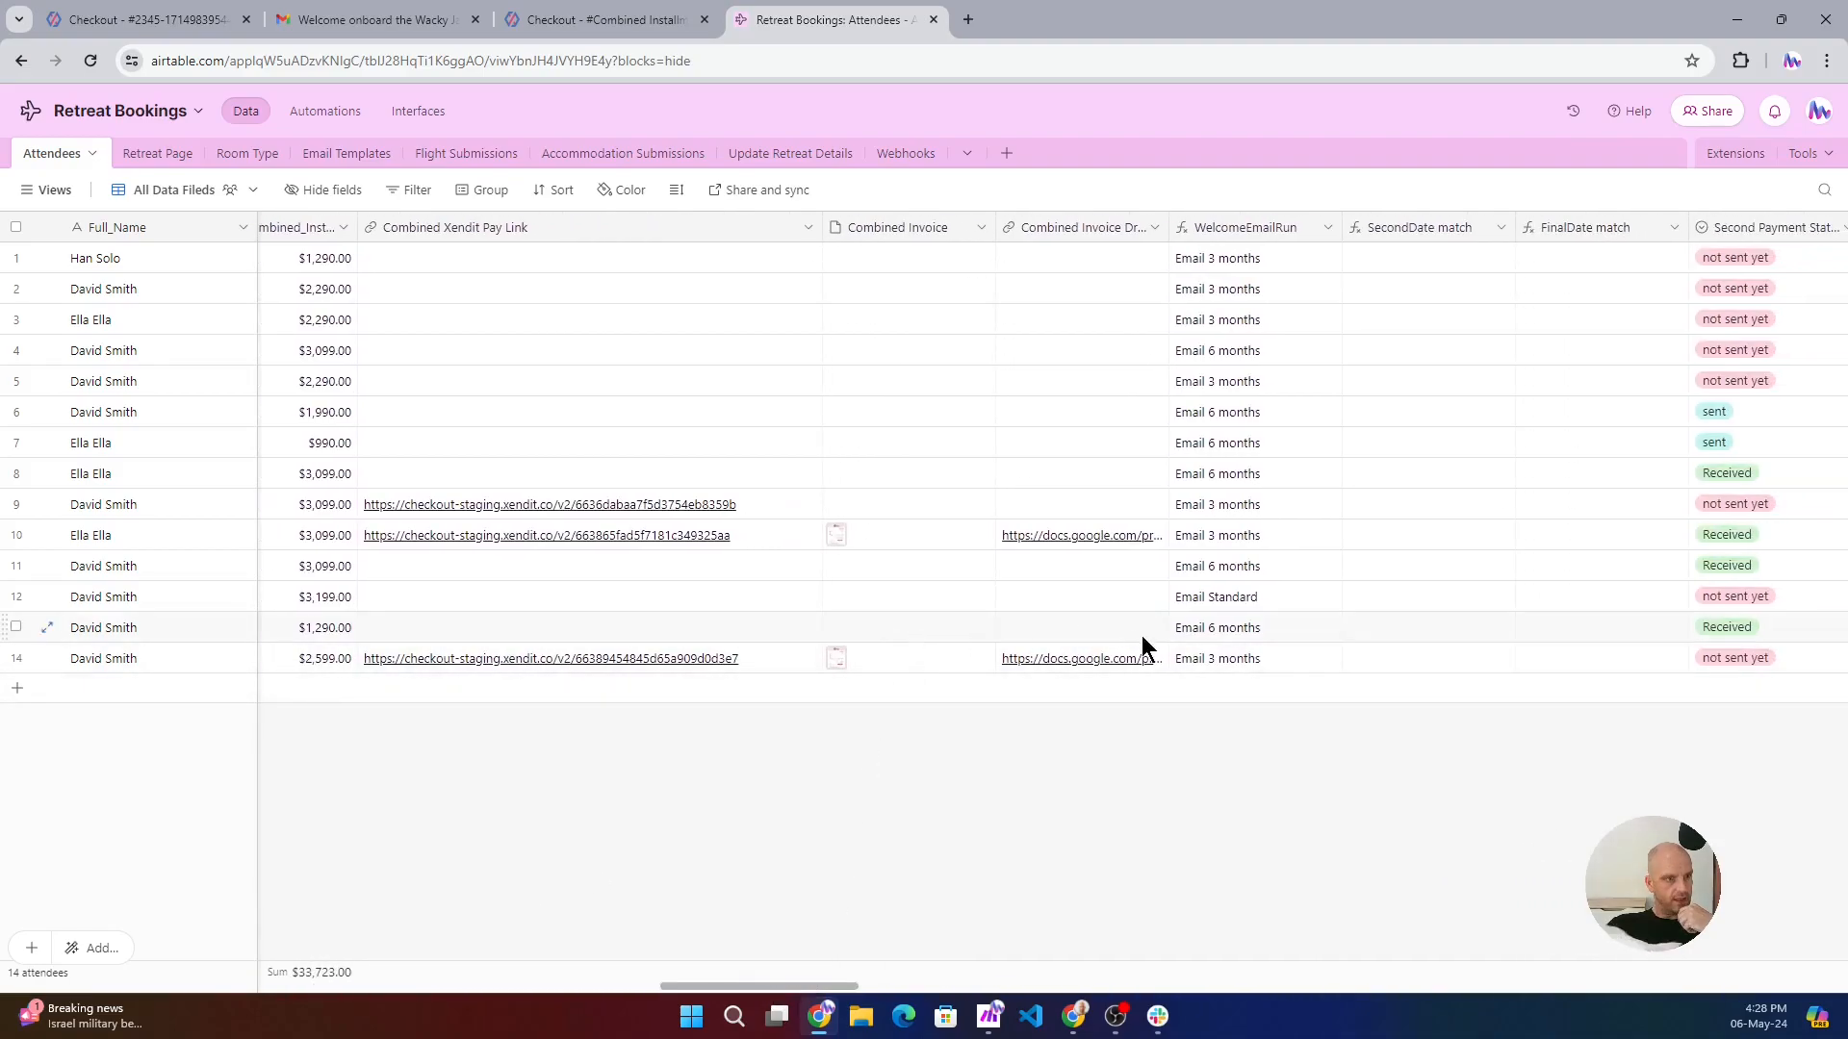
pyautogui.click(836, 664)
pyautogui.click(832, 658)
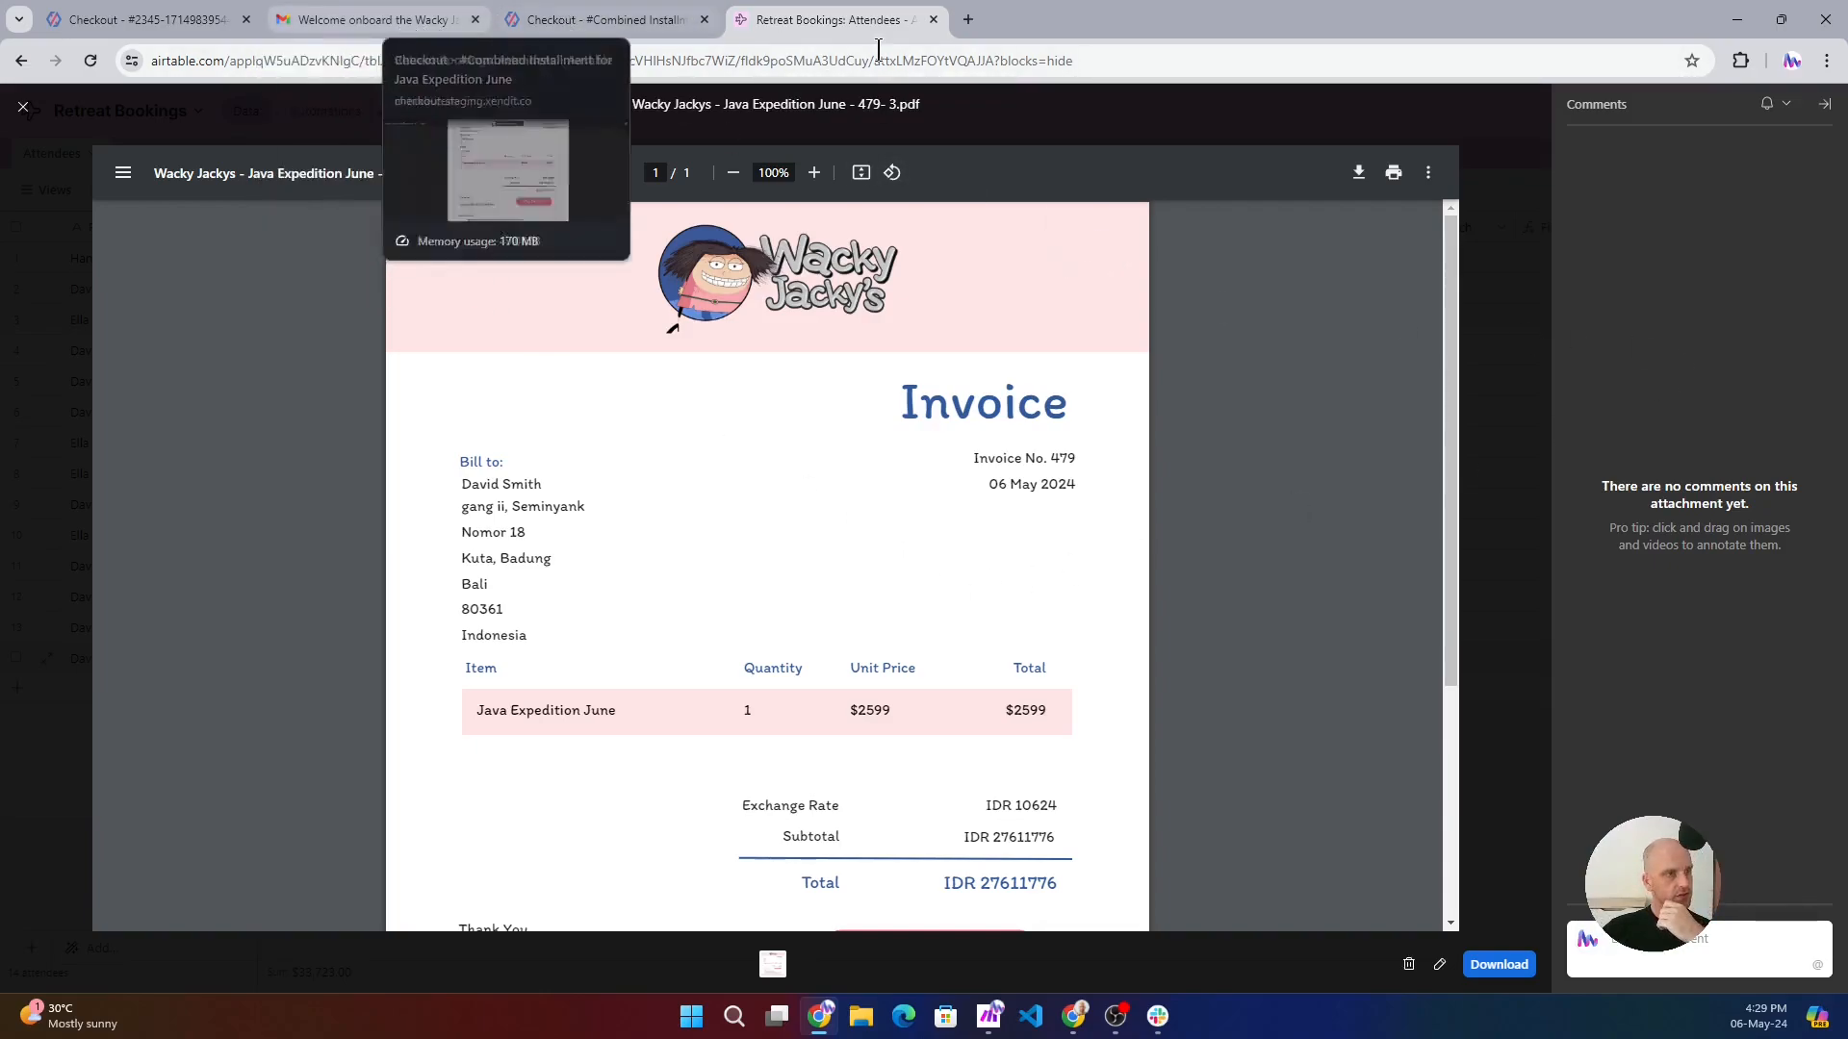
pyautogui.click(23, 107)
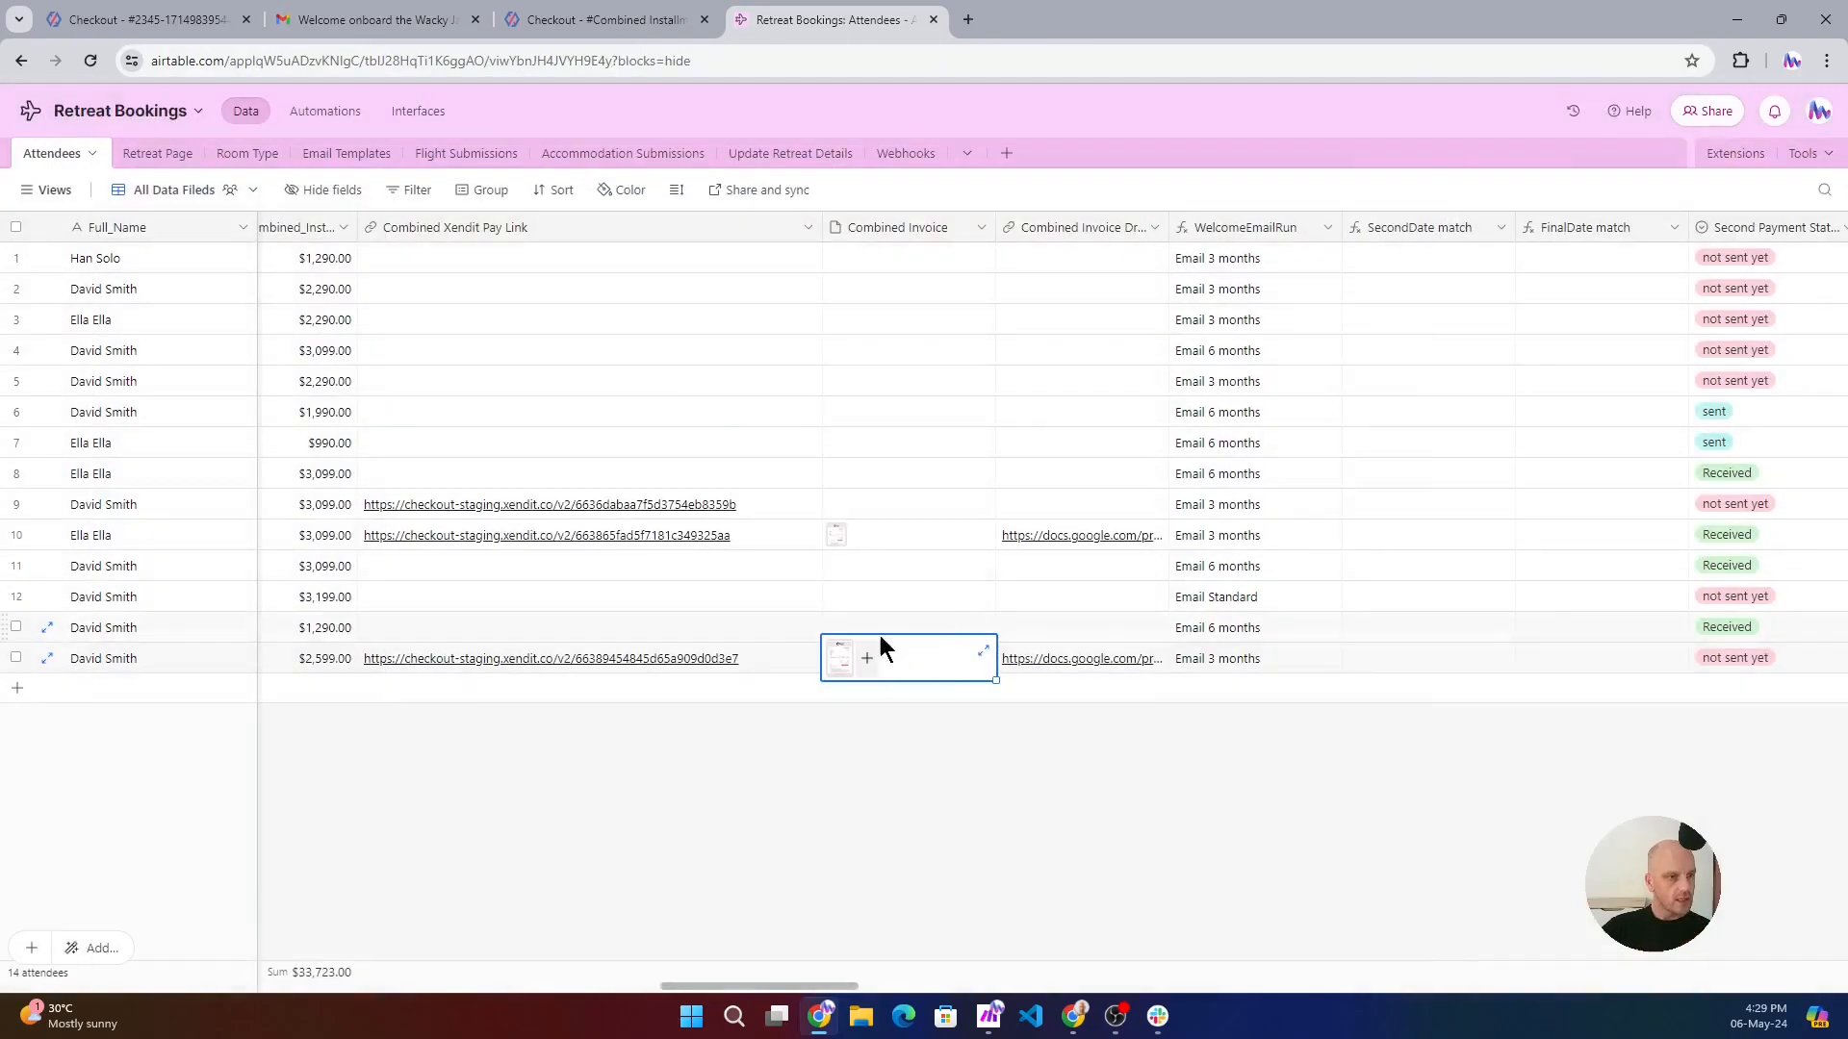
# - View the Google Slides copy of the same combined invoice, and check the record's payment status columns in Airtable
pyautogui.click(1106, 656)
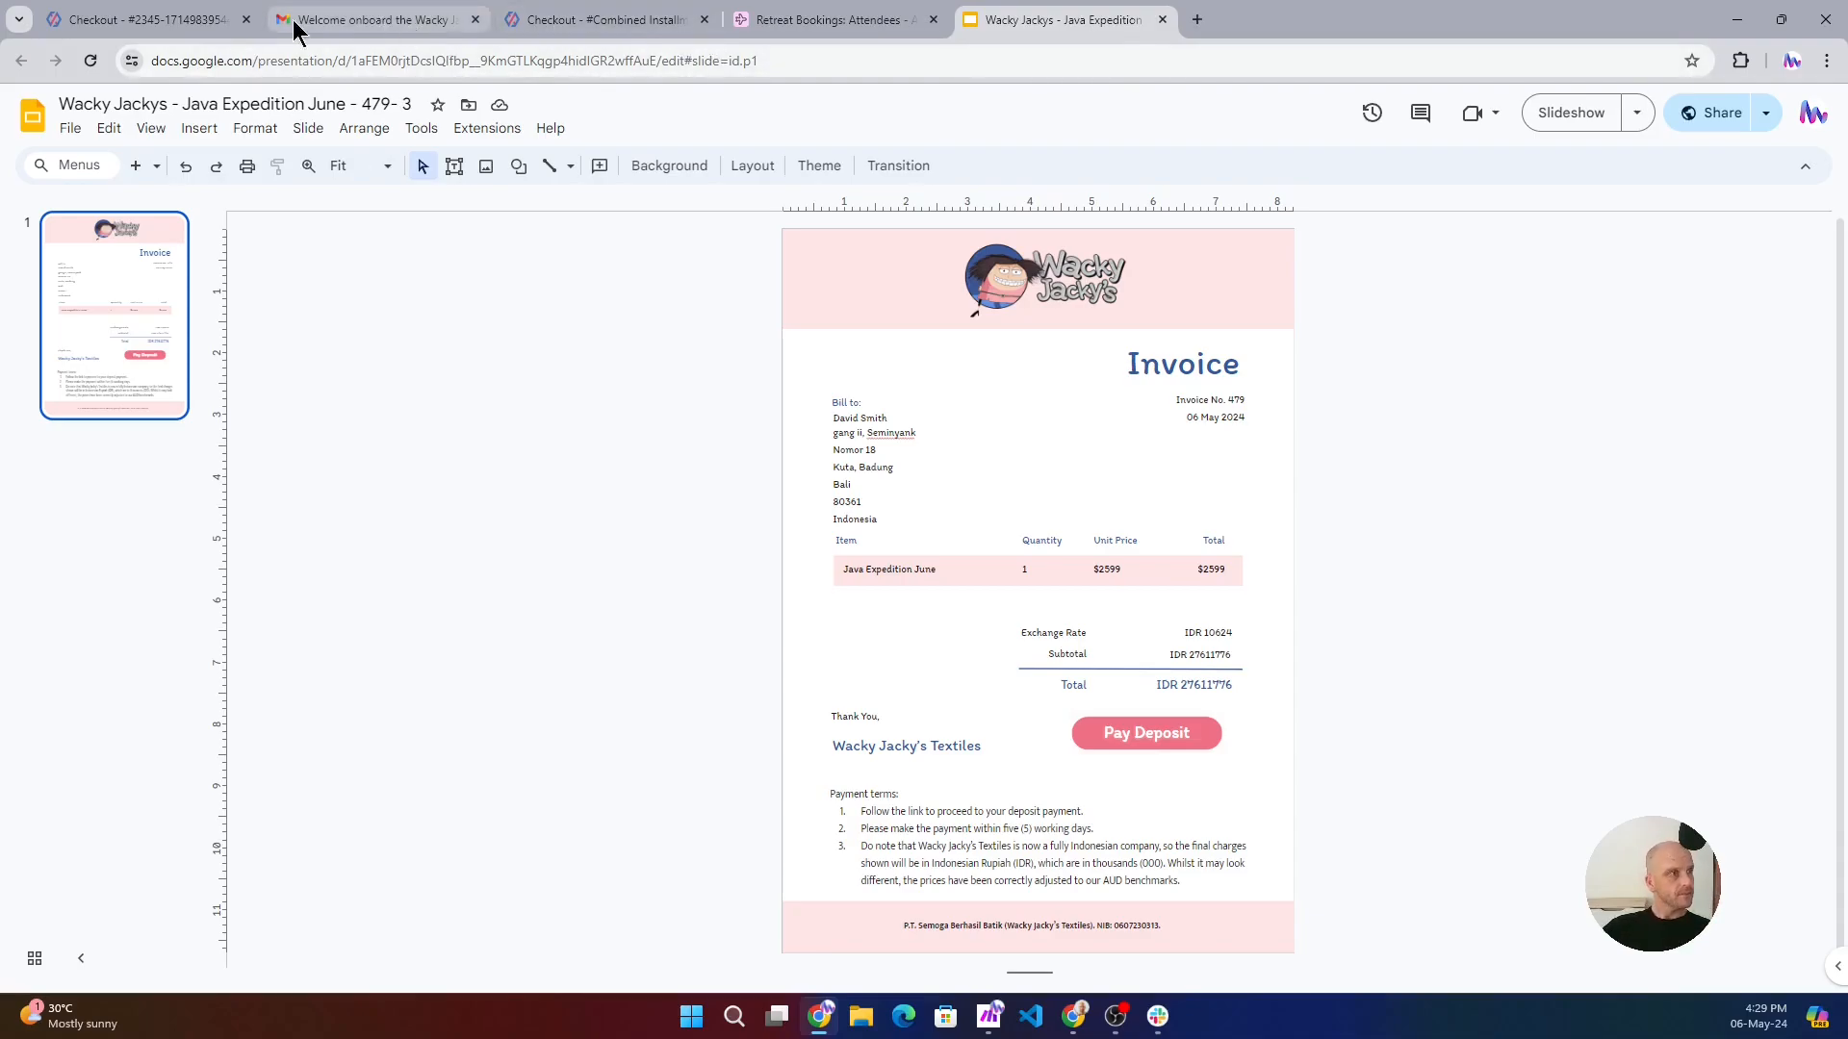
pyautogui.click(852, 22)
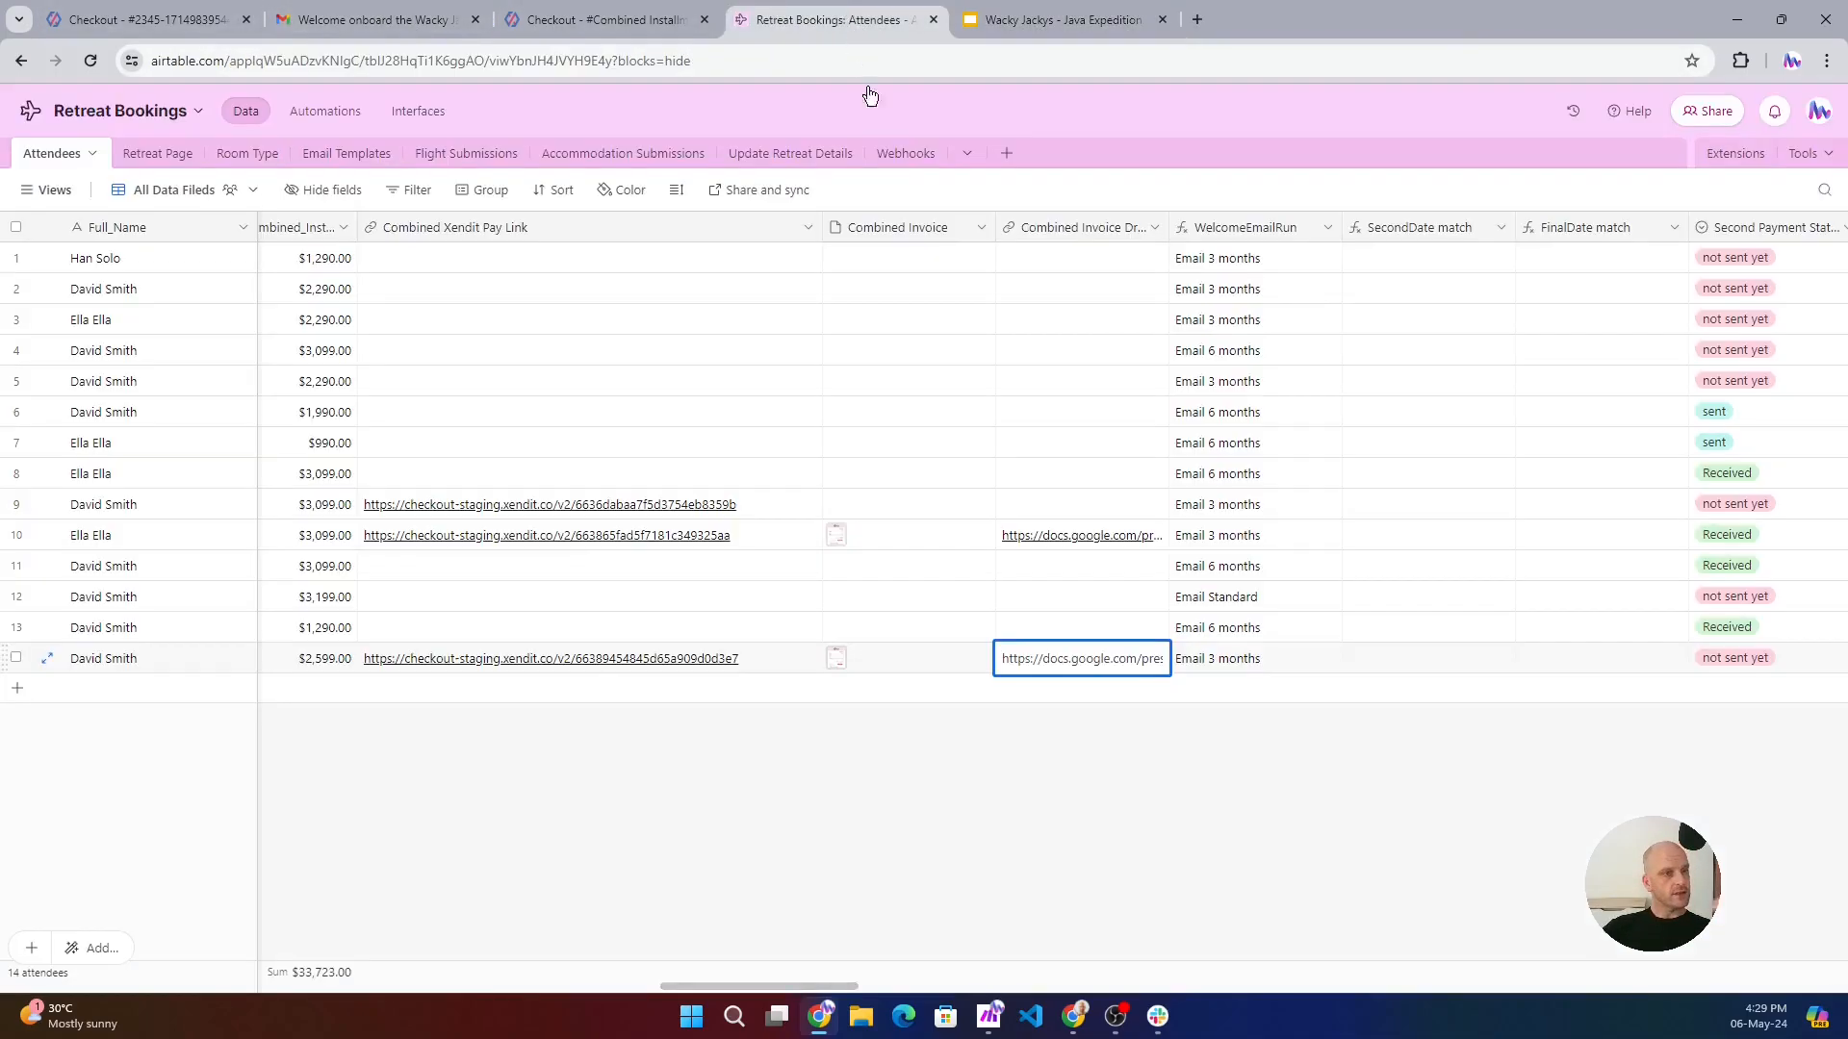
pyautogui.moveTo(752, 989); pyautogui.dragTo(895, 974)
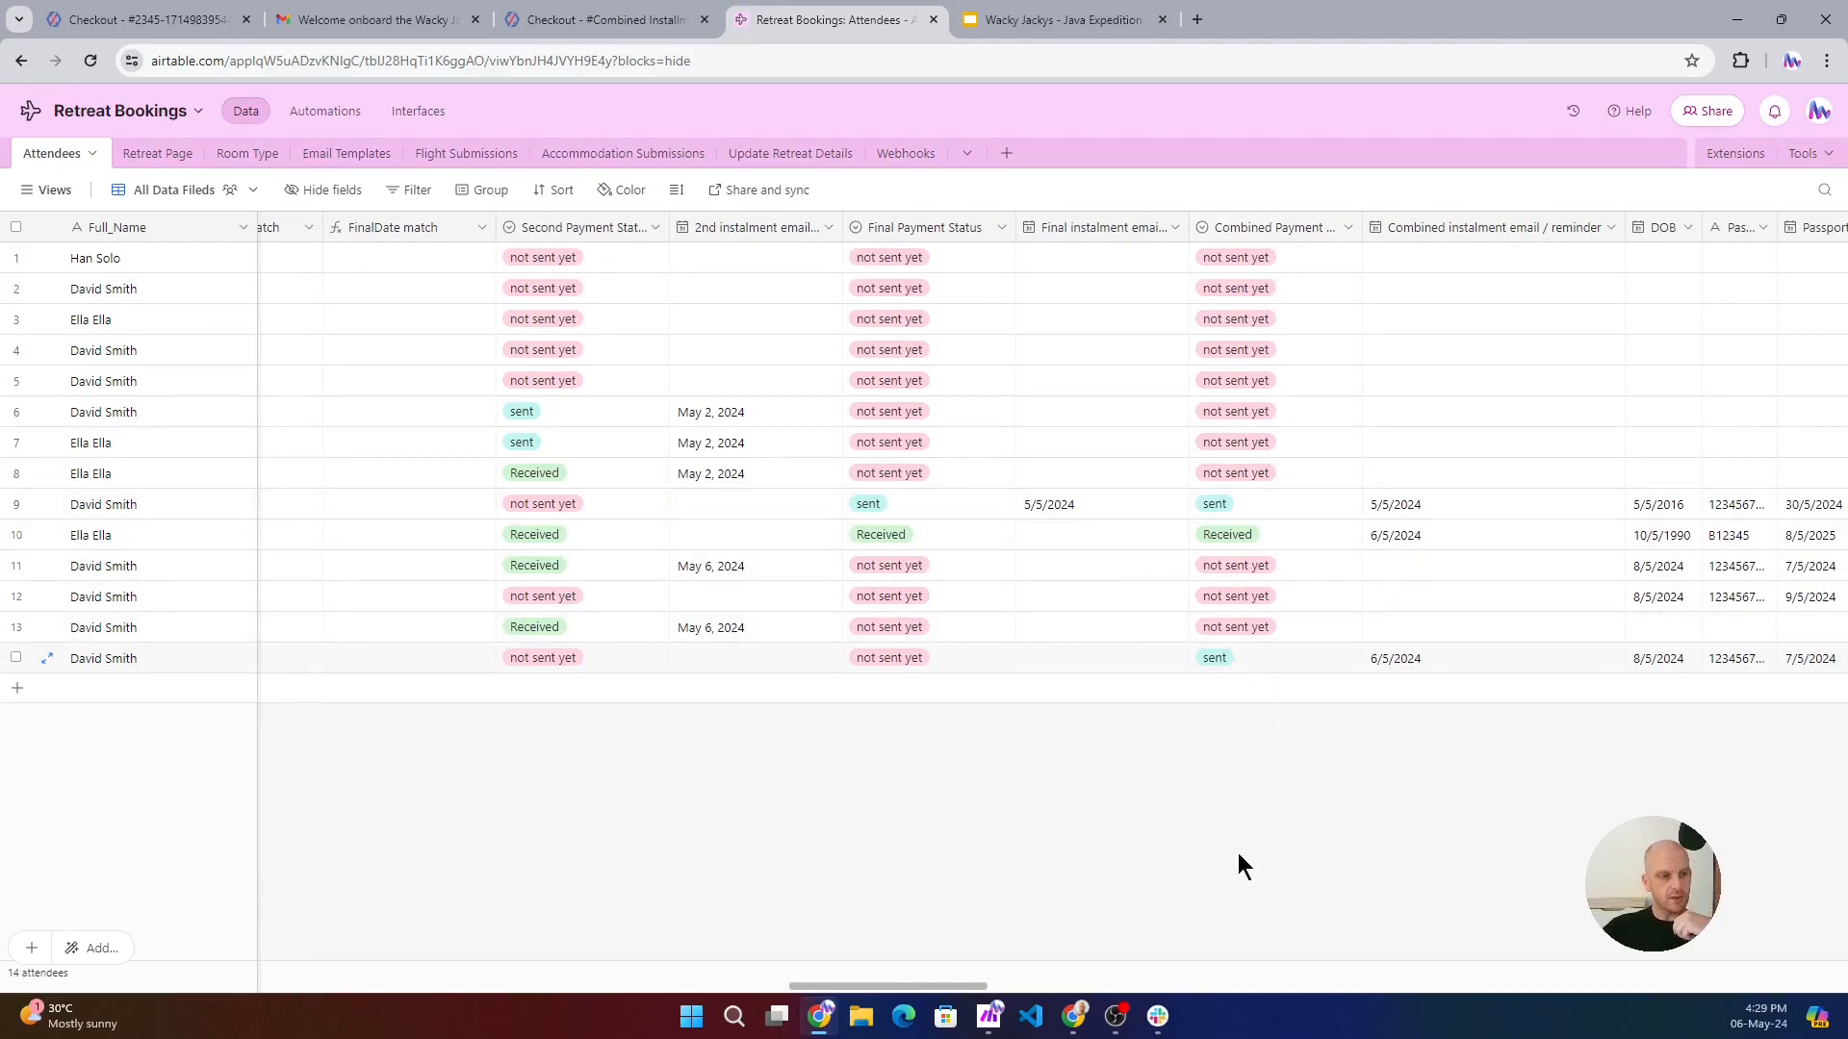
# - Pay the combined installment with the simulated credit card, enter the purchase authentication code, and highlight the order description
pyautogui.click(614, 20)
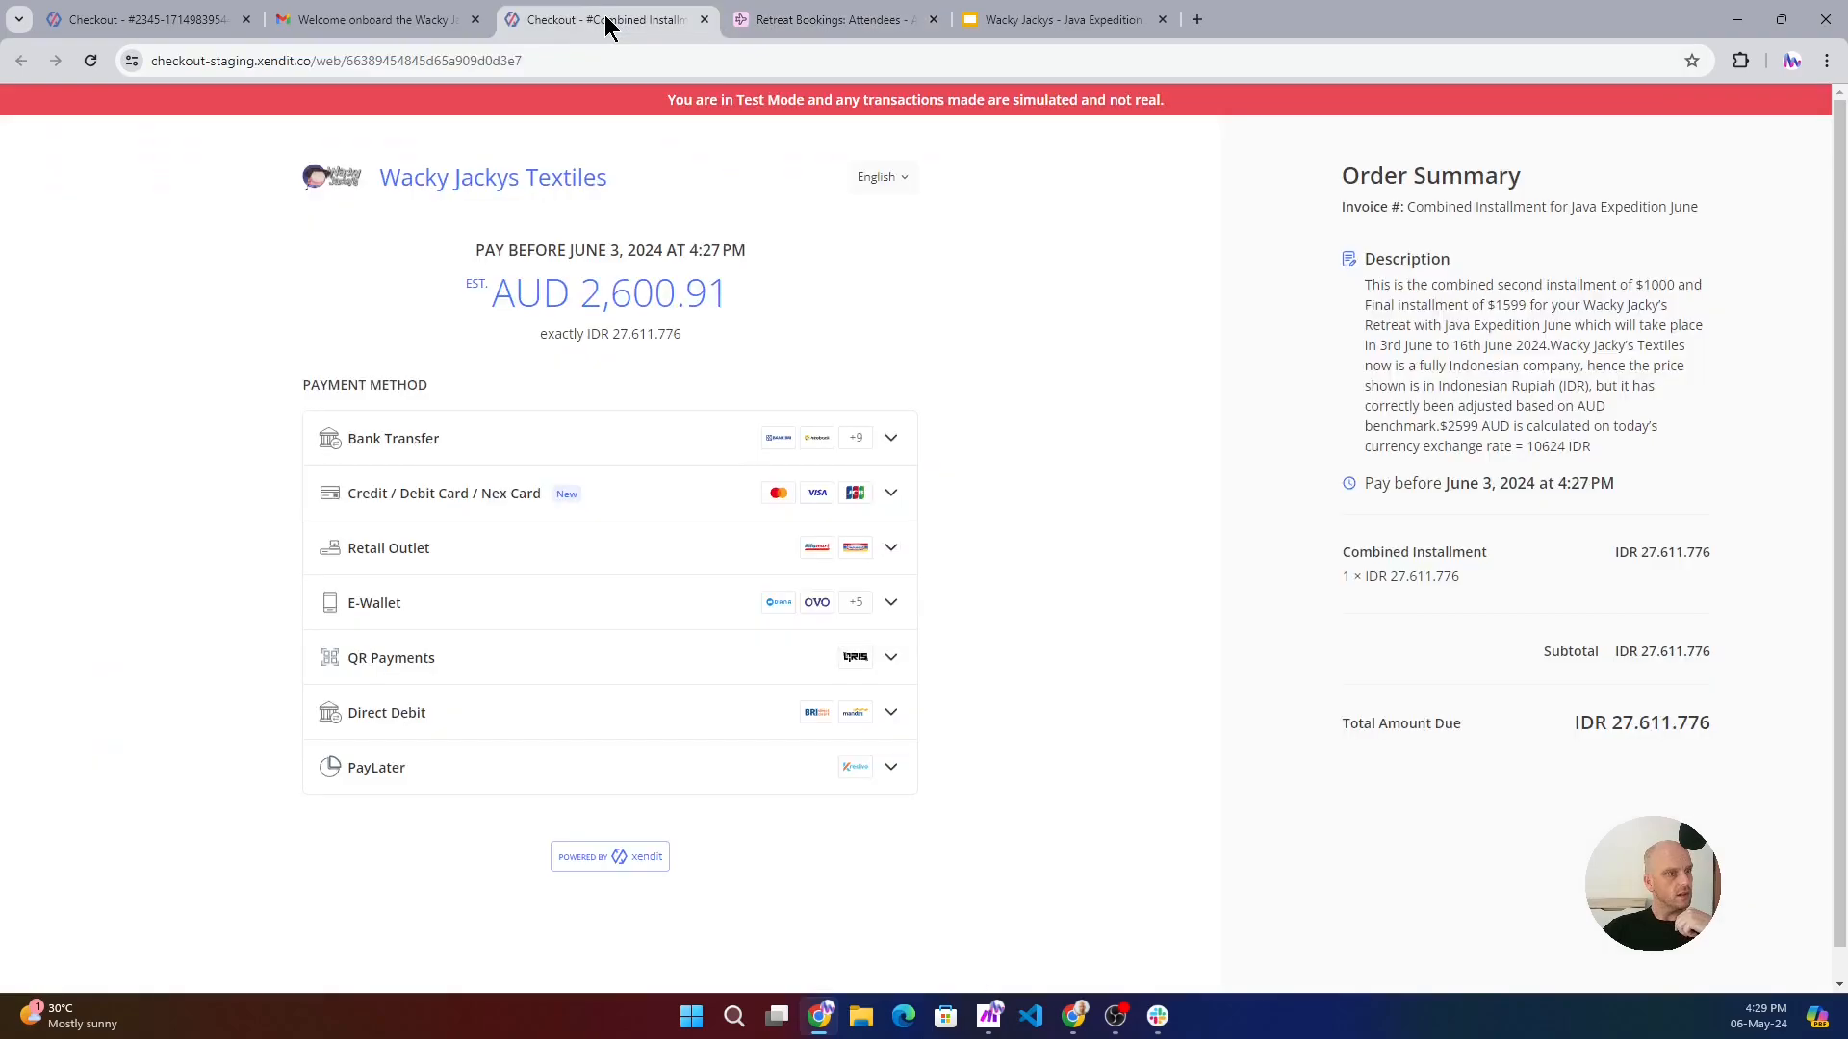
pyautogui.click(887, 495)
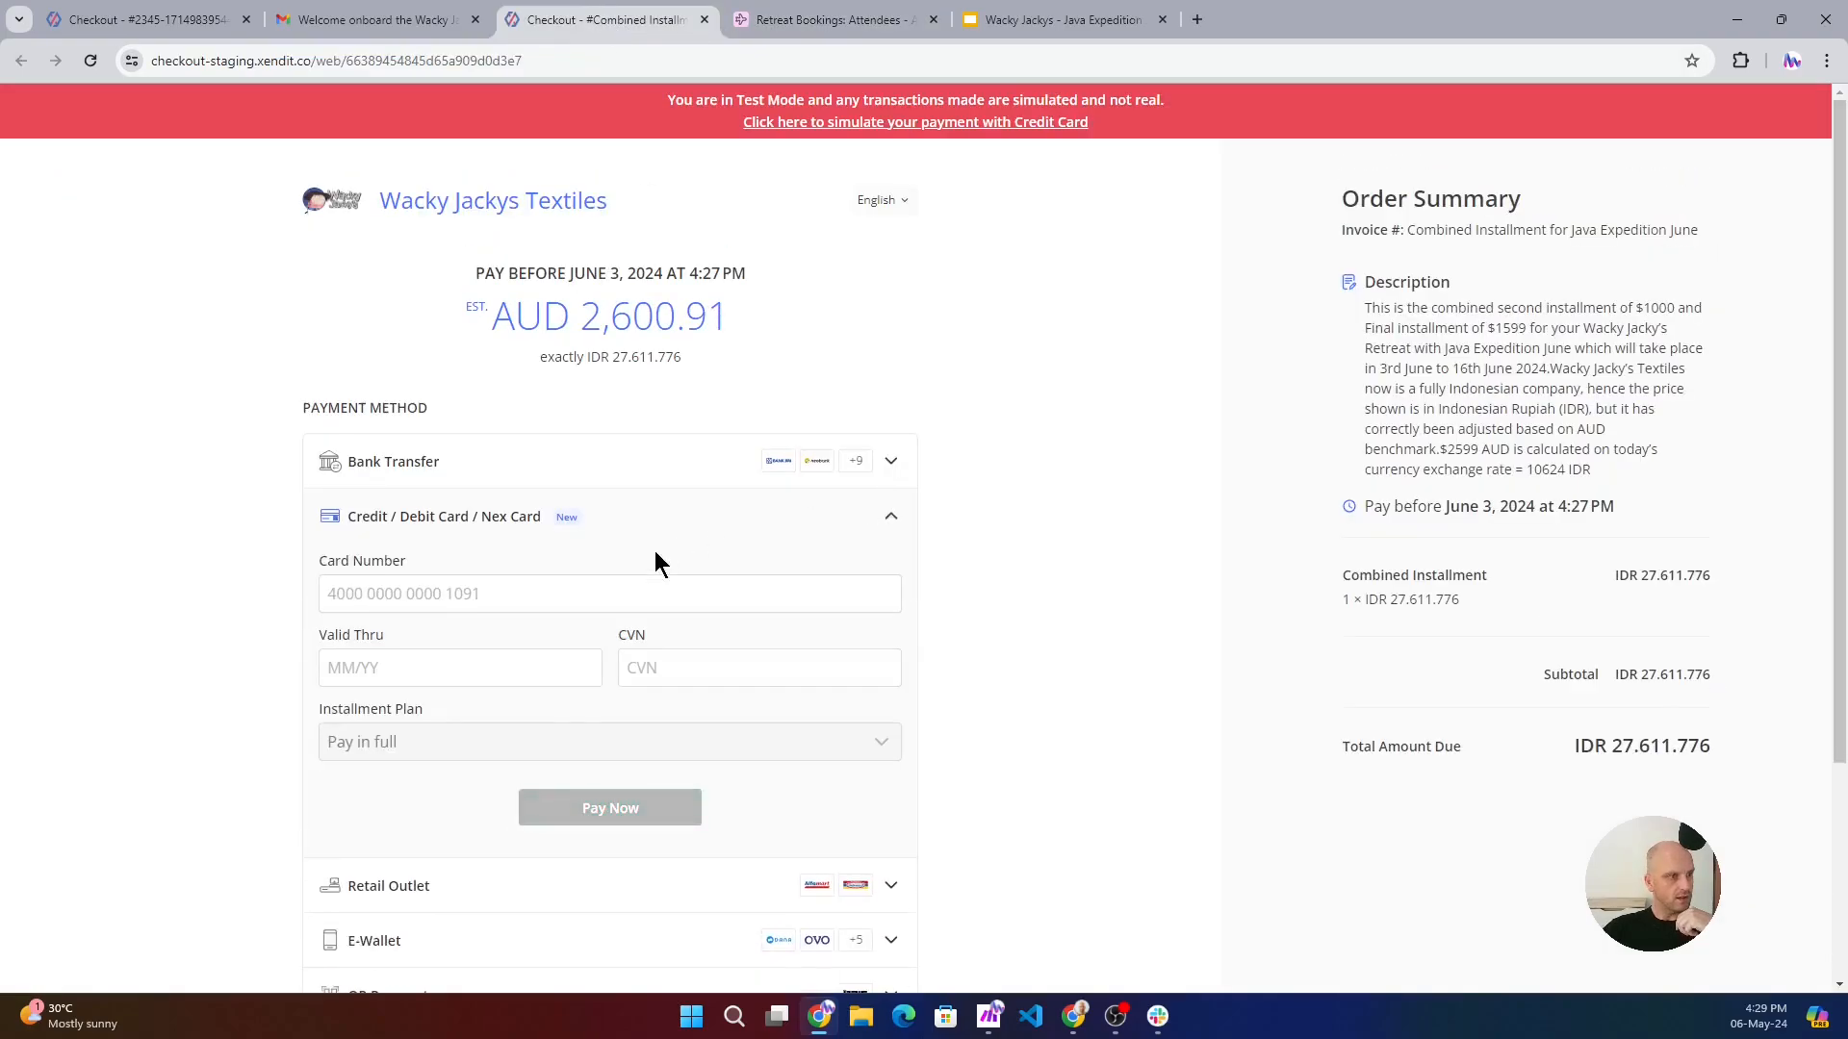
pyautogui.click(999, 122)
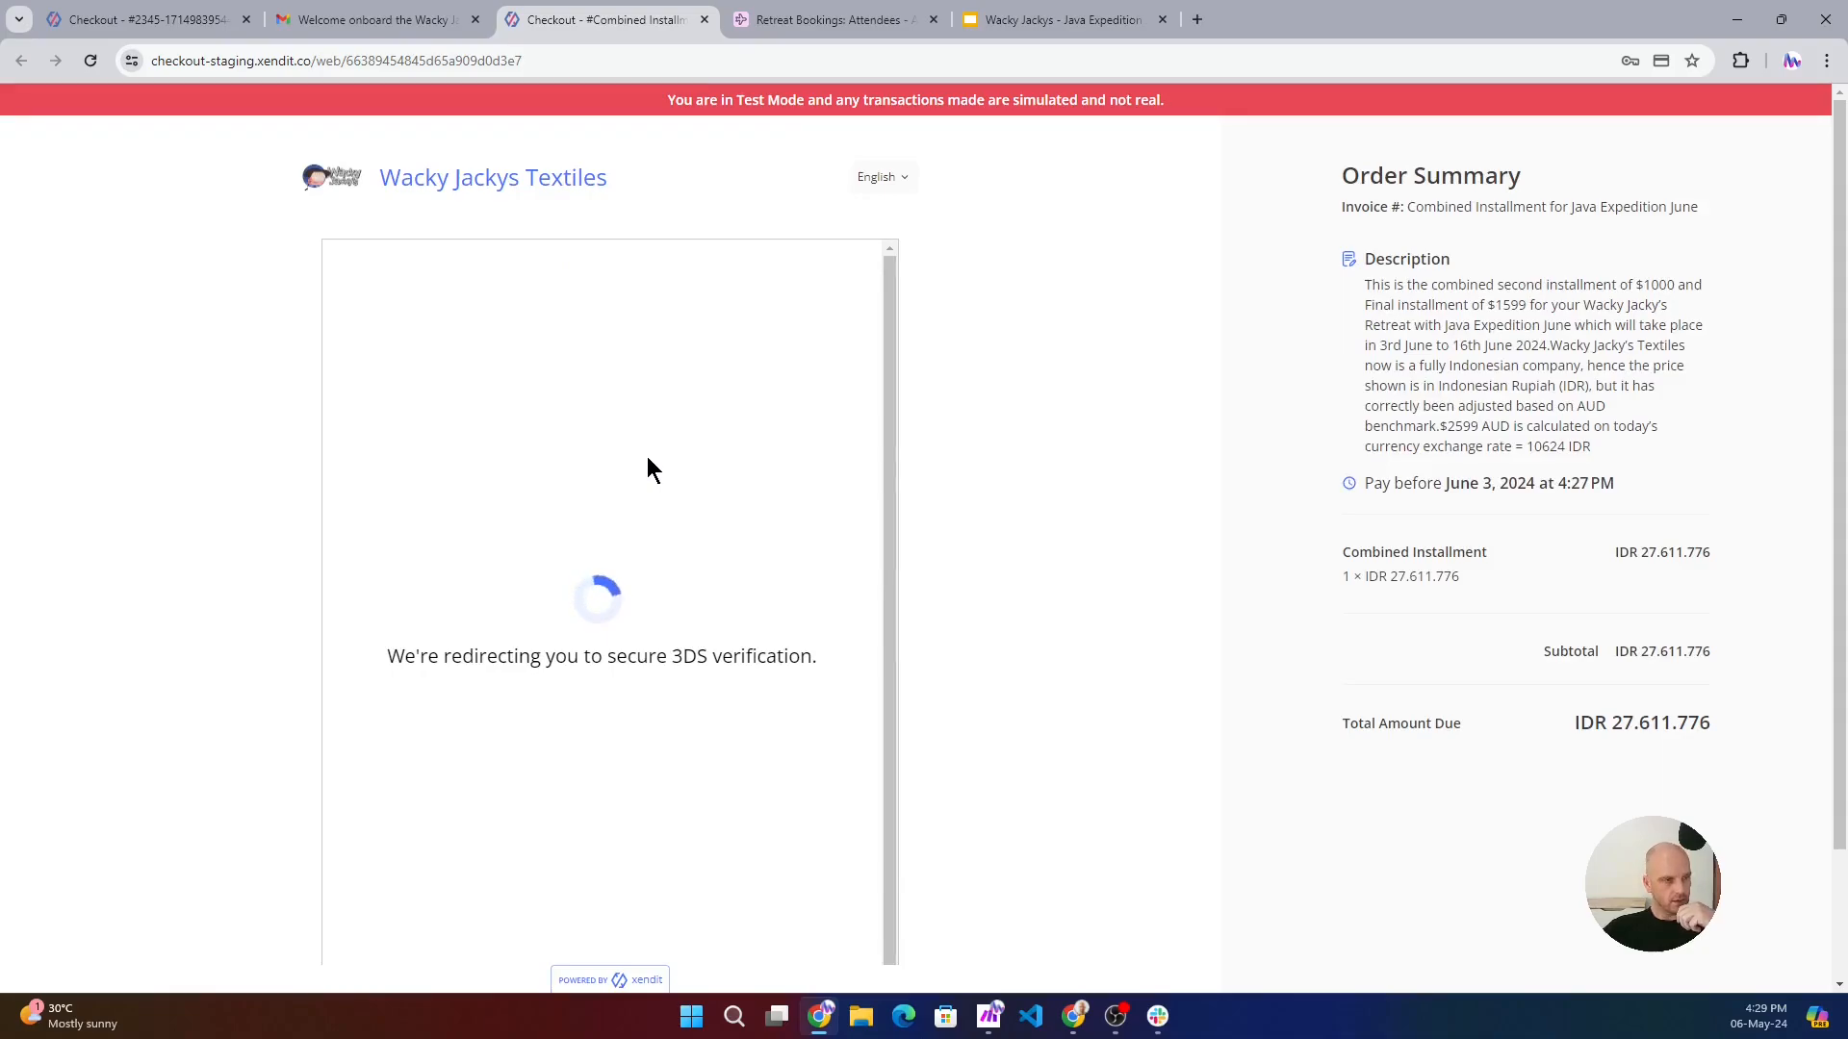
pyautogui.click(553, 604)
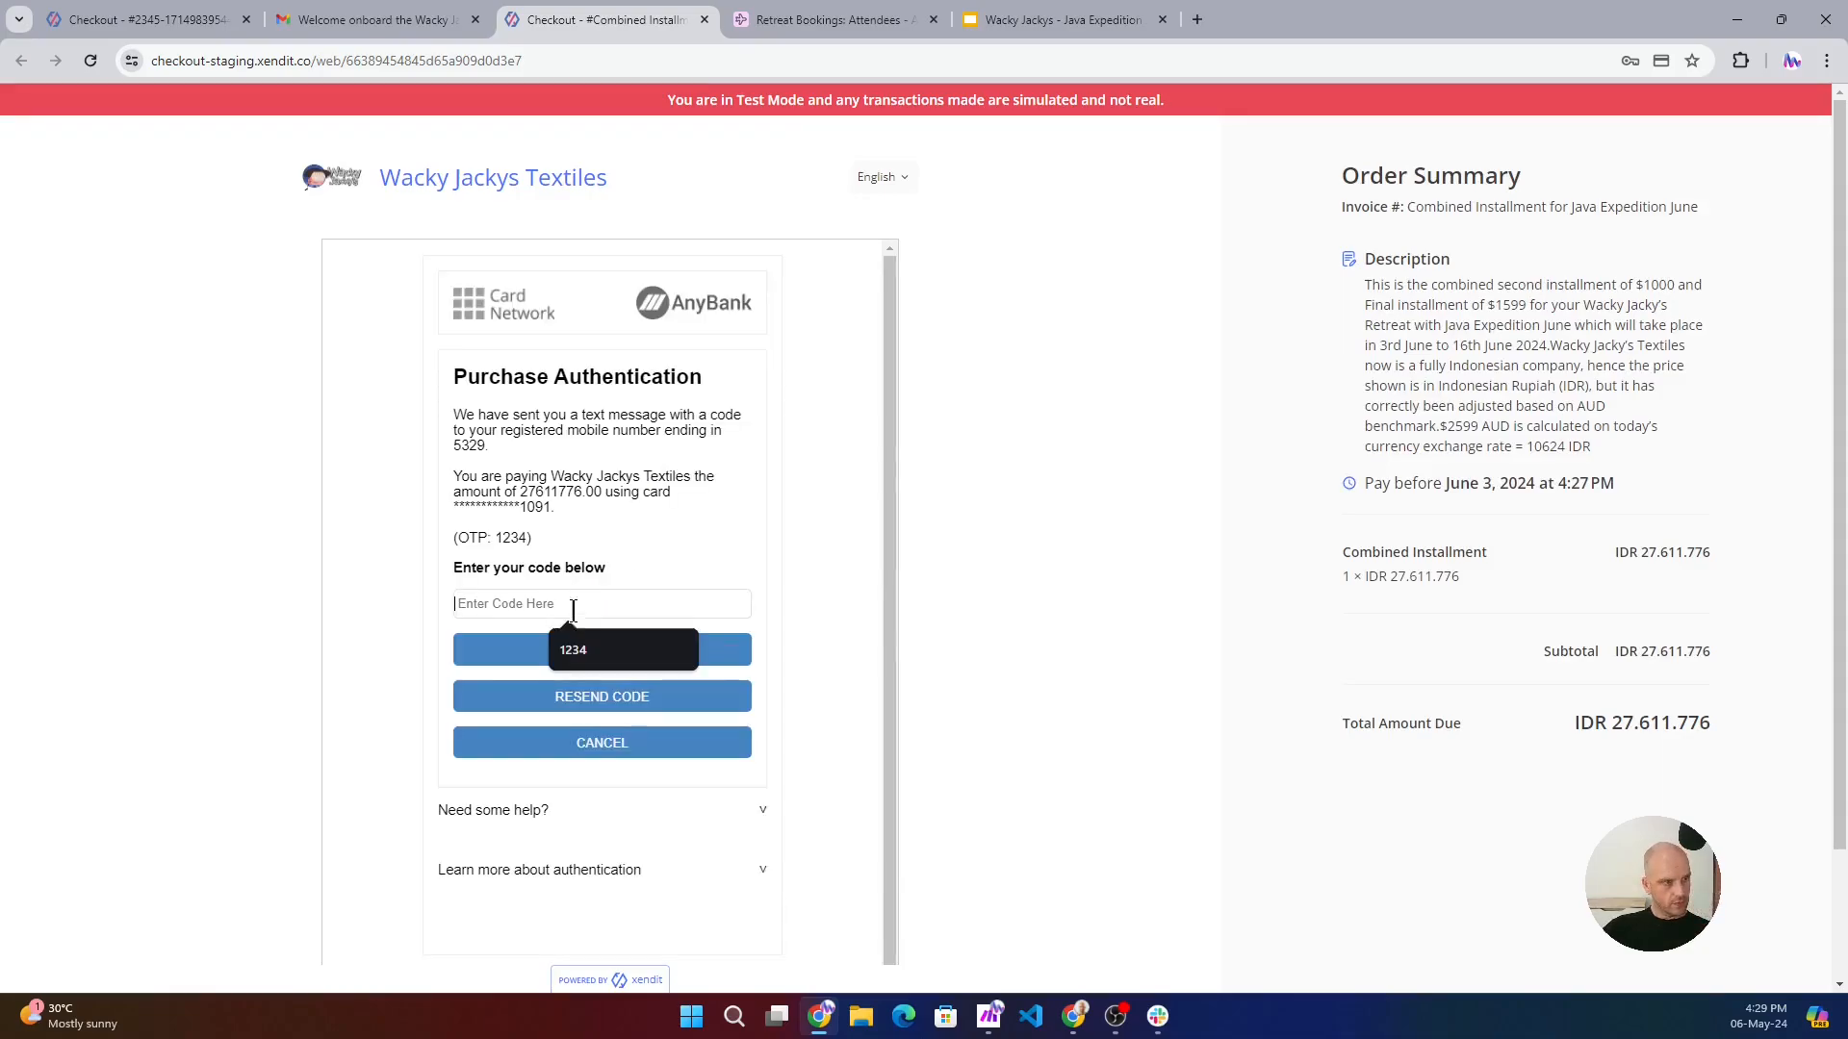
pyautogui.click(597, 649)
pyautogui.click(628, 650)
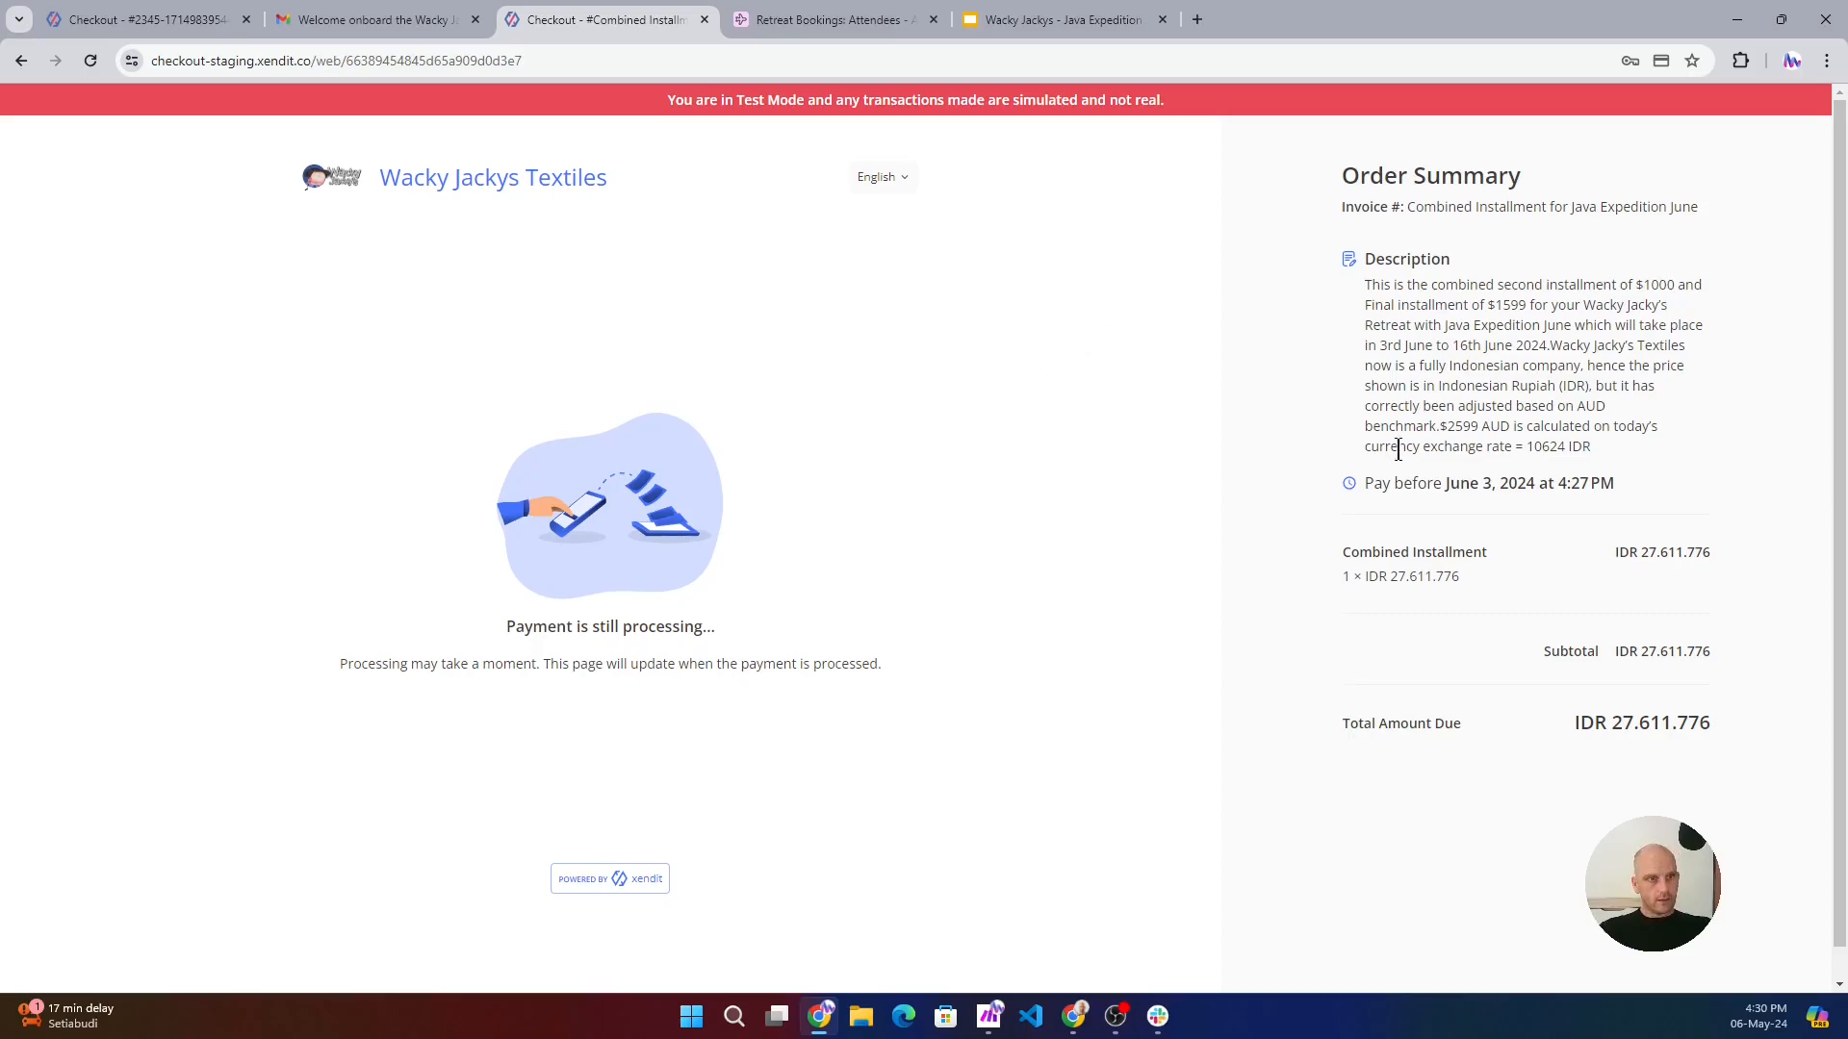
pyautogui.moveTo(1364, 289); pyautogui.dragTo(1594, 451)
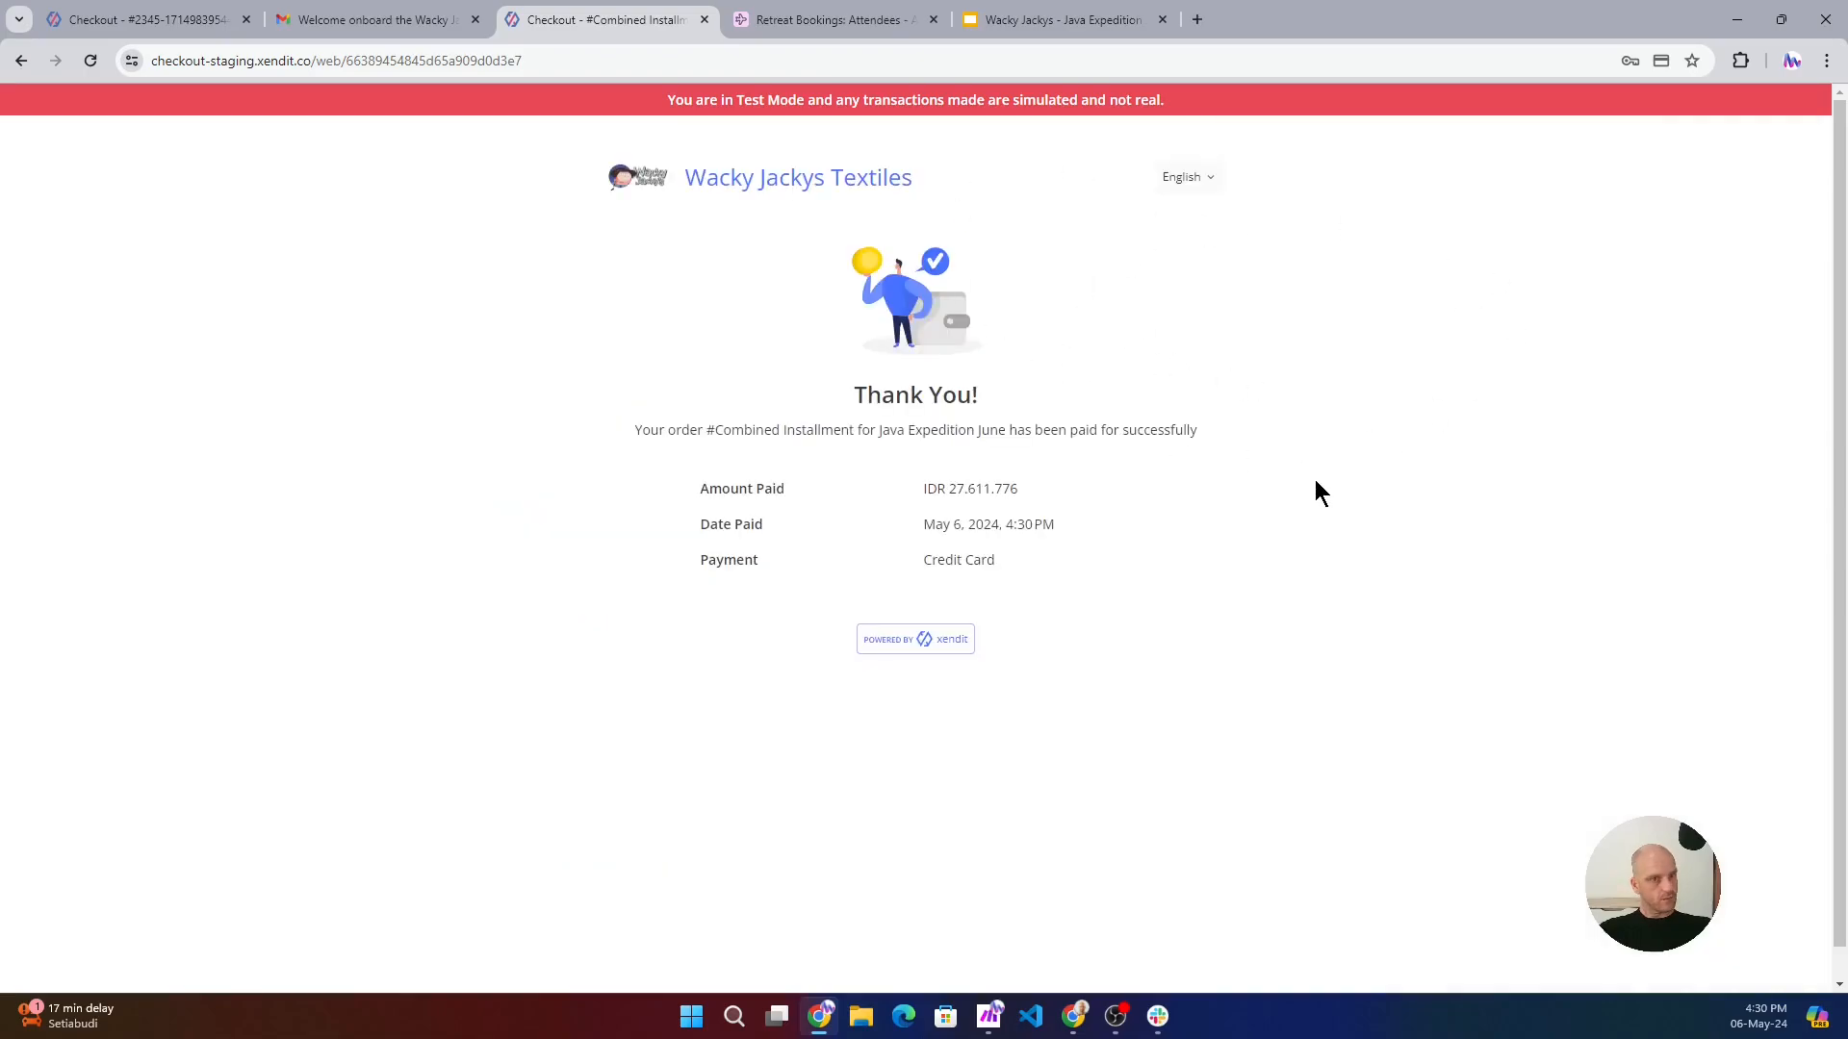
# - Open the final deposit email for the Java Expedition June retreat in Gmail and examine its attached PDF receipt
pyautogui.click(373, 22)
pyautogui.click(291, 252)
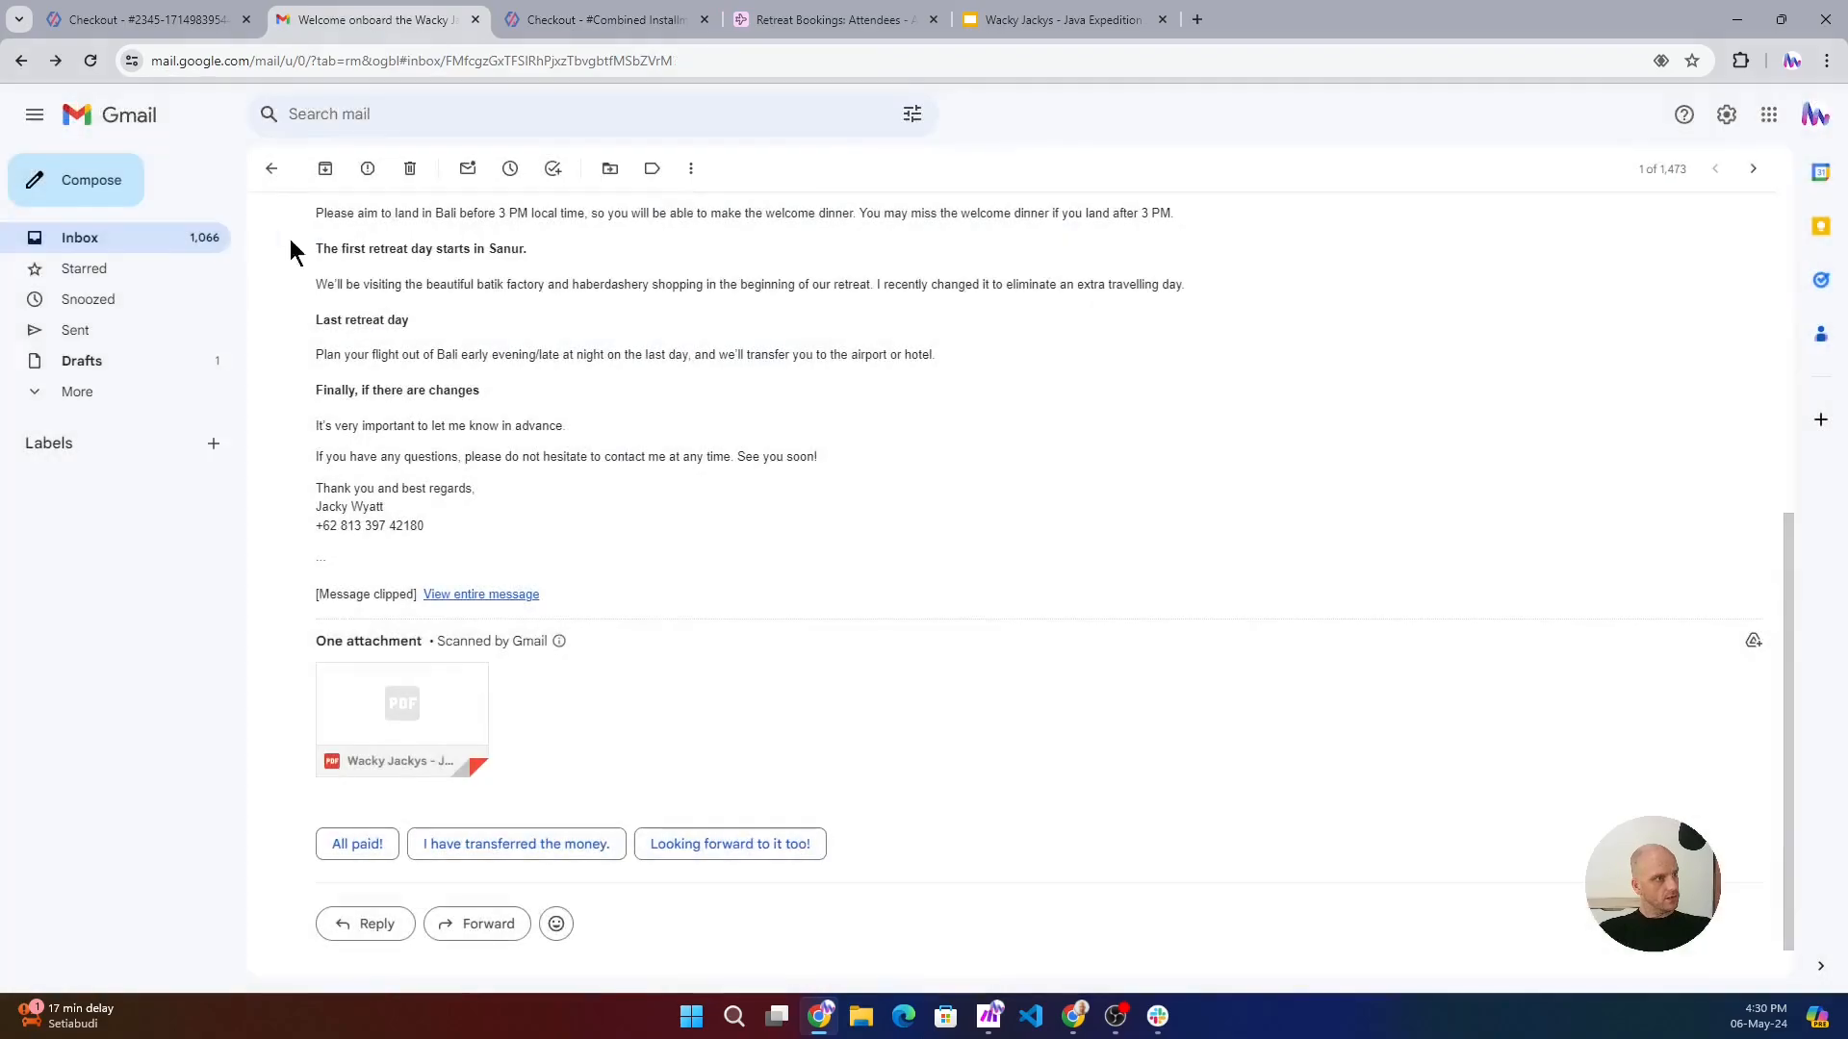
pyautogui.click(272, 169)
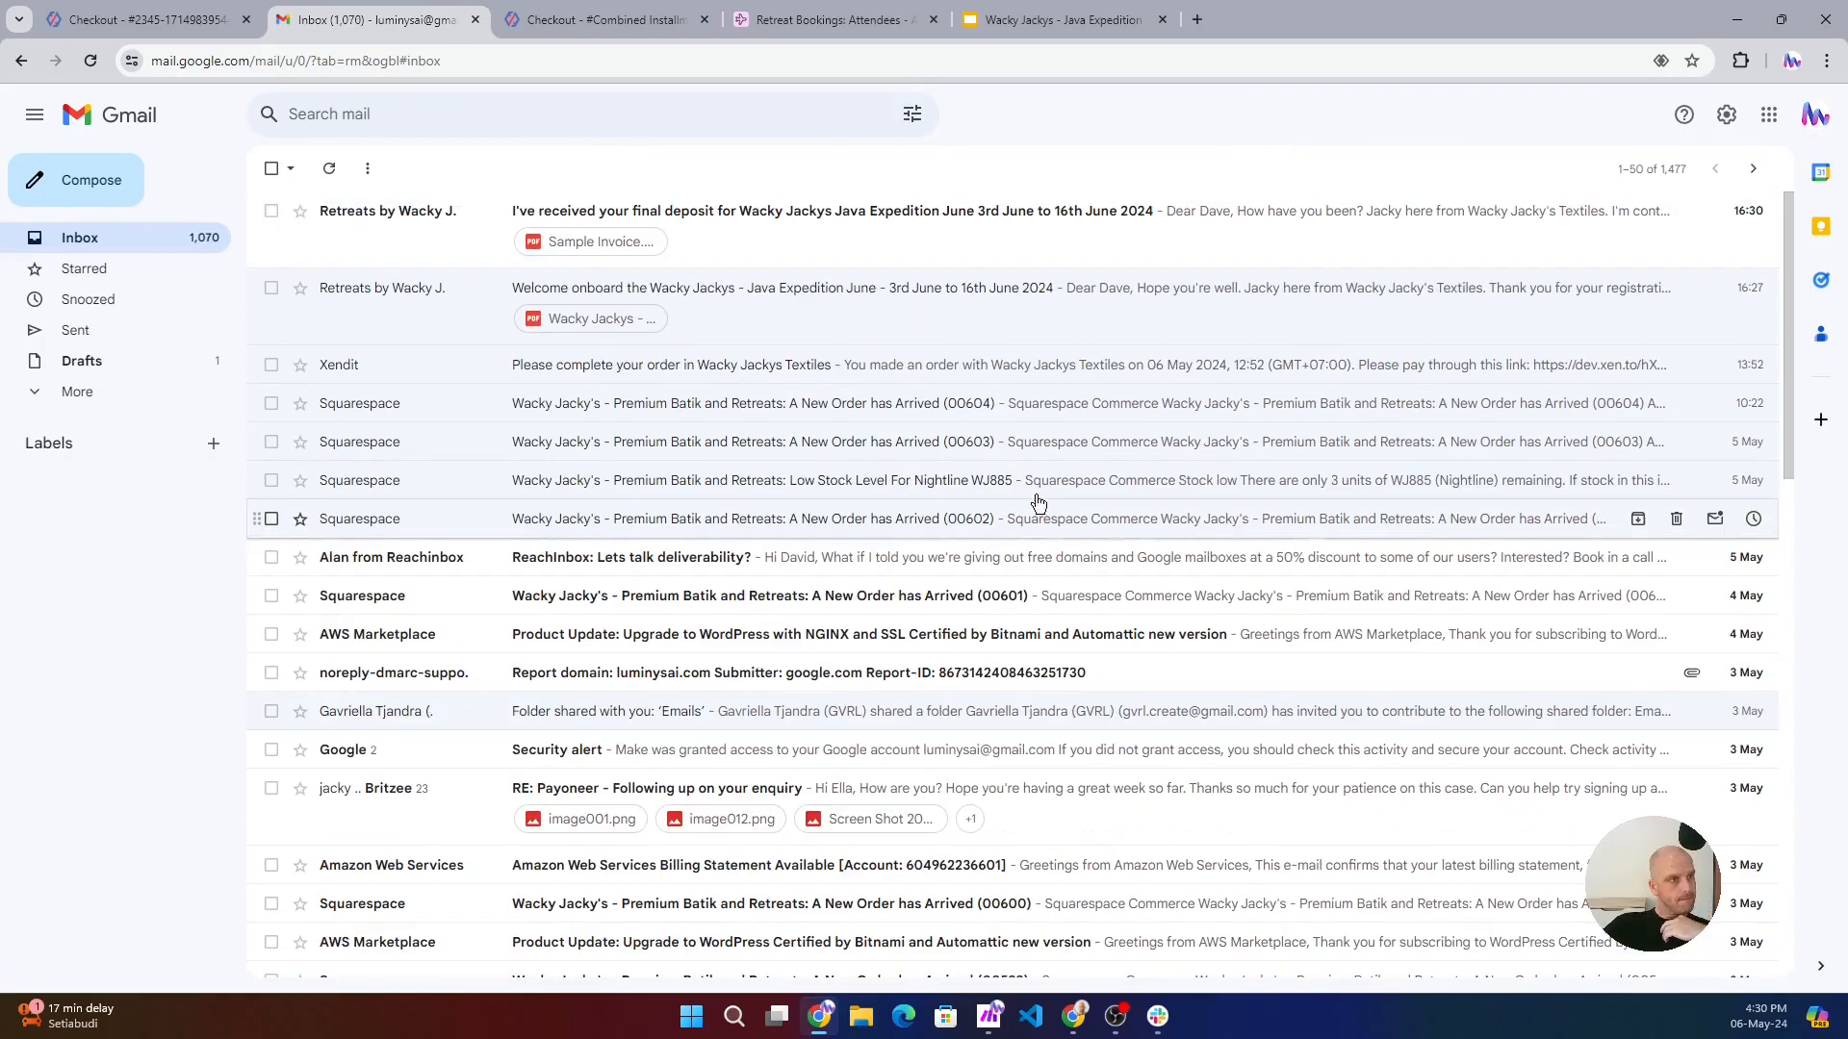
pyautogui.click(747, 220)
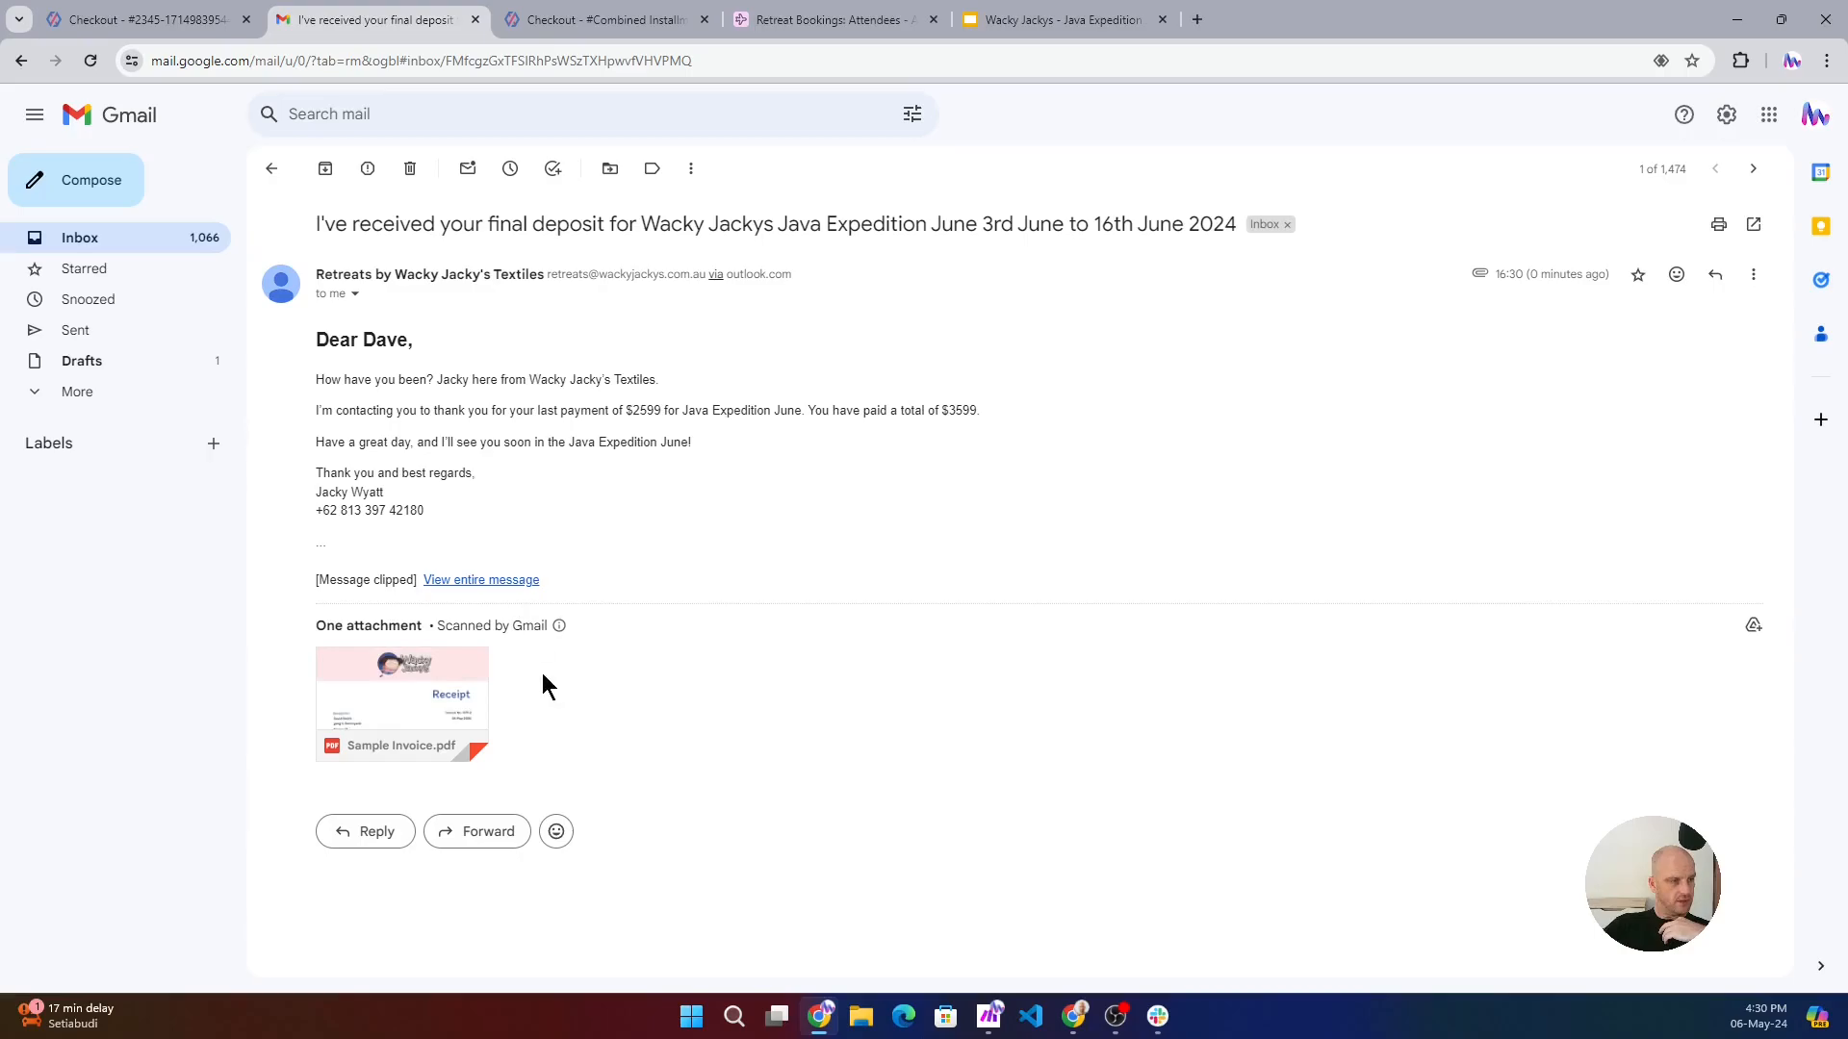
pyautogui.click(395, 697)
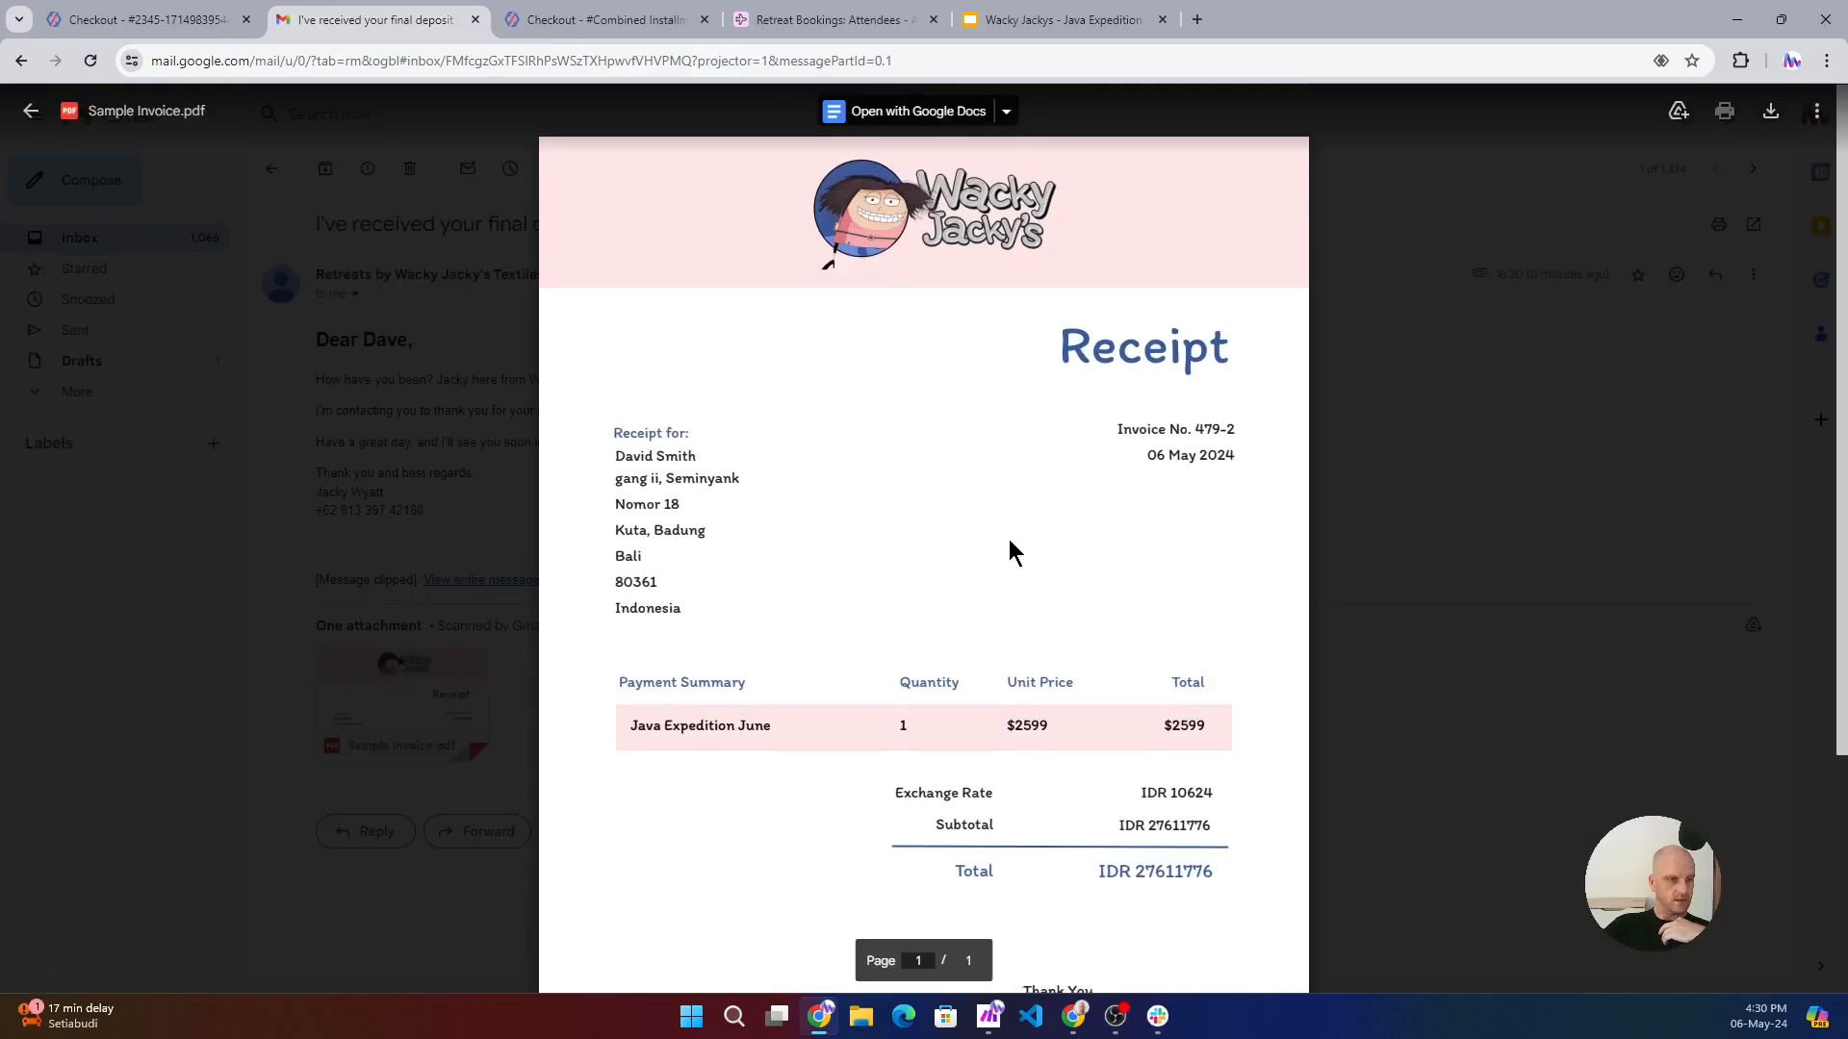
pyautogui.scroll(-3, 1009, 539)
pyautogui.scroll(3, 1007, 527)
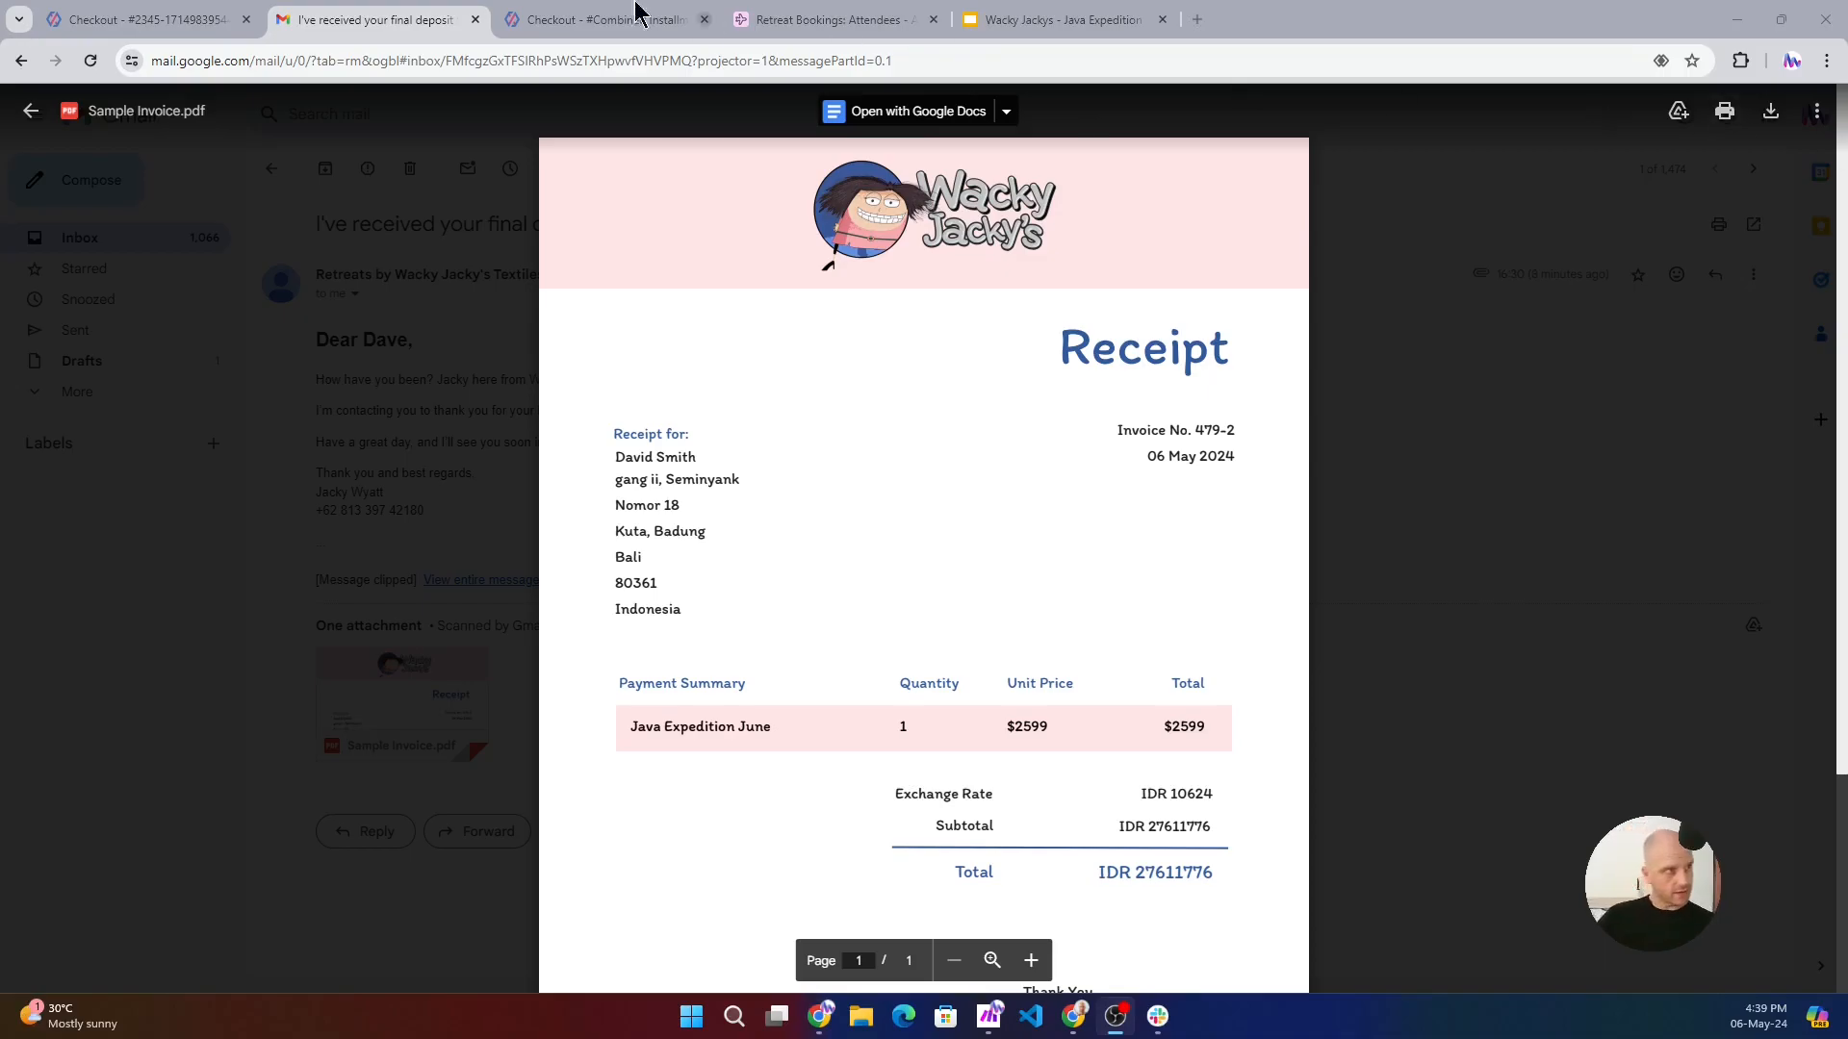
# - Return to the Airtable Attendees table and check the last attendee's combined payment status and booked retreat
pyautogui.click(807, 29)
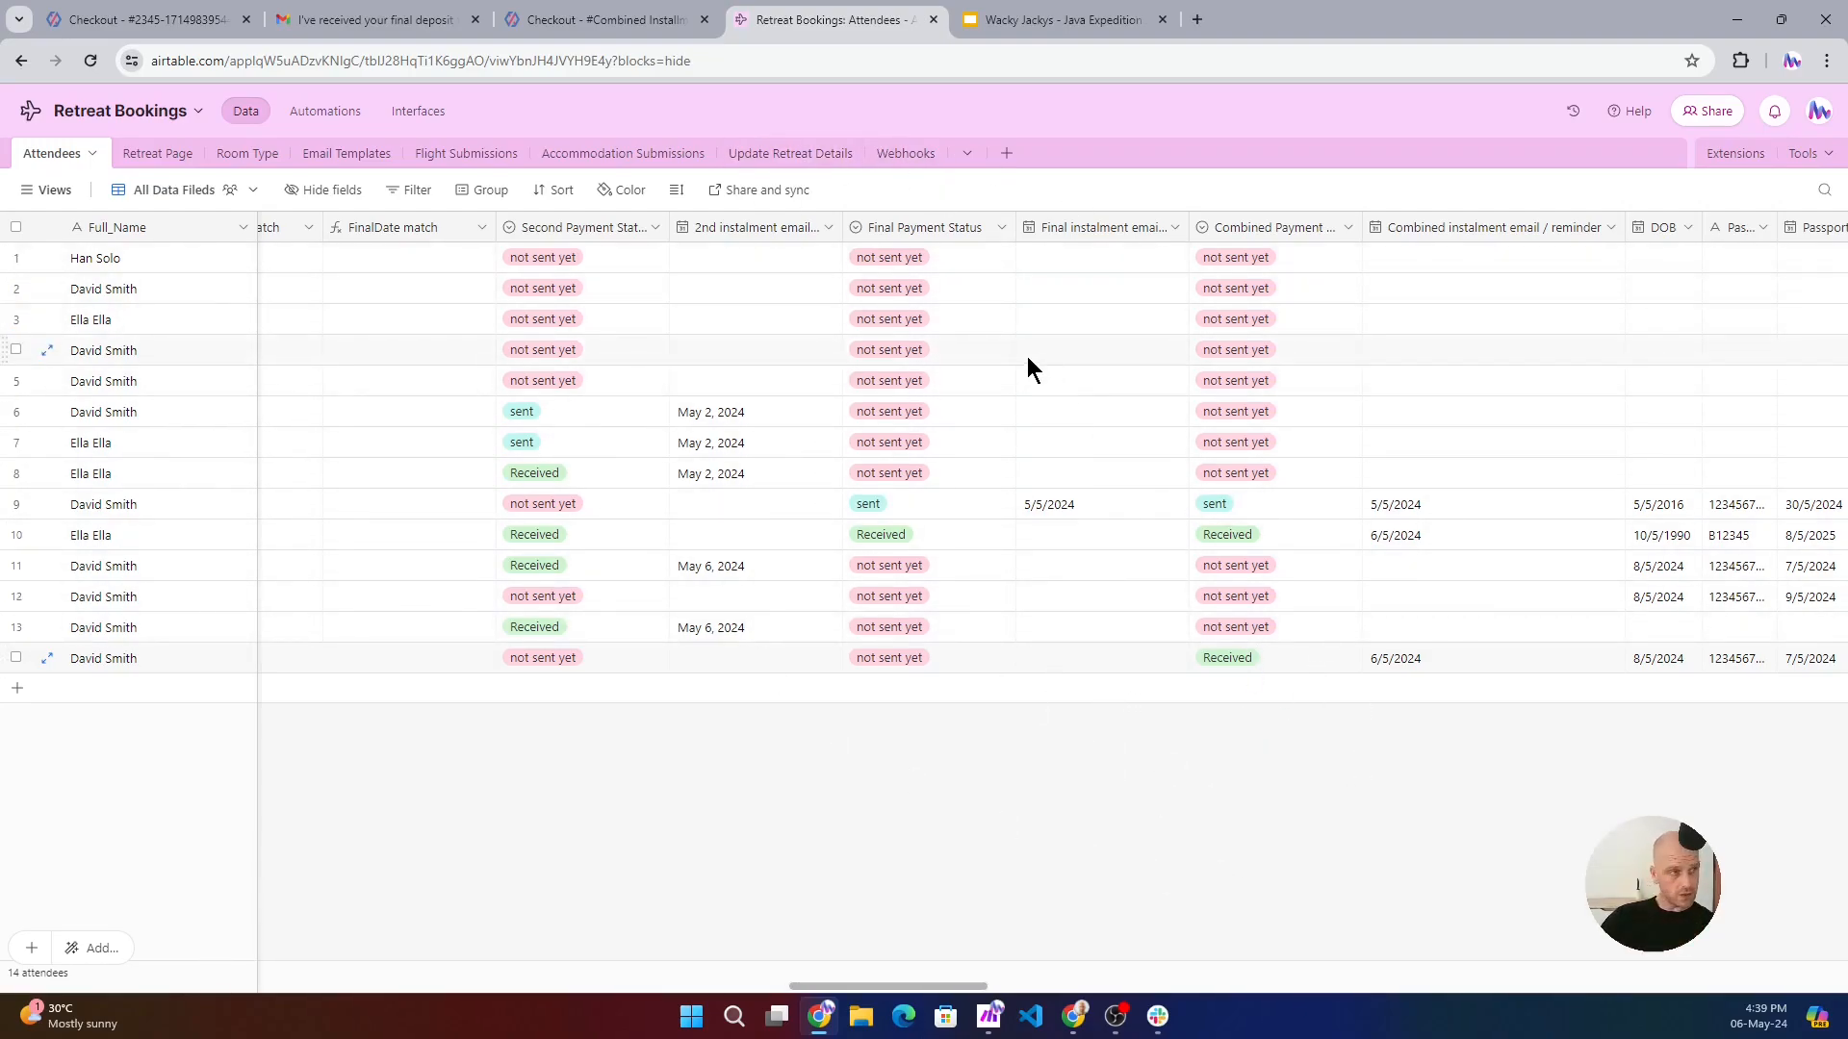
pyautogui.click(415, 113)
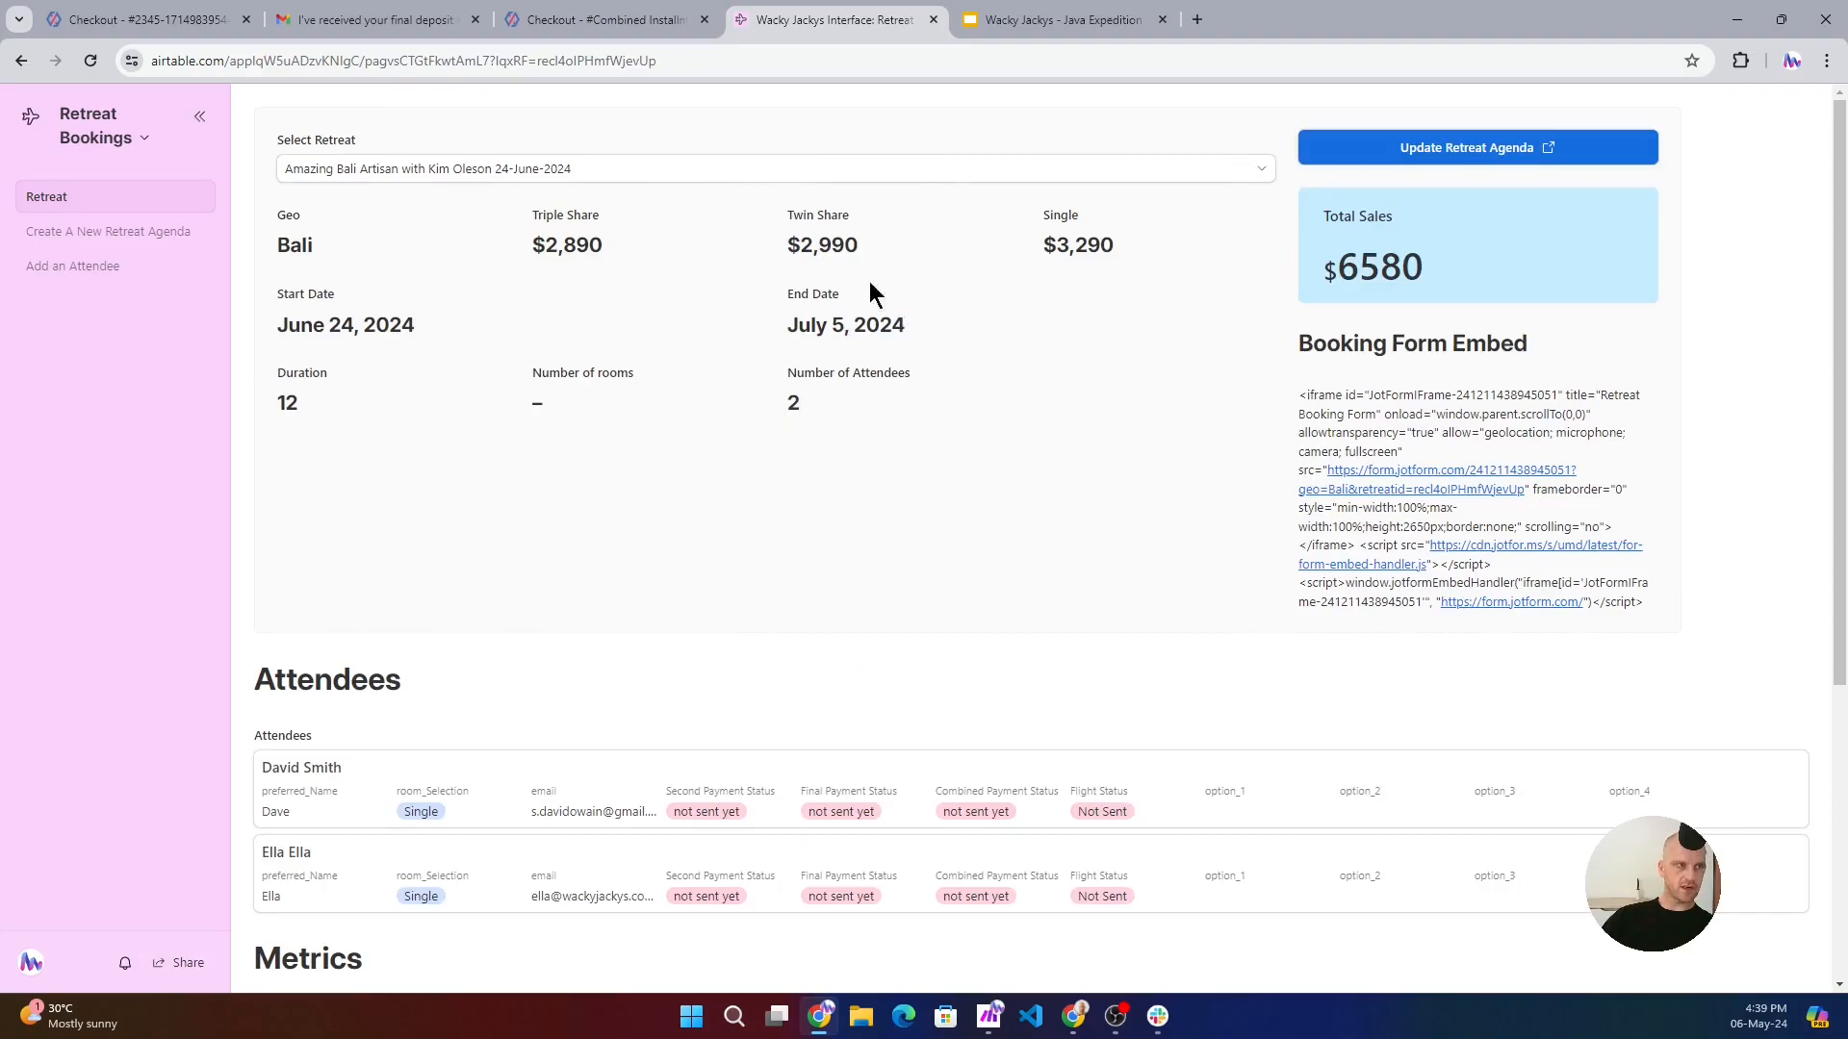
pyautogui.click(20, 60)
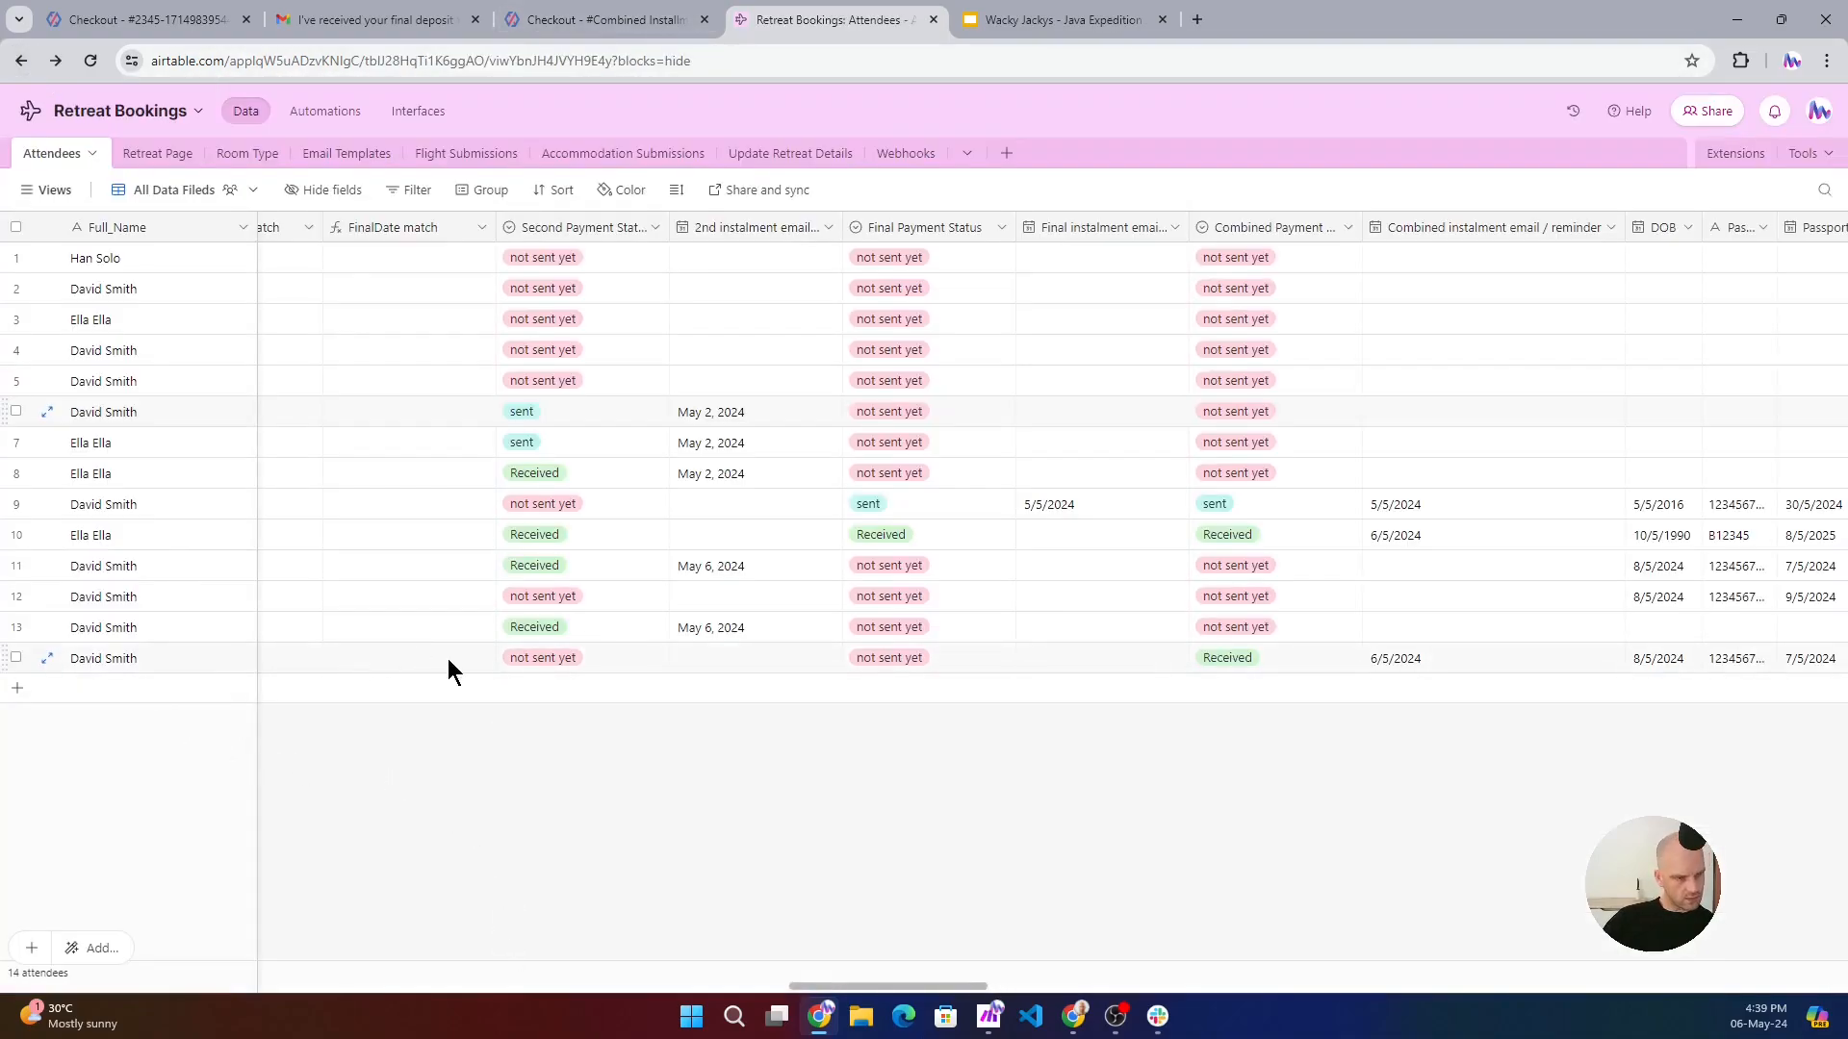
pyautogui.hscroll(-20, 447, 658)
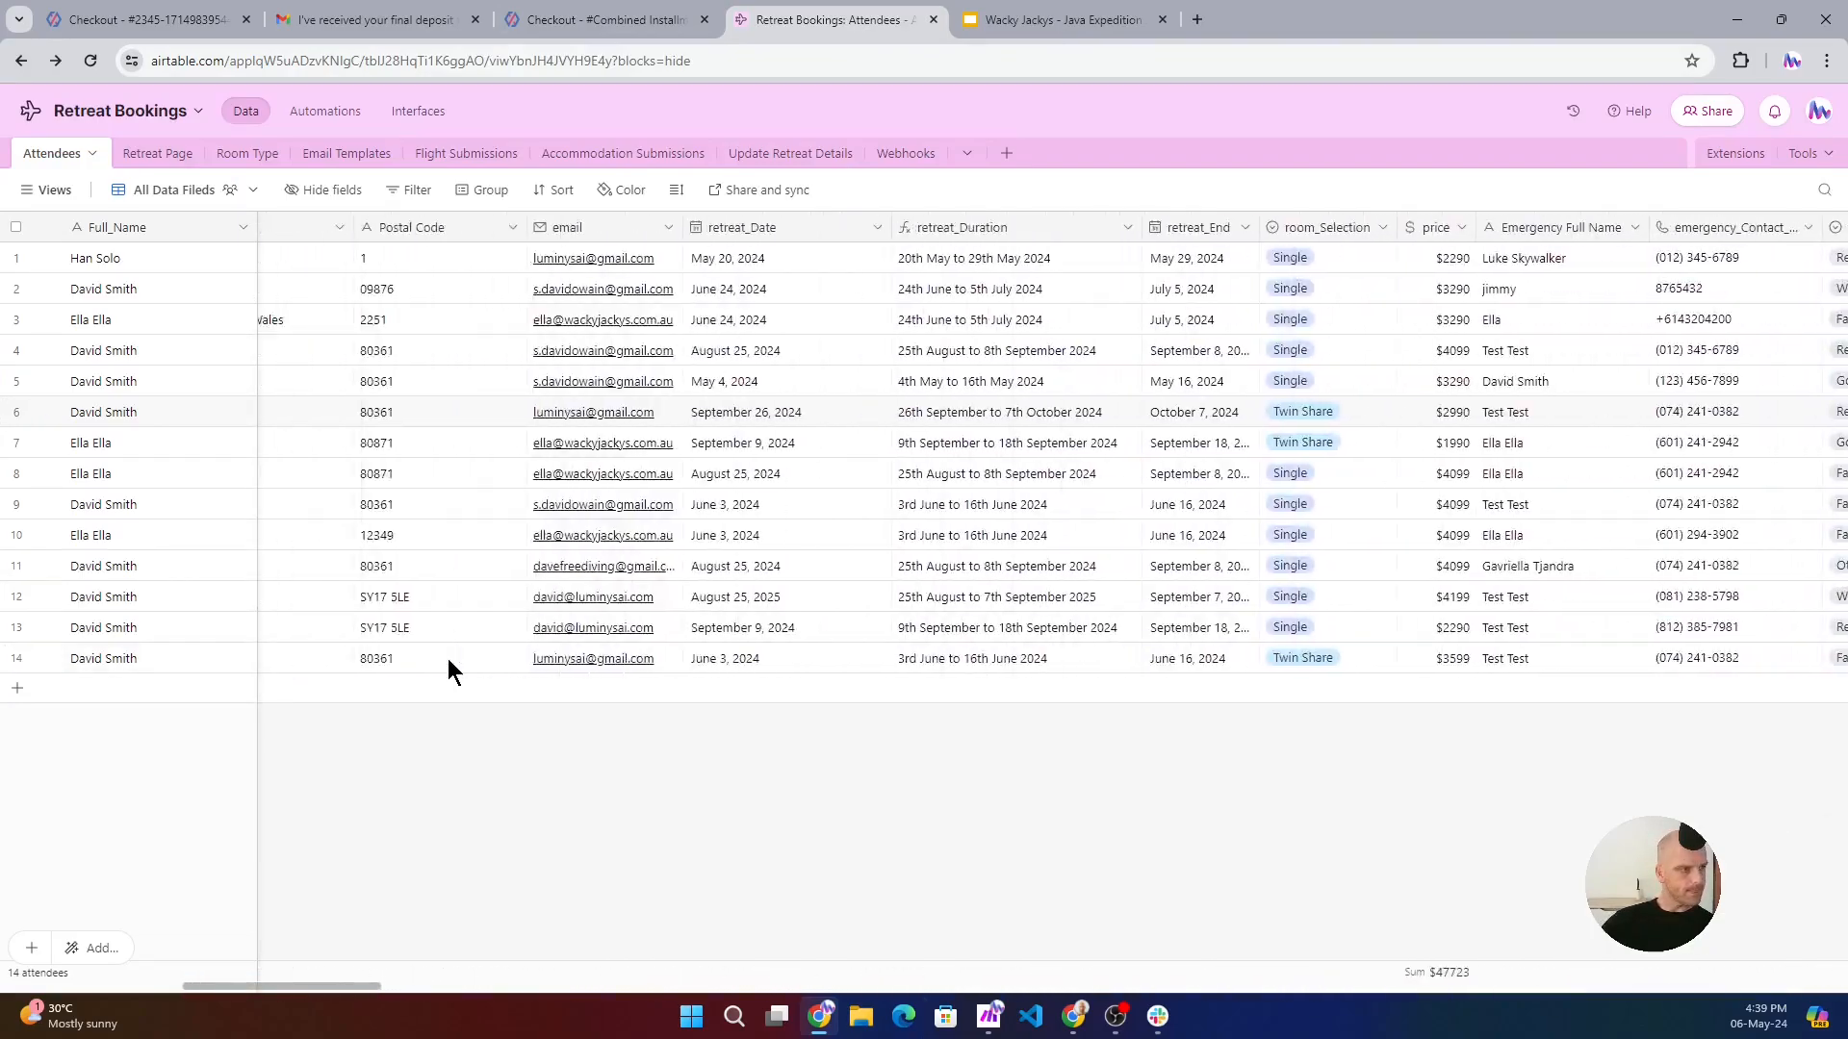
pyautogui.hscroll(-10, 448, 658)
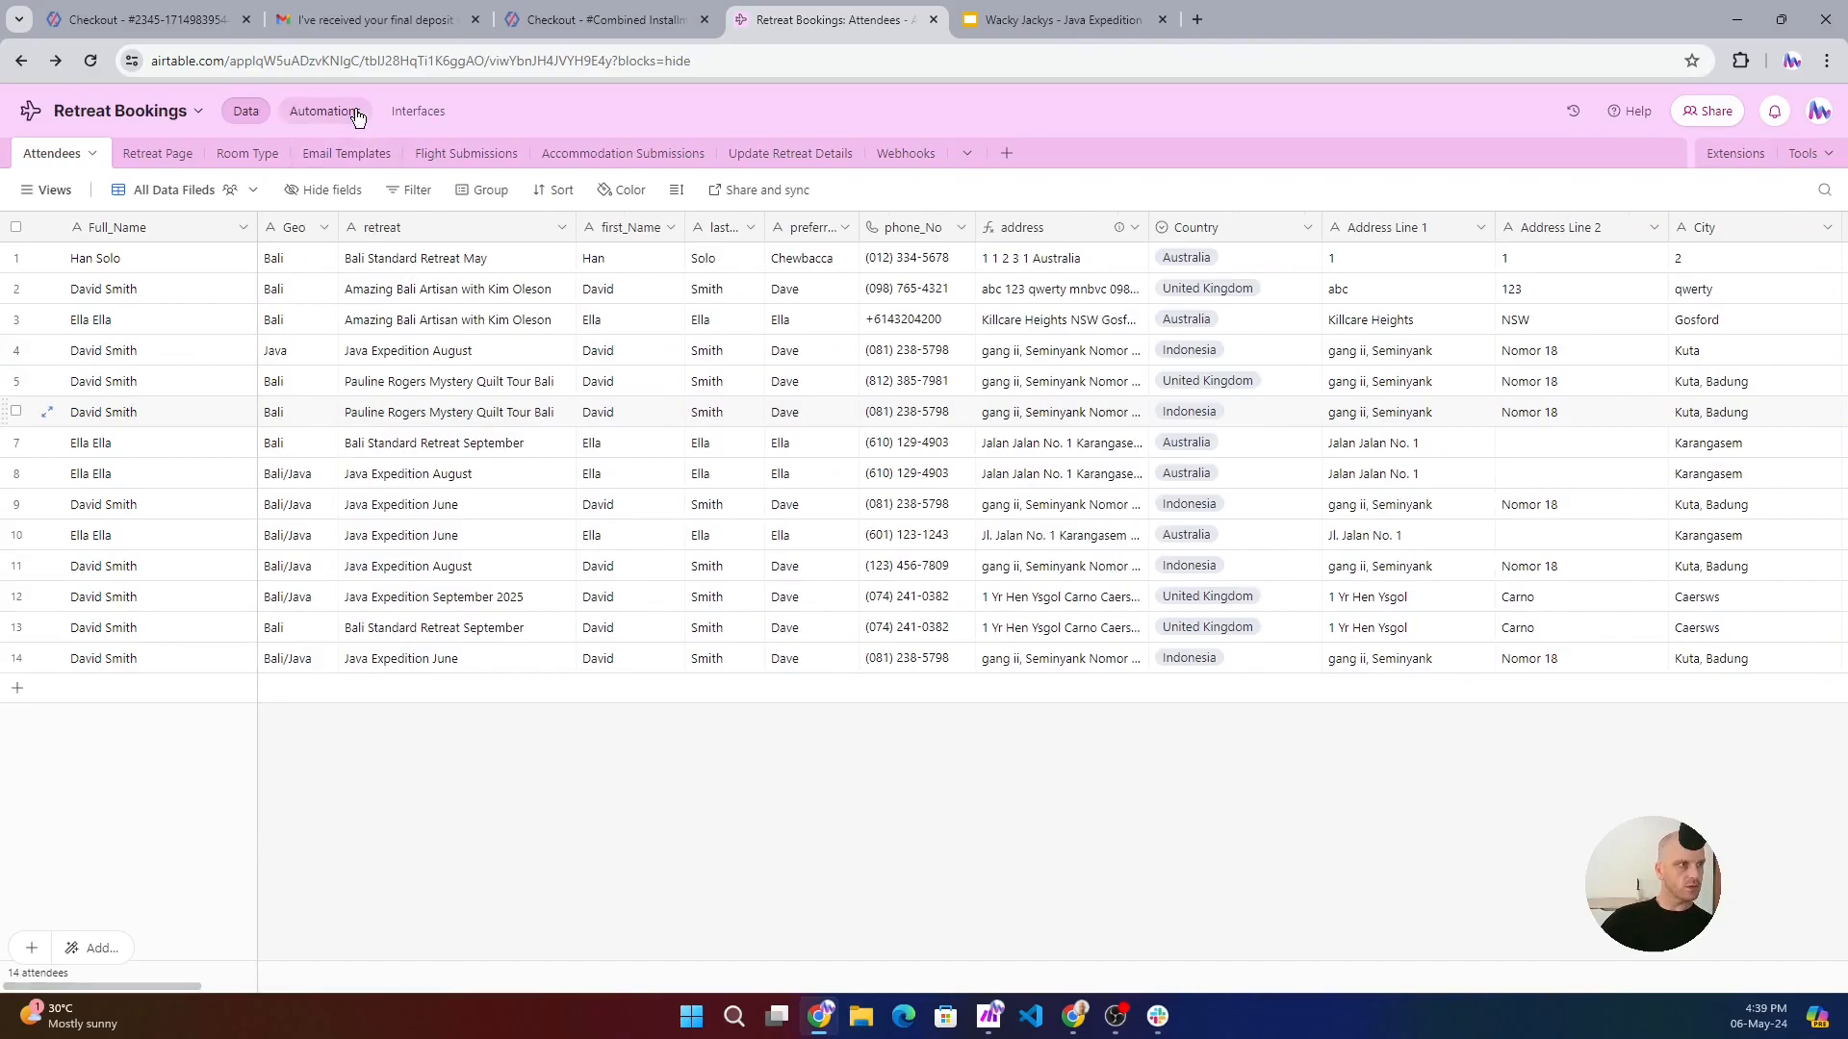
# - Open the Retreat interface and select the Java Expedition June 03-June-2024 retreat
pyautogui.click(415, 112)
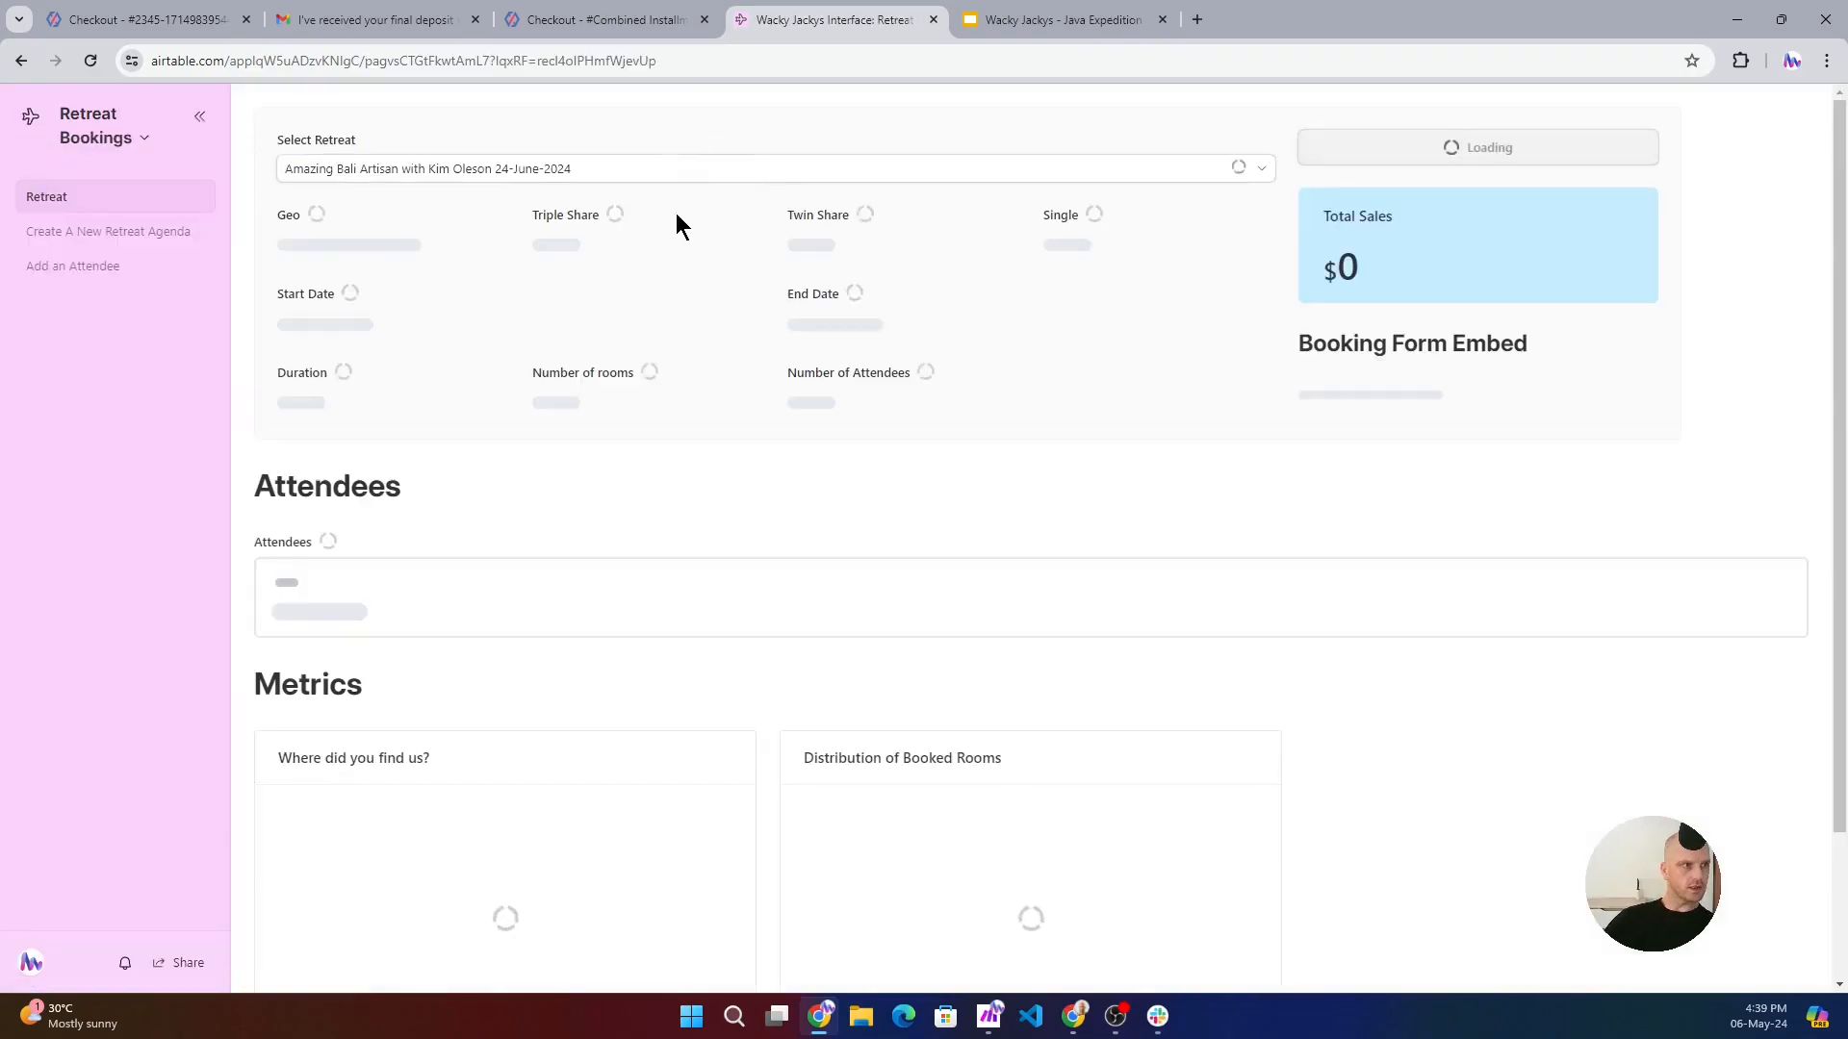
pyautogui.click(934, 173)
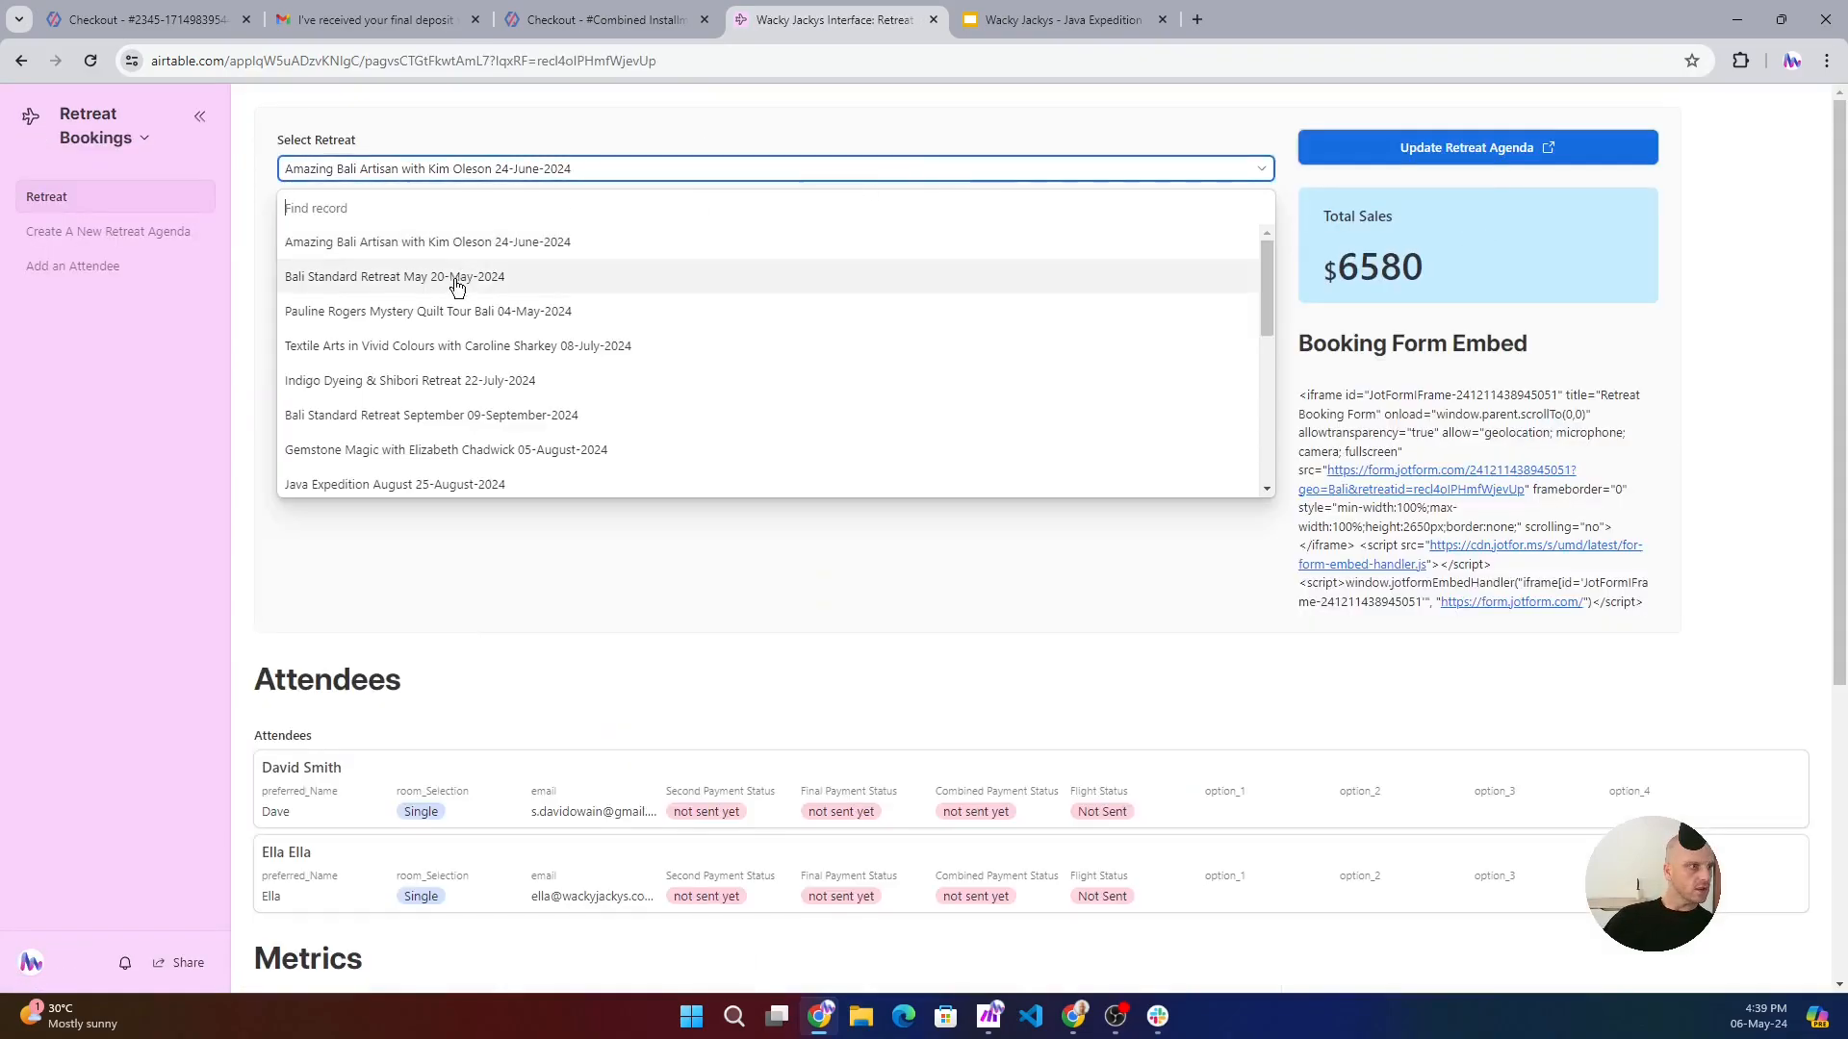
pyautogui.scroll(-3, 405, 477)
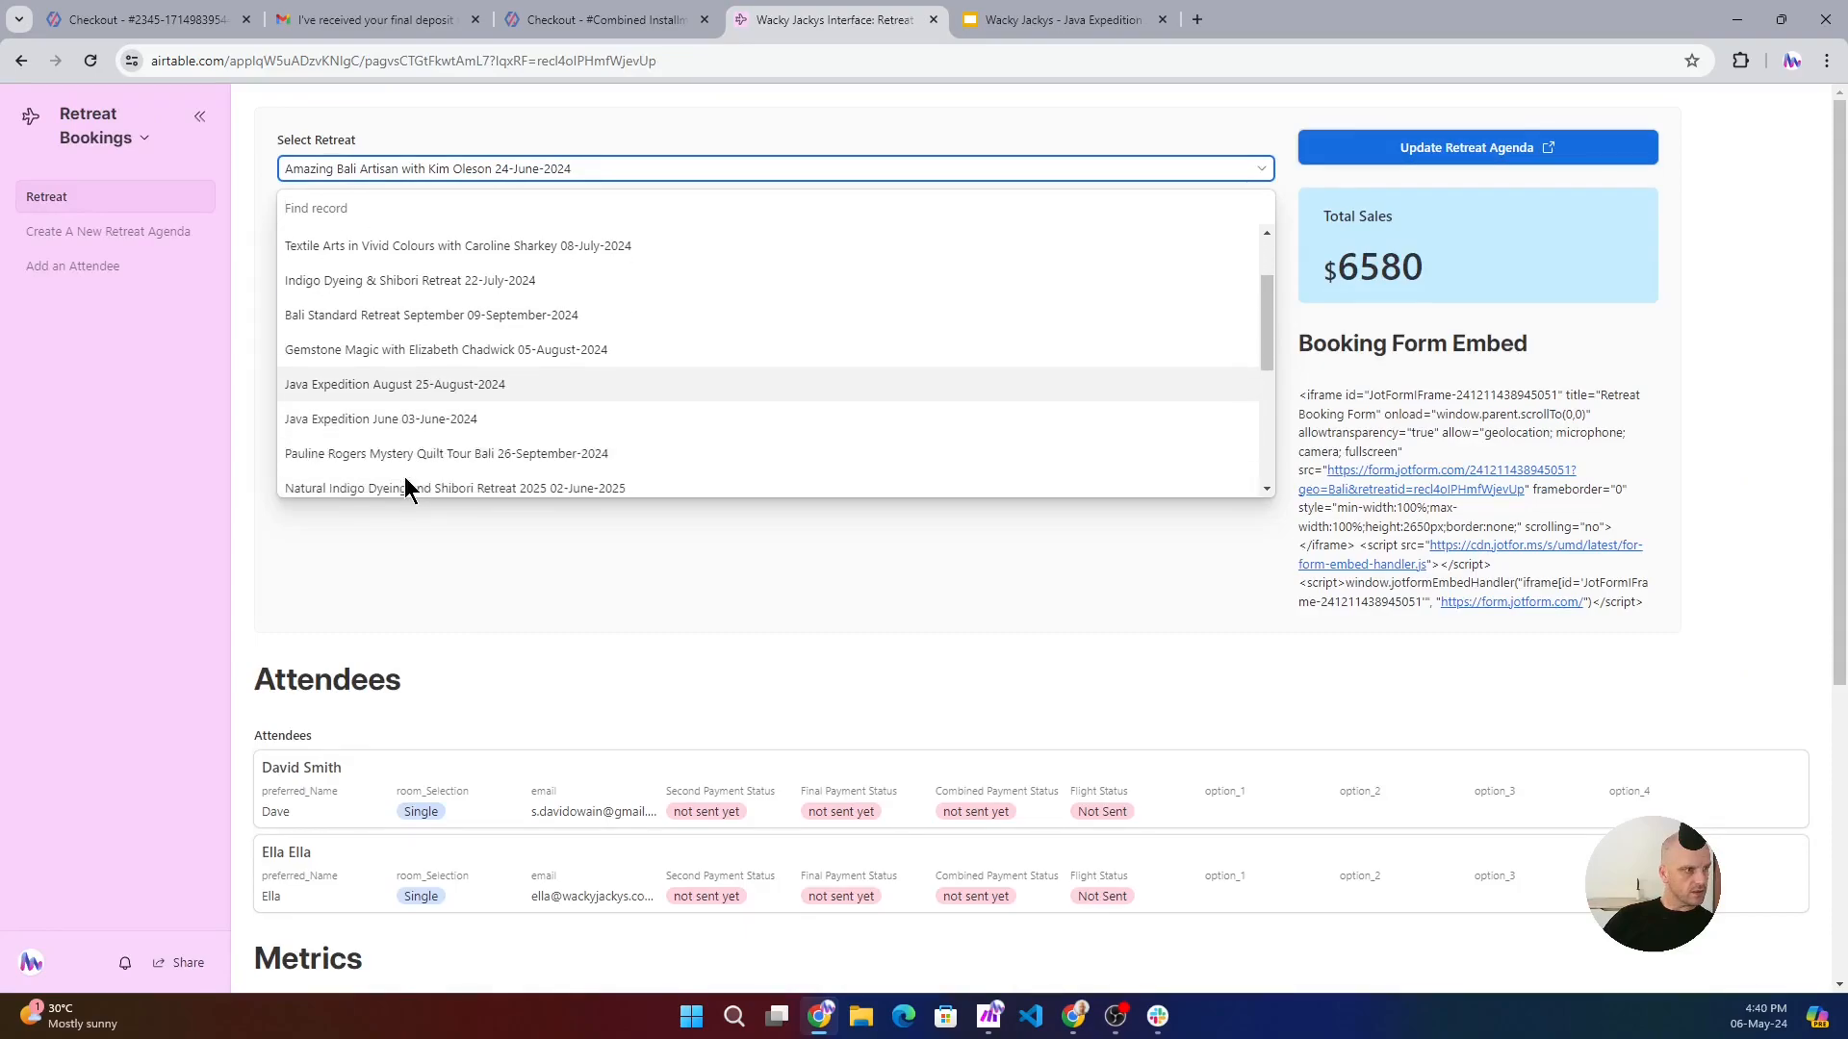
pyautogui.scroll(3, 398, 443)
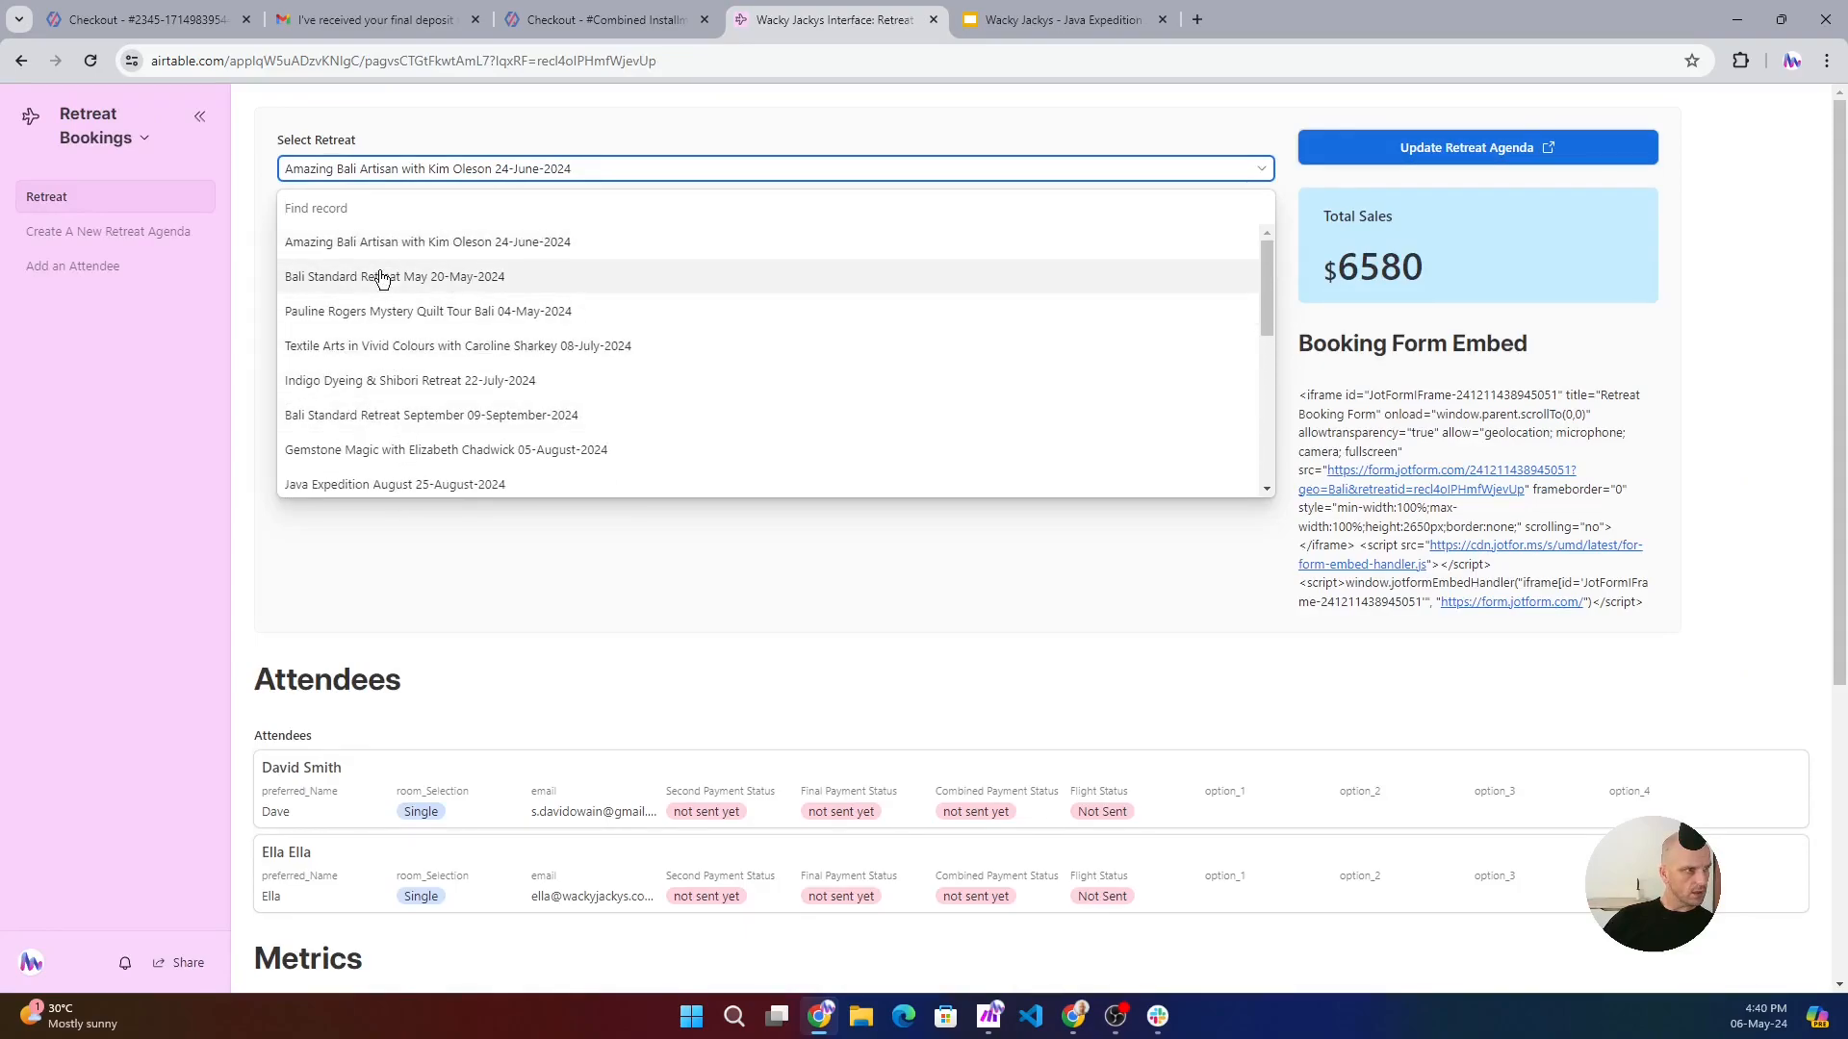
pyautogui.scroll(-1, 380, 356)
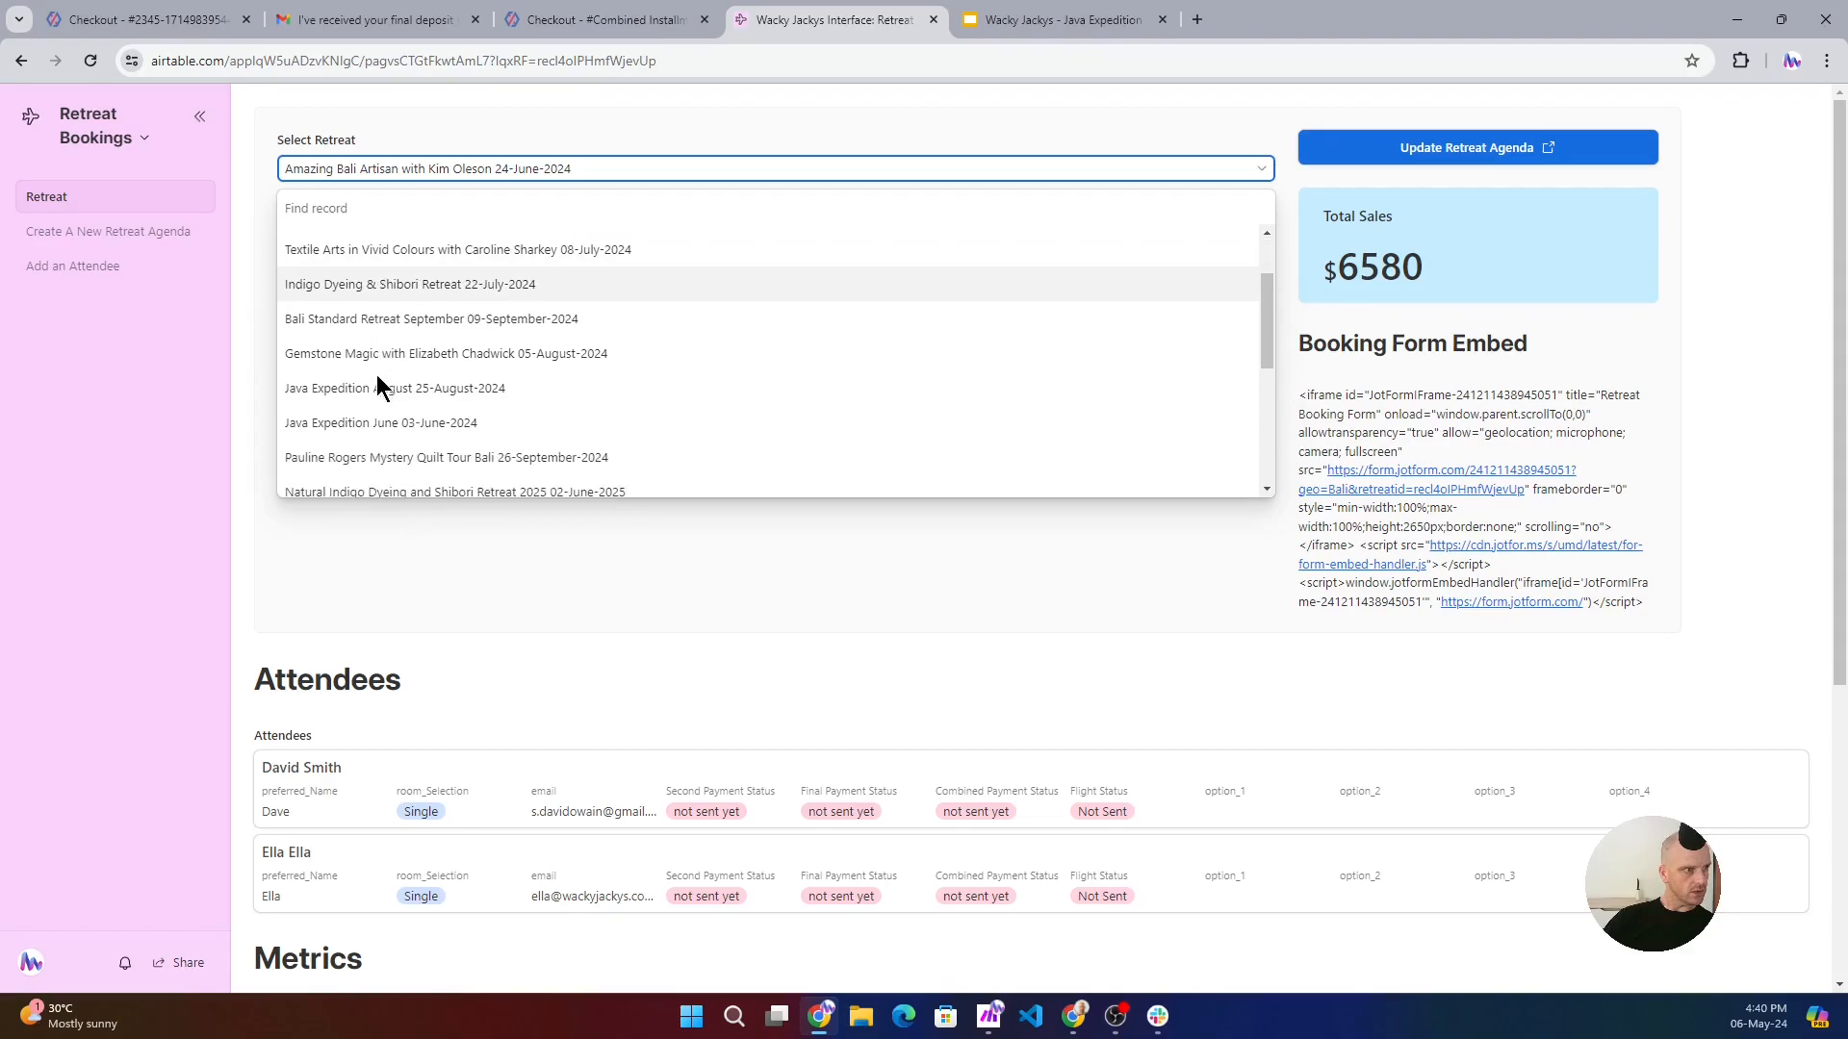
pyautogui.click(389, 423)
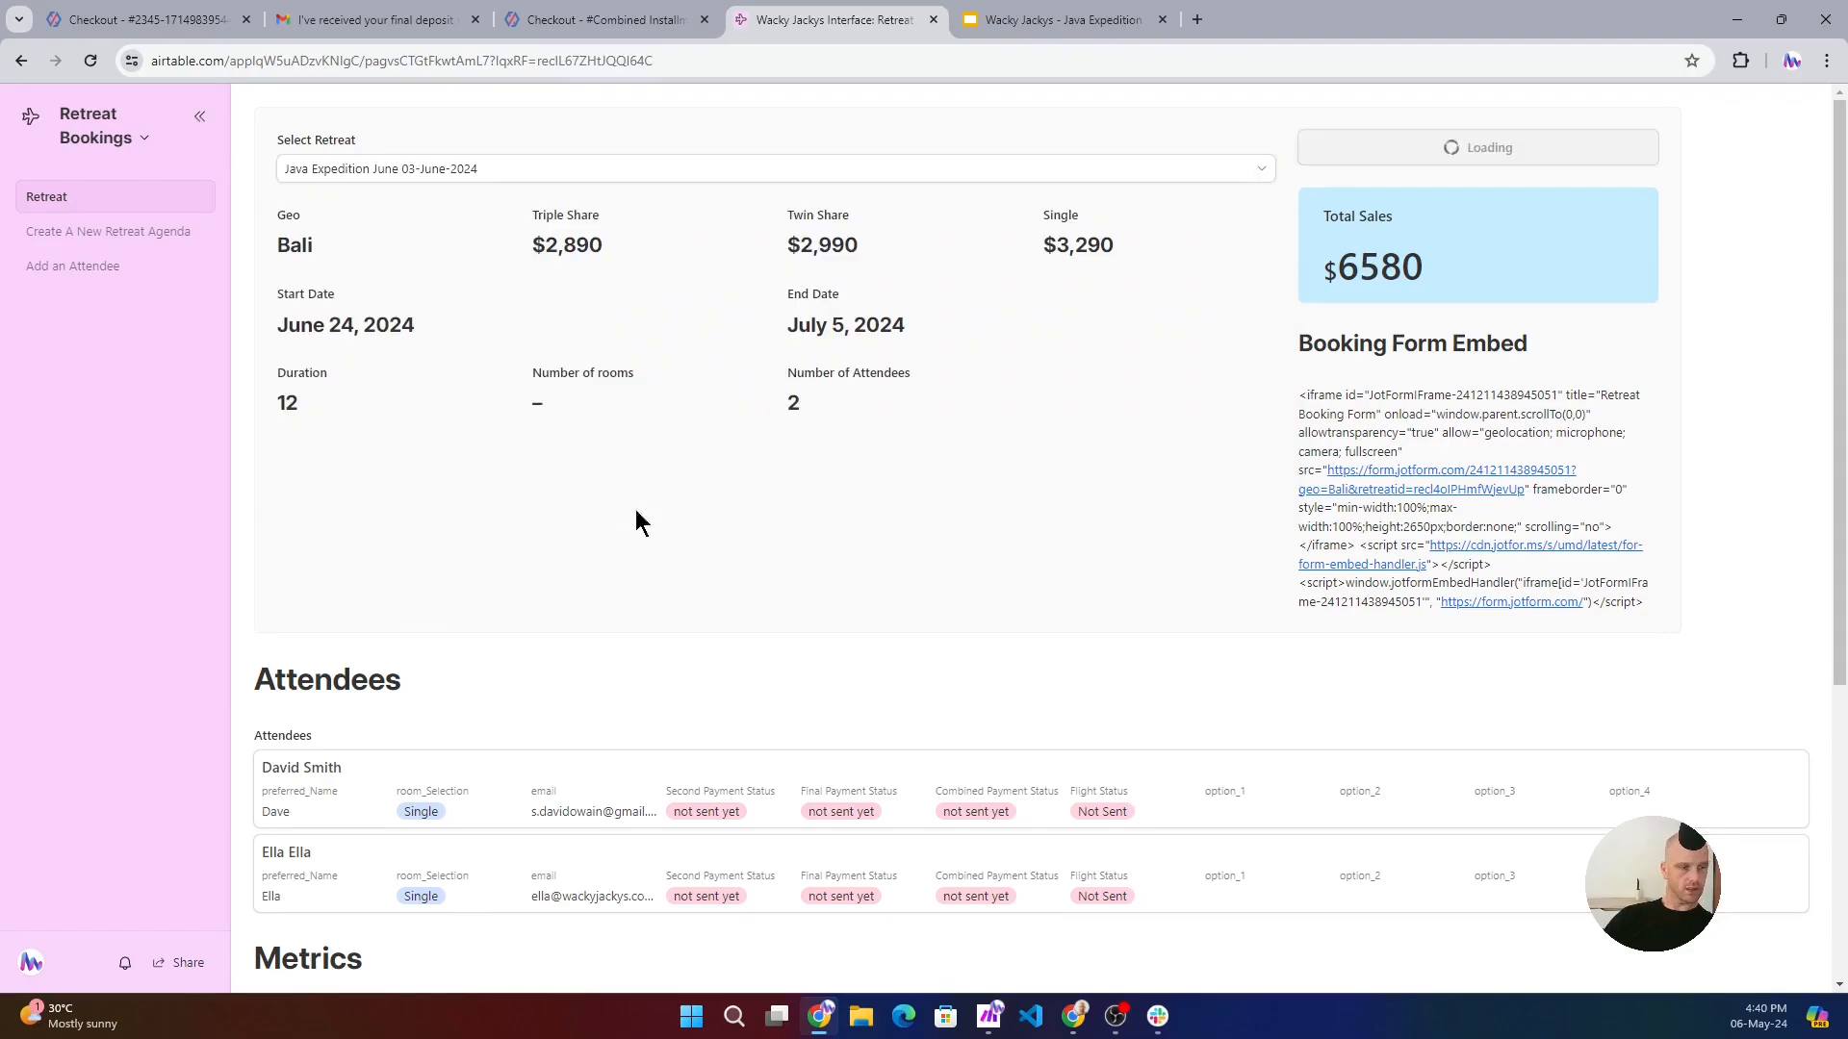
# - Examine the selected retreat's prices, dates, total sales, attendee payment statuses and metrics charts
pyautogui.scroll(-2, 830, 516)
pyautogui.scroll(2, 836, 480)
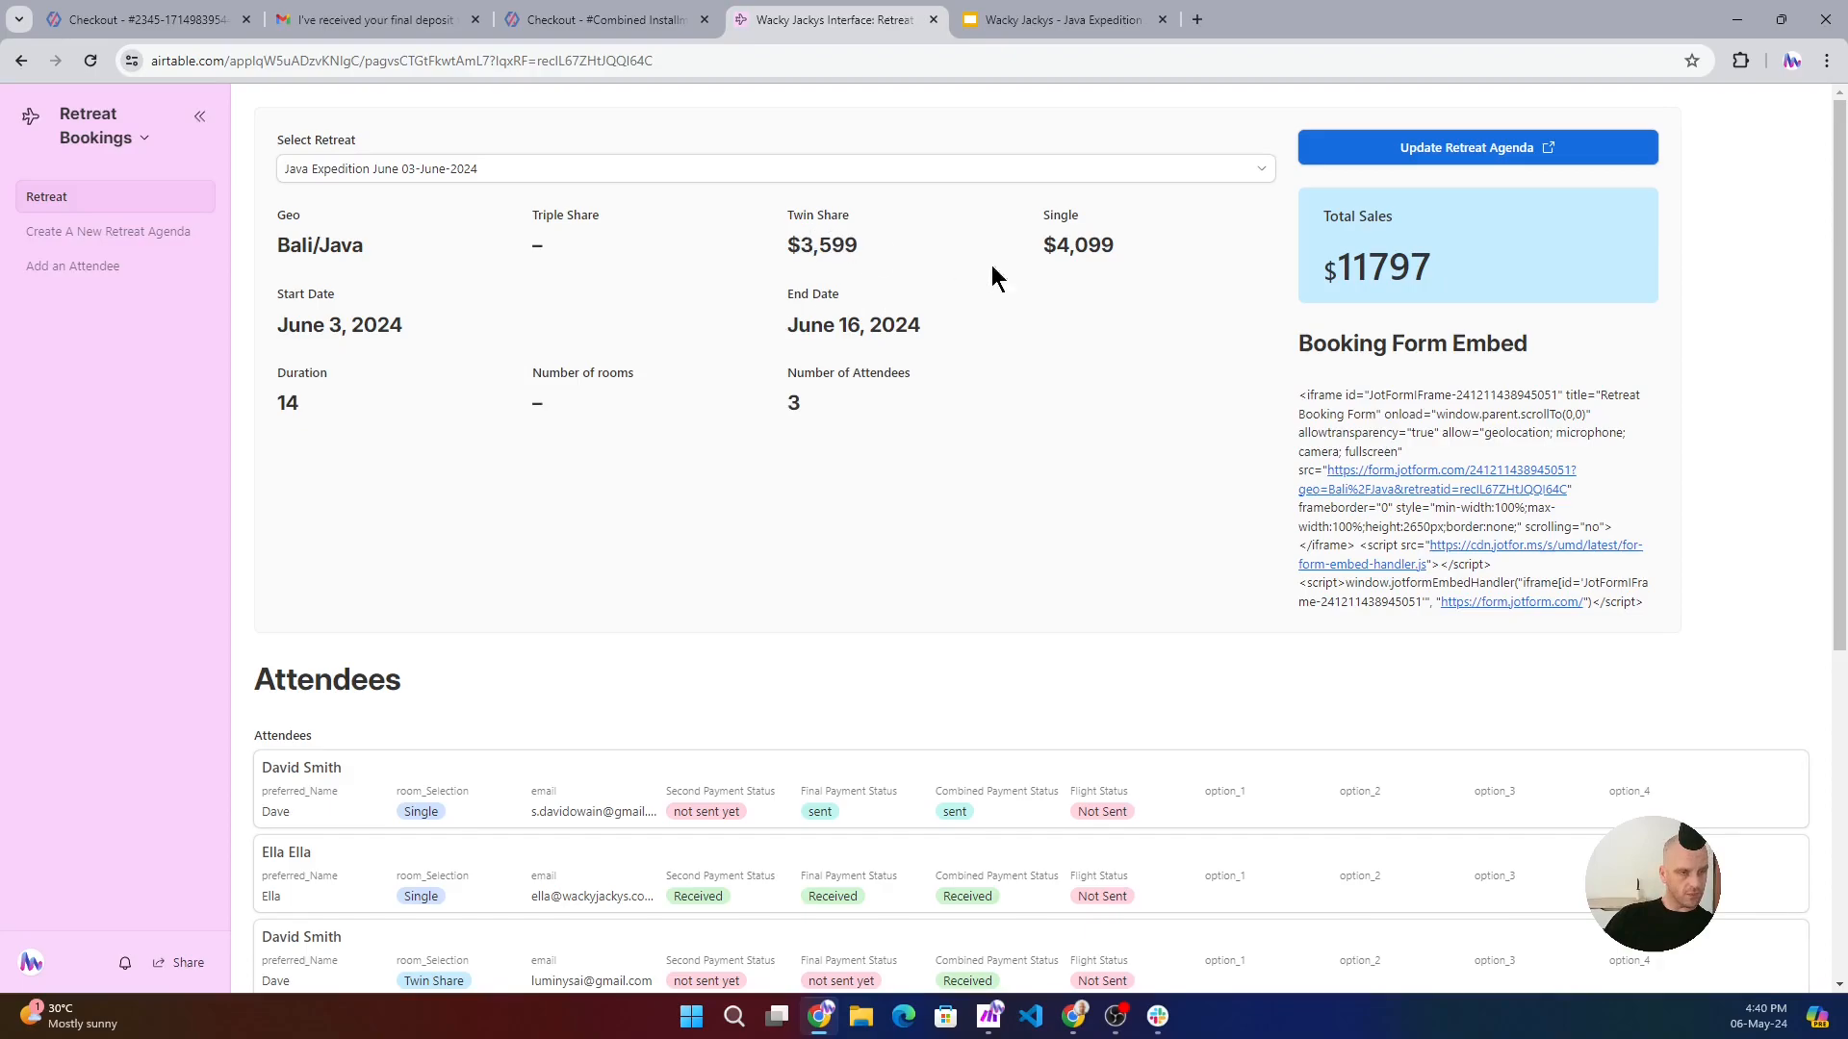
pyautogui.scroll(-1, 495, 630)
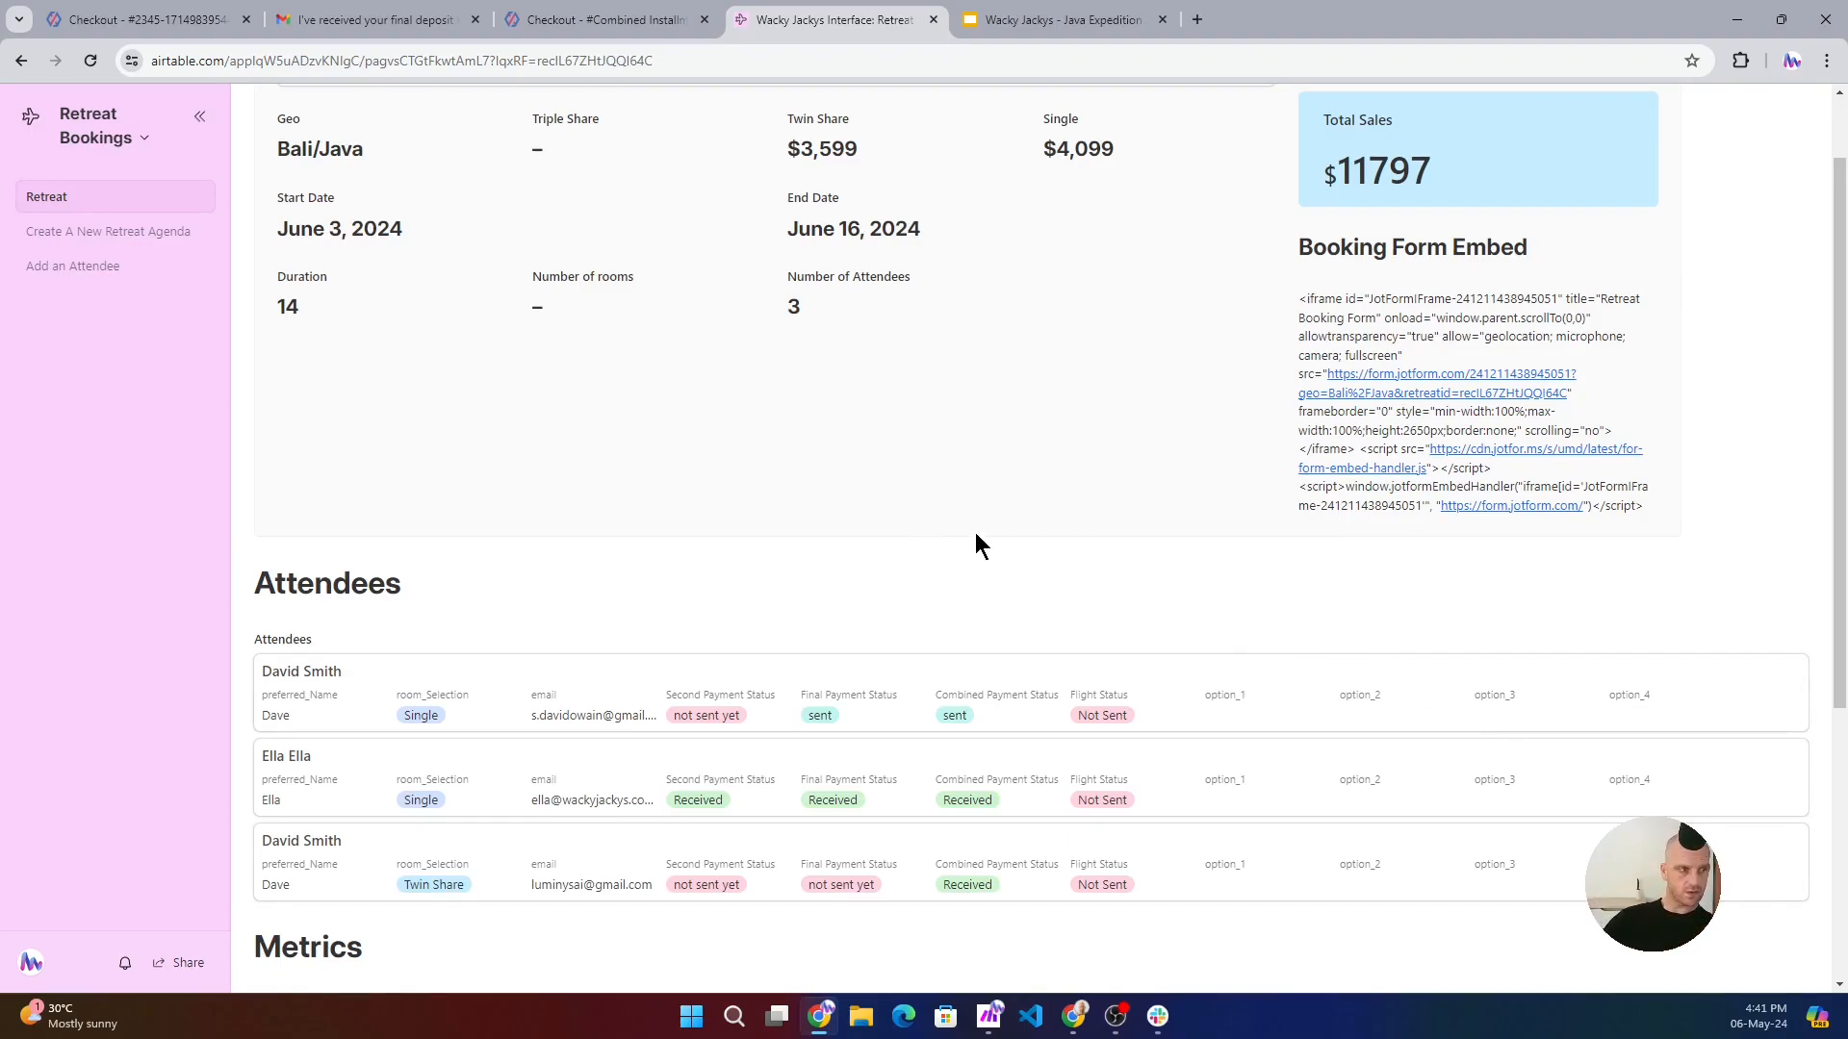
pyautogui.scroll(-2, 1123, 573)
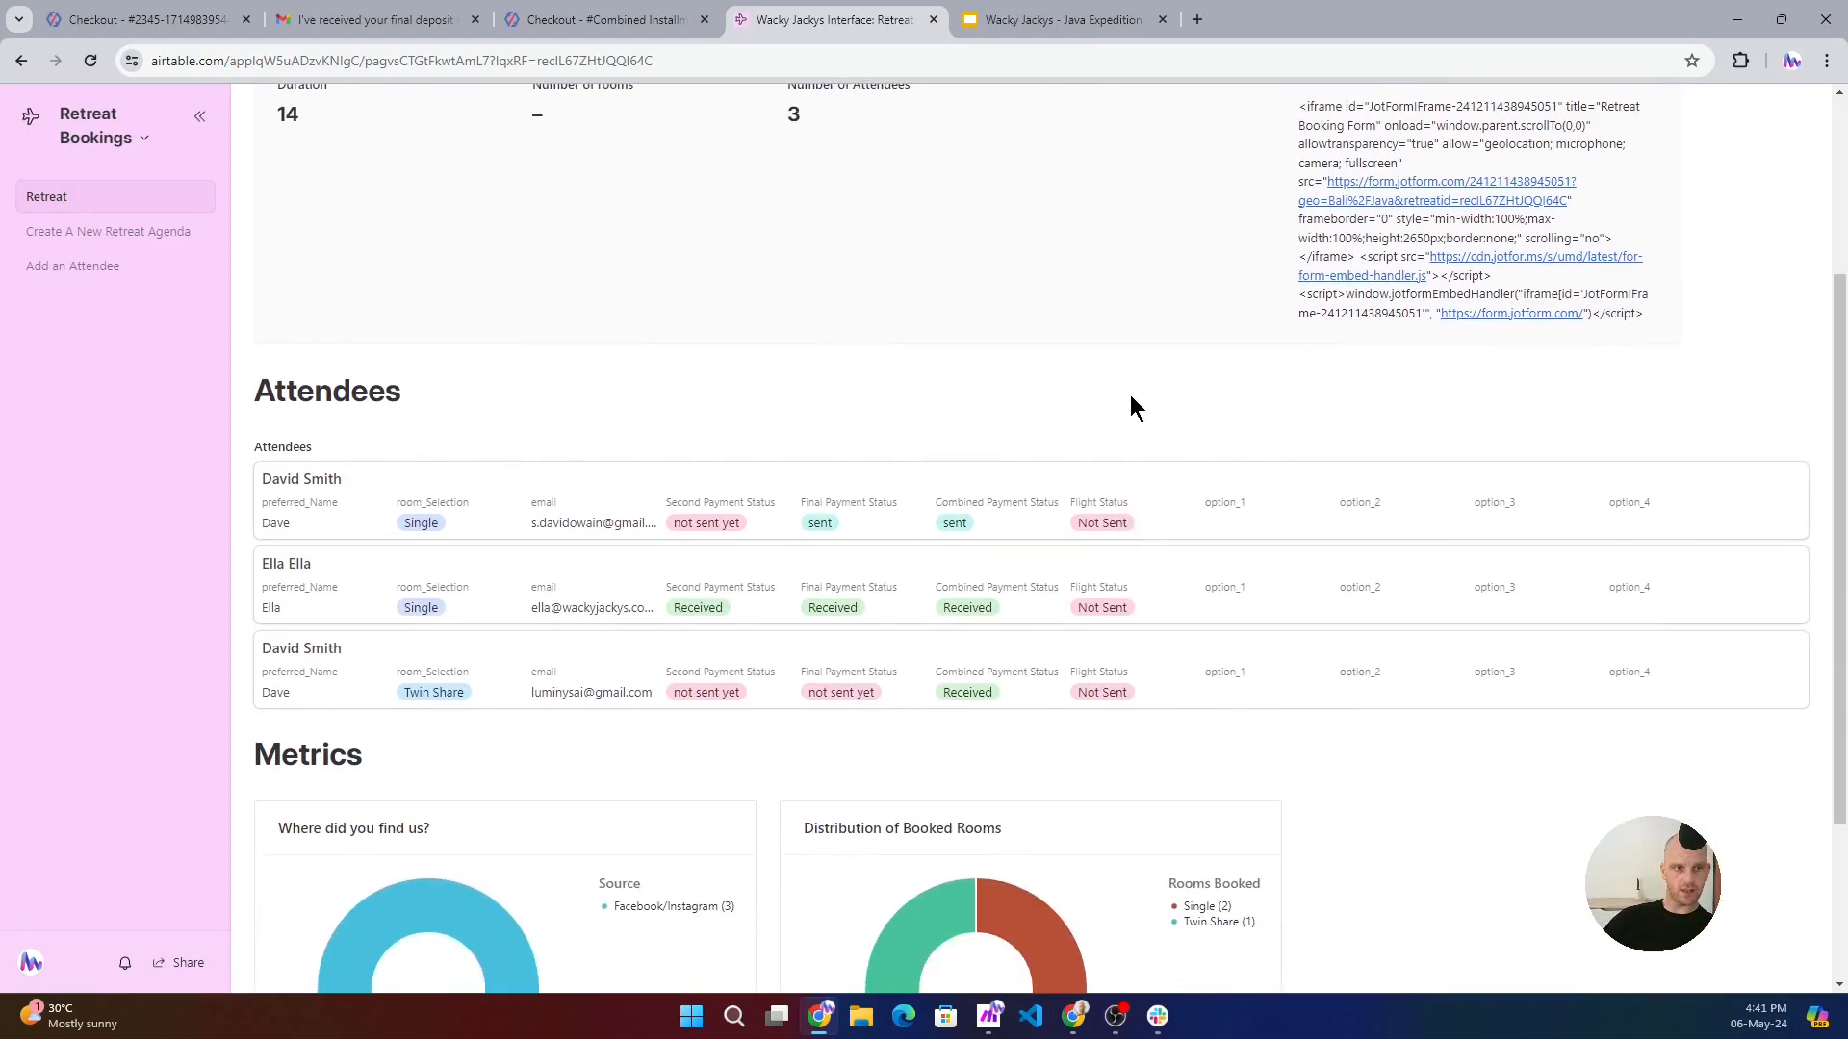
pyautogui.scroll(-2, 1060, 412)
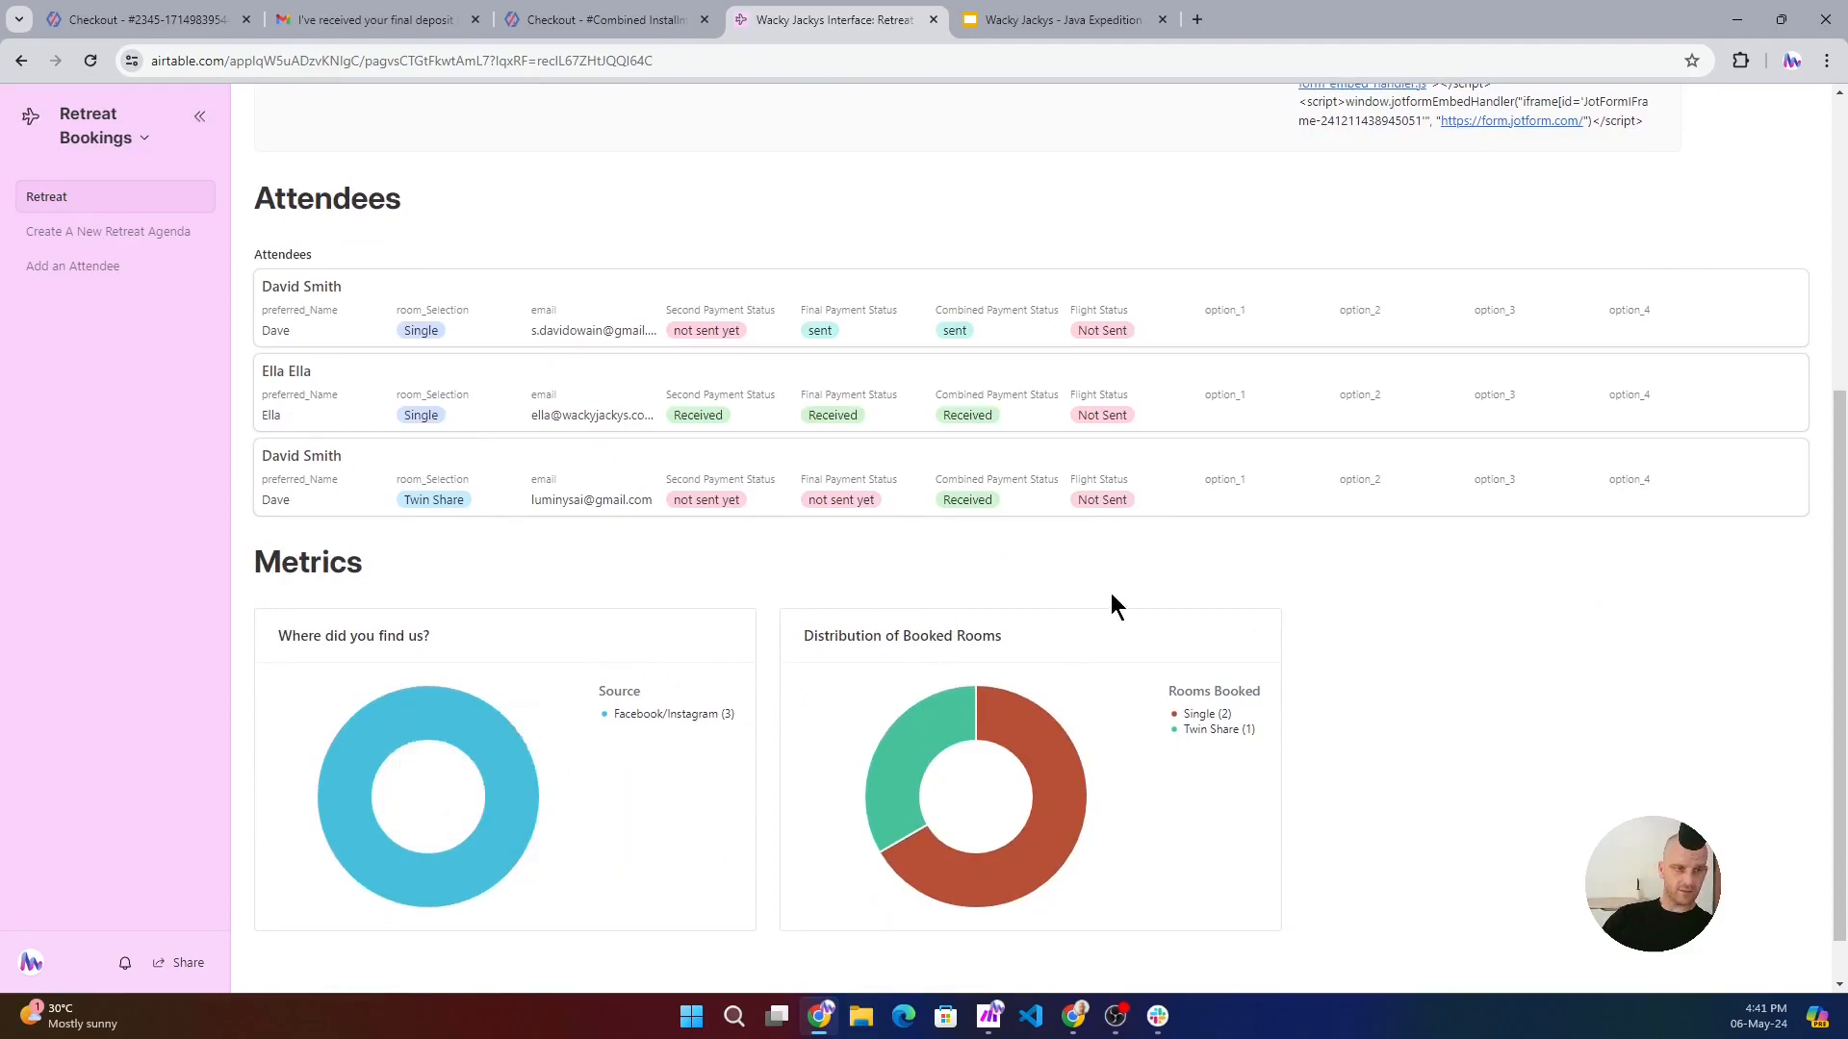
pyautogui.scroll(-1, 1203, 626)
pyautogui.scroll(1, 1348, 674)
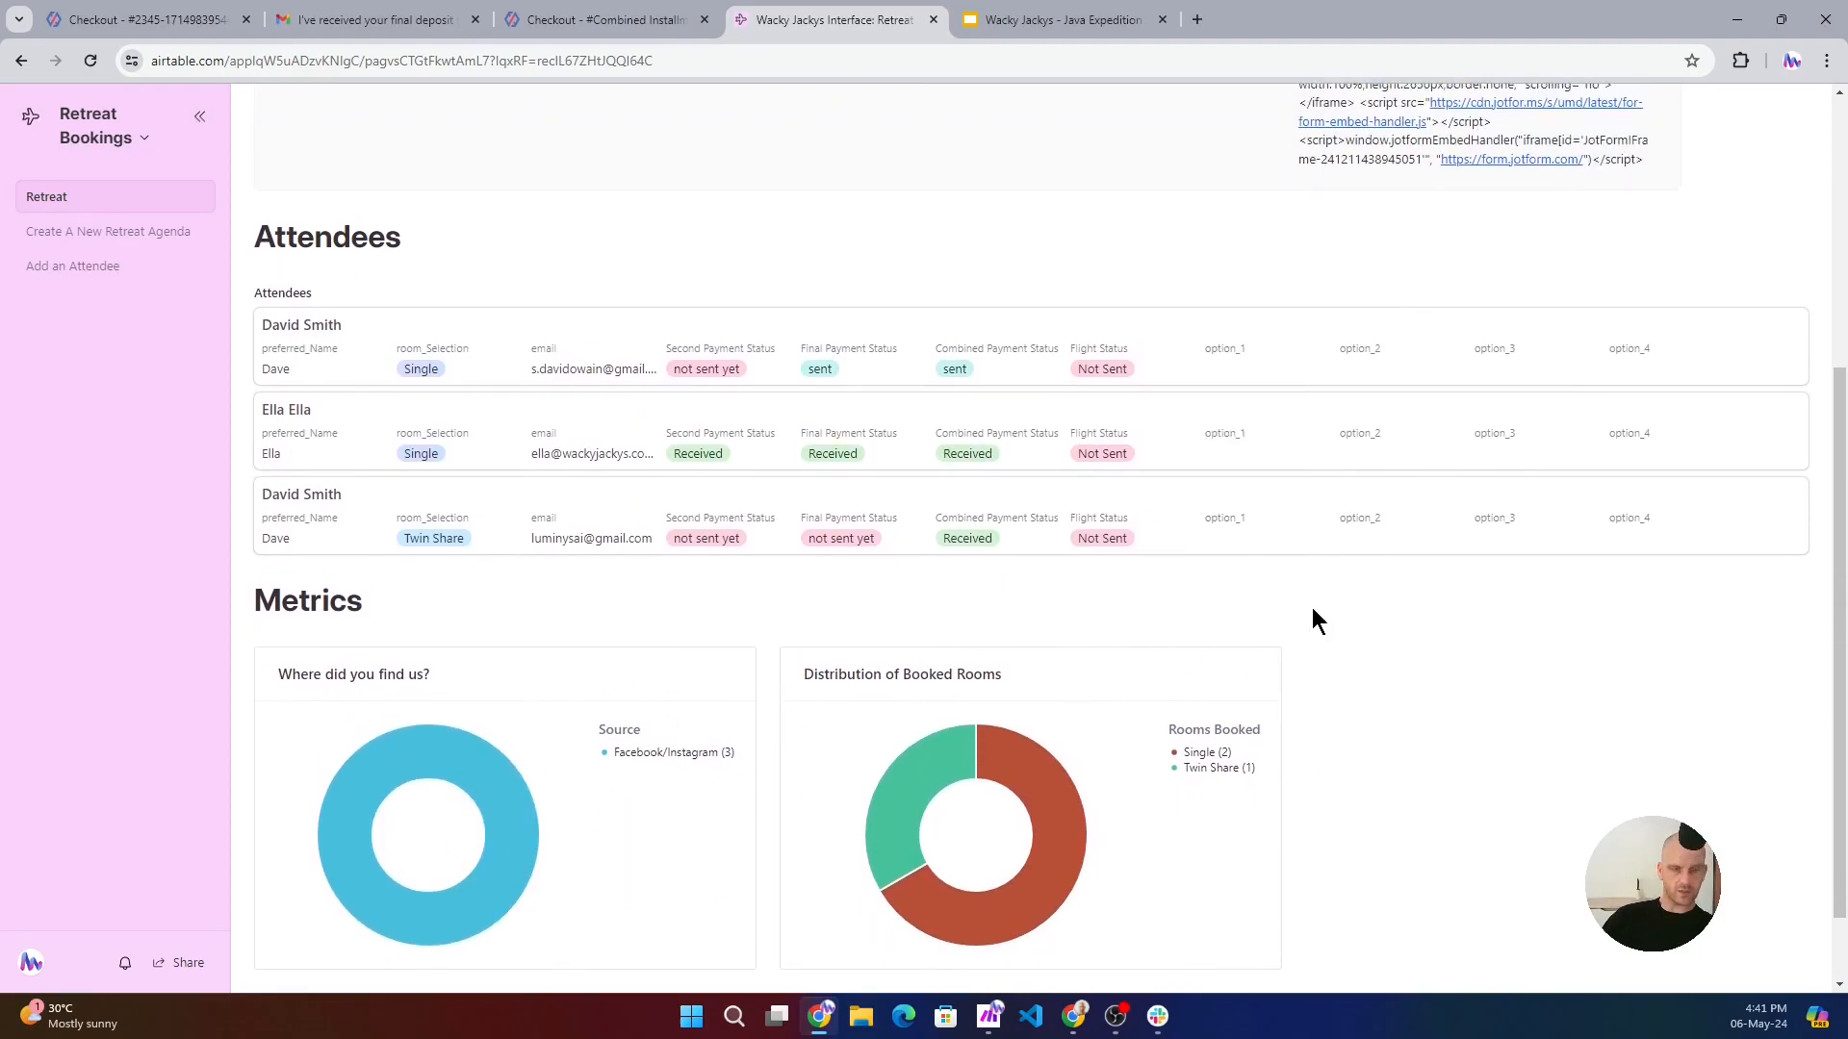
pyautogui.scroll(5, 1290, 638)
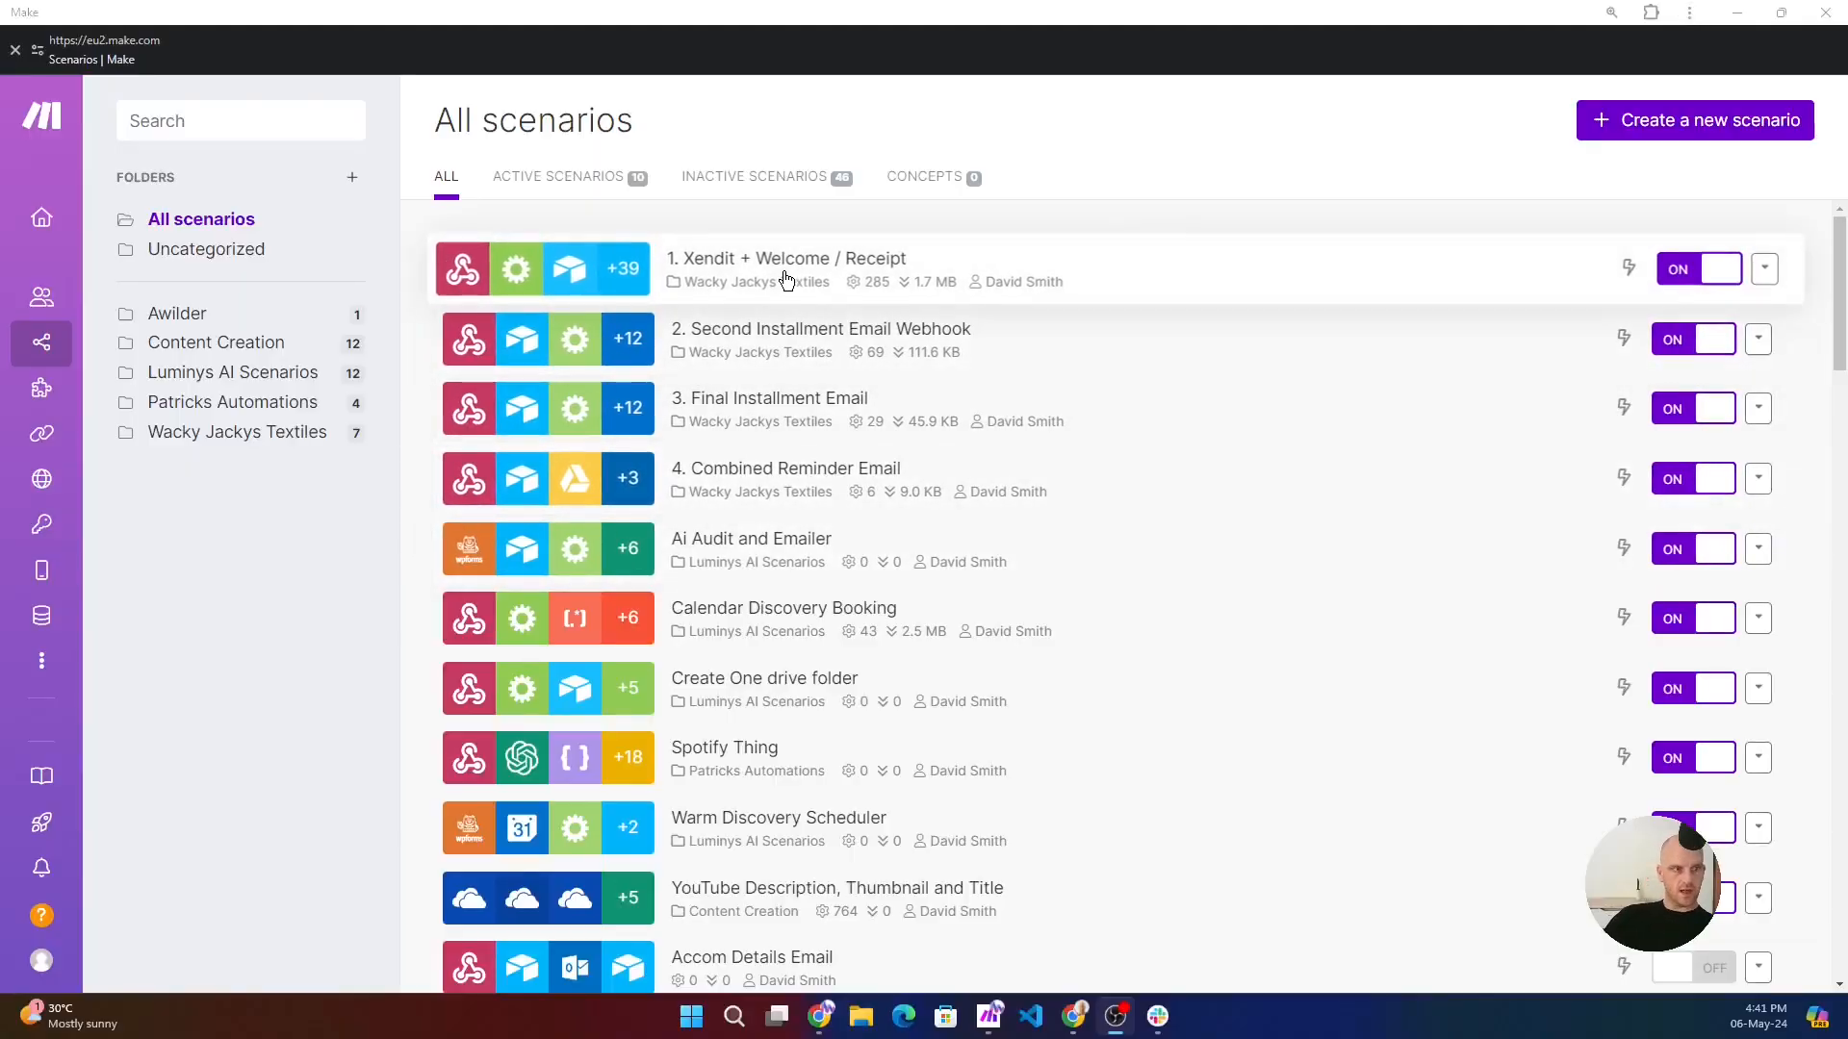
# - Switch to Make and show the scenarios in the Wacky Jackys Textiles folder
pyautogui.click(225, 435)
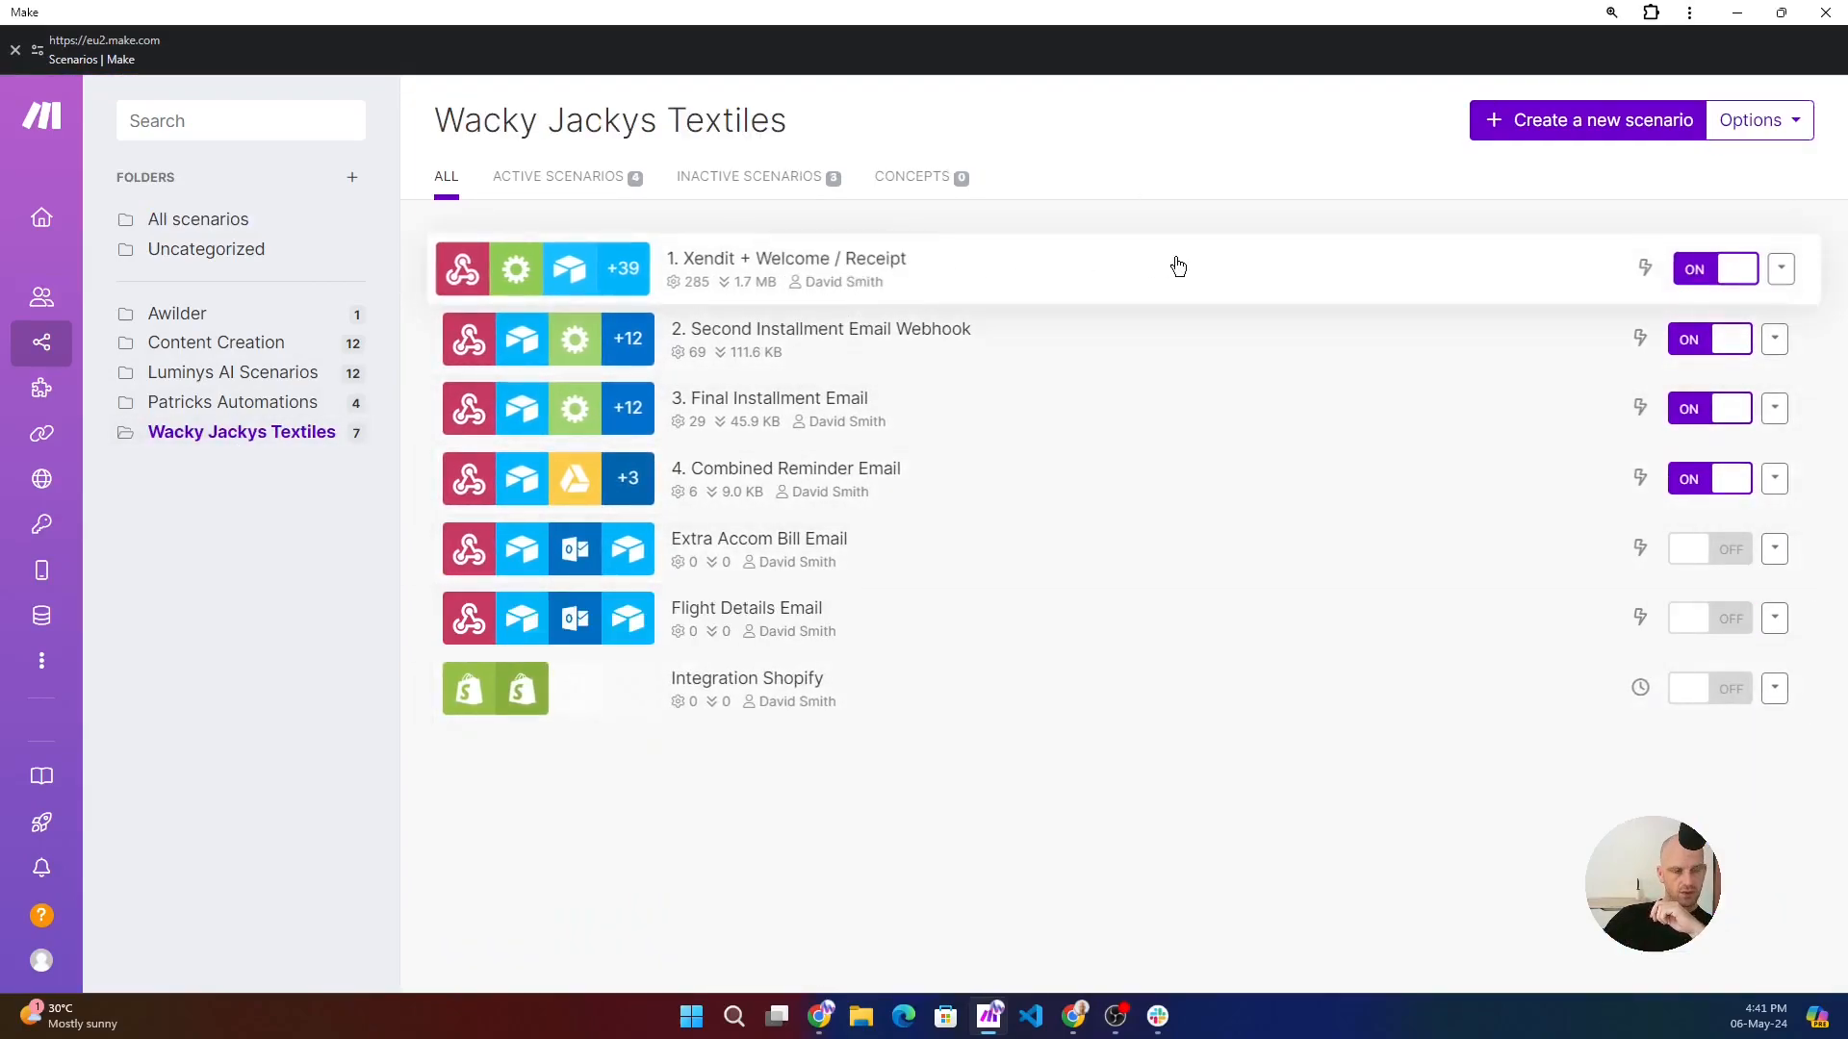
# - Open the scenario 1. Xendit + Welcome / Receipt in the editor and inspect its Webhooks trigger settings
pyautogui.click(1219, 268)
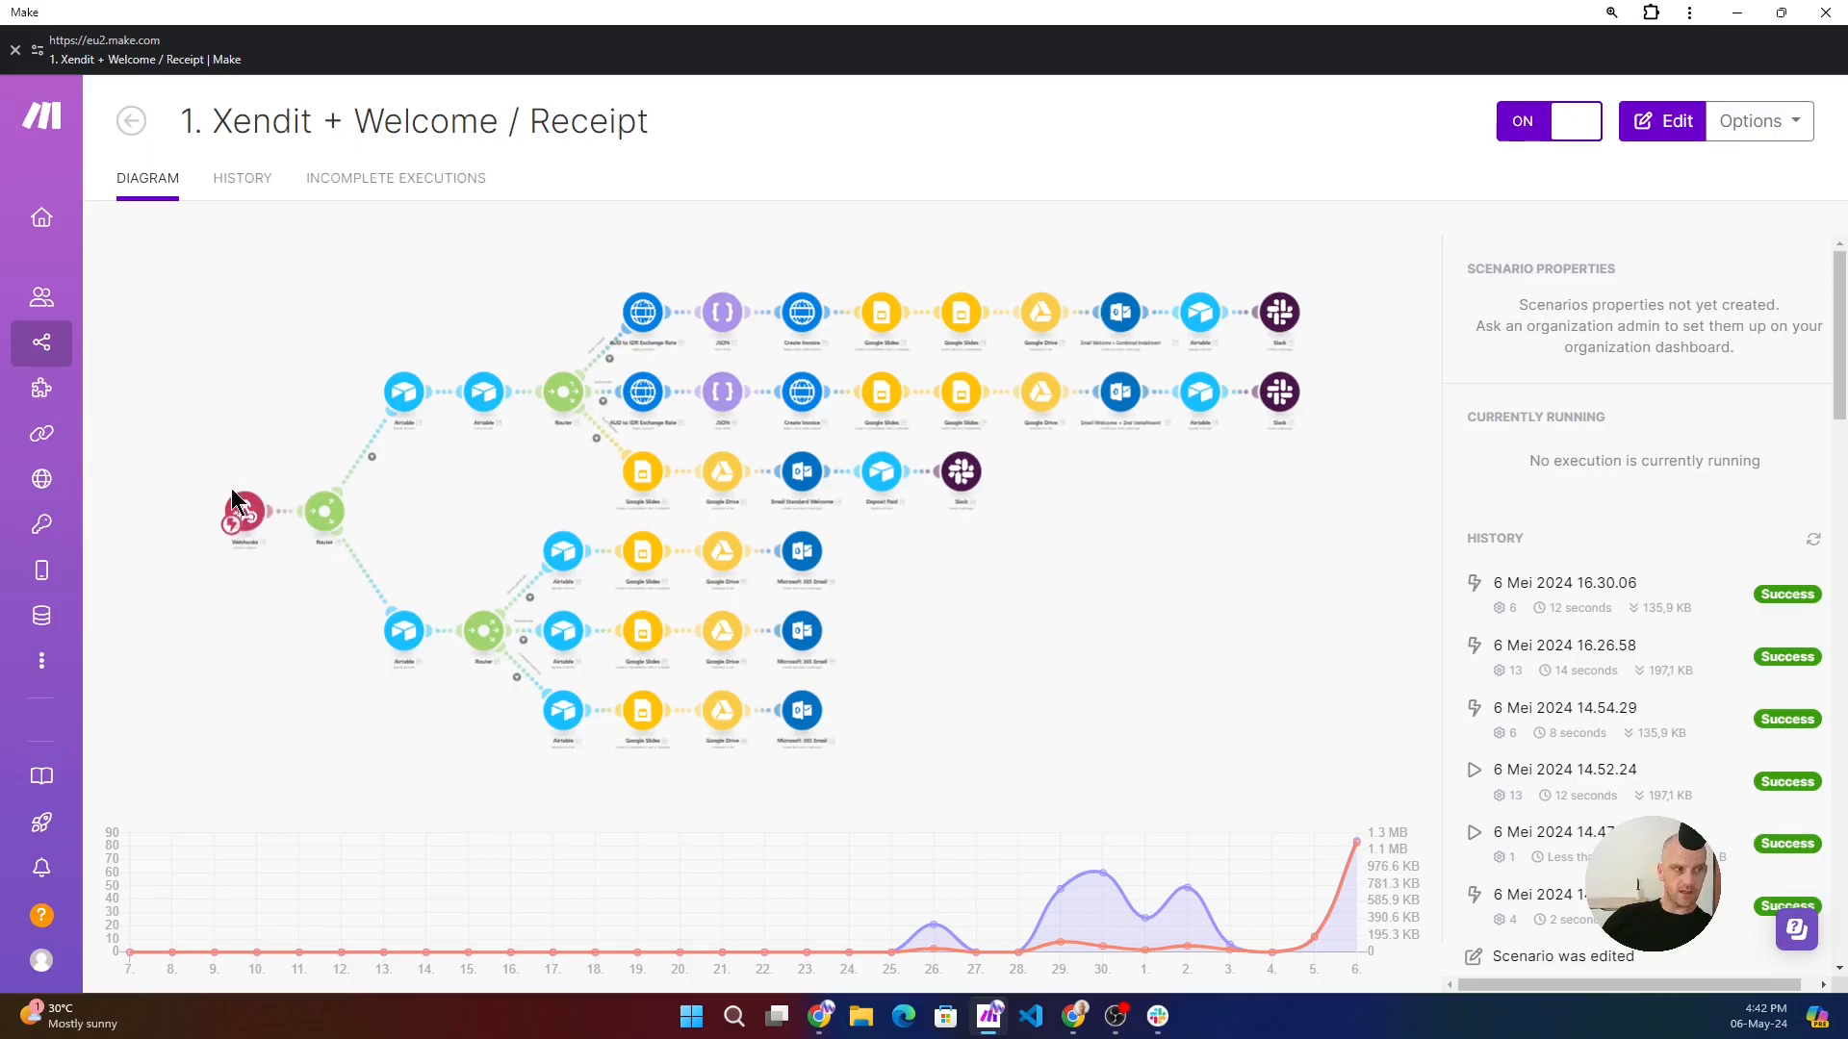
pyautogui.click(244, 520)
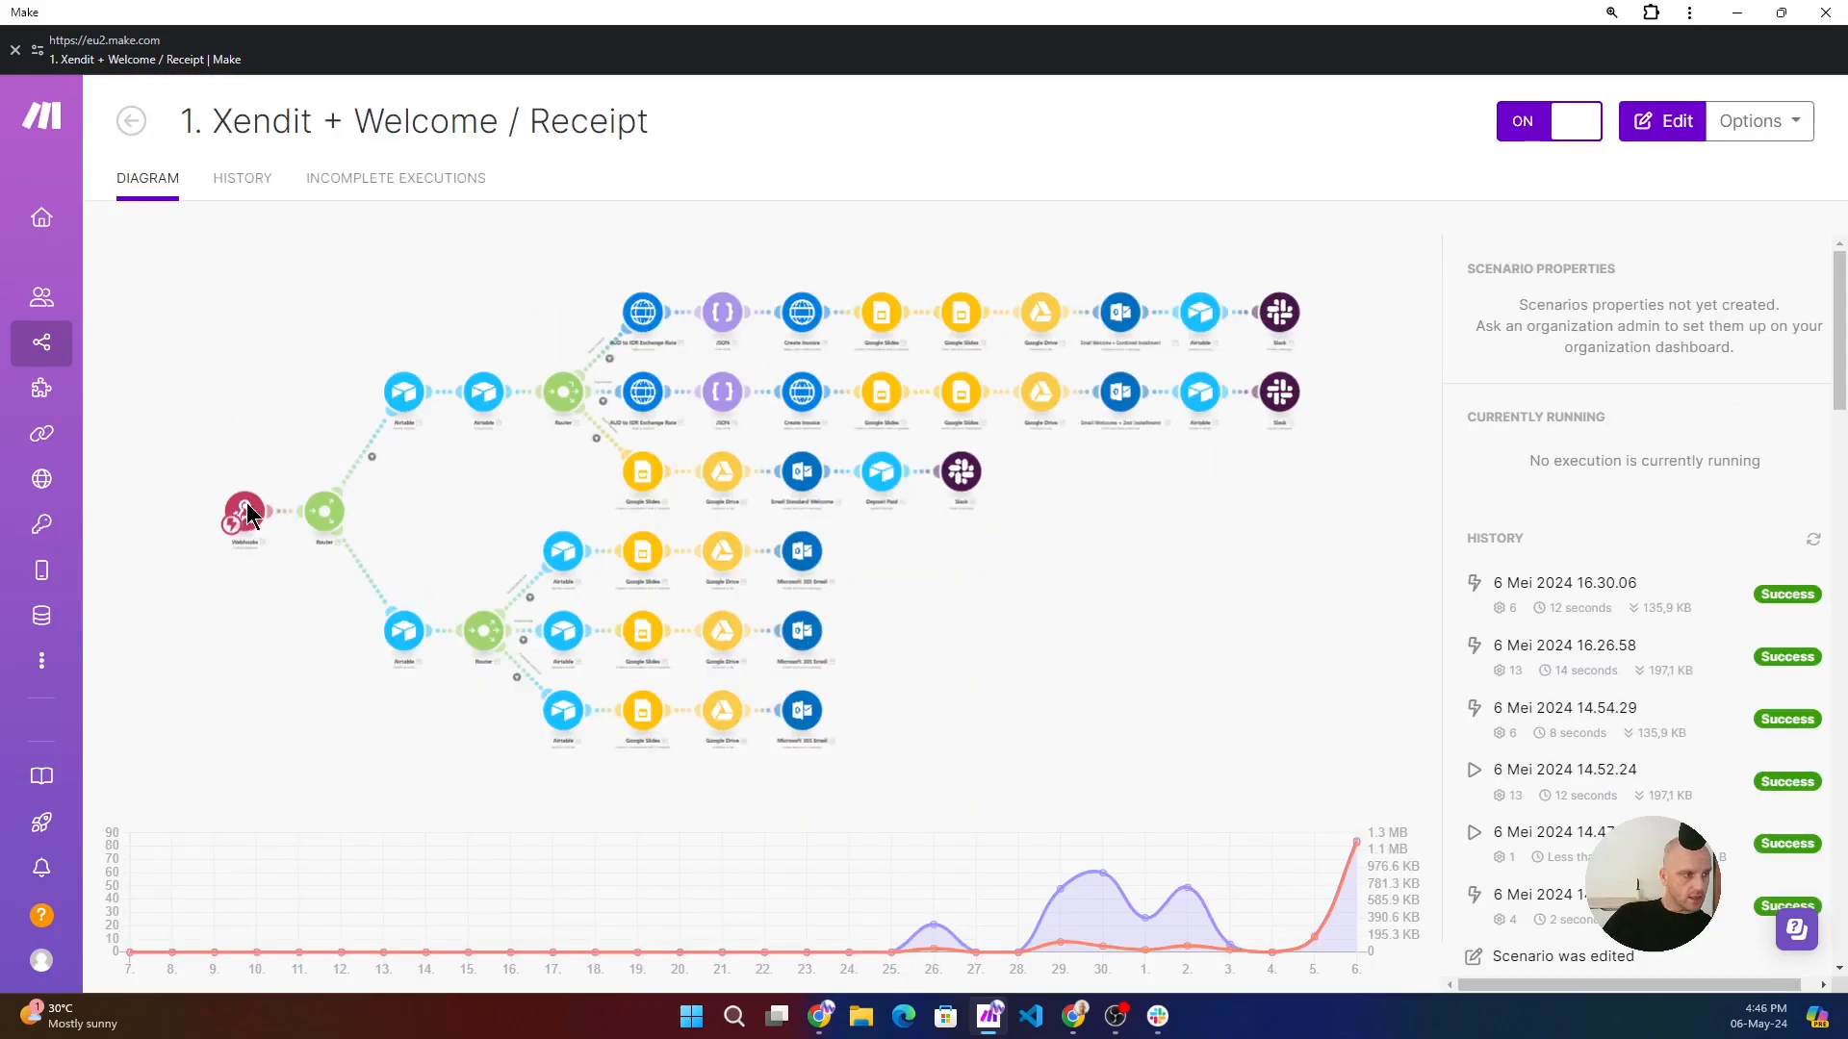
pyautogui.click(247, 506)
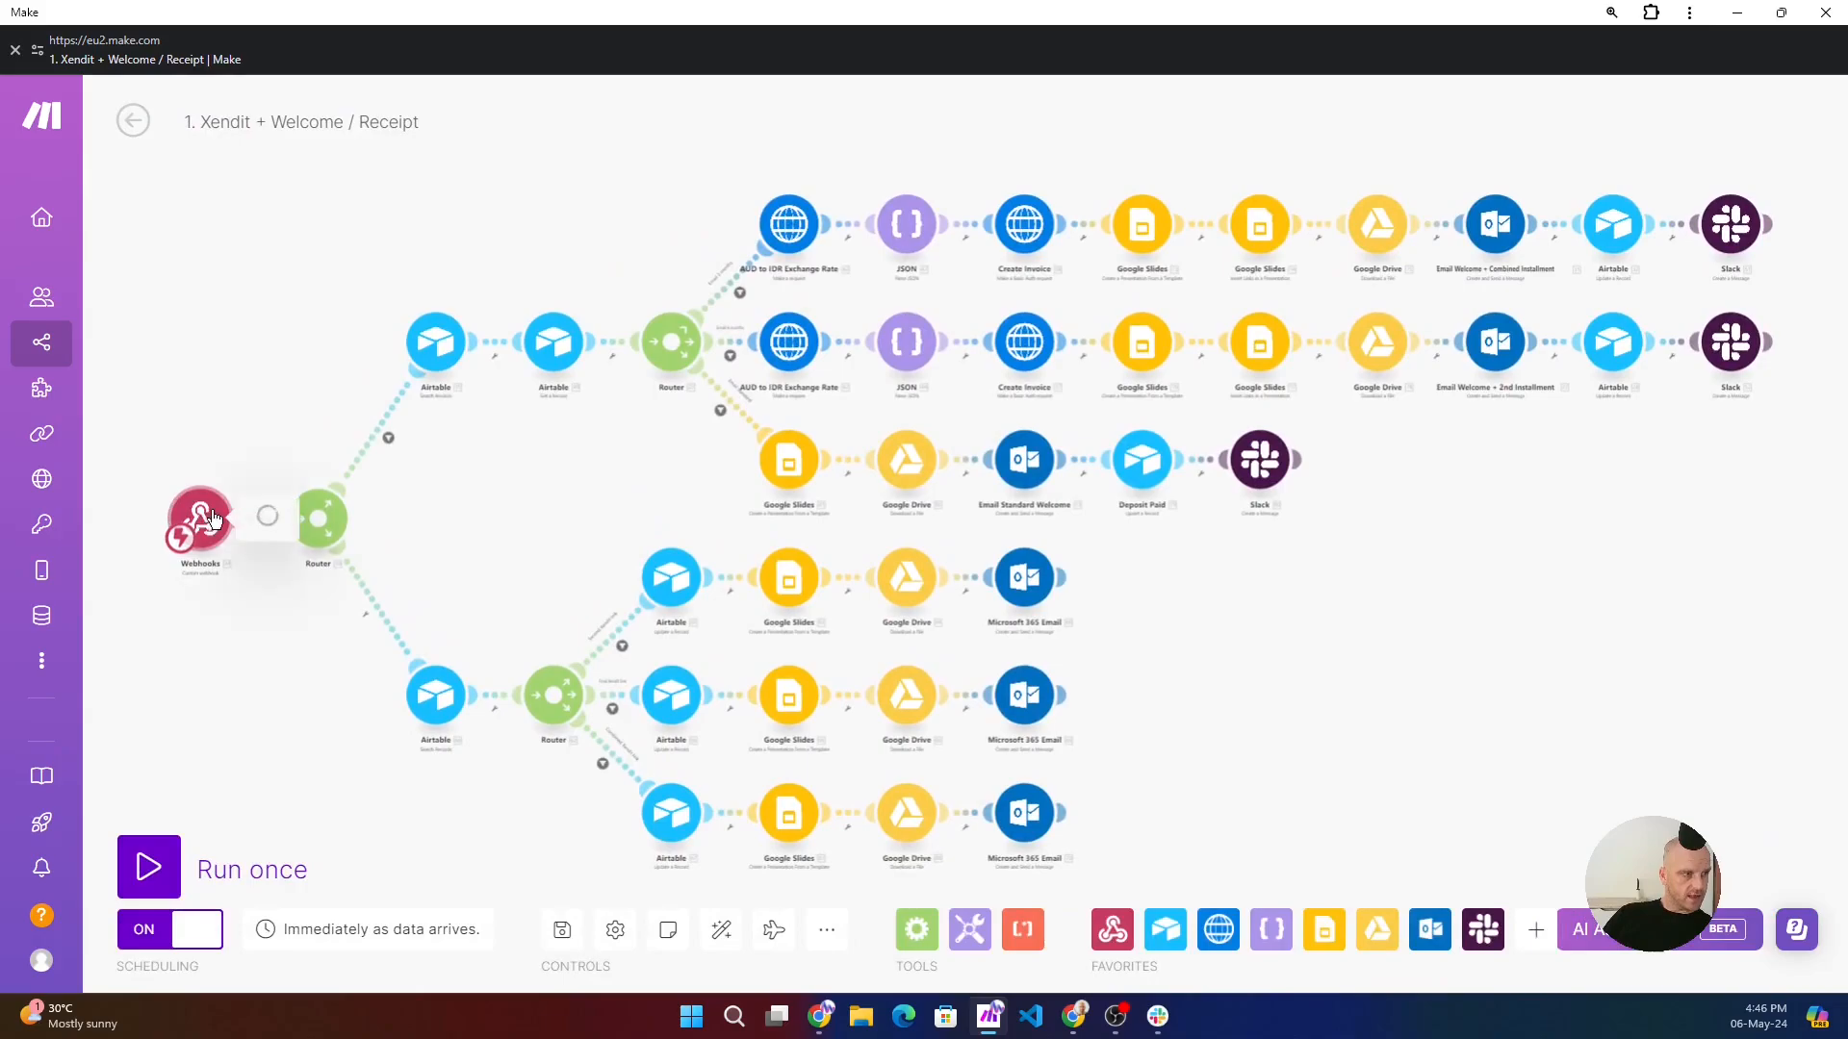
pyautogui.click(210, 520)
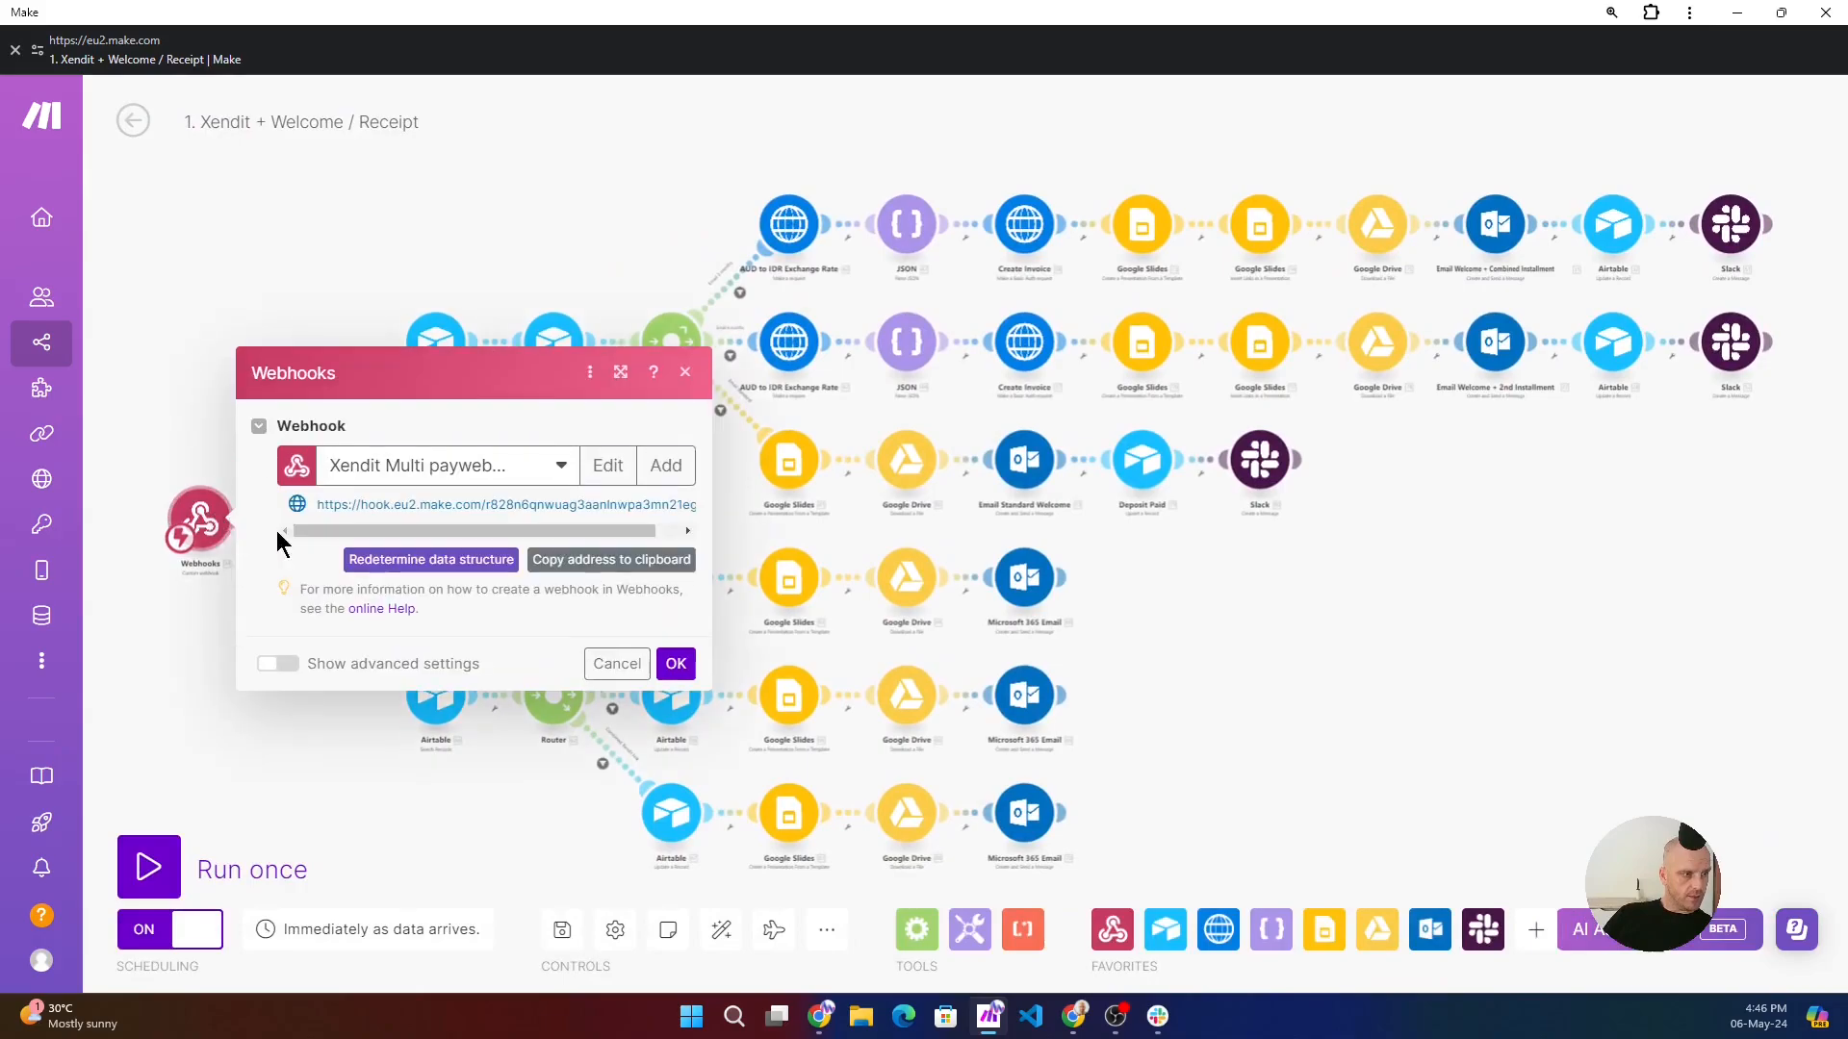
pyautogui.click(184, 342)
# - Inspect the first router's test deposit filter condition and the settings of the Airtable search module on that route
pyautogui.click(388, 438)
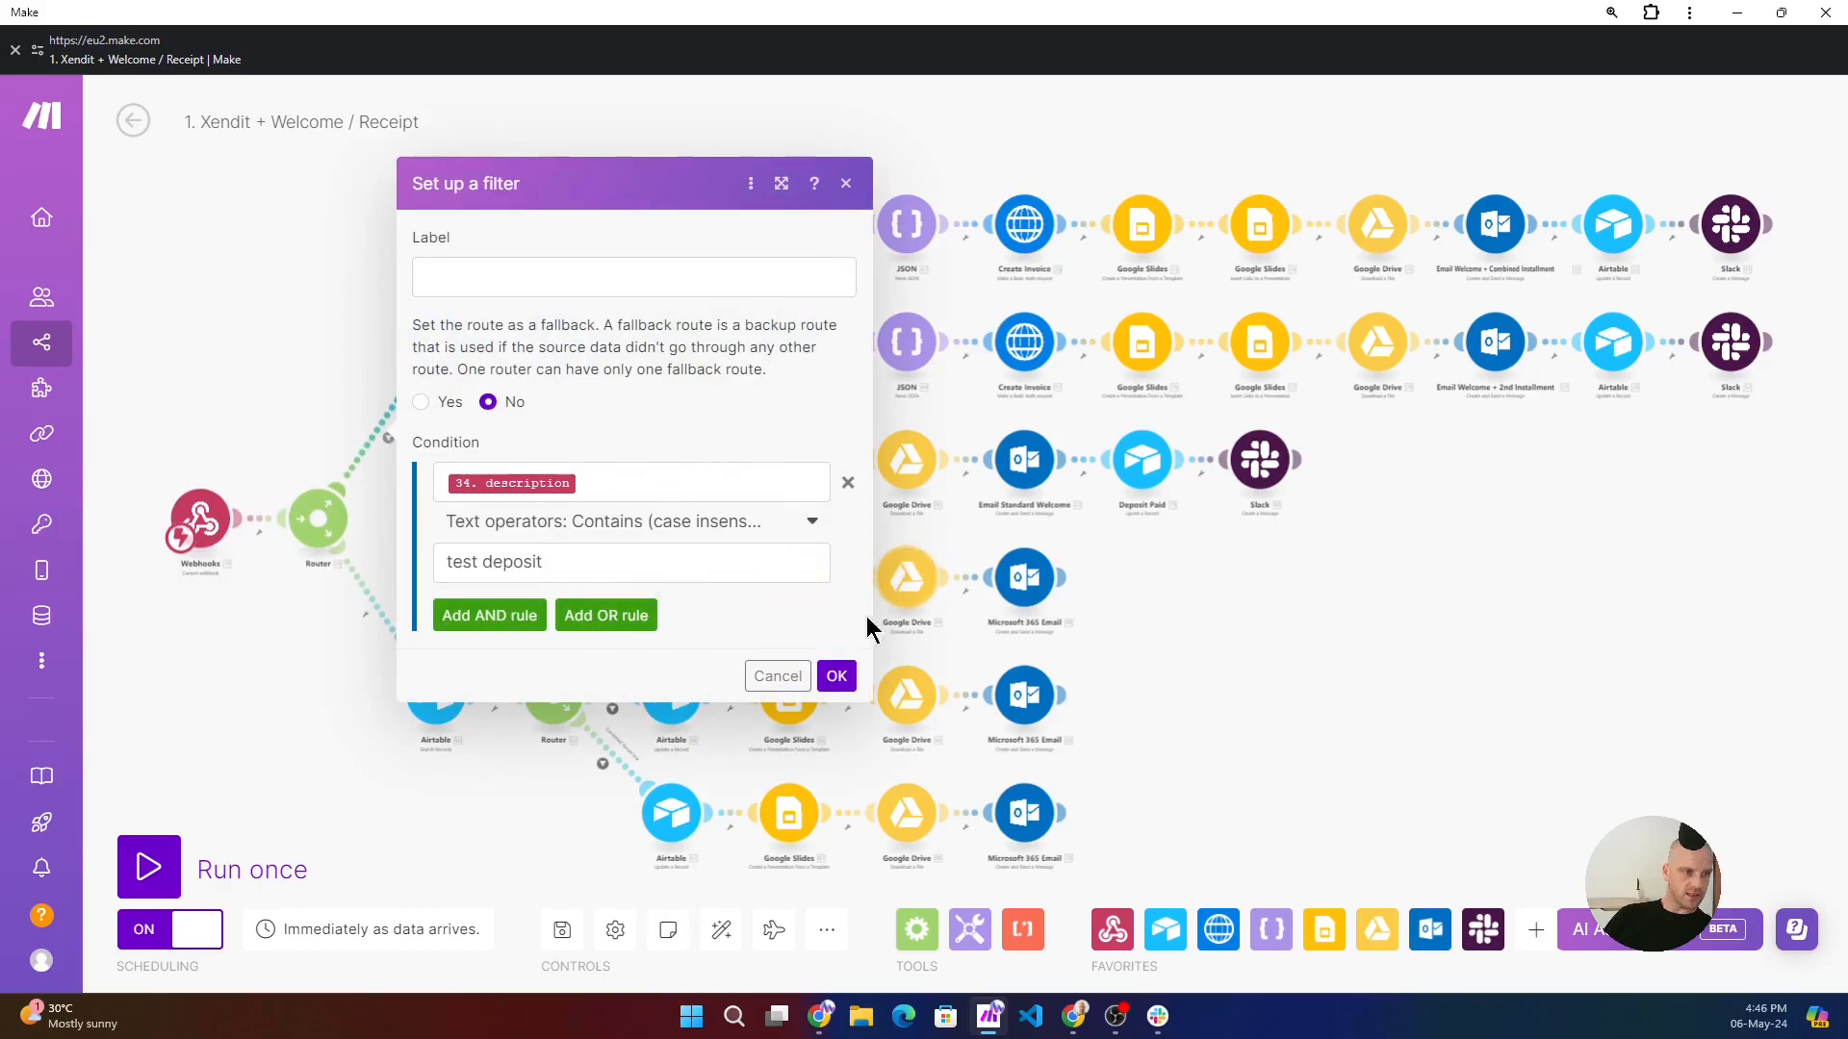
pyautogui.click(836, 675)
pyautogui.click(449, 346)
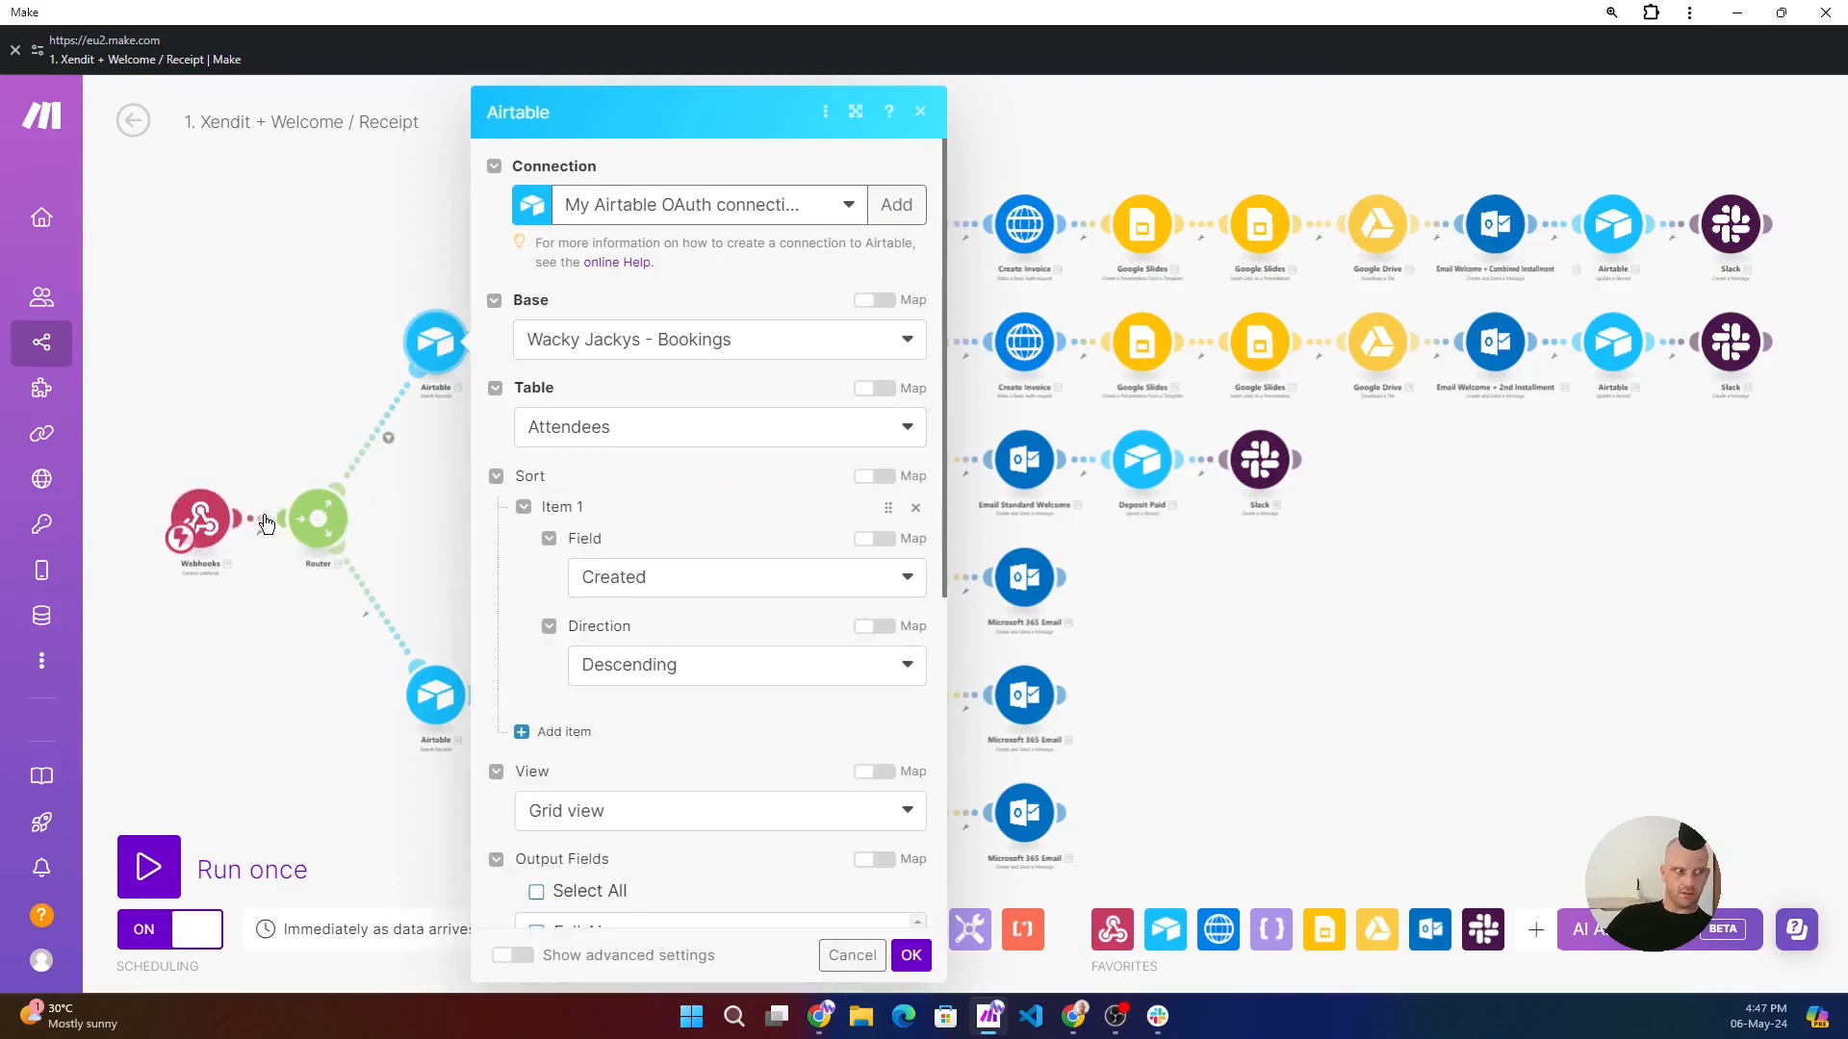
pyautogui.scroll(-4, 578, 577)
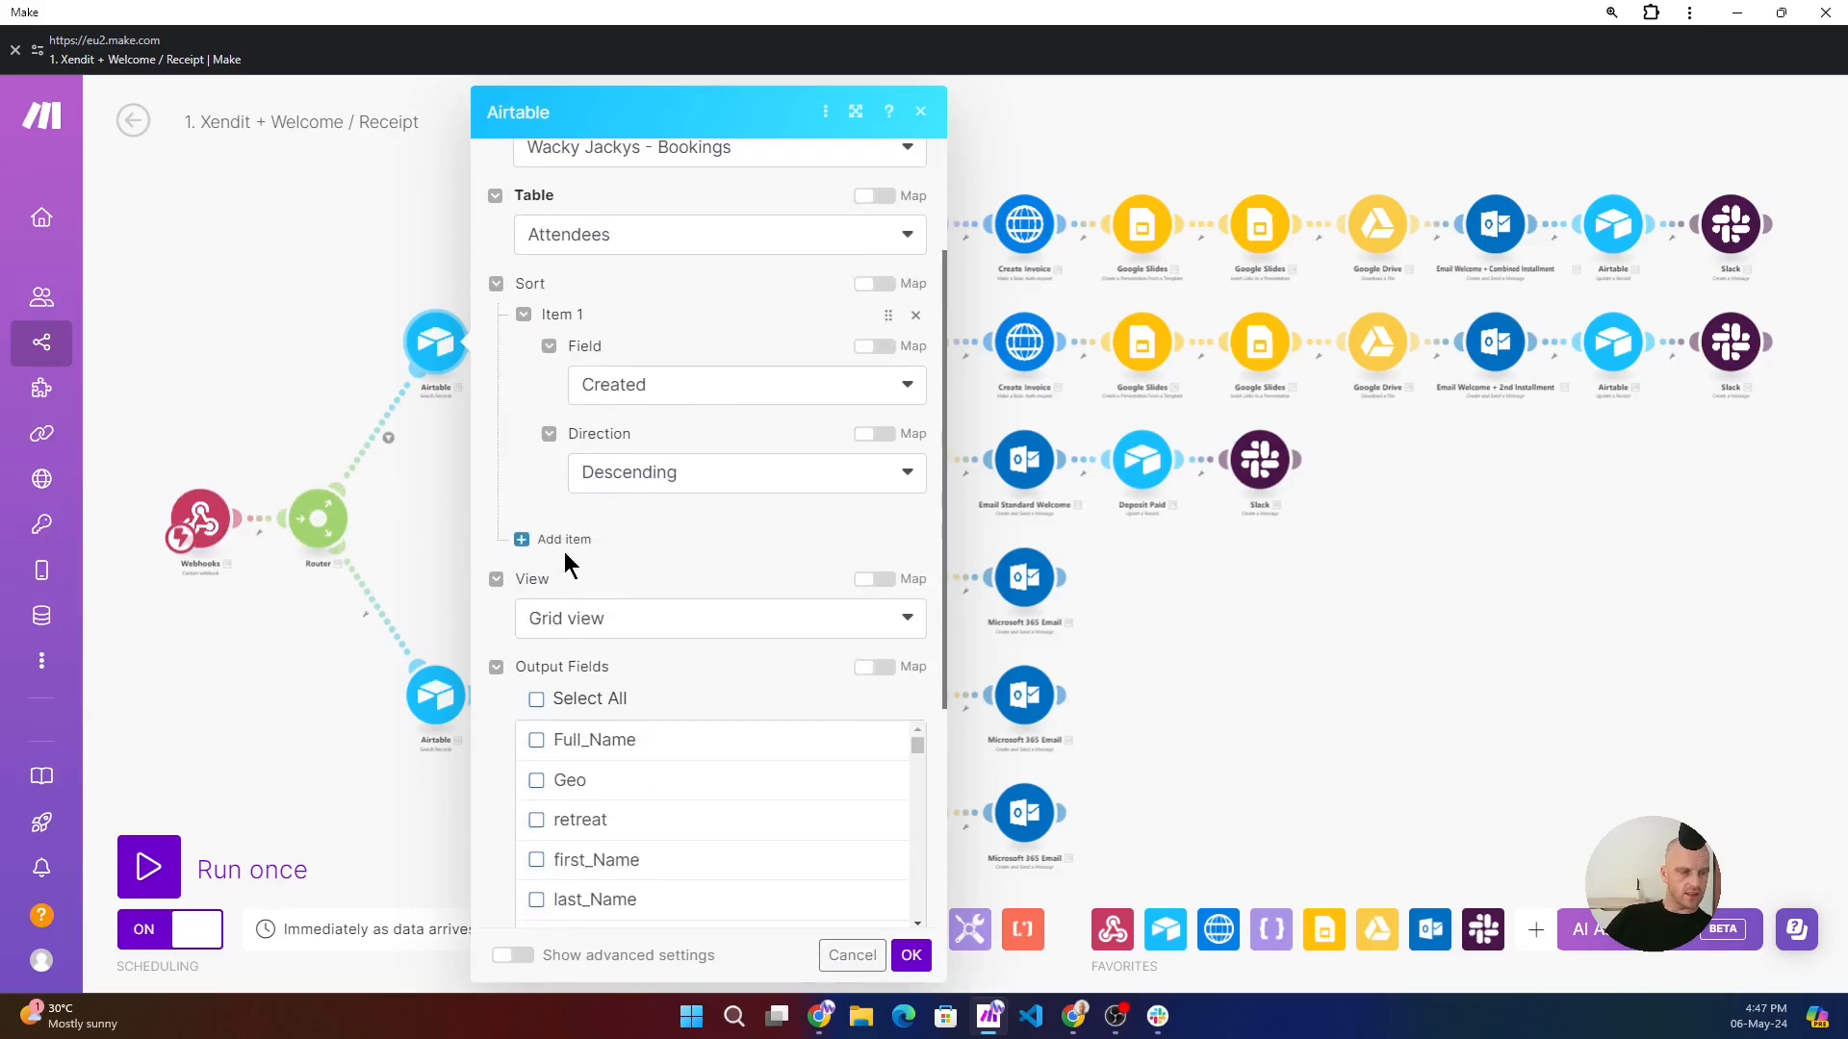
pyautogui.click(289, 298)
# - Inspect the second Airtable module's base, table and the source of its Record ID mapping
pyautogui.moveTo(558, 344); pyautogui.dragTo(556, 339)
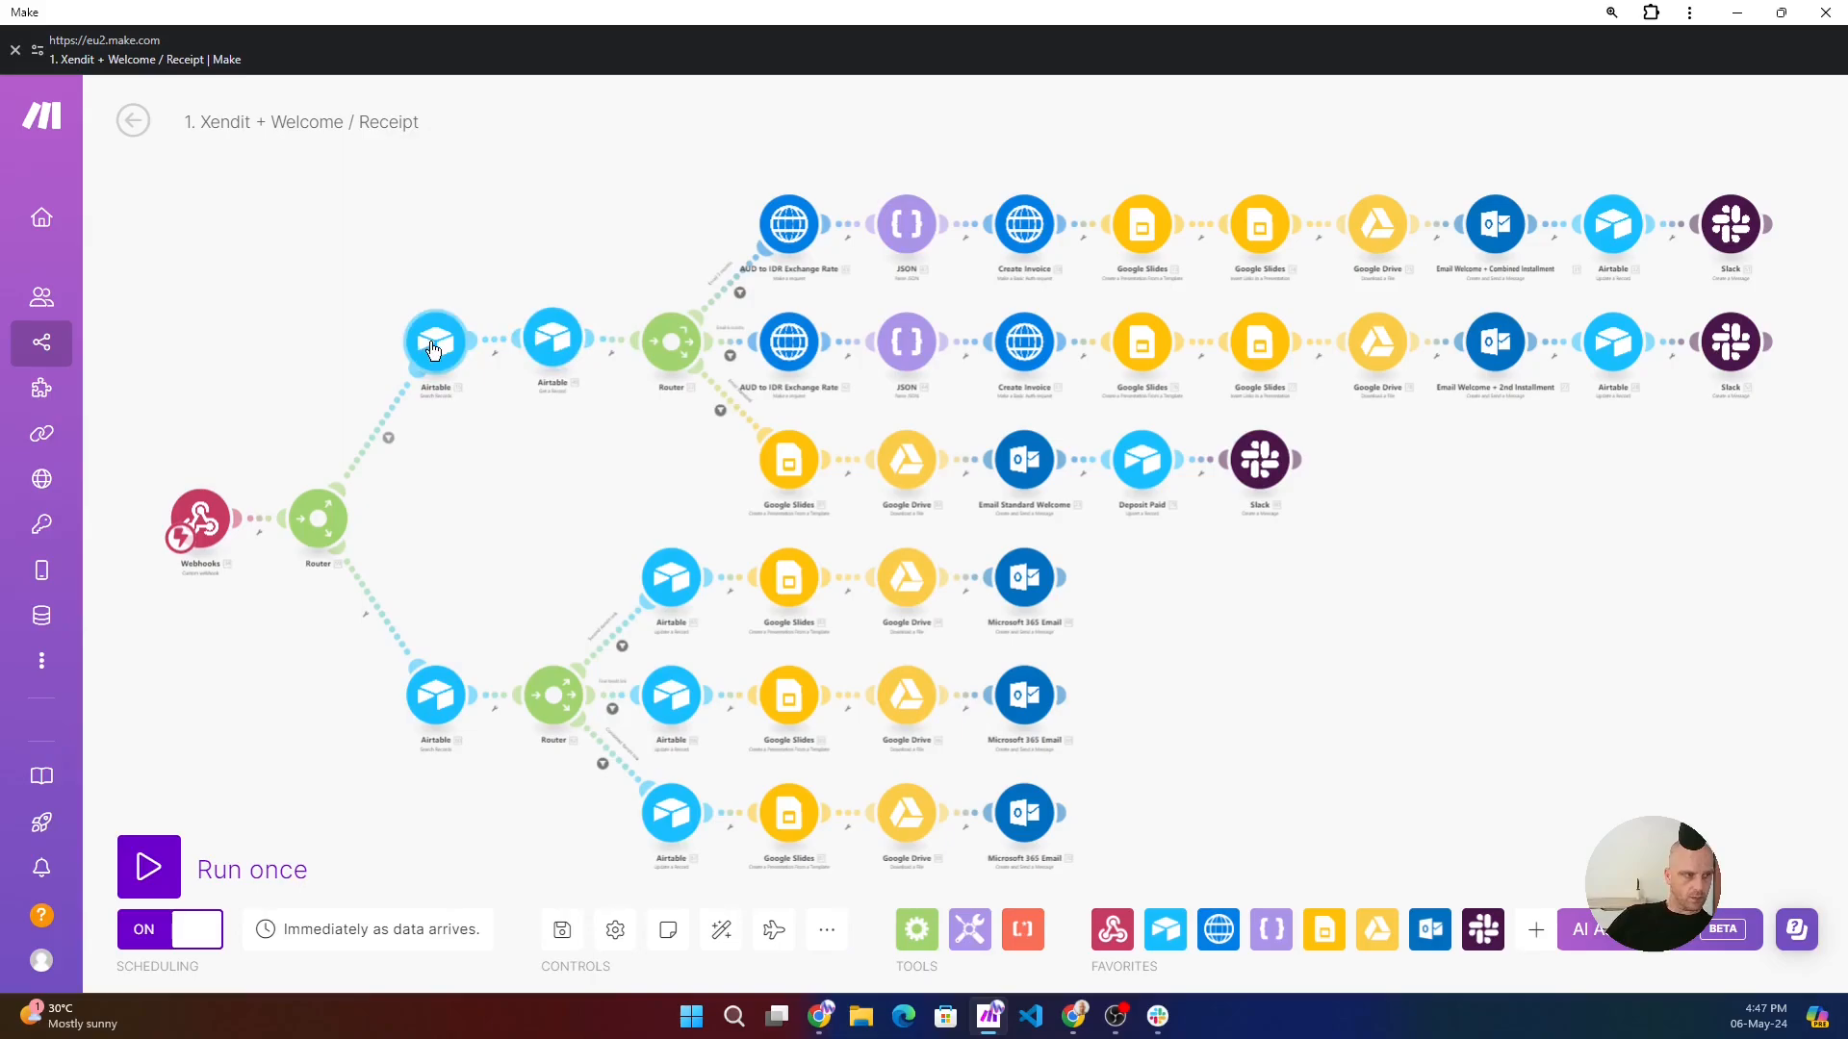
pyautogui.click(550, 341)
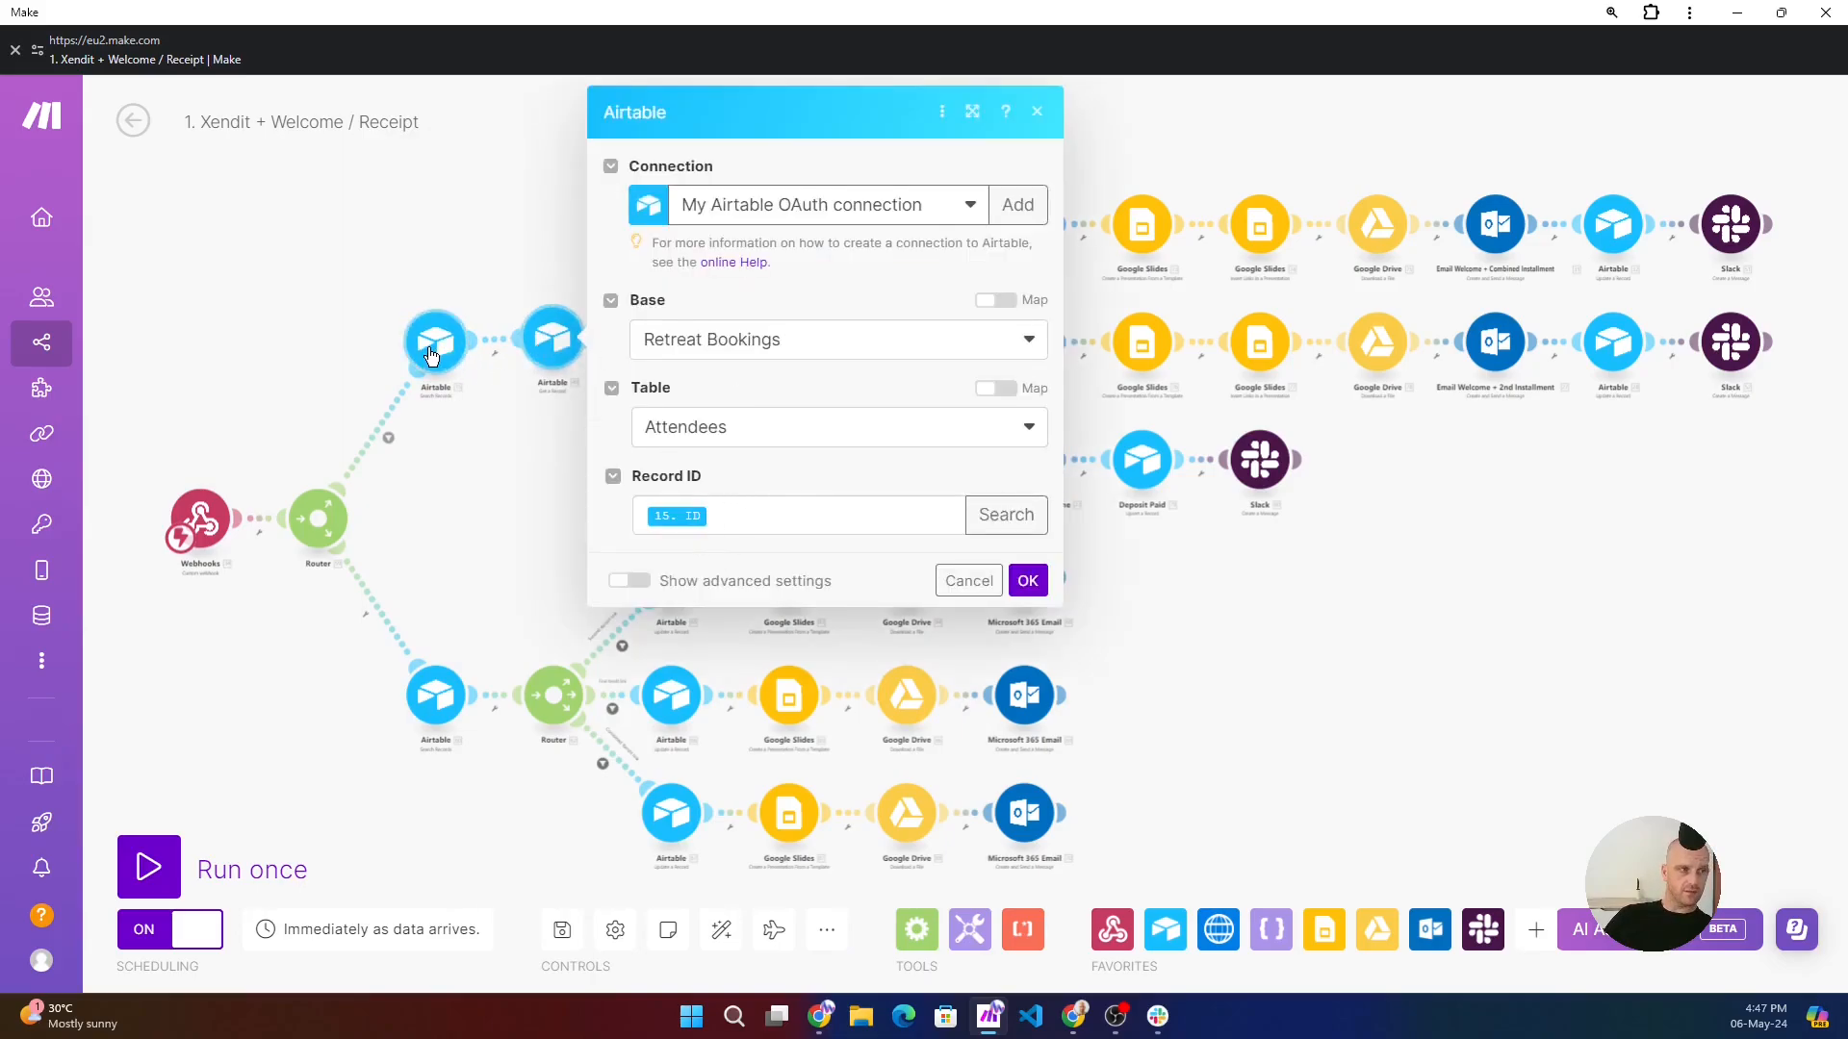
pyautogui.click(674, 524)
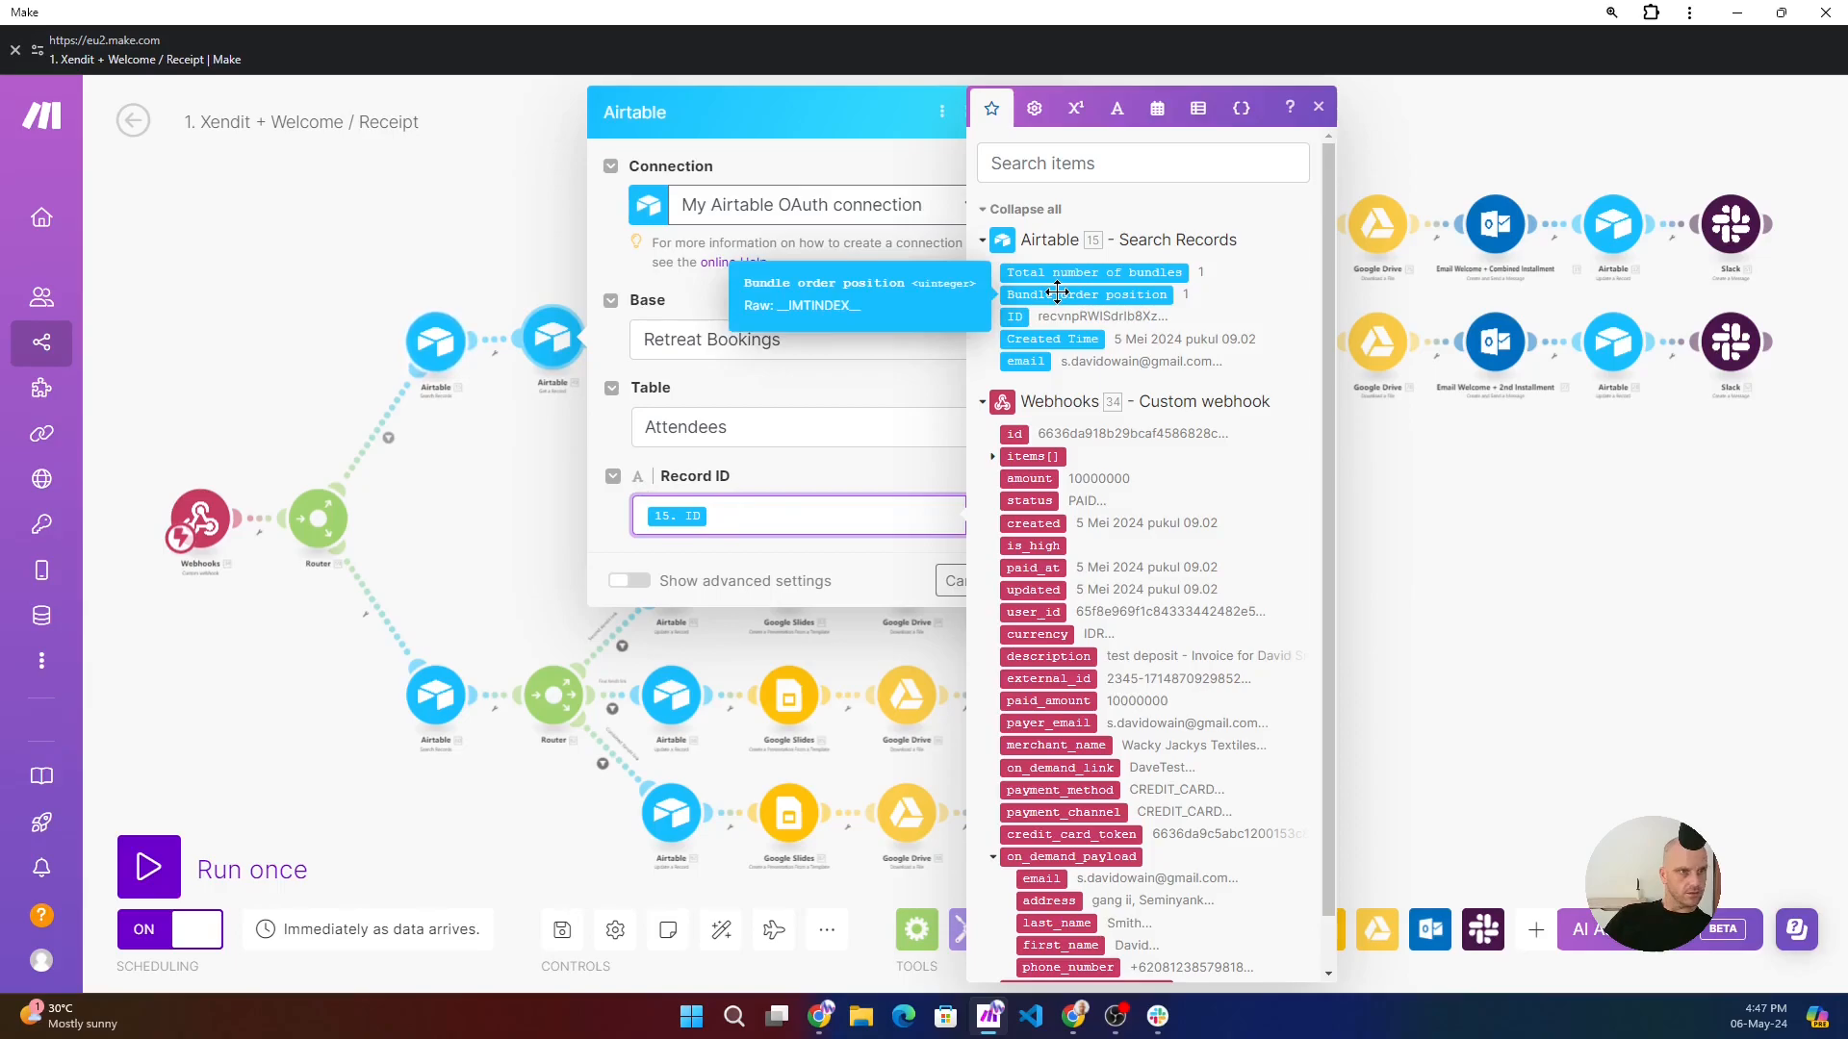
pyautogui.click(494, 227)
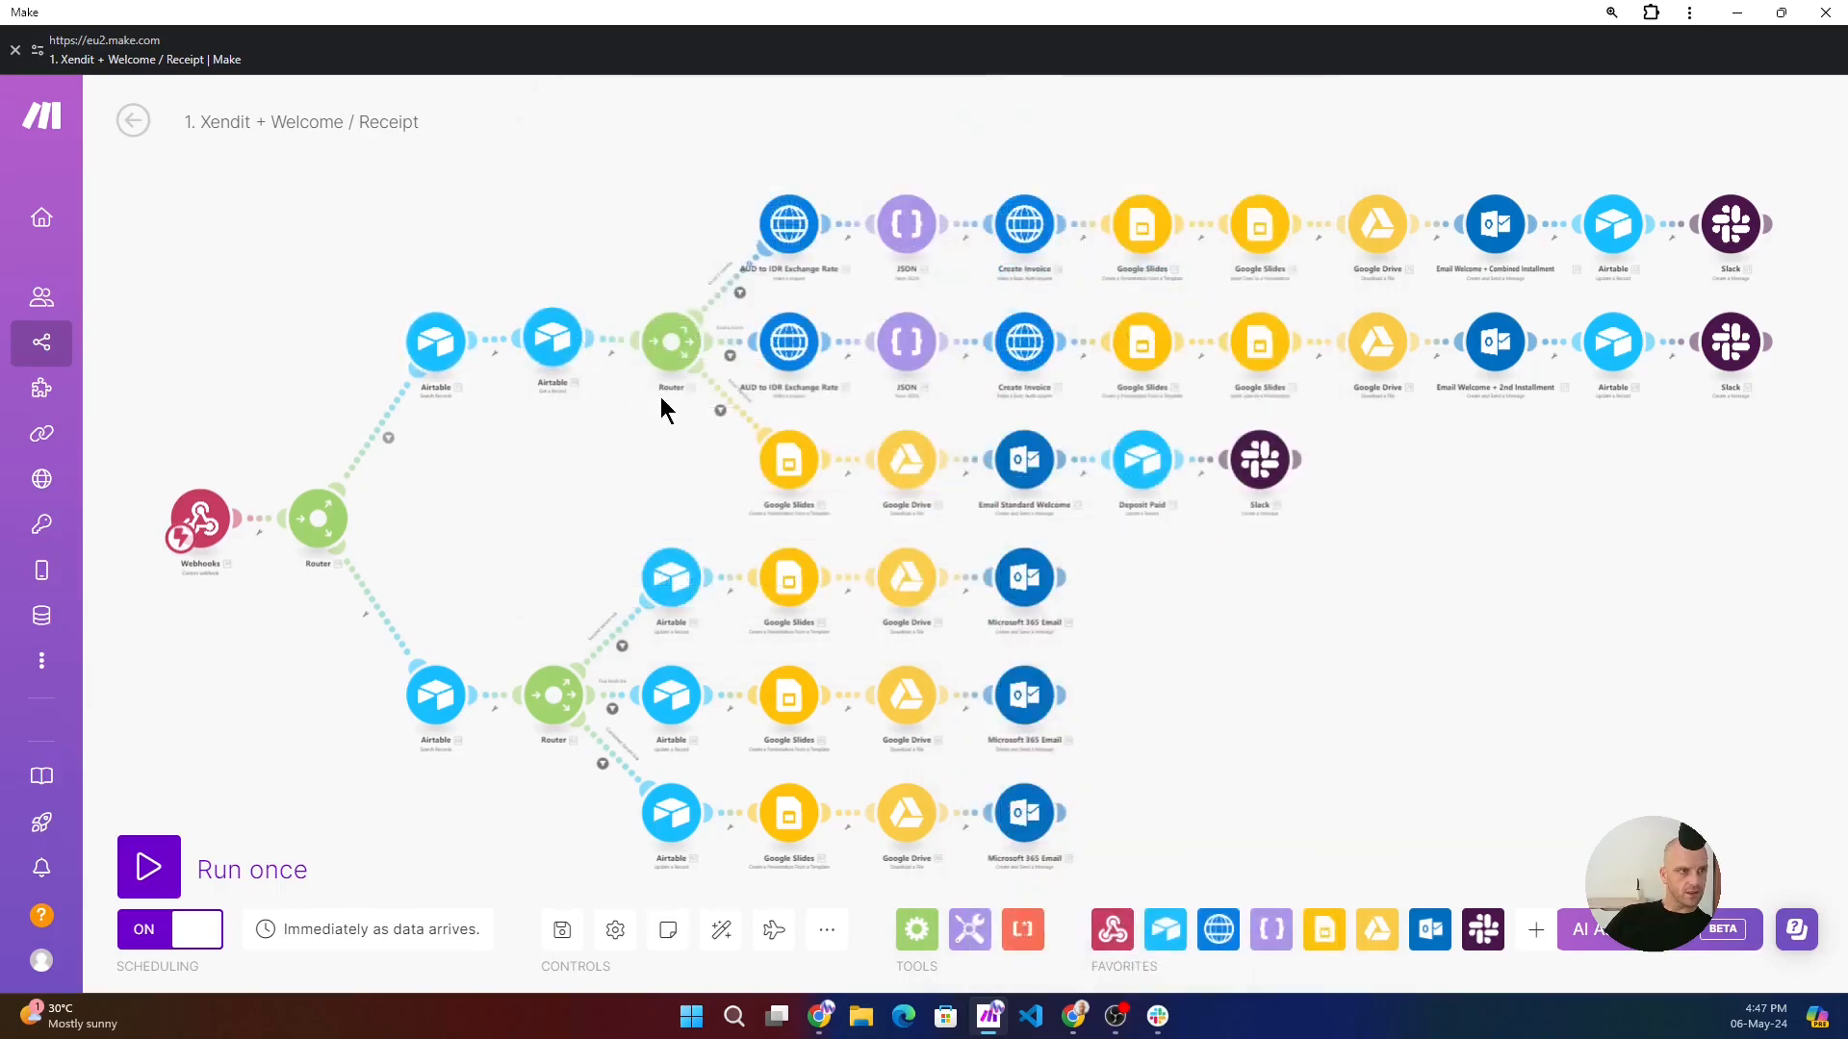
# - Inspect the uppermost AUD to IDR Exchange Rate request, including its URL, API key header and currencies parameter
pyautogui.click(786, 240)
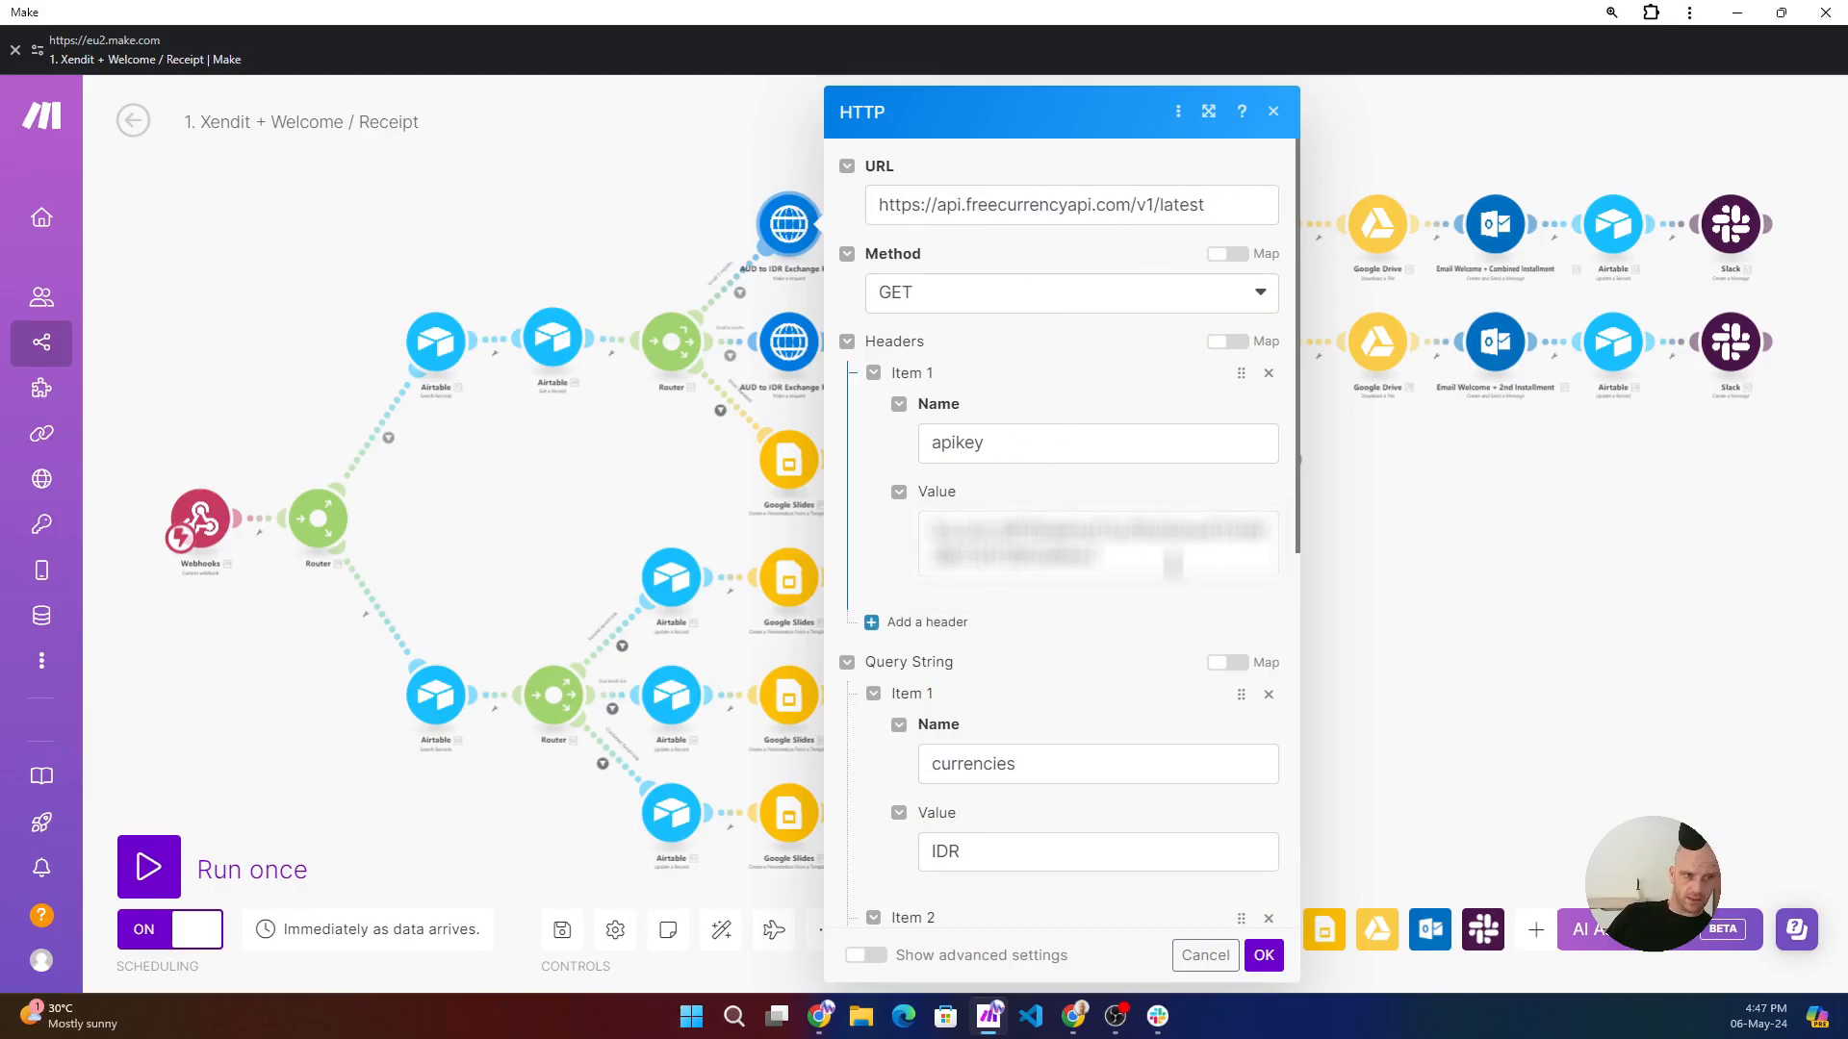
pyautogui.click(955, 522)
pyautogui.moveTo(956, 522); pyautogui.dragTo(897, 521)
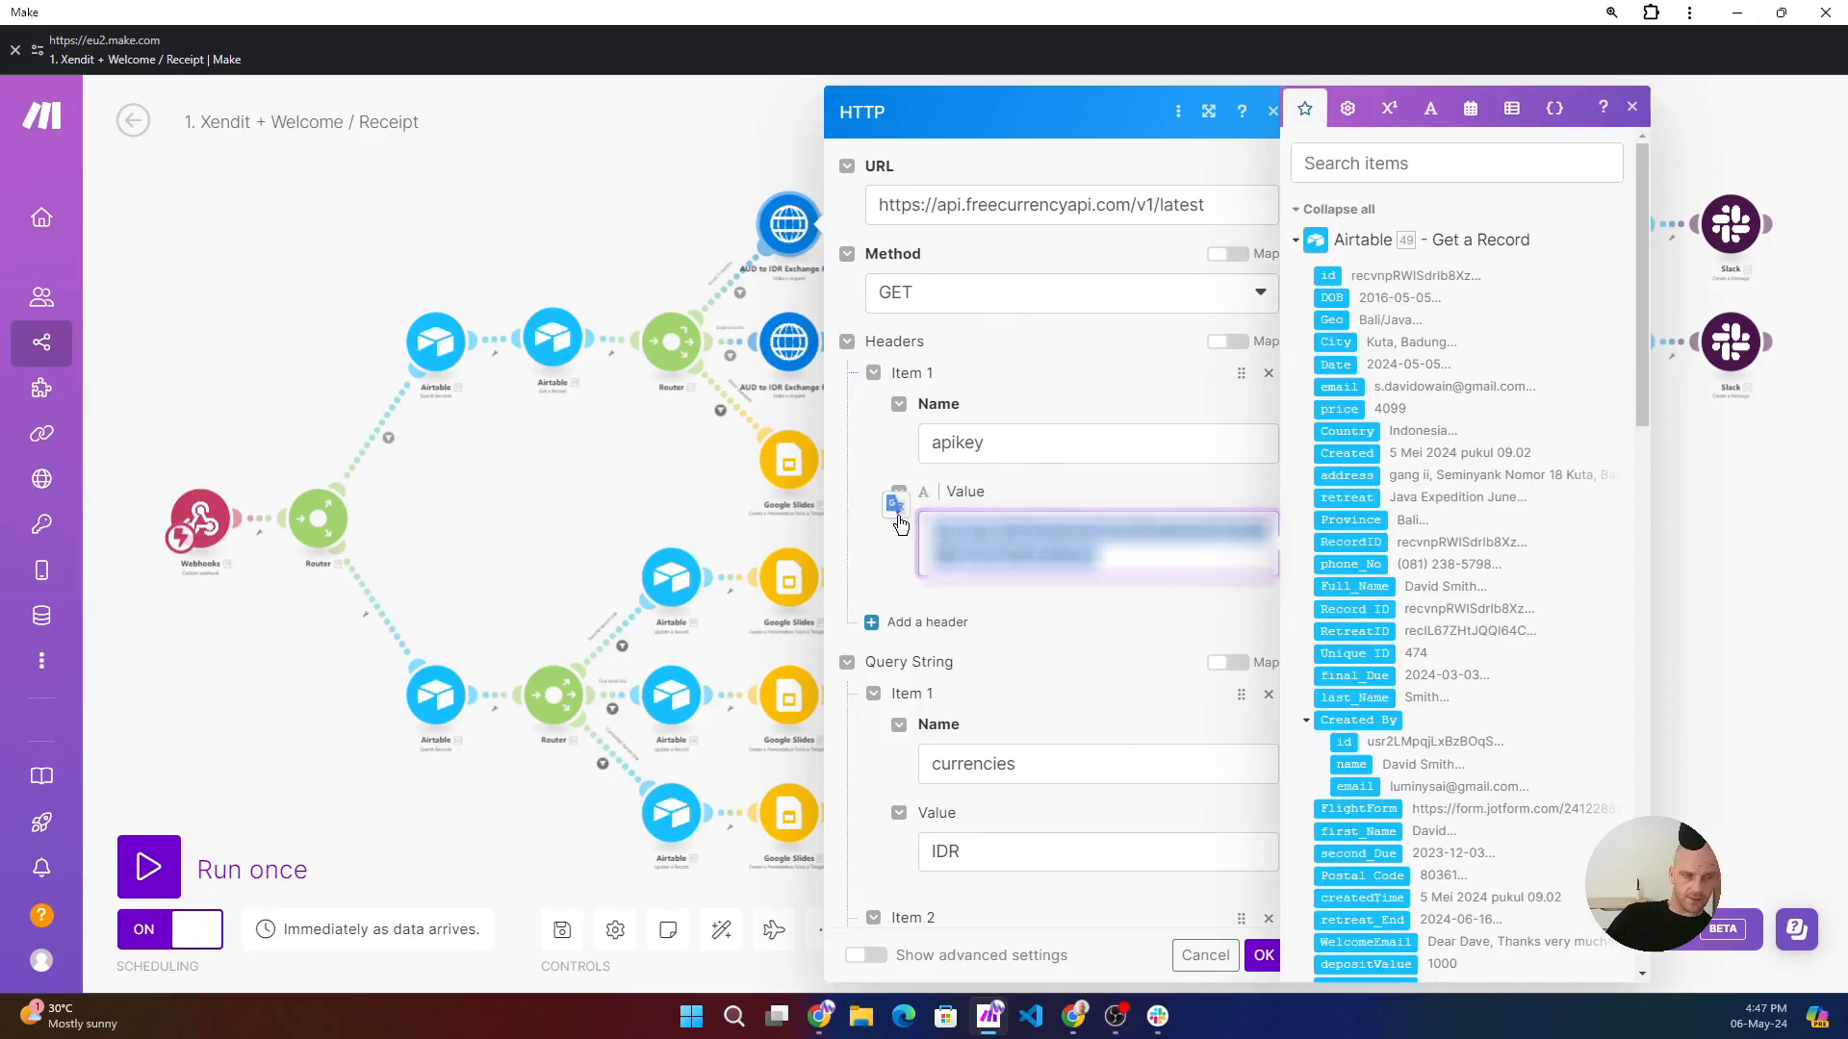
pyautogui.click(1042, 621)
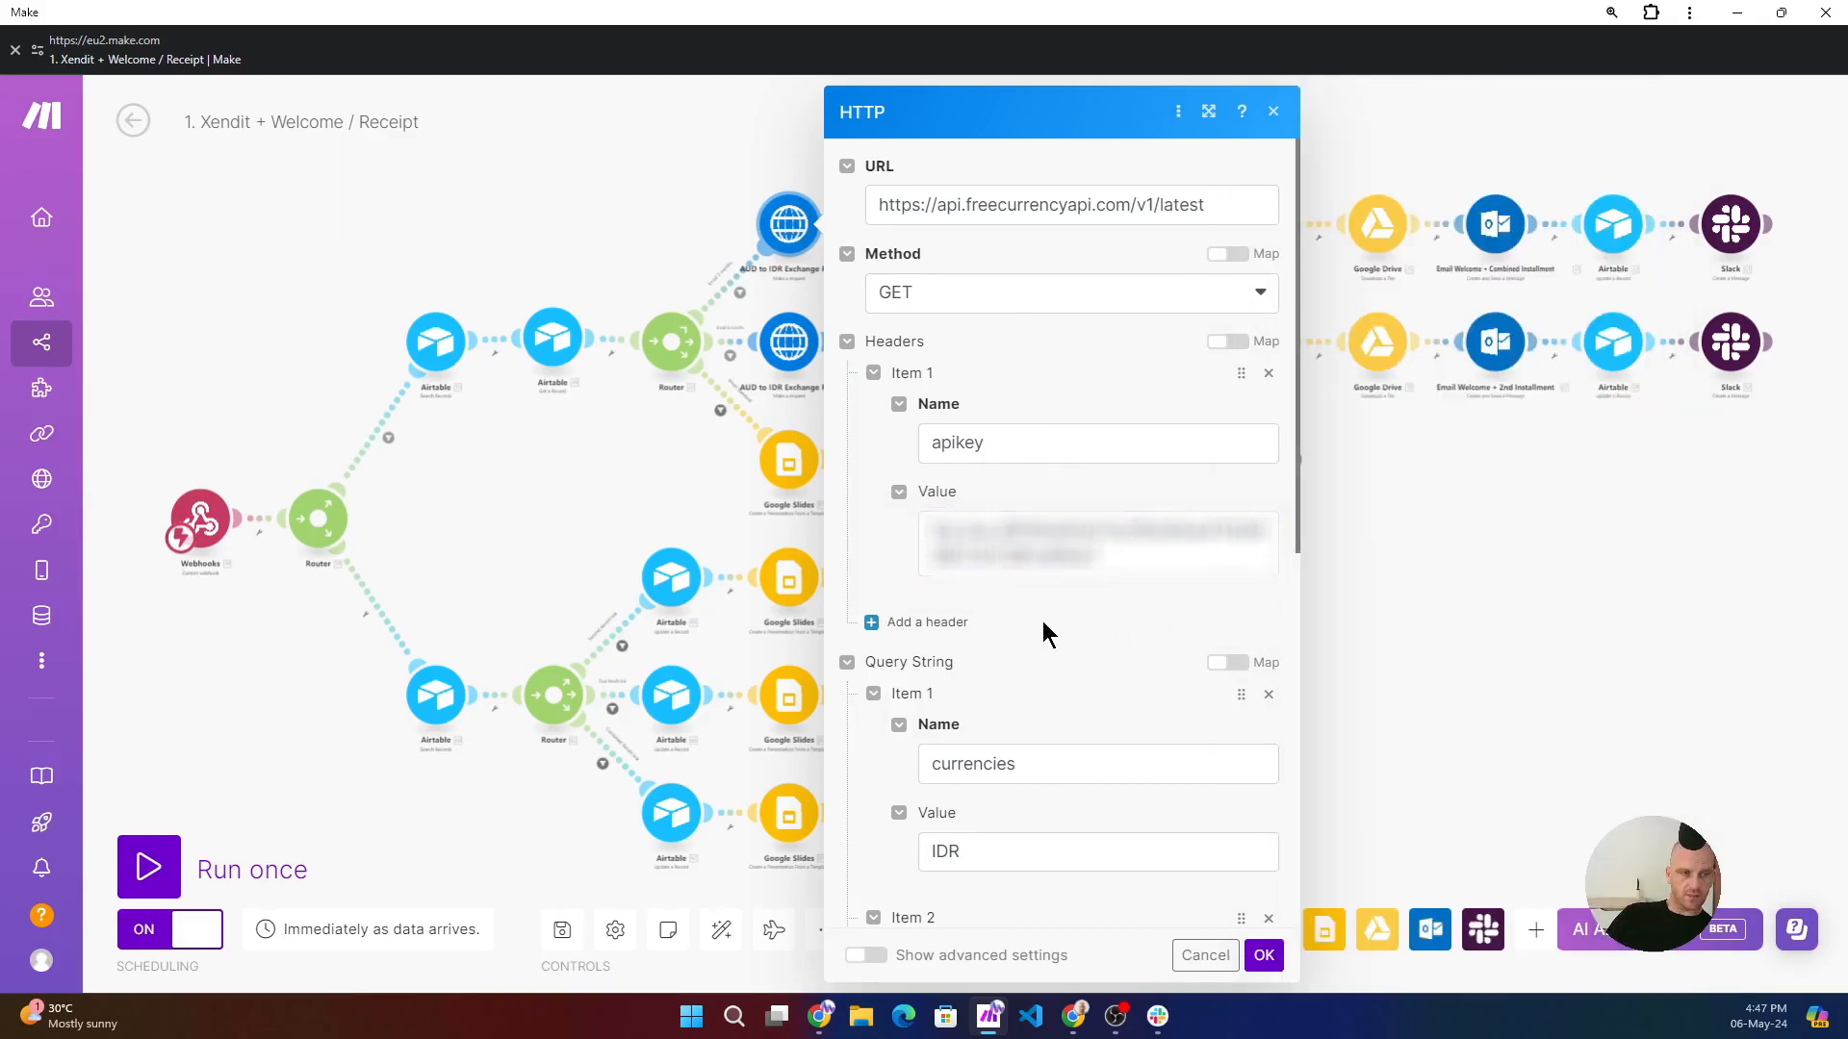
pyautogui.click(1264, 956)
# - Inspect the JSON module after the exchange rate request and the data mapped into its JSON string
pyautogui.click(907, 224)
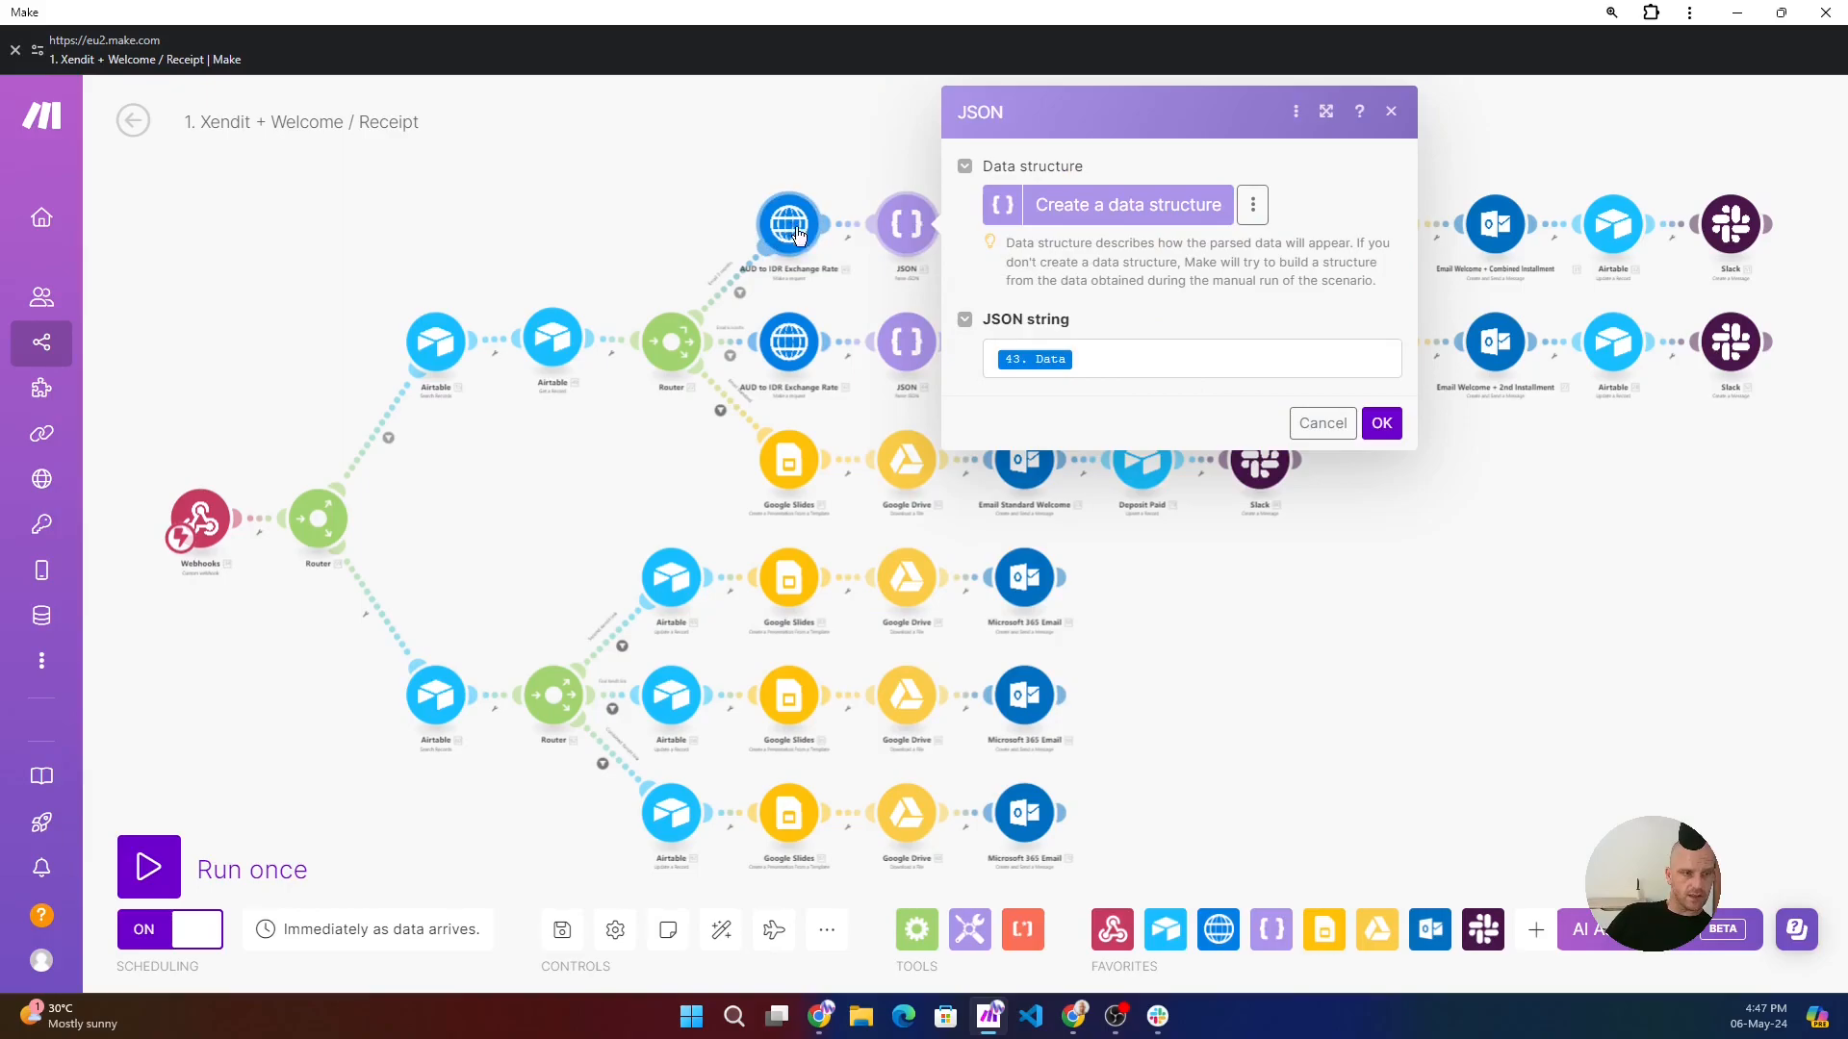
pyautogui.click(1154, 358)
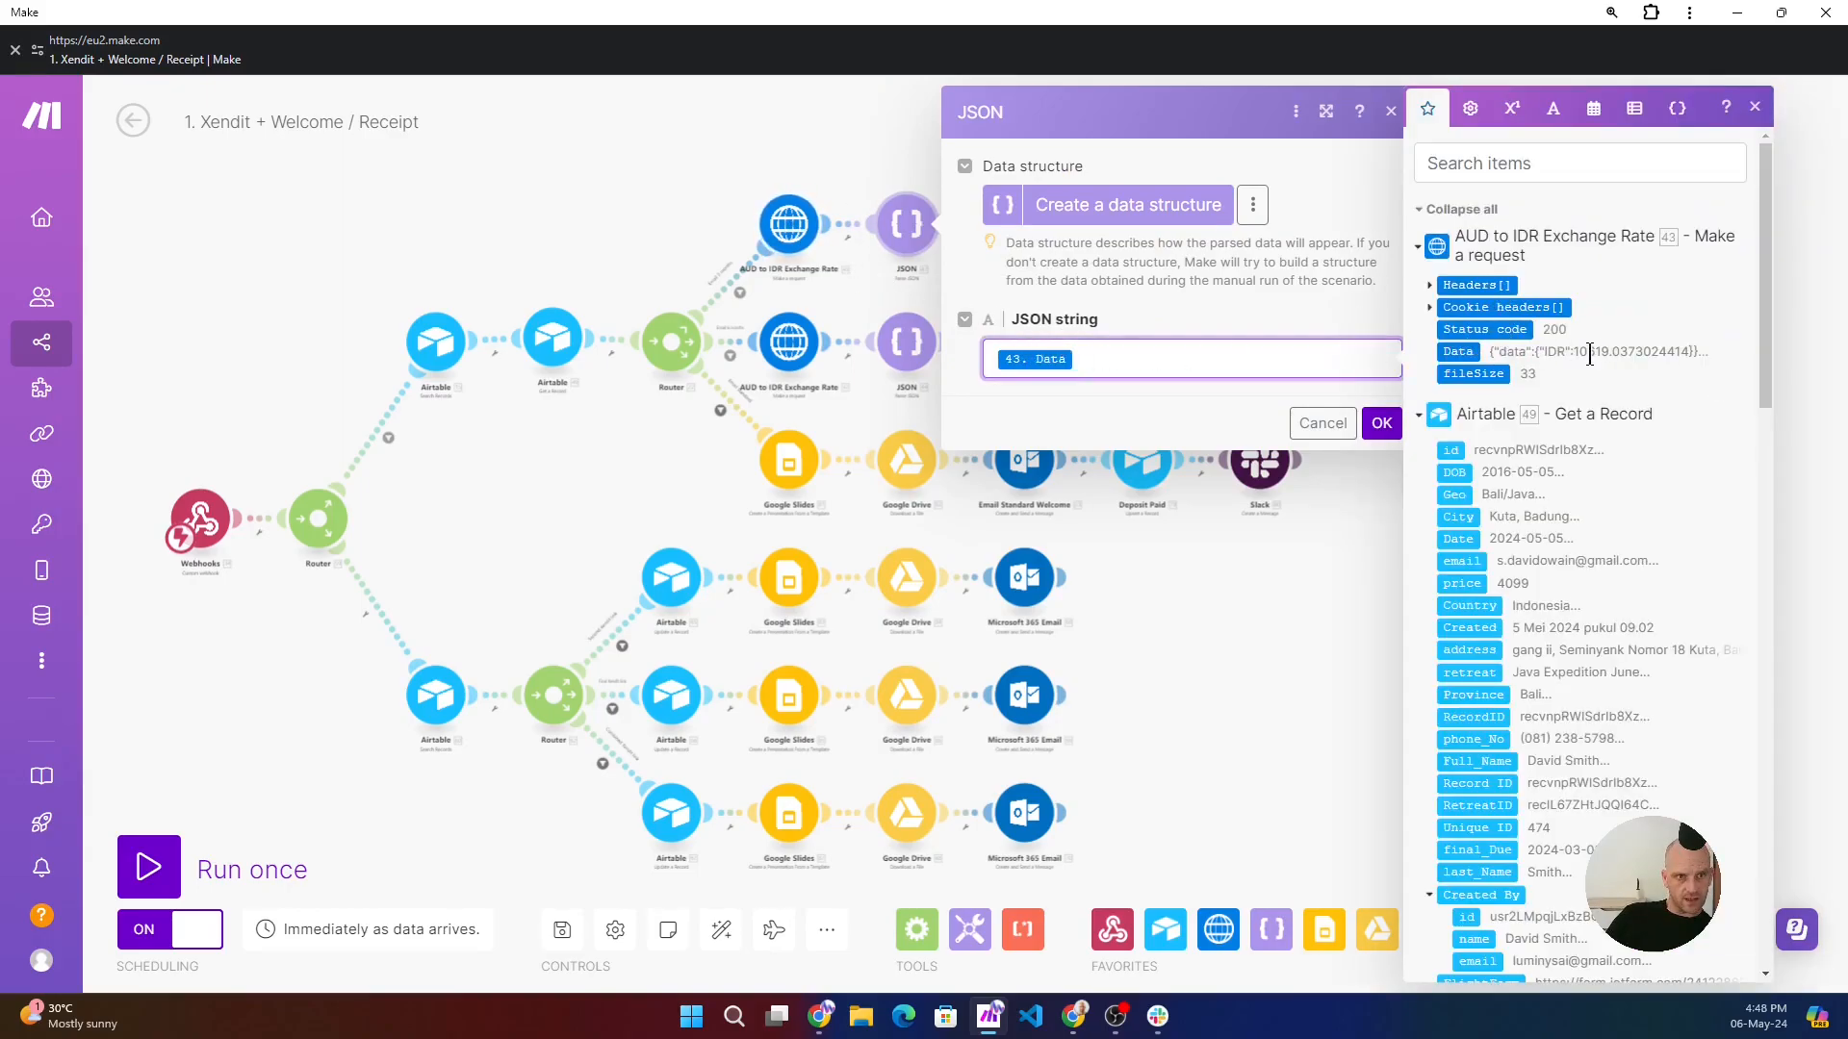
pyautogui.click(881, 175)
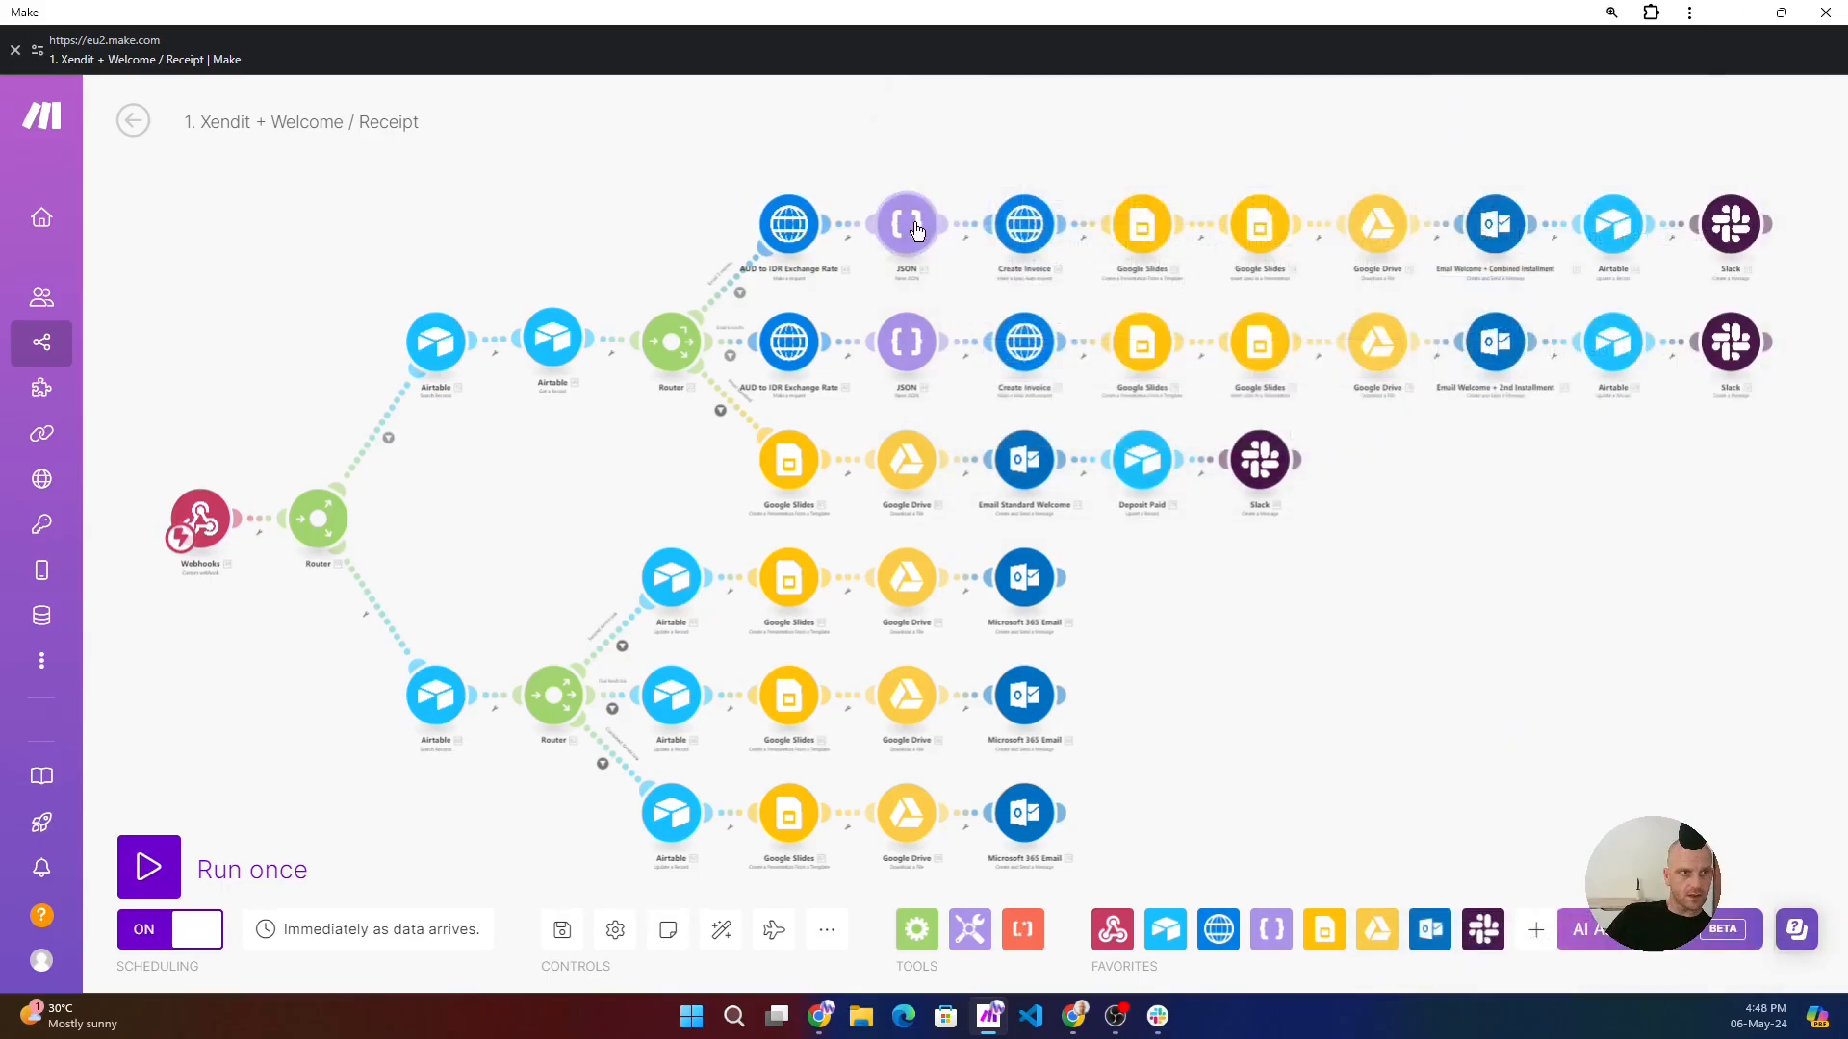
pyautogui.click(921, 228)
pyautogui.click(899, 185)
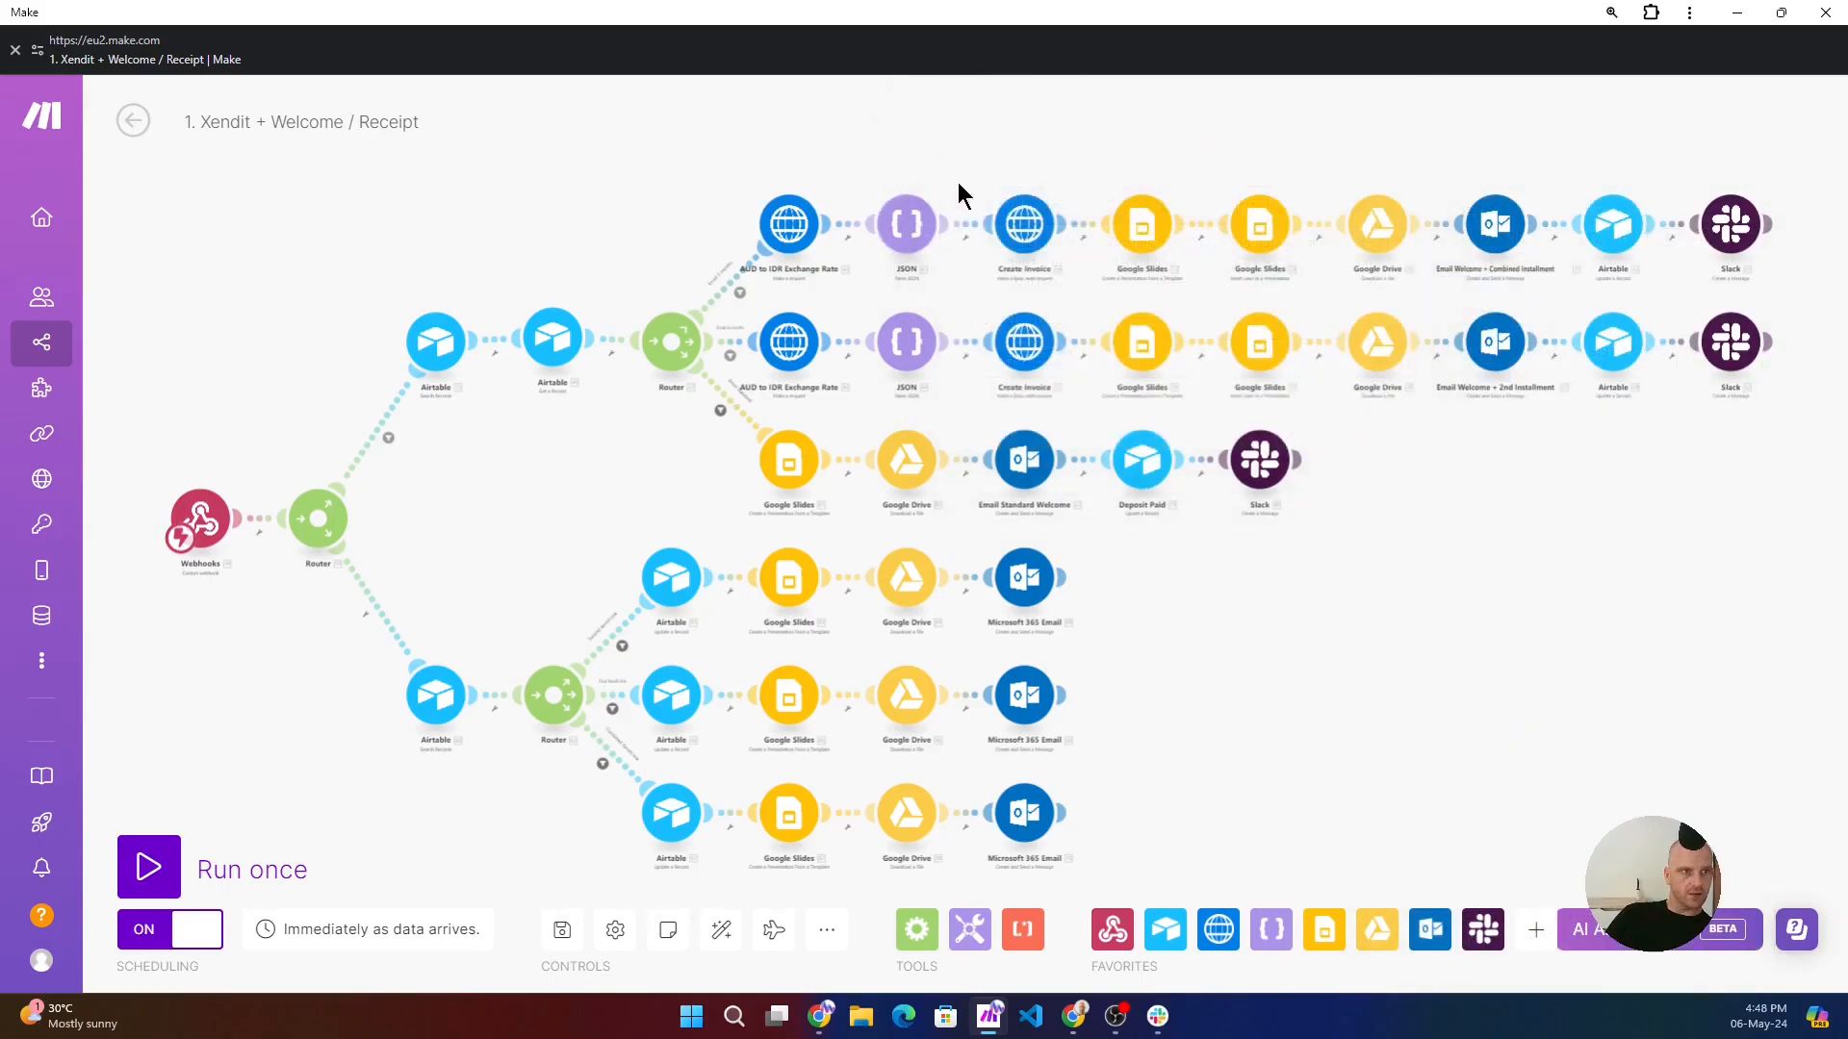
# - Inspect the Create Invoice request's Xendit credentials, URL, method and Authorization header on the combined installment route
pyautogui.click(1037, 234)
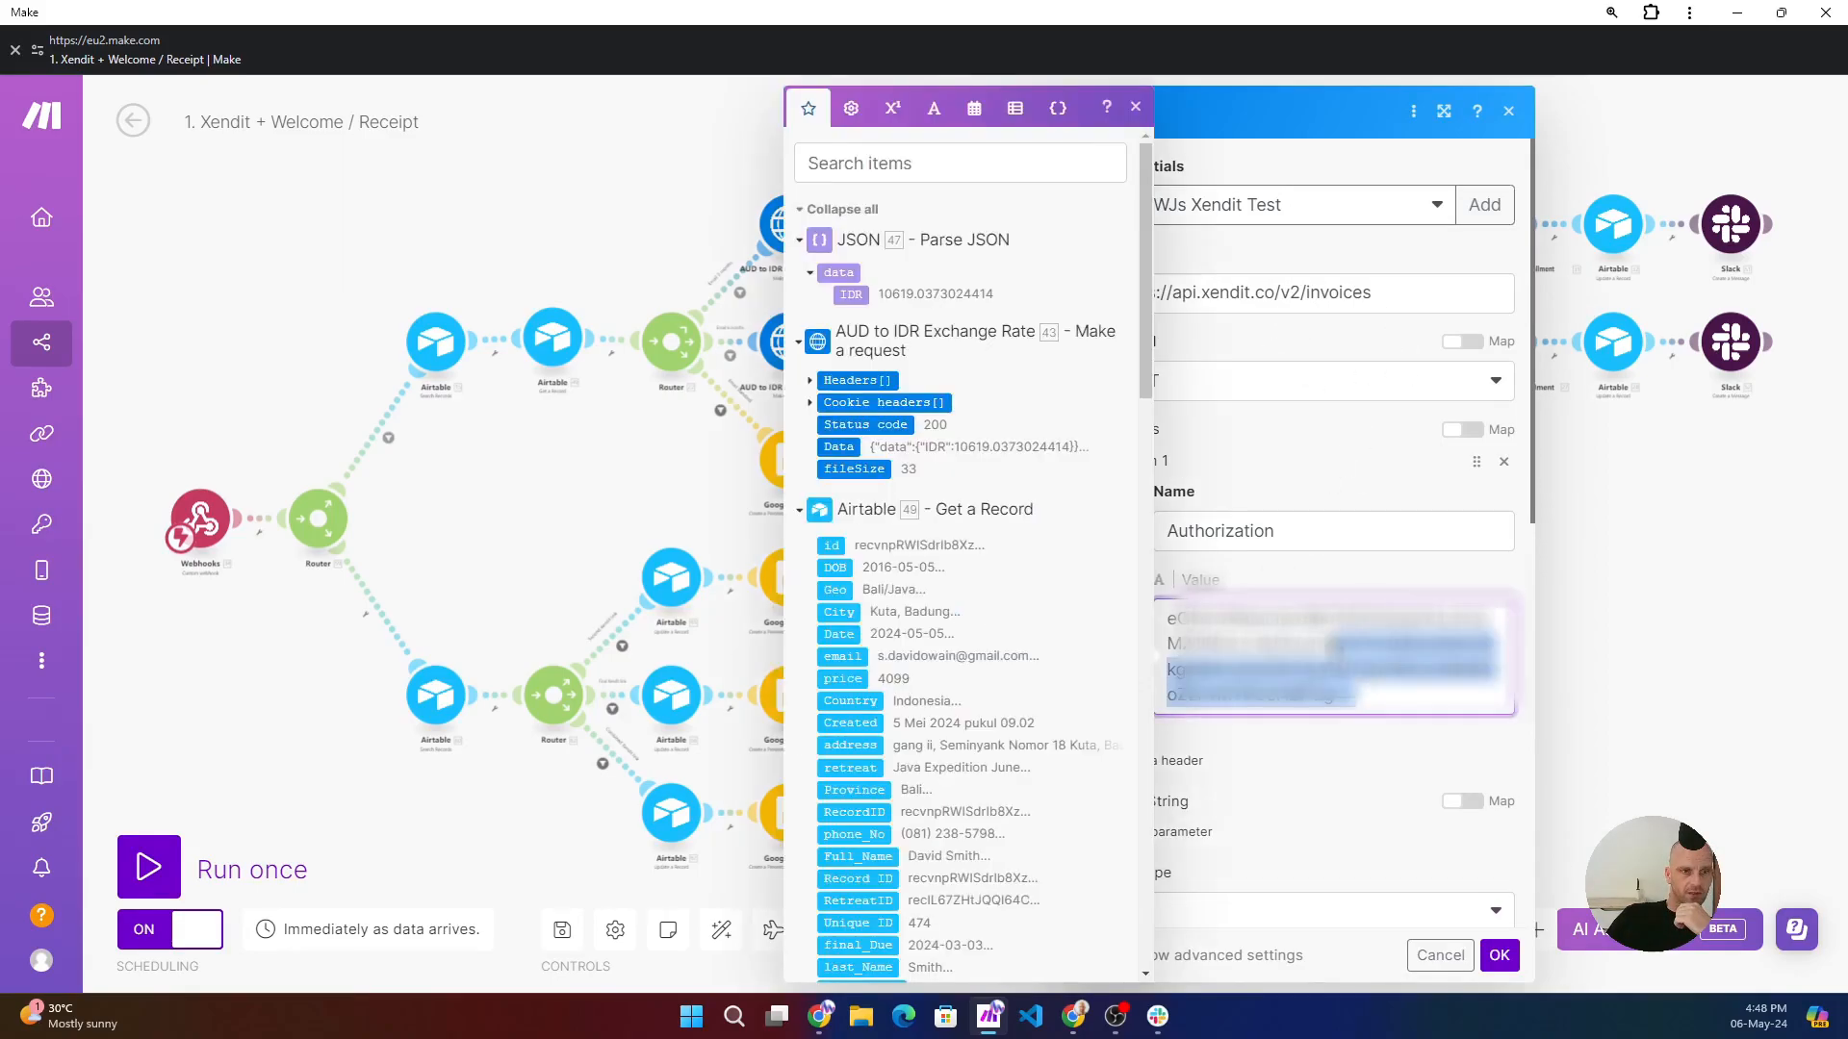
pyautogui.moveTo(1393, 691); pyautogui.dragTo(1172, 609)
pyautogui.click(1706, 591)
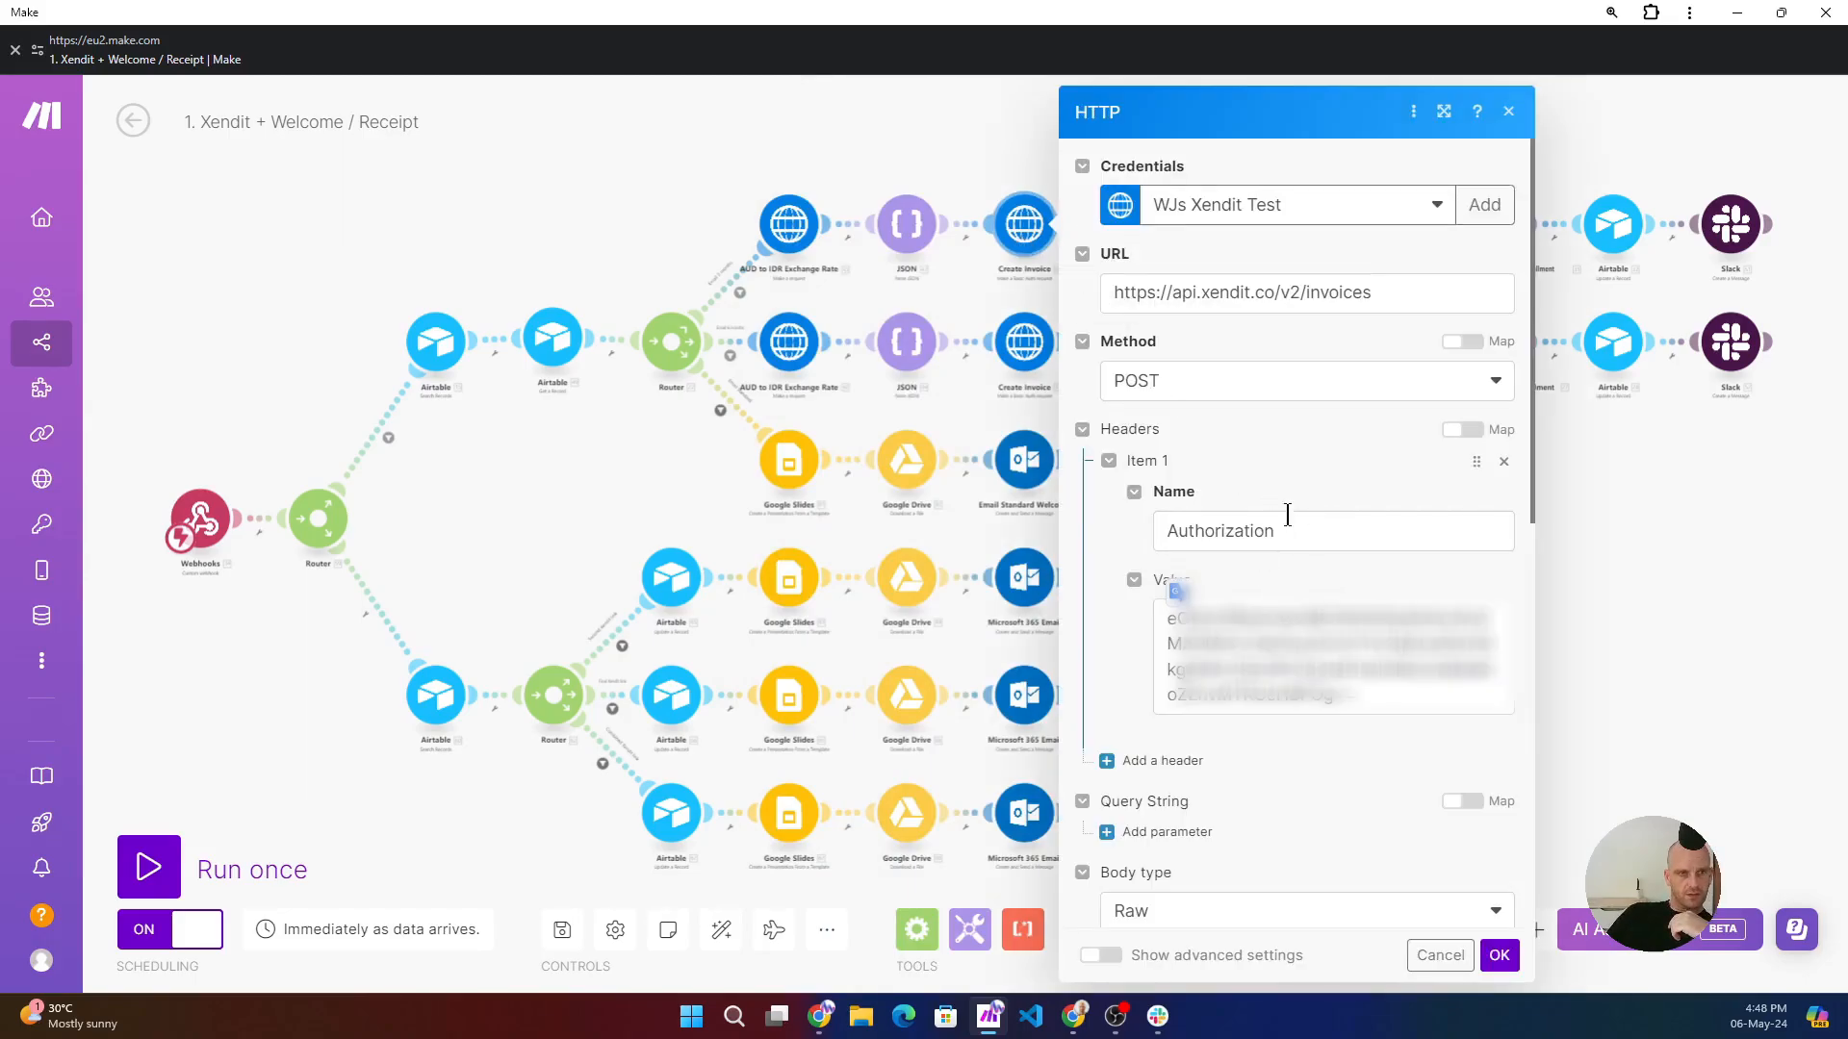
# - Expand the Create Invoice settings and add spaces before "Wacky Jacky's Textiles" and before the "$" following "AUD benchmark." in the description
pyautogui.scroll(-8, 1266, 566)
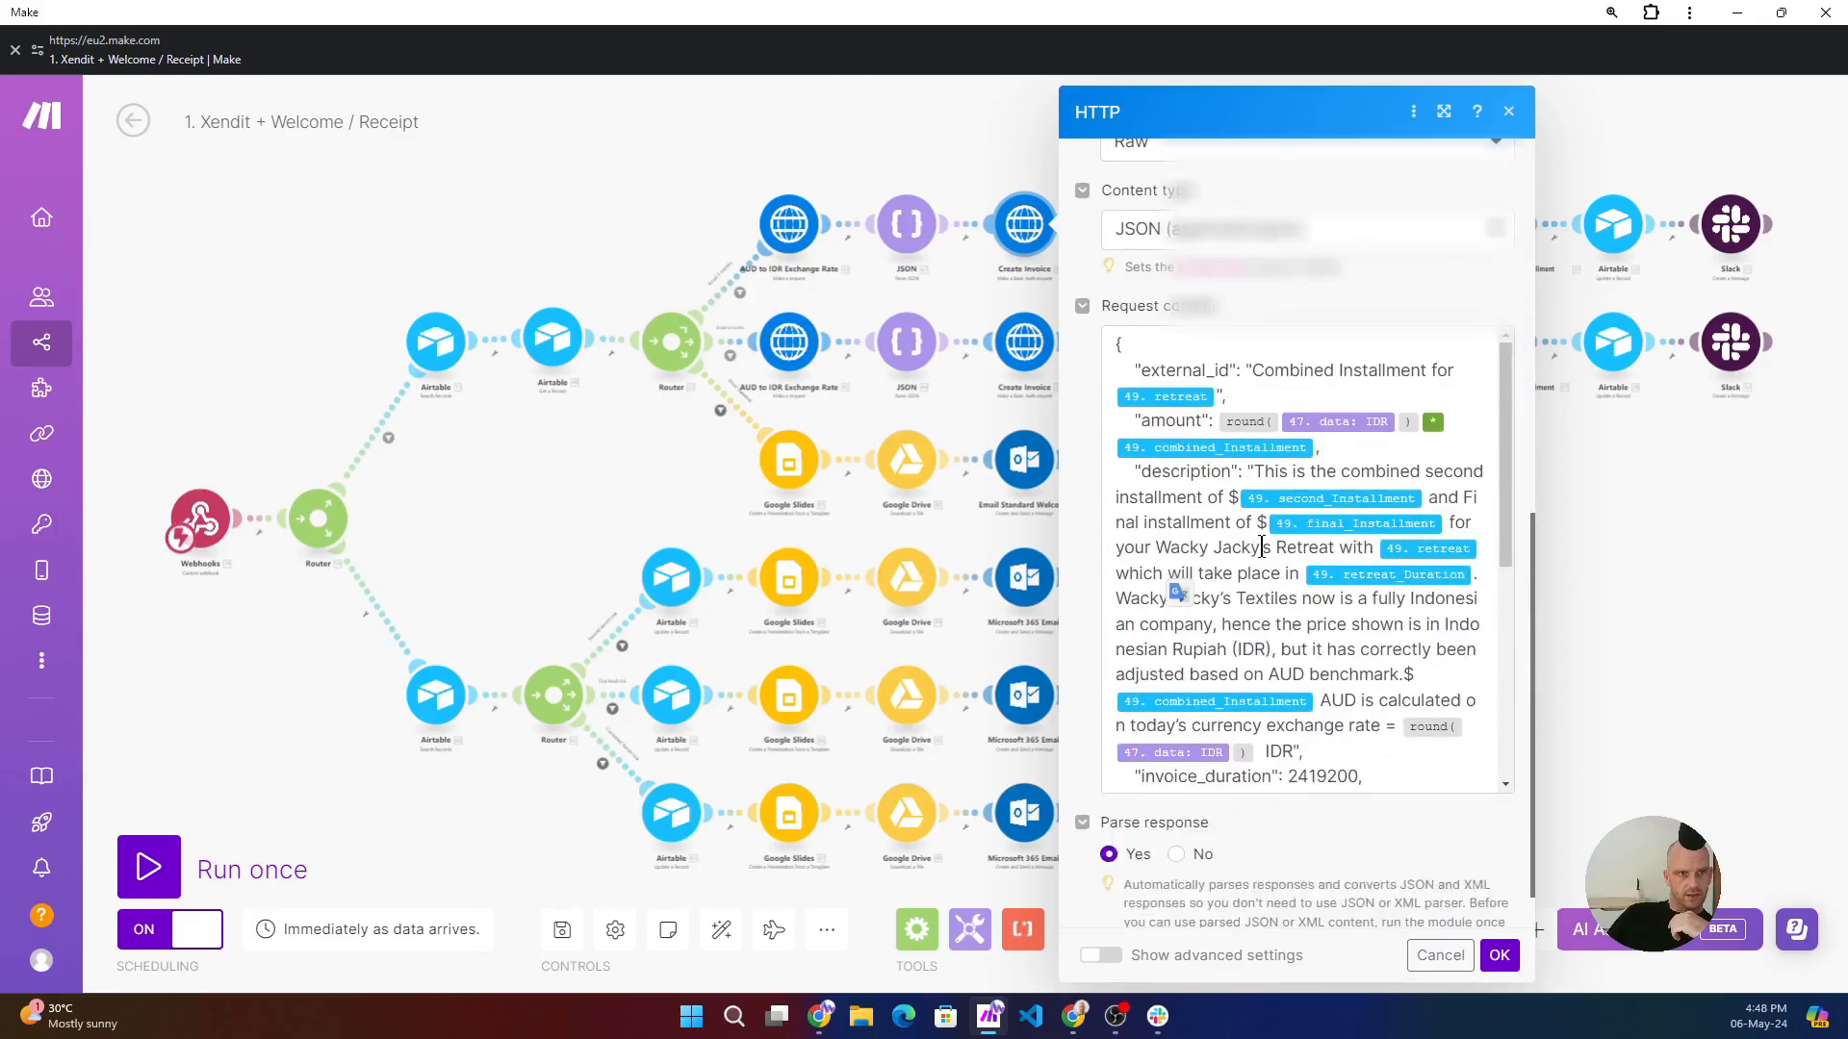
pyautogui.scroll(1, 1261, 547)
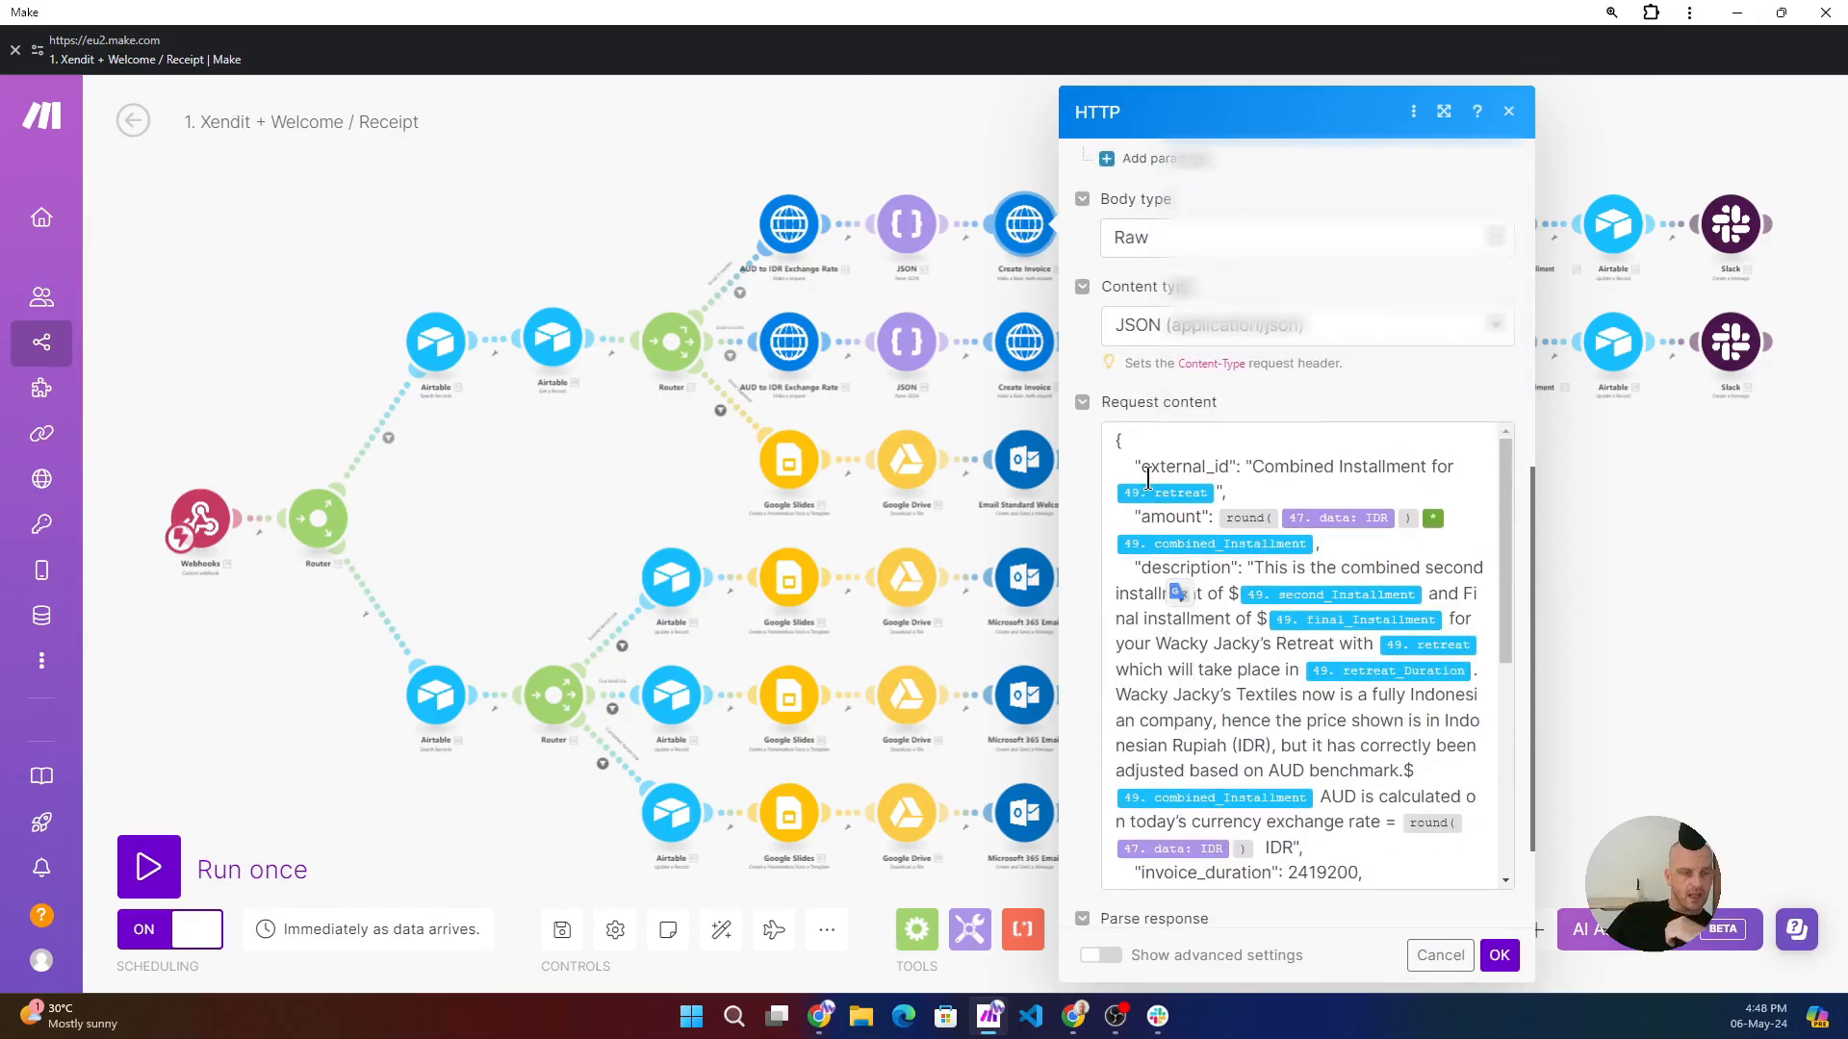
pyautogui.click(1108, 438)
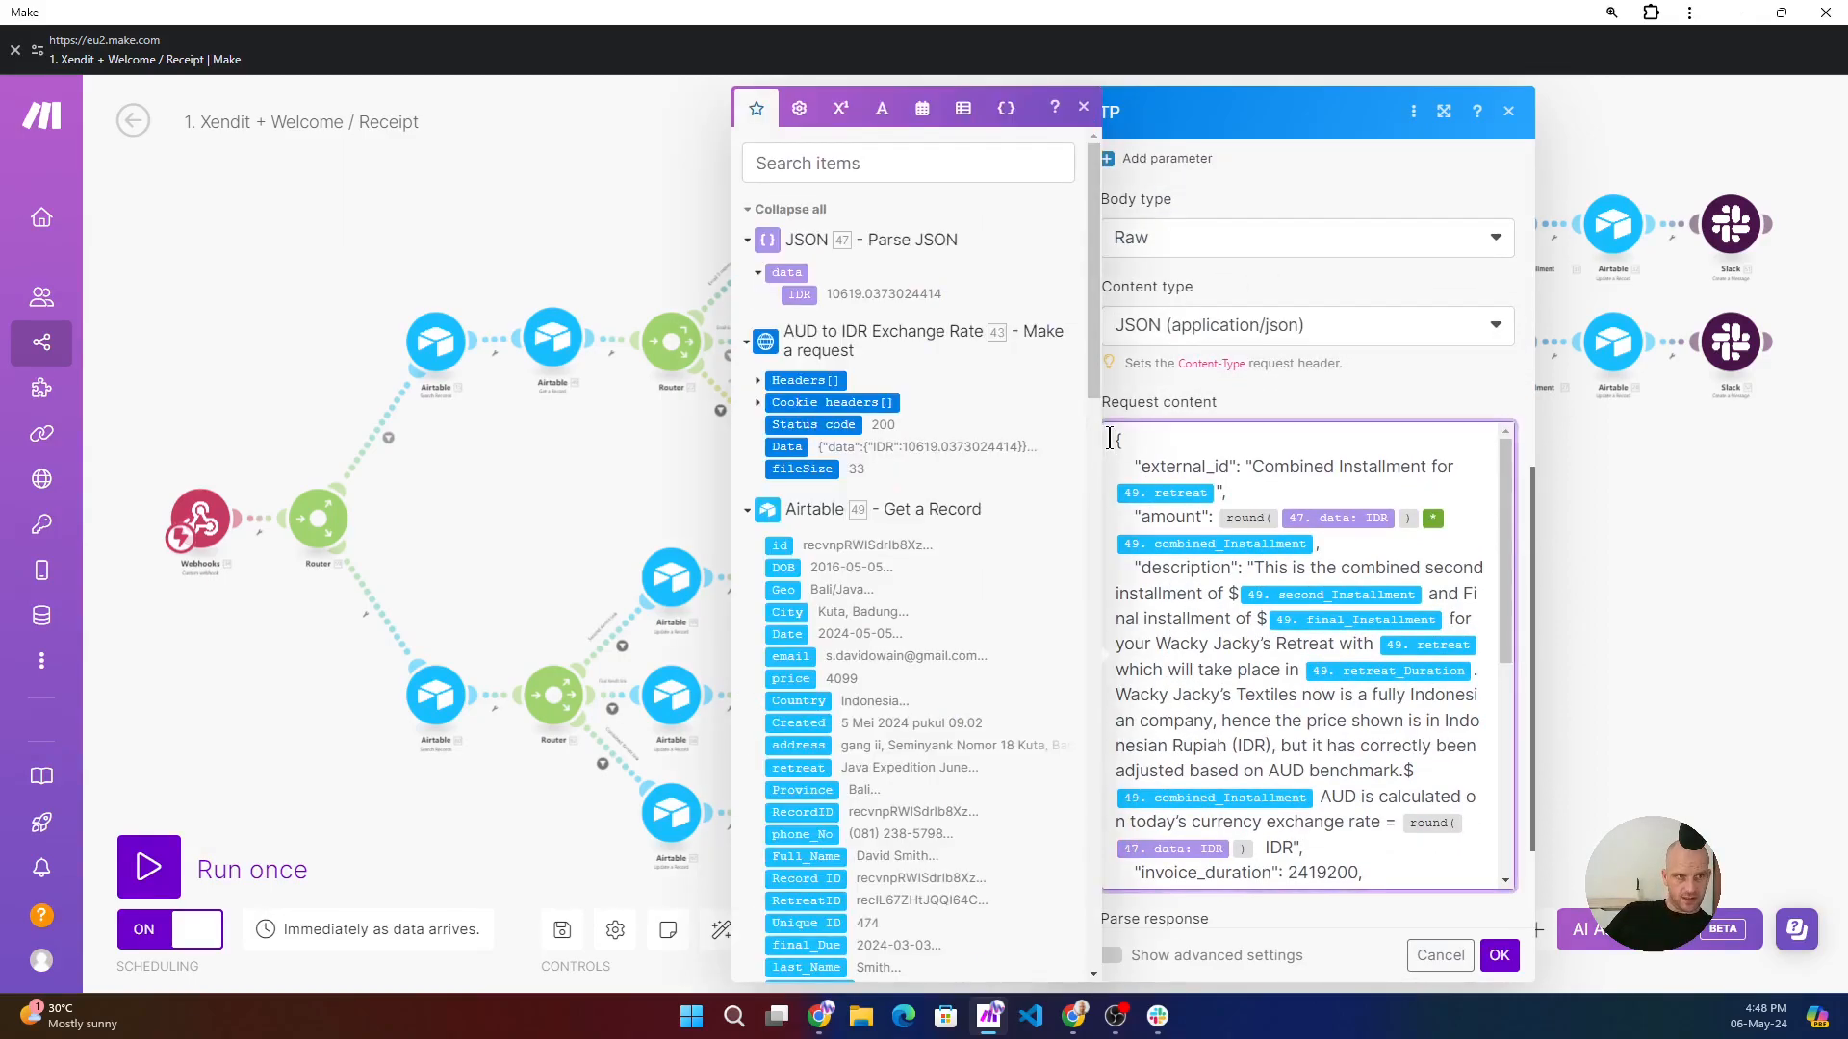
pyautogui.click(1444, 111)
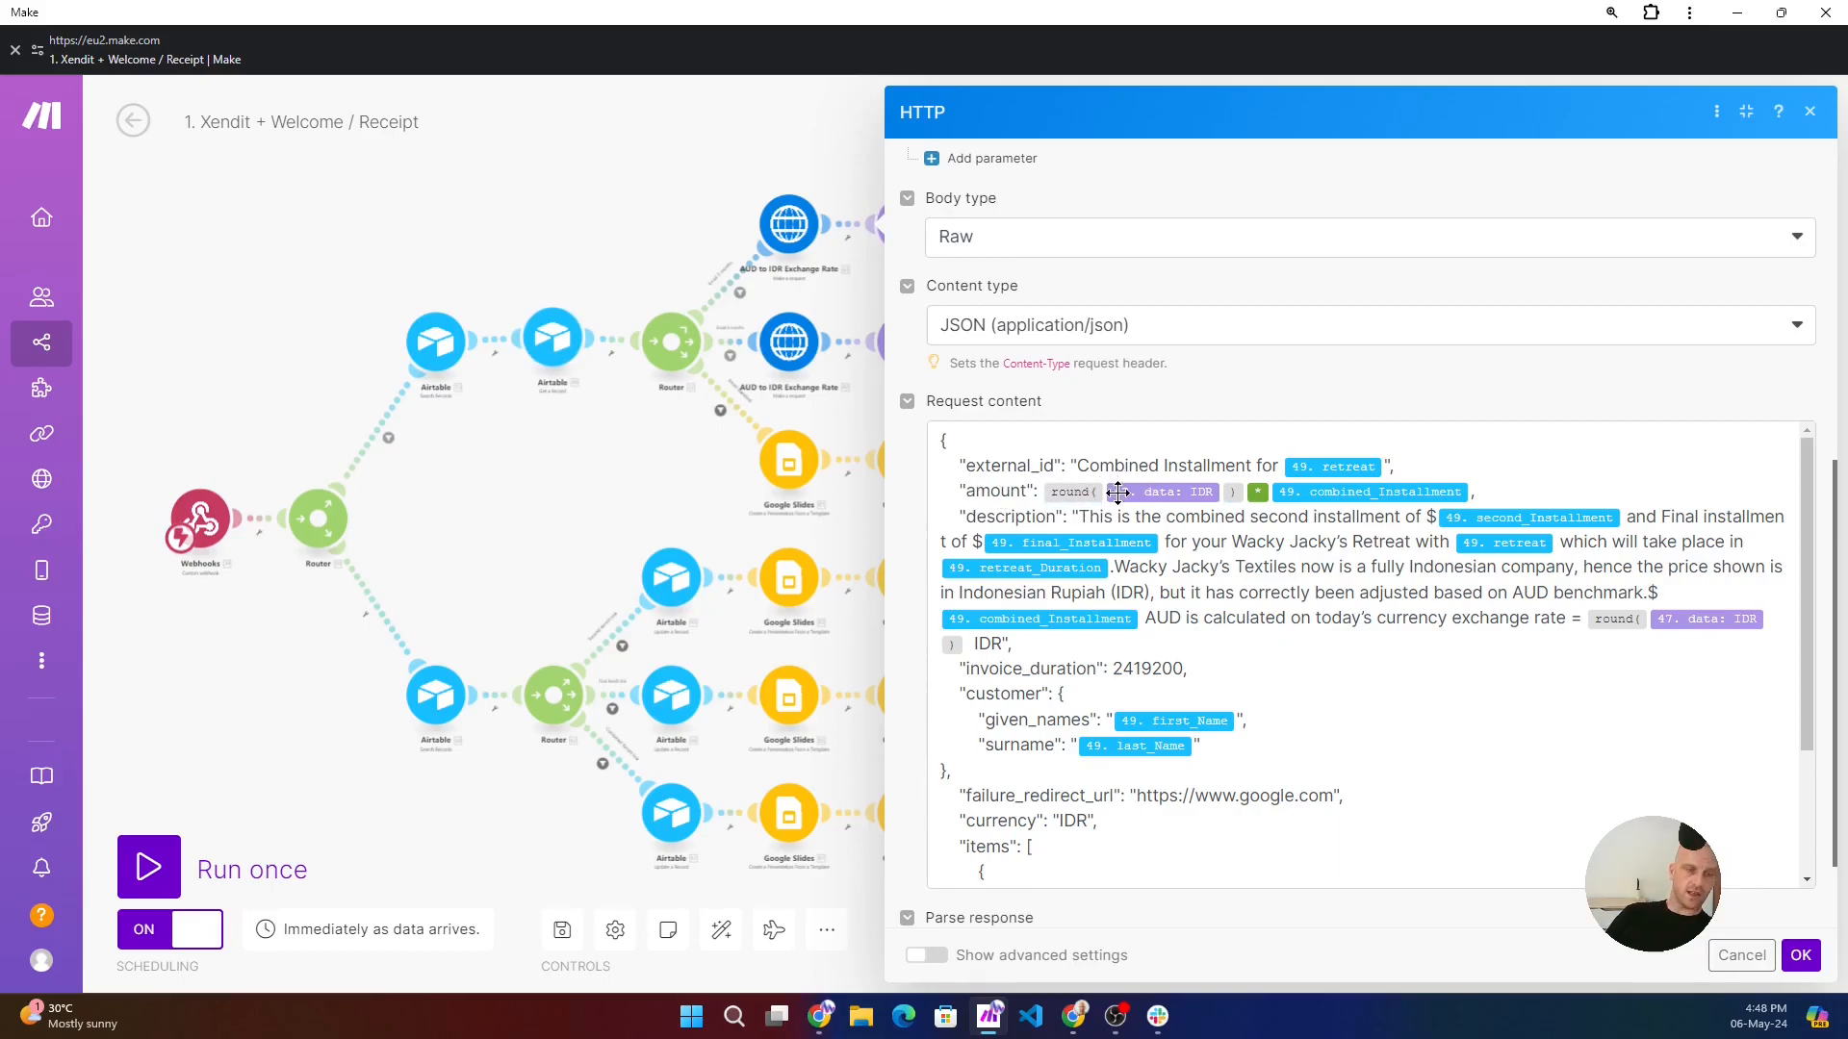
pyautogui.moveTo(1081, 491)
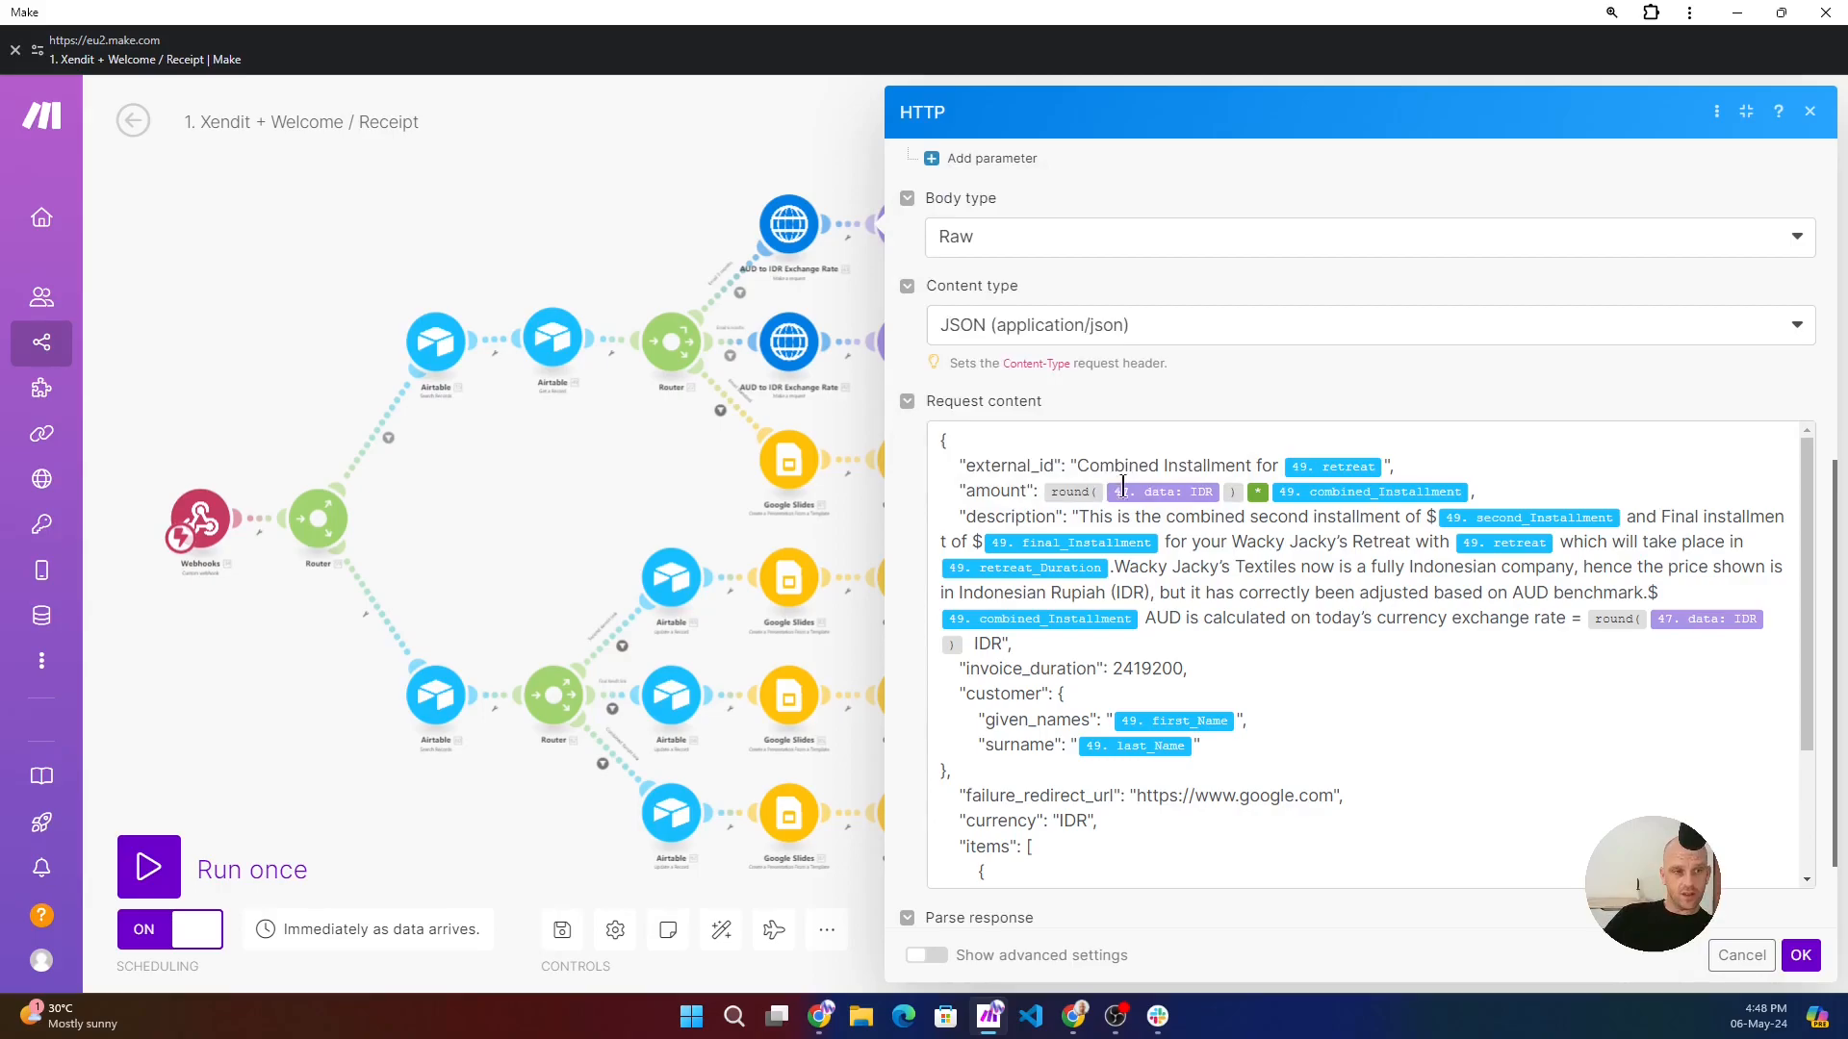
pyautogui.moveTo(1172, 493)
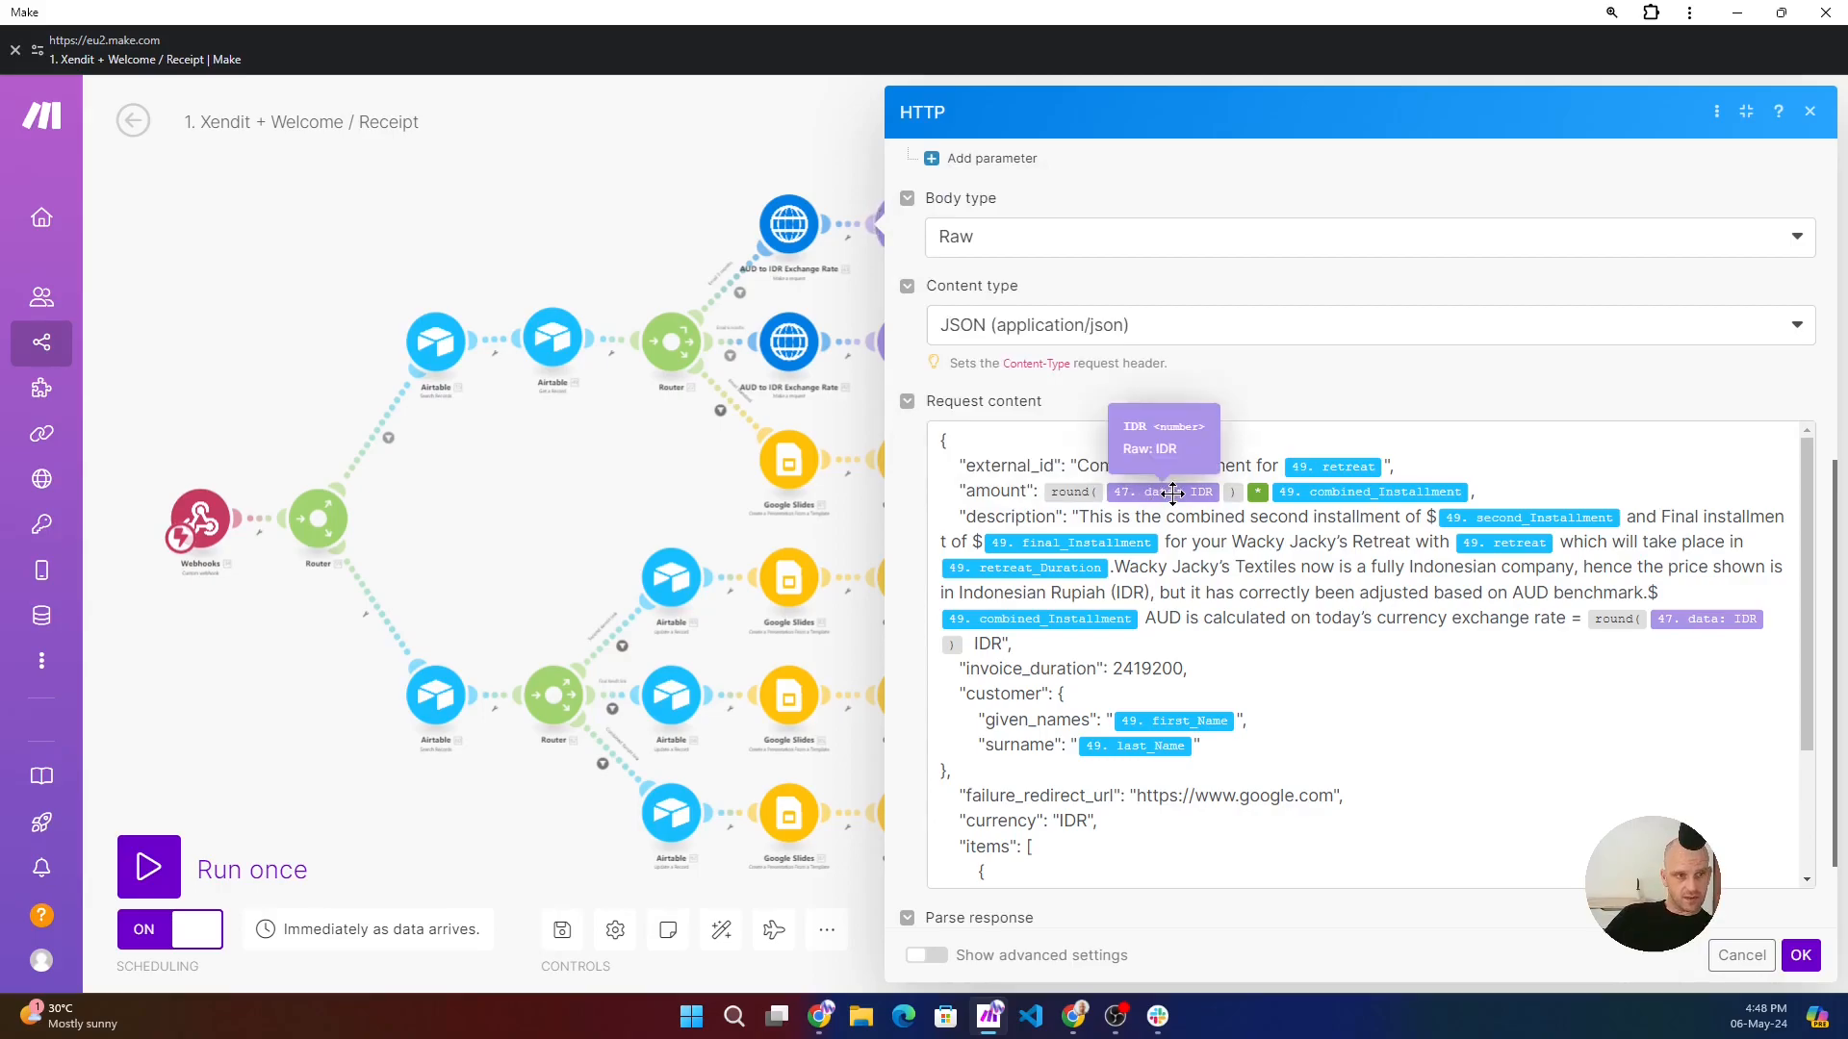
pyautogui.click(1222, 489)
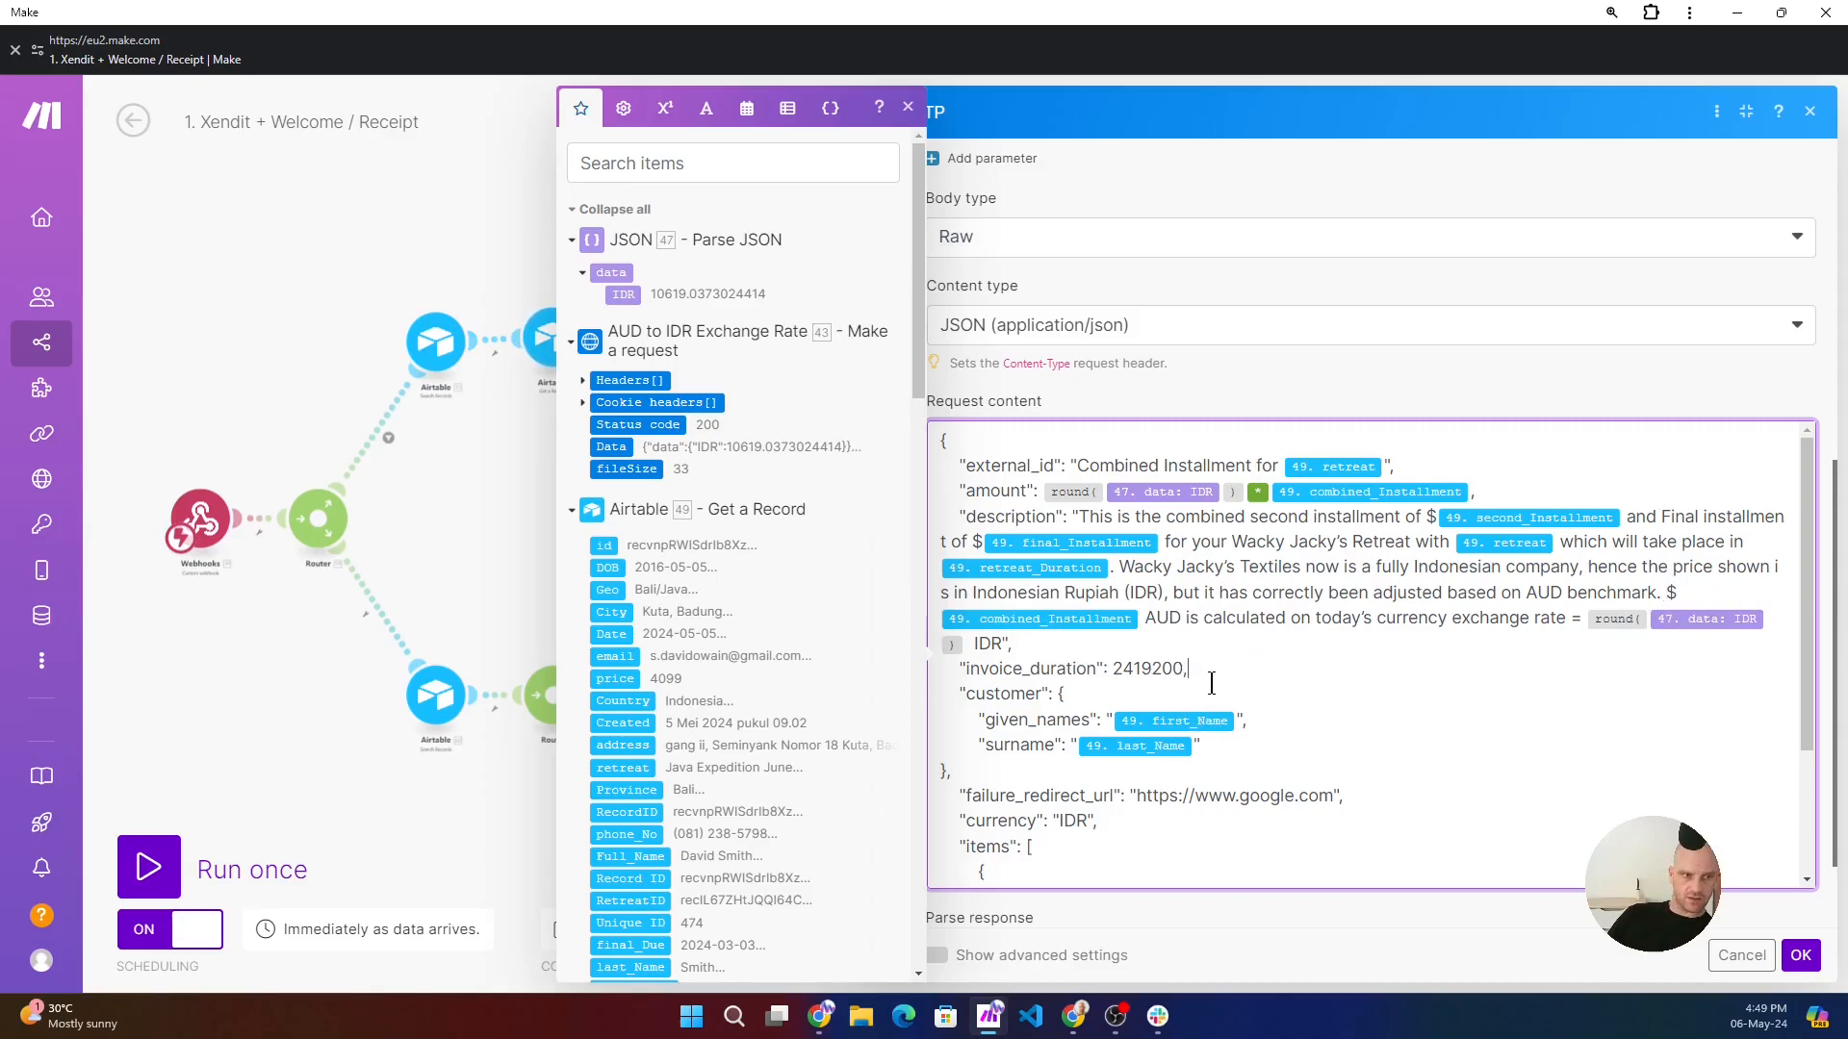
# - Review the rest of the Create Invoice request content down to the Combined Installment item and accept the module settings
pyautogui.scroll(-2, 1209, 681)
pyautogui.scroll(-1, 1152, 660)
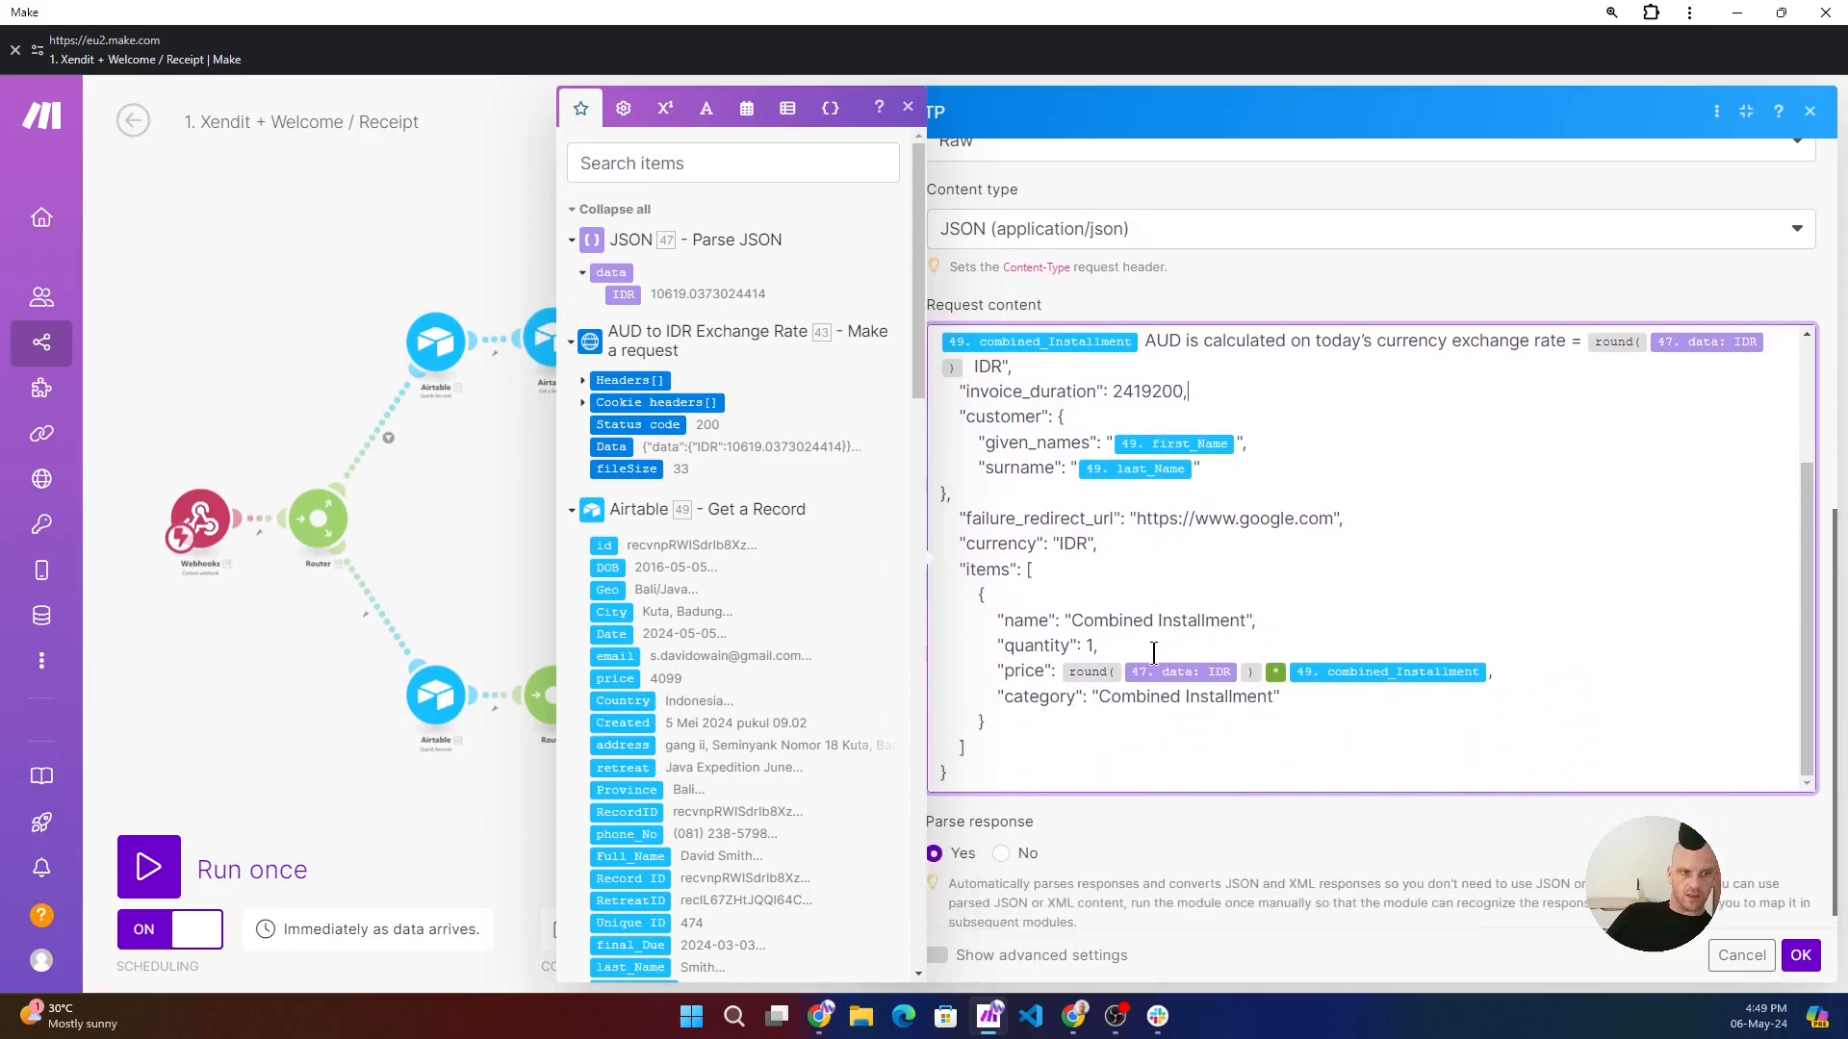
pyautogui.scroll(-1, 1134, 609)
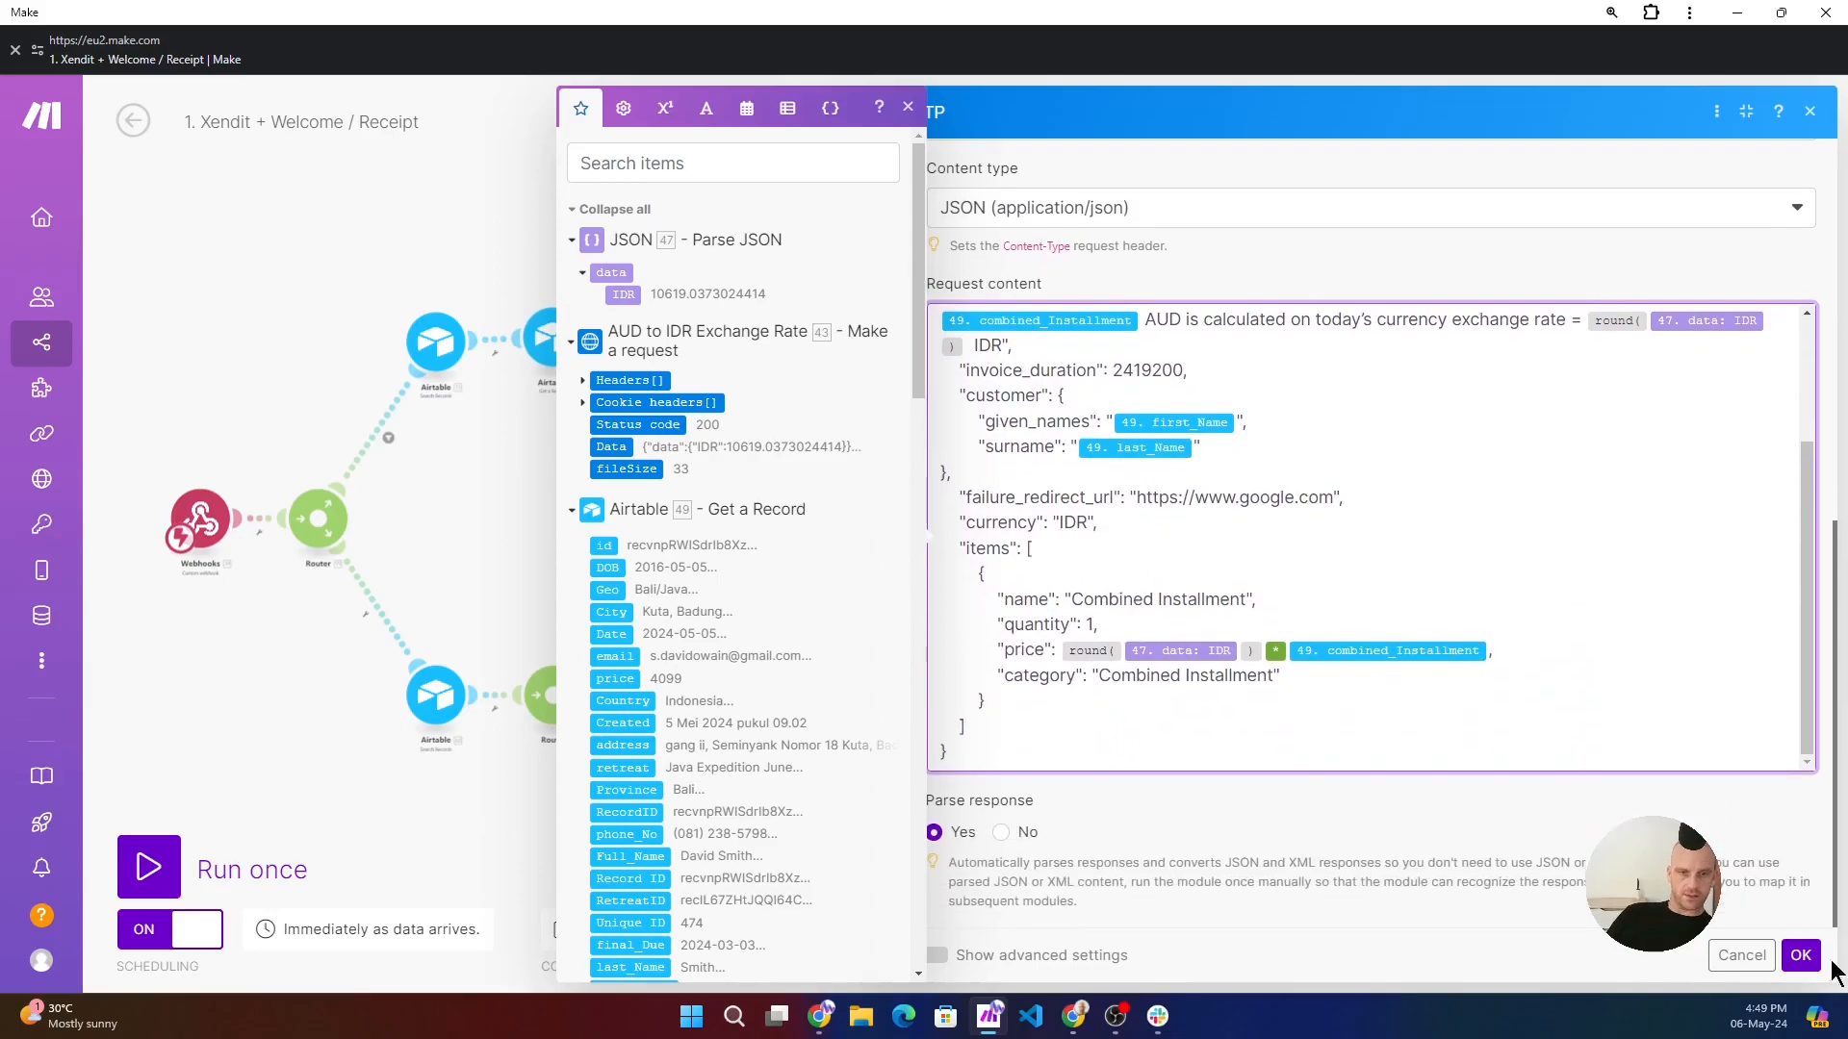
pyautogui.click(1800, 956)
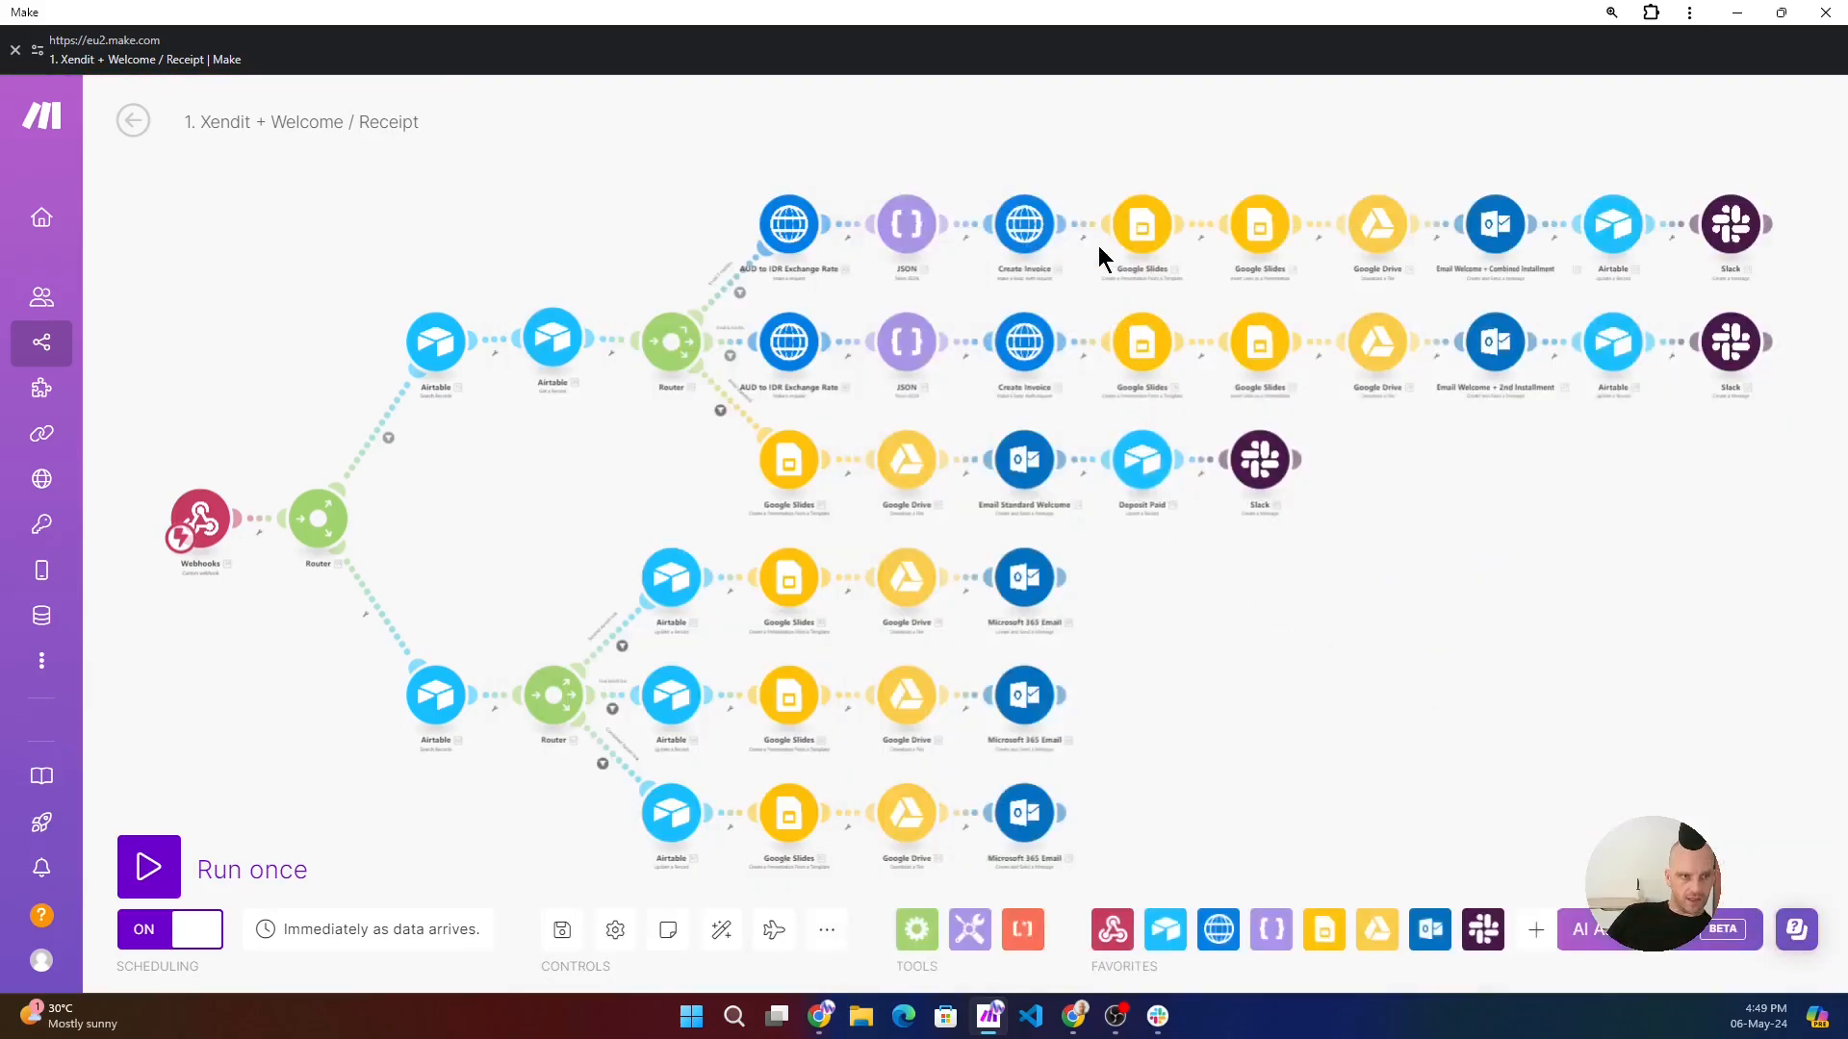
# - Check the first Google Slides module's invoice template, then switch to Chrome and open the Wacky Jackys Invoice Template folder in Google Drive
pyautogui.click(1144, 233)
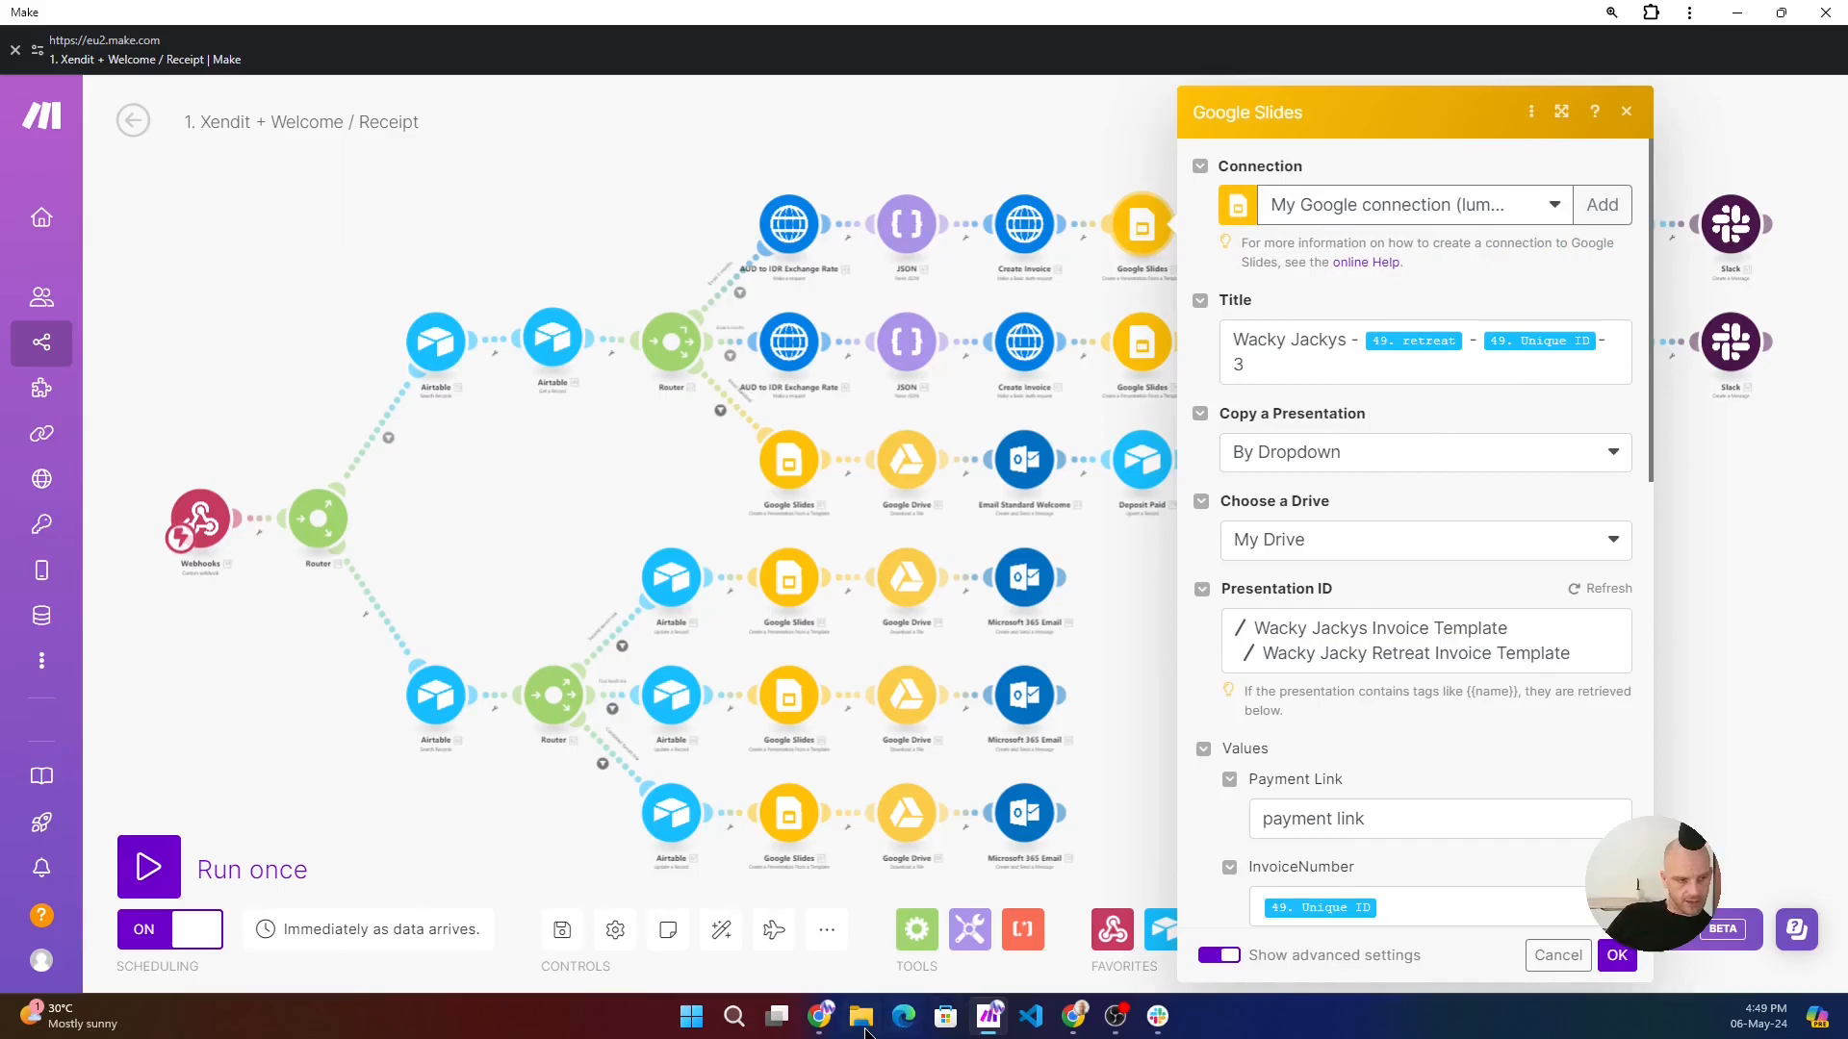
pyautogui.click(821, 1018)
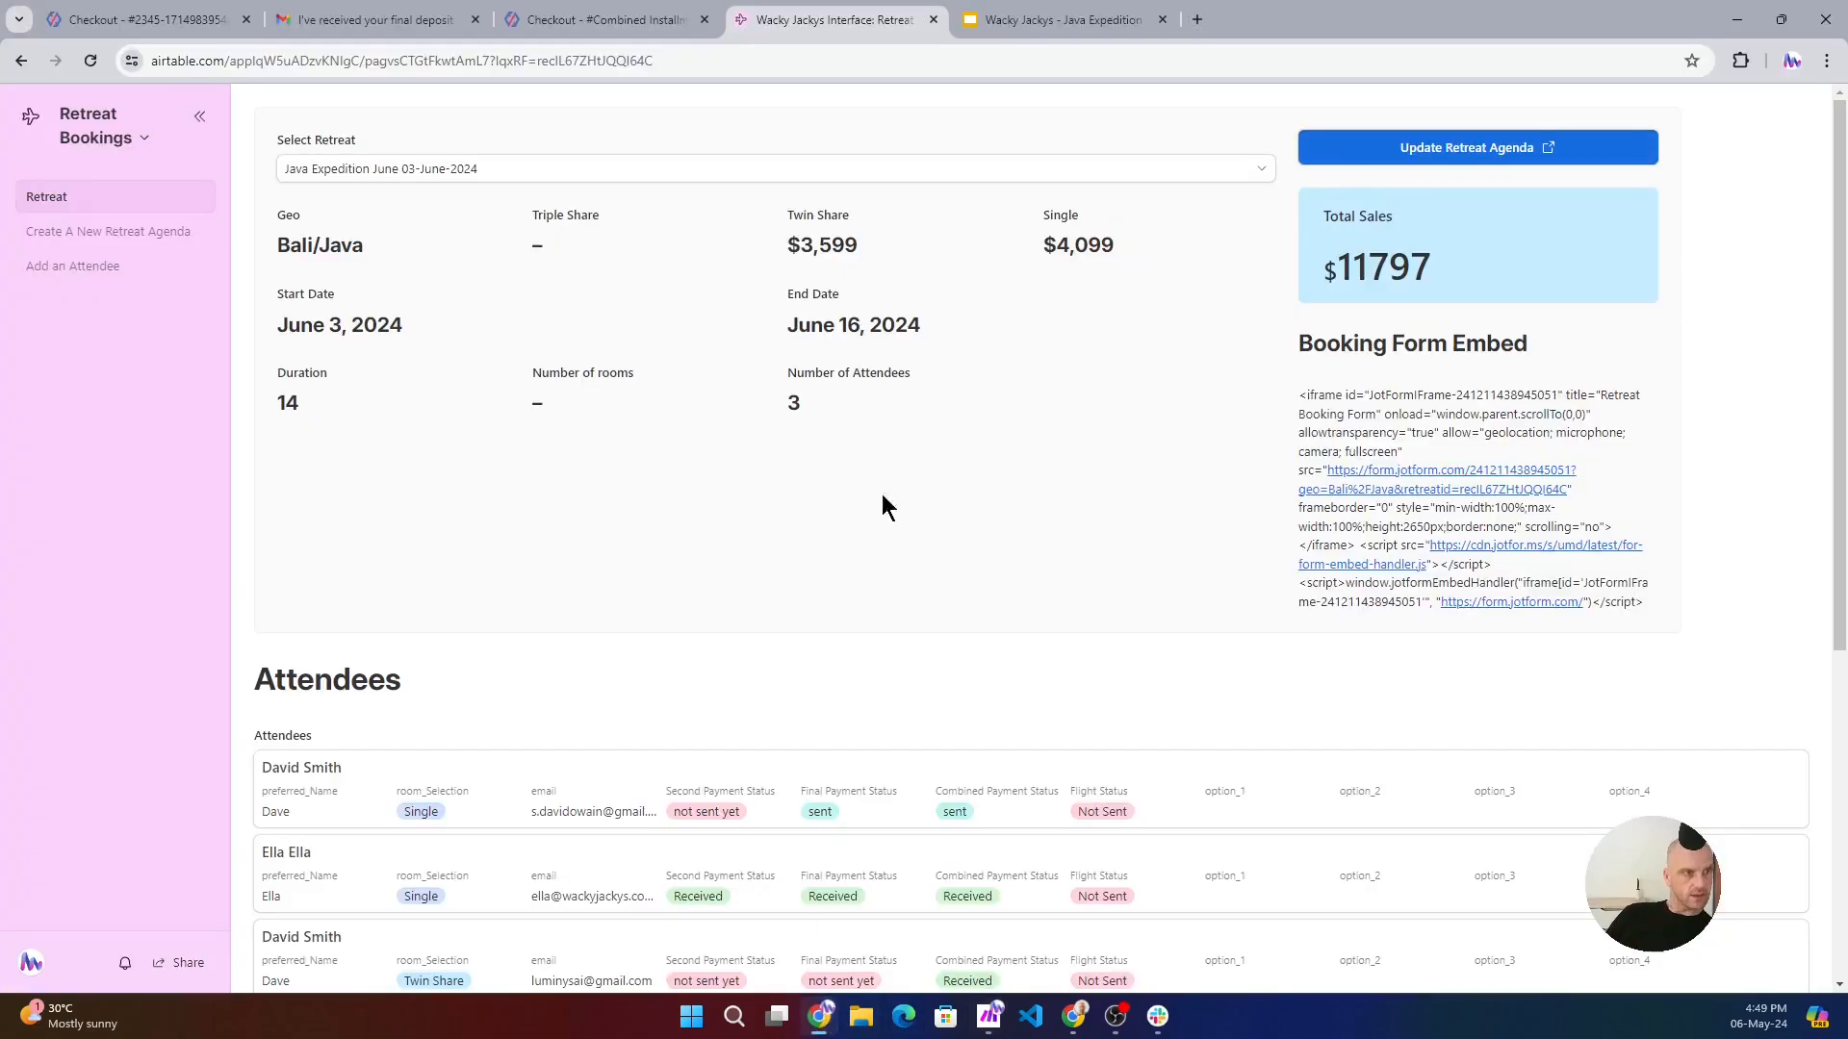
pyautogui.click(1201, 21)
pyautogui.write('dr')
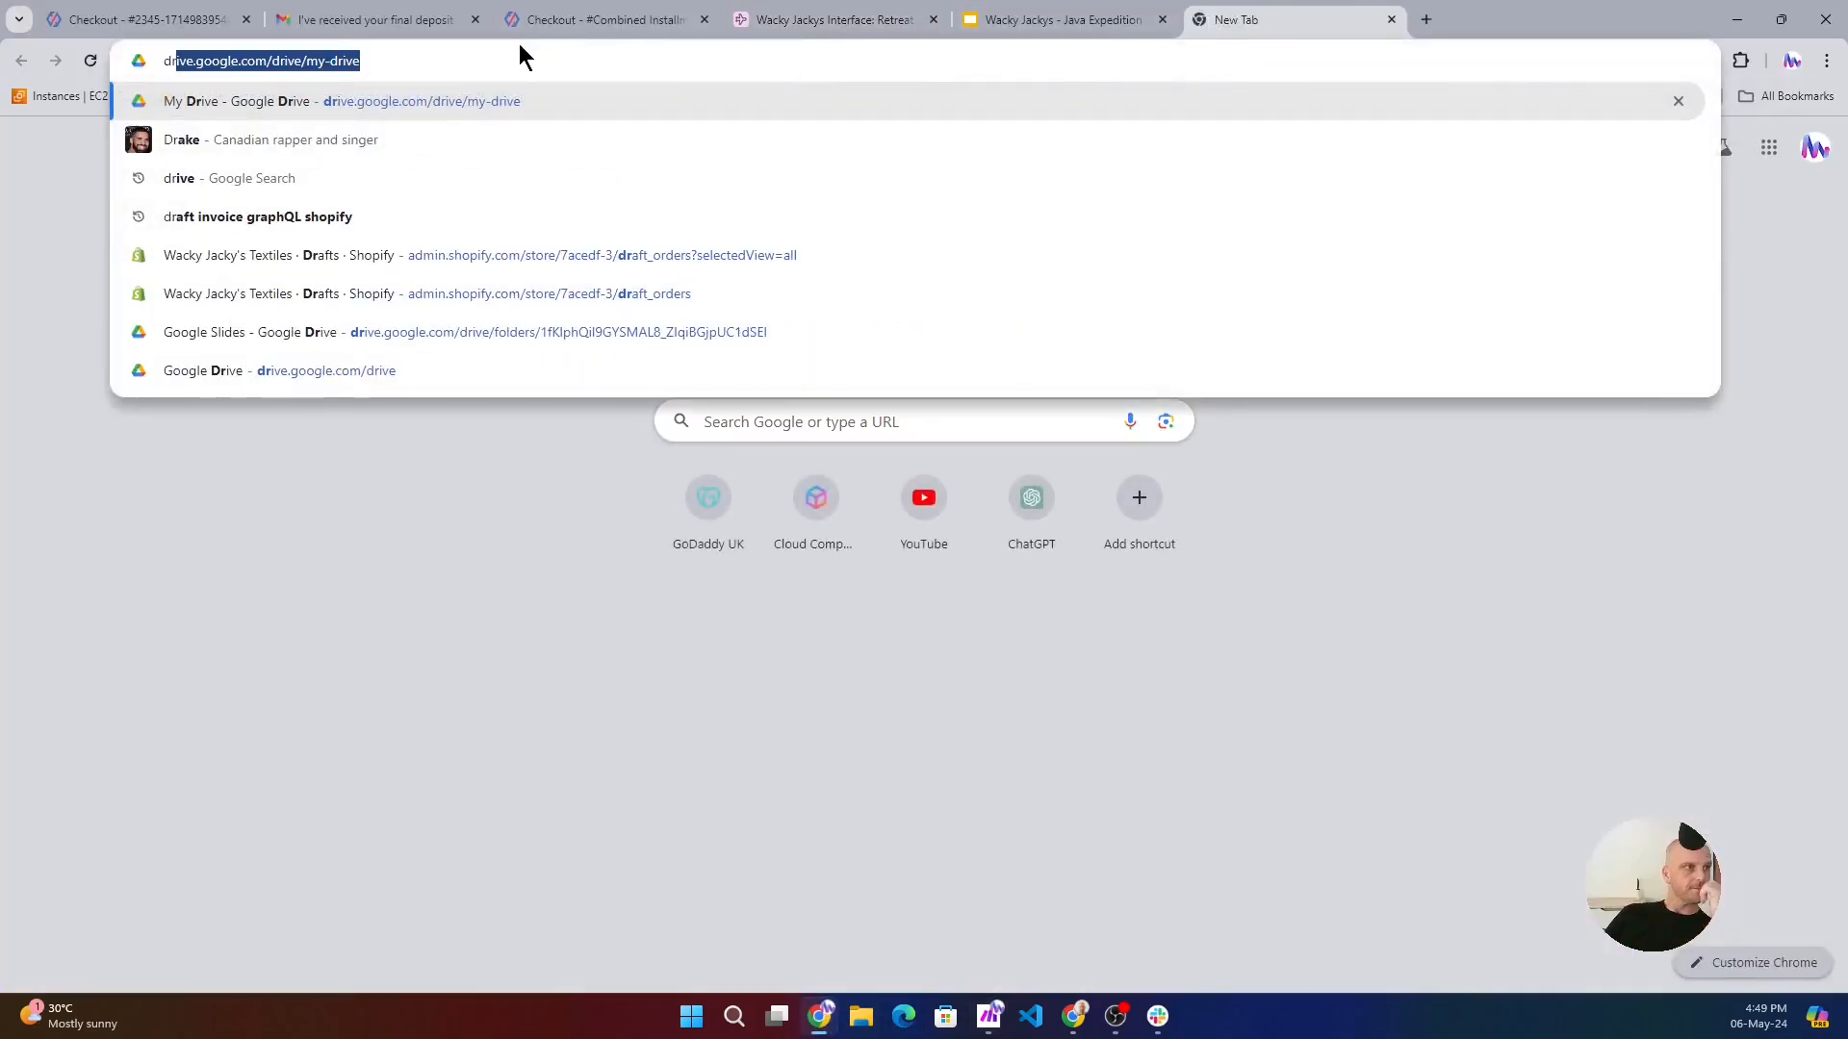
pyautogui.click(317, 53)
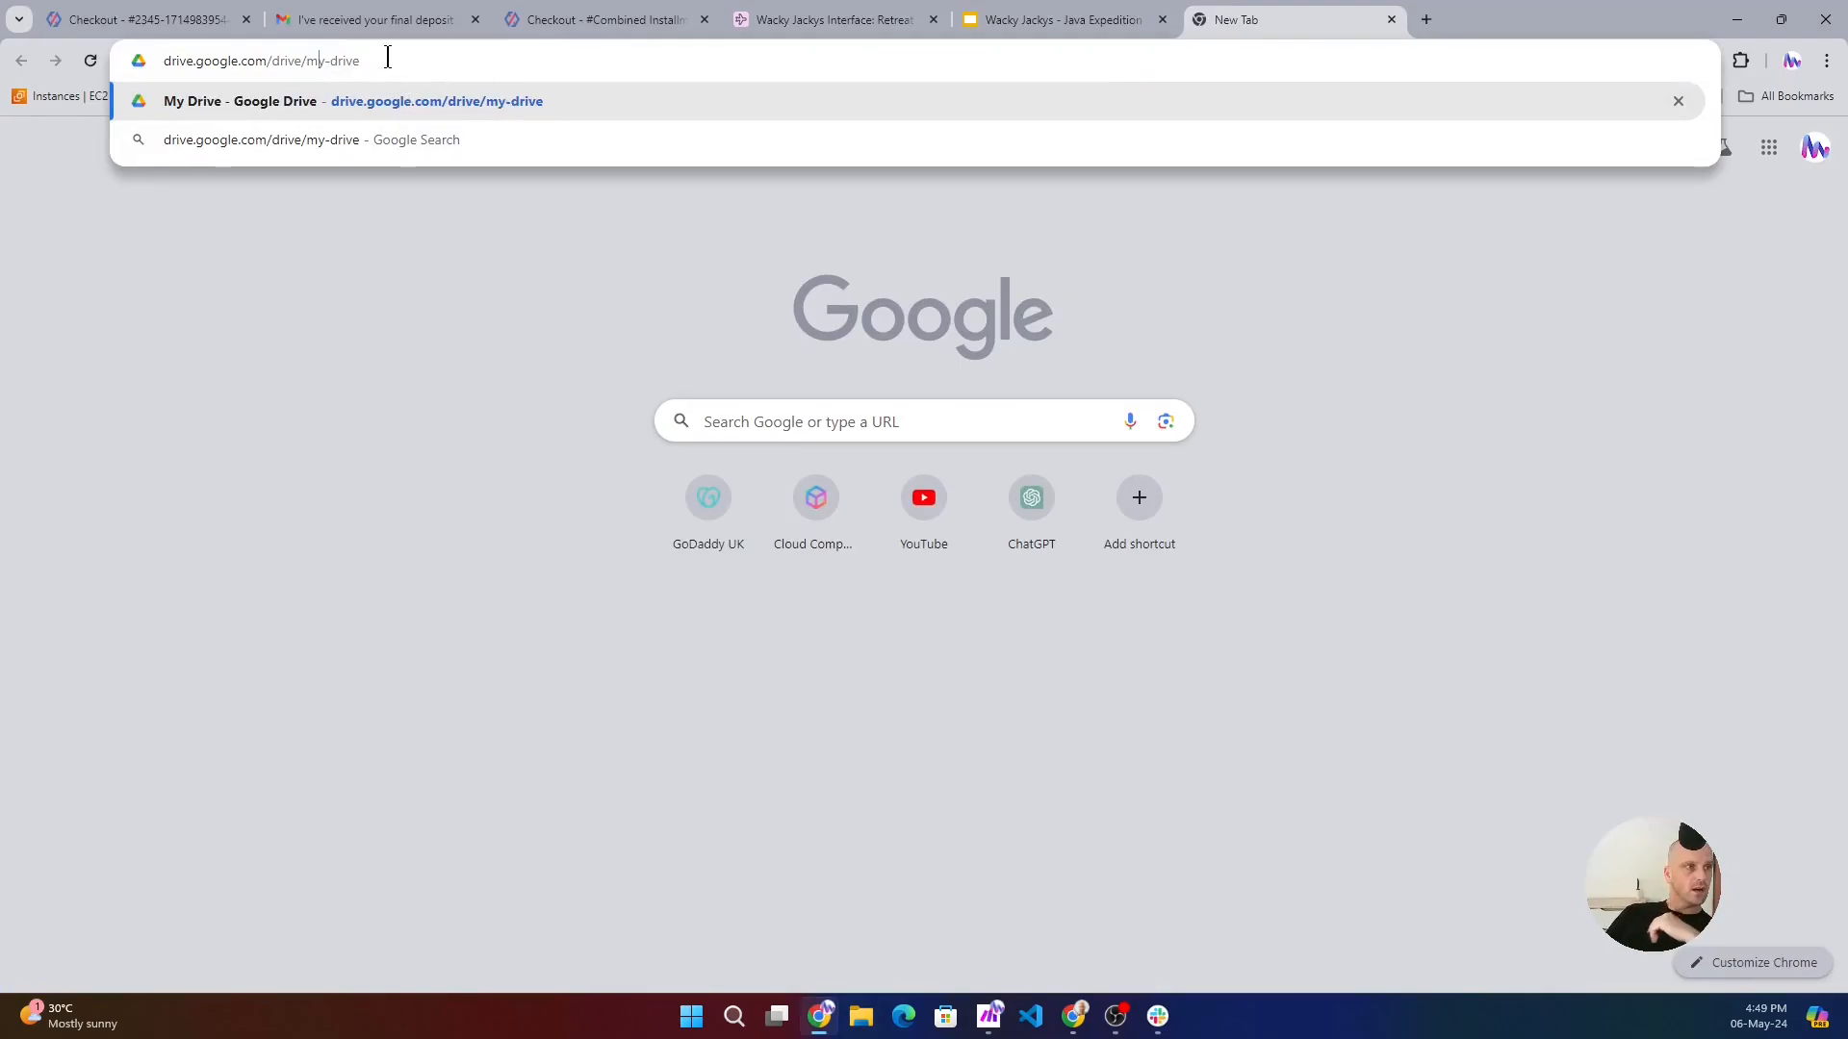
pyautogui.click(442, 106)
pyautogui.click(365, 337)
pyautogui.doubleClick(366, 337)
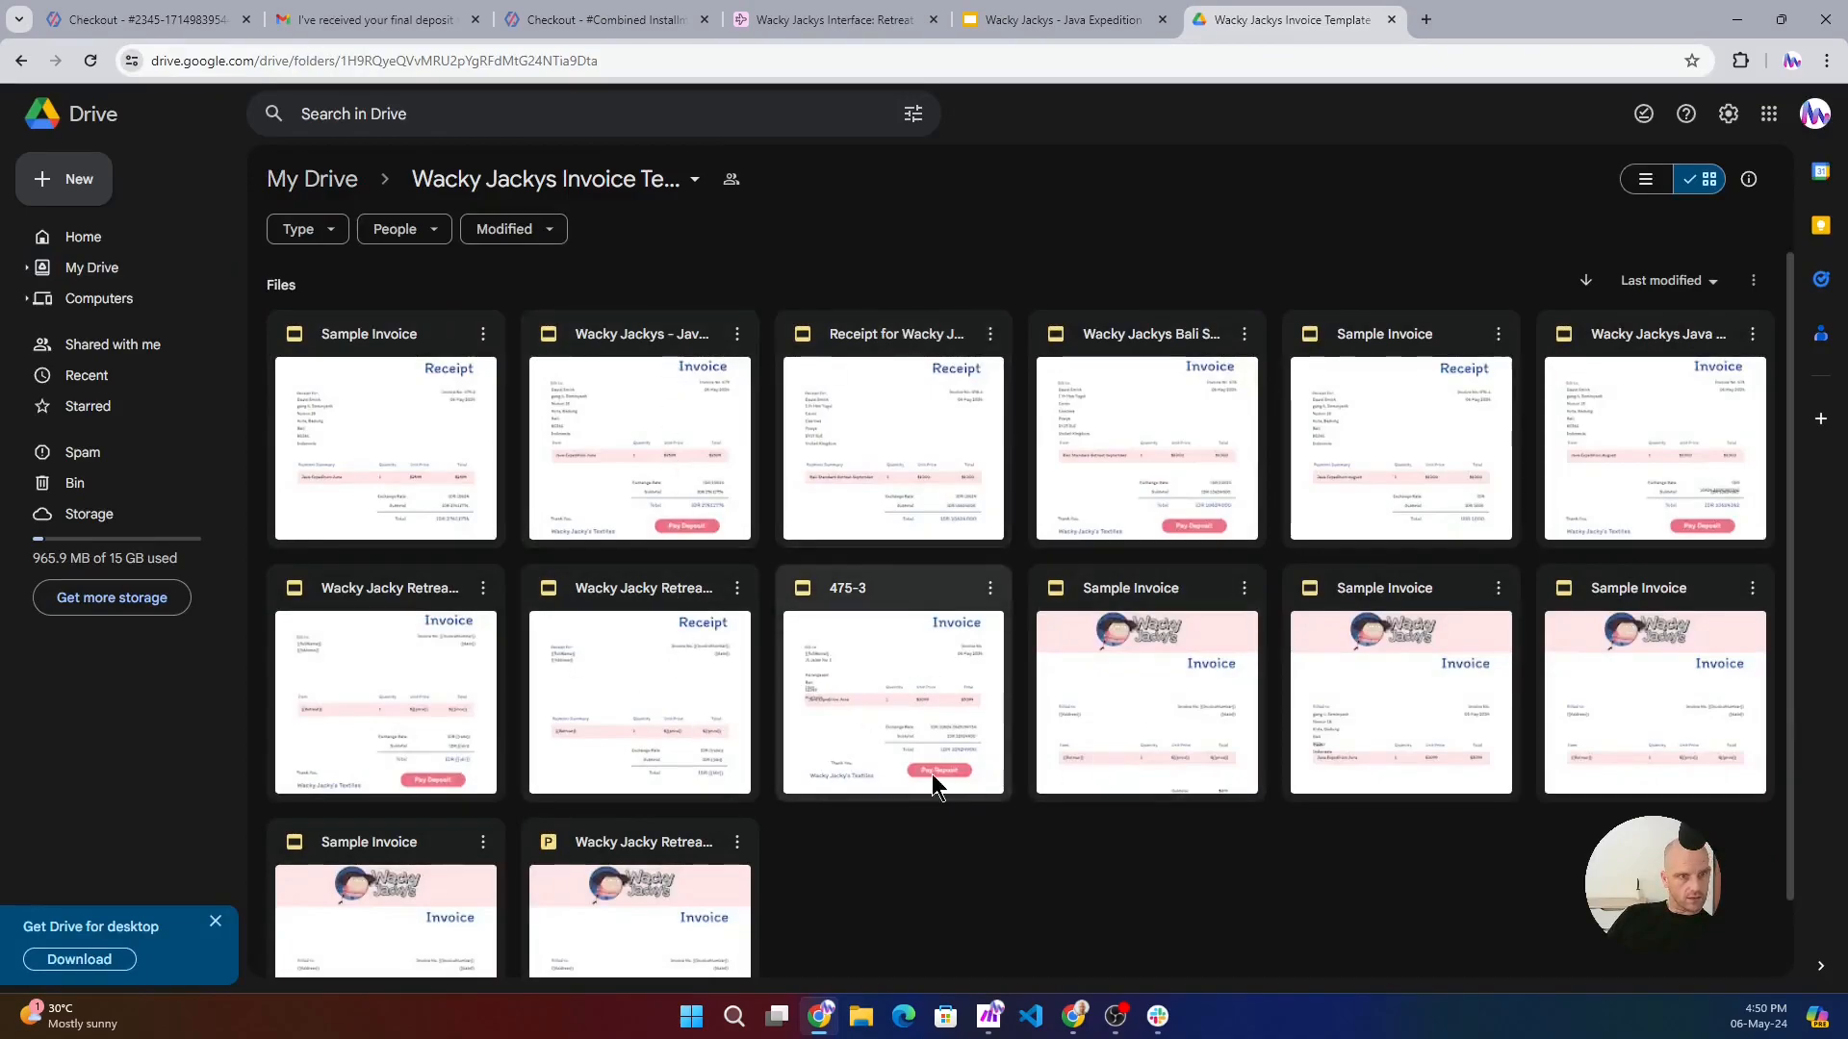
# - Open the Wacky Jacky Retreat Invoice Template presentation from the Drive folder and examine its {{InvoiceNumber}} placeholder up close
pyautogui.click(619, 597)
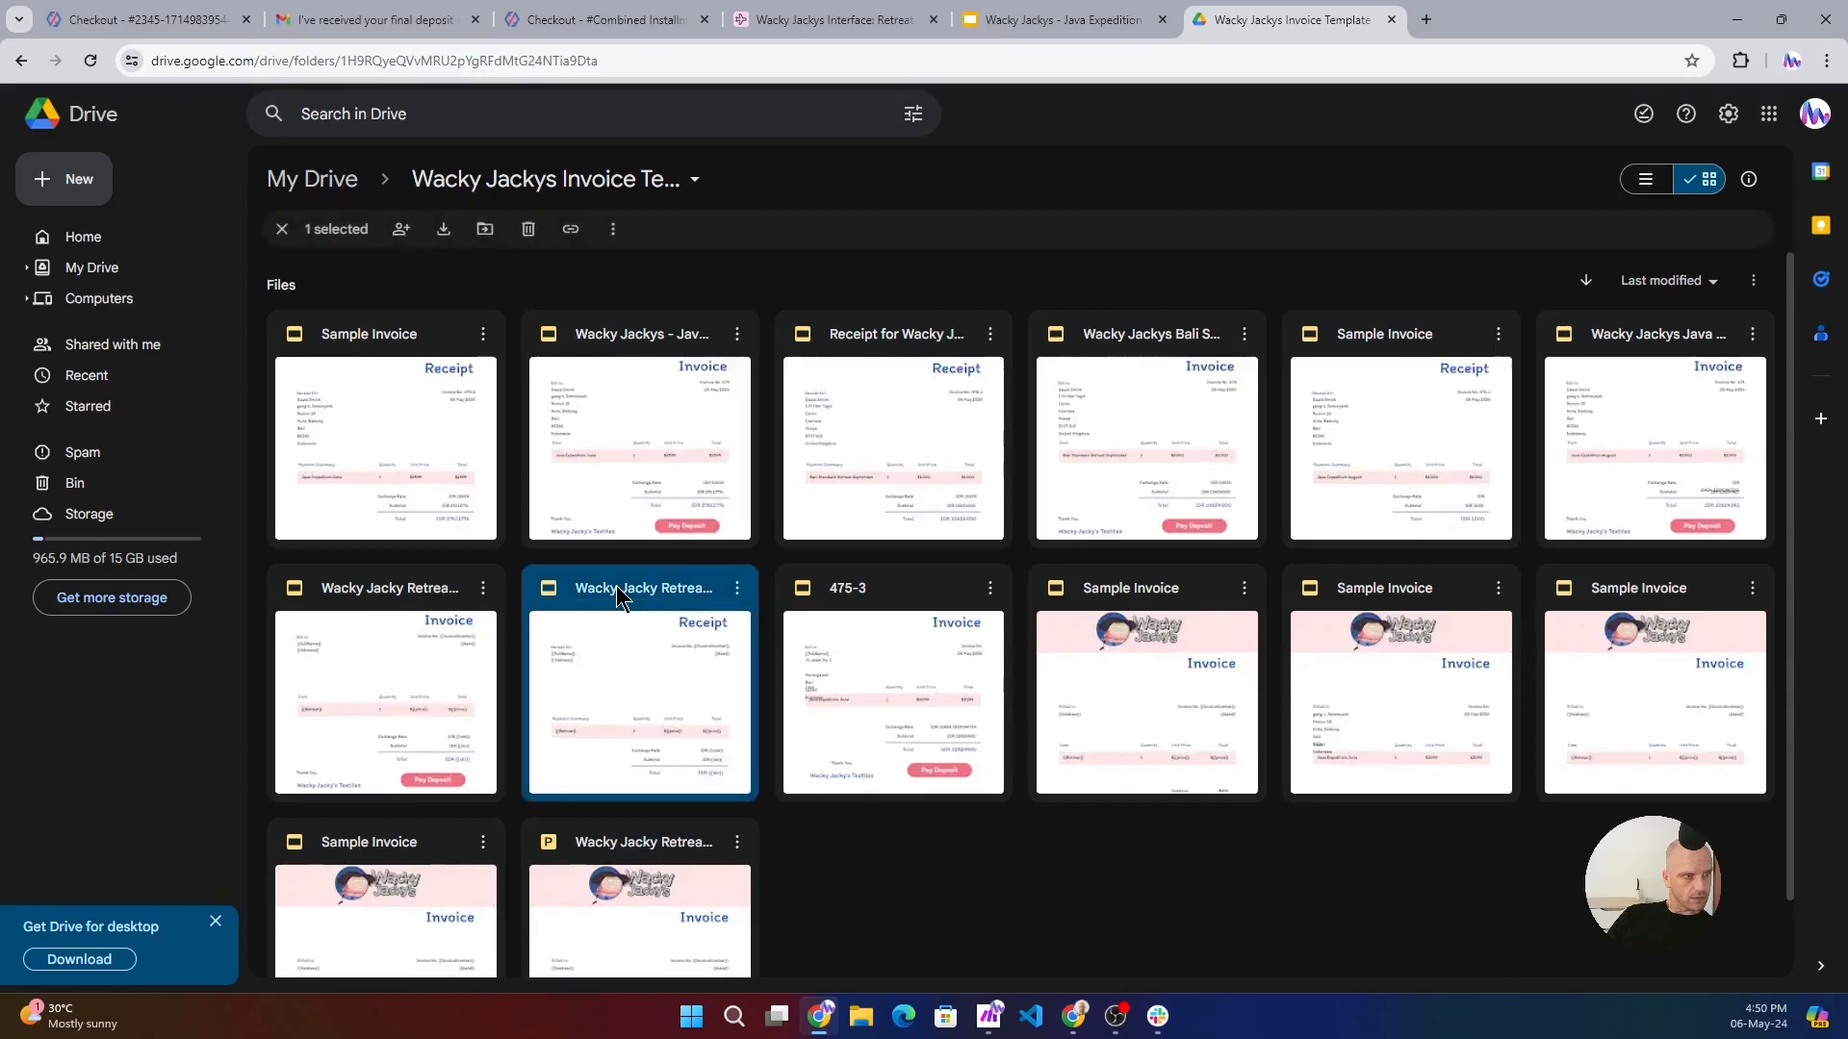
pyautogui.click(364, 592)
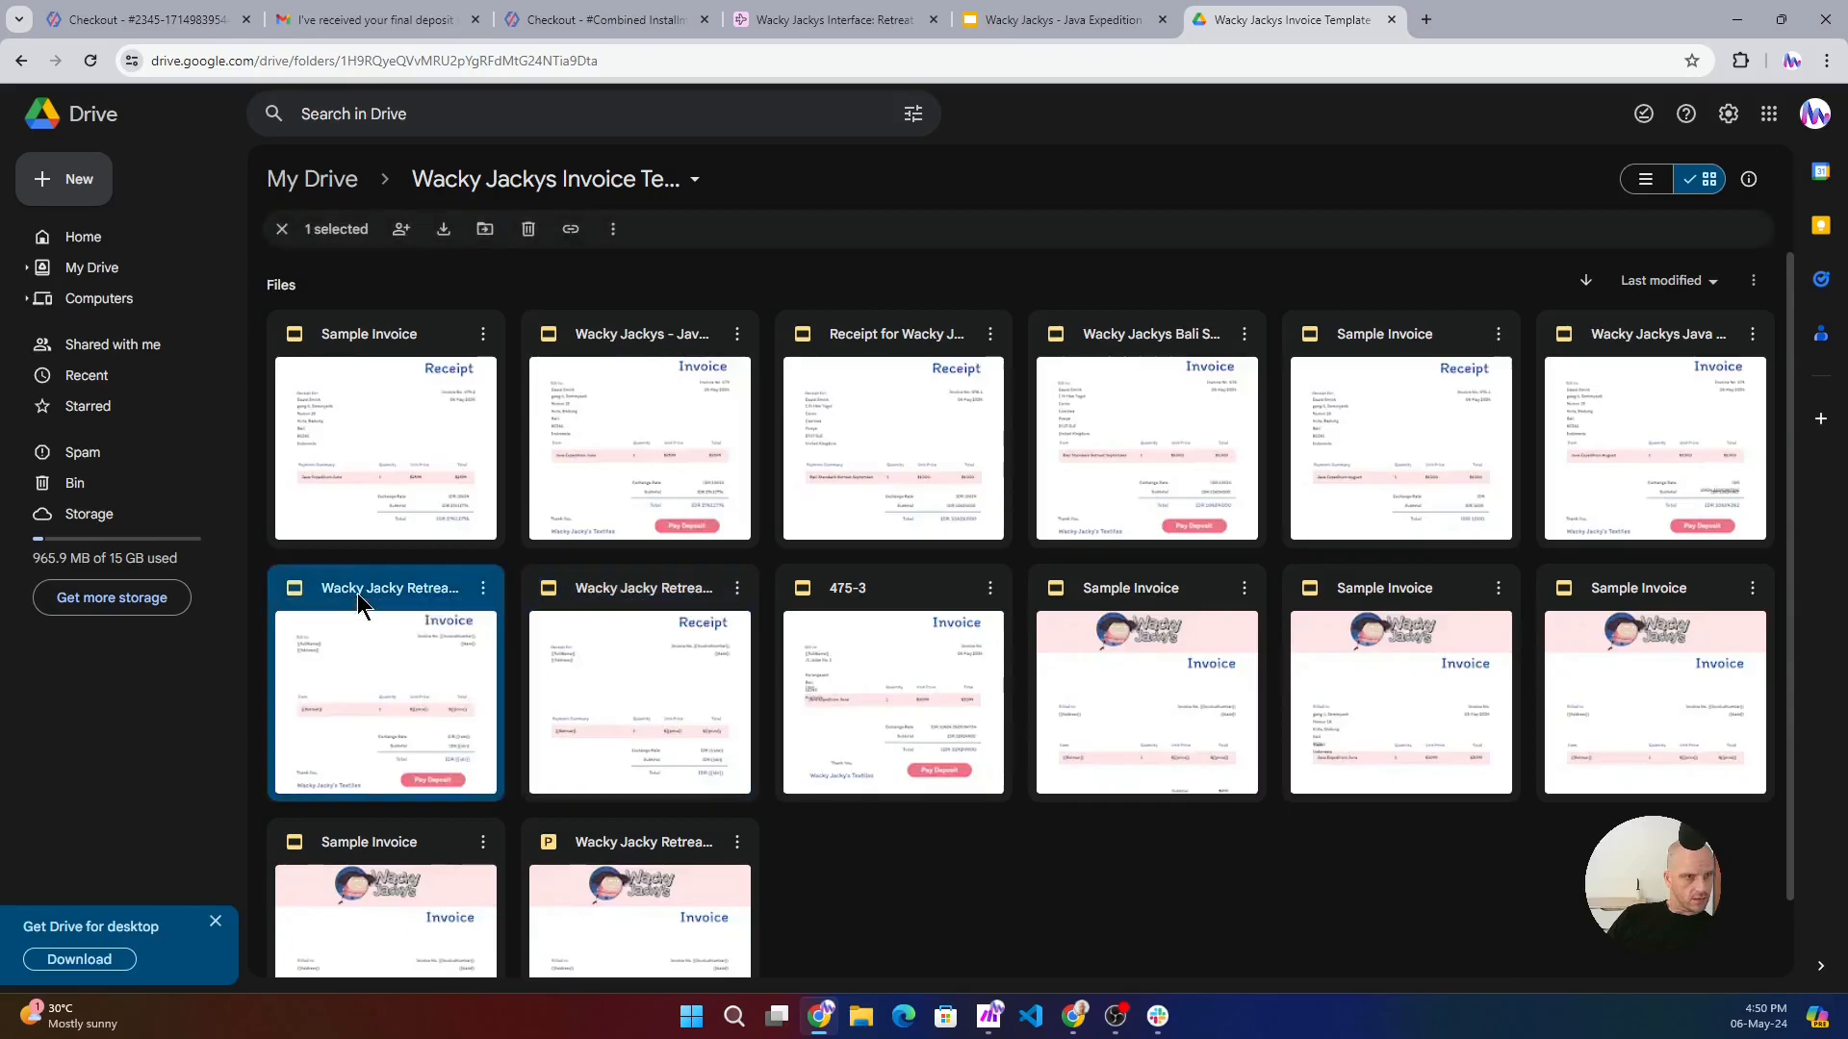
pyautogui.doubleClick(375, 598)
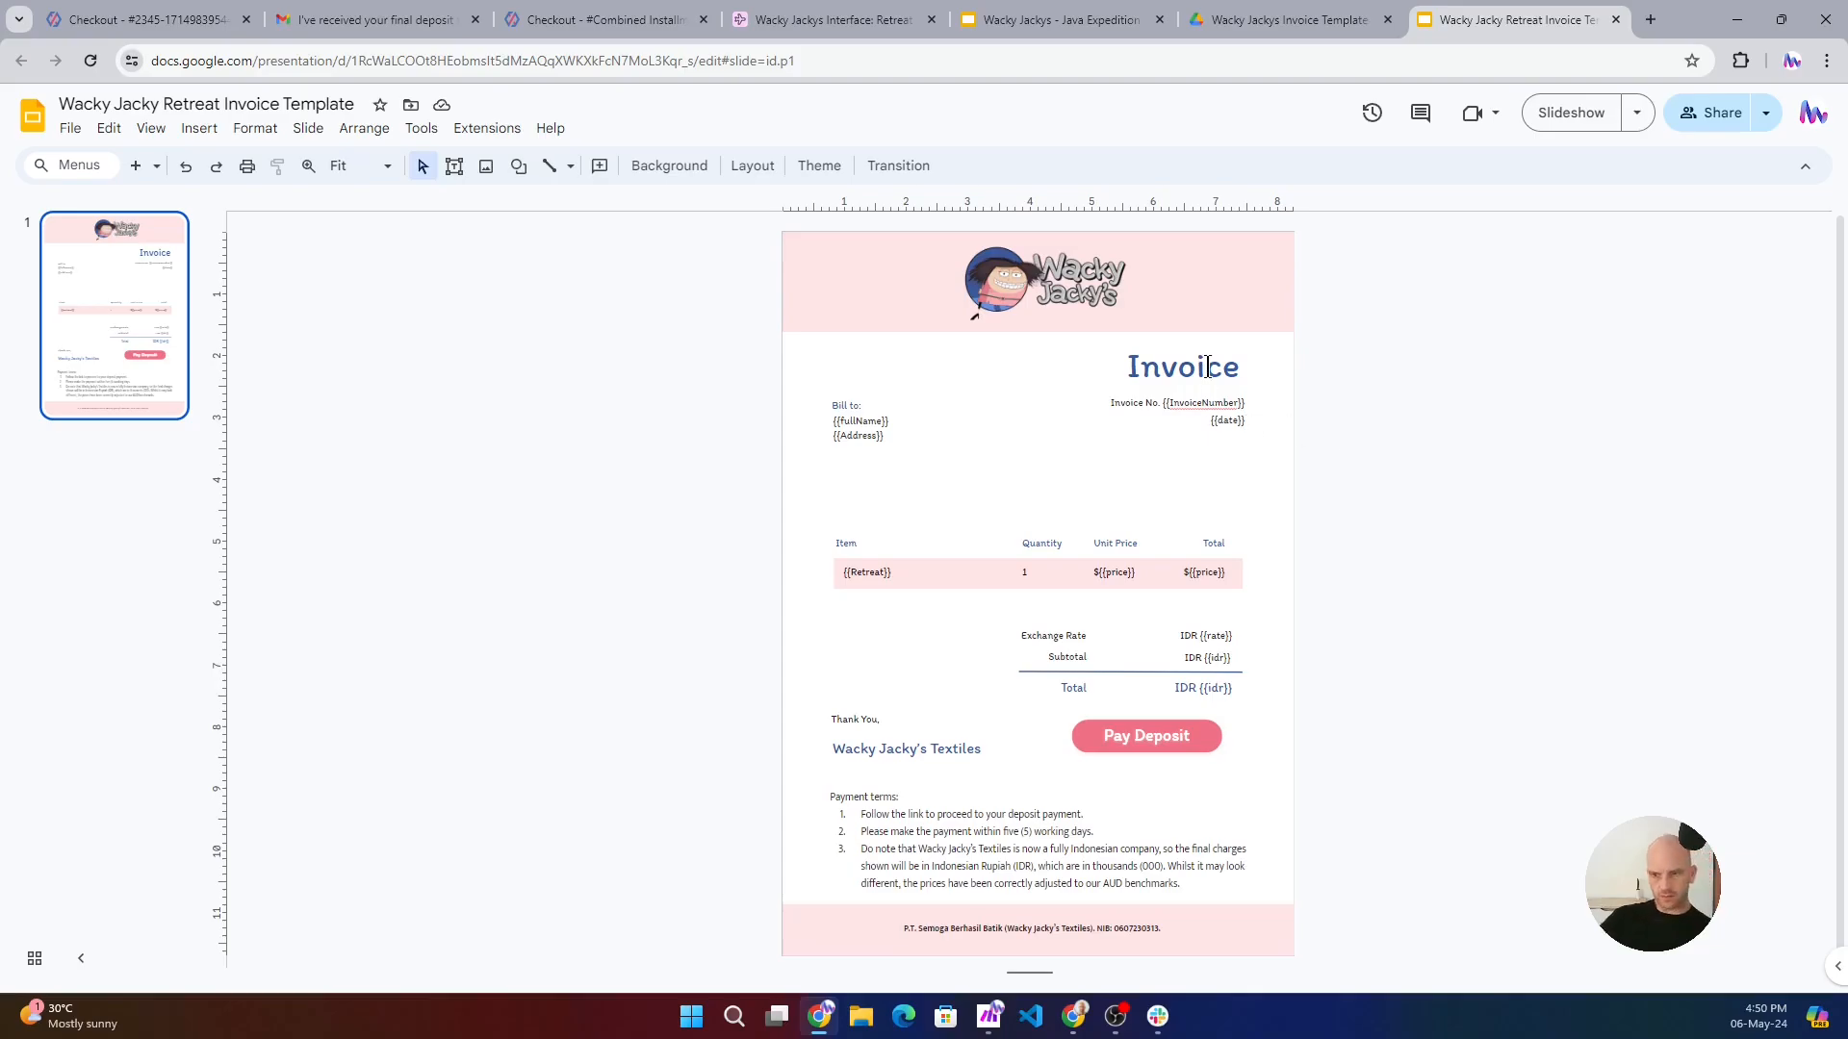
pyautogui.scroll(3, 1206, 367)
pyautogui.scroll(4, 1207, 366)
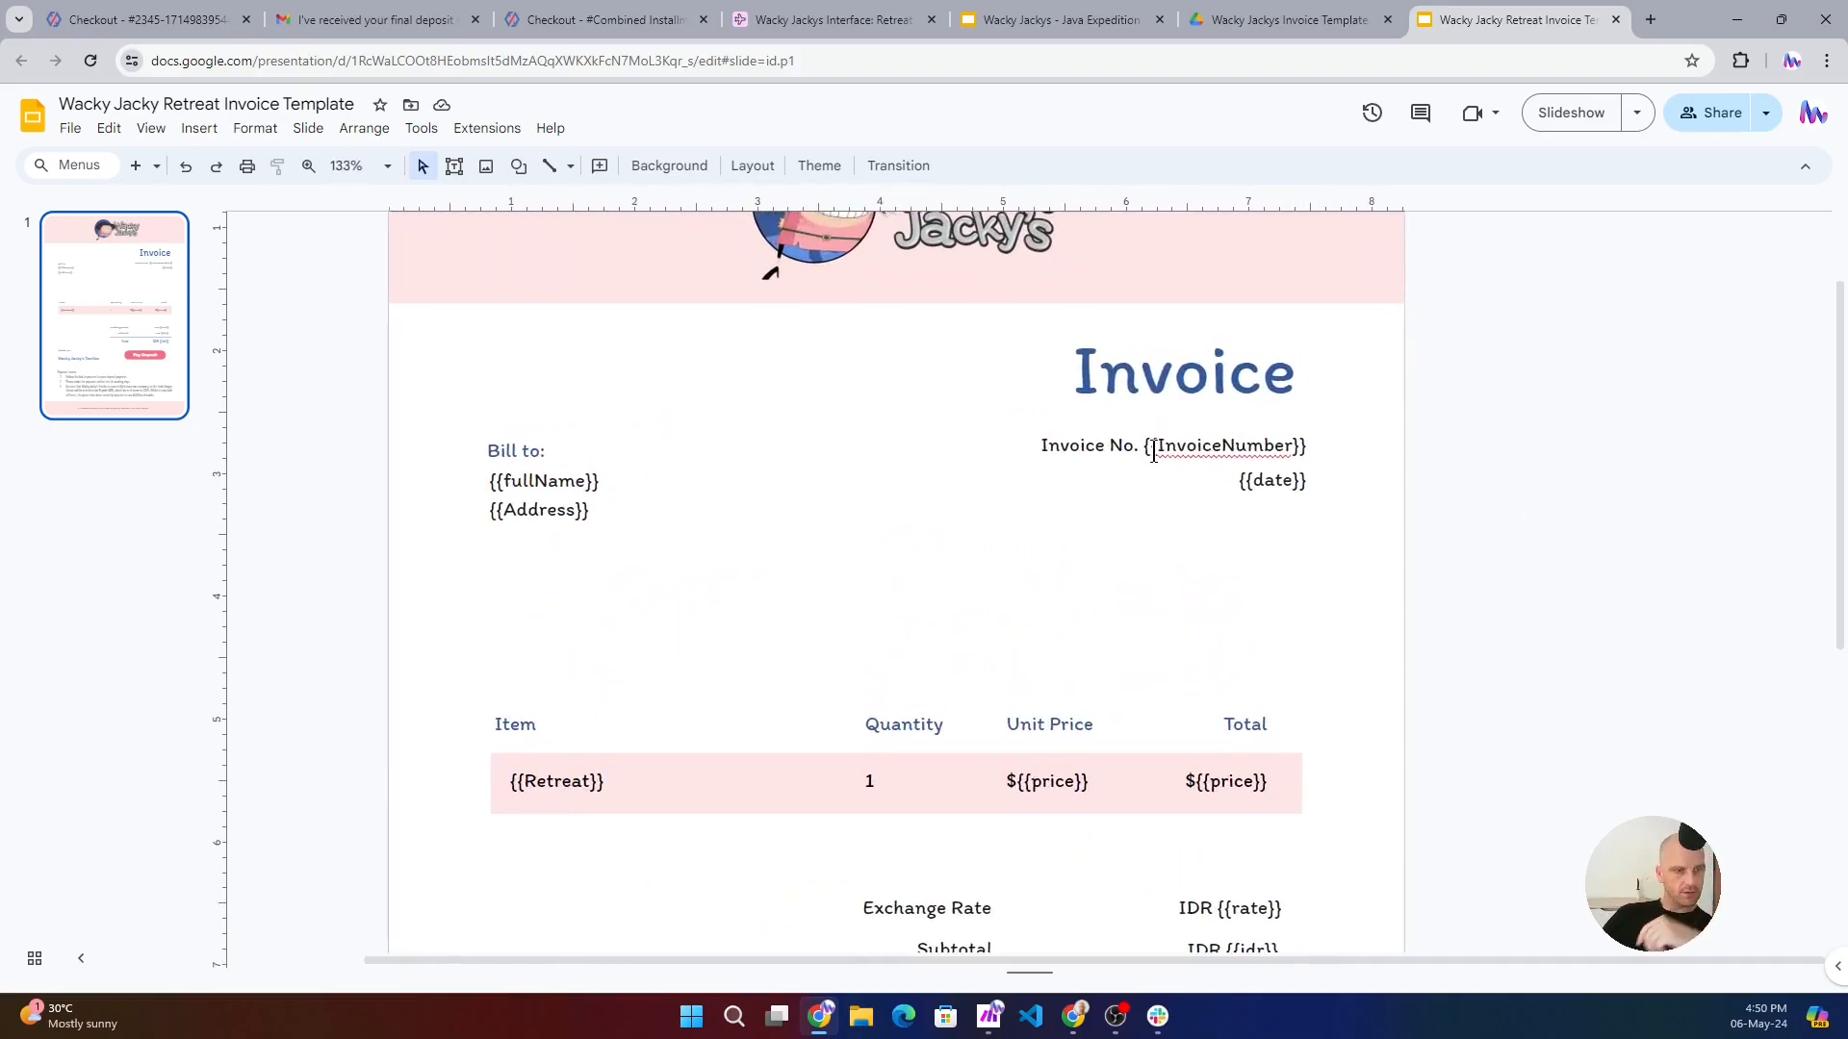
pyautogui.moveTo(1144, 446); pyautogui.dragTo(1305, 445)
pyautogui.click(1326, 433)
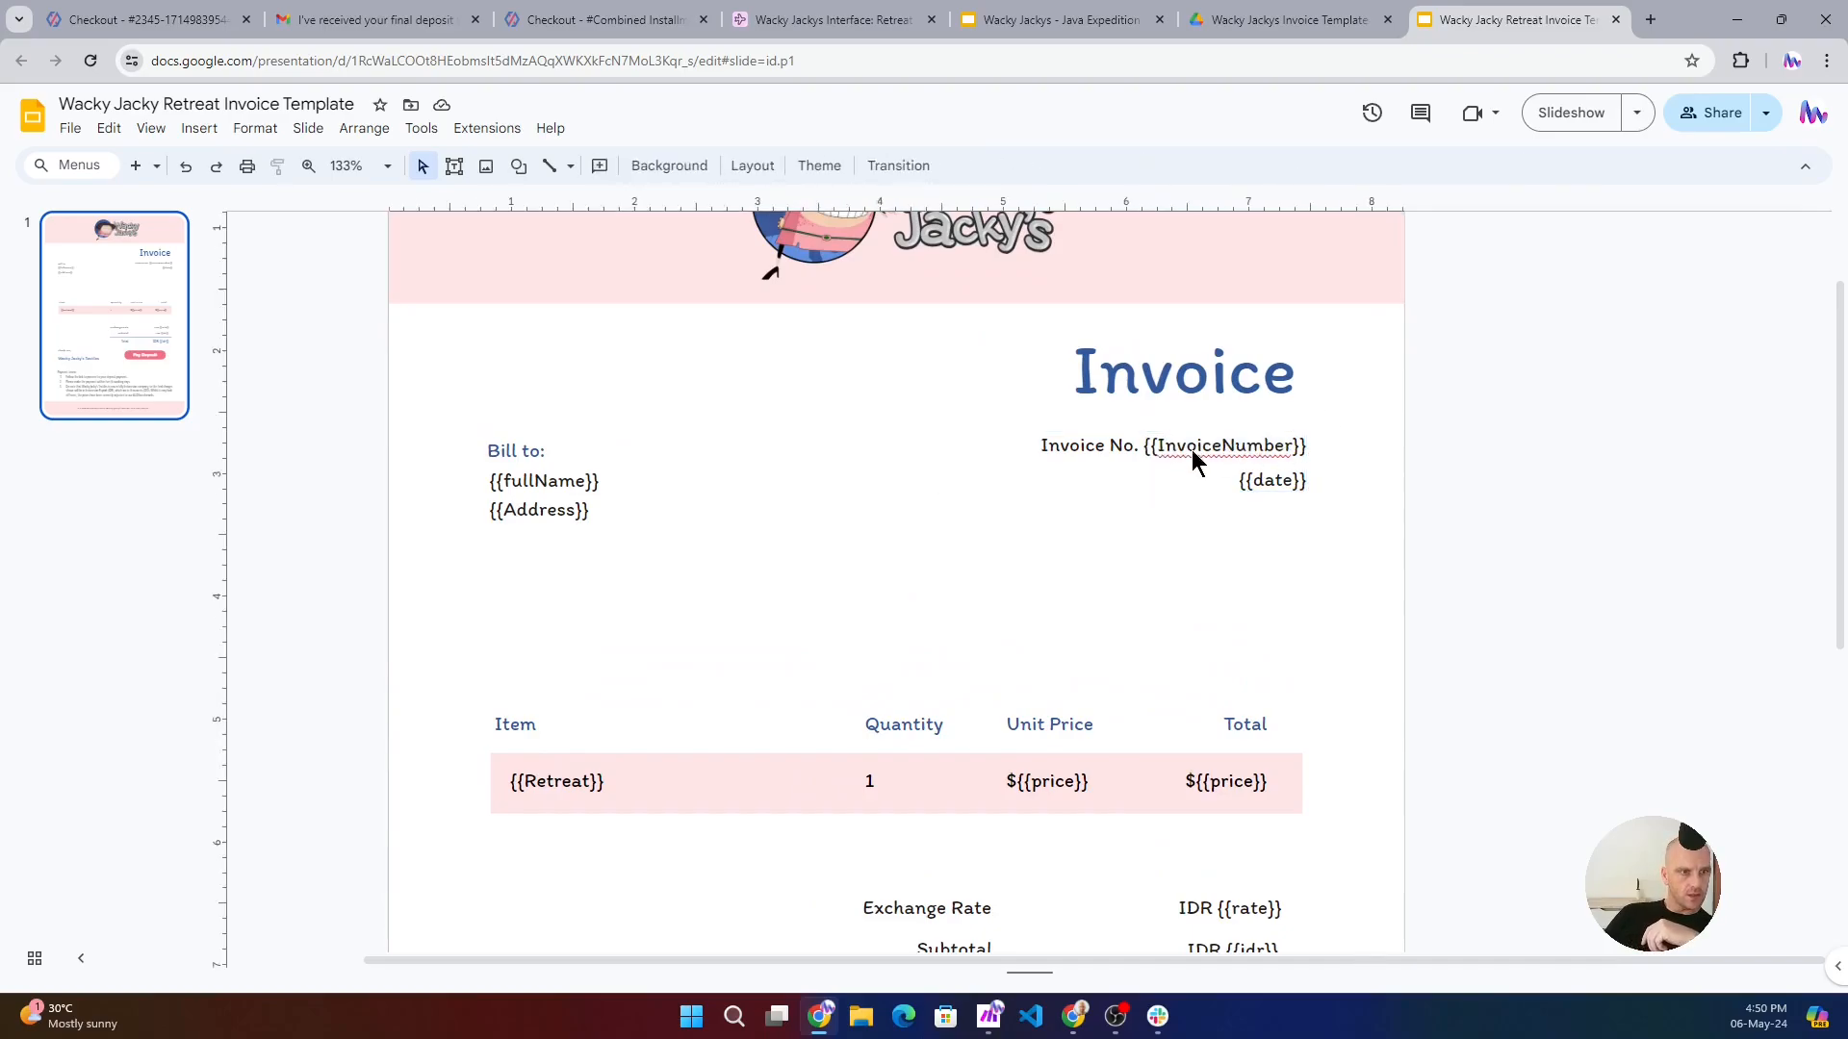
# - Review the invoice template's remaining placeholders, from the billing details through retreat, price, rate and idr to the Pay Deposit button and payment terms
pyautogui.scroll(1, 1193, 452)
pyautogui.scroll(-2, 1190, 468)
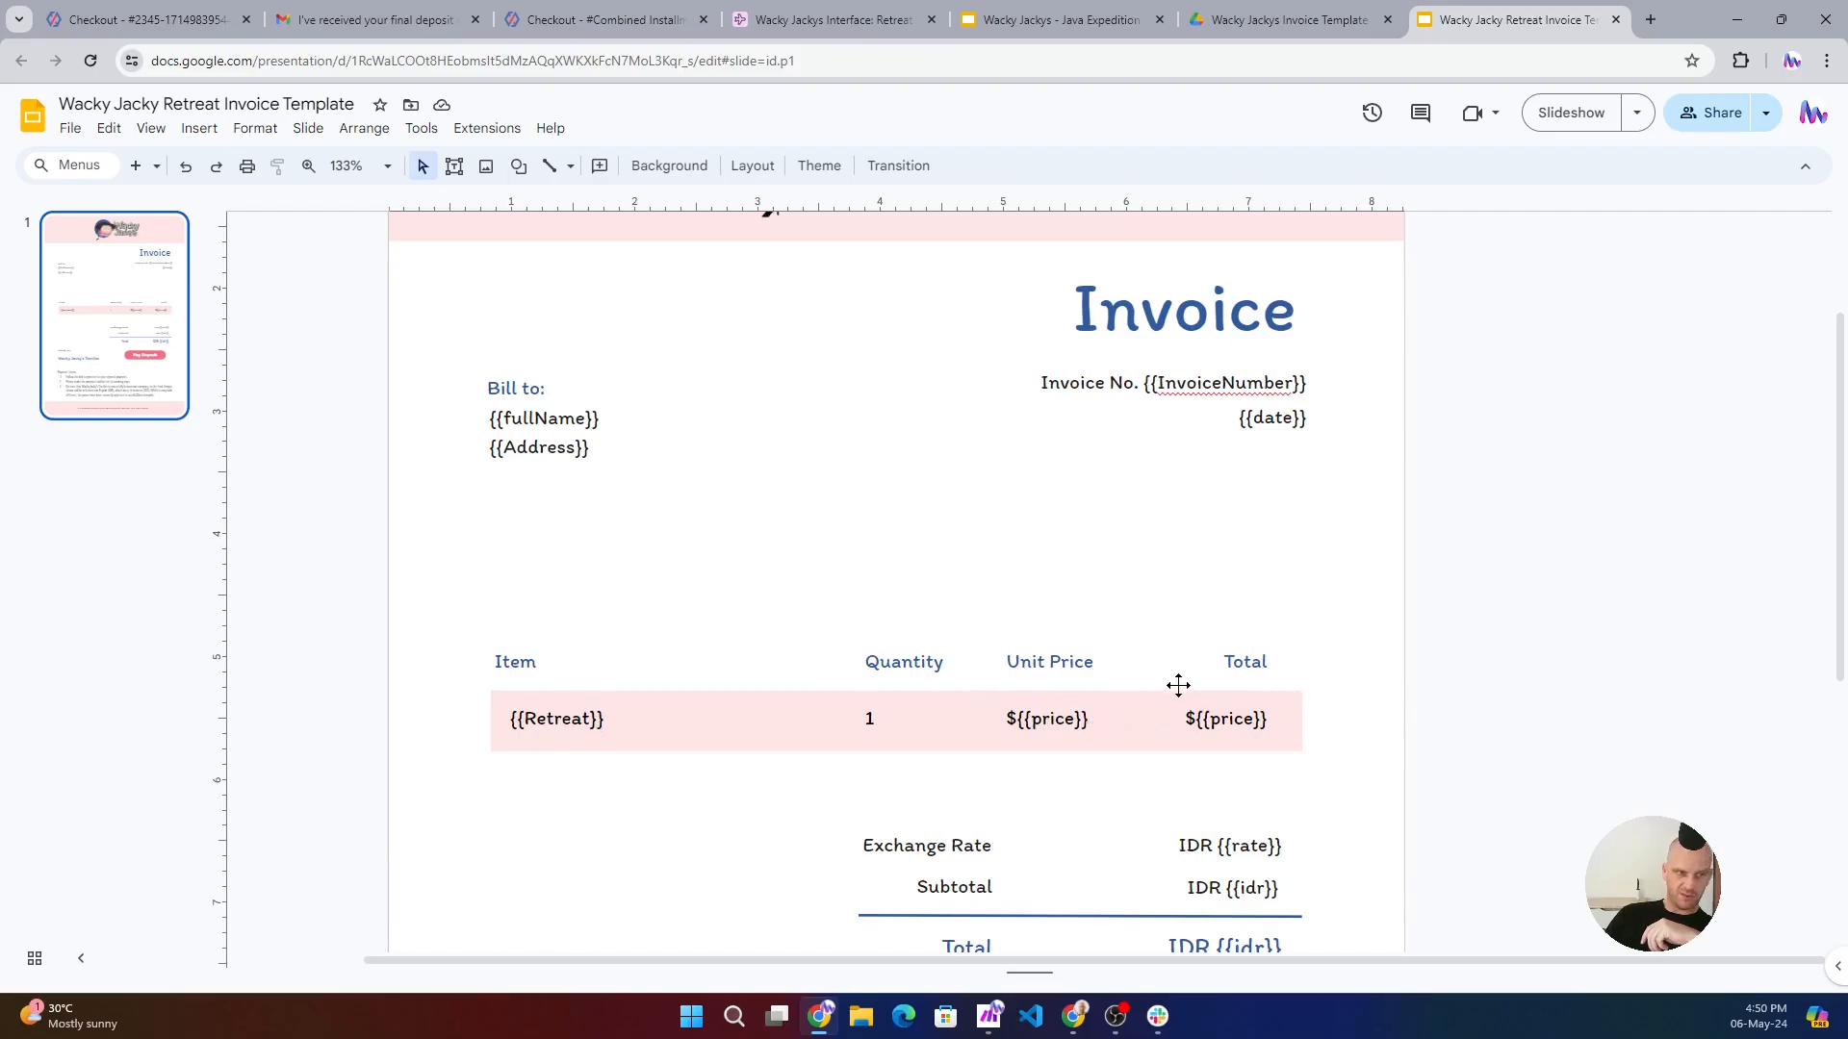
pyautogui.scroll(-2, 1153, 703)
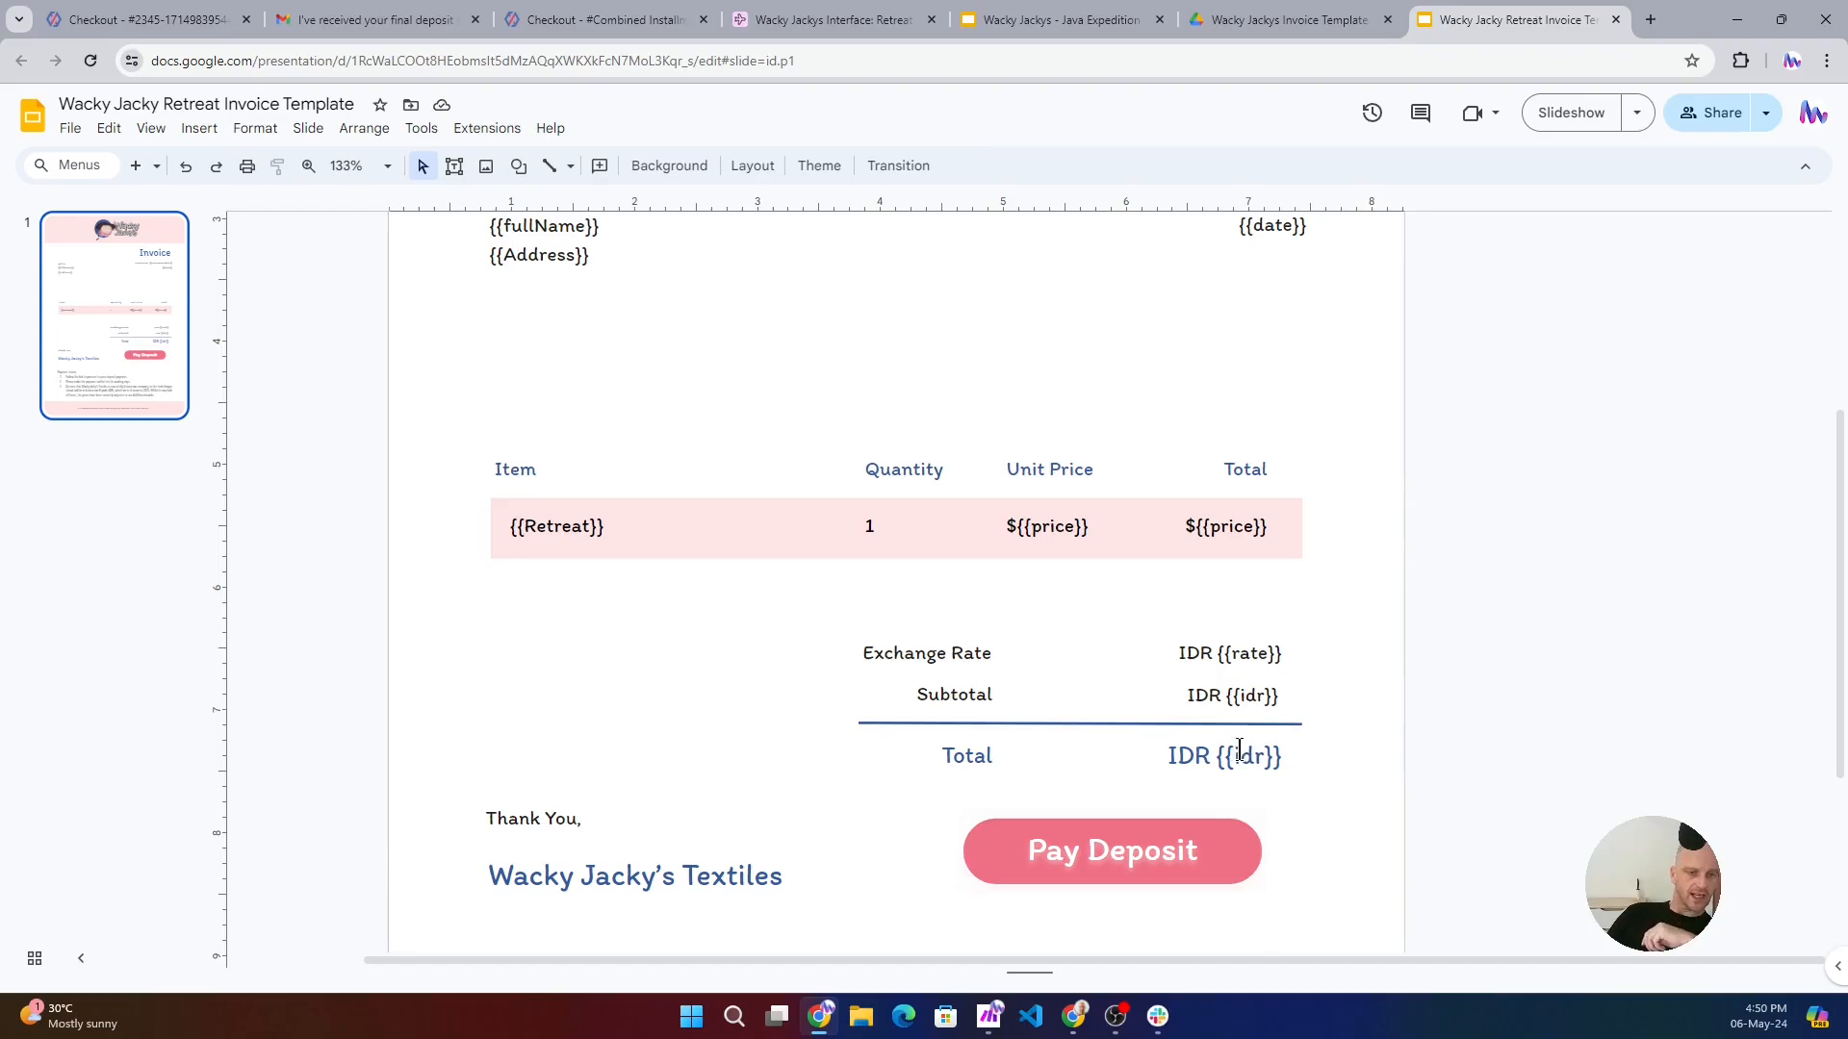
pyautogui.scroll(-2, 1246, 741)
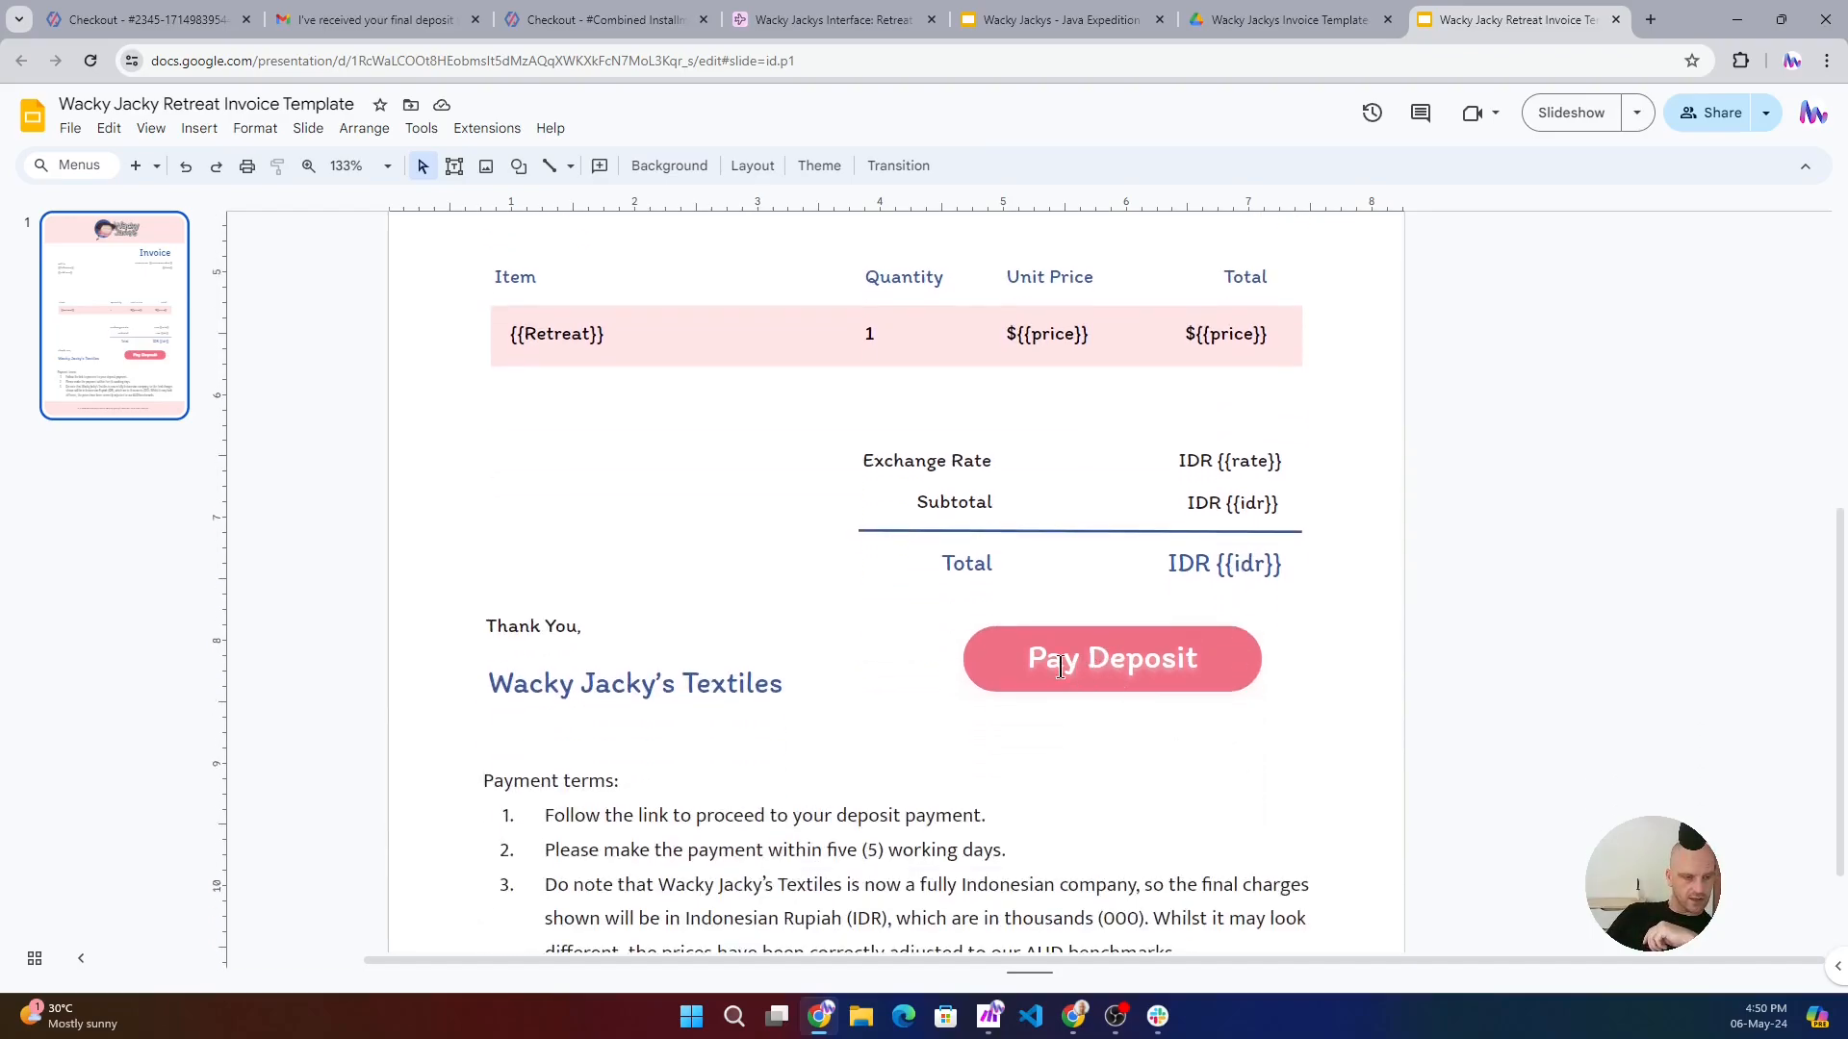
pyautogui.scroll(-2, 1116, 660)
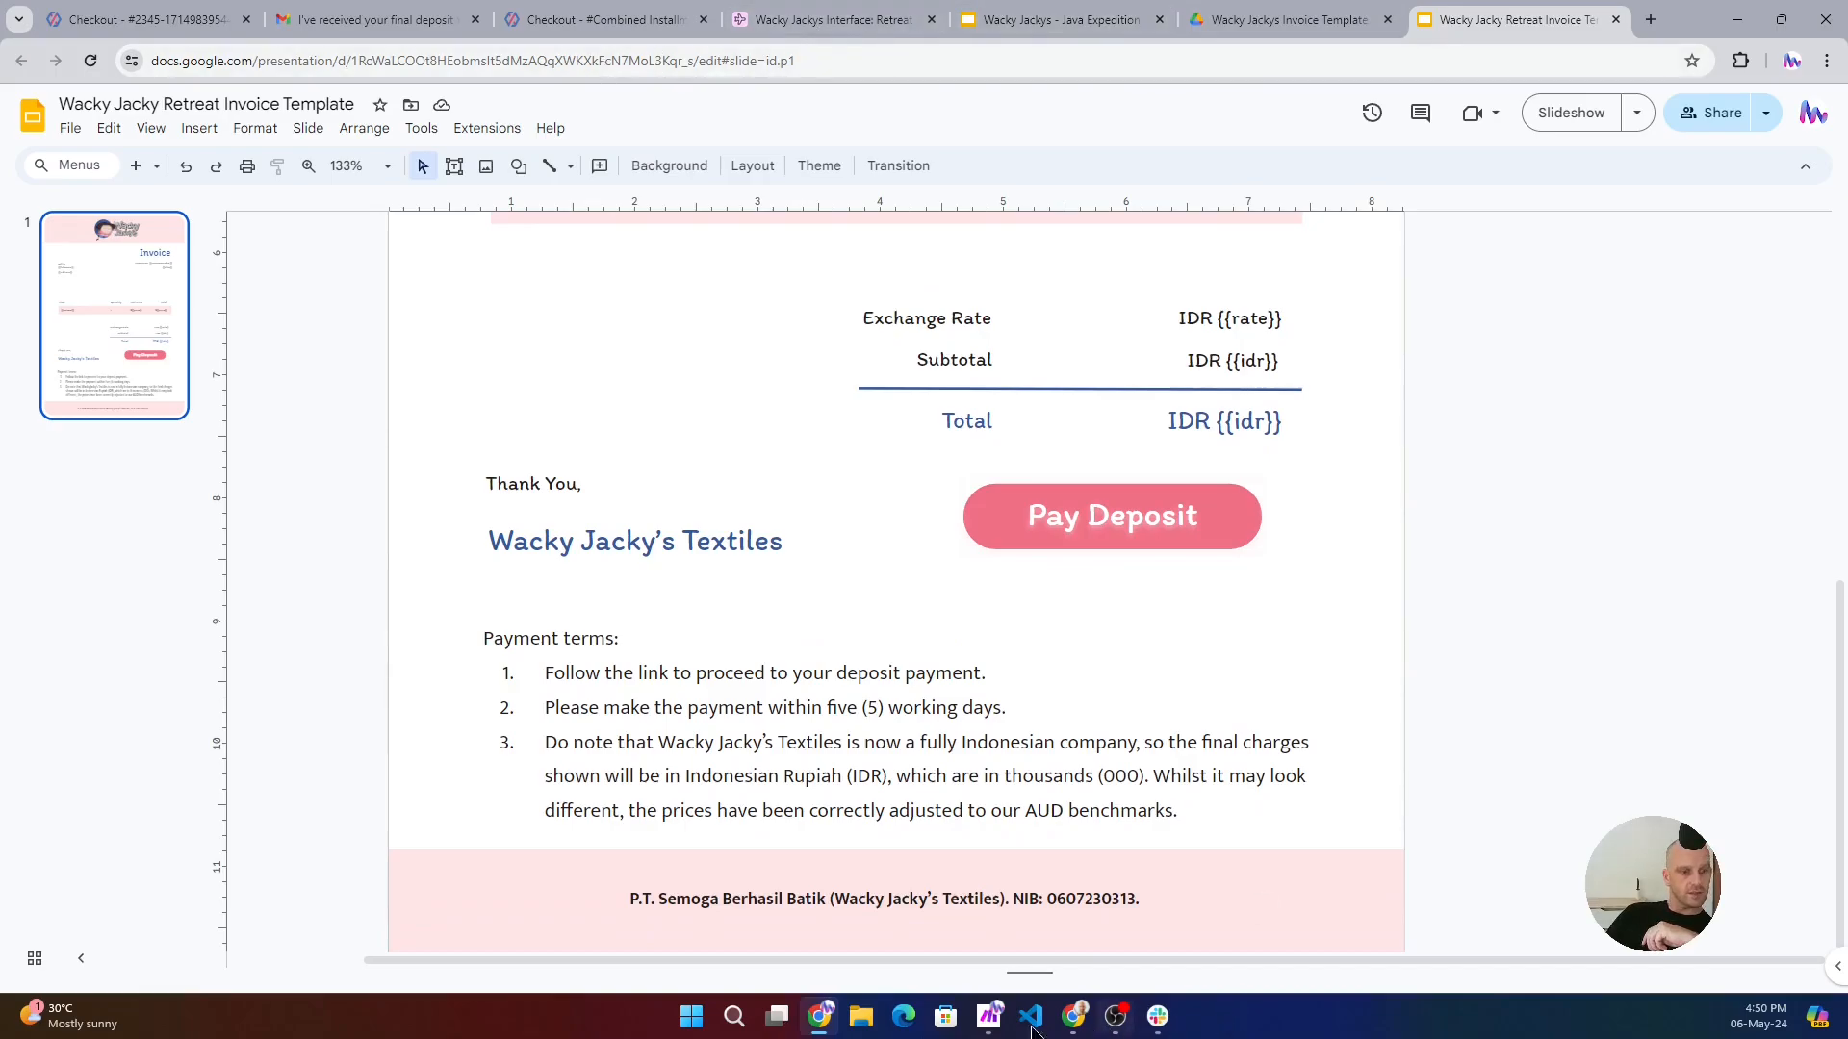
# - Switch to Make and compare the first Google Slides module's template fields with the invoice template in Chrome, ending back in Make
pyautogui.click(989, 1016)
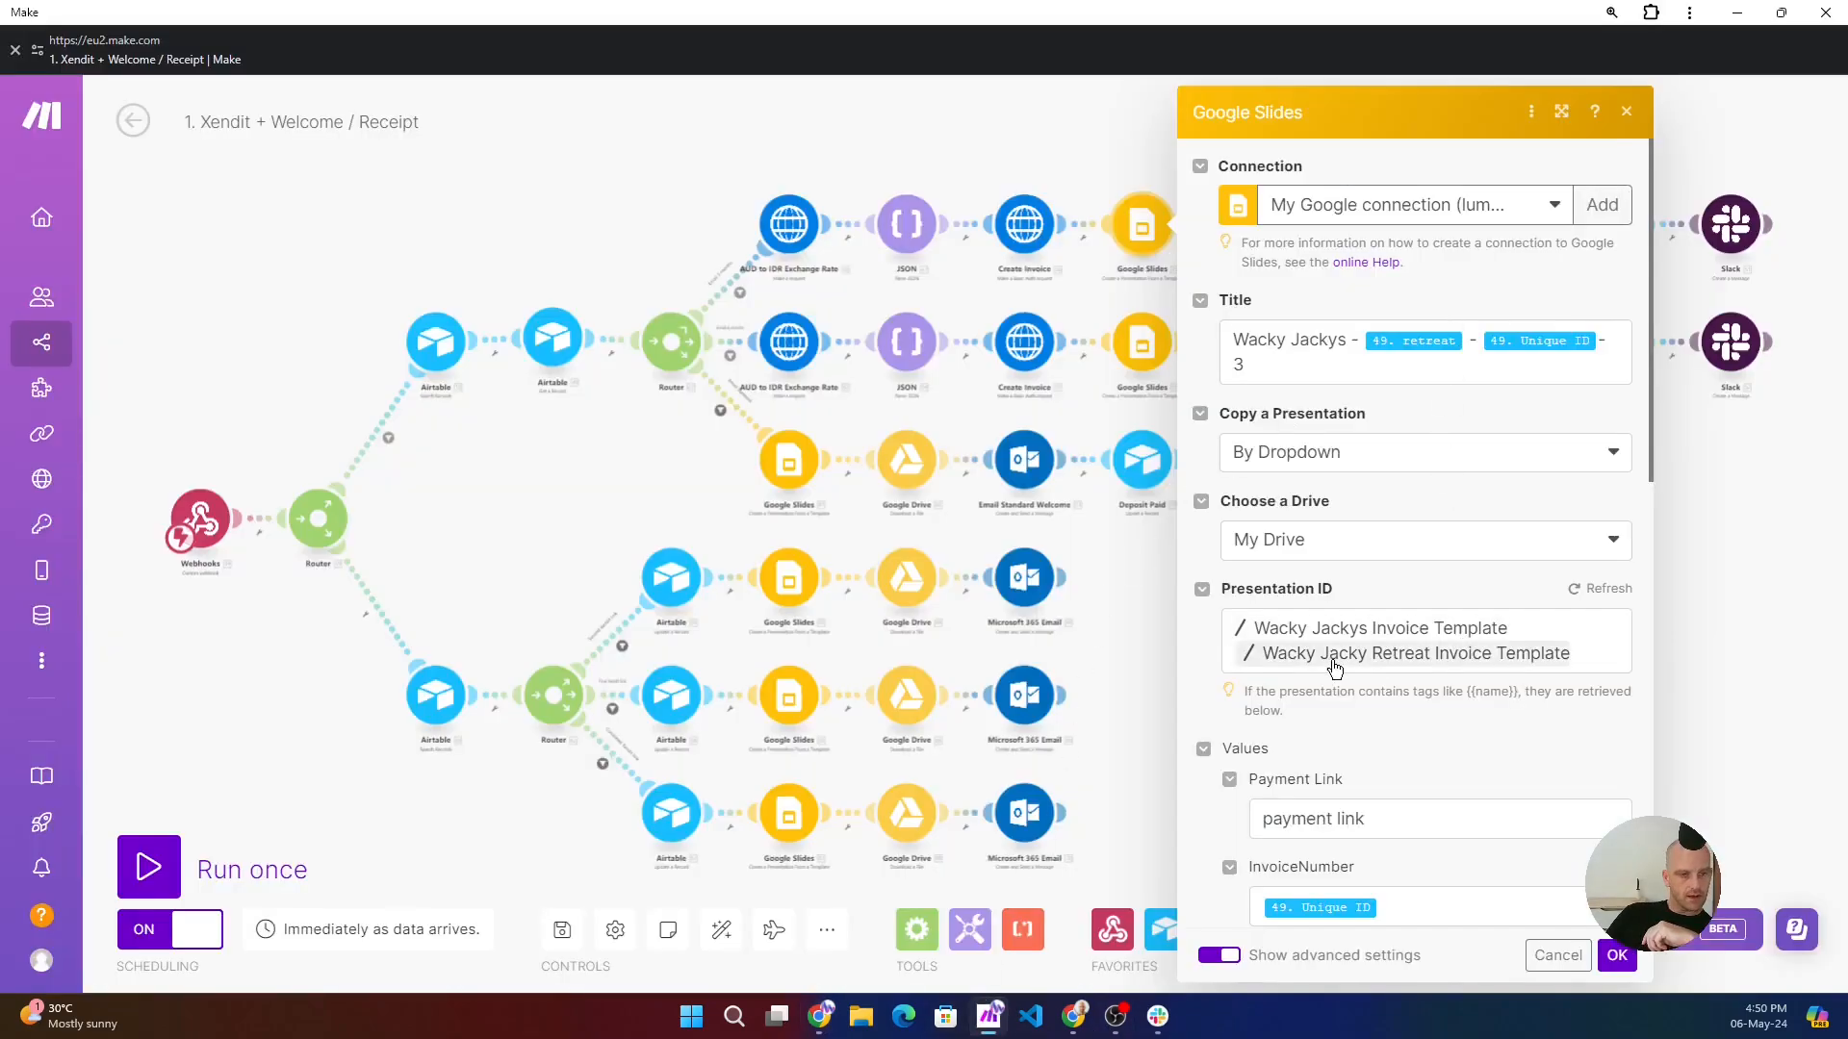
pyautogui.scroll(-2, 1330, 670)
pyautogui.scroll(-2, 1330, 671)
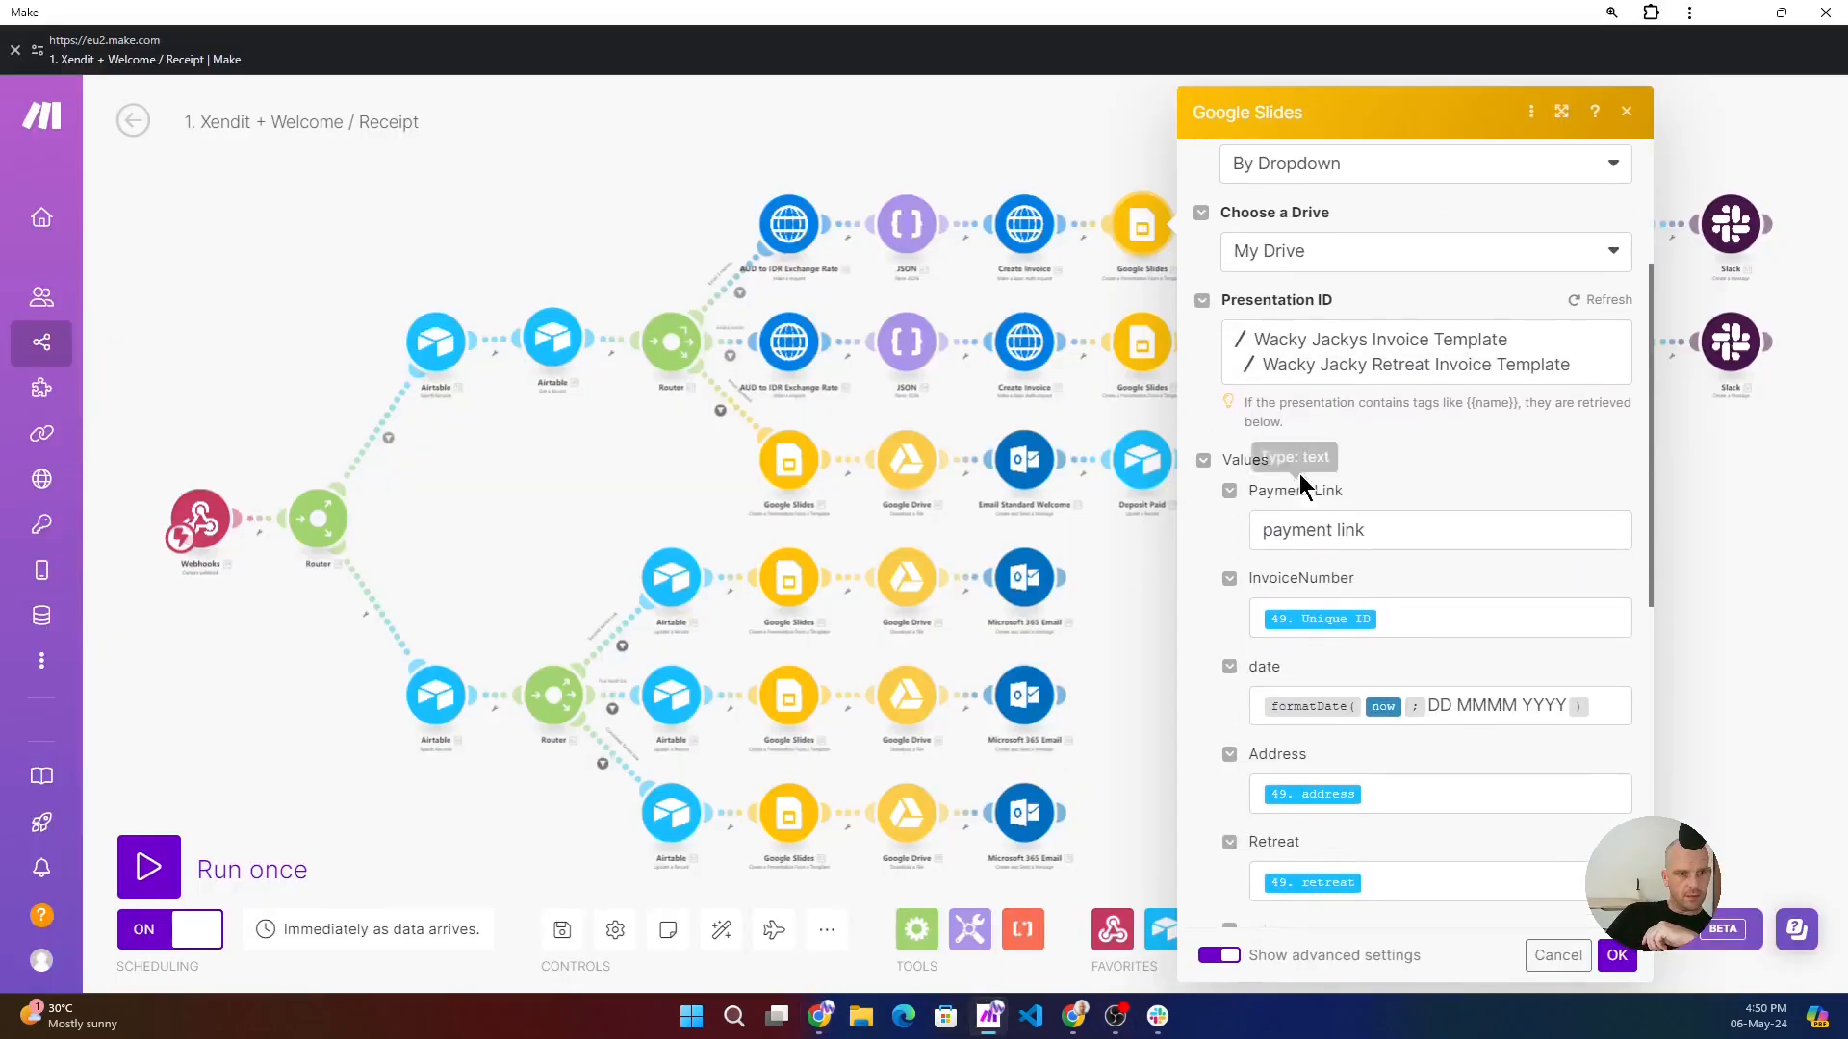
pyautogui.click(1100, 127)
pyautogui.click(1156, 234)
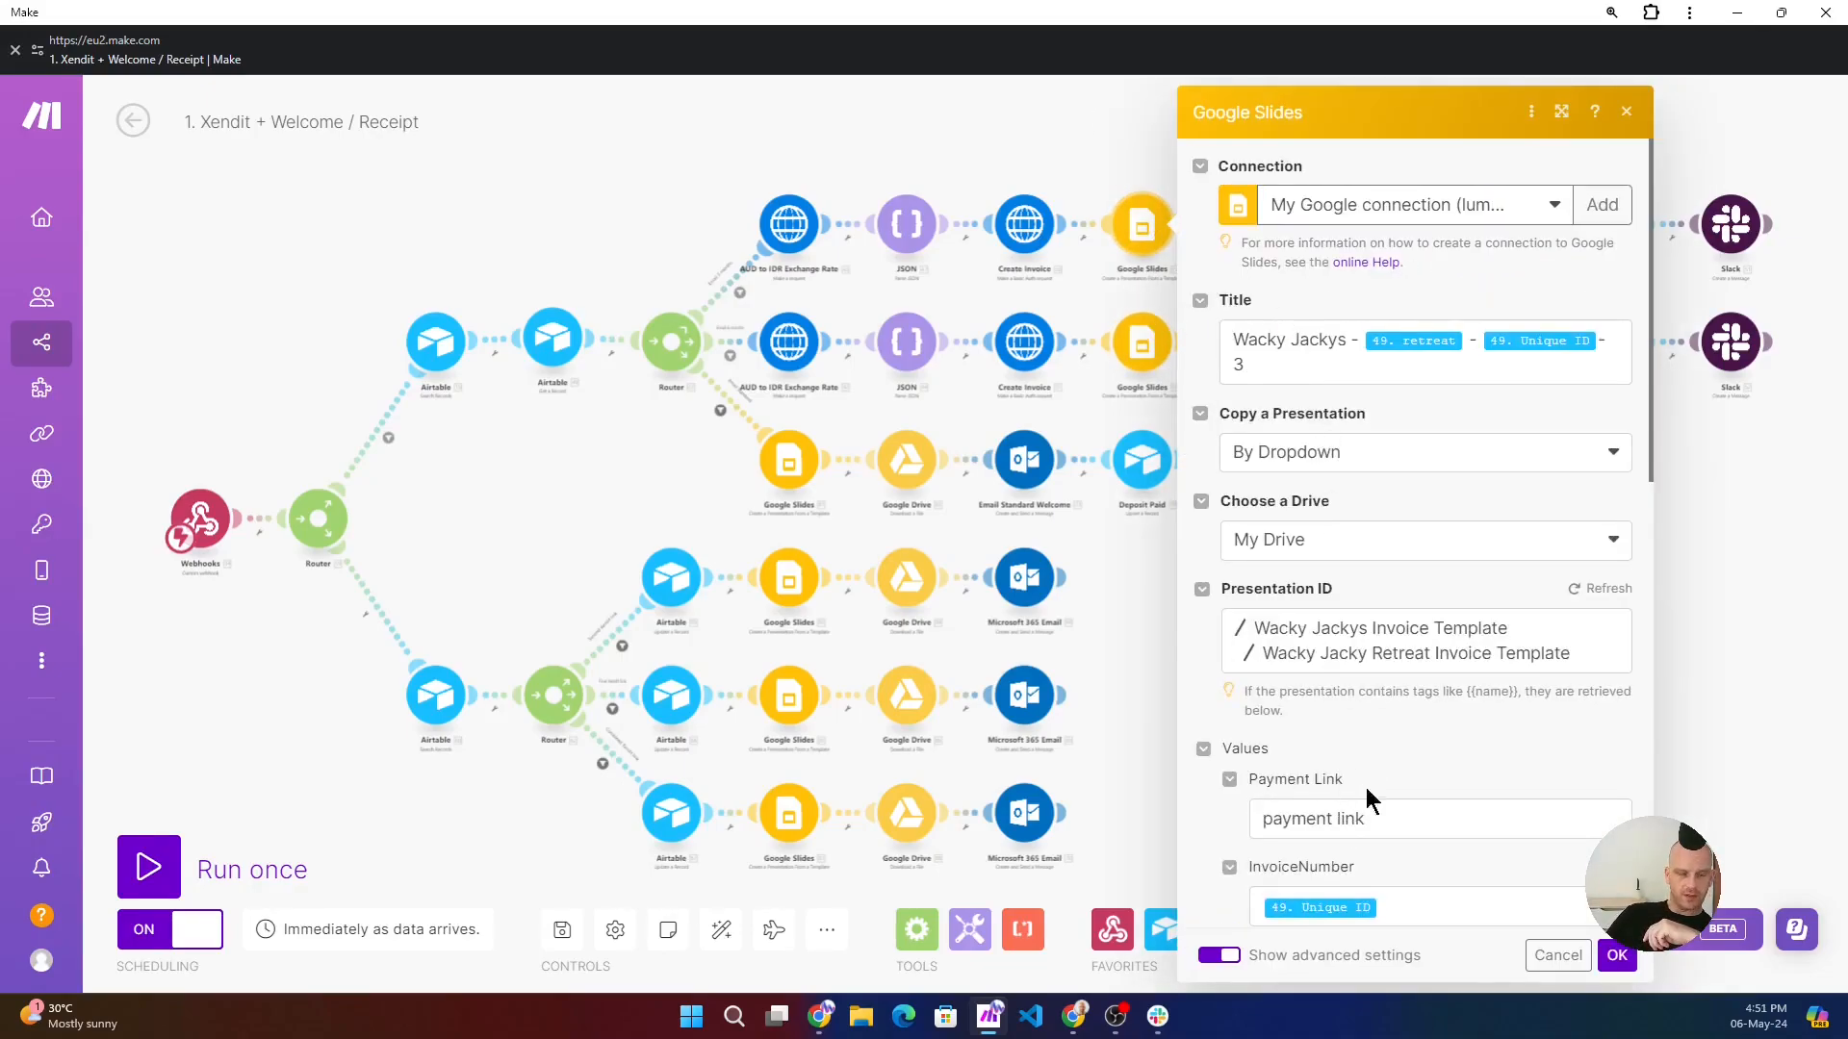
pyautogui.click(819, 1015)
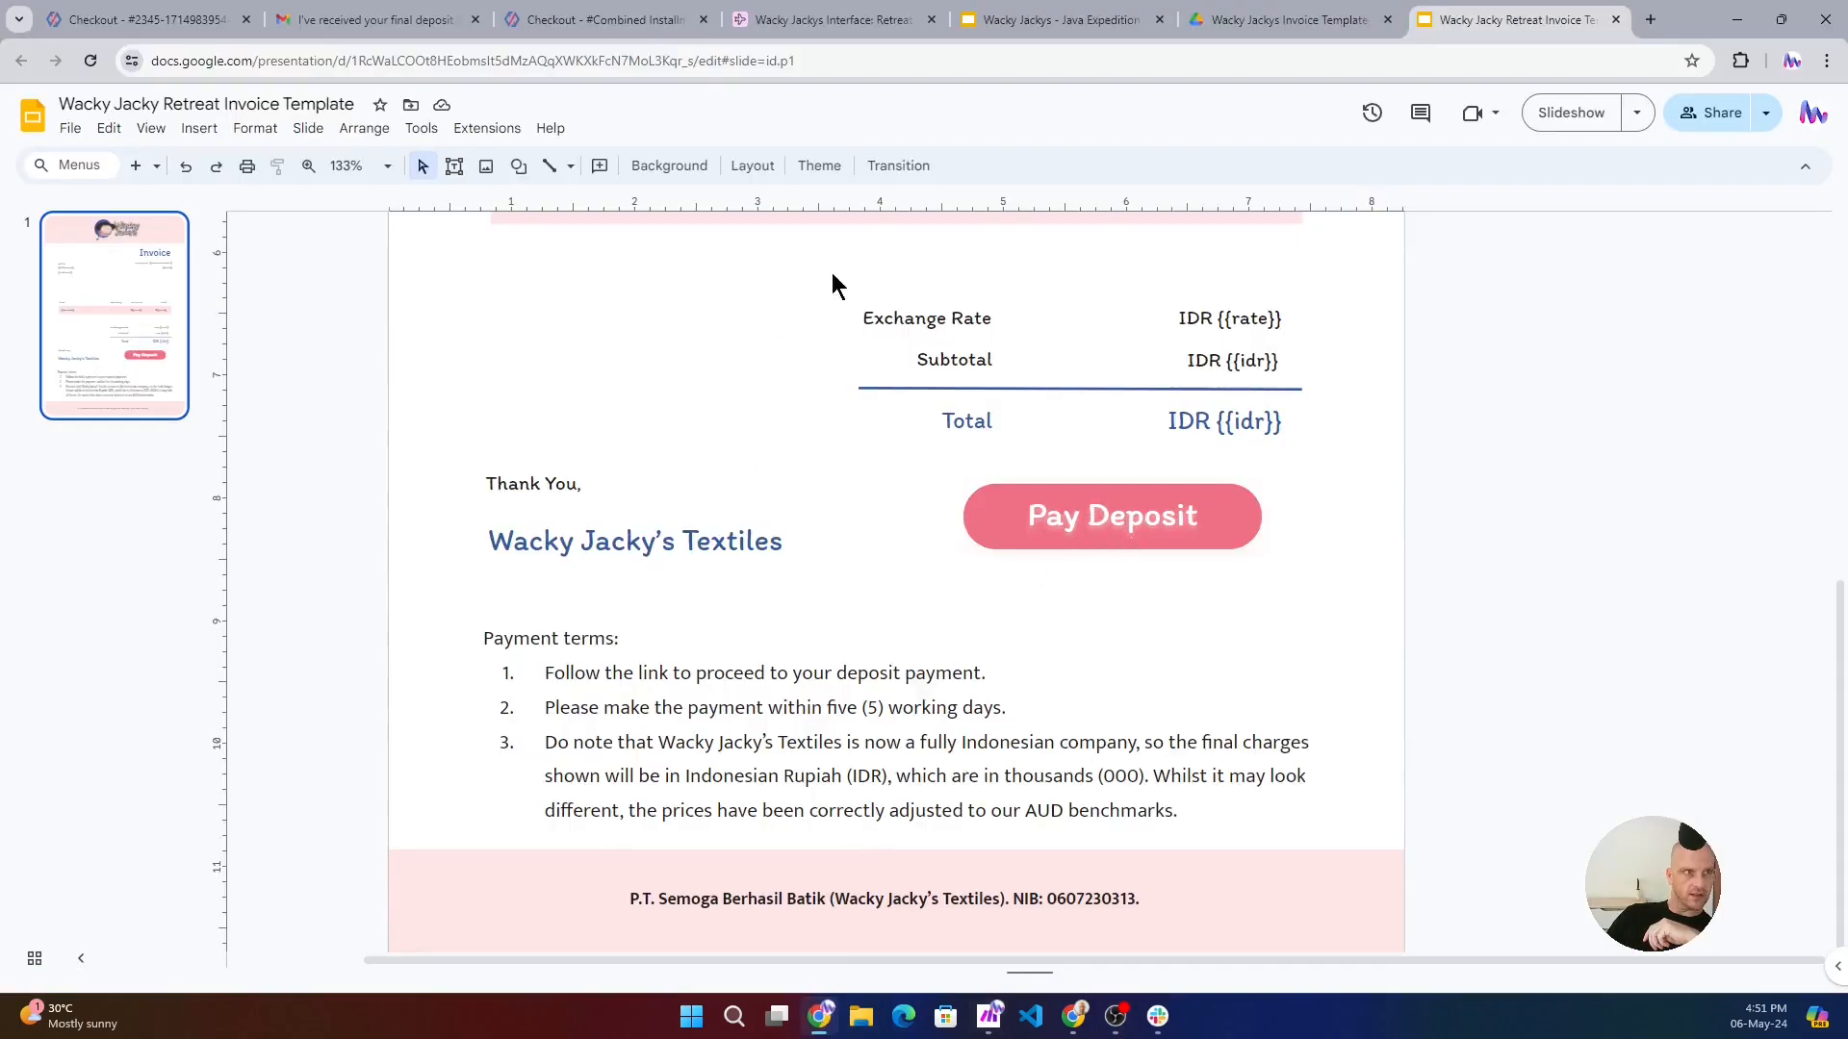
pyautogui.click(1737, 20)
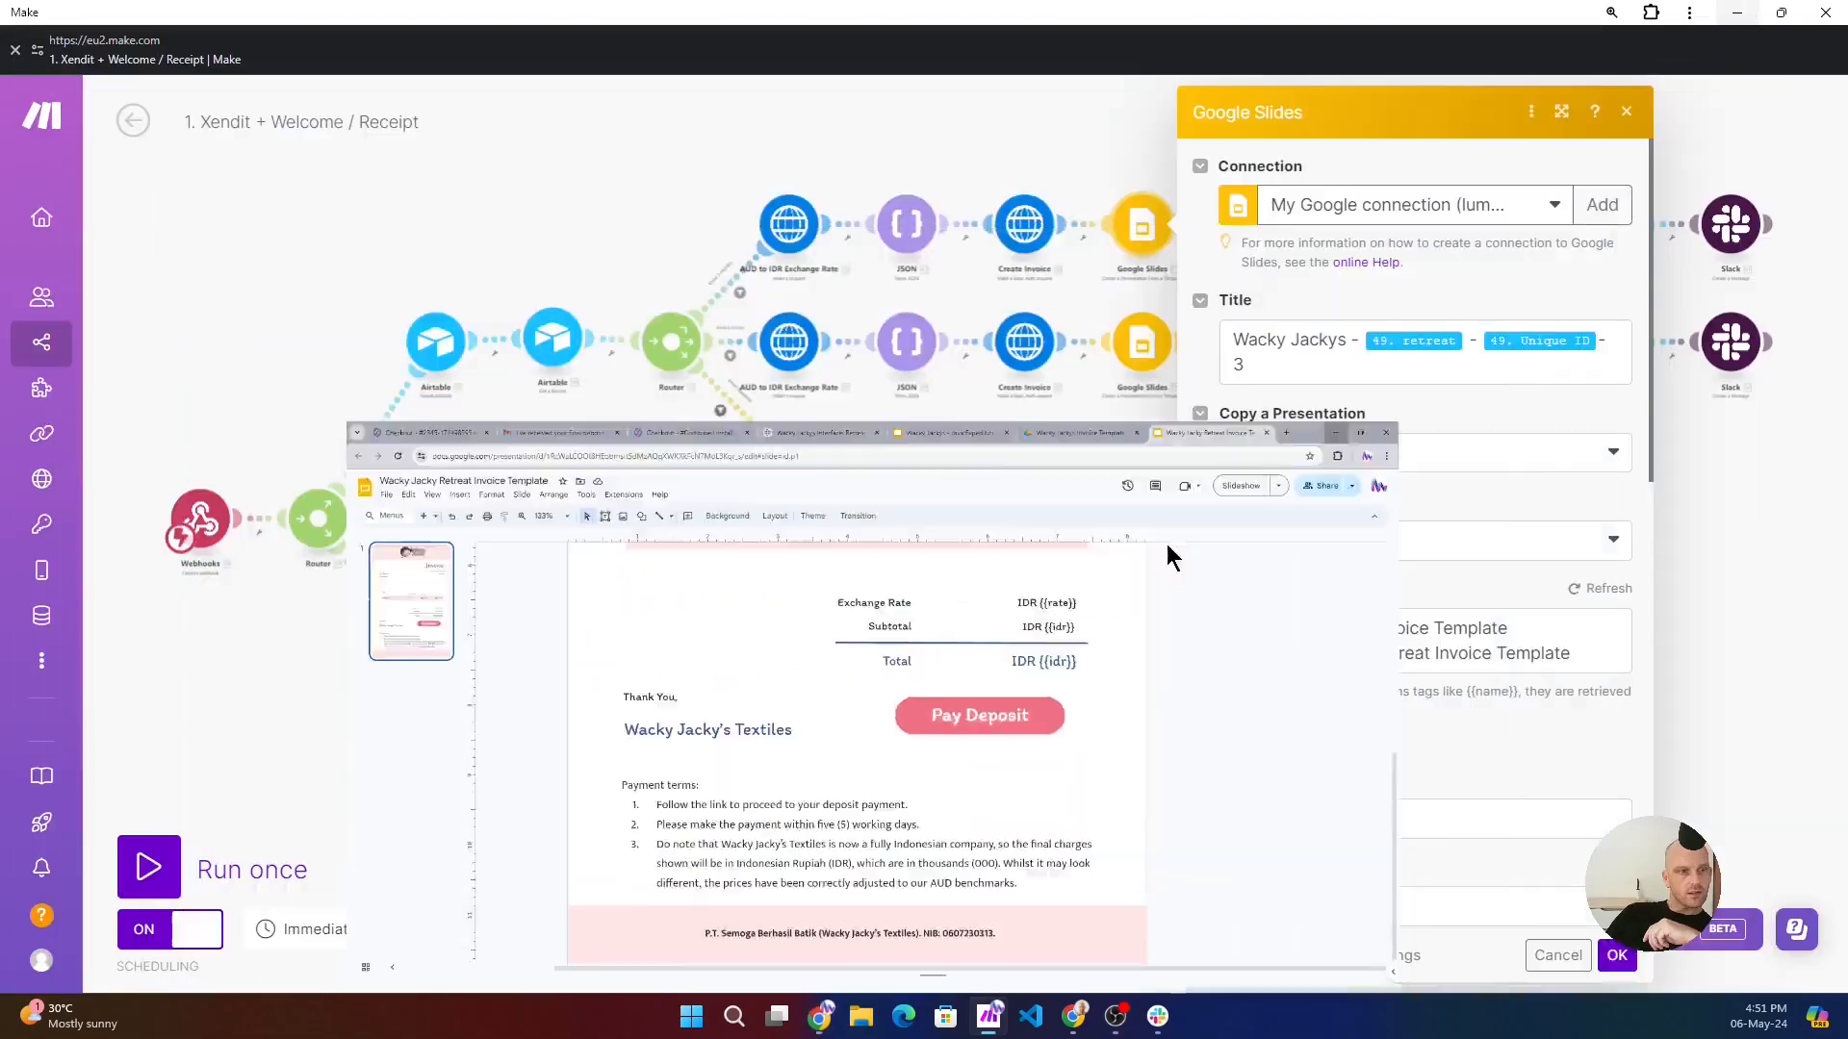
# - Check the InvoiceNumber mapping in the Google Slides module against the Unique ID of the Airtable record, collapsing the Create Invoice data
pyautogui.scroll(-2, 1440, 764)
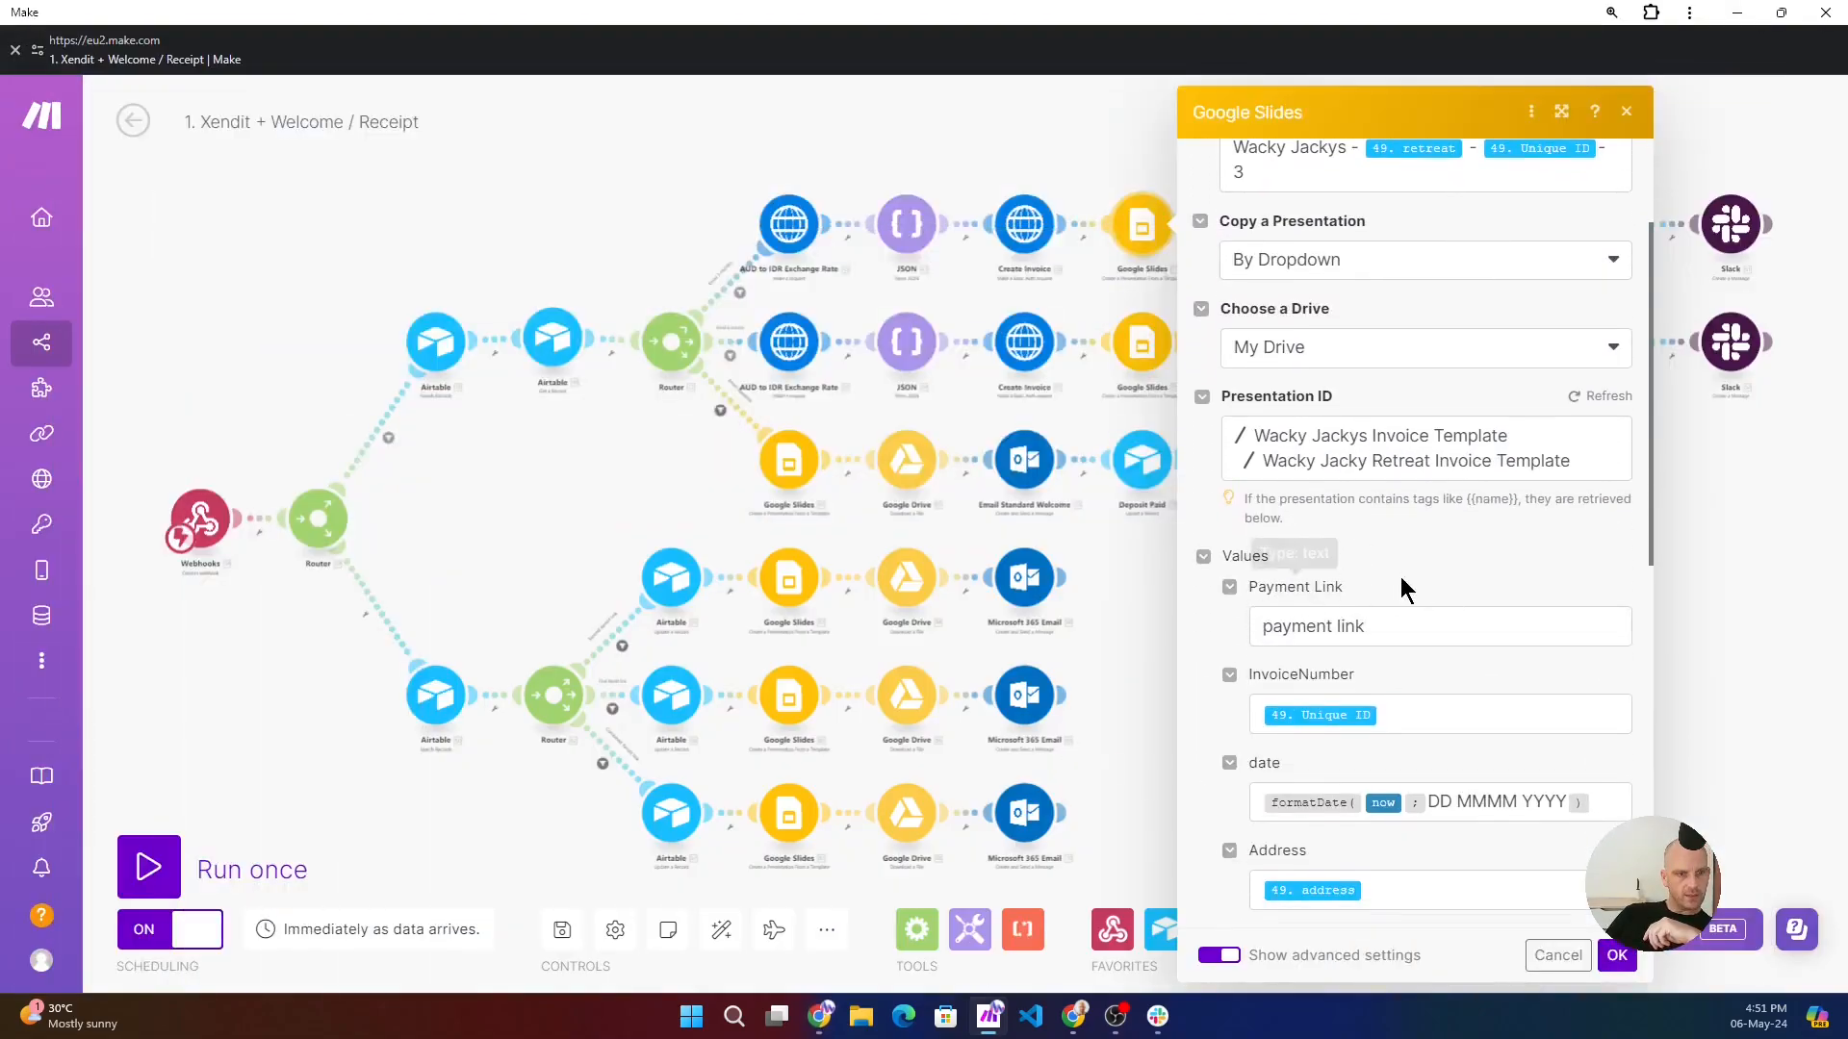
pyautogui.click(1412, 717)
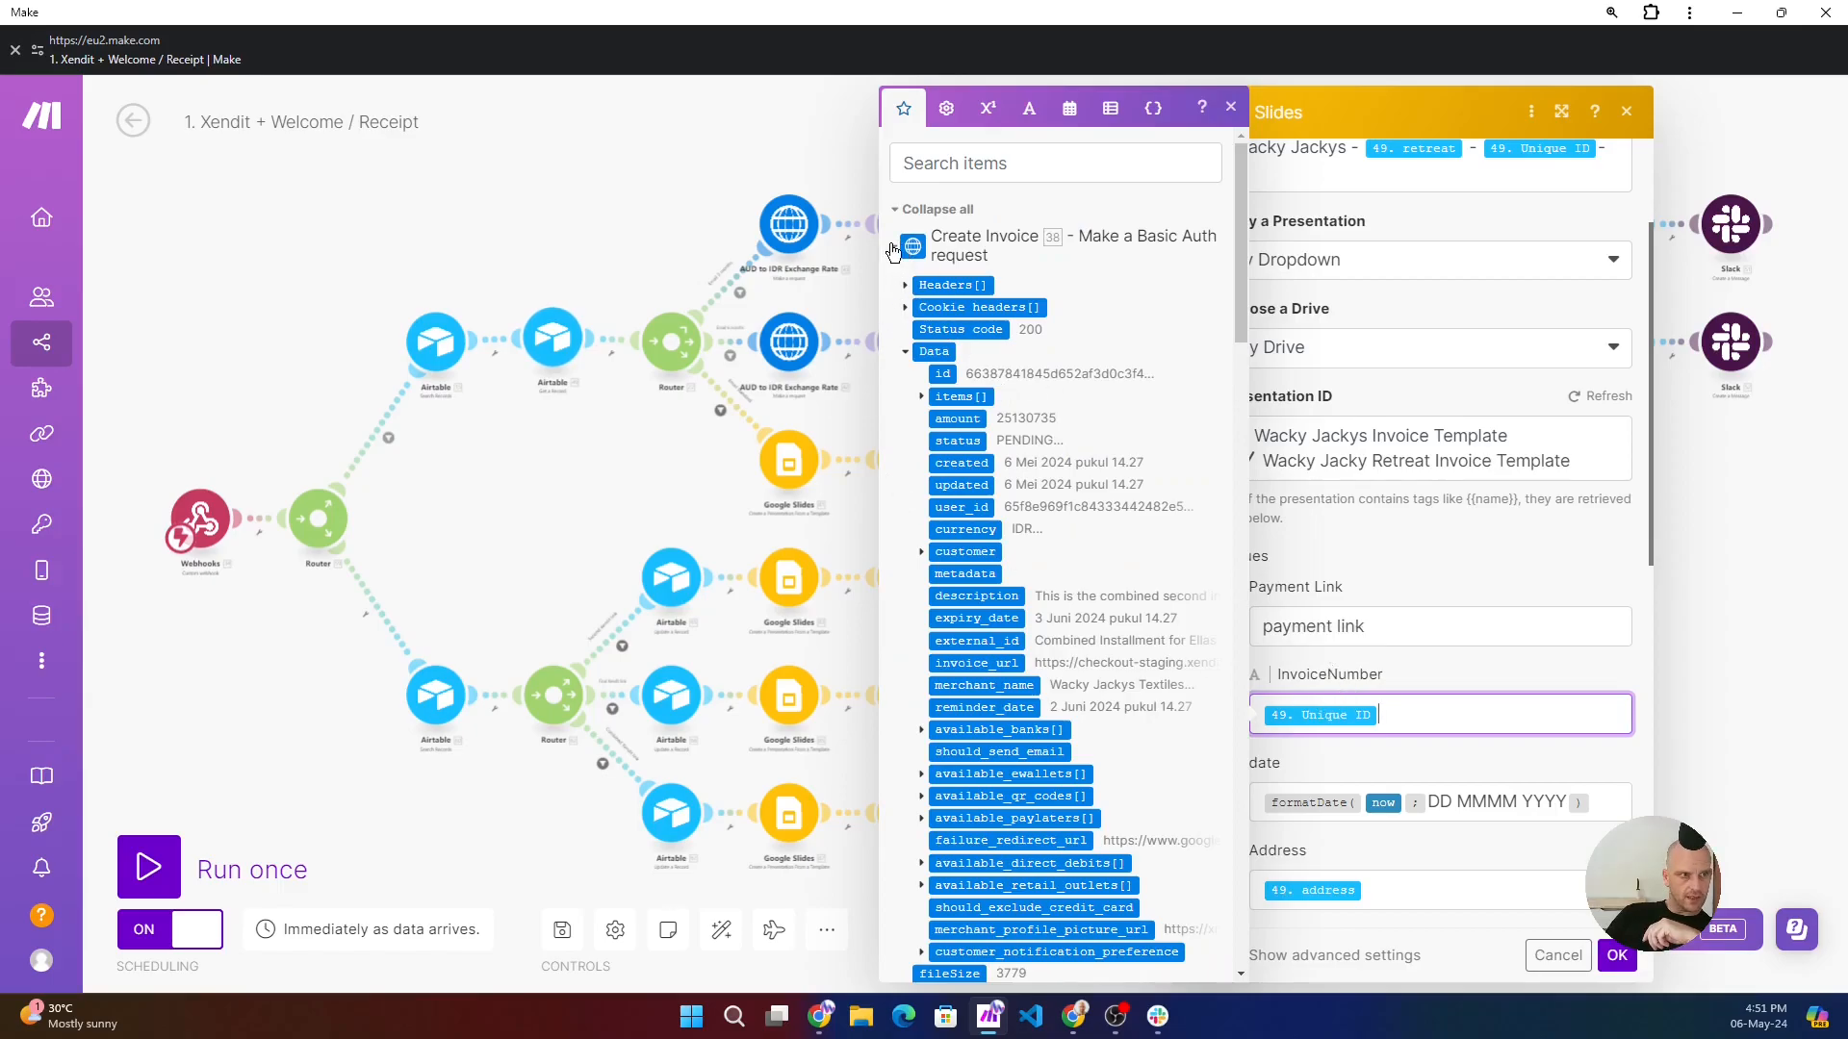
pyautogui.click(894, 247)
pyautogui.scroll(-5, 946, 664)
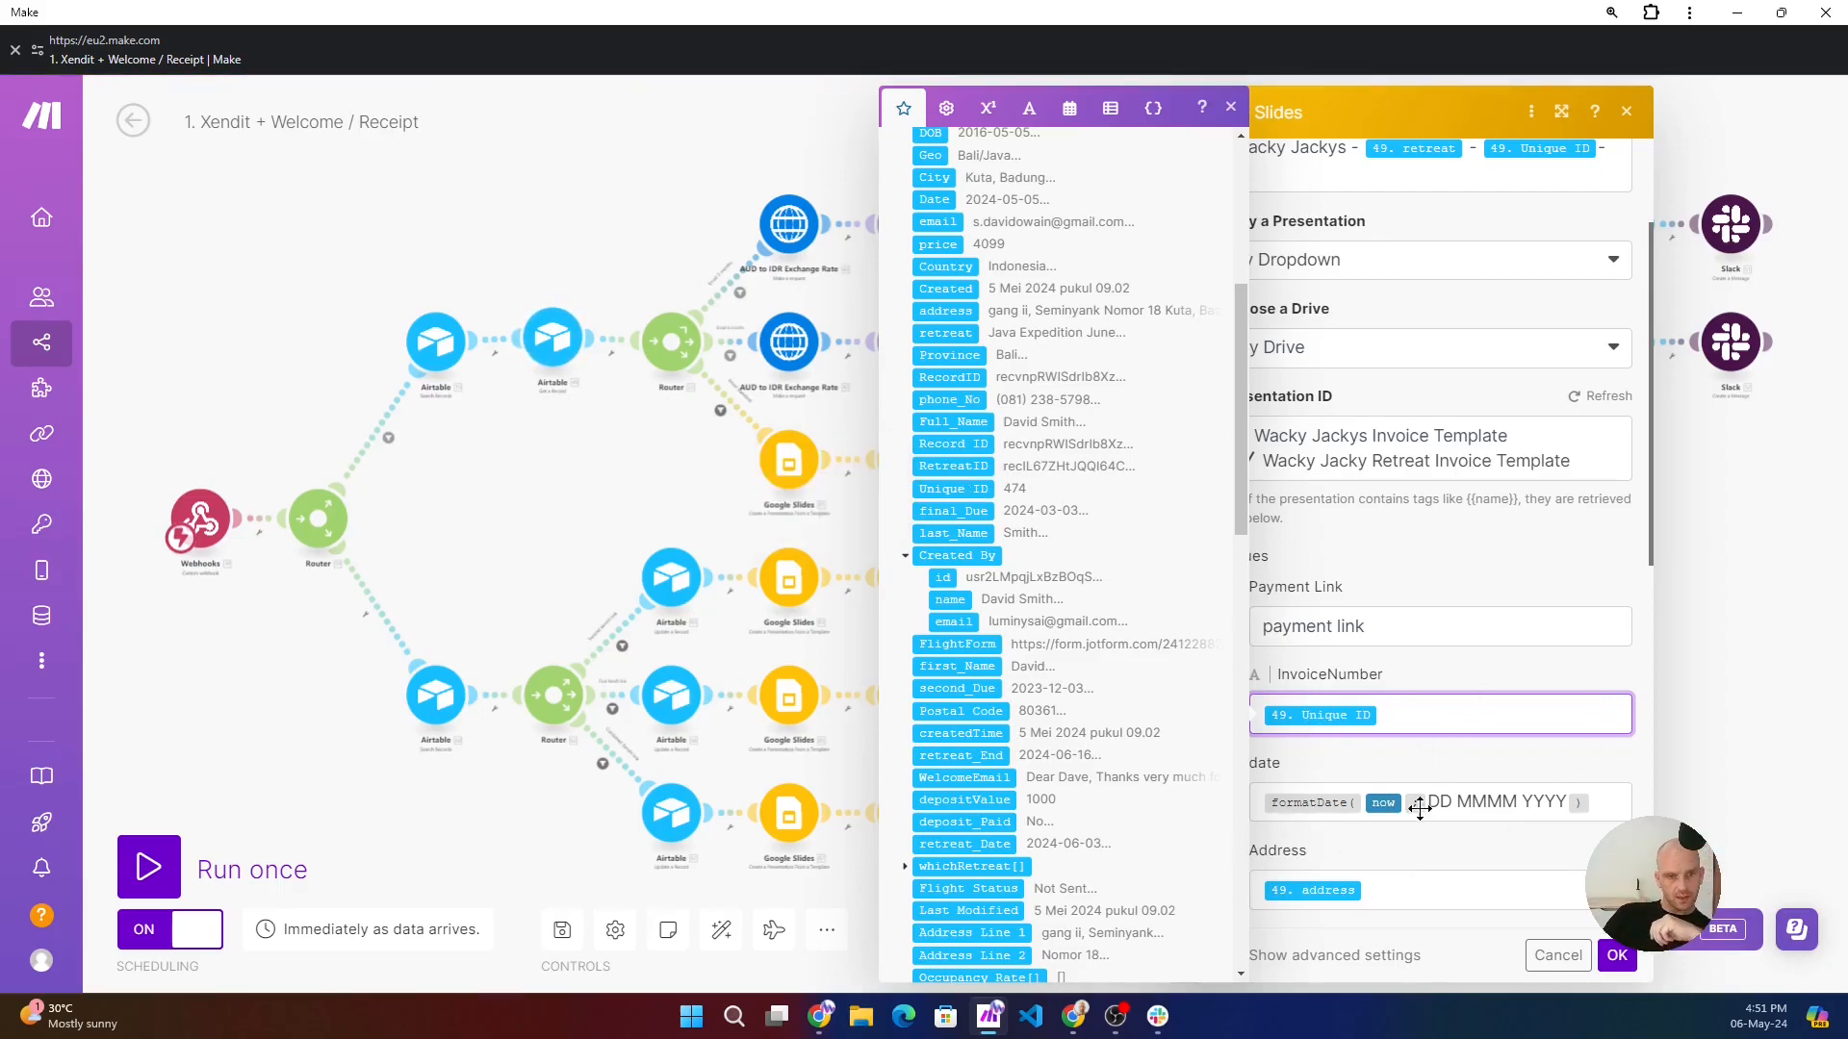
# - Inspect the date field's formatDate expression and the Address, Retreat and price mappings of the Google Slides module
pyautogui.click(1605, 805)
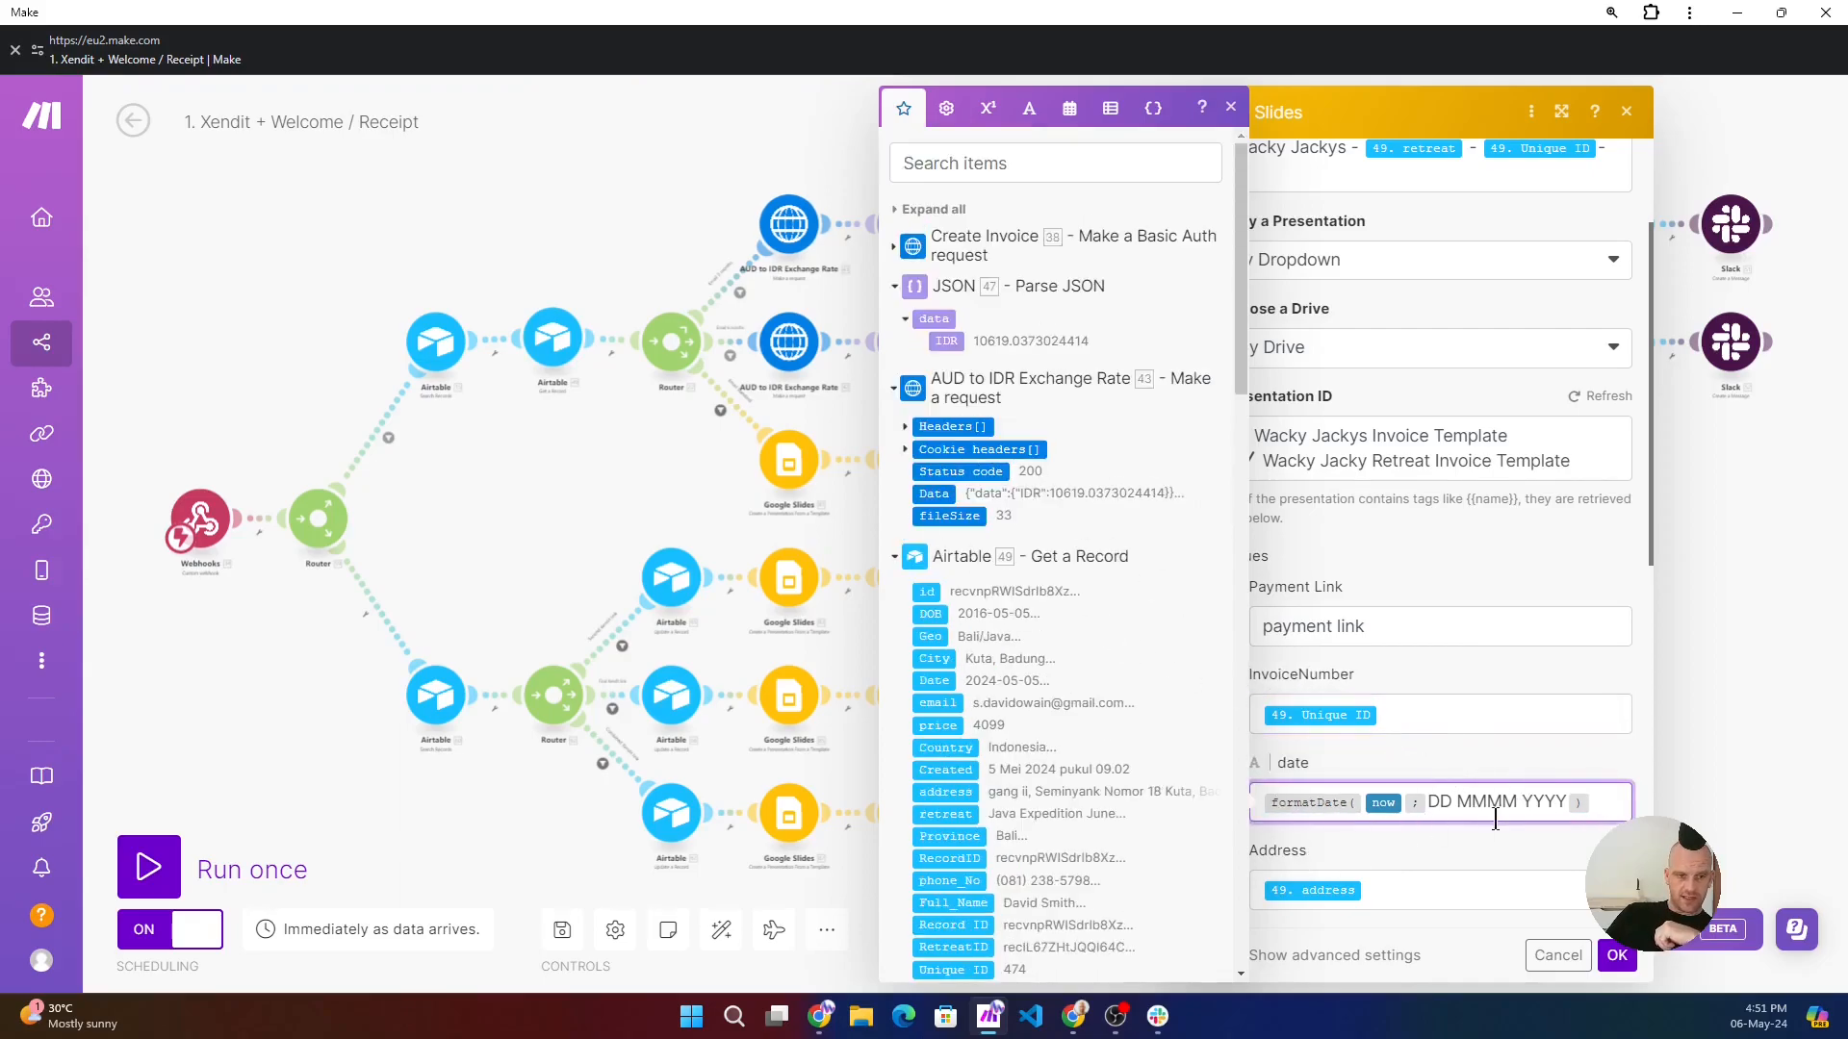
pyautogui.click(1449, 804)
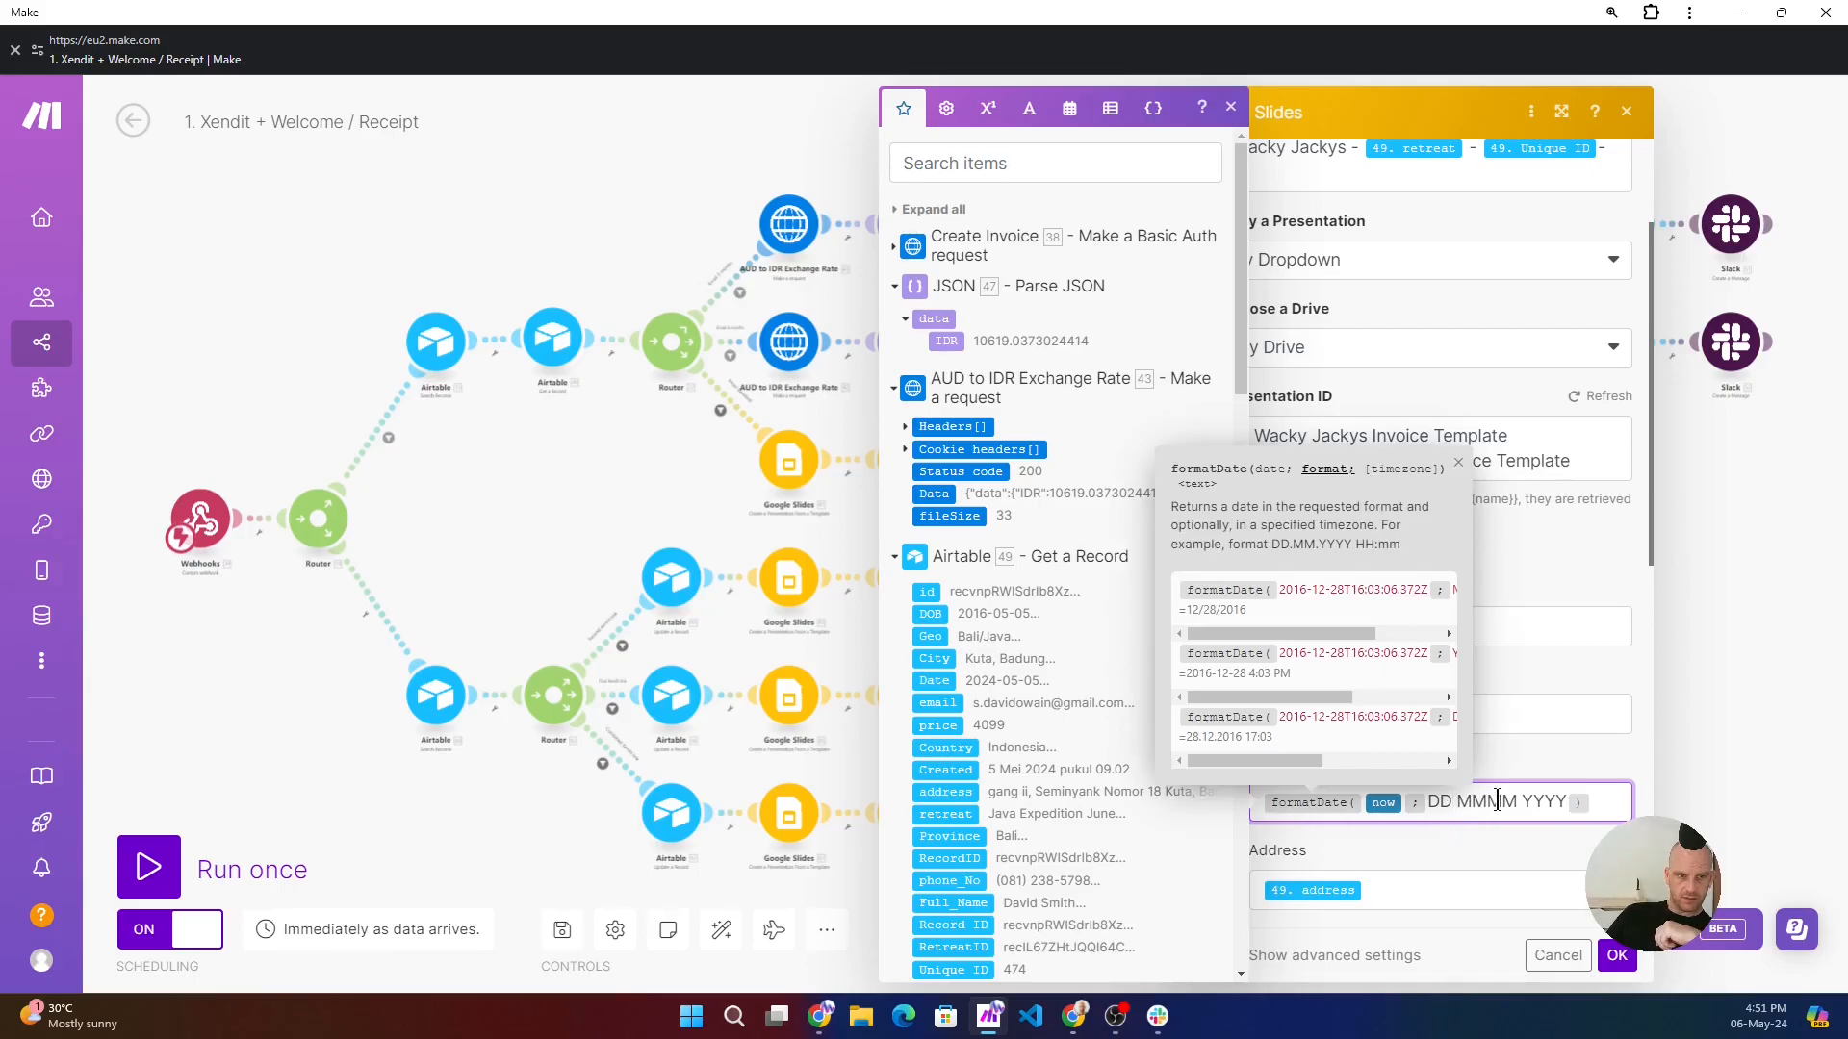
pyautogui.scroll(-3, 1482, 850)
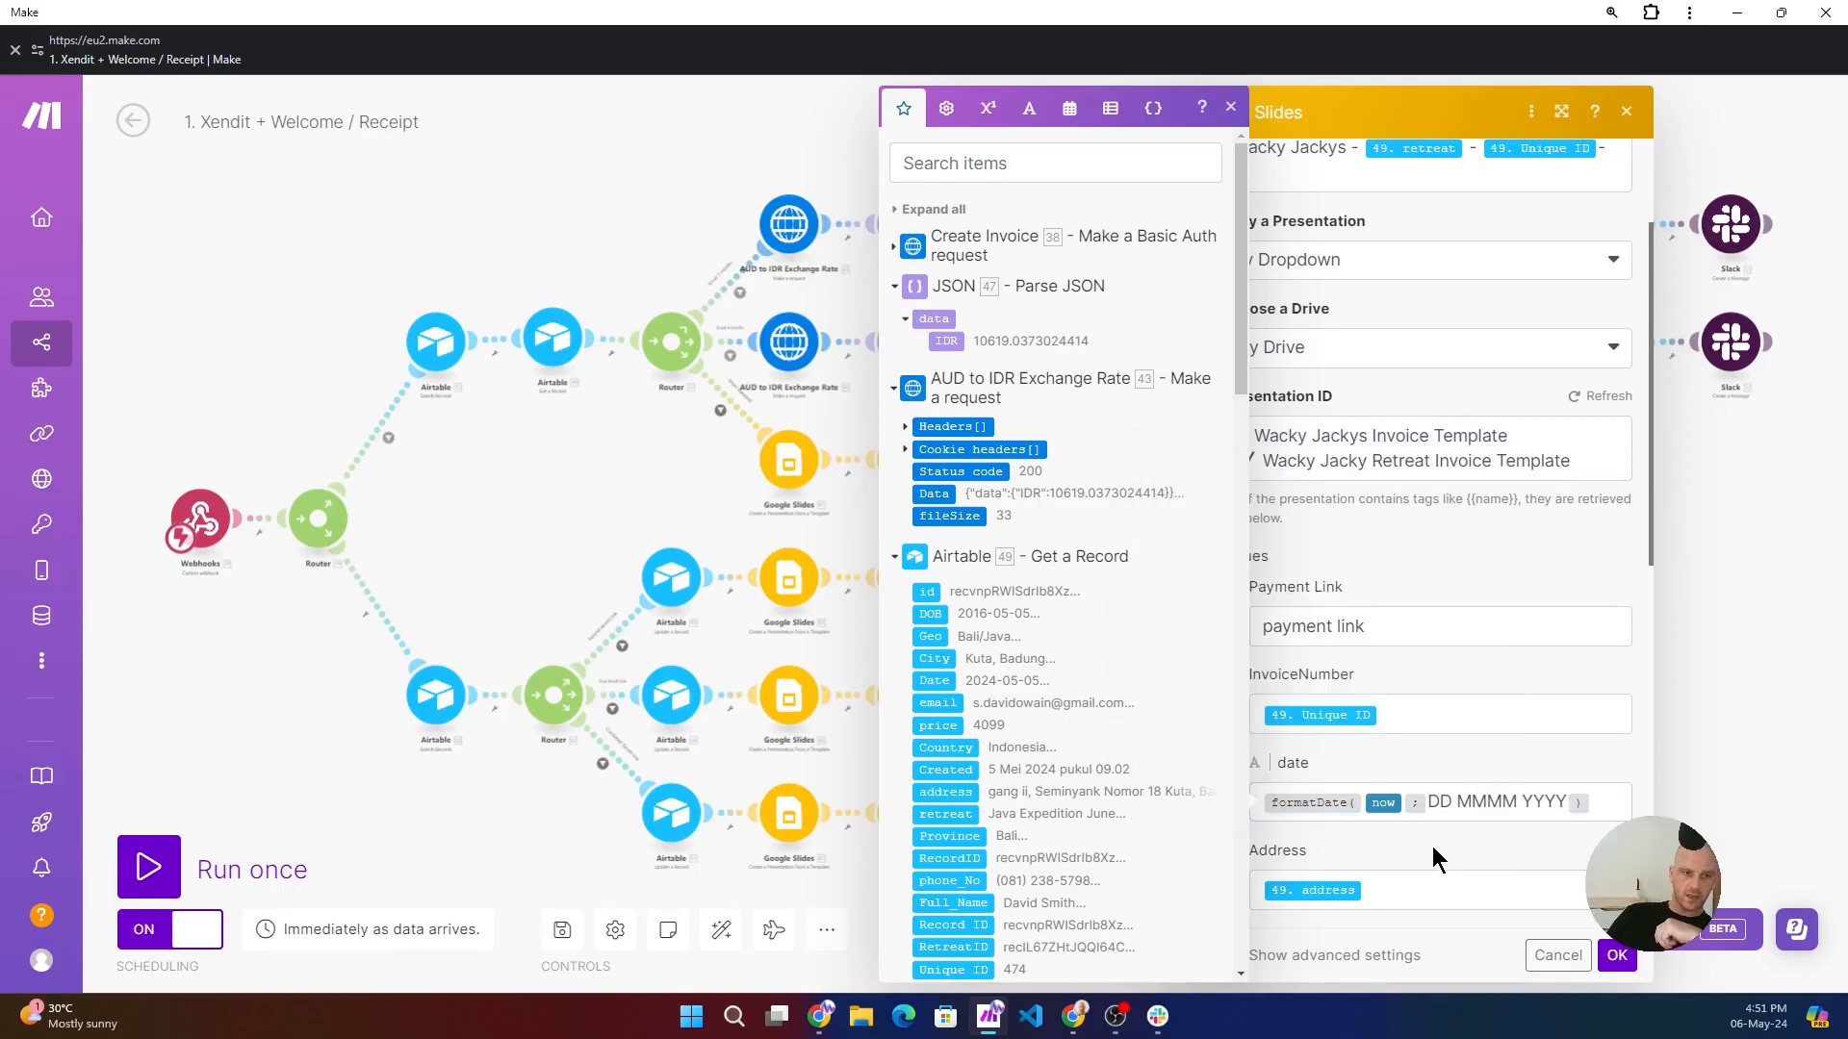
pyautogui.click(1406, 703)
pyautogui.click(1385, 793)
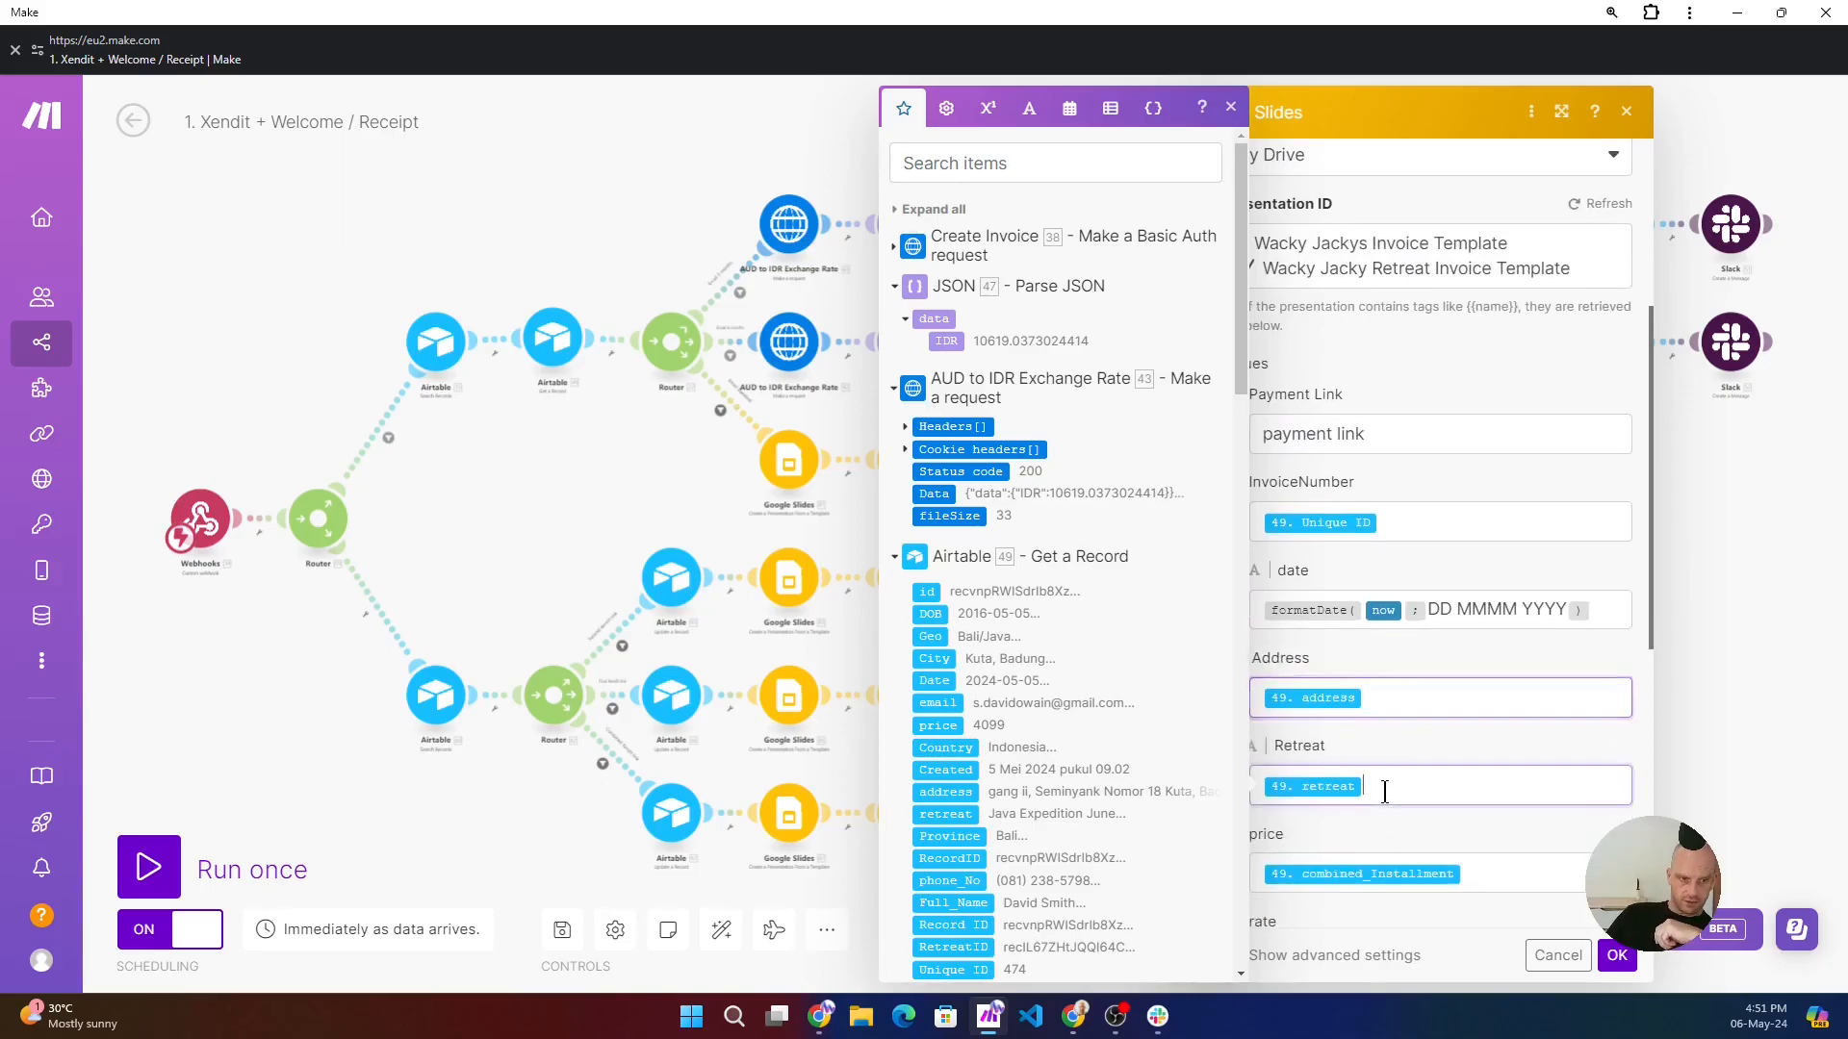
pyautogui.click(1500, 879)
pyautogui.scroll(-1, 1496, 847)
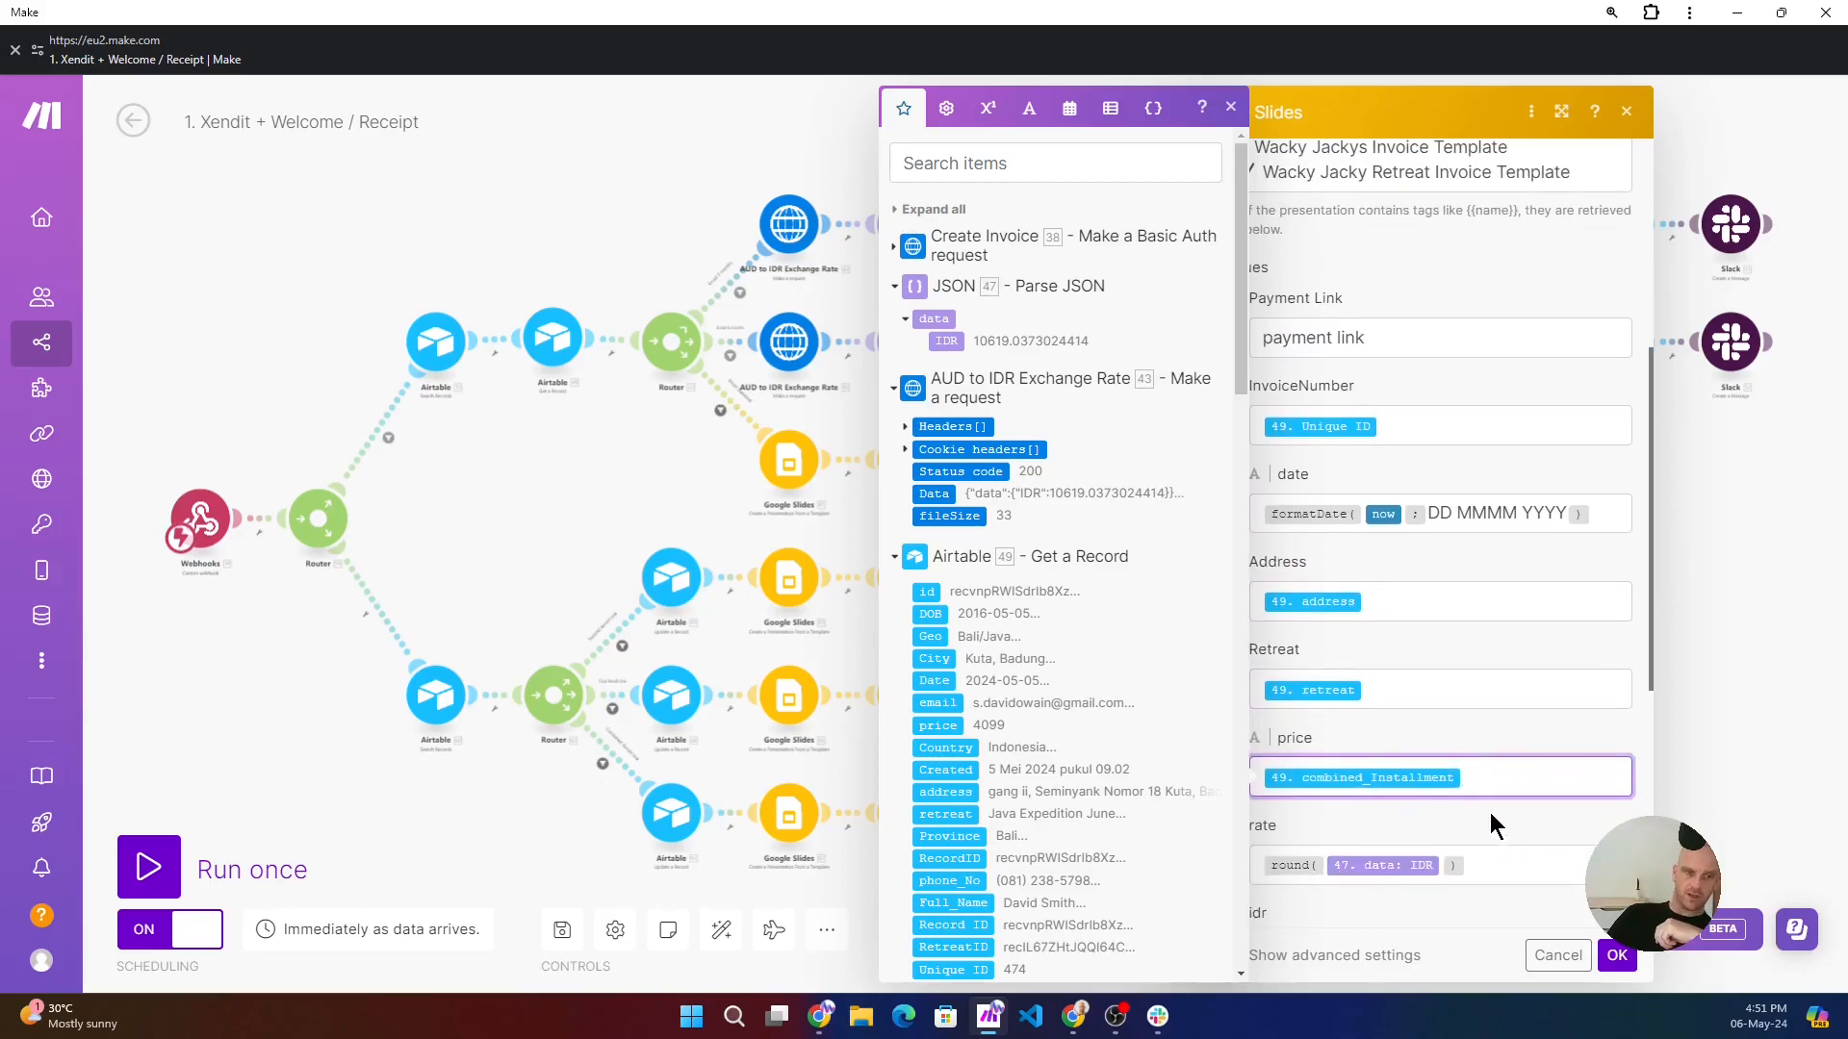
# - Inspect the rounded rate and the idr mapping, expanding the Create Invoice data the idr price comes from
pyautogui.click(1490, 867)
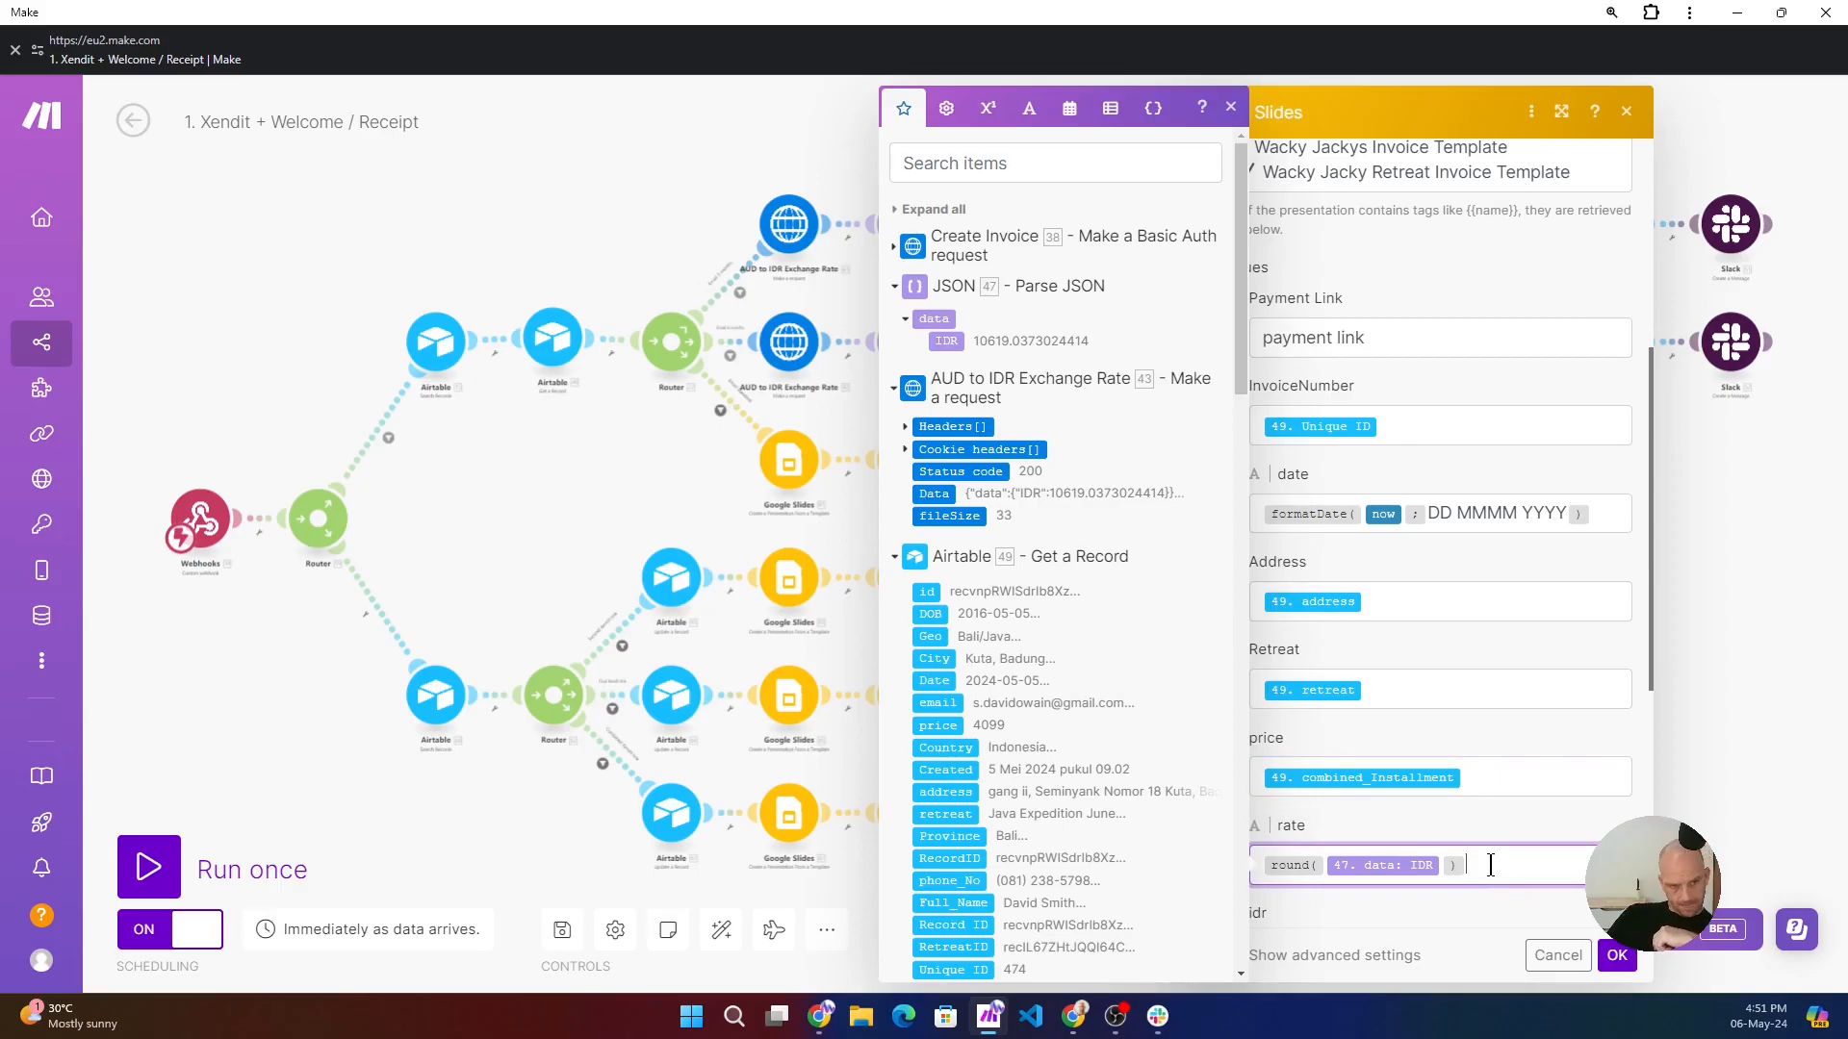
pyautogui.scroll(-2, 1492, 864)
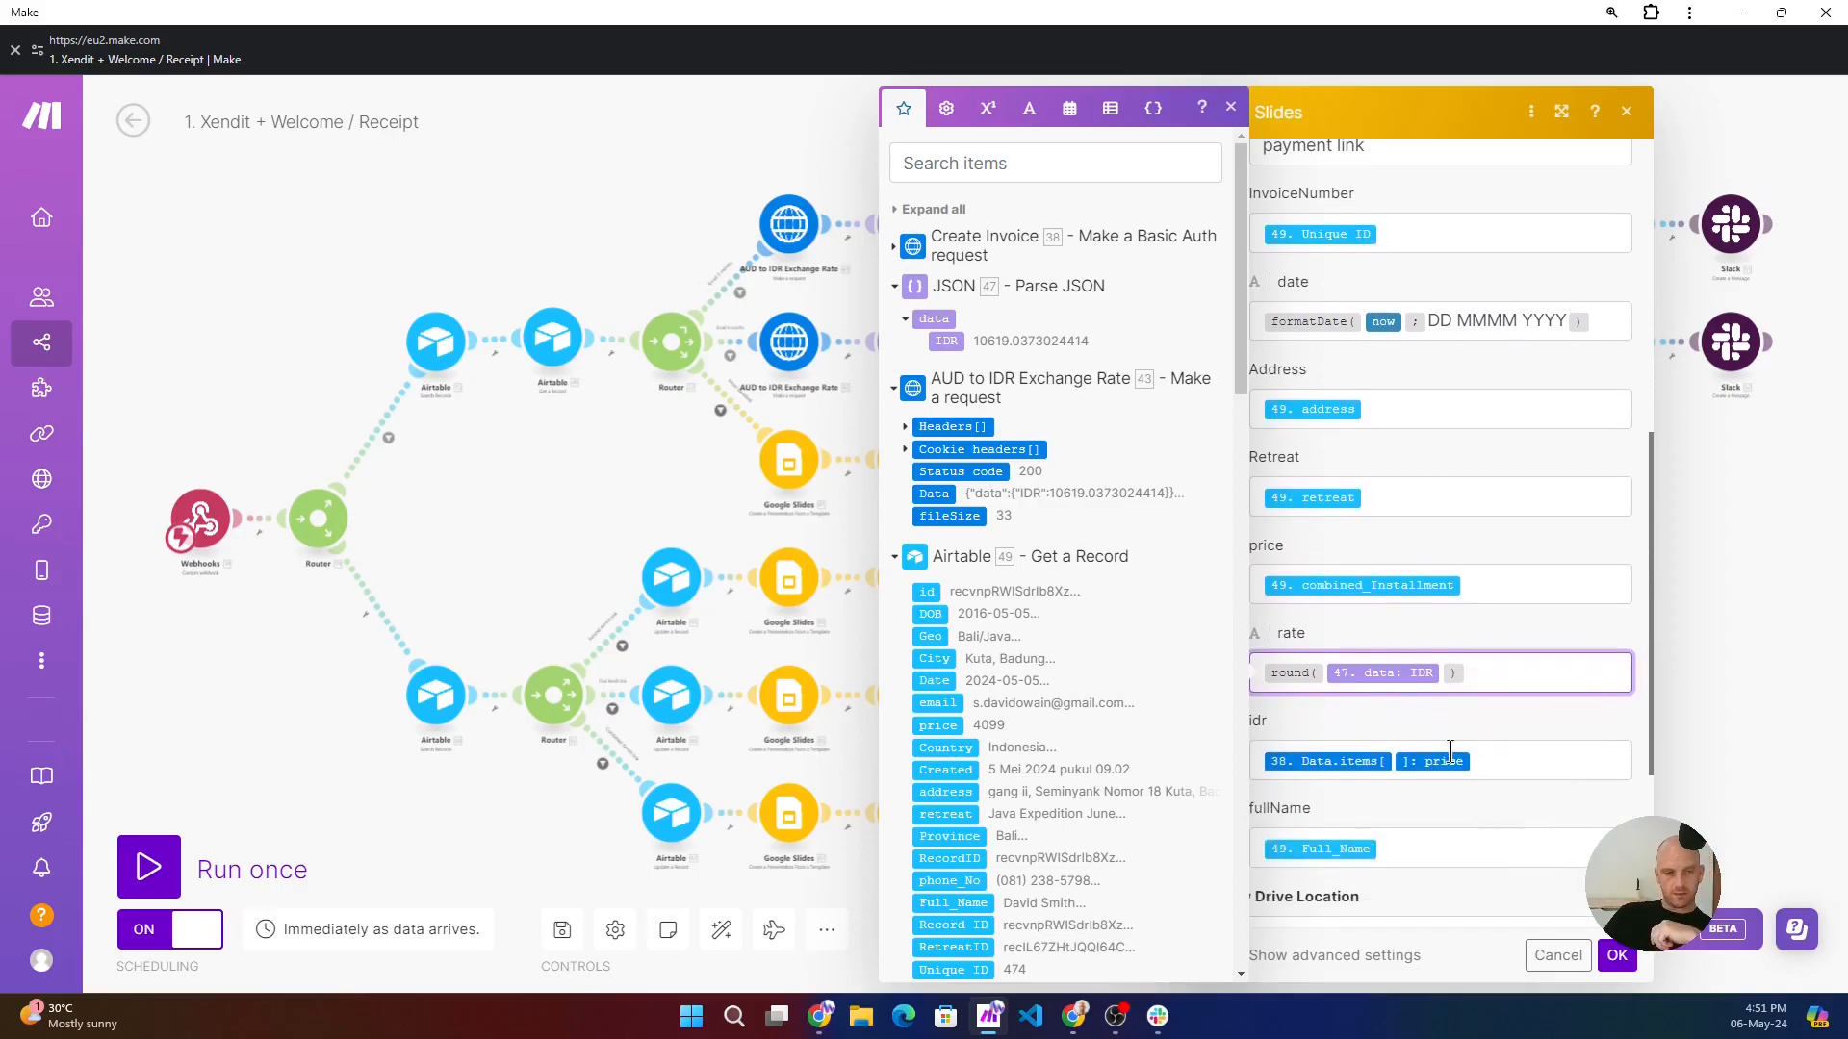
pyautogui.click(1496, 761)
pyautogui.scroll(-1, 1497, 765)
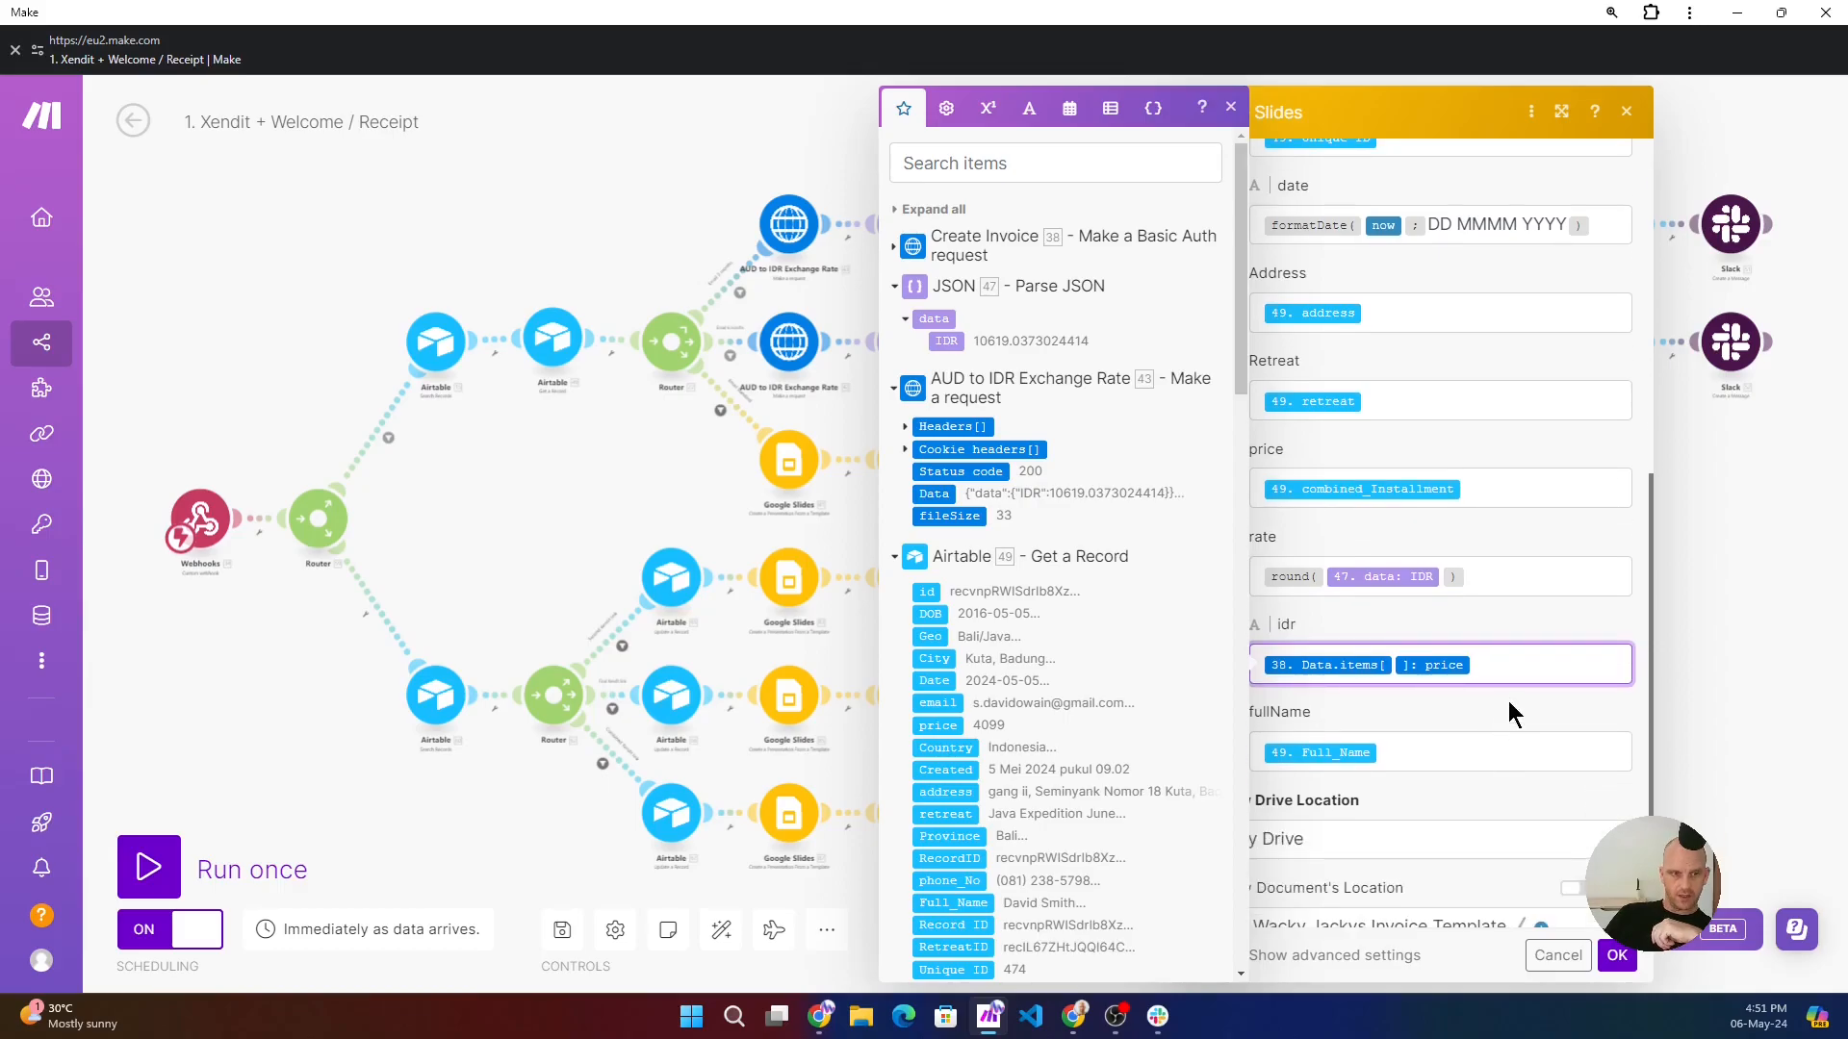
pyautogui.click(894, 246)
pyautogui.click(931, 352)
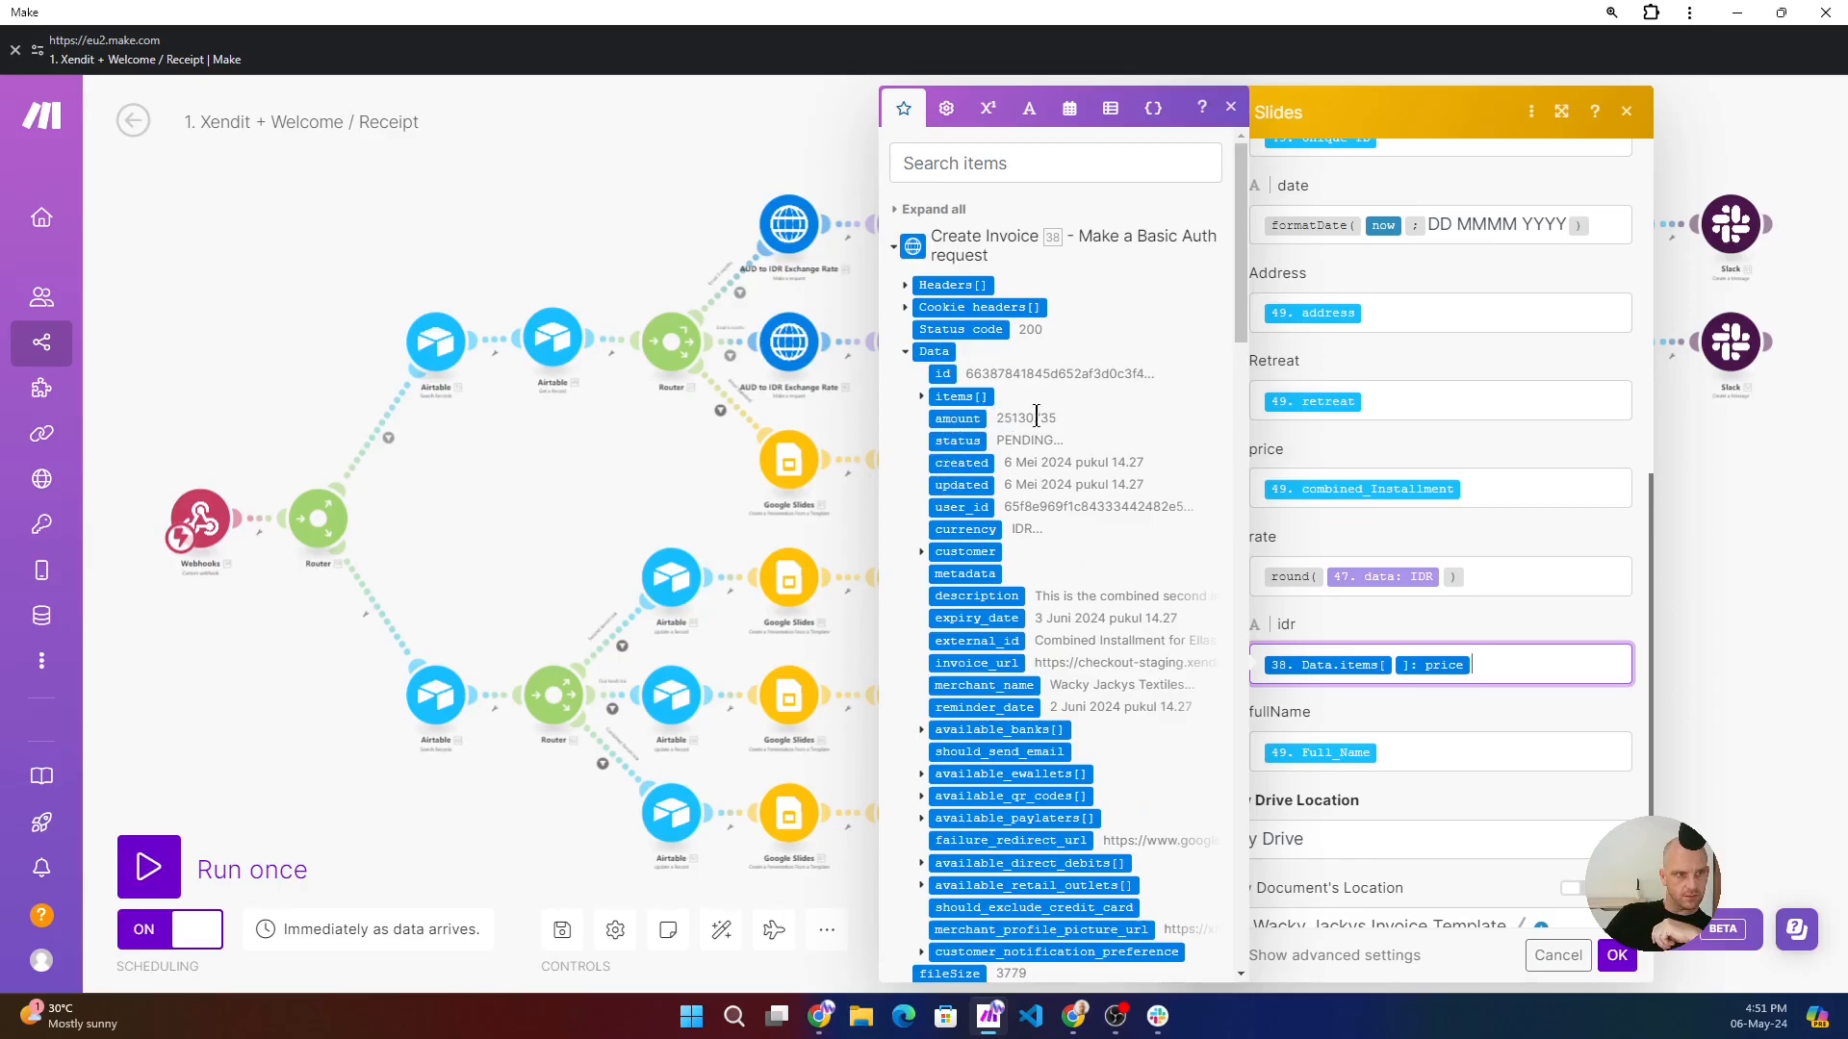
# - Review the Google Slides module's fullName mapping, new document location and sharing settings, and accept the module settings
pyautogui.click(1436, 807)
pyautogui.scroll(-1, 1386, 760)
pyautogui.scroll(-1, 1376, 752)
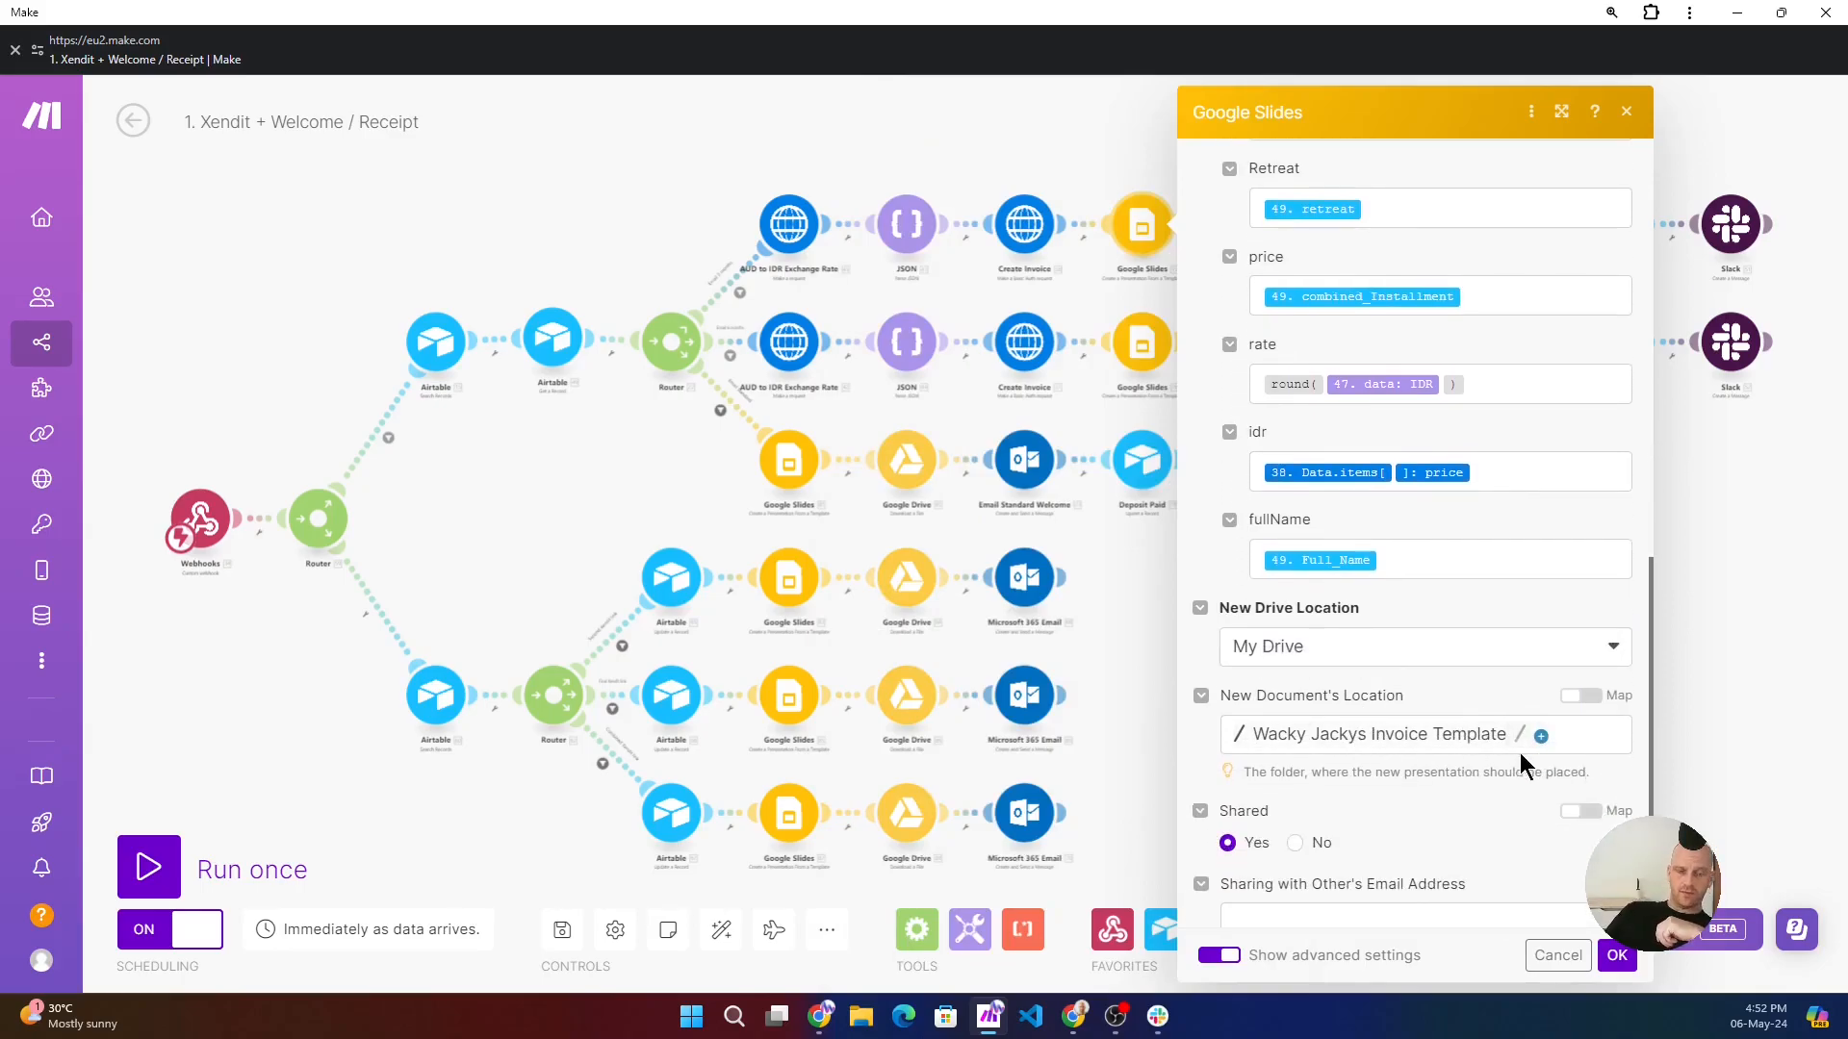
pyautogui.scroll(-1, 1489, 745)
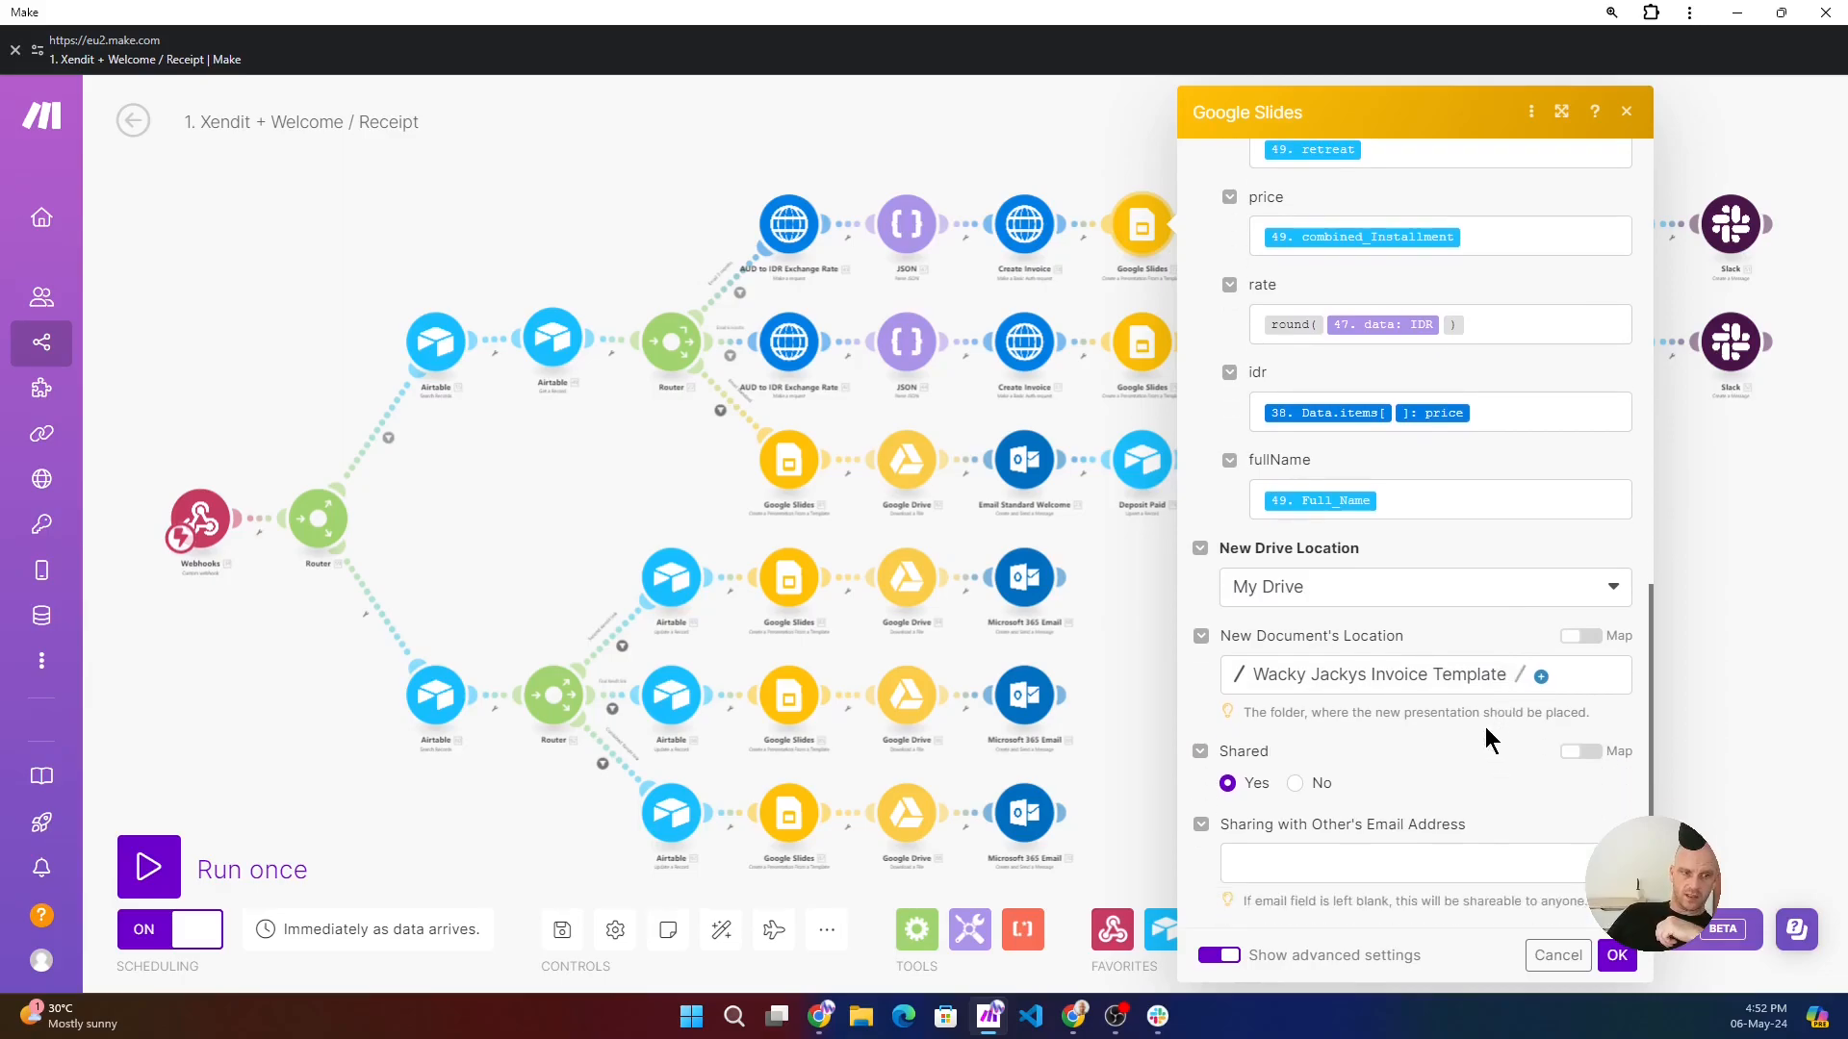
pyautogui.moveTo(1594, 940); pyautogui.dragTo(1586, 927)
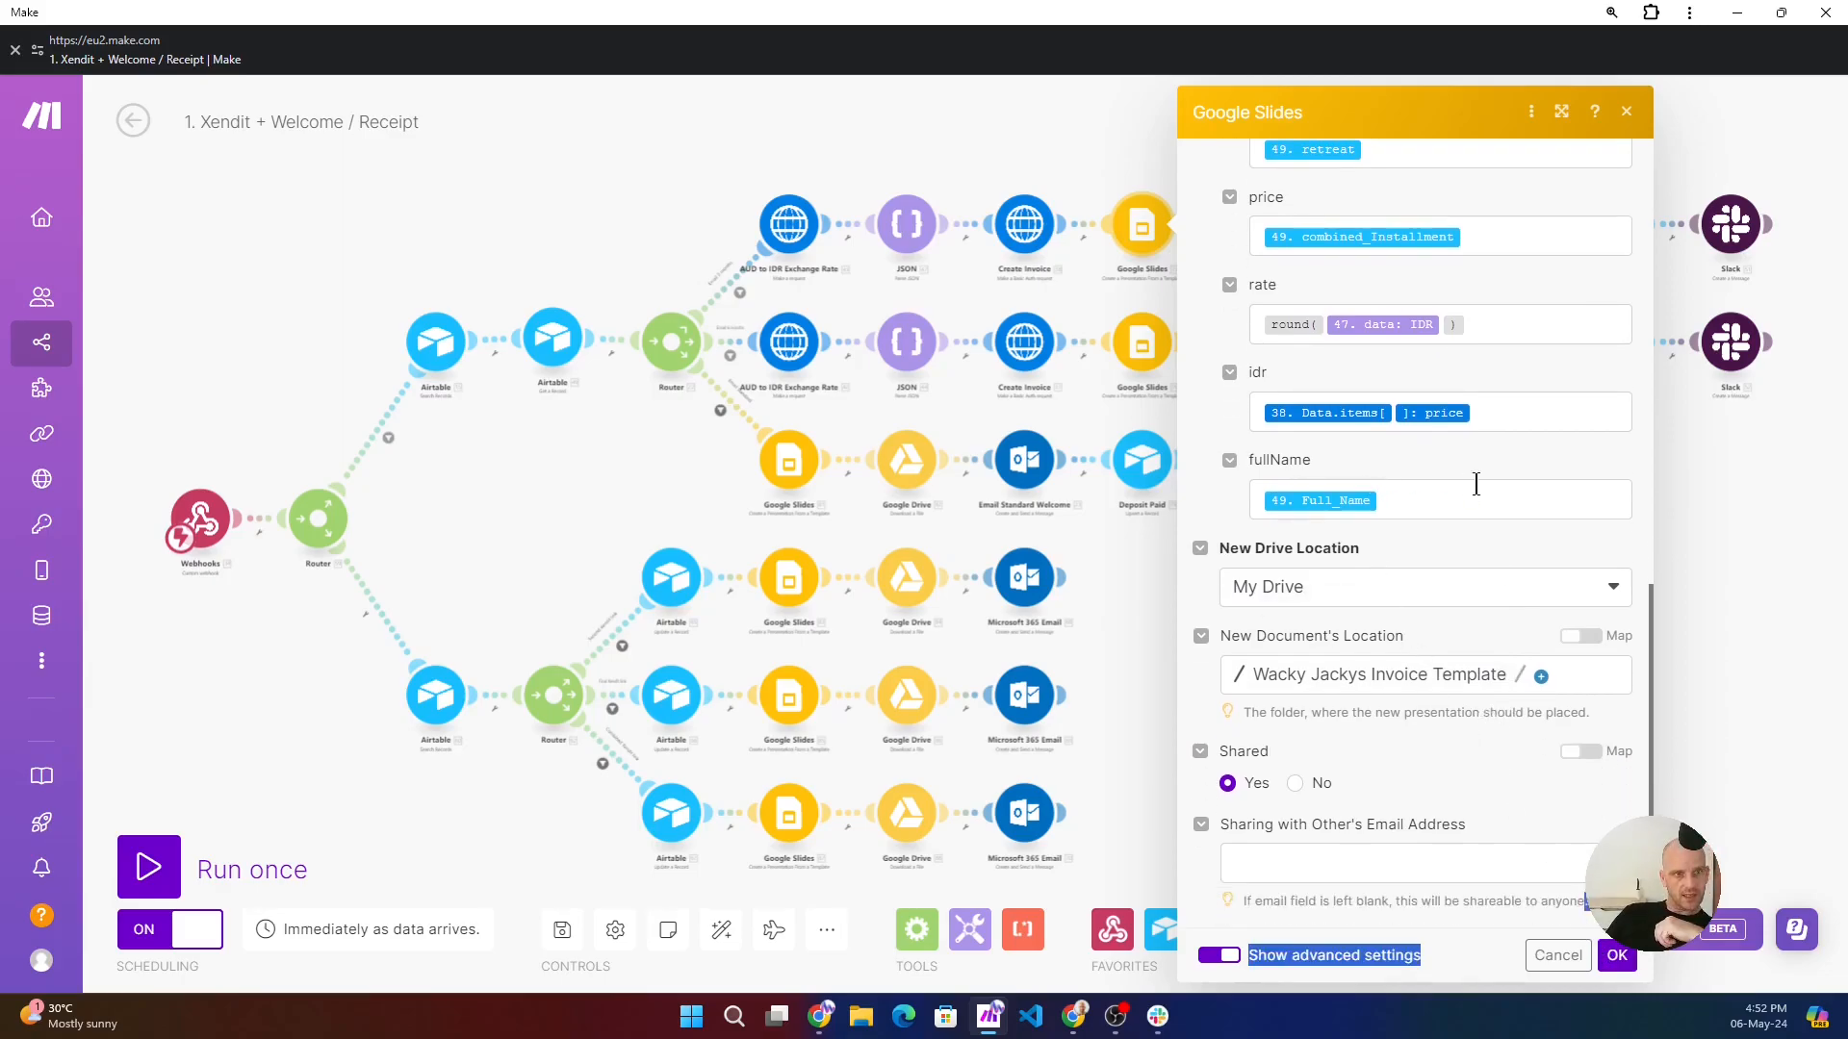
pyautogui.click(1617, 962)
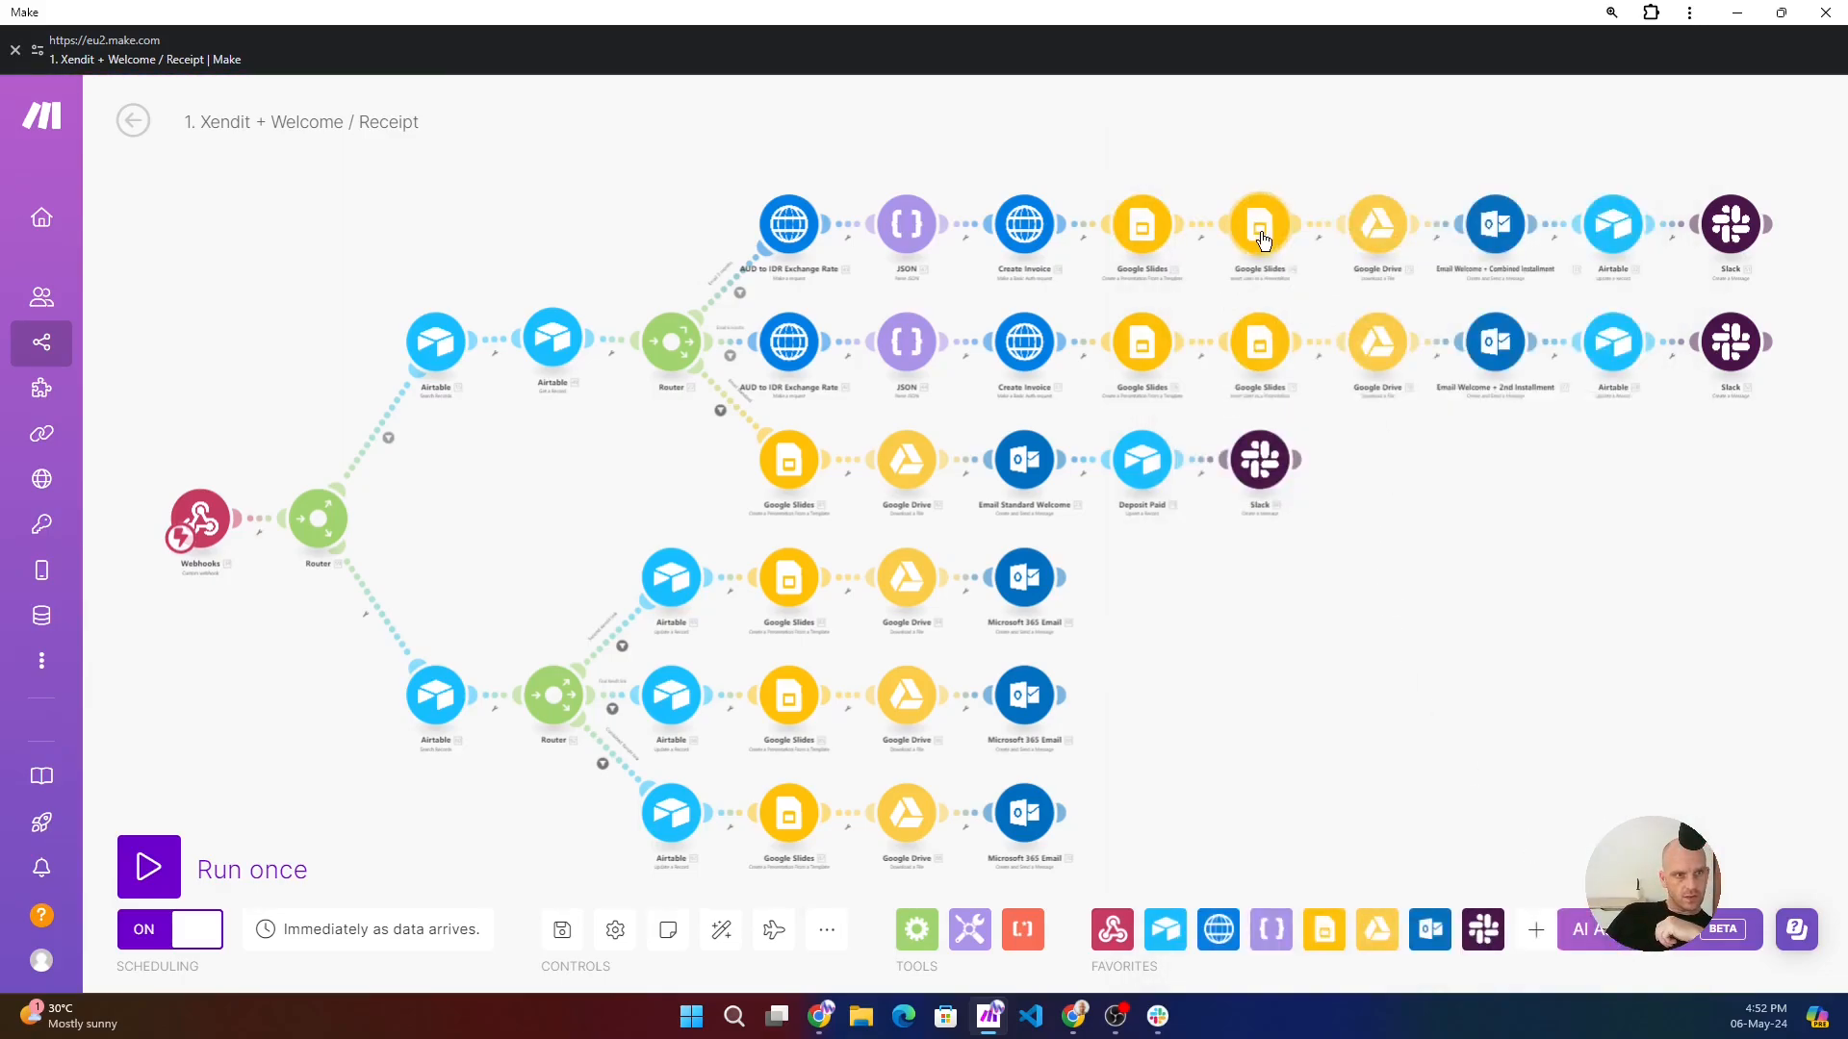
# - Open the combined installment route's Insert Links in a Presentation module, locate invoice_url in the Create Invoice data, and add and remove a duplicate in Link
pyautogui.click(1264, 268)
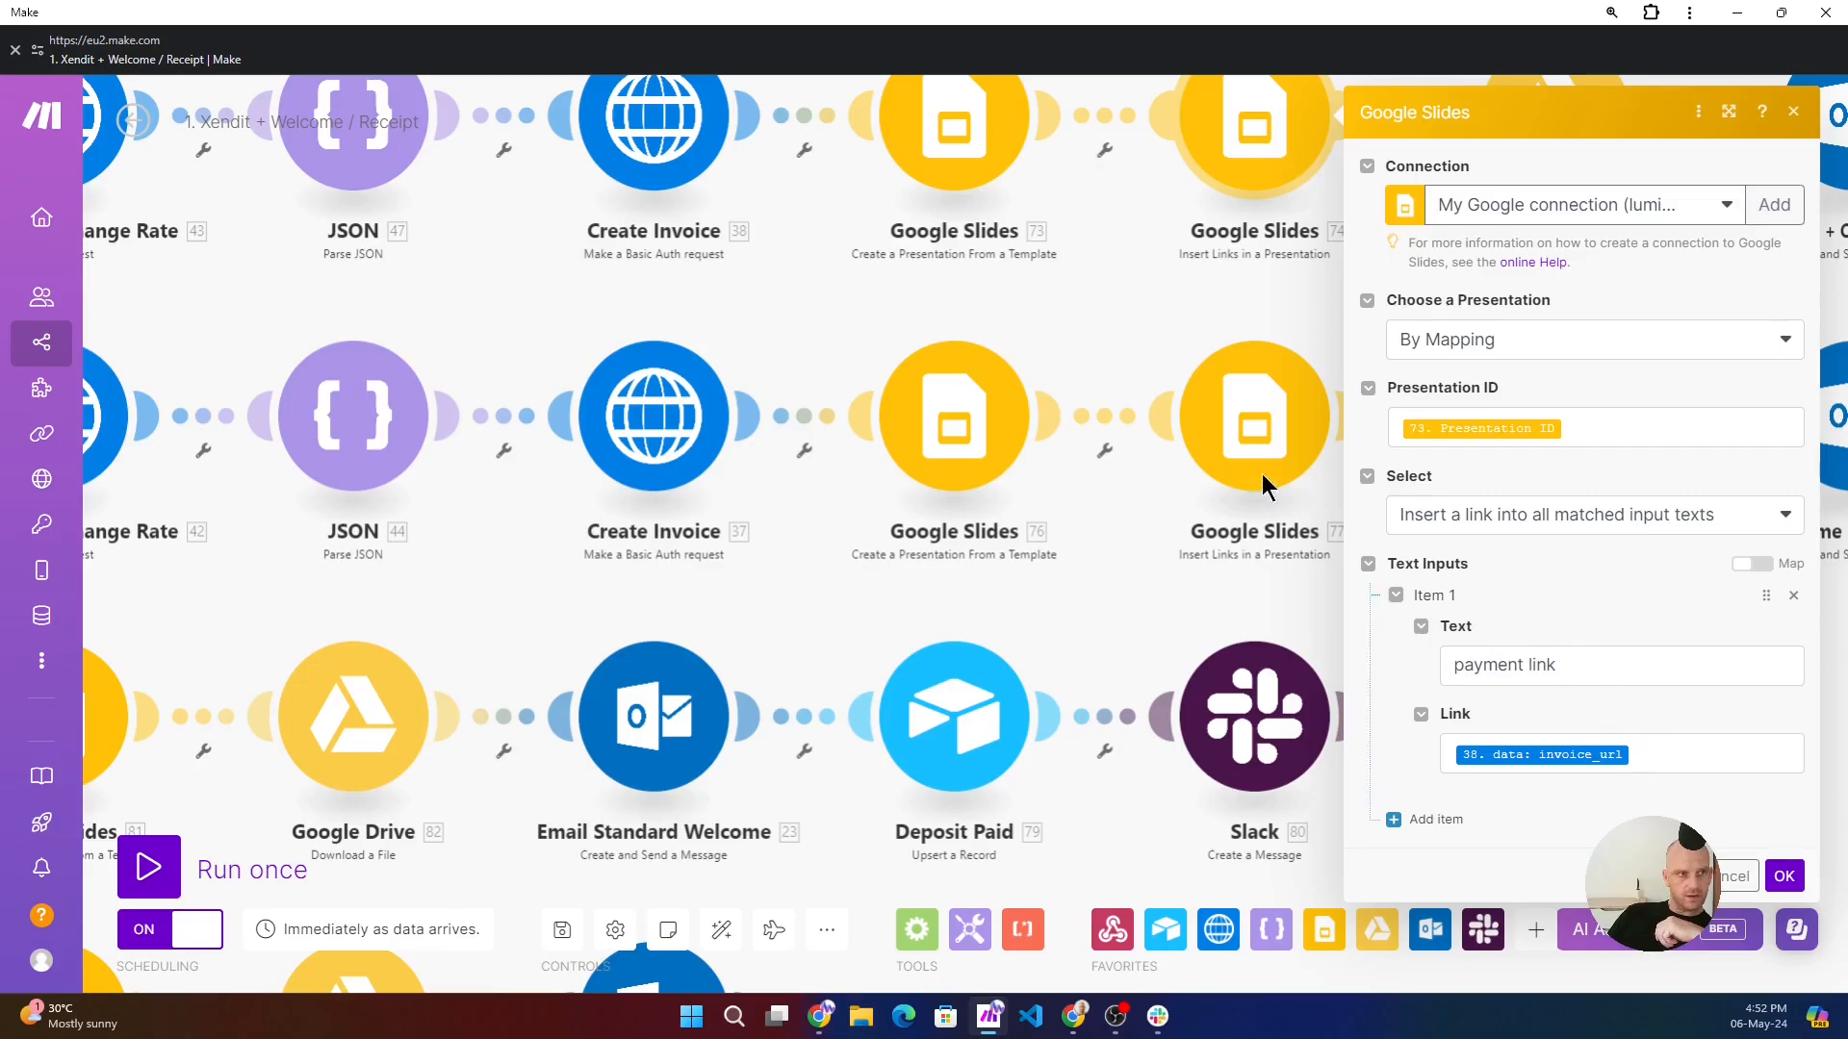
pyautogui.click(1688, 755)
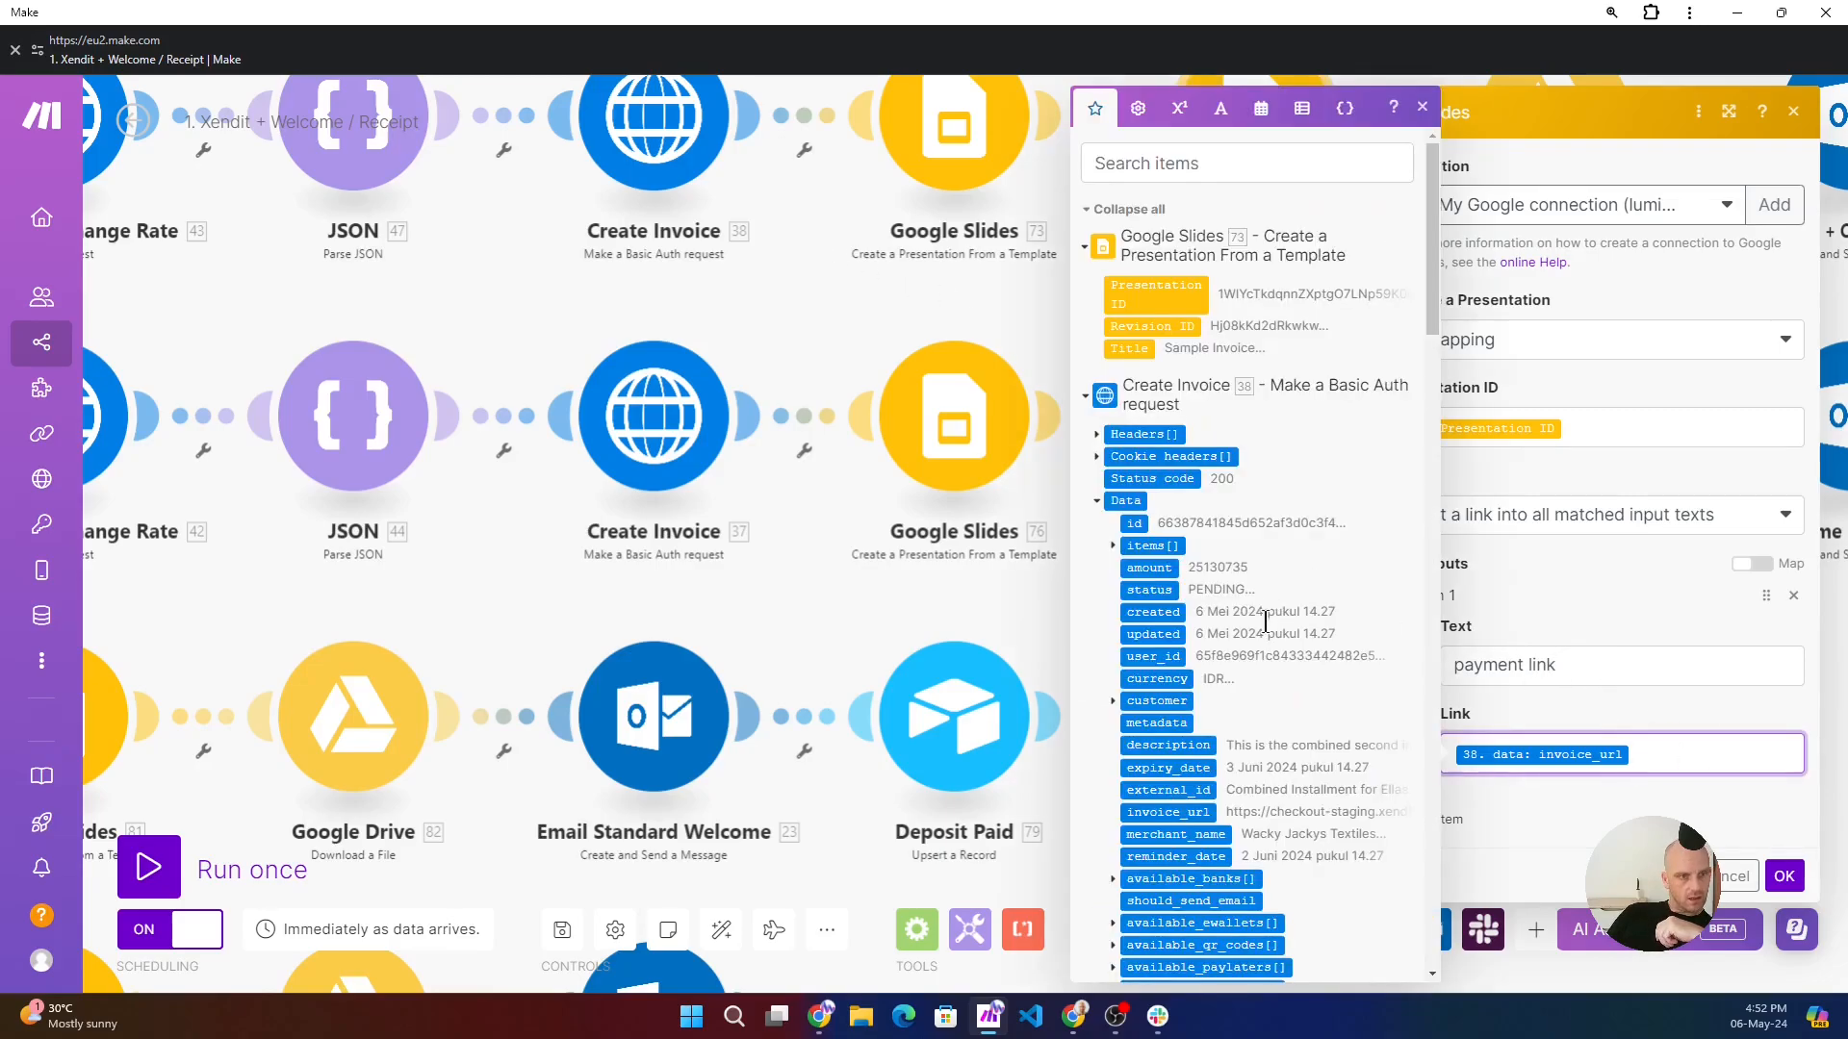
pyautogui.scroll(-1, 1268, 614)
pyautogui.scroll(-1, 1222, 720)
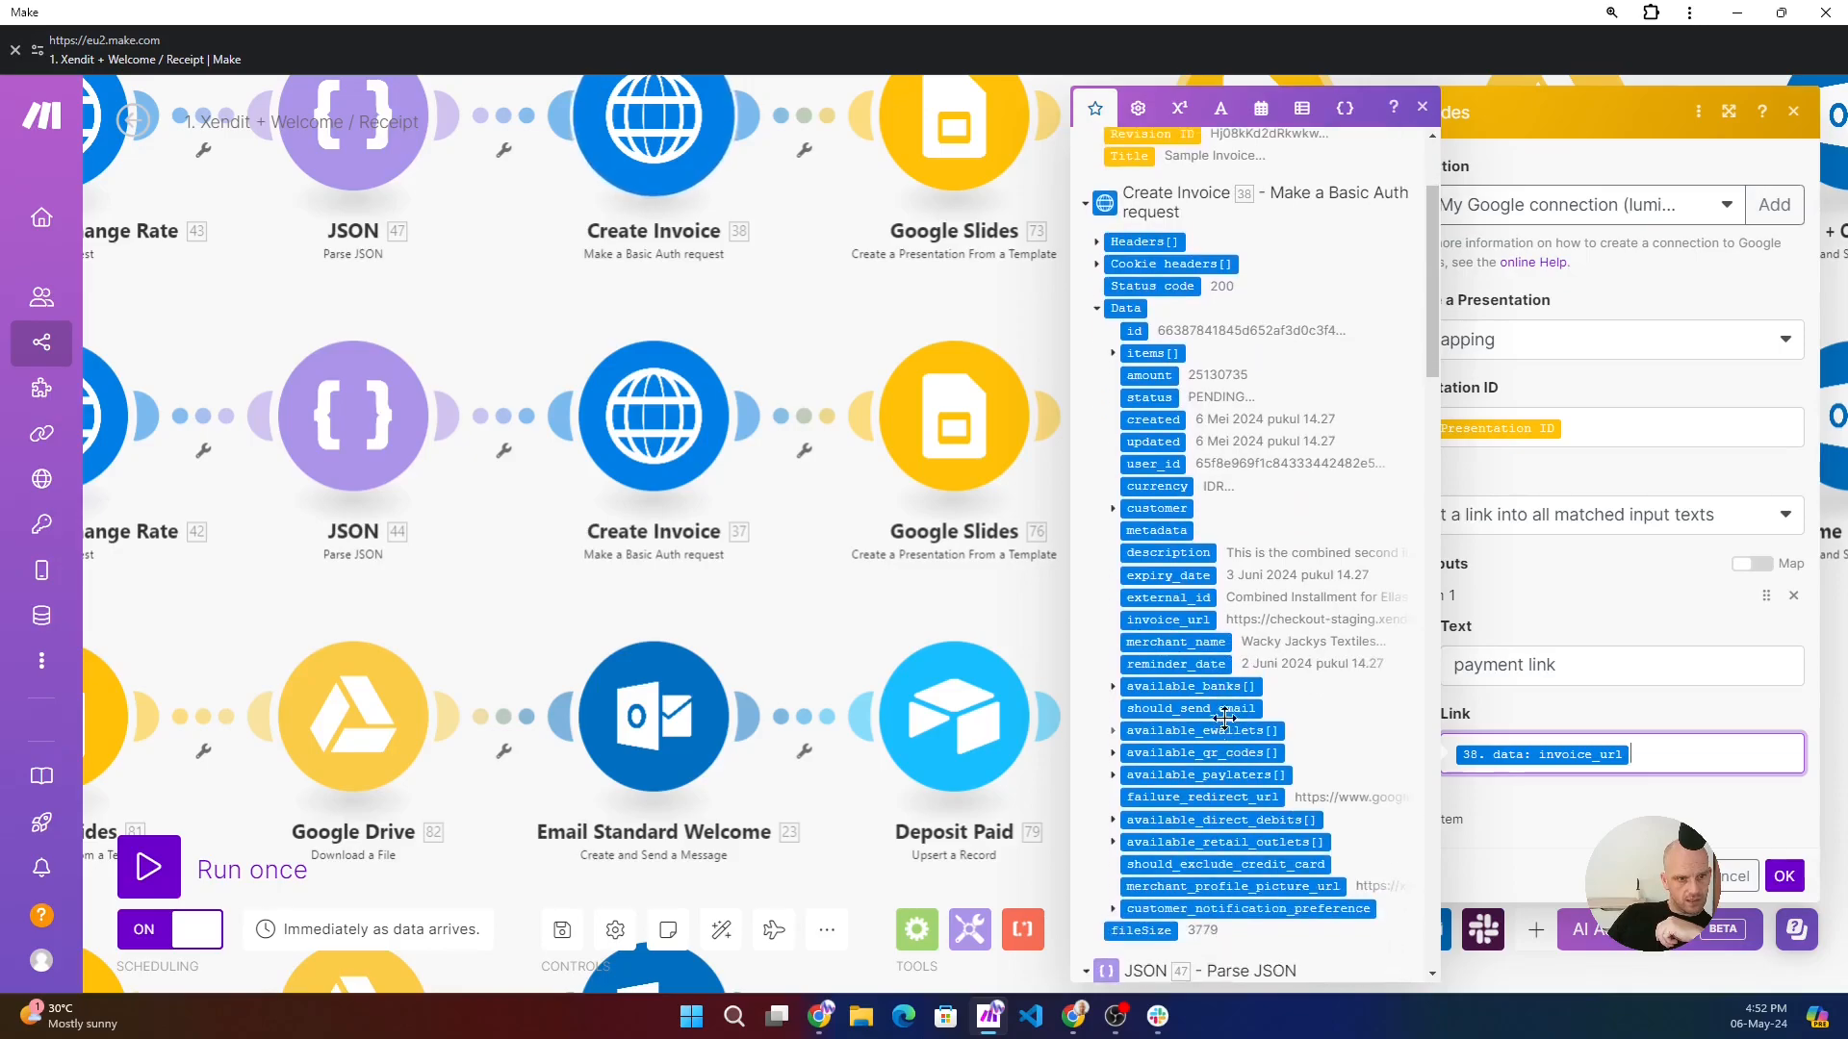
pyautogui.click(1198, 620)
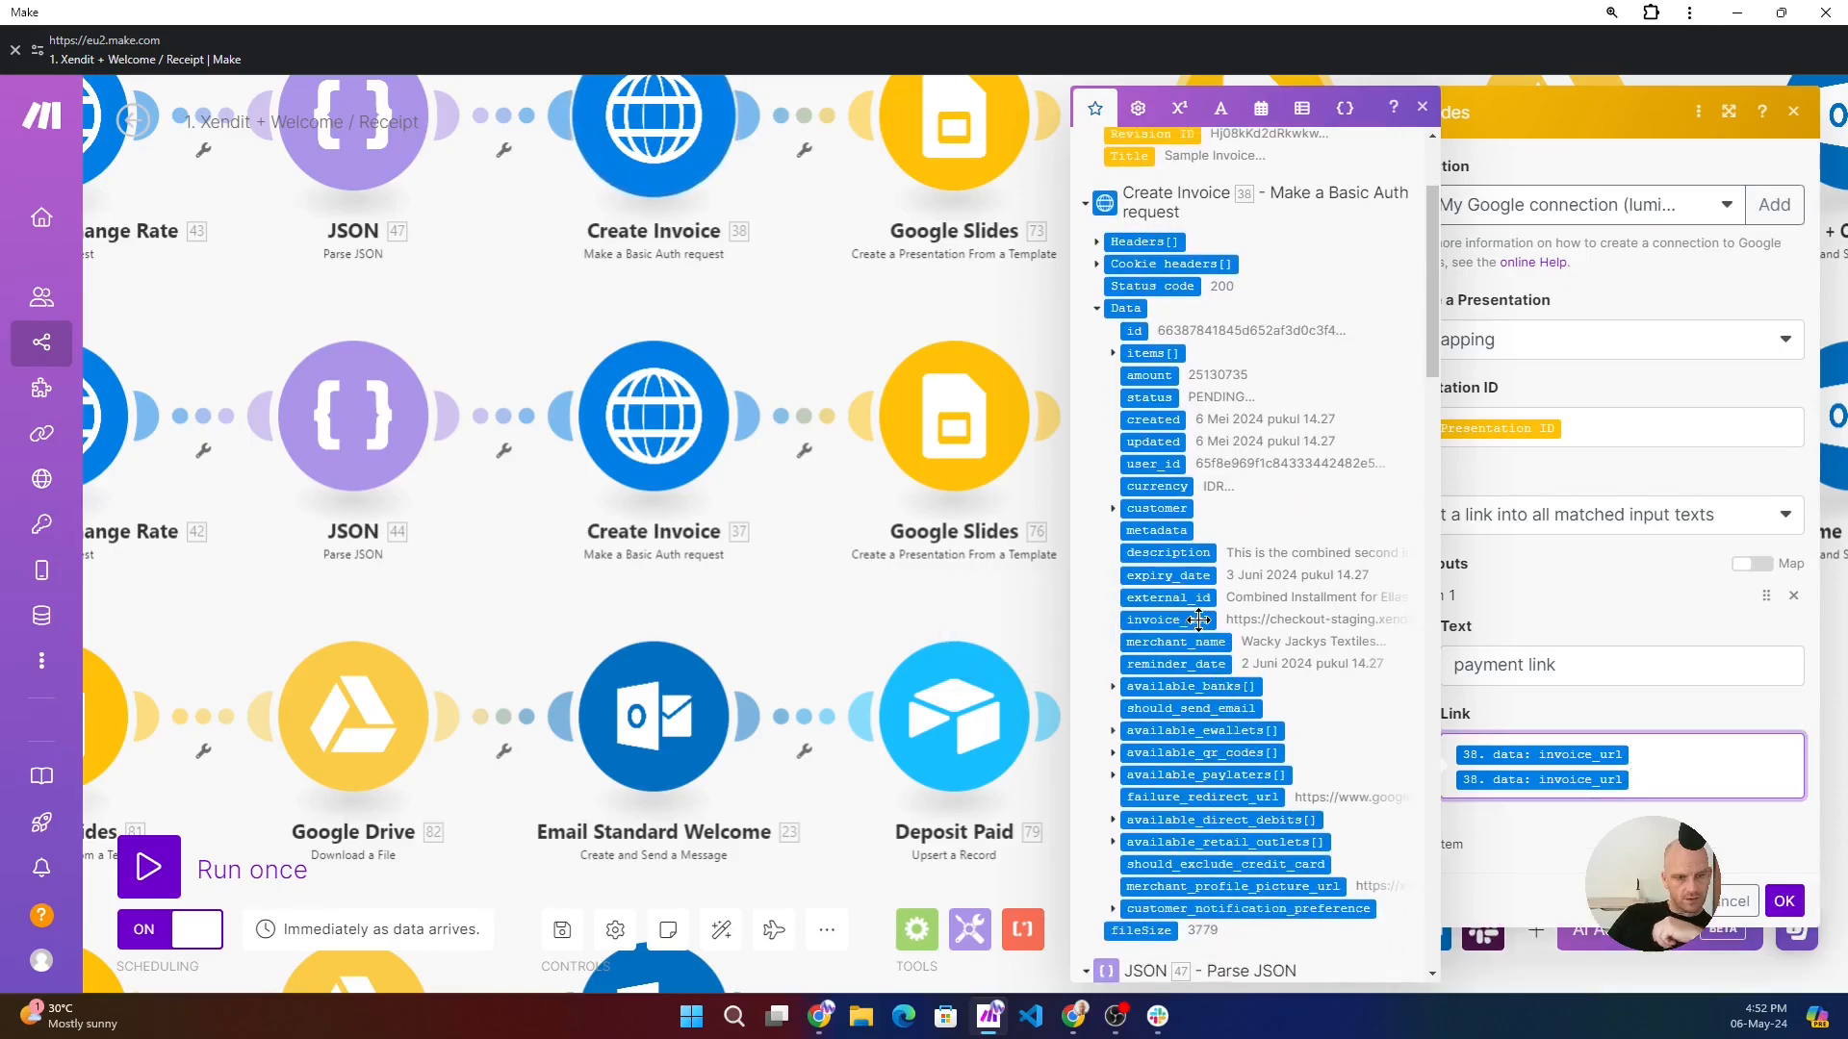
pyautogui.press('BackSpace')
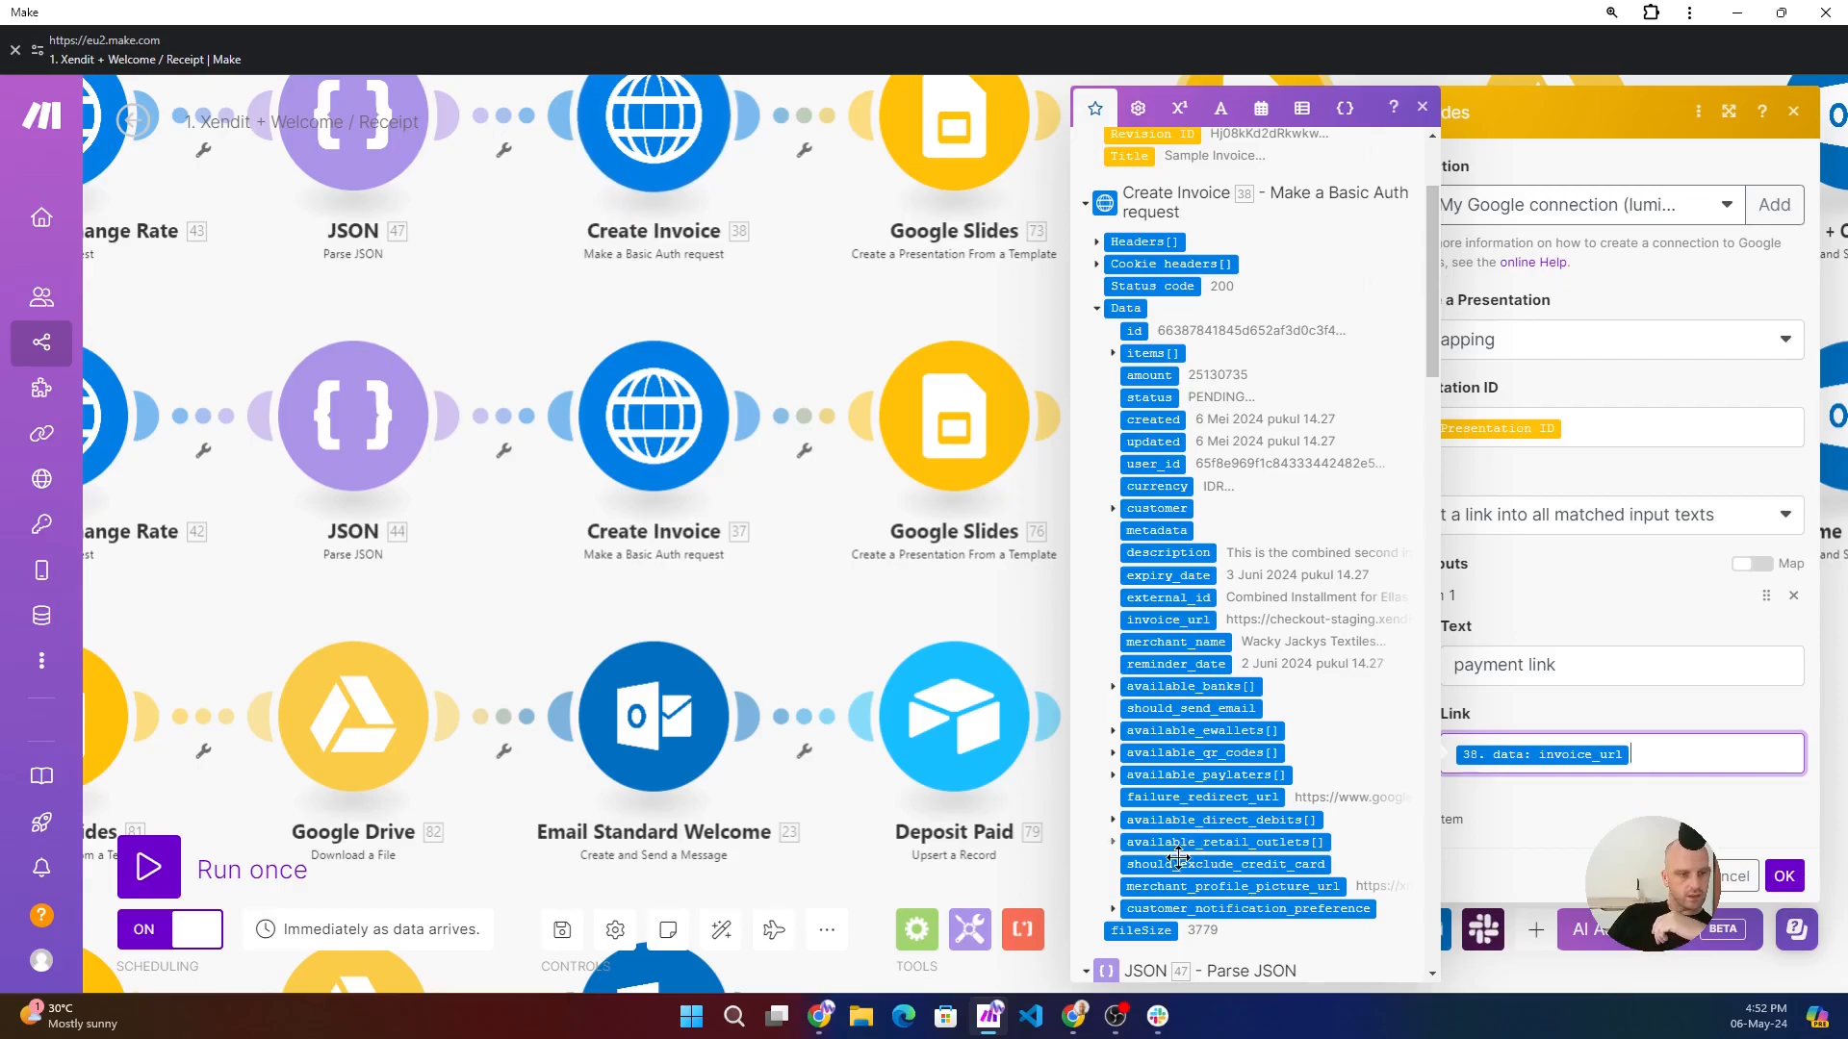
# - In the Wacky Jacky Retreat Invoice Template, shift the Pay Deposit button to expose the payment link placeholder, undo the move, and return to the Make scenario
pyautogui.moveTo(983, 1022)
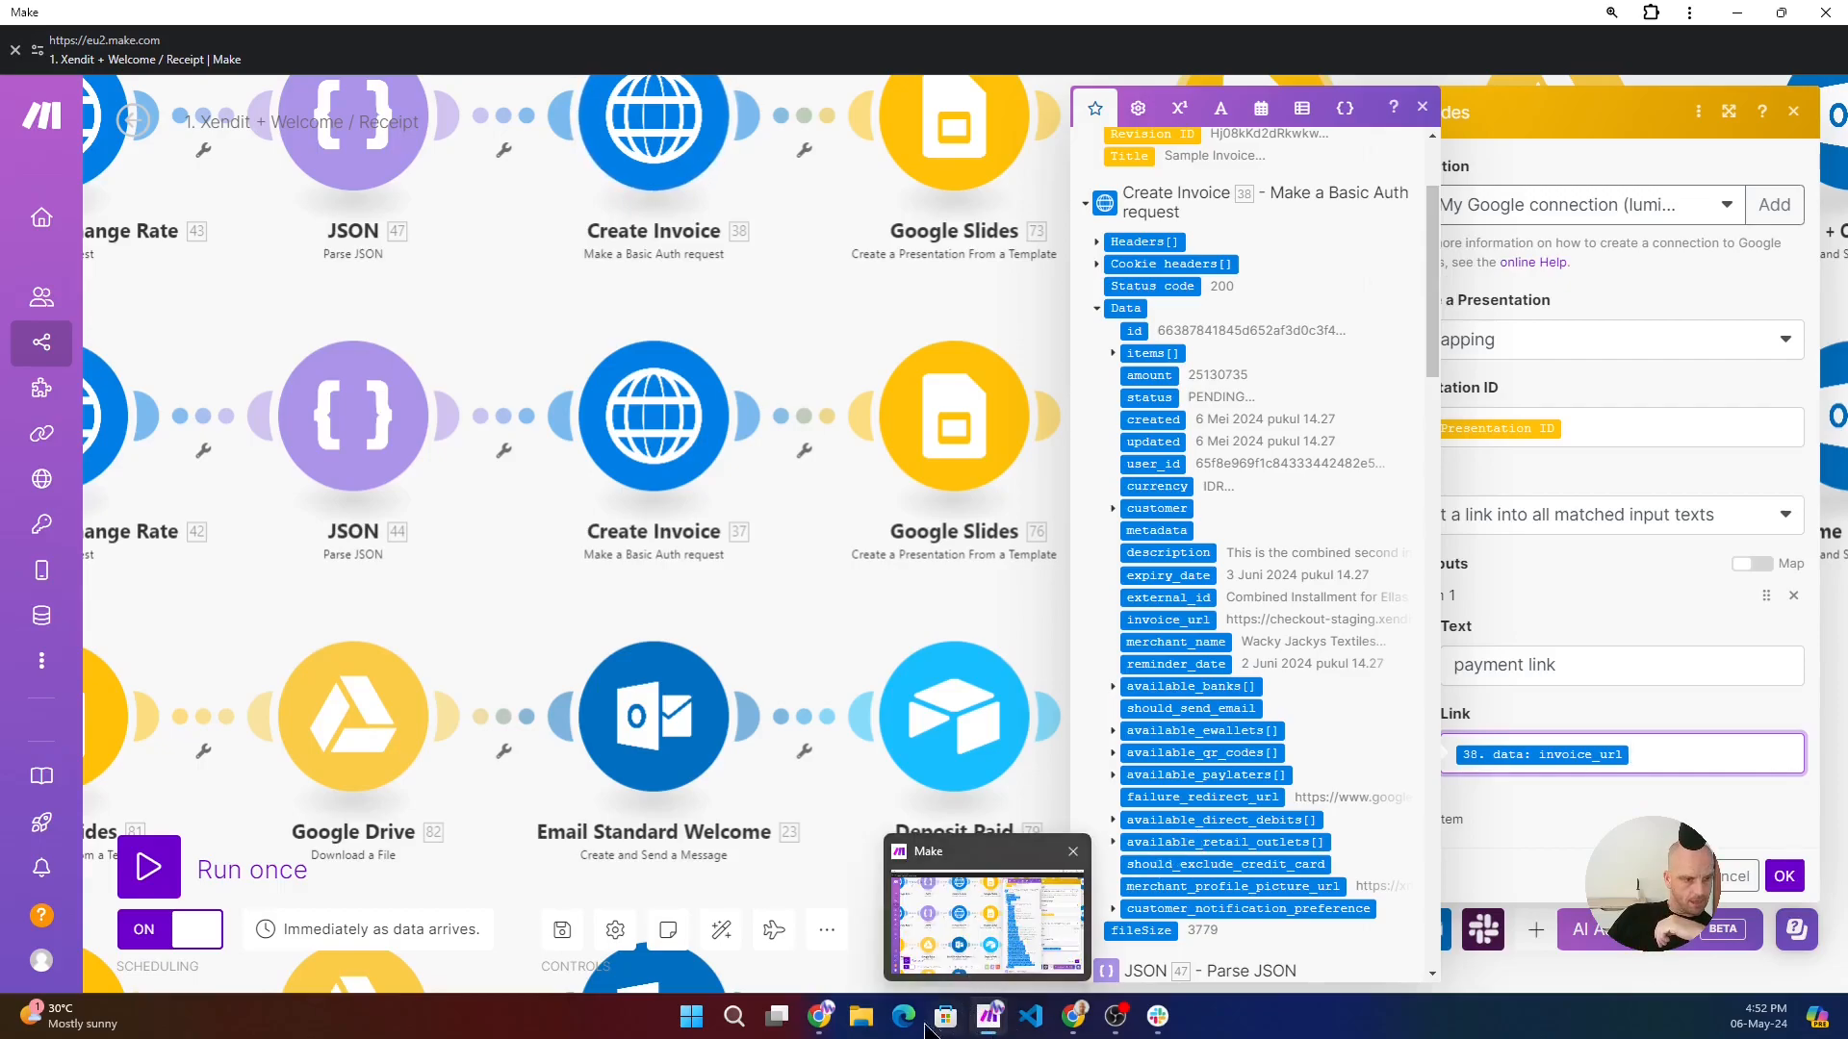
pyautogui.click(818, 924)
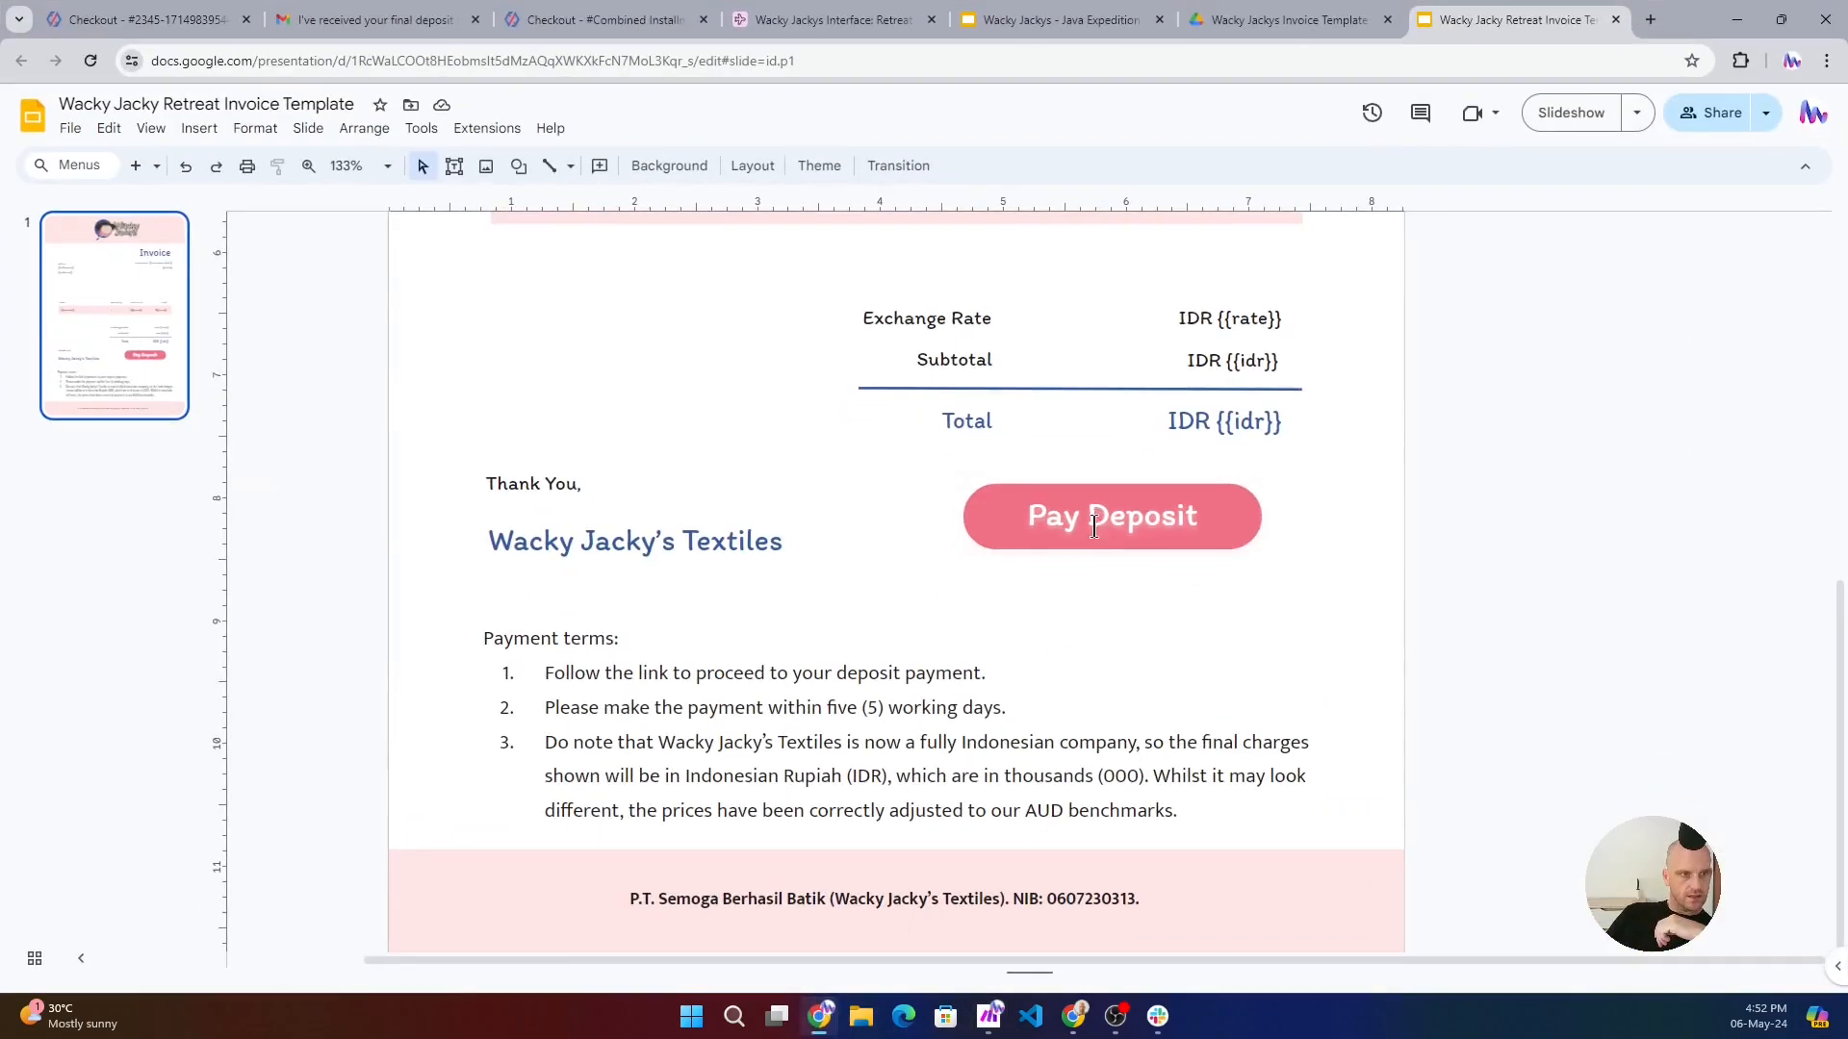
pyautogui.moveTo(997, 499); pyautogui.dragTo(991, 578)
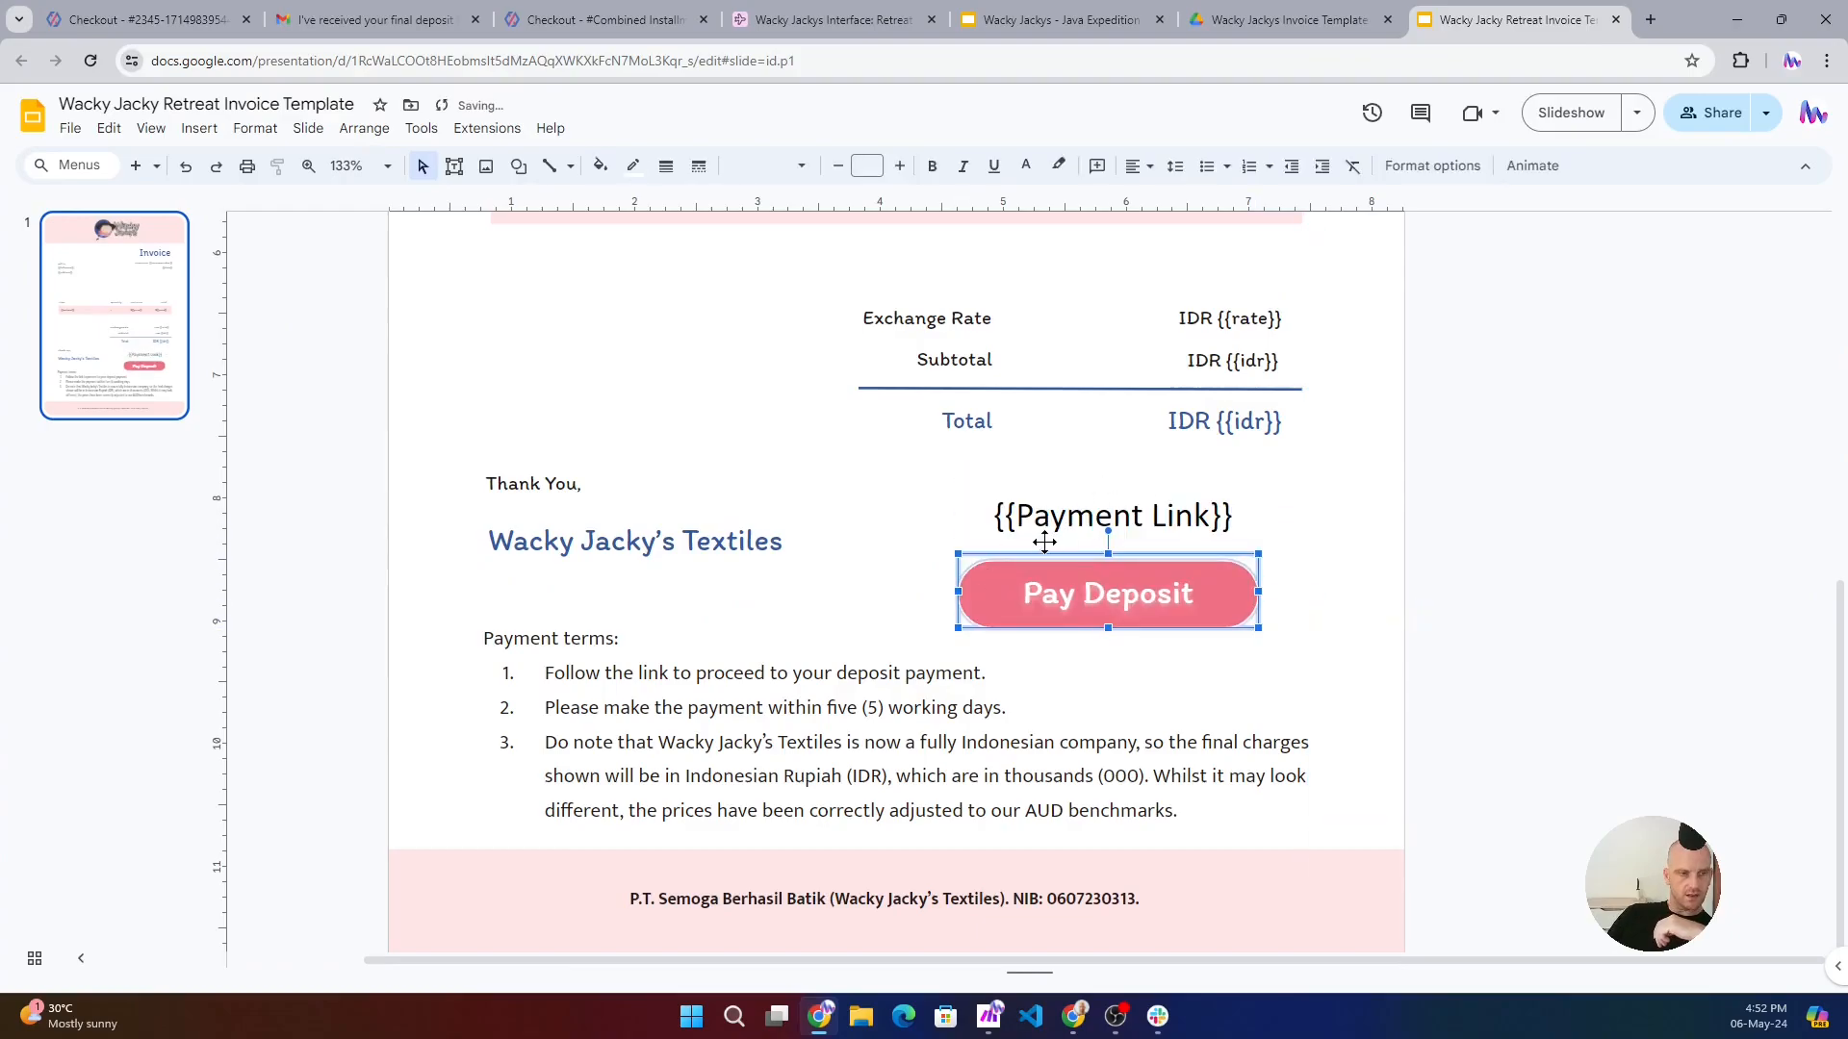
pyautogui.hotkey('ctrl', 'z')
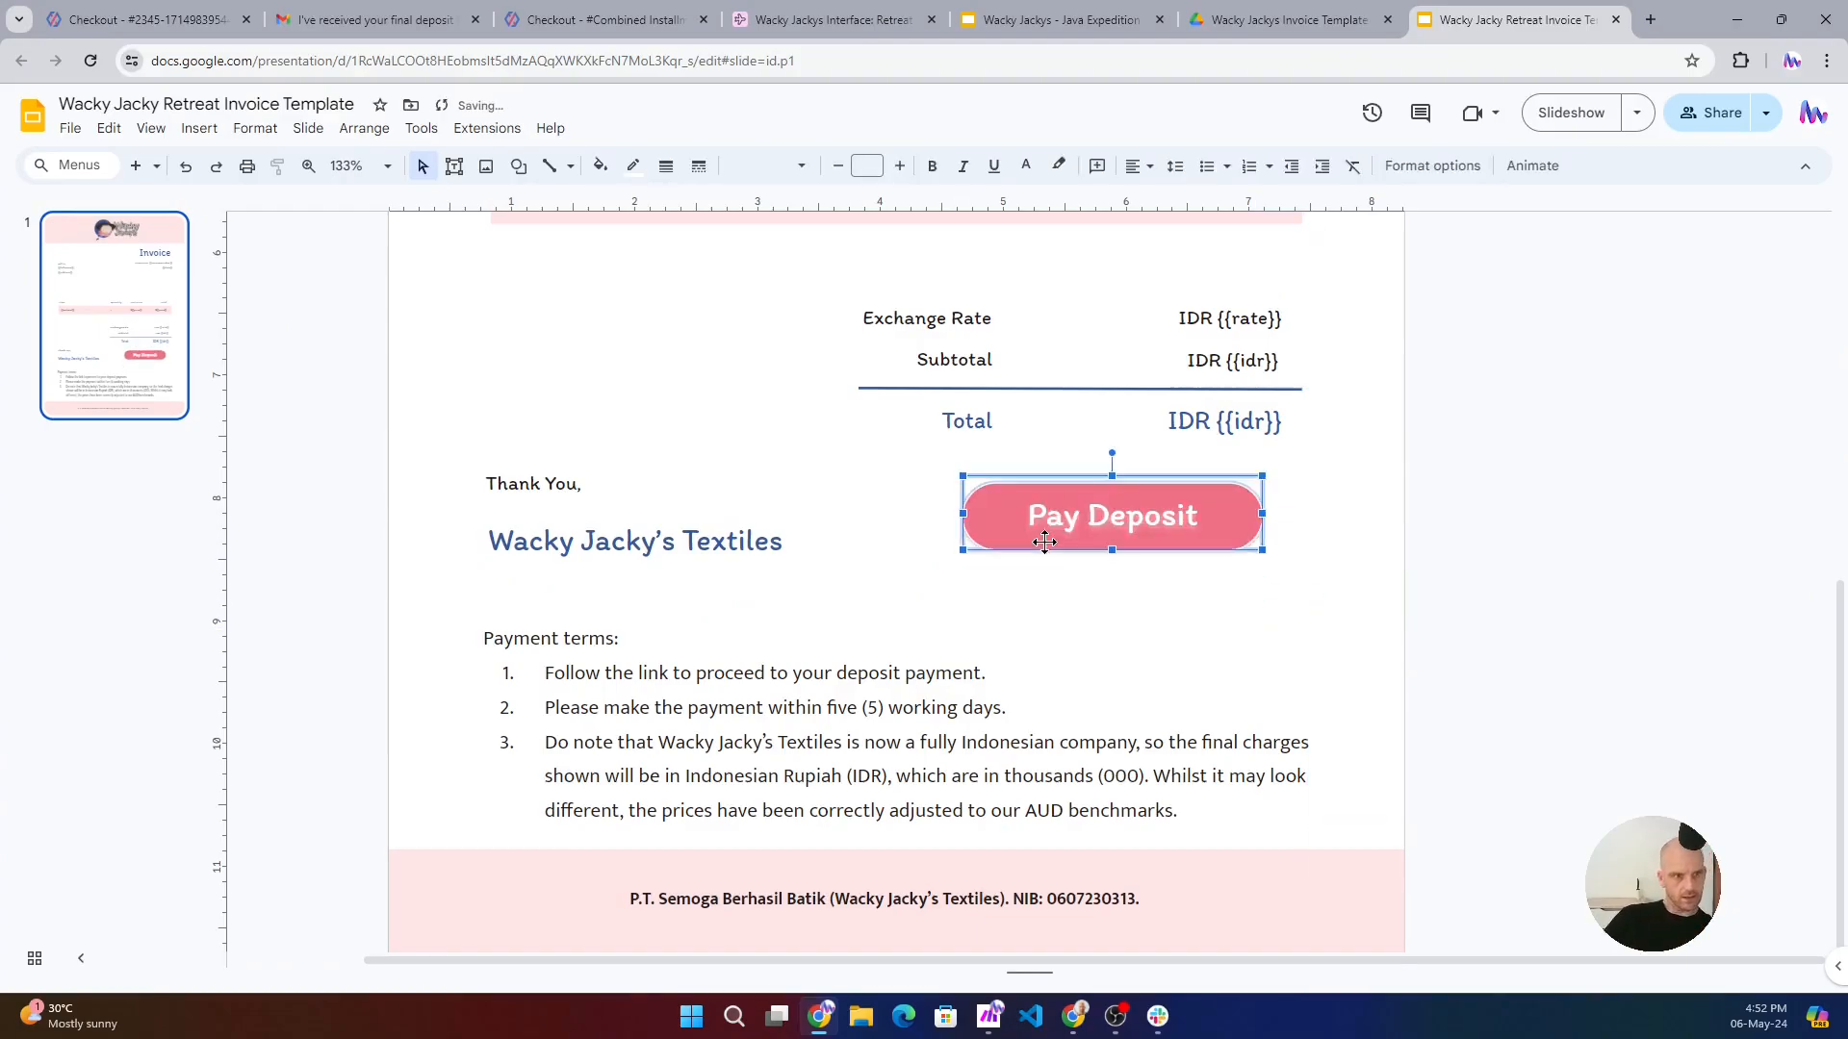
pyautogui.click(1275, 639)
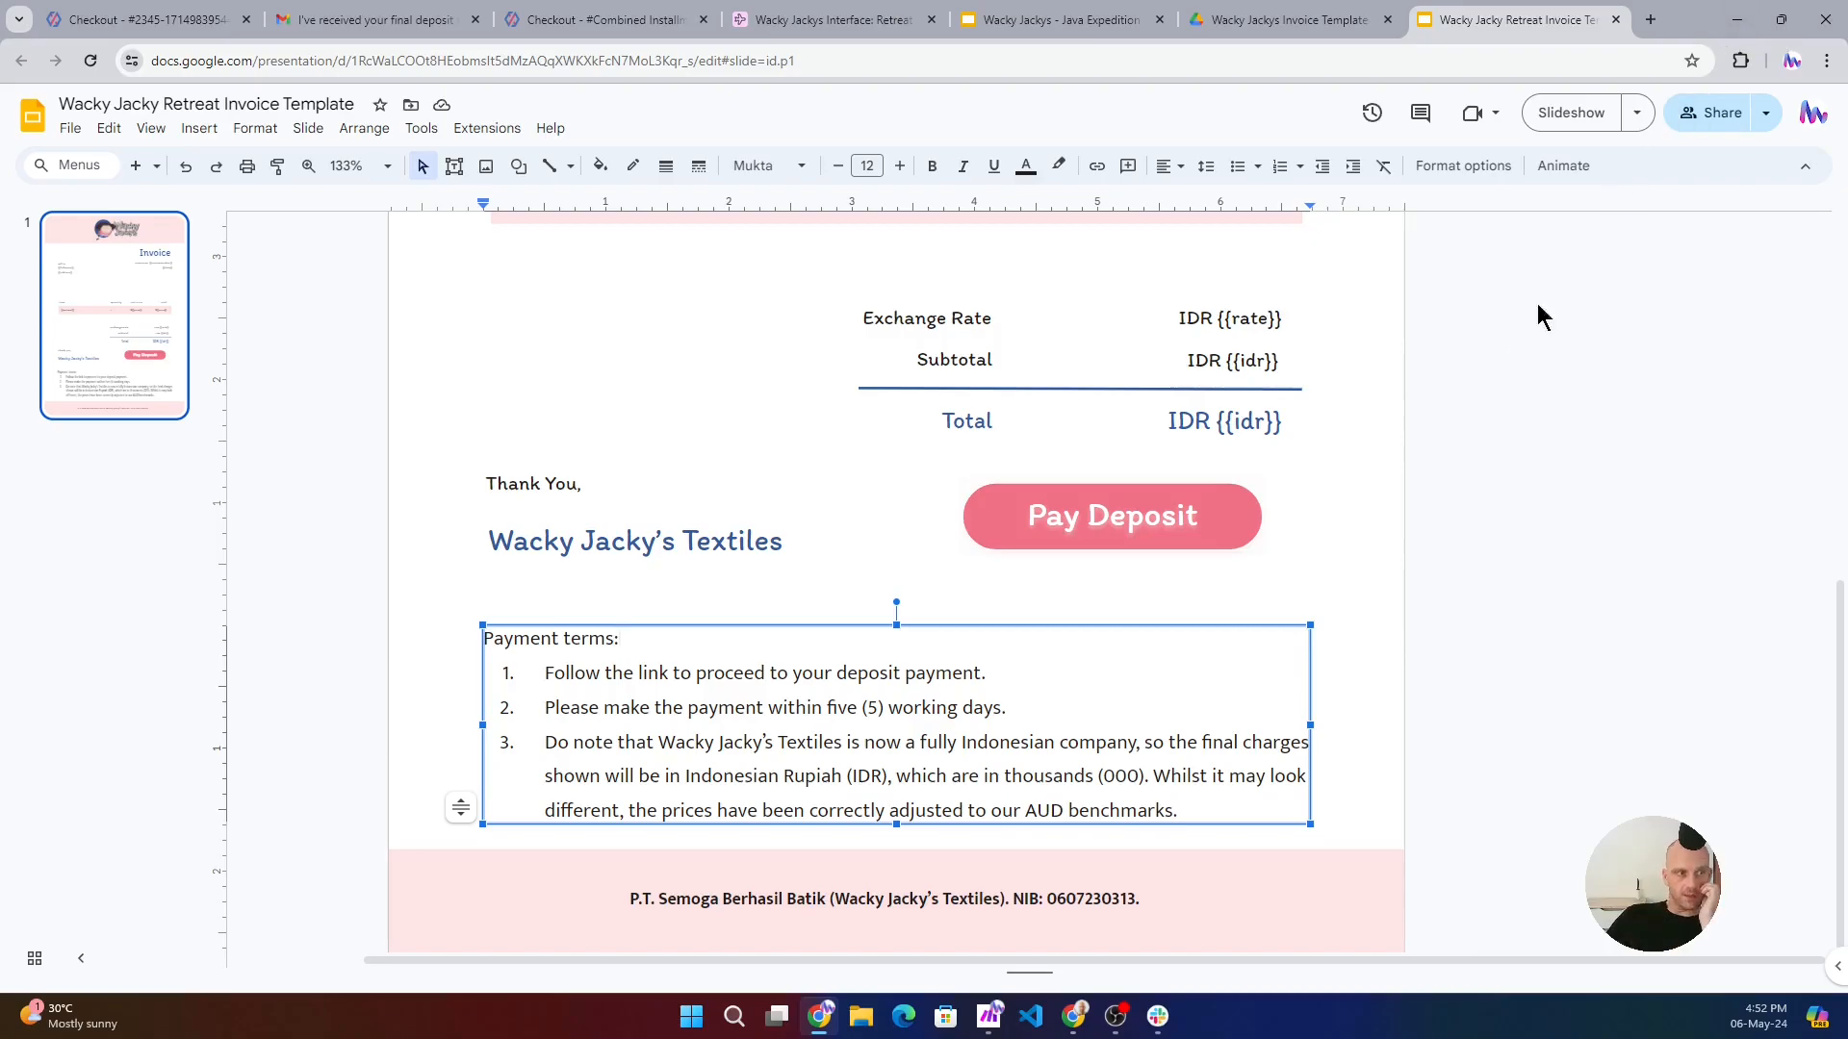
pyautogui.click(1737, 19)
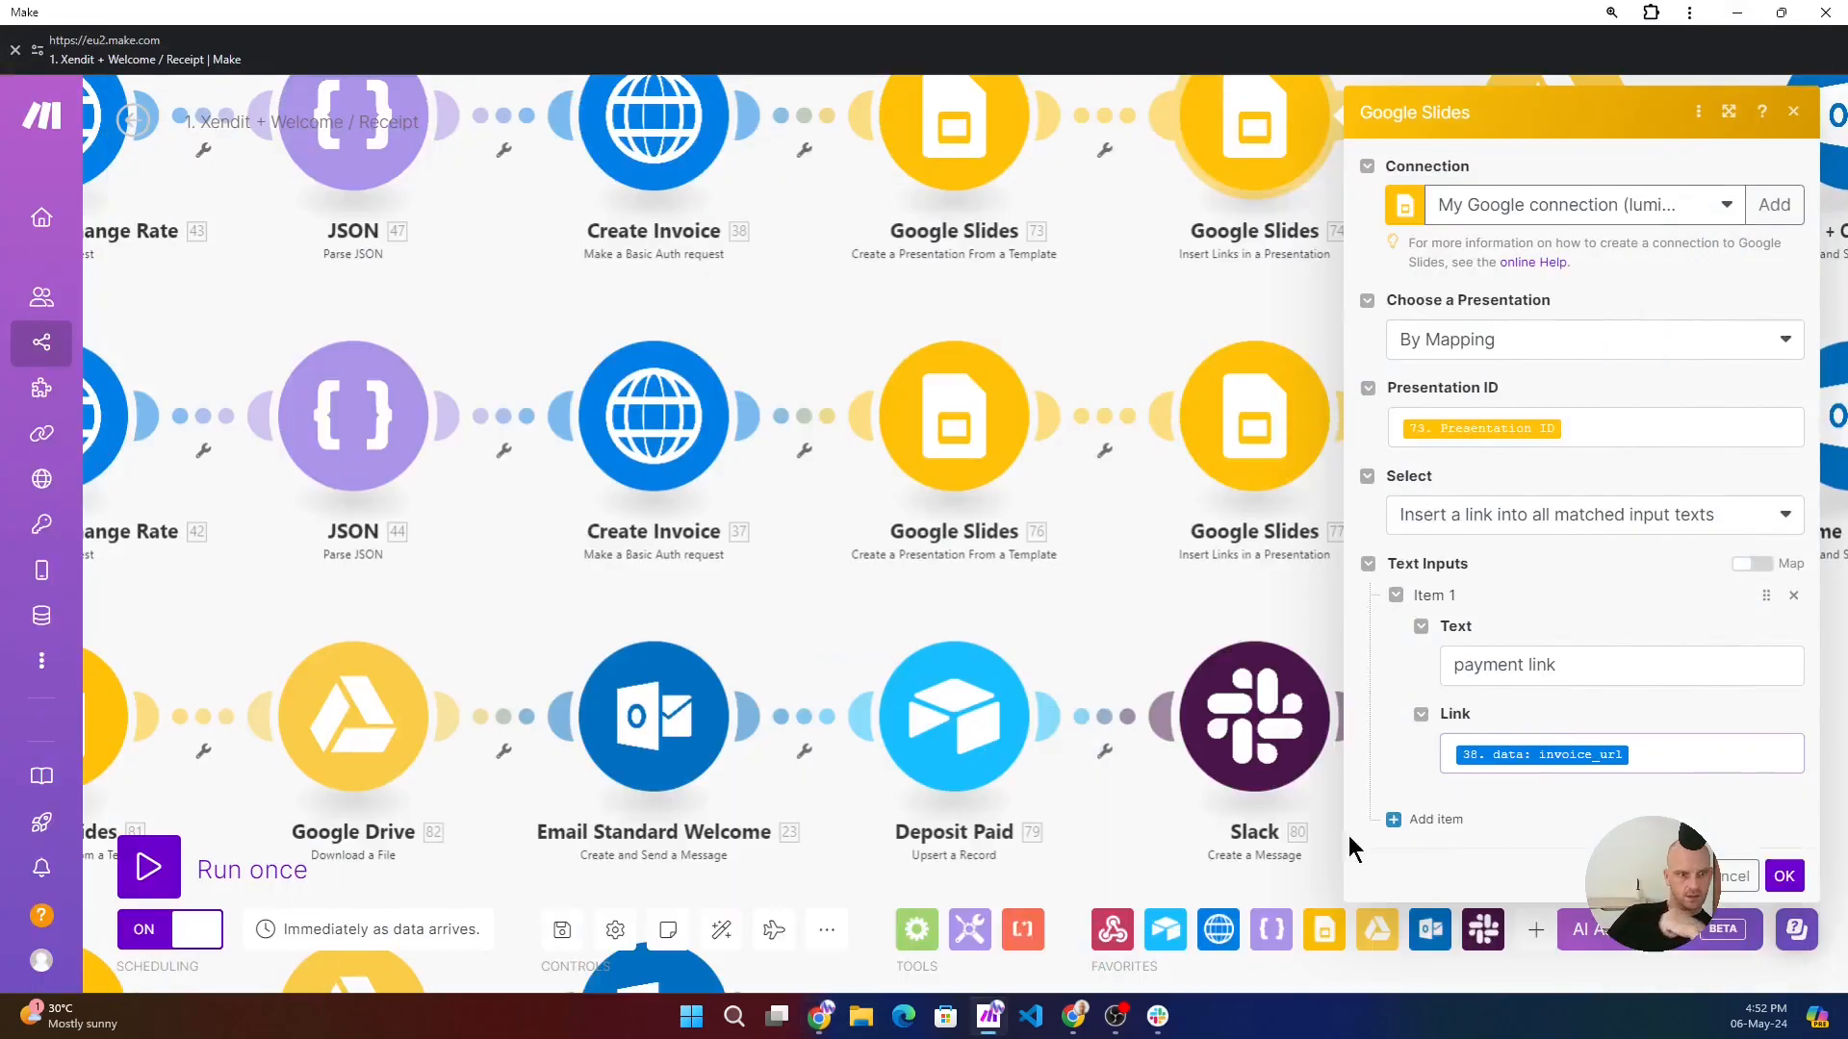
pyautogui.click(978, 281)
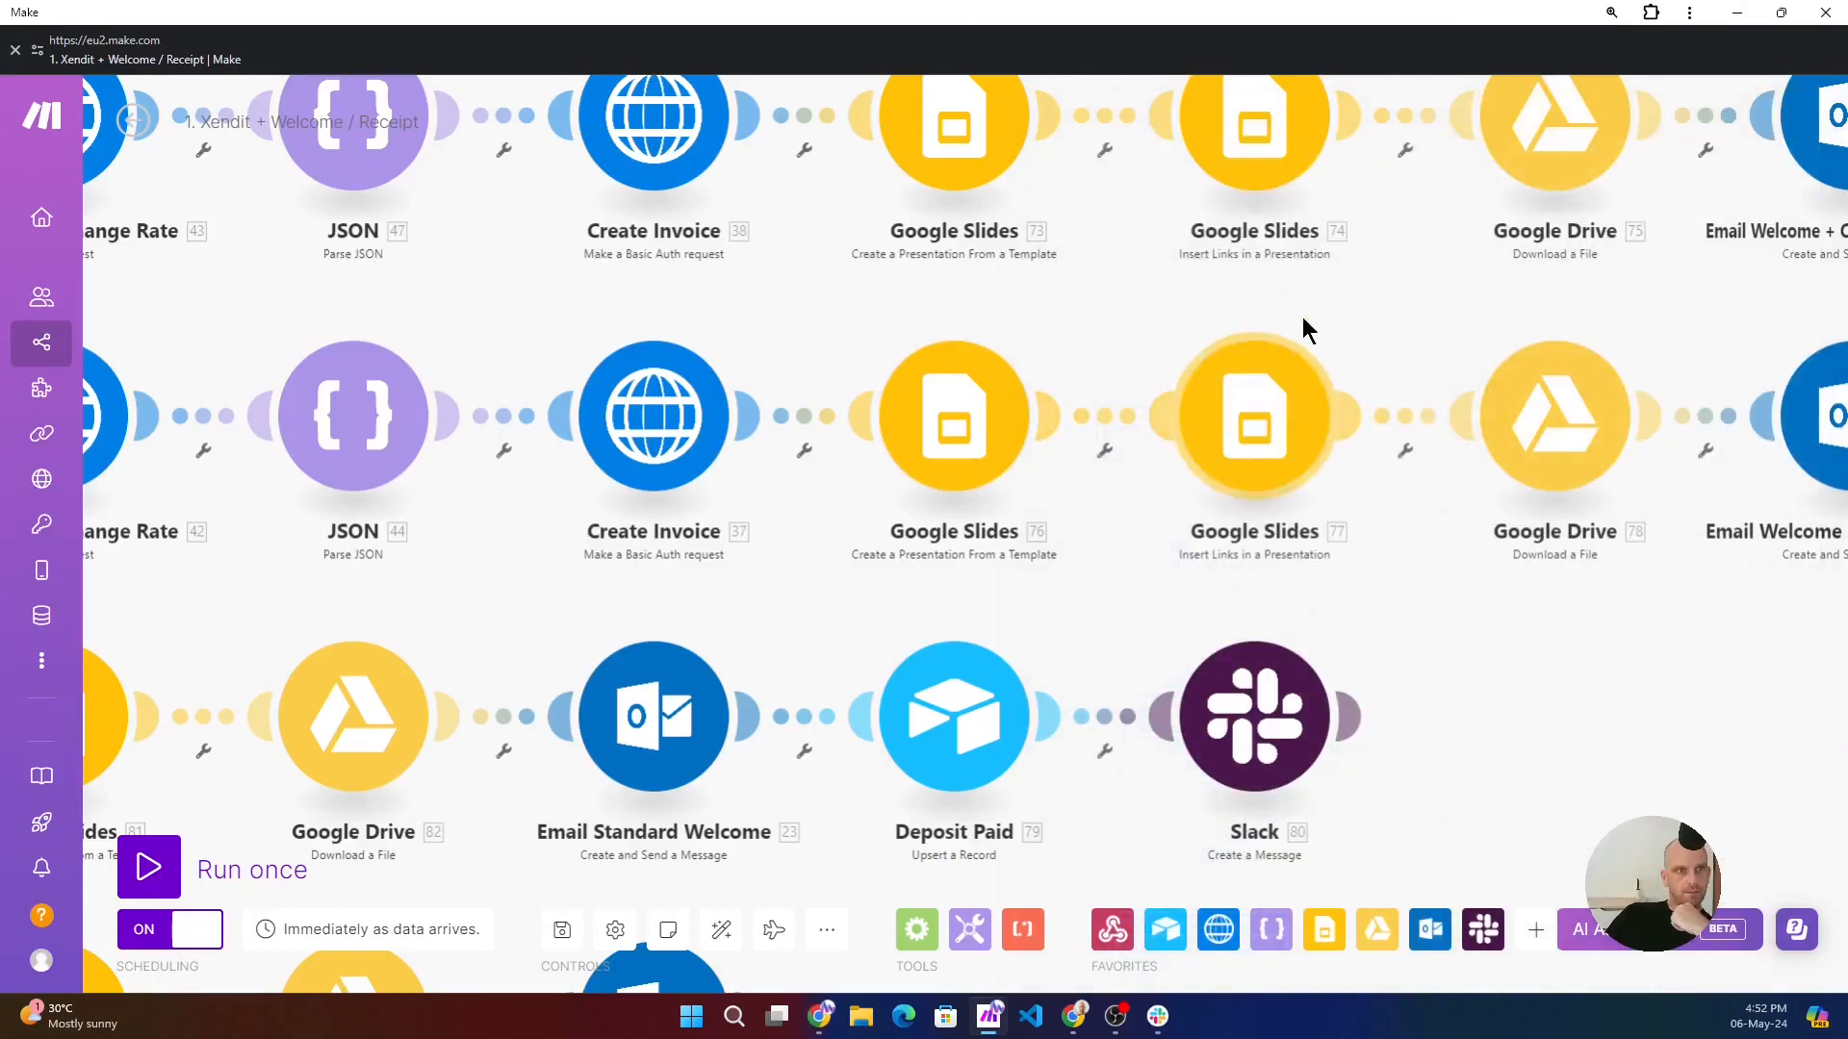
# - Open the combined installment route's Google Drive Download a File module and inspect its File ID mapping
pyautogui.moveTo(1451, 271); pyautogui.dragTo(1038, 532)
pyautogui.click(1119, 340)
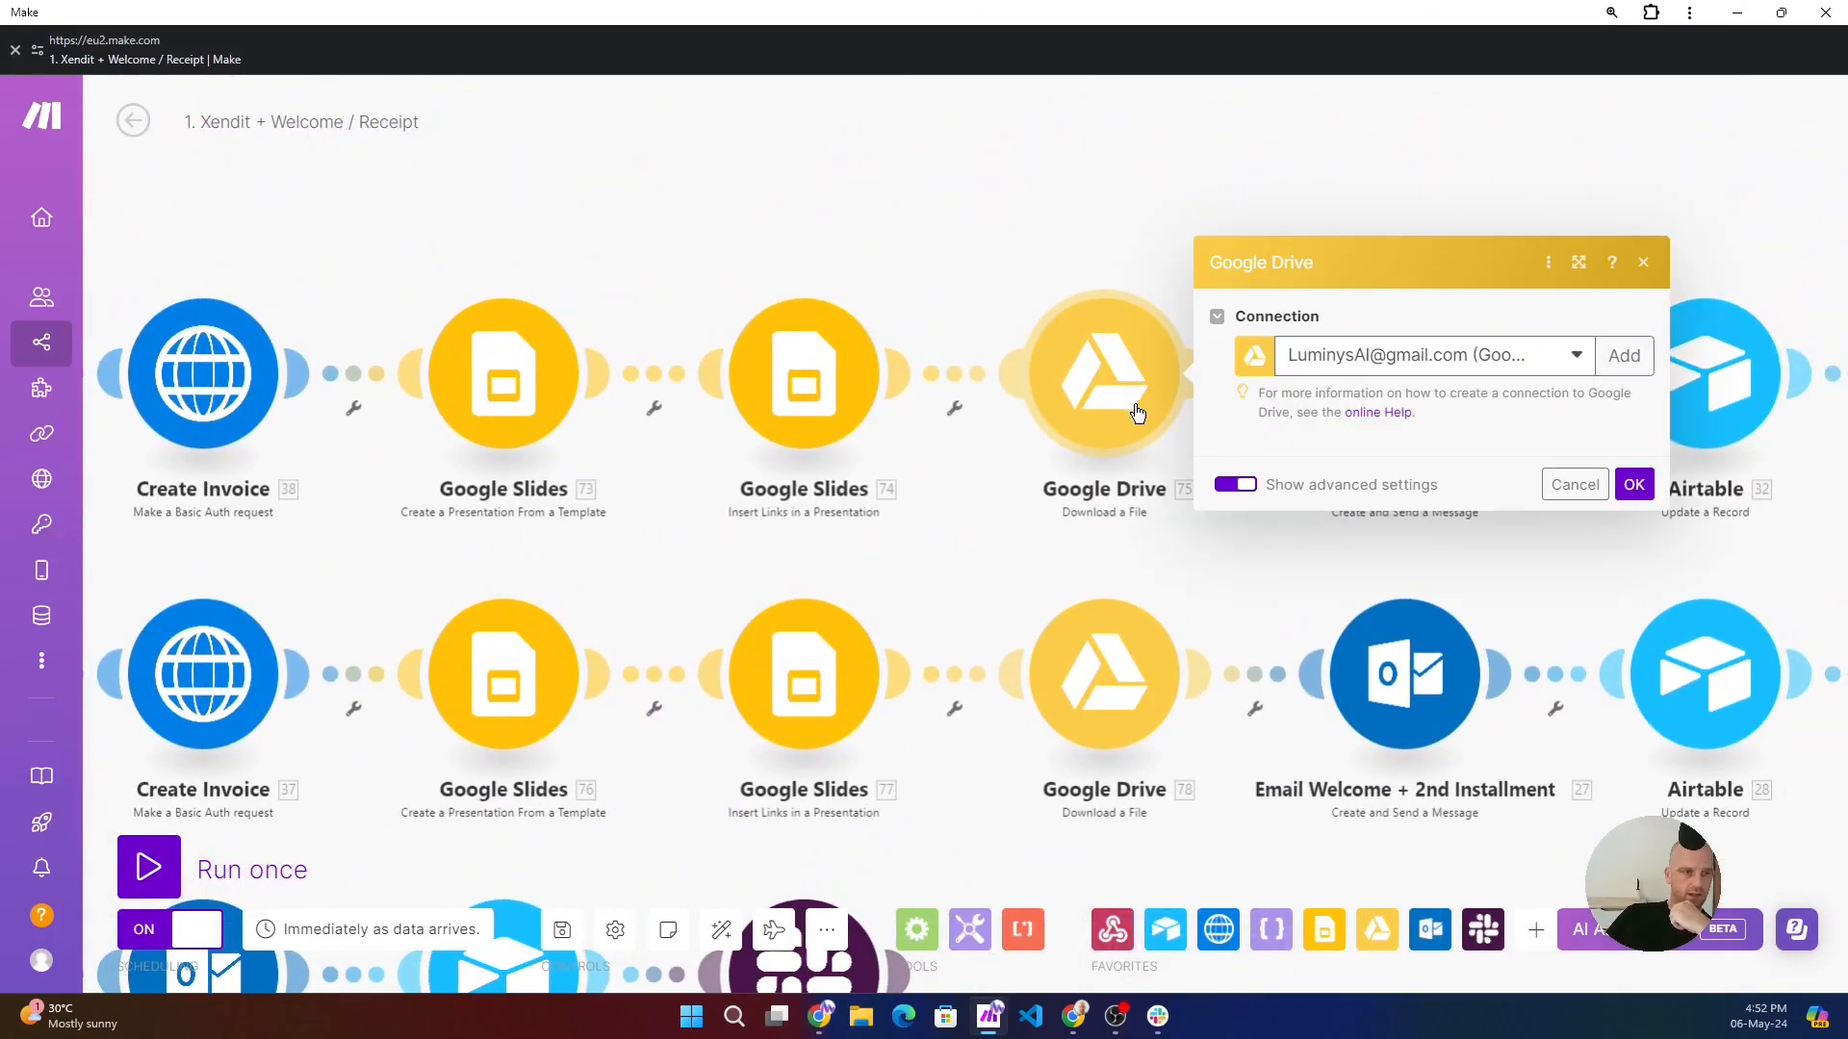
pyautogui.click(1462, 428)
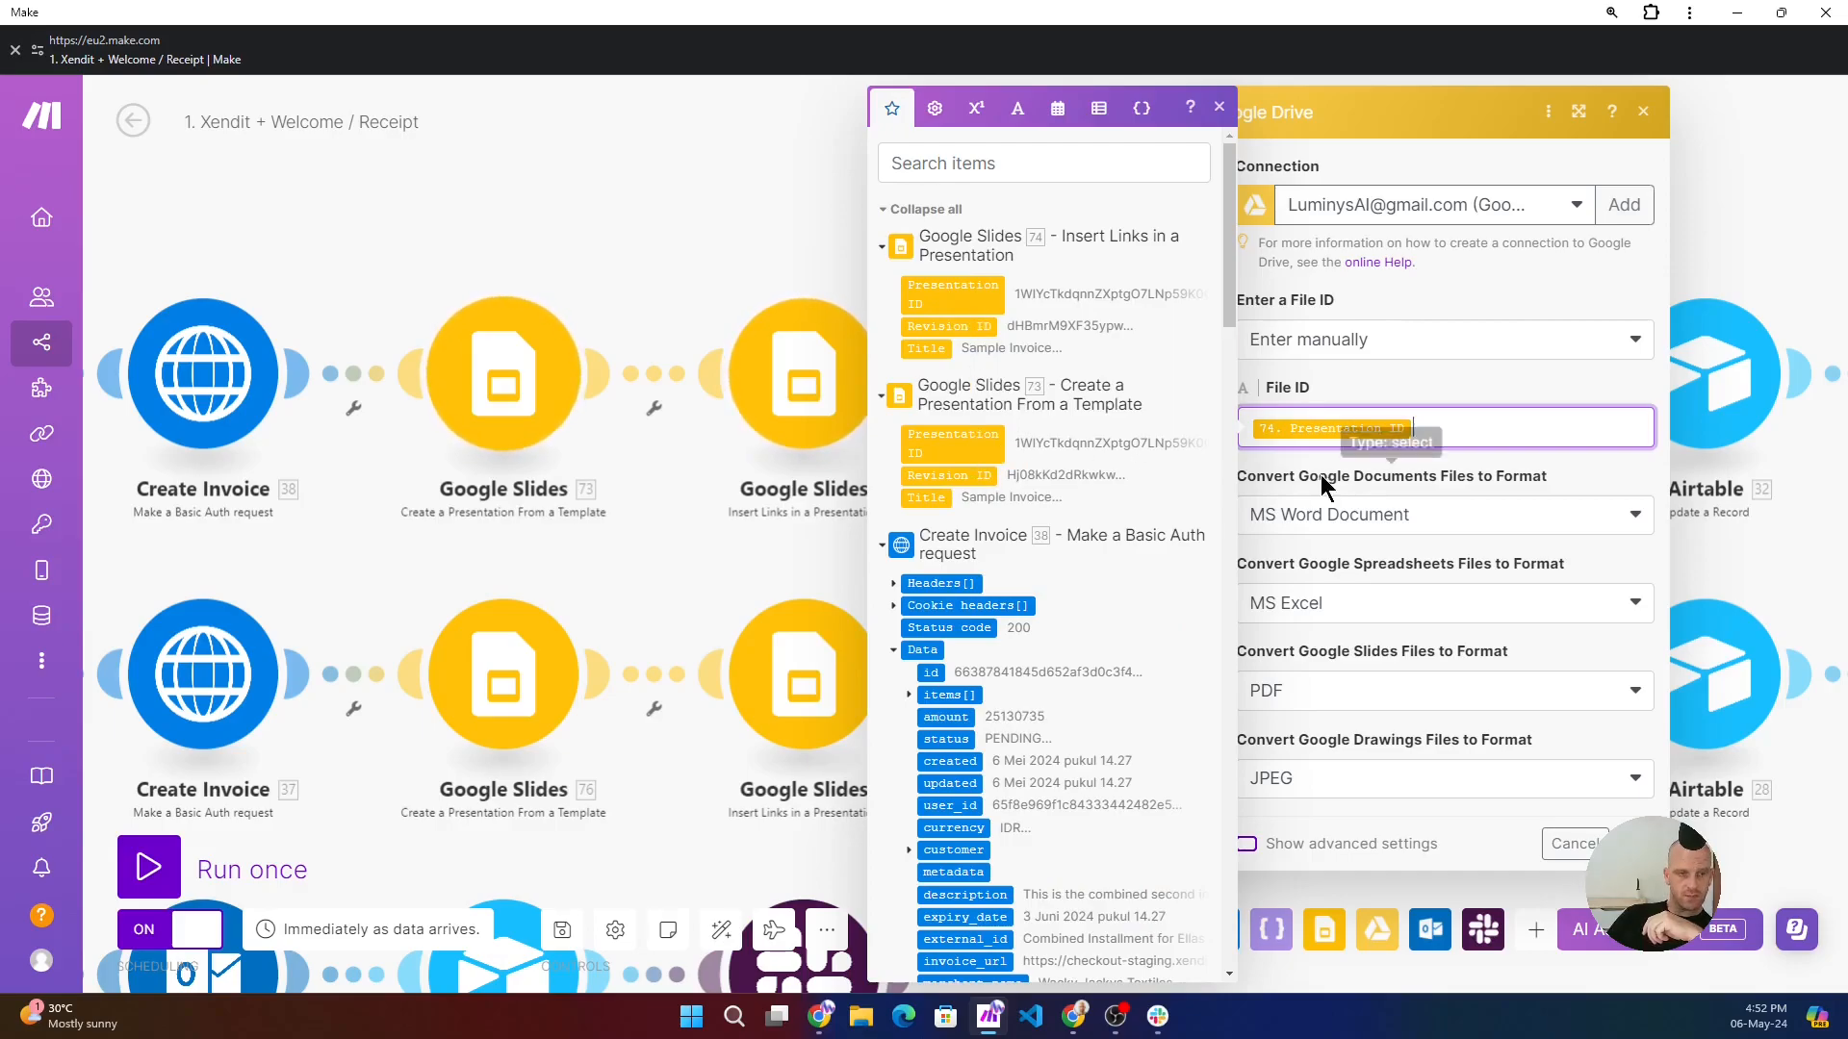
# - Review the Google Drive module's advanced conversion formats, choose PDF for Google Slides files, and accept the settings
pyautogui.click(1314, 842)
pyautogui.click(1231, 844)
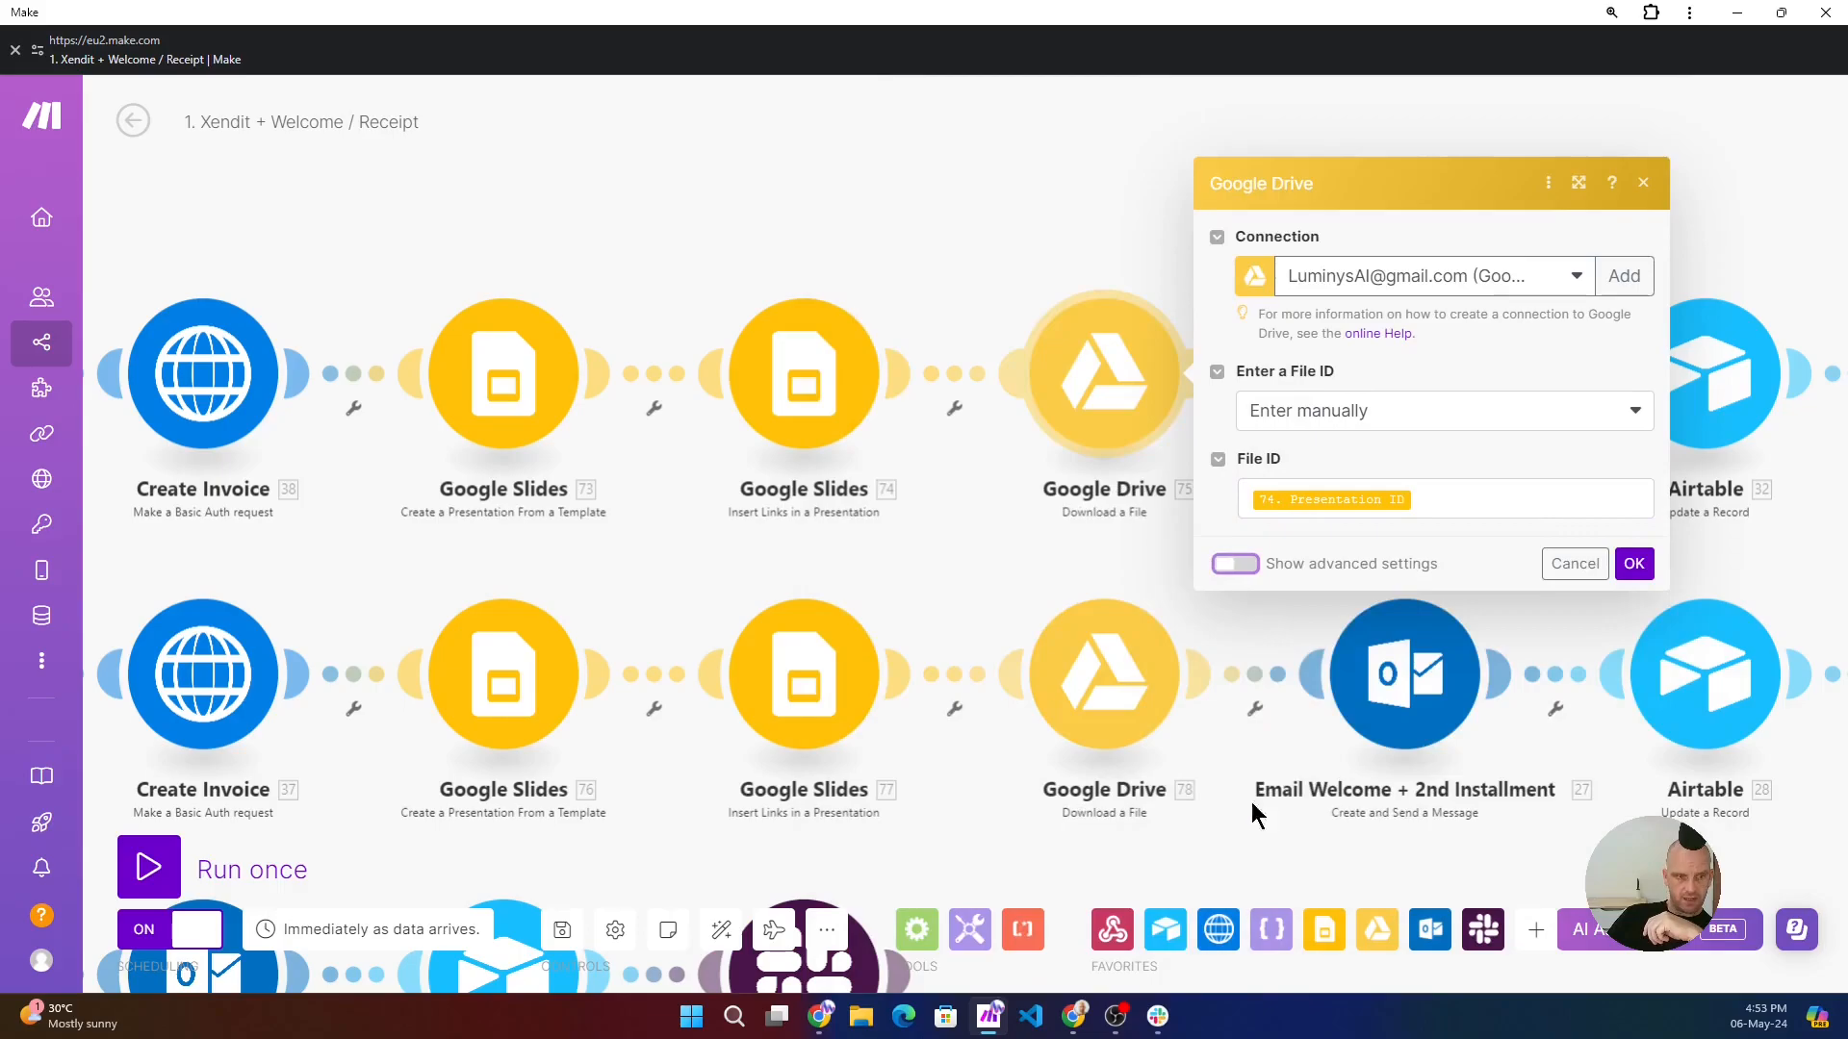
pyautogui.click(1238, 564)
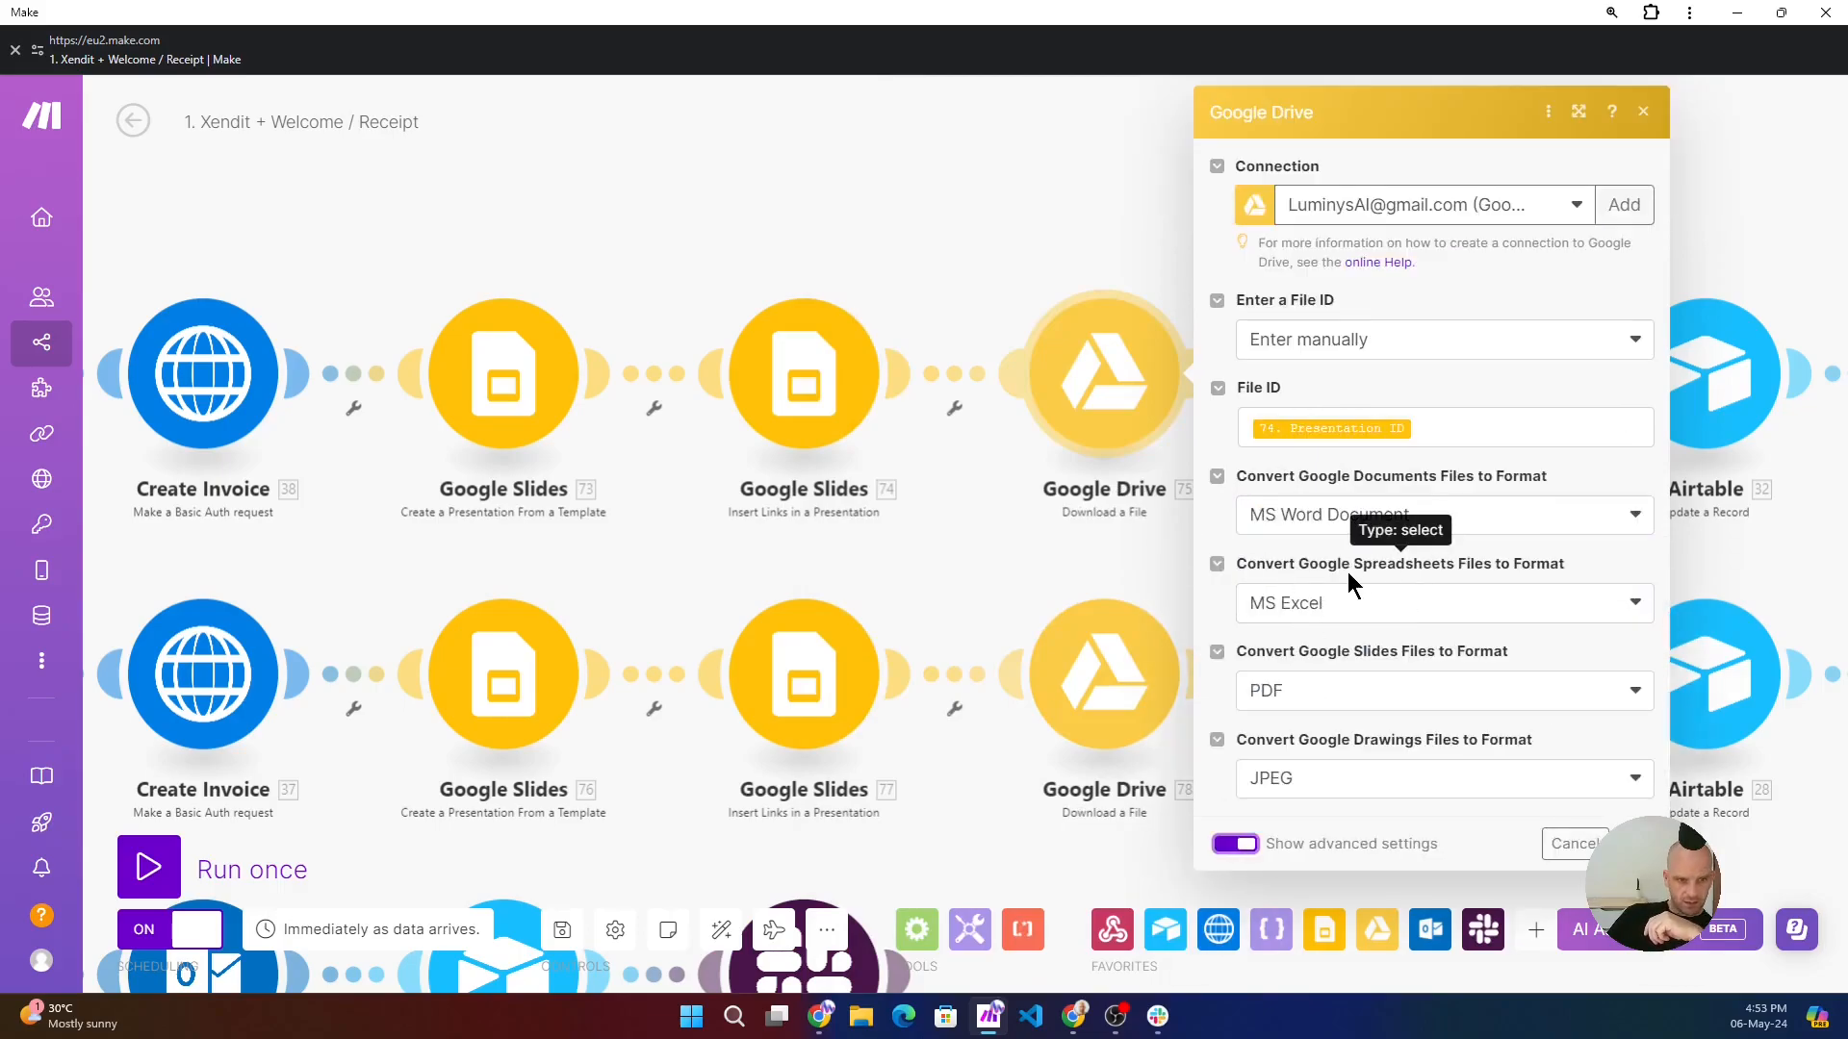
pyautogui.click(1359, 693)
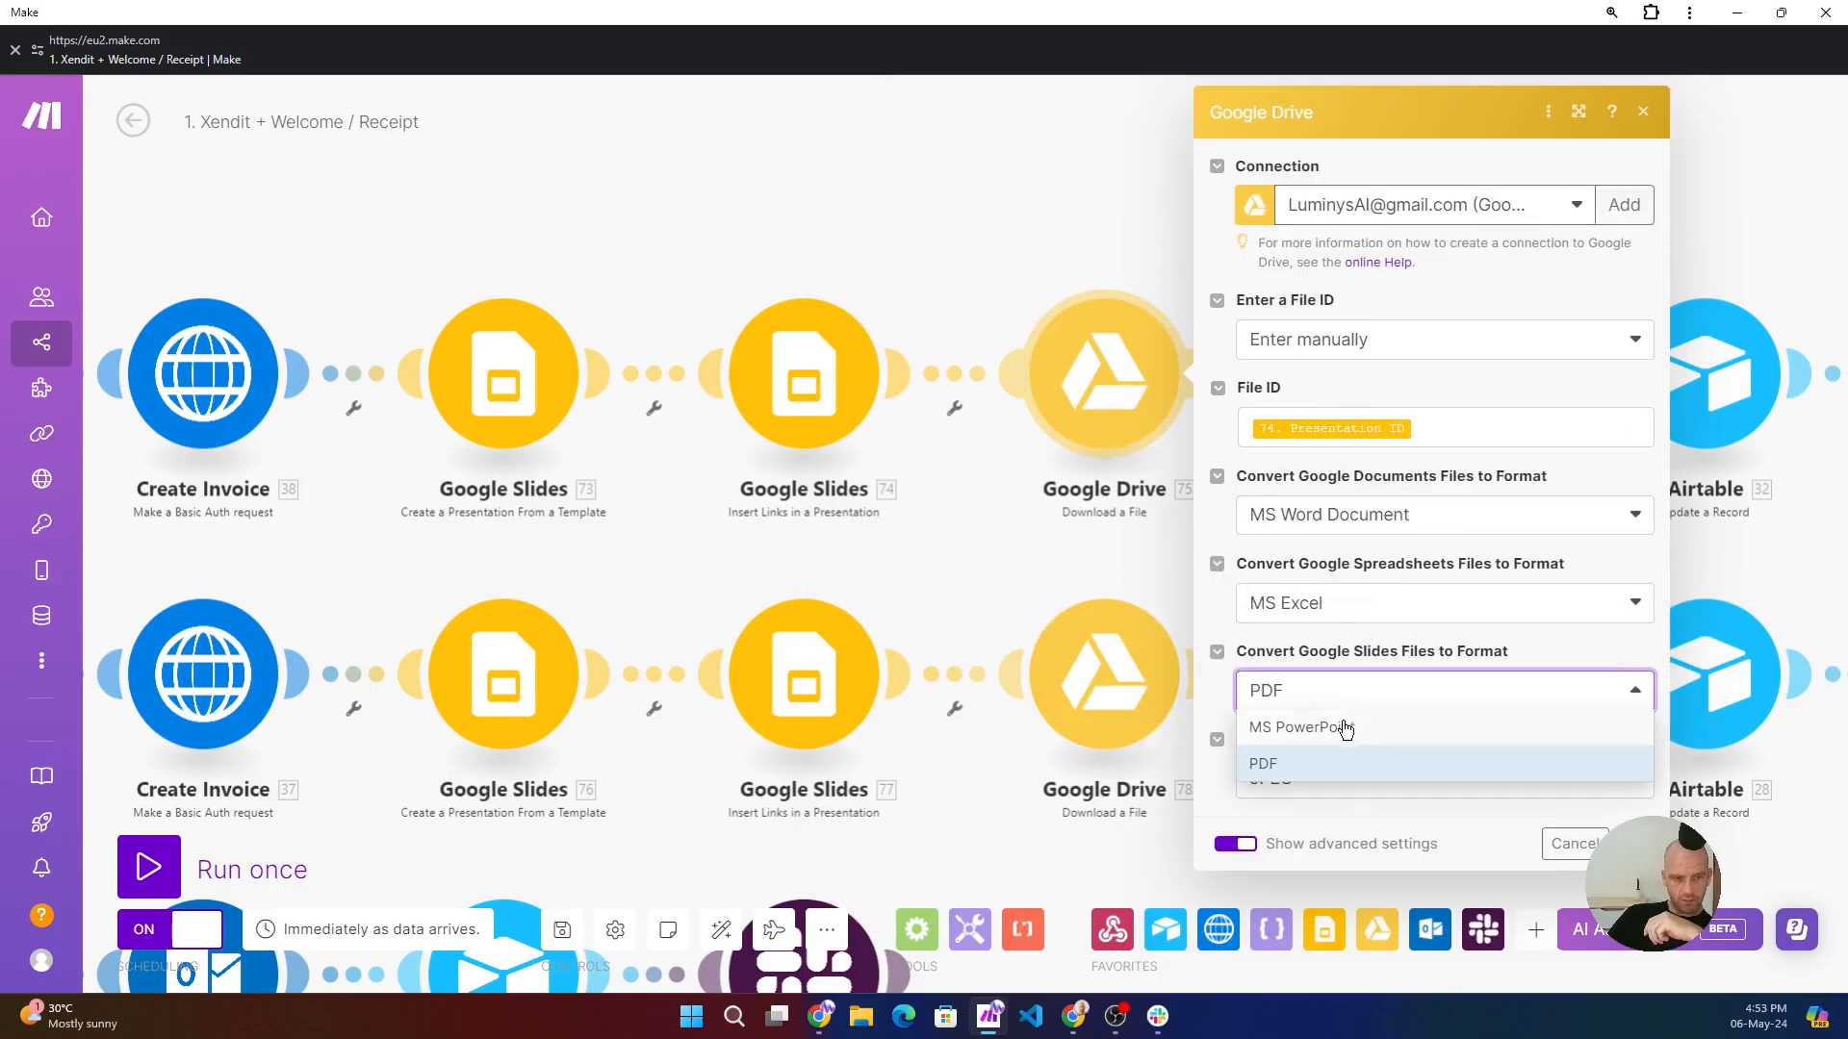
pyautogui.click(1269, 769)
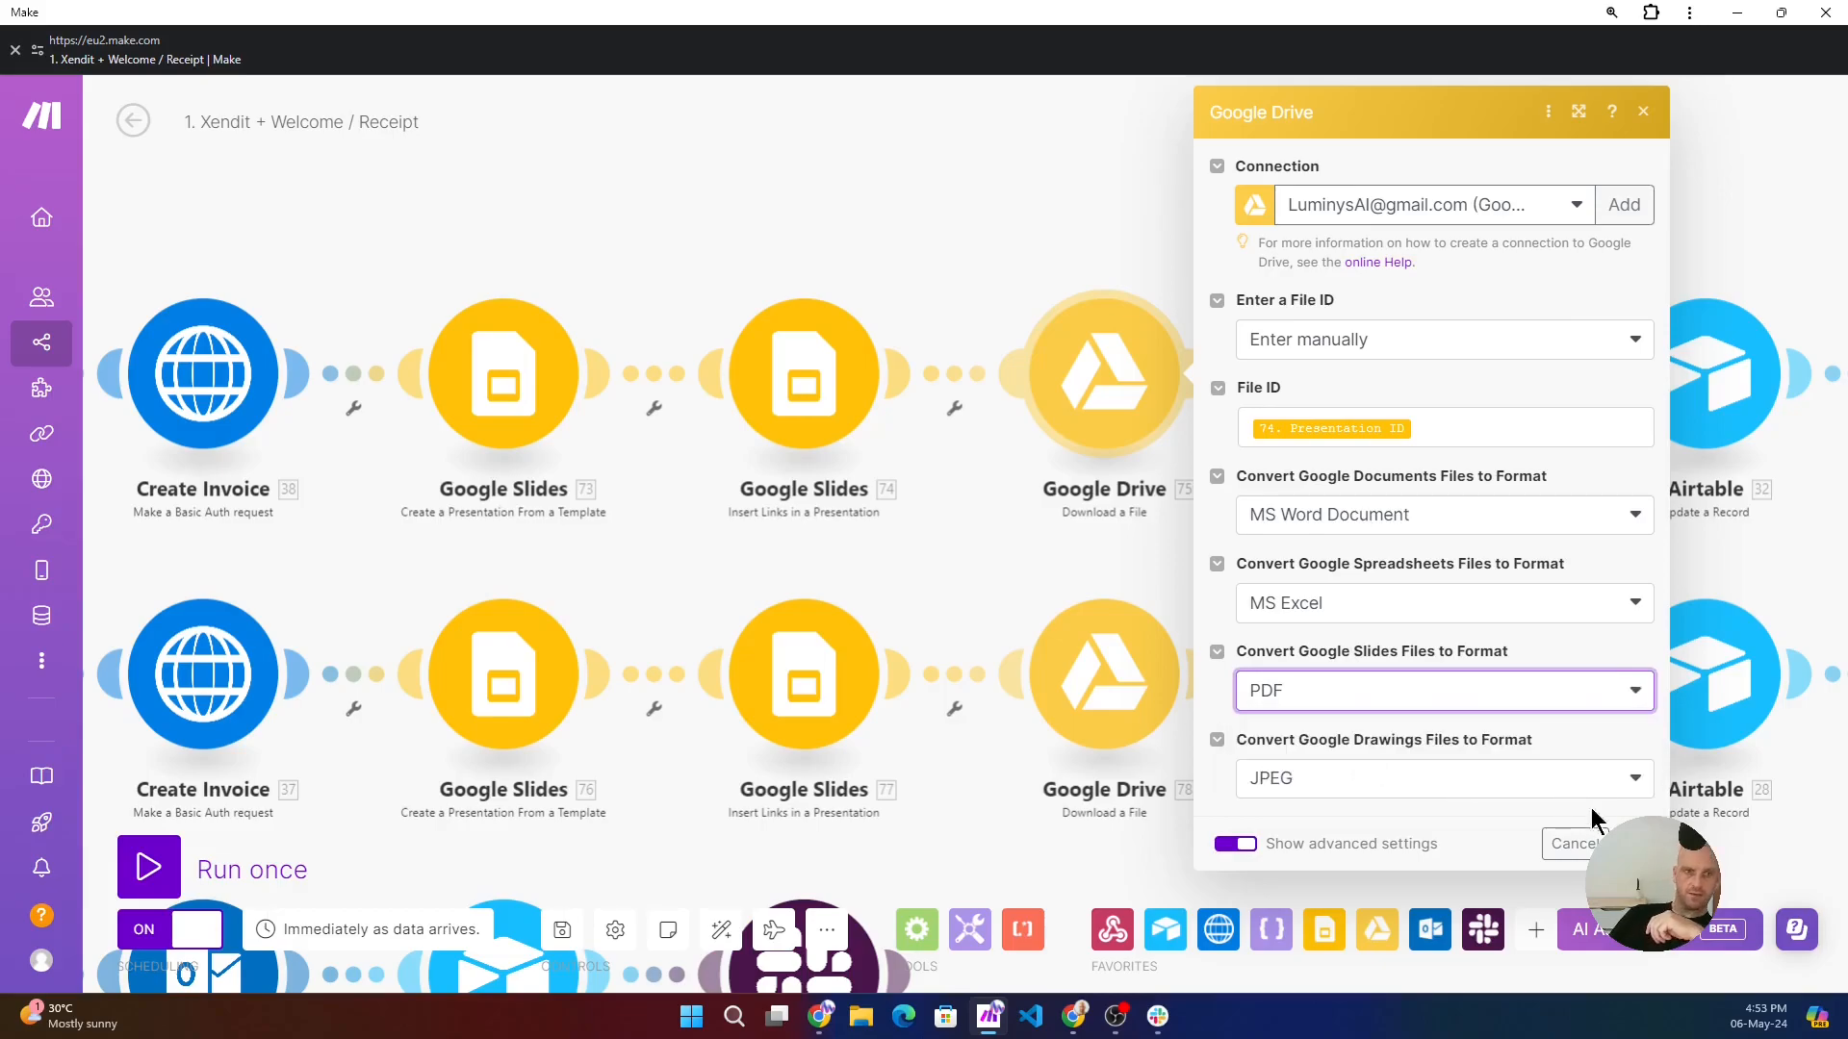
pyautogui.click(1633, 844)
# - Review the Email Welcome + Combined Installment module's HTML body, recipient mappings and Google Drive file attachment, and close its settings
pyautogui.click(1409, 400)
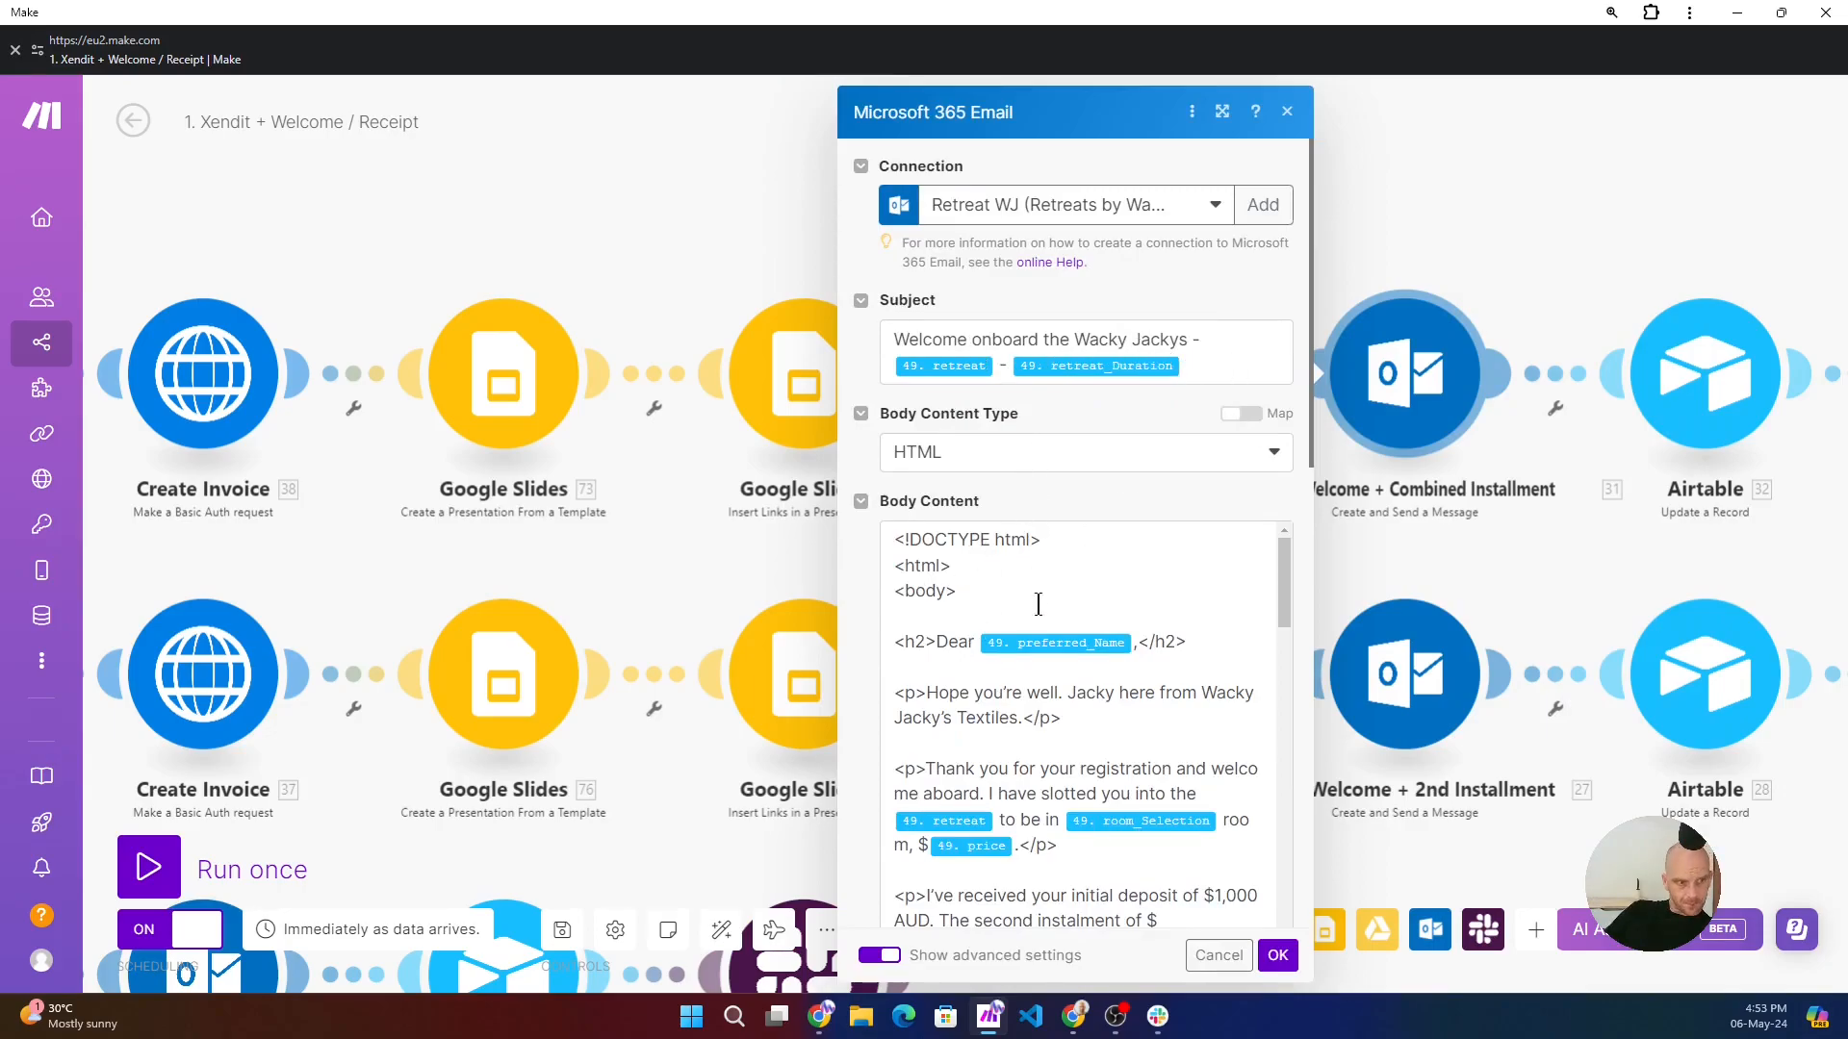
pyautogui.scroll(-5, 1039, 603)
pyautogui.scroll(-10, 1015, 601)
pyautogui.scroll(-8, 1014, 612)
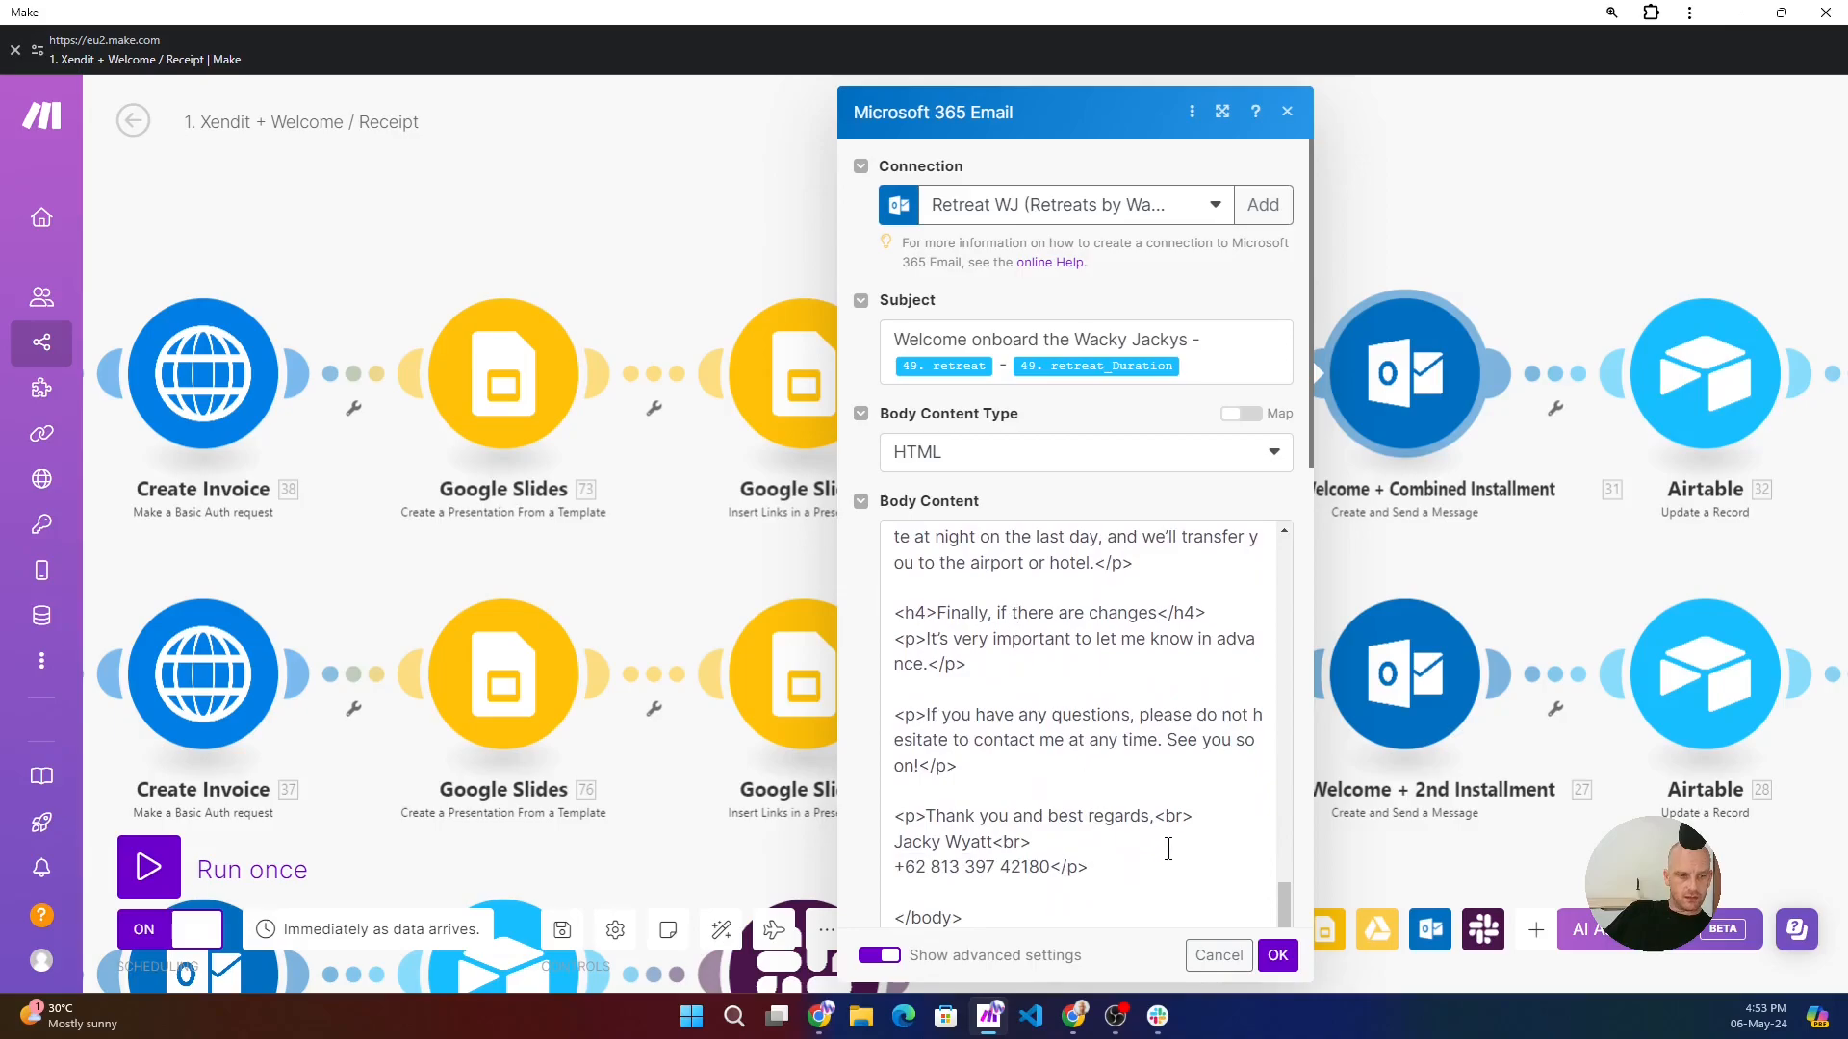
pyautogui.scroll(-3, 1143, 831)
pyautogui.scroll(-1, 943, 737)
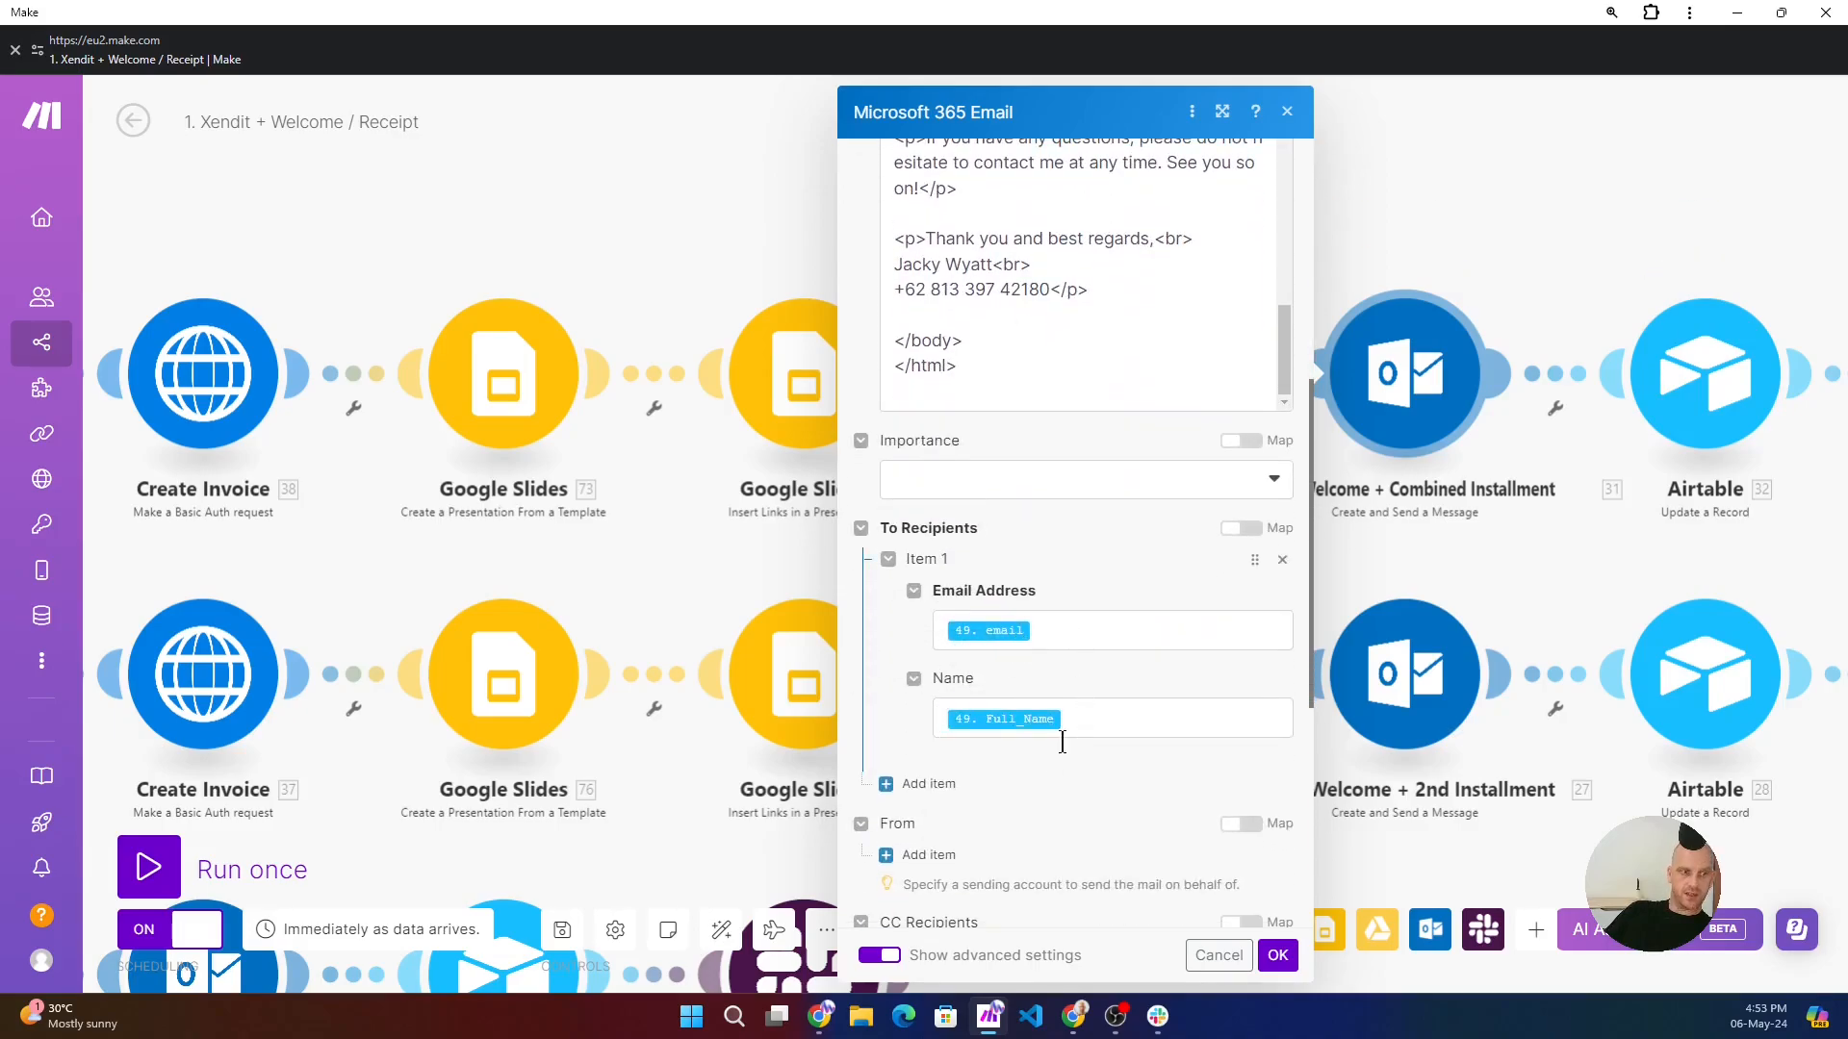
pyautogui.scroll(-5, 995, 750)
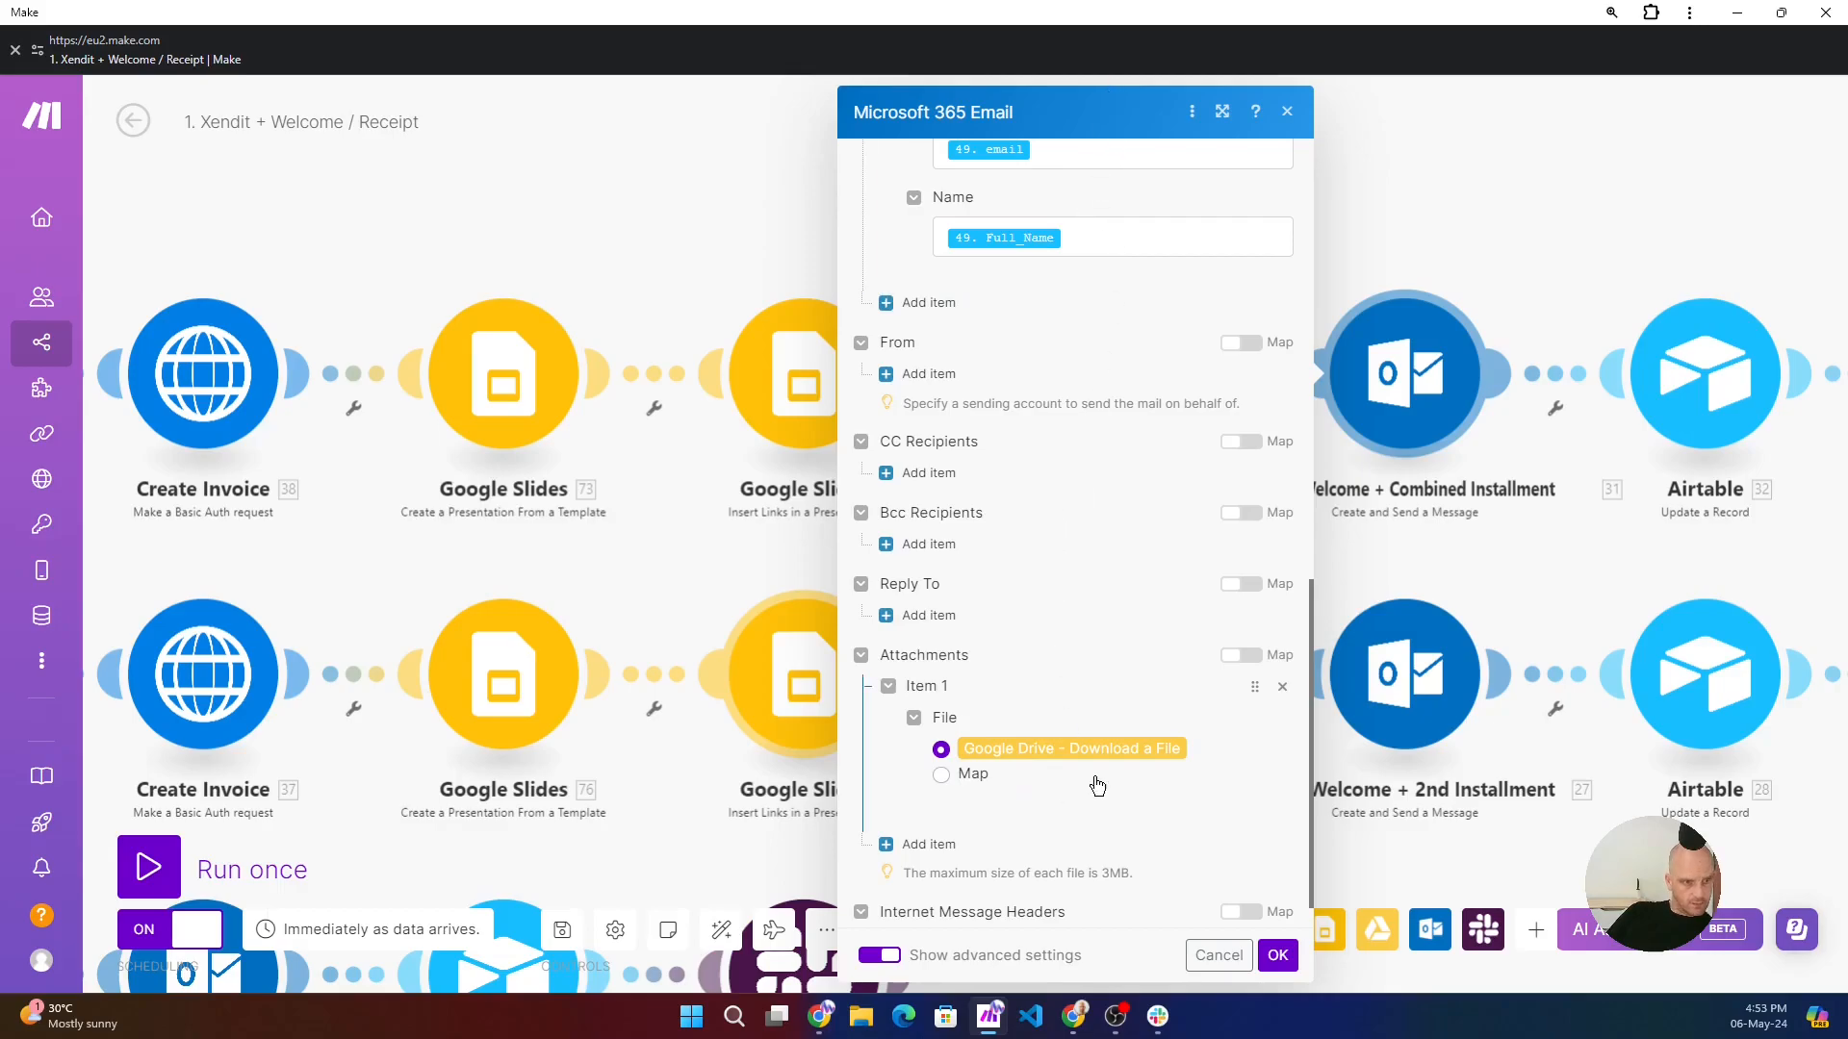
pyautogui.click(1507, 197)
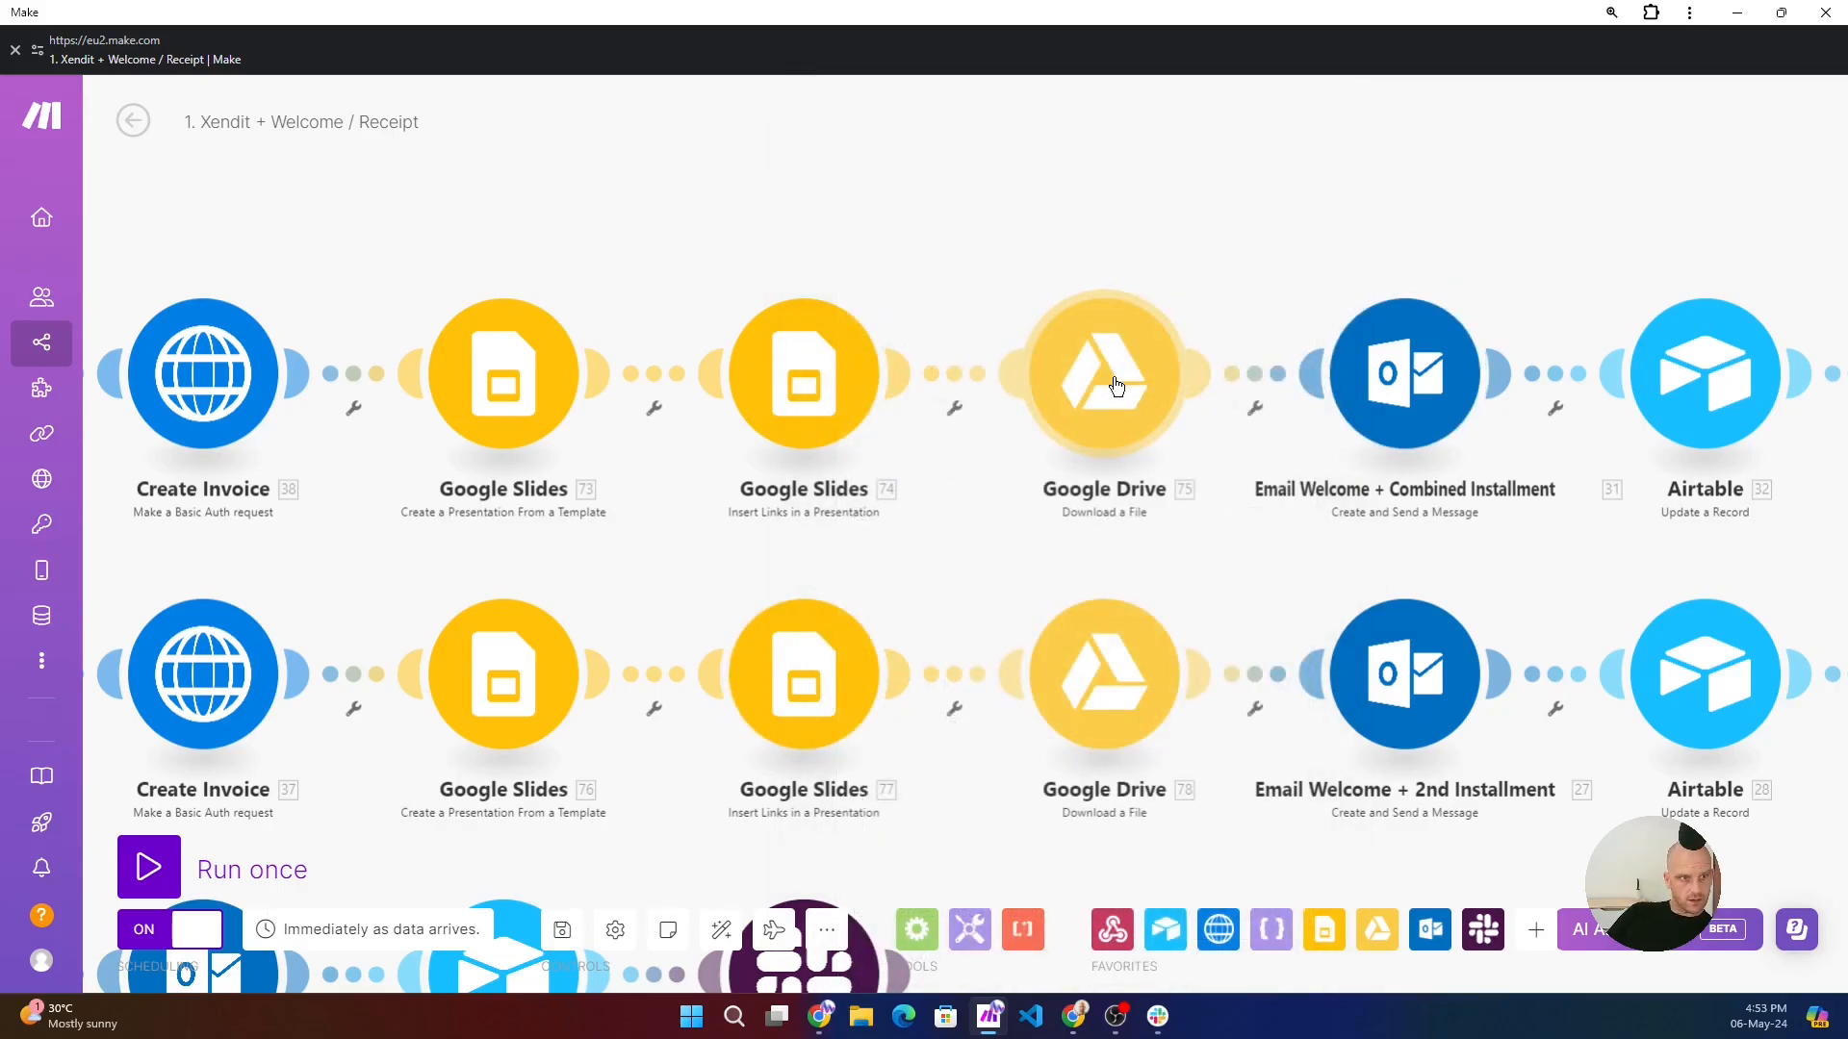
# - Open the combined installment route's Airtable Update a Record module and trace its Record ID mapping back to the Get a Record module
pyautogui.moveTo(1526, 215); pyautogui.dragTo(1015, 291)
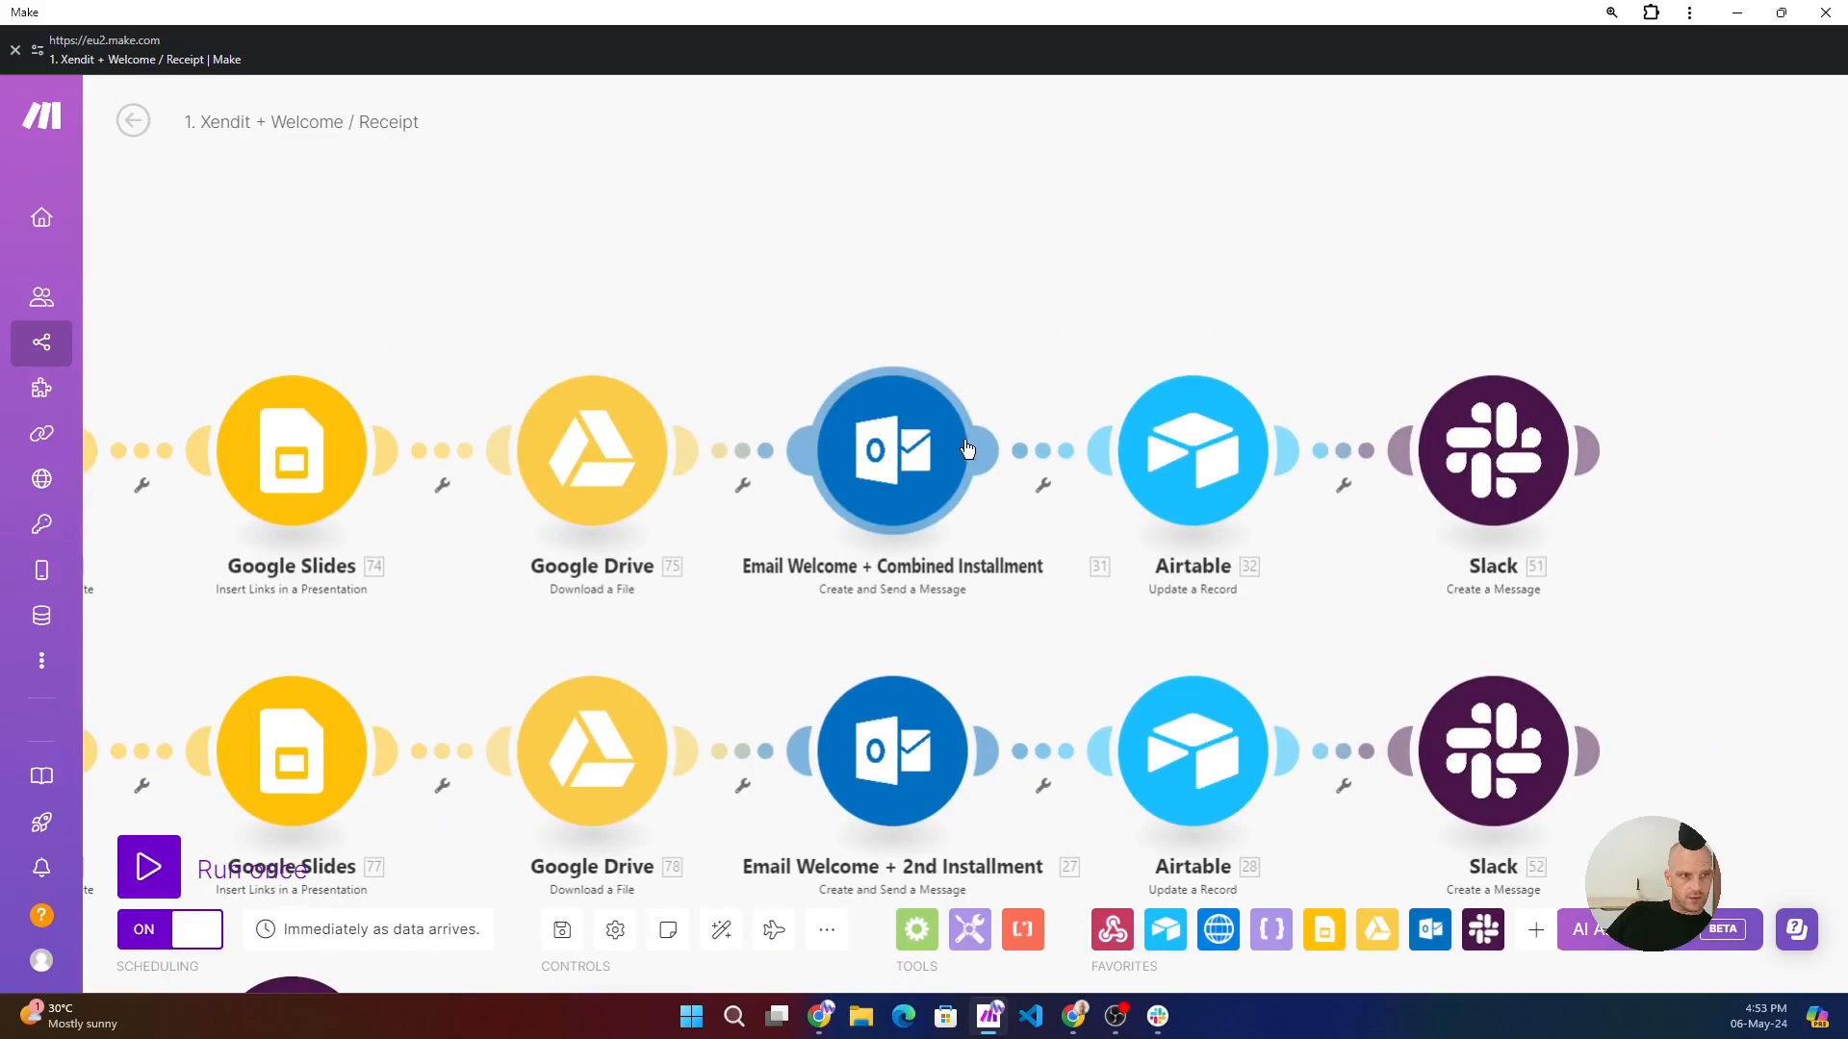
pyautogui.click(1193, 471)
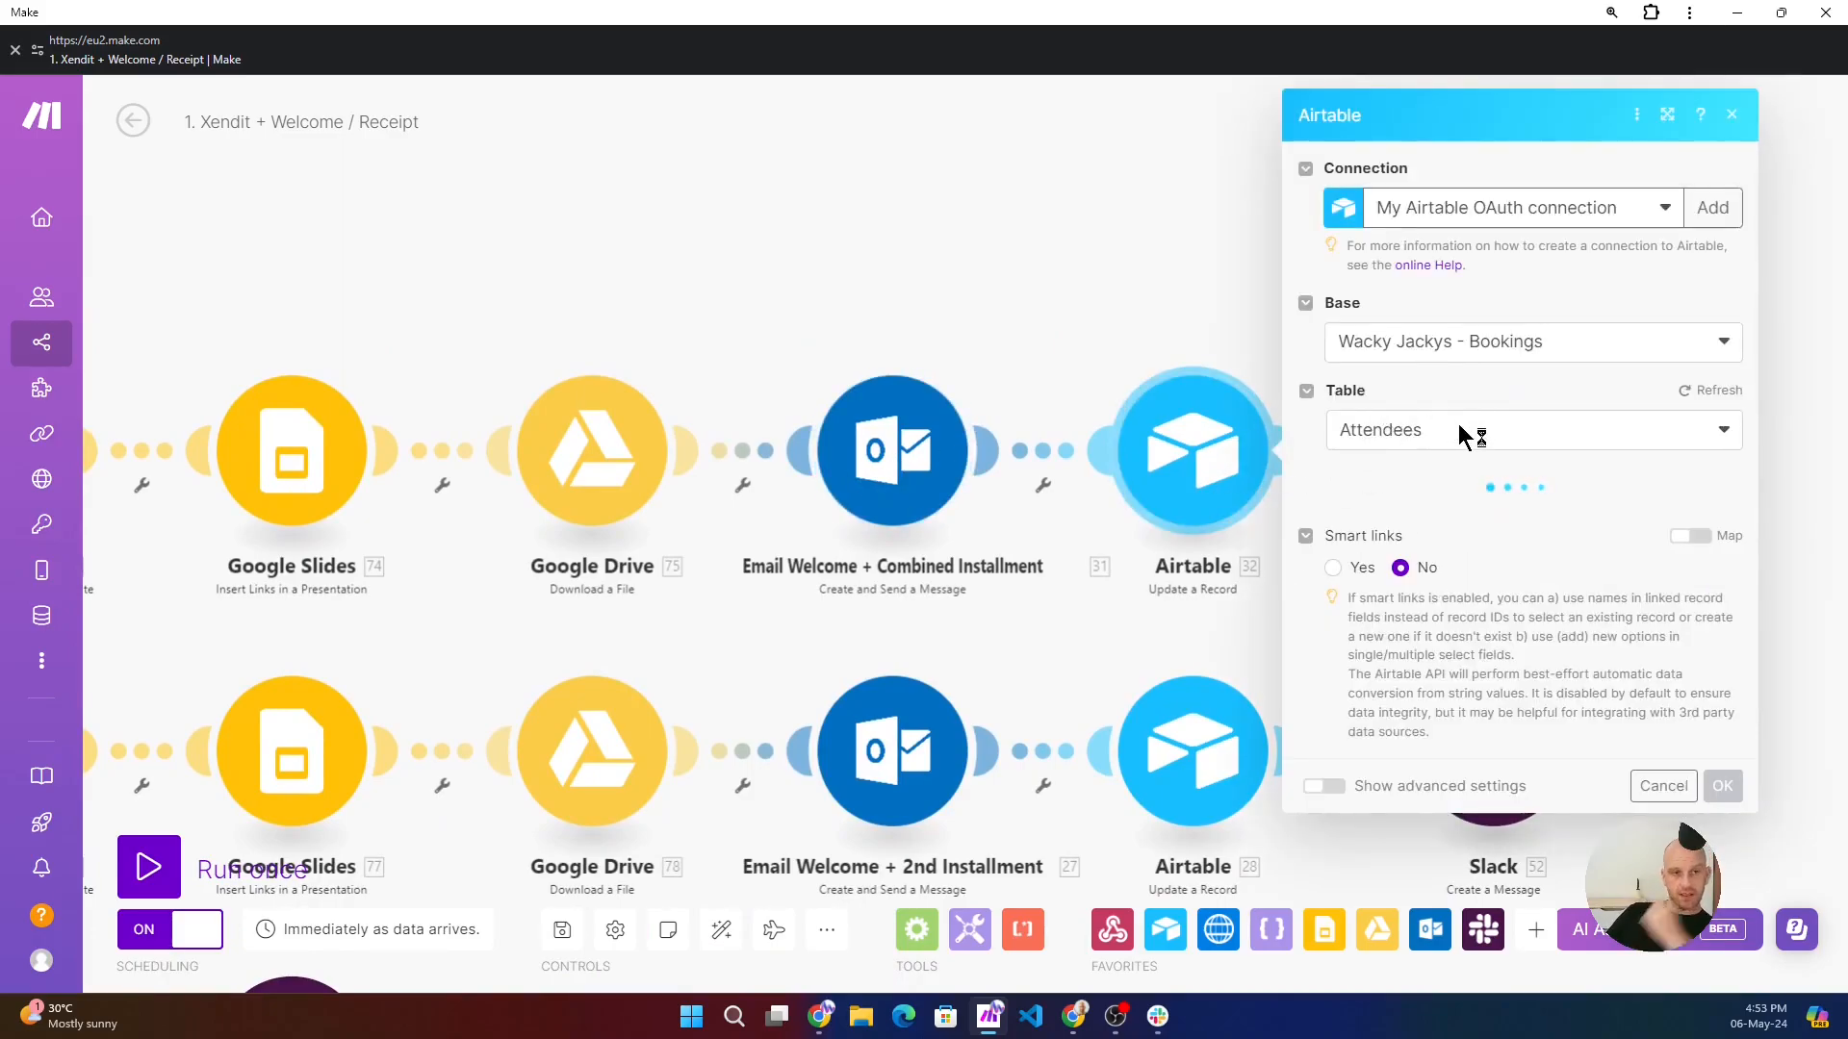
pyautogui.scroll(-2, 1449, 478)
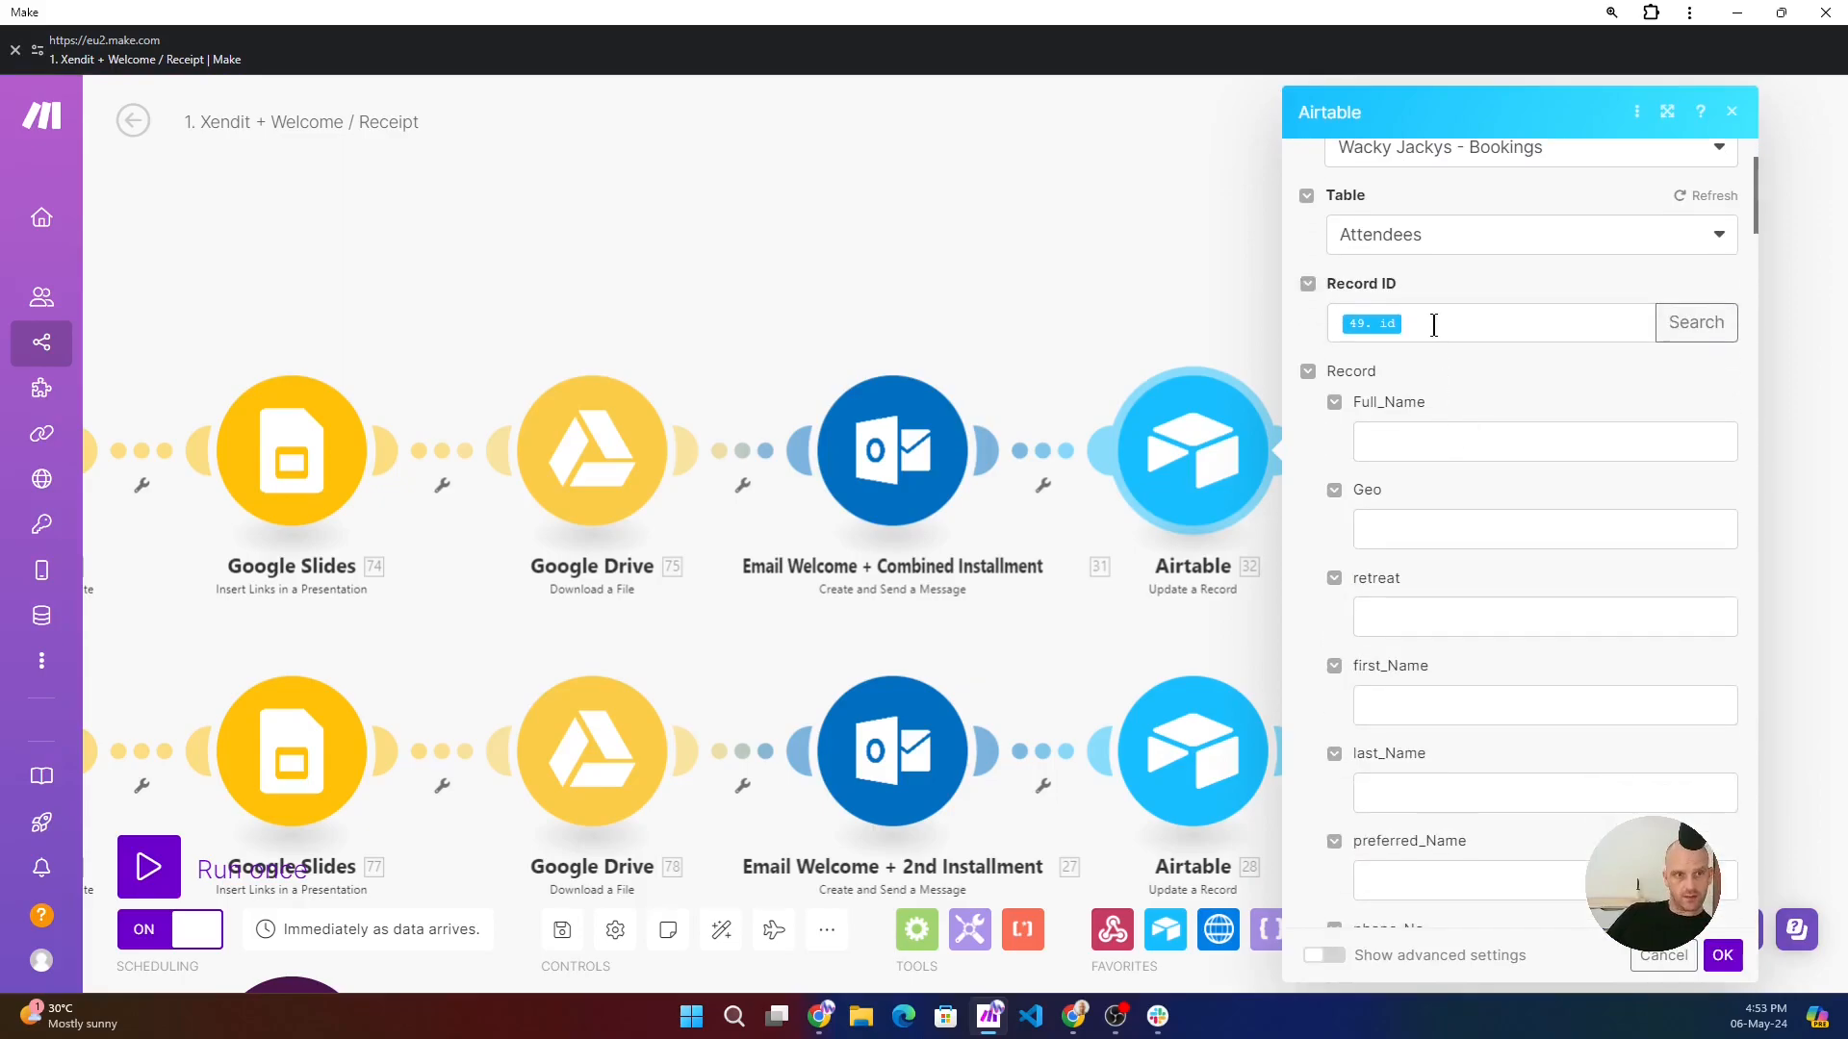
pyautogui.moveTo(722, 303); pyautogui.dragTo(1137, 303)
pyautogui.moveTo(321, 586); pyautogui.dragTo(1534, 507)
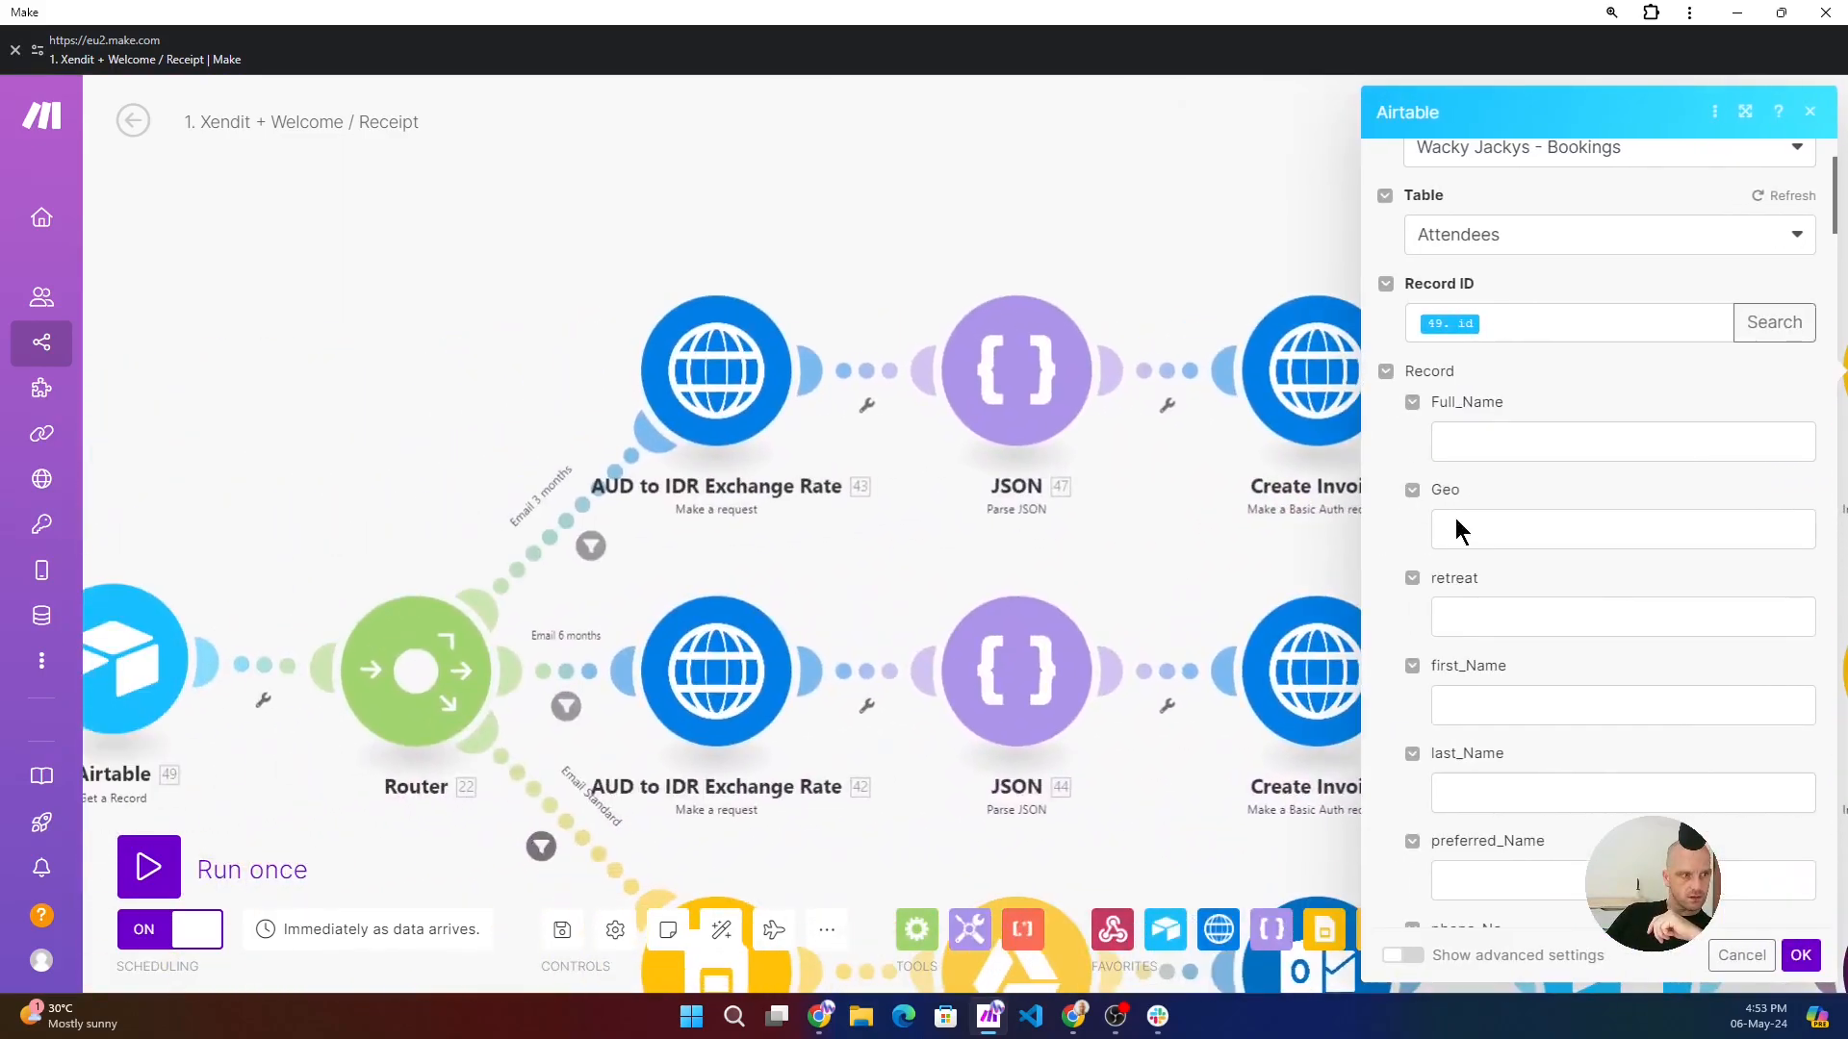
pyautogui.moveTo(1058, 235); pyautogui.dragTo(284, 364)
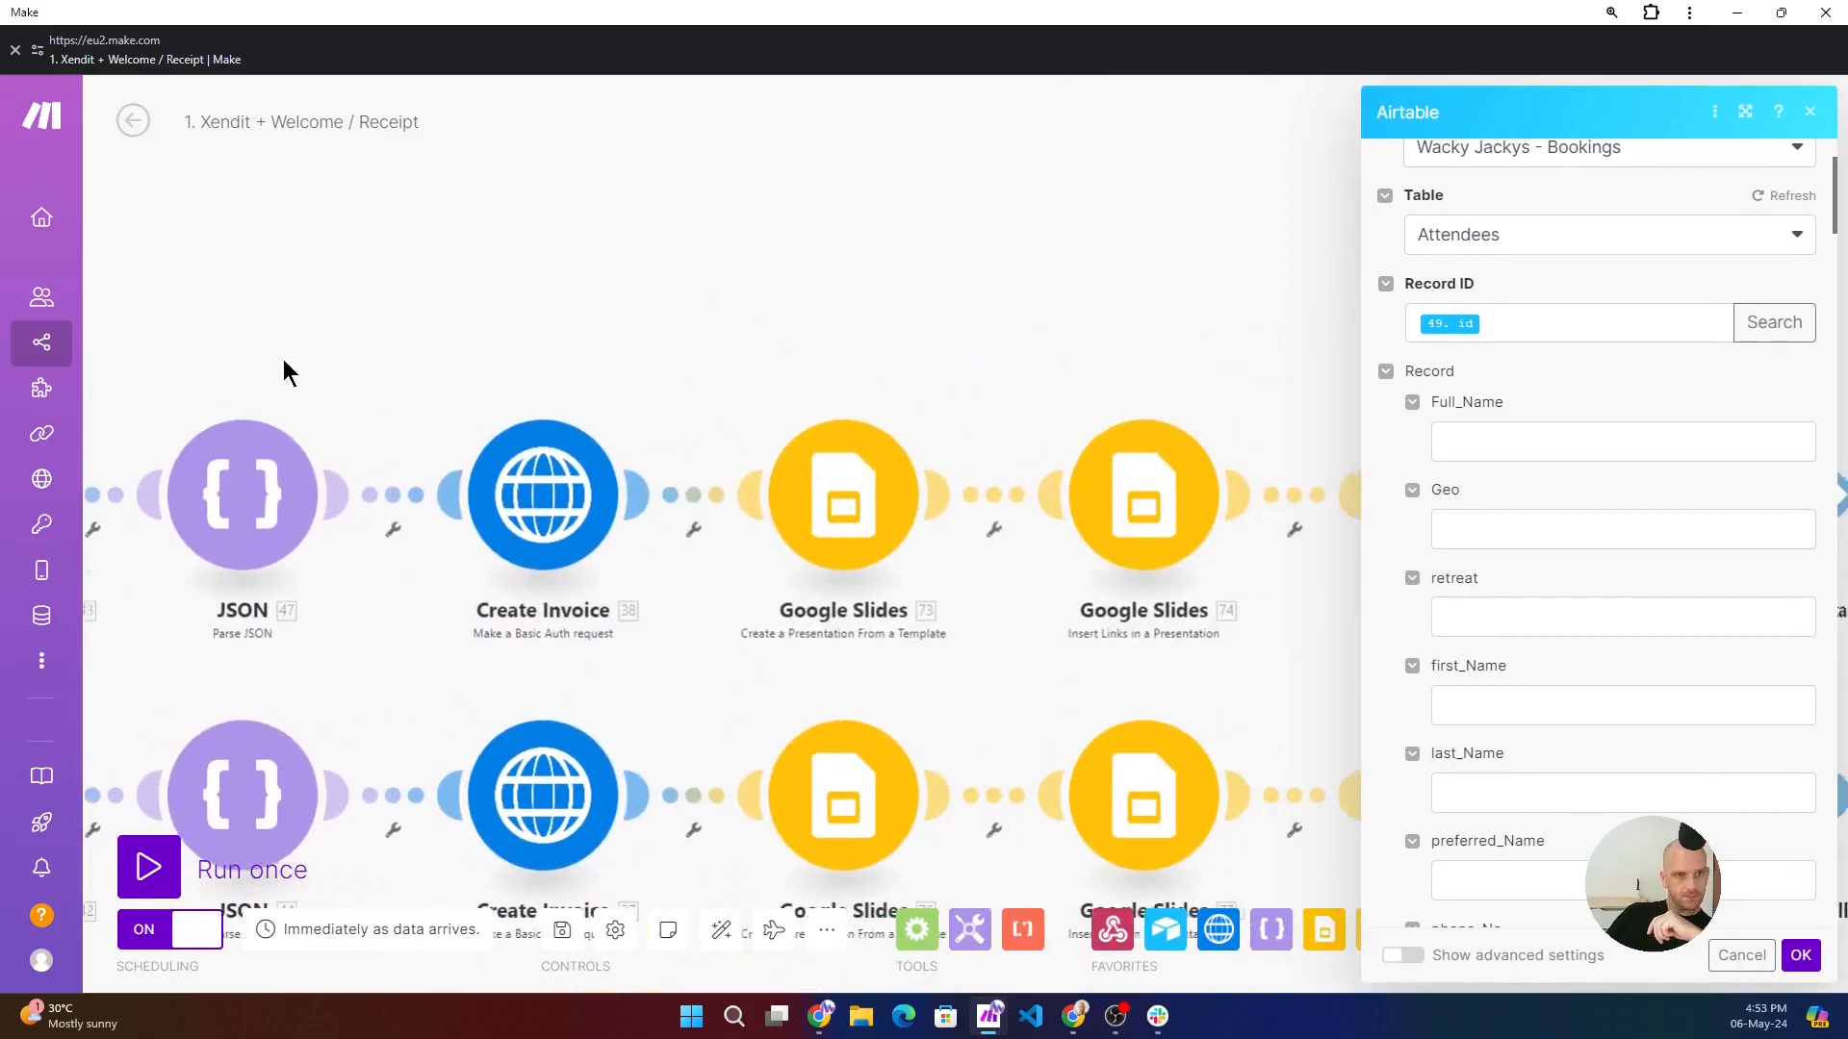
# - Inspect the deposit_Paid and deposit_Date values in the Airtable record update
pyautogui.scroll(-2, 1530, 385)
pyautogui.scroll(-8, 1545, 255)
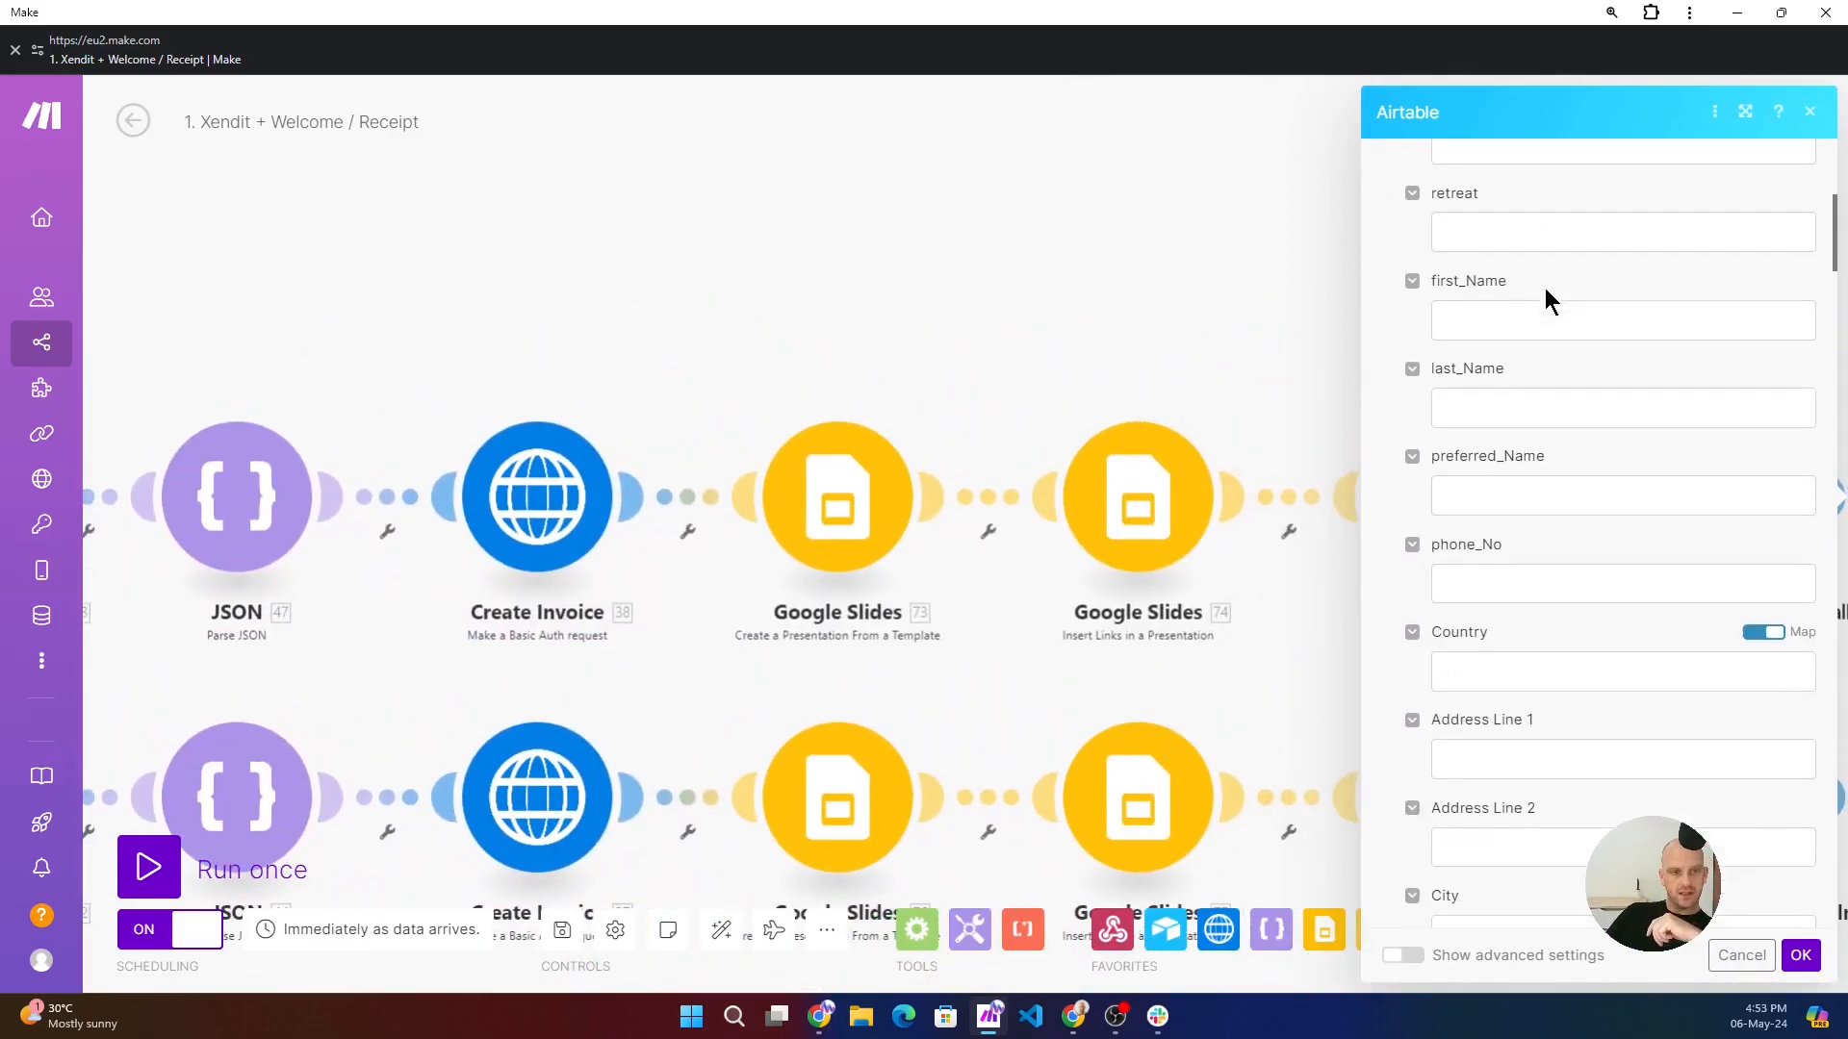
pyautogui.scroll(-10, 1539, 414)
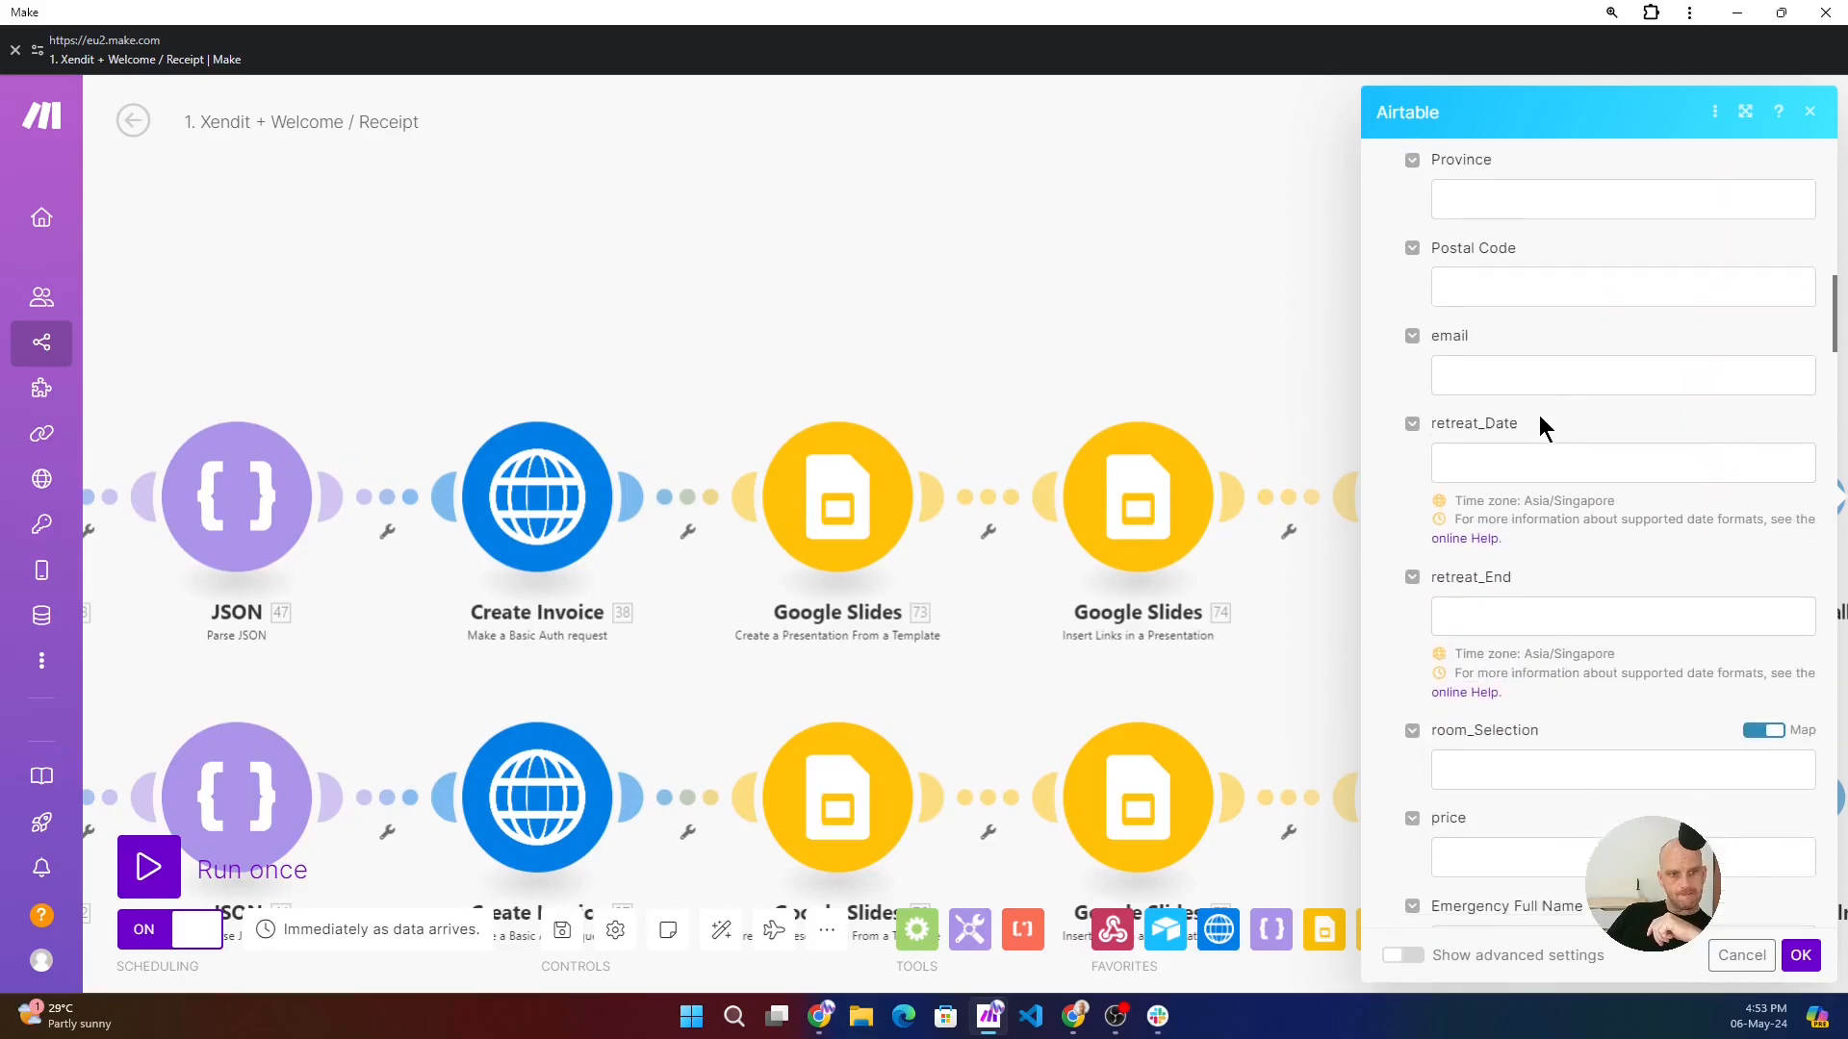
pyautogui.scroll(-1, 1550, 448)
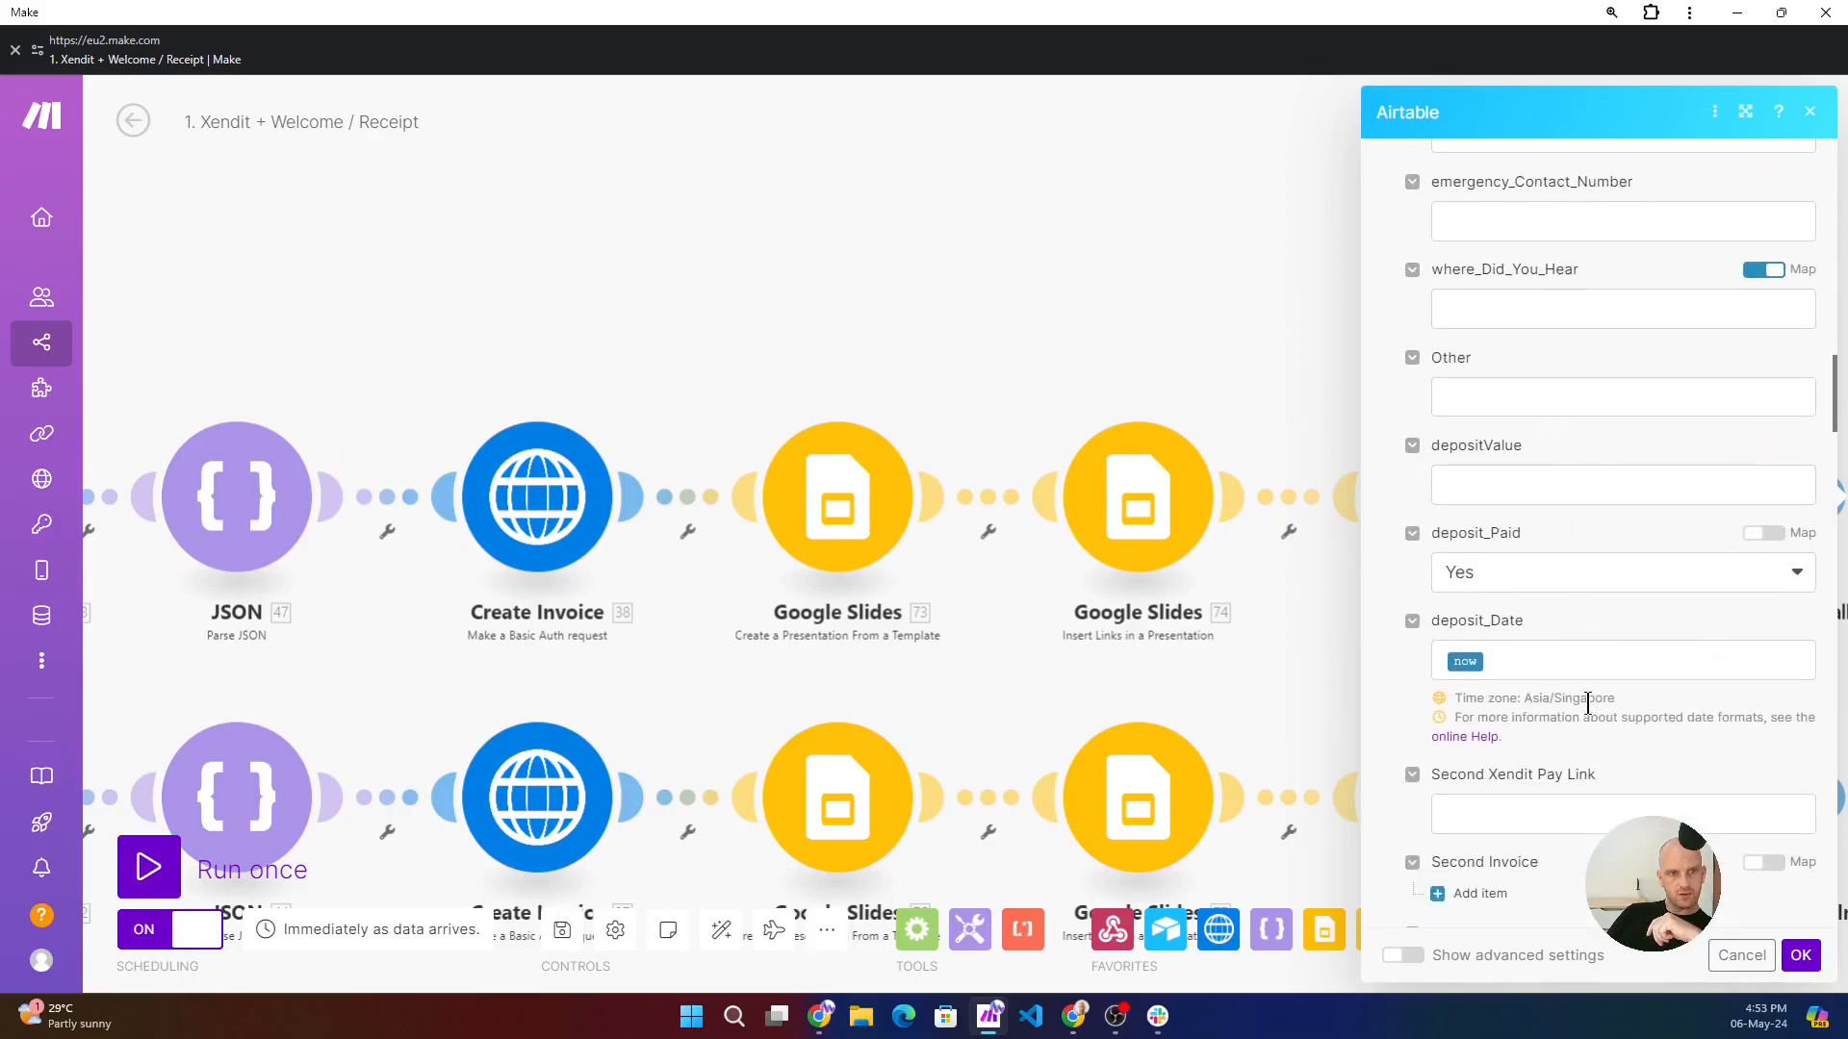
pyautogui.click(1567, 667)
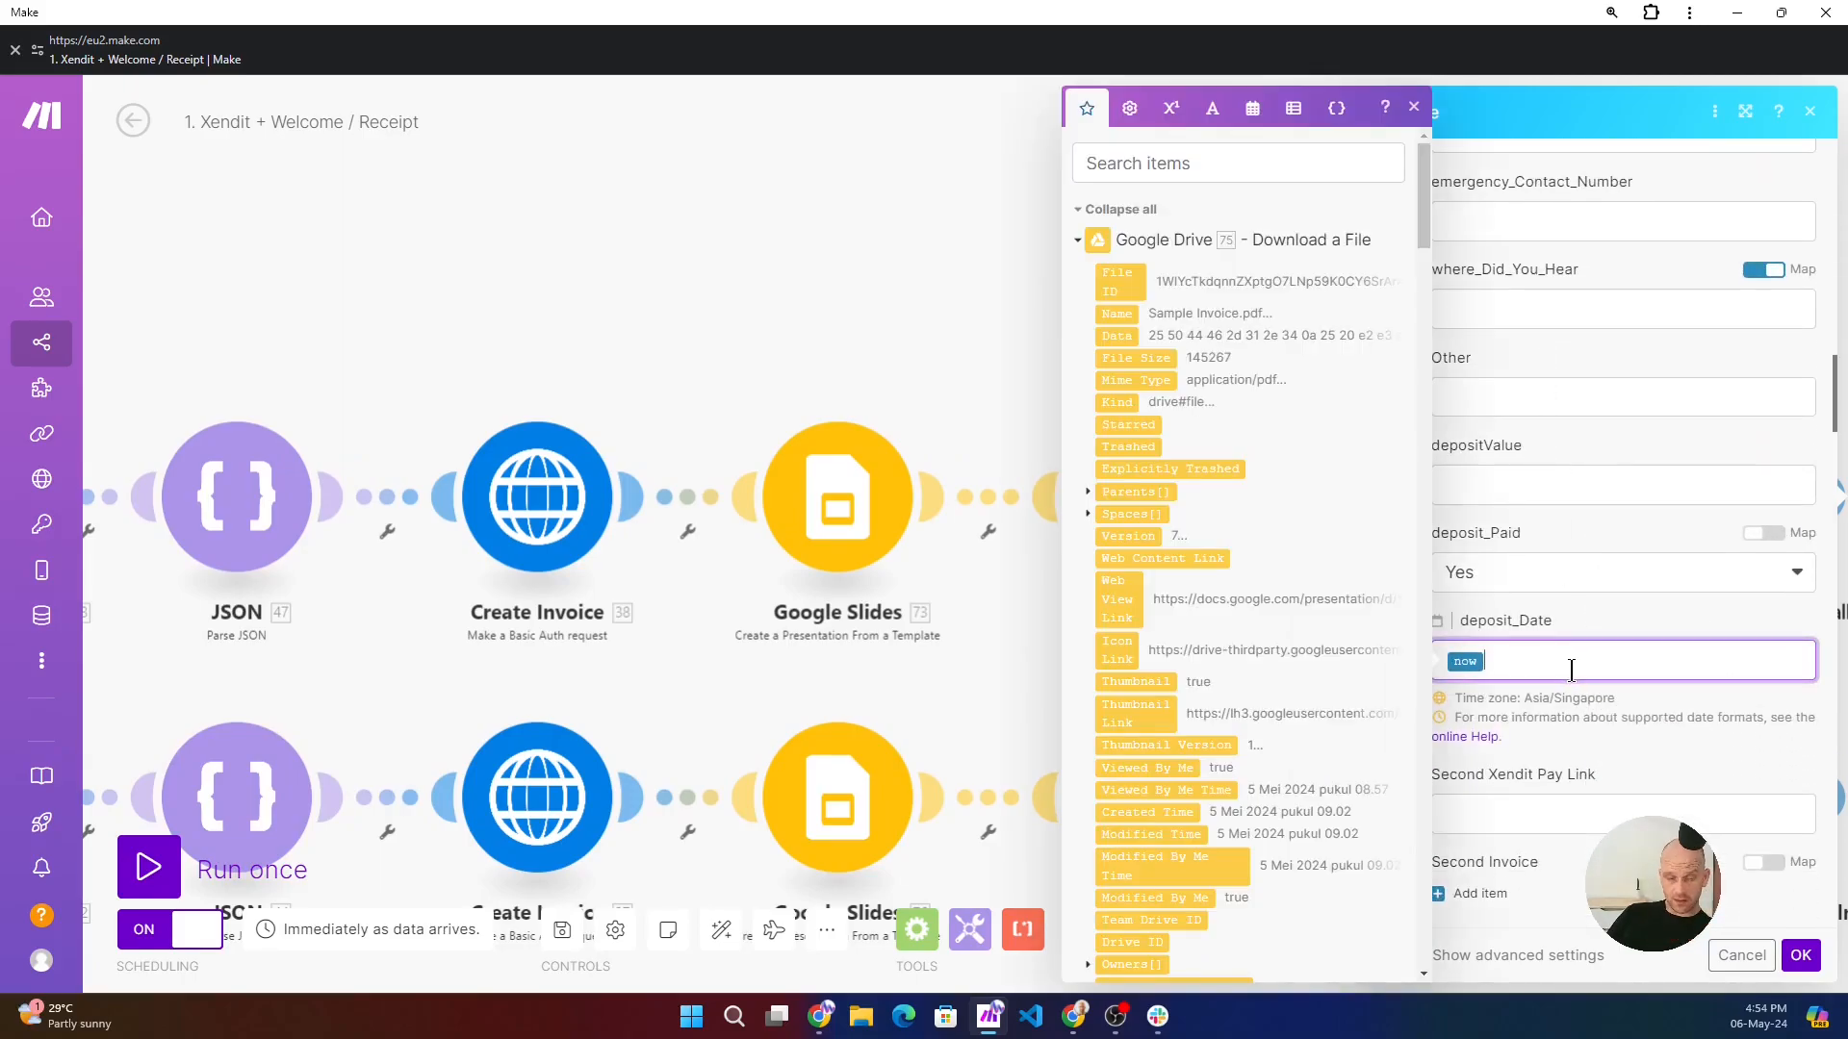
# - Inspect the Combined Xendit Pay Link mapping and the Combined Invoice file URL and file name mappings in the Airtable module
pyautogui.scroll(-2, 1640, 698)
pyautogui.click(1633, 690)
pyautogui.scroll(-4, 1634, 691)
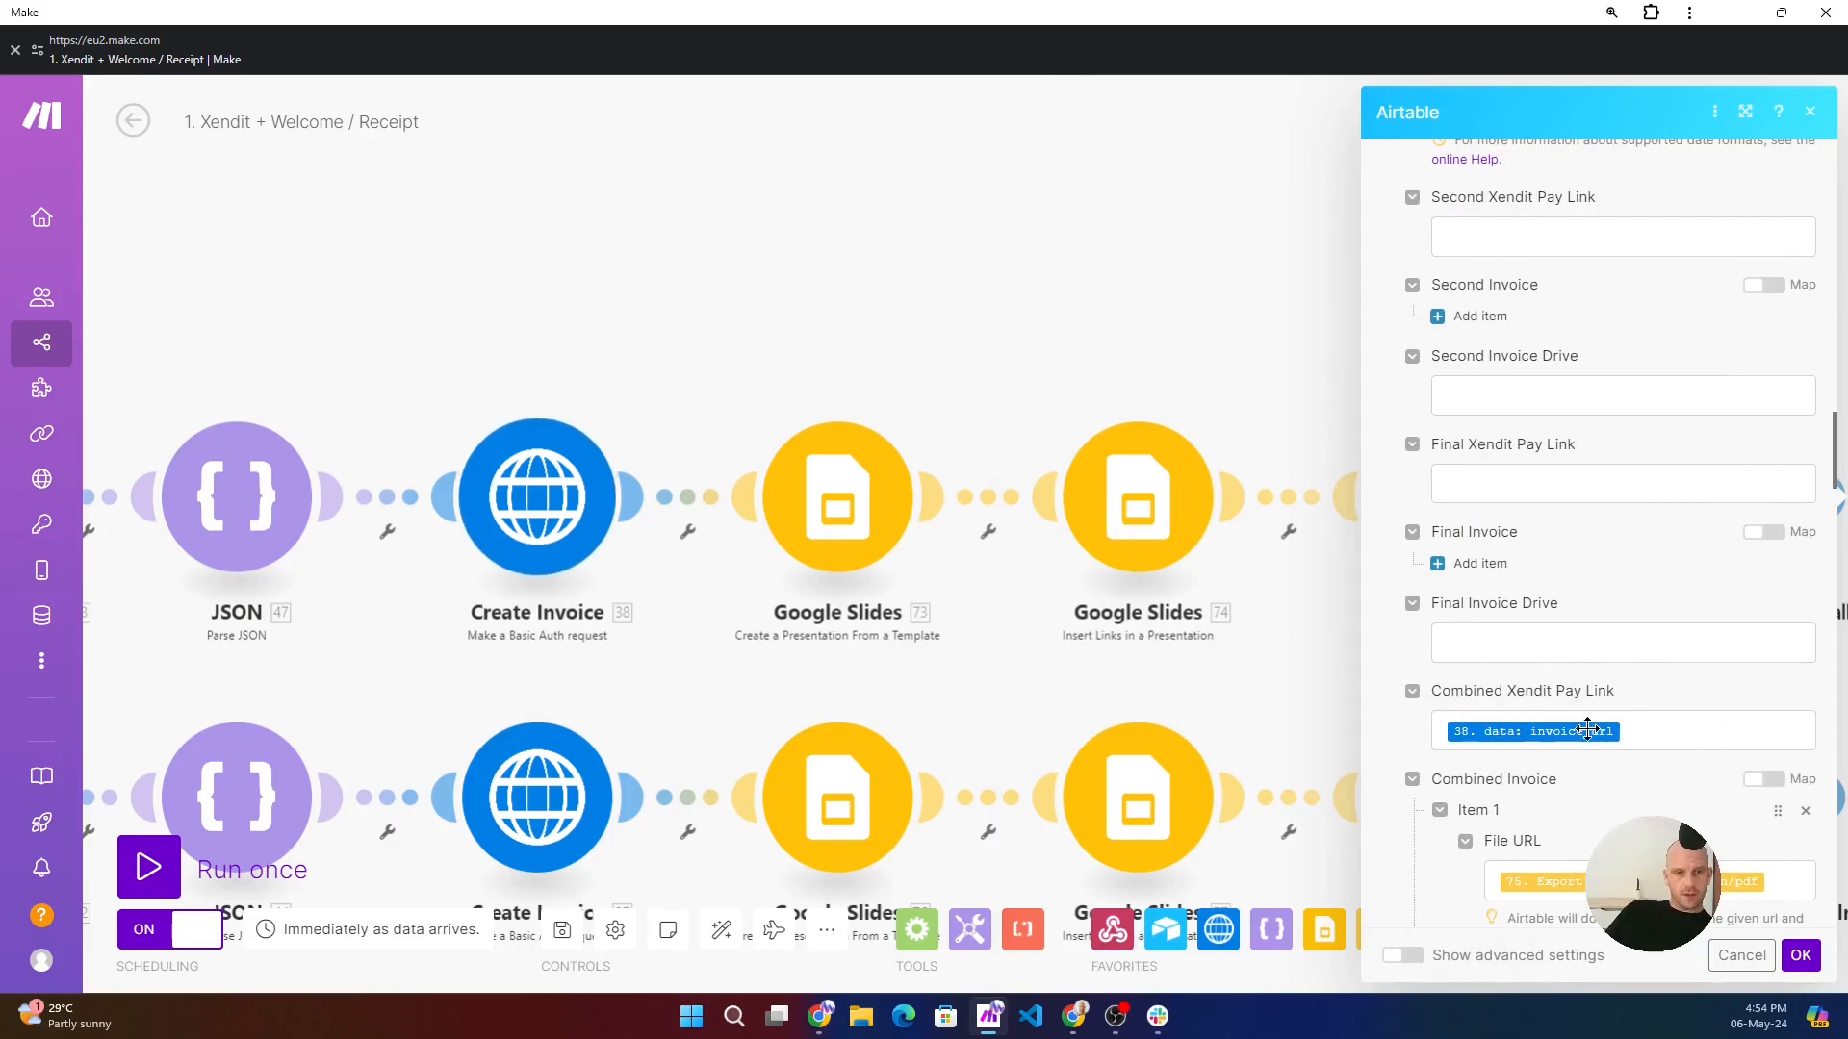
pyautogui.click(1660, 731)
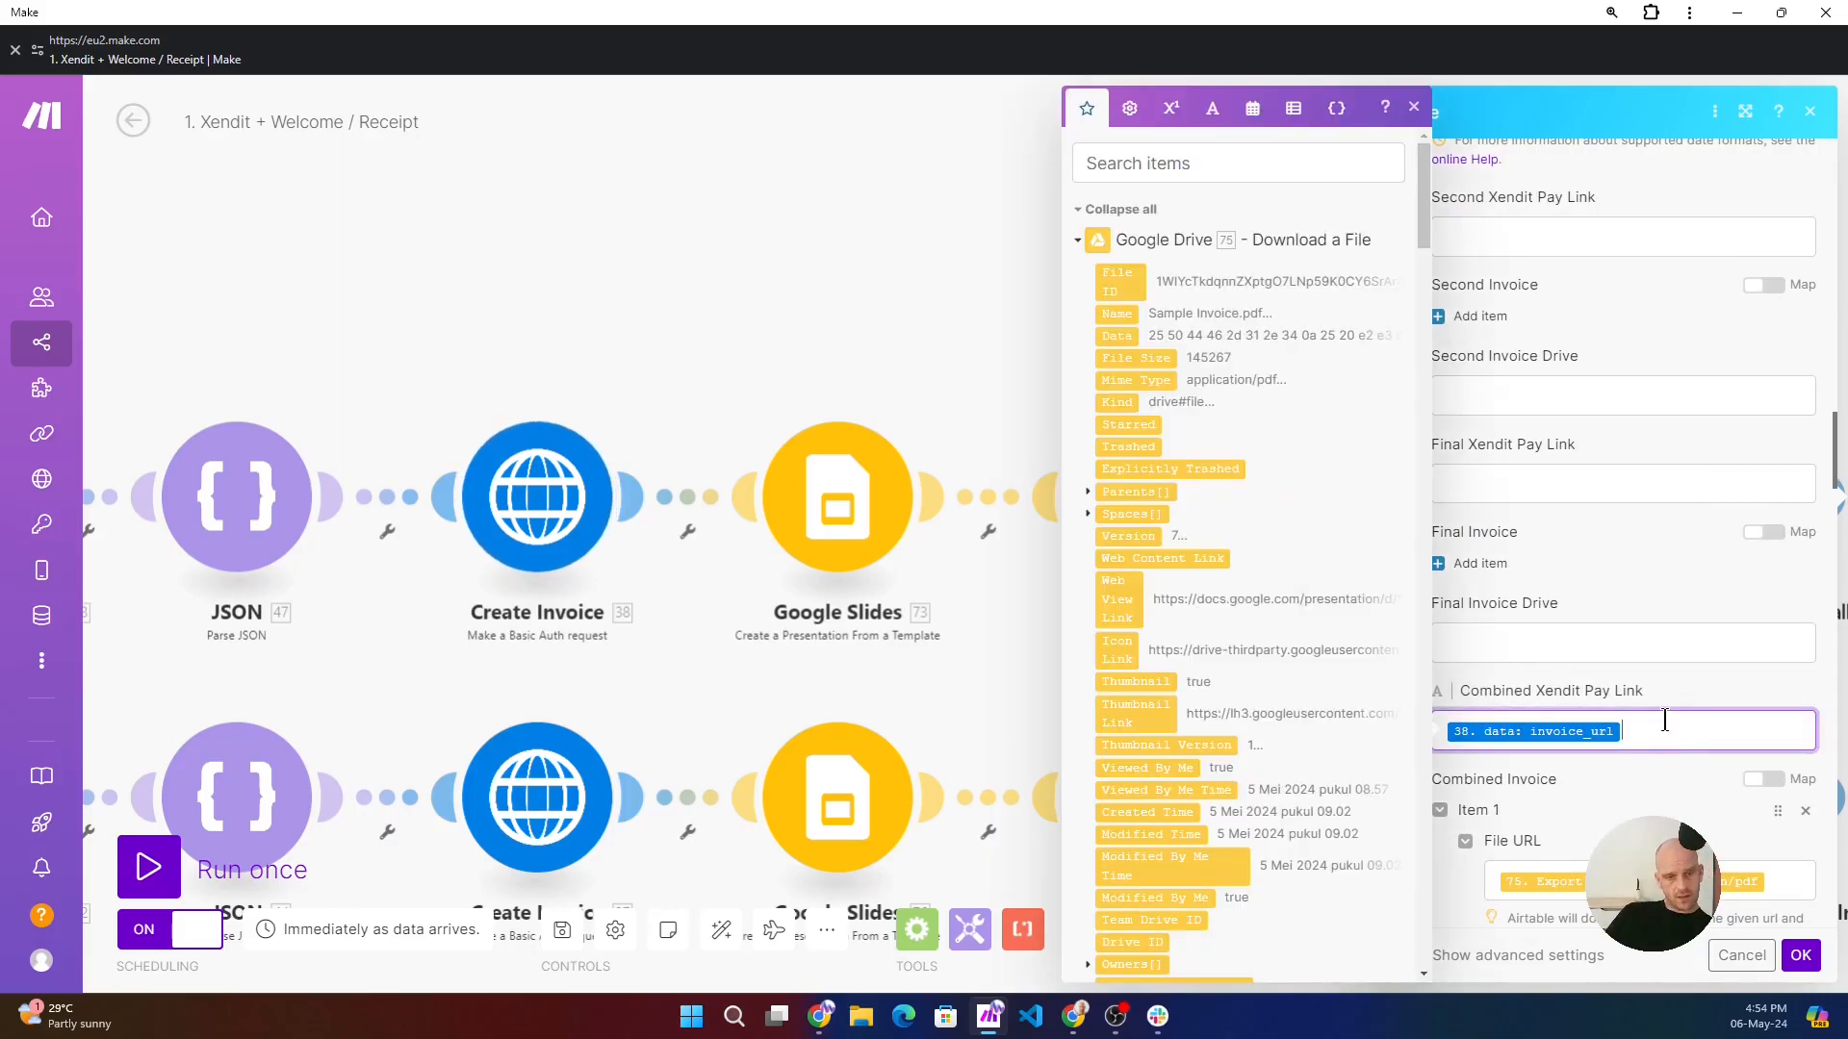
pyautogui.scroll(-2, 1672, 693)
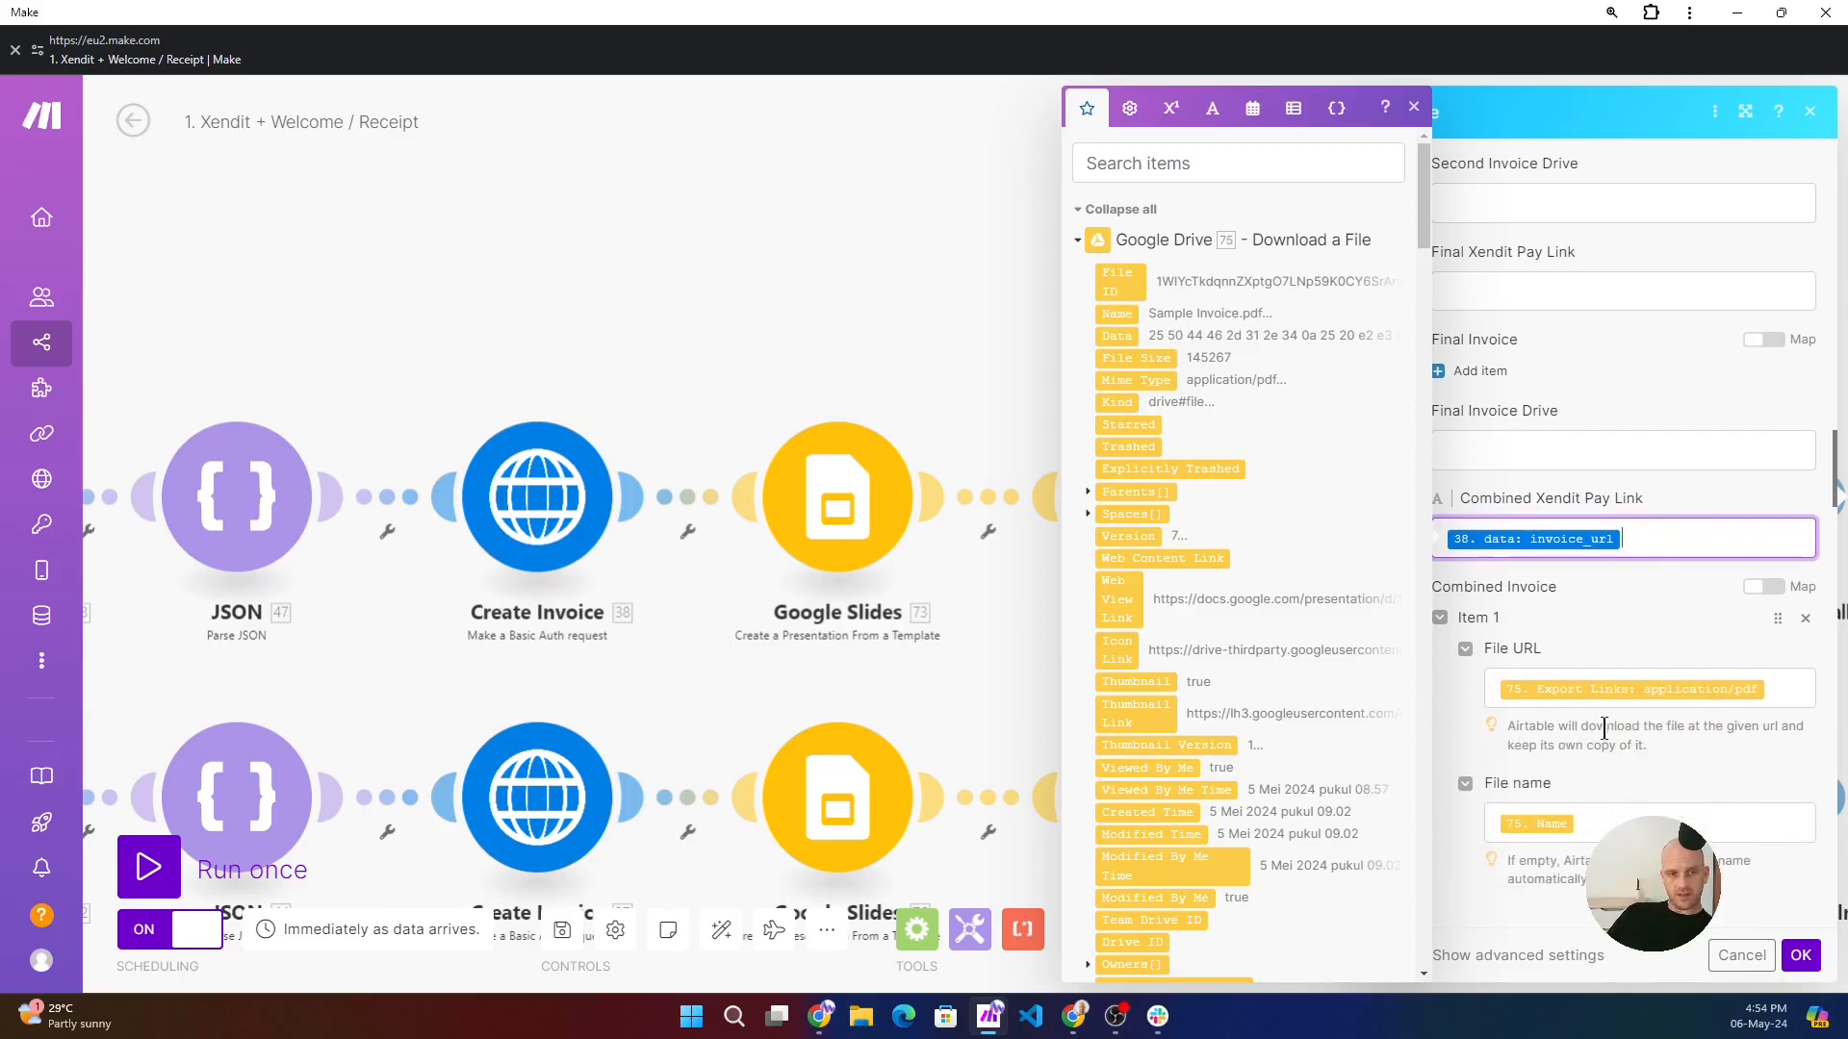
pyautogui.click(1787, 684)
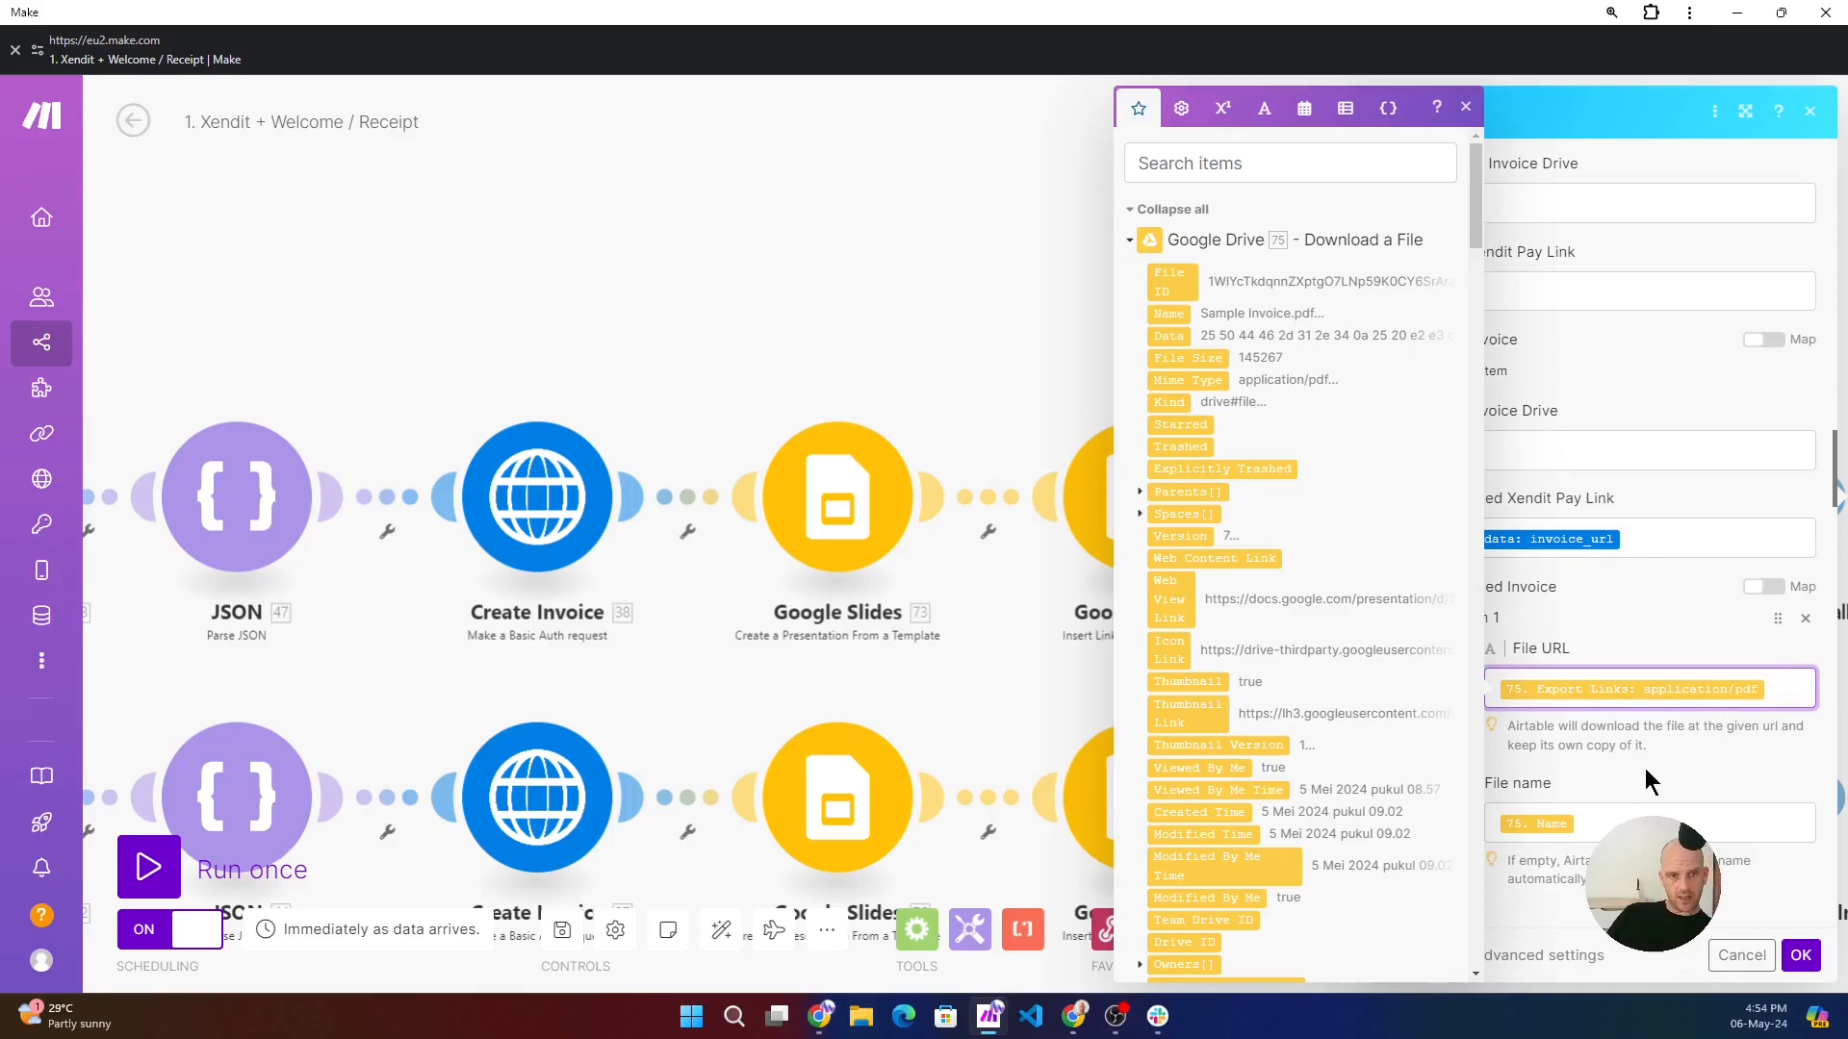
# - Switch to Airtable, open the Attendees table's data, and examine the Combined Xendit Pay Link and Combined Invoice columns
pyautogui.click(819, 1016)
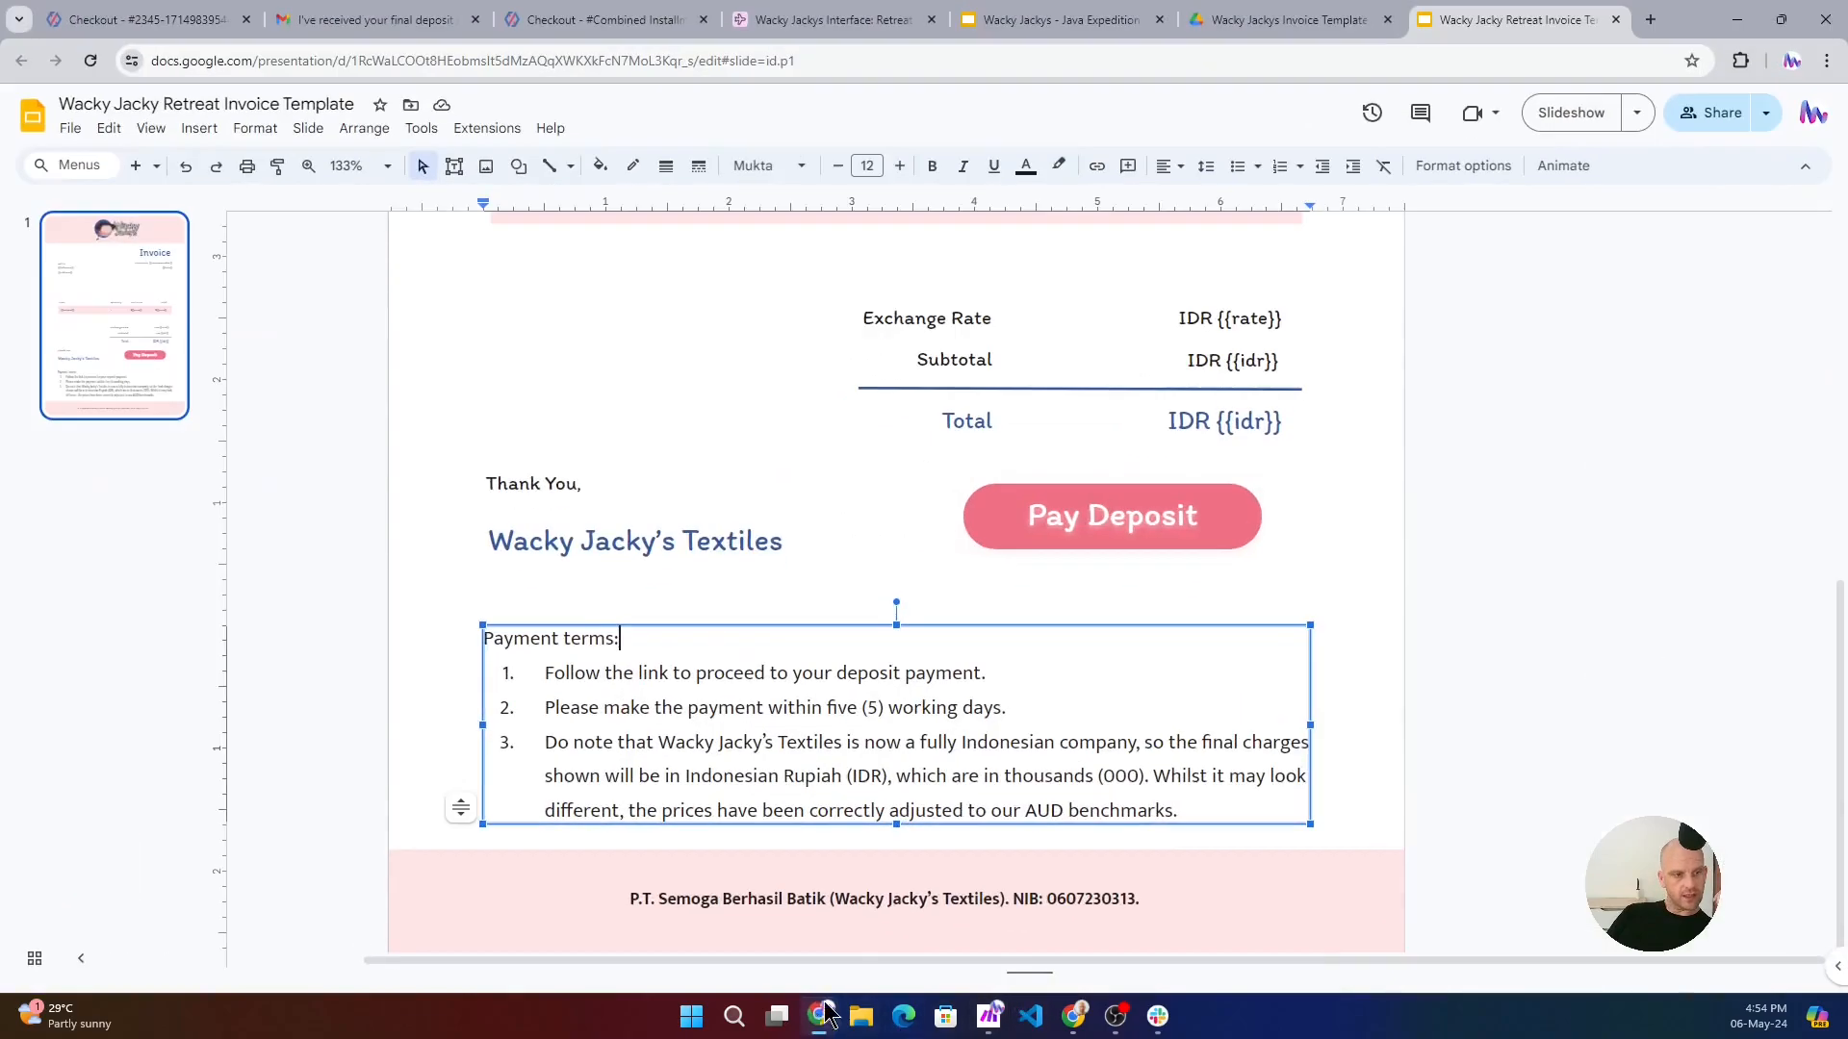
pyautogui.click(784, 21)
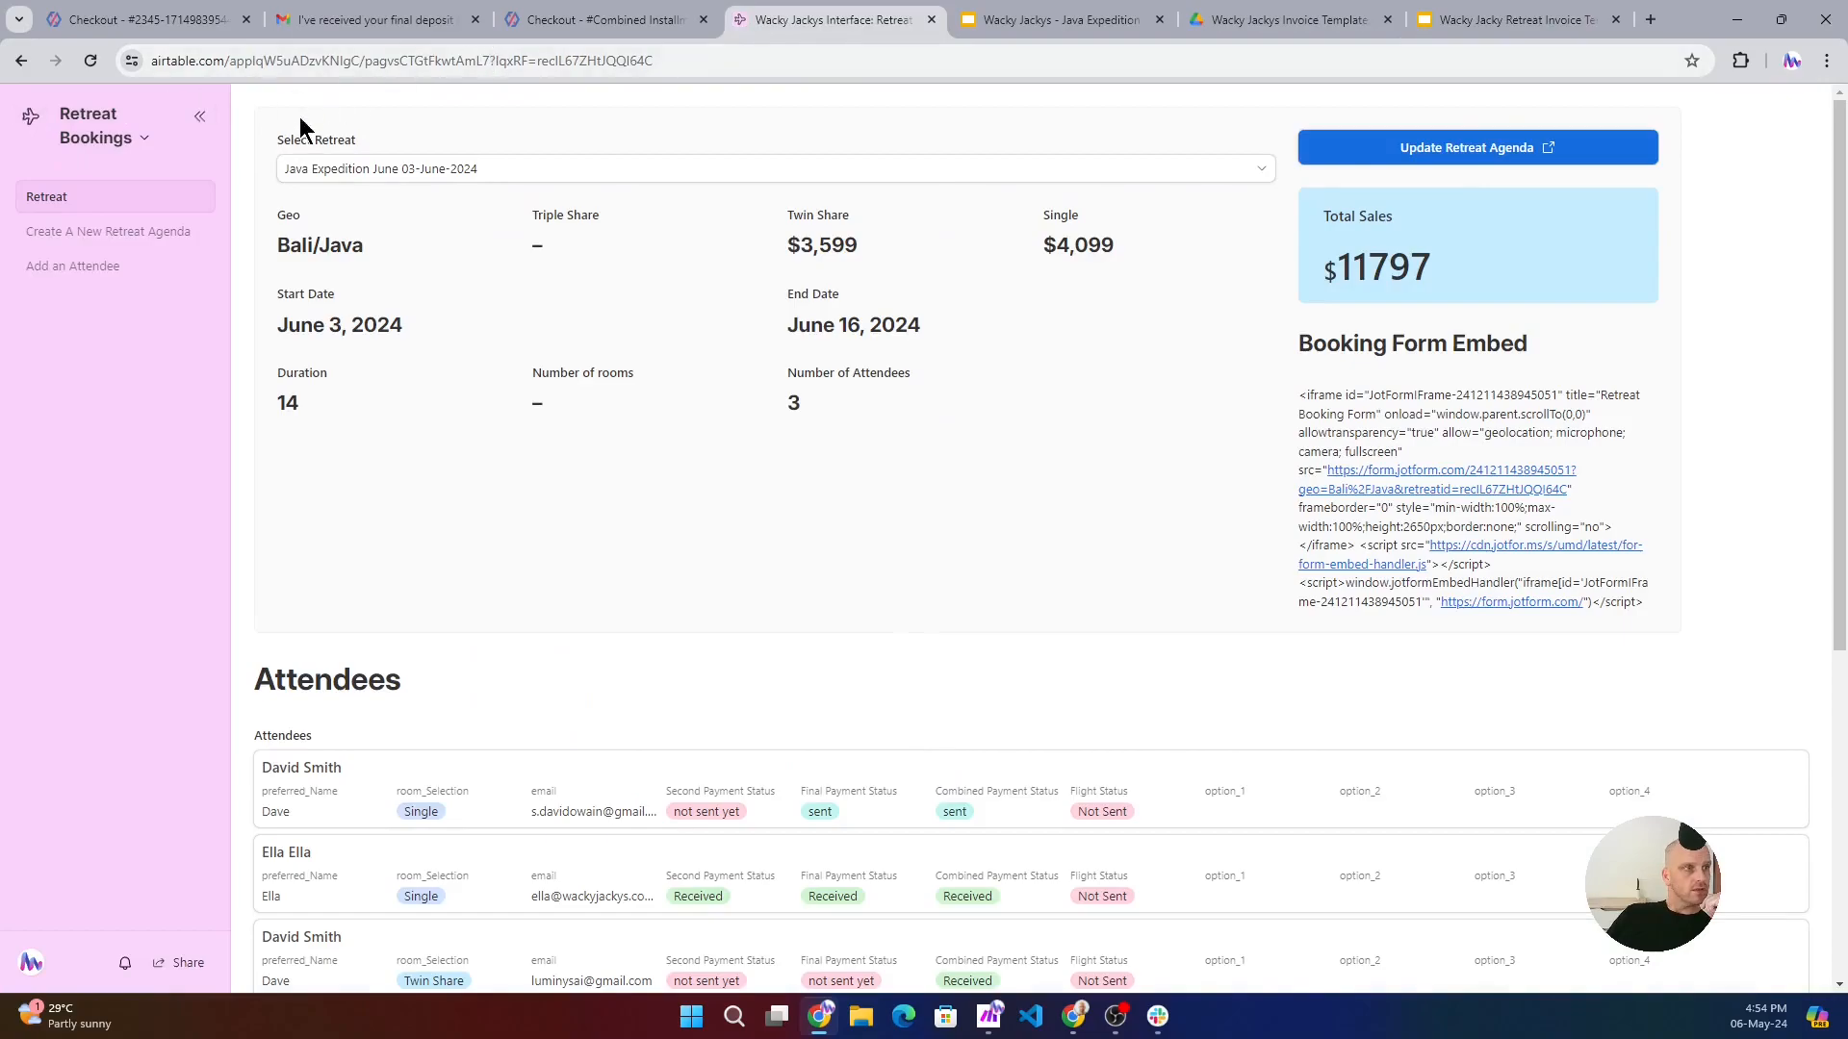
pyautogui.click(125, 128)
pyautogui.click(121, 219)
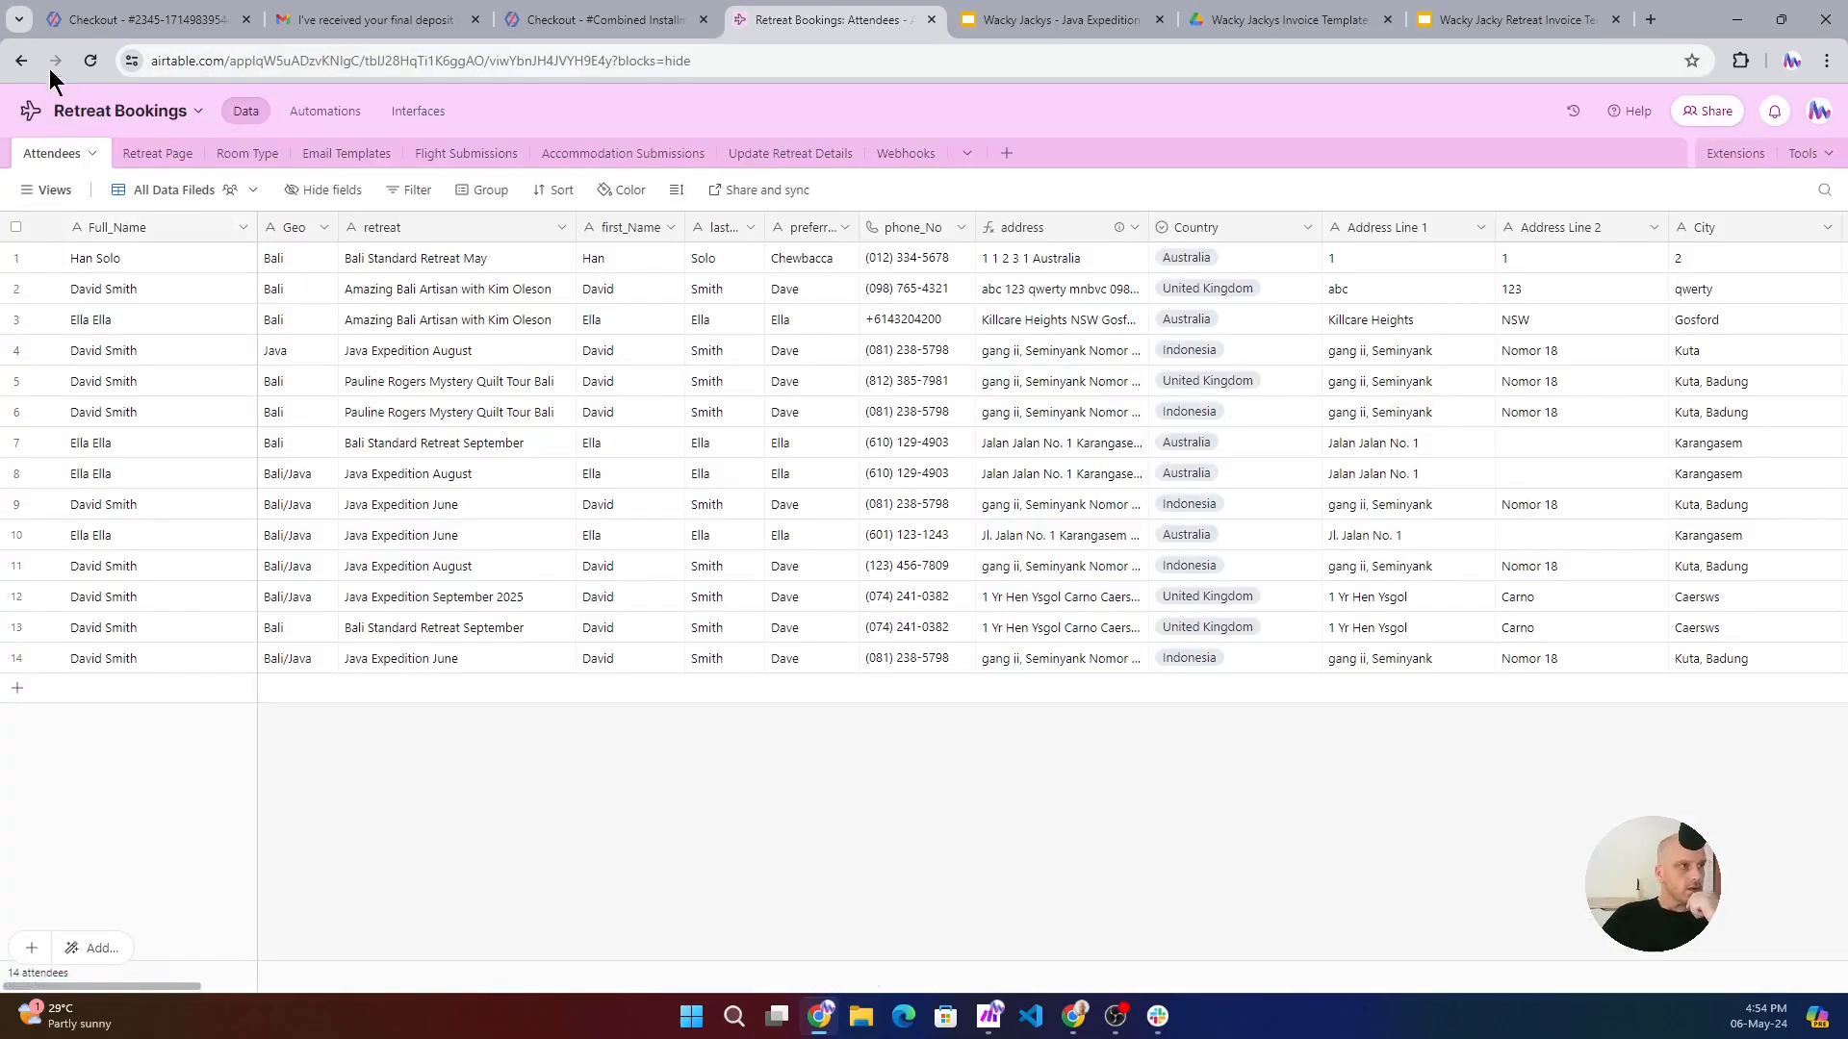
pyautogui.click(165, 978)
pyautogui.moveTo(169, 986); pyautogui.dragTo(776, 945)
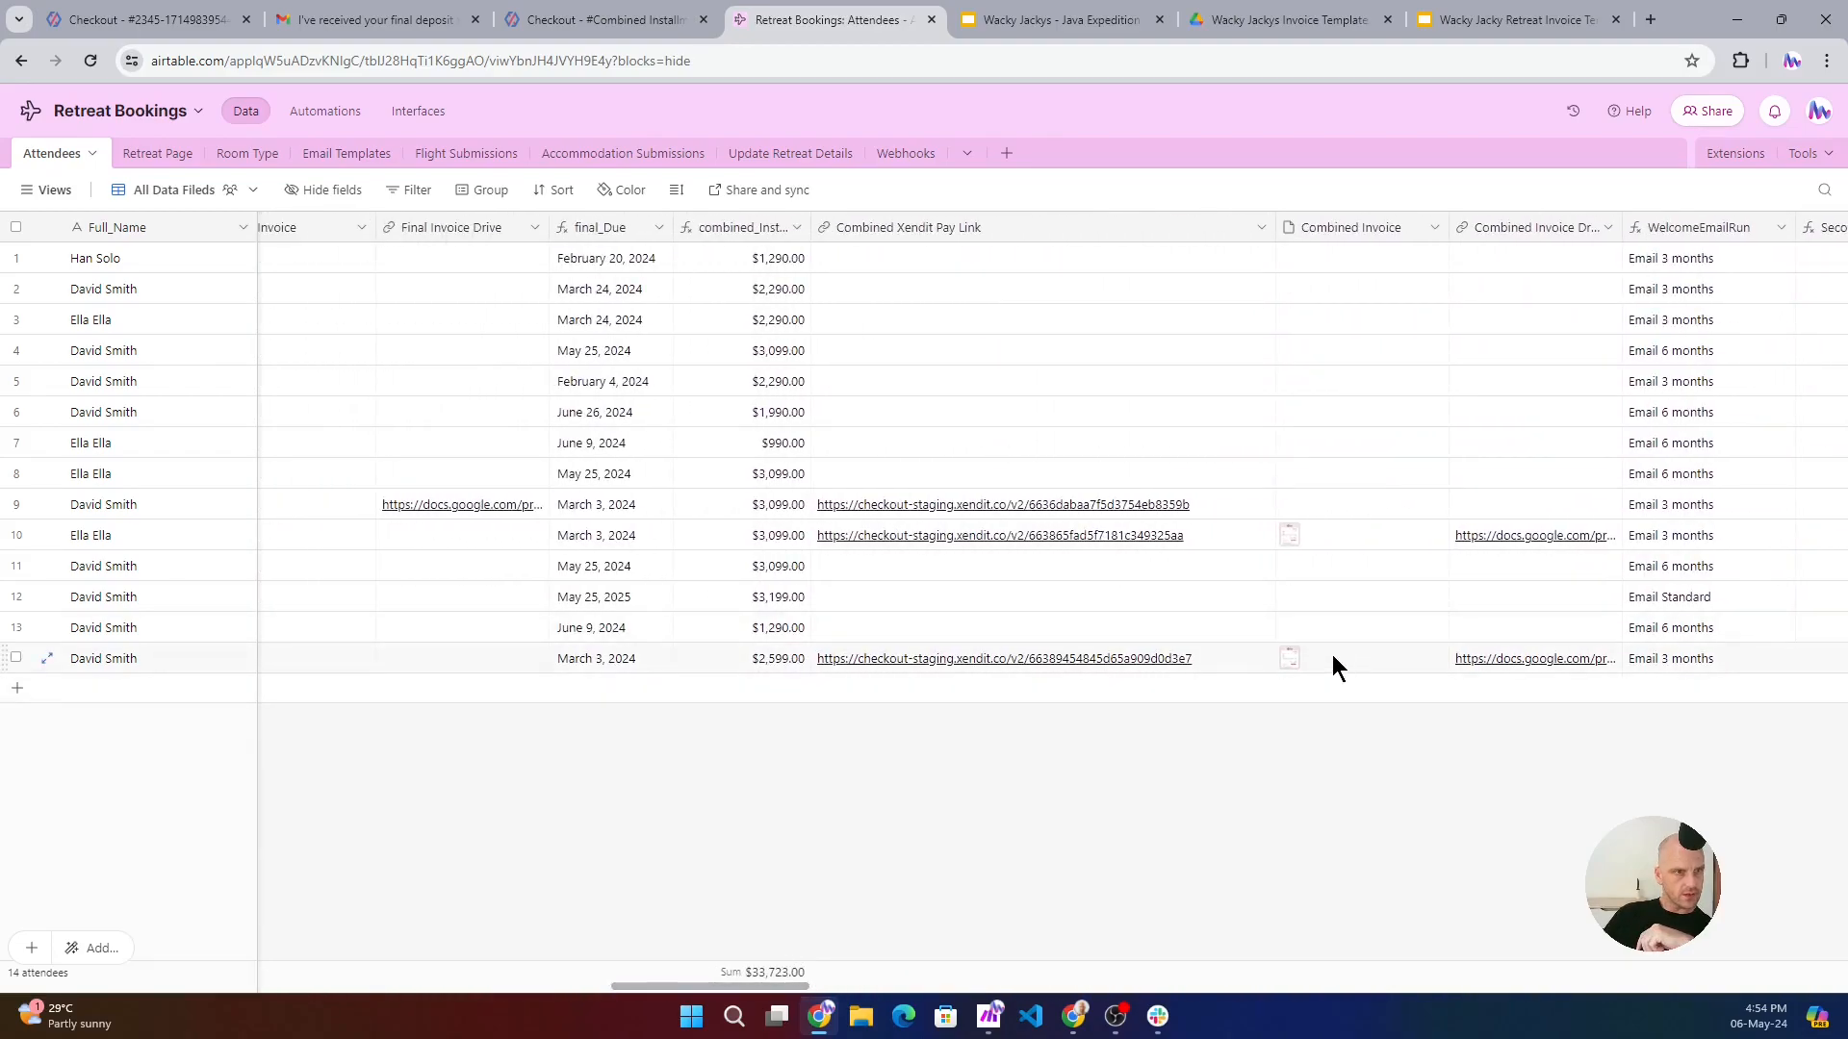
# - Open the Combined Invoice PDF in the last attendee's record and examine its Java Expedition June charge and totals
pyautogui.click(1291, 666)
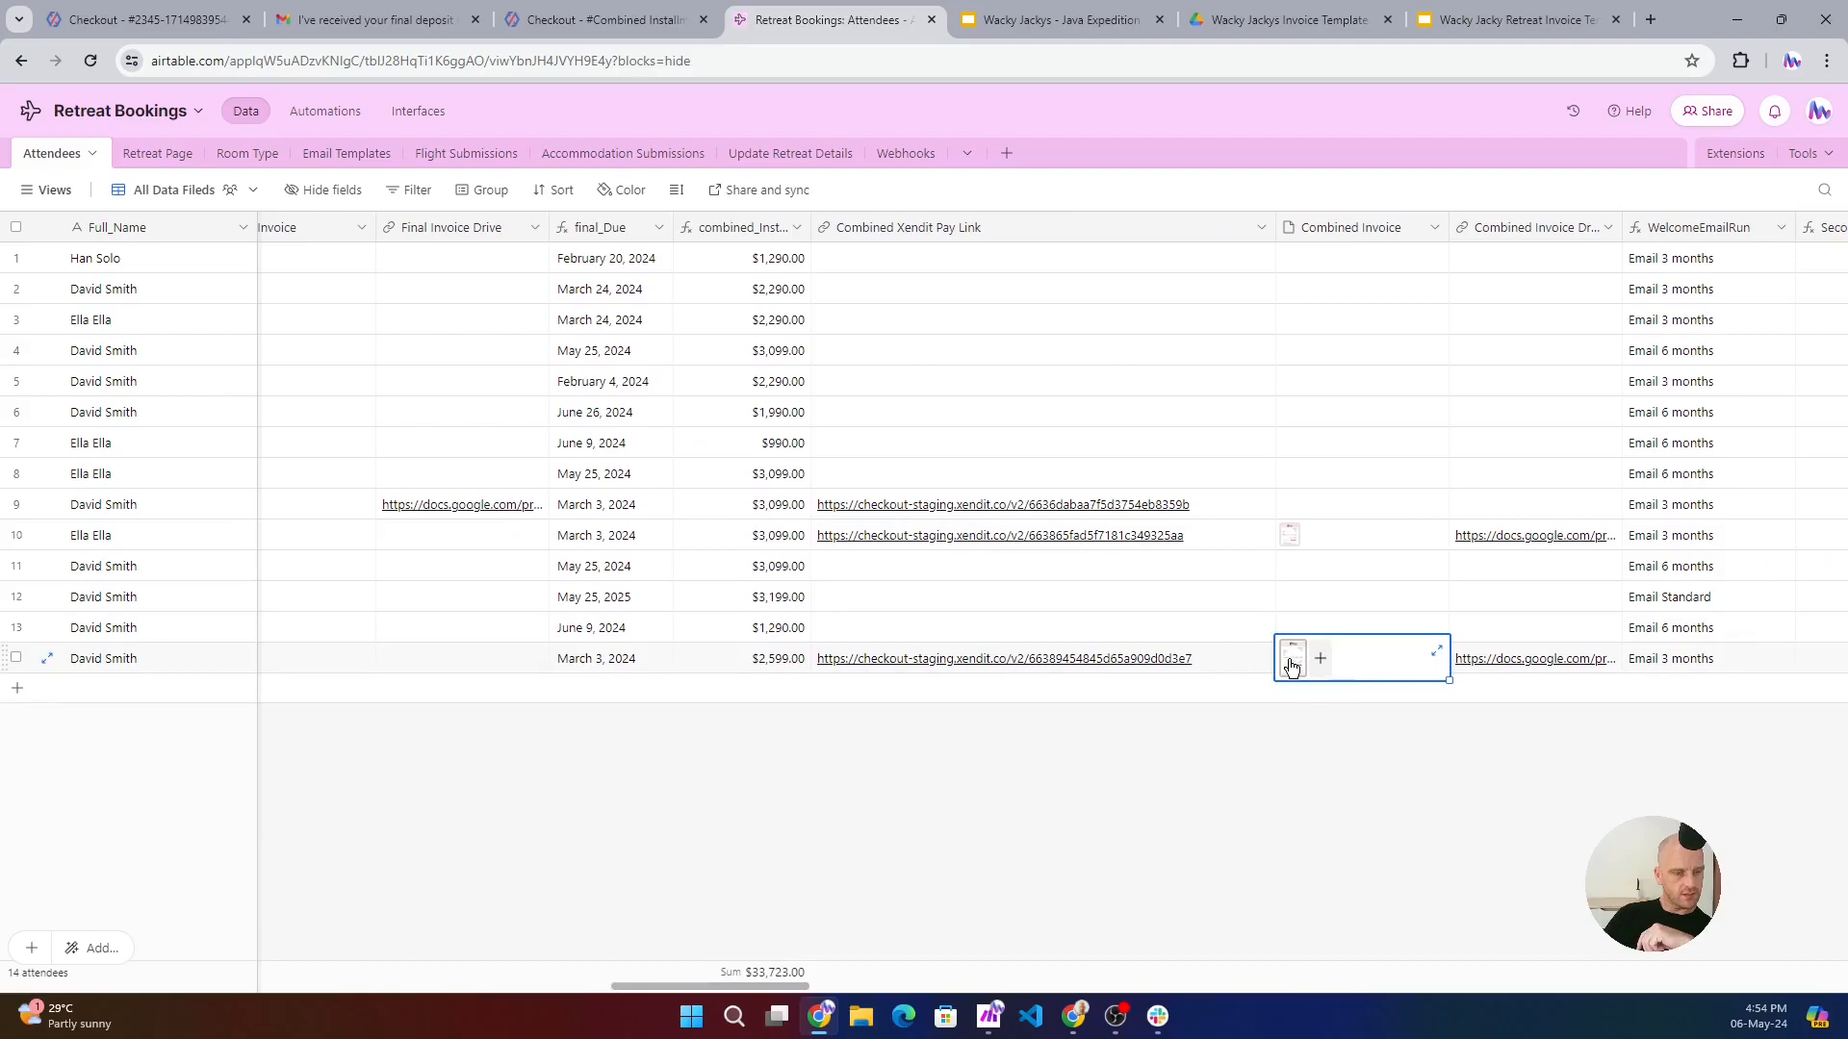
pyautogui.click(1292, 666)
pyautogui.scroll(-3, 732, 491)
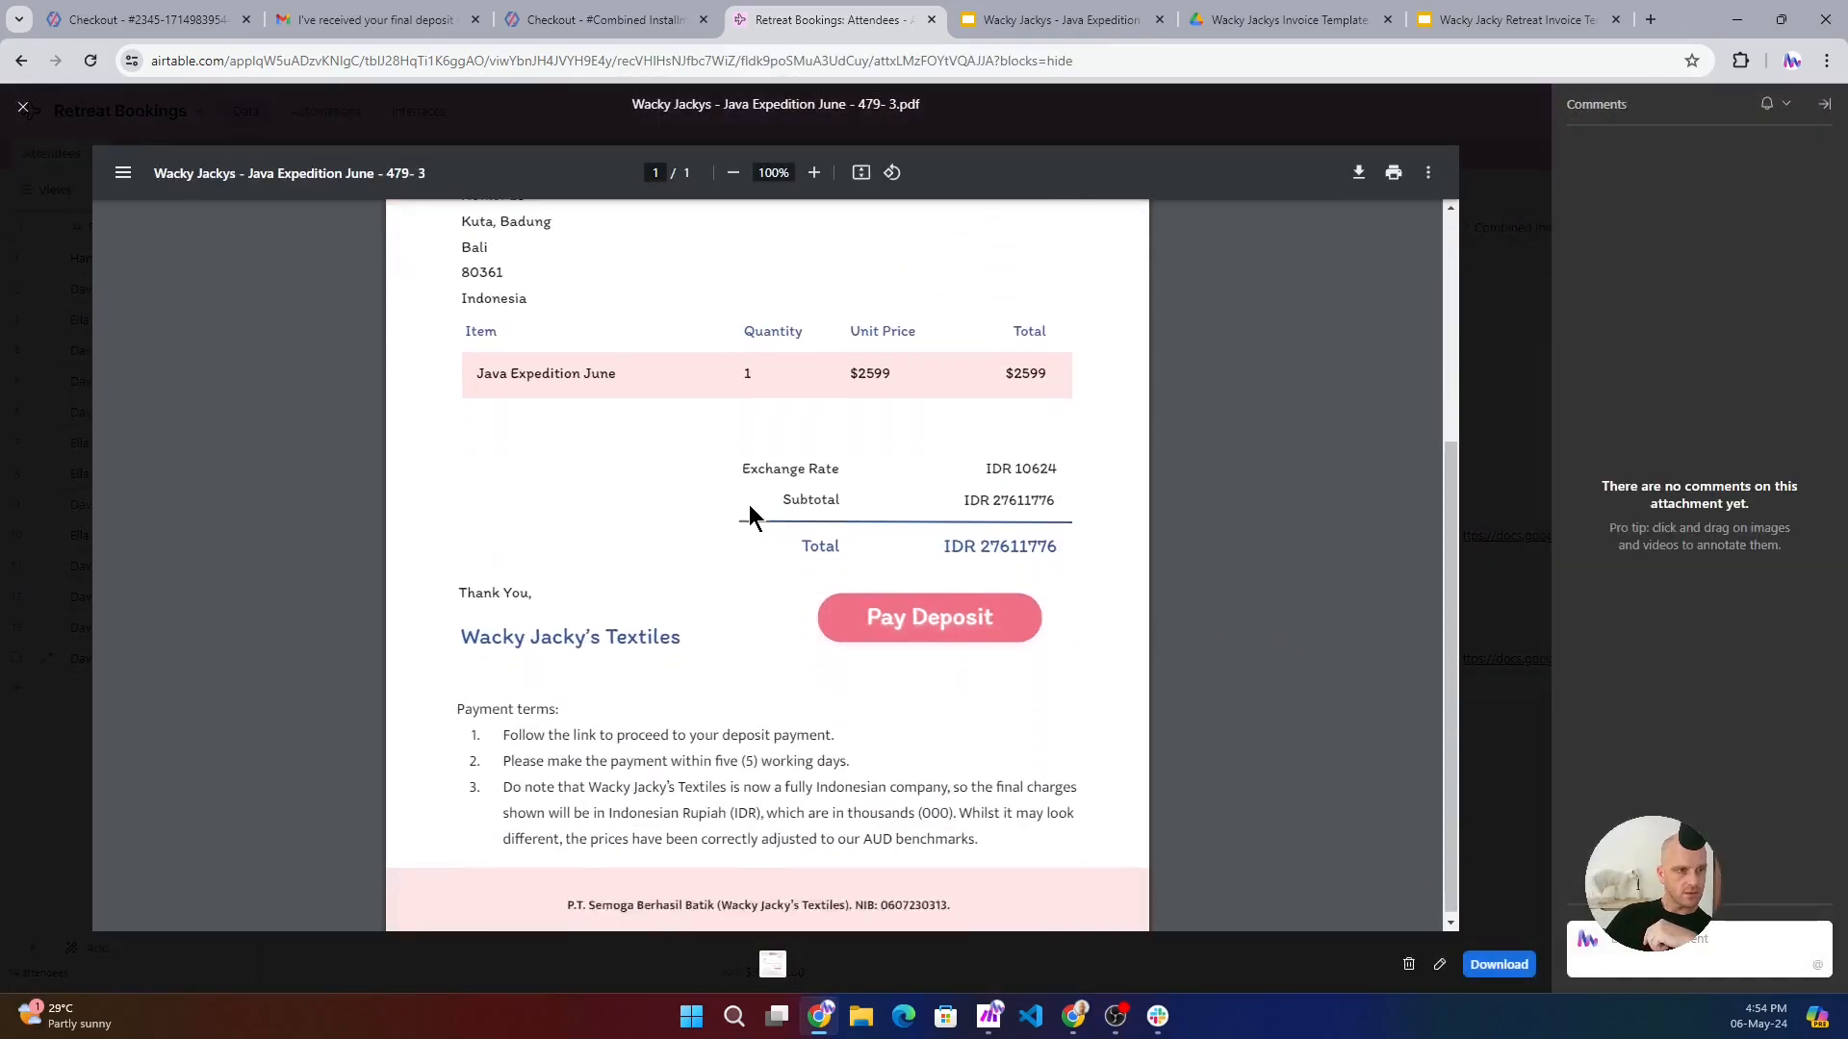
# - Check the invoice's Pay Deposit link in a new tab, then close the checkout page and the invoice preview
pyautogui.rightClick(924, 593)
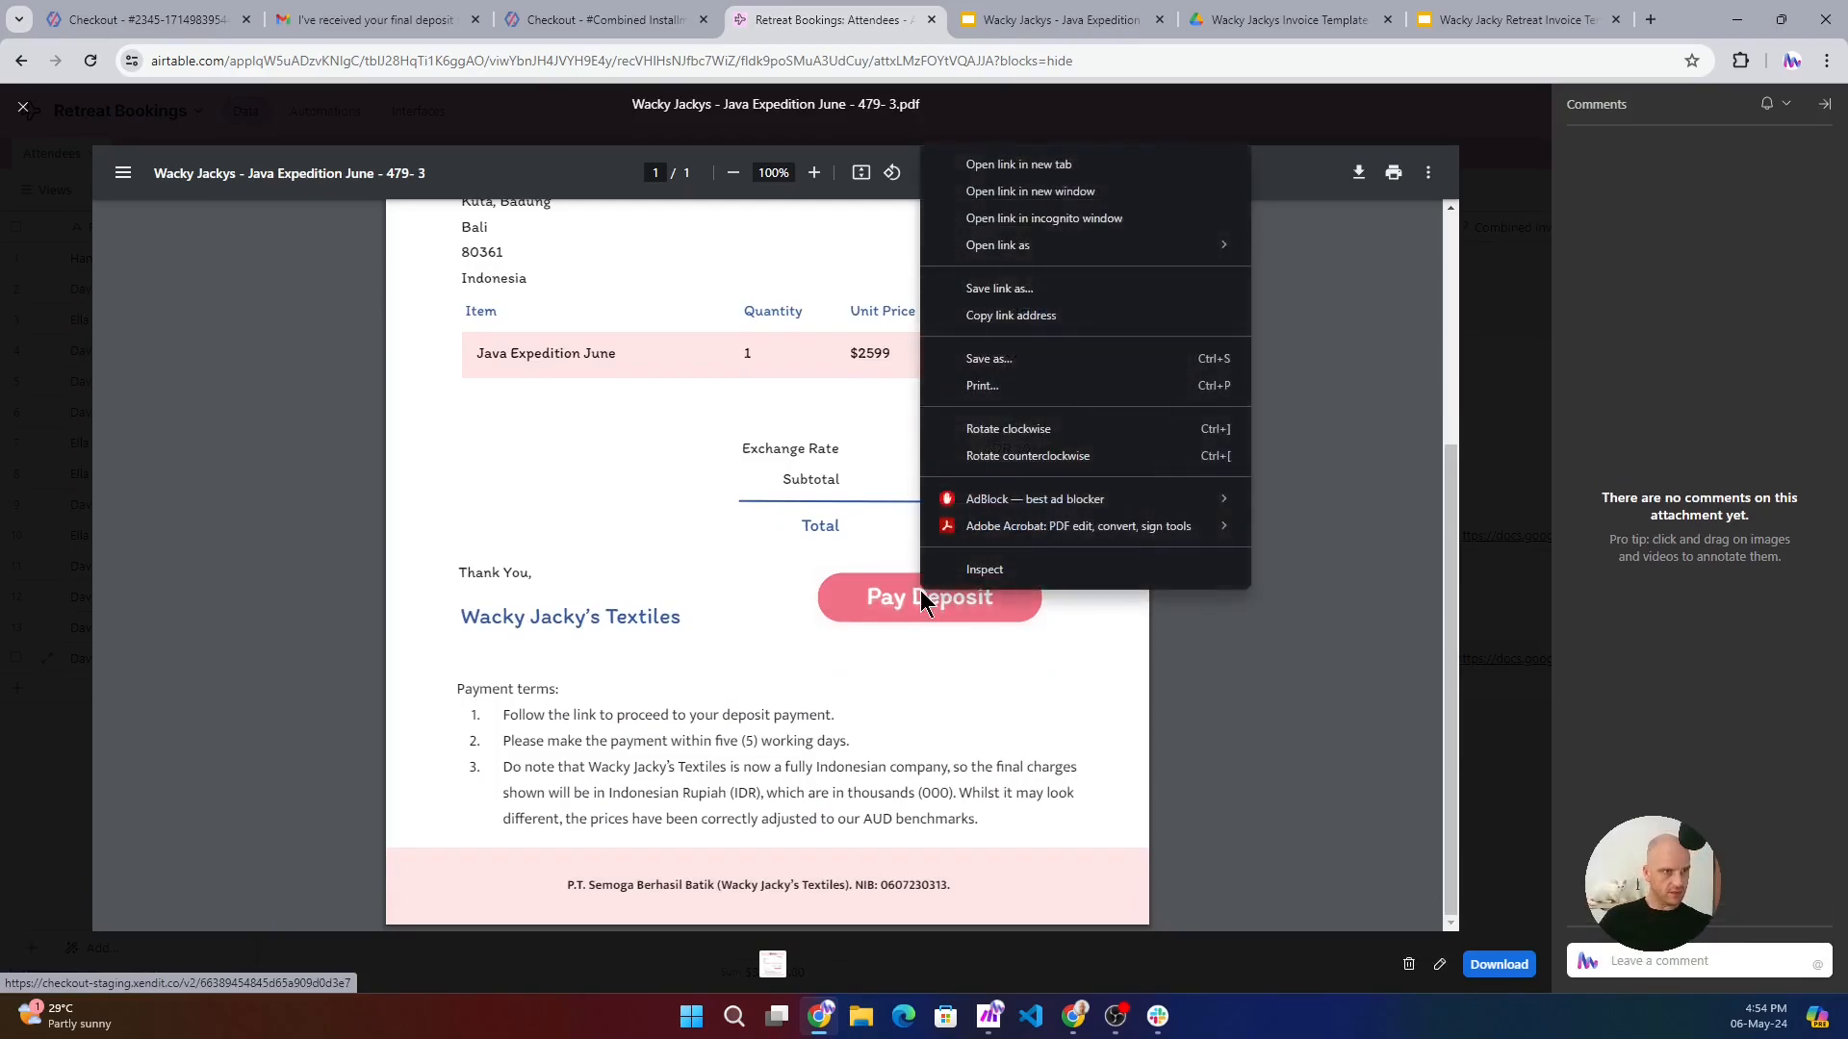
pyautogui.click(1040, 165)
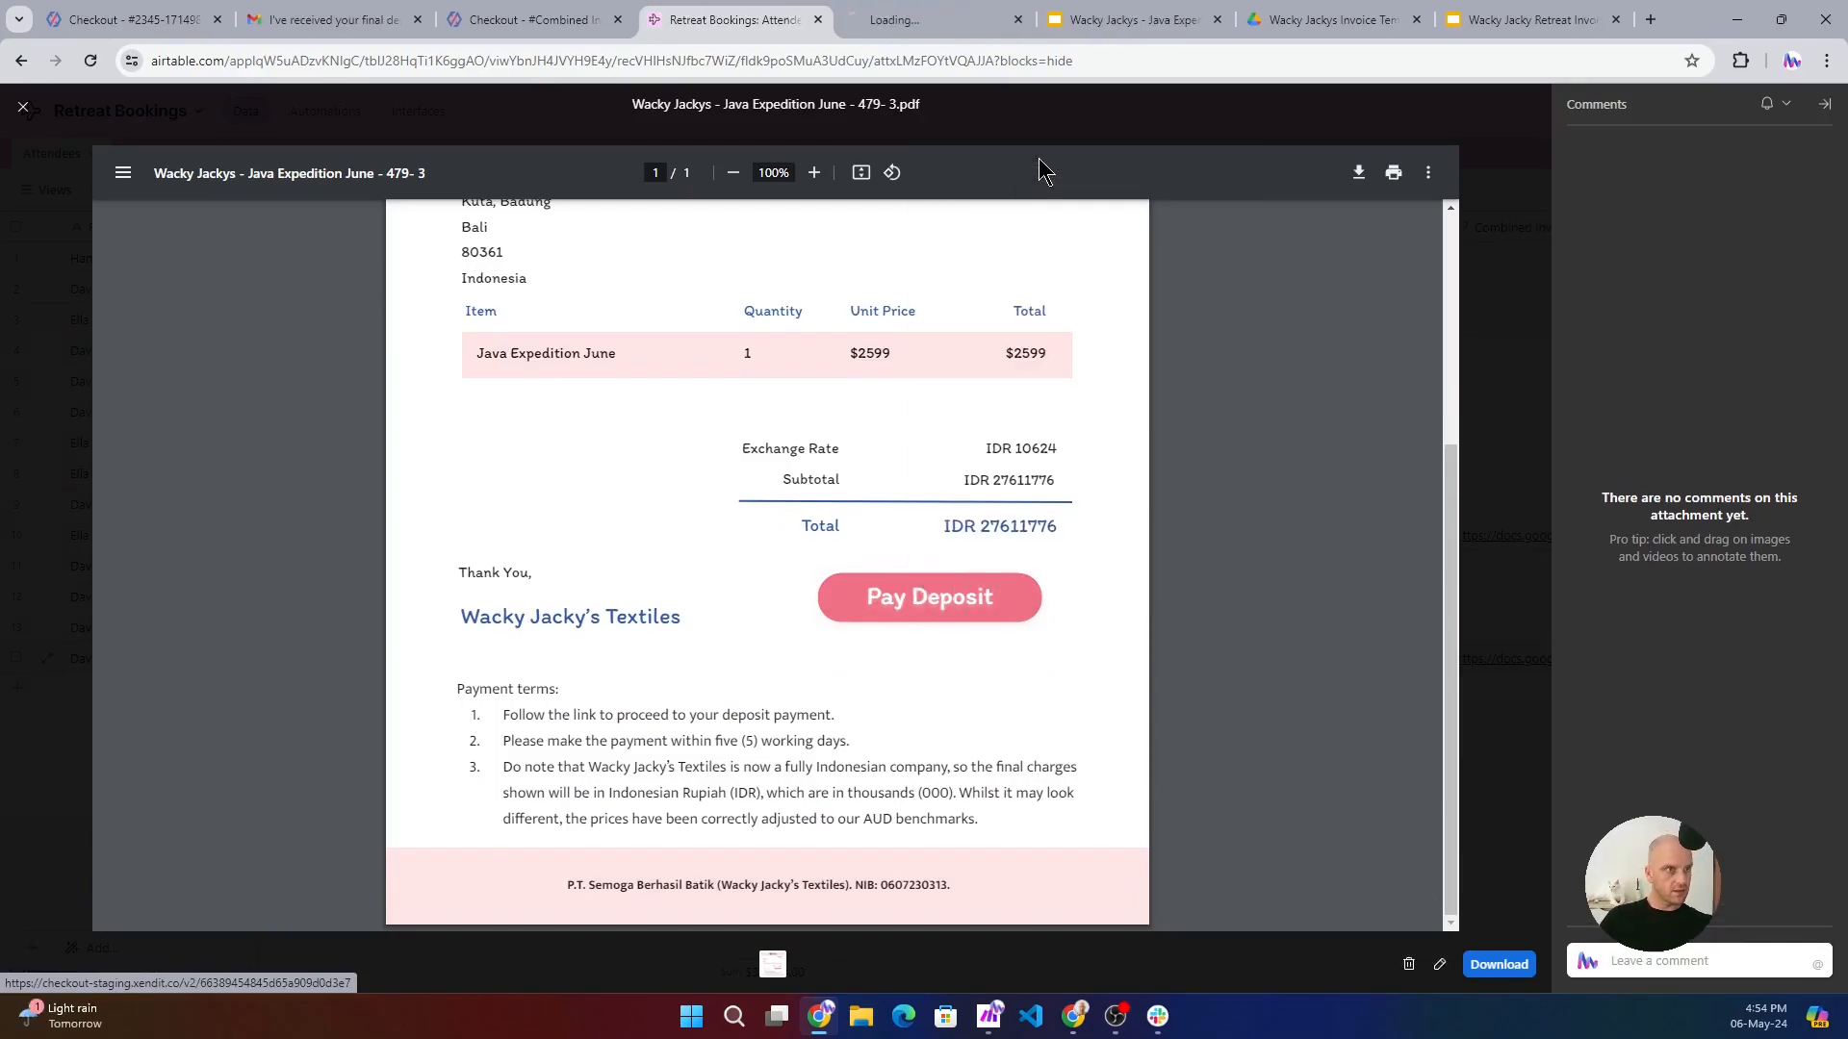
pyautogui.click(913, 19)
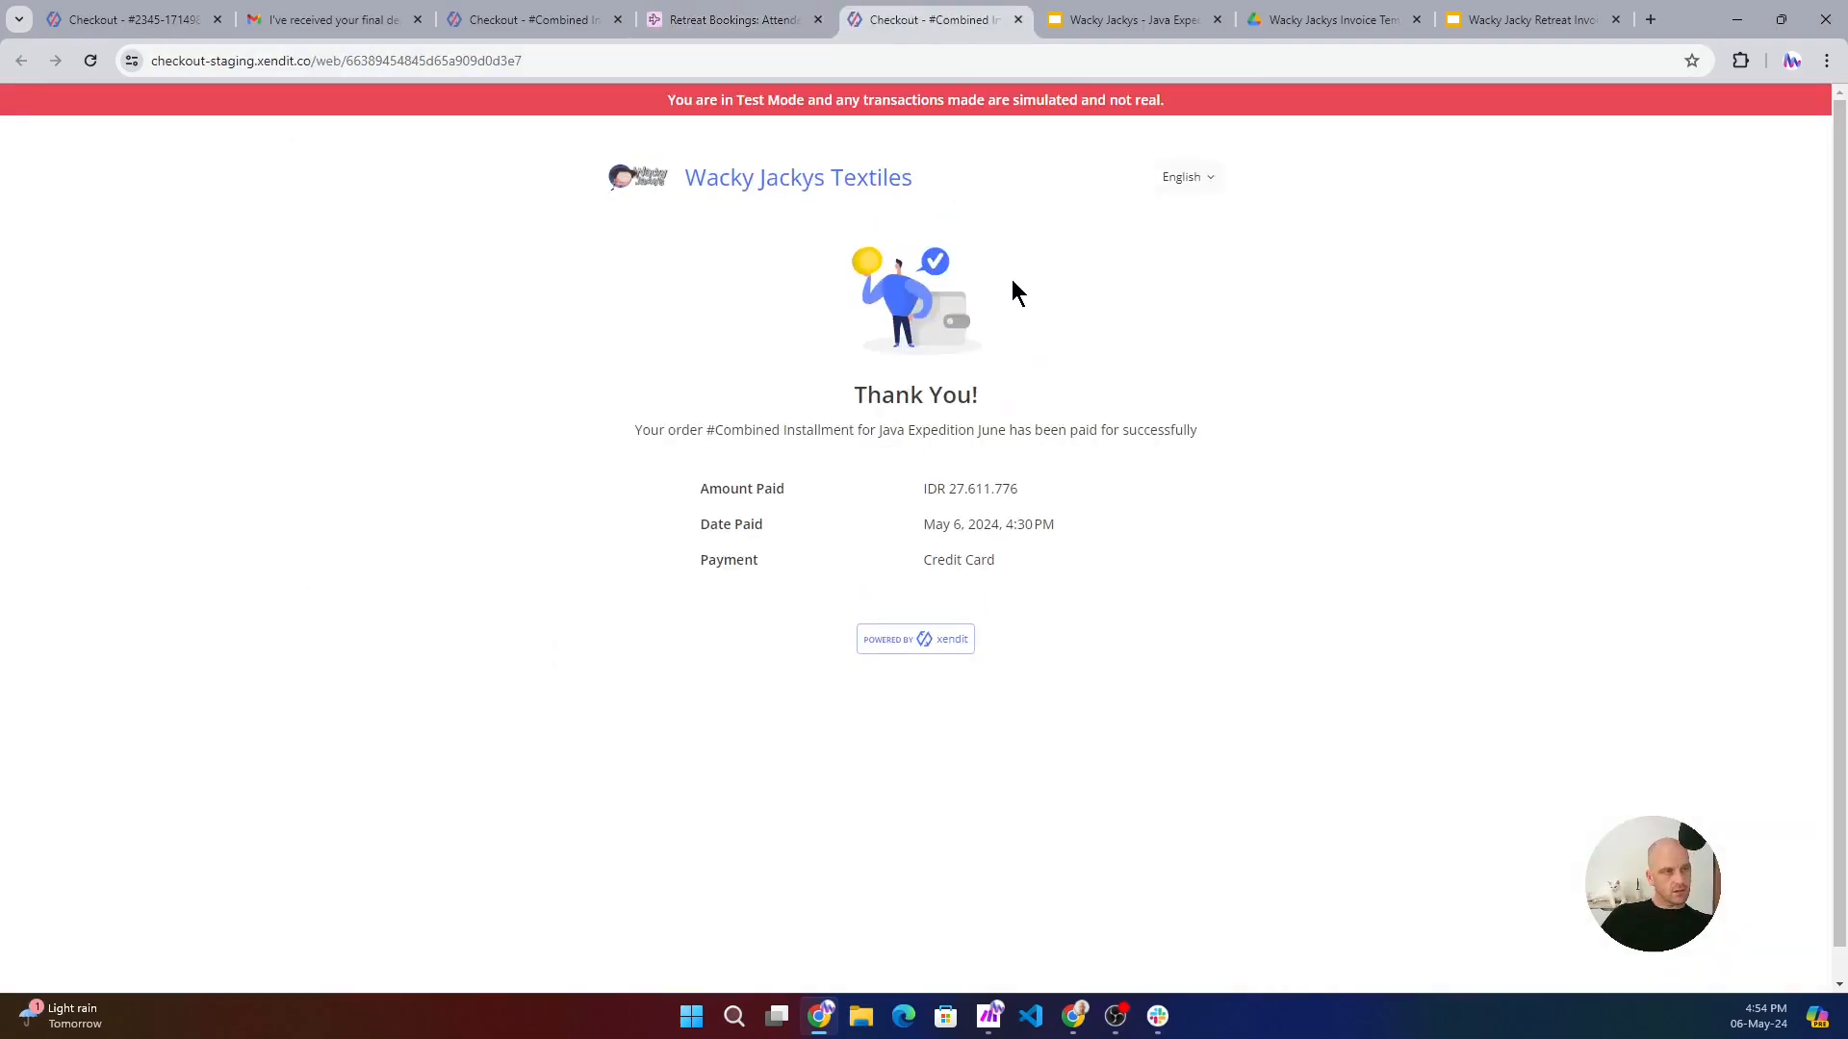
pyautogui.click(1017, 20)
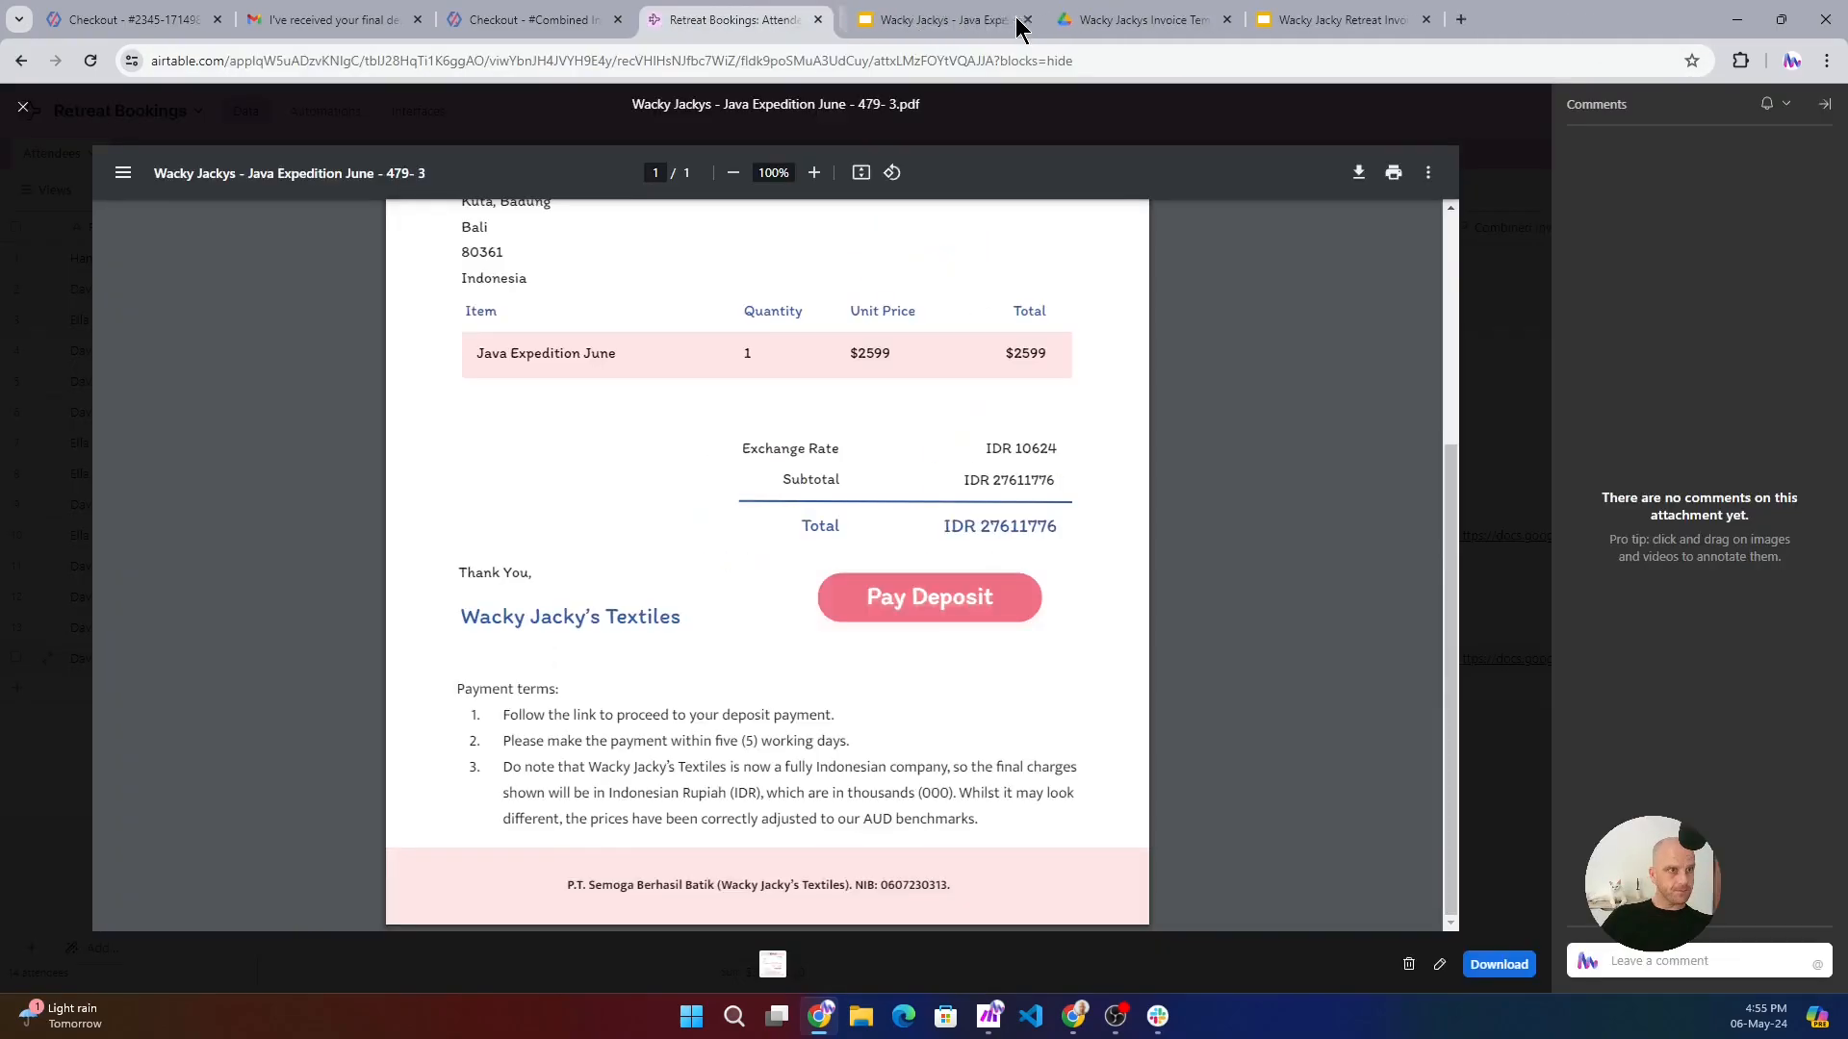
pyautogui.scroll(4, 951, 529)
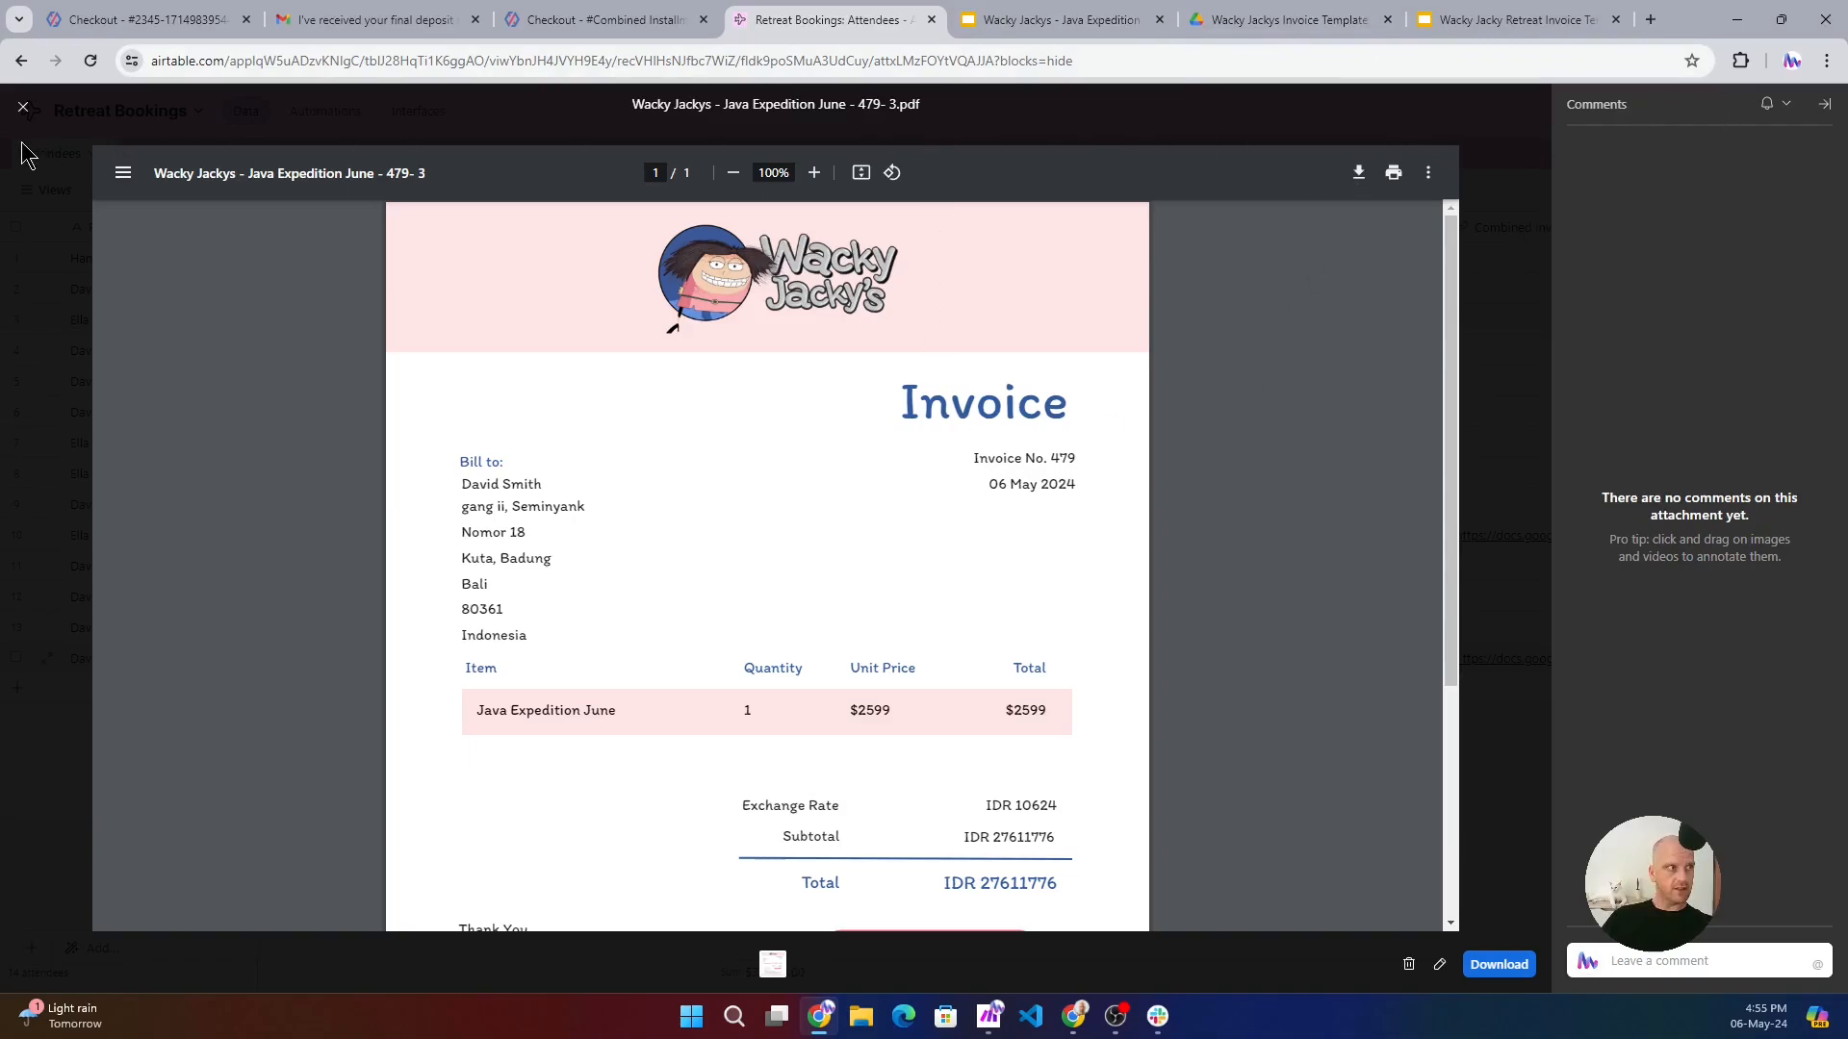
pyautogui.click(21, 108)
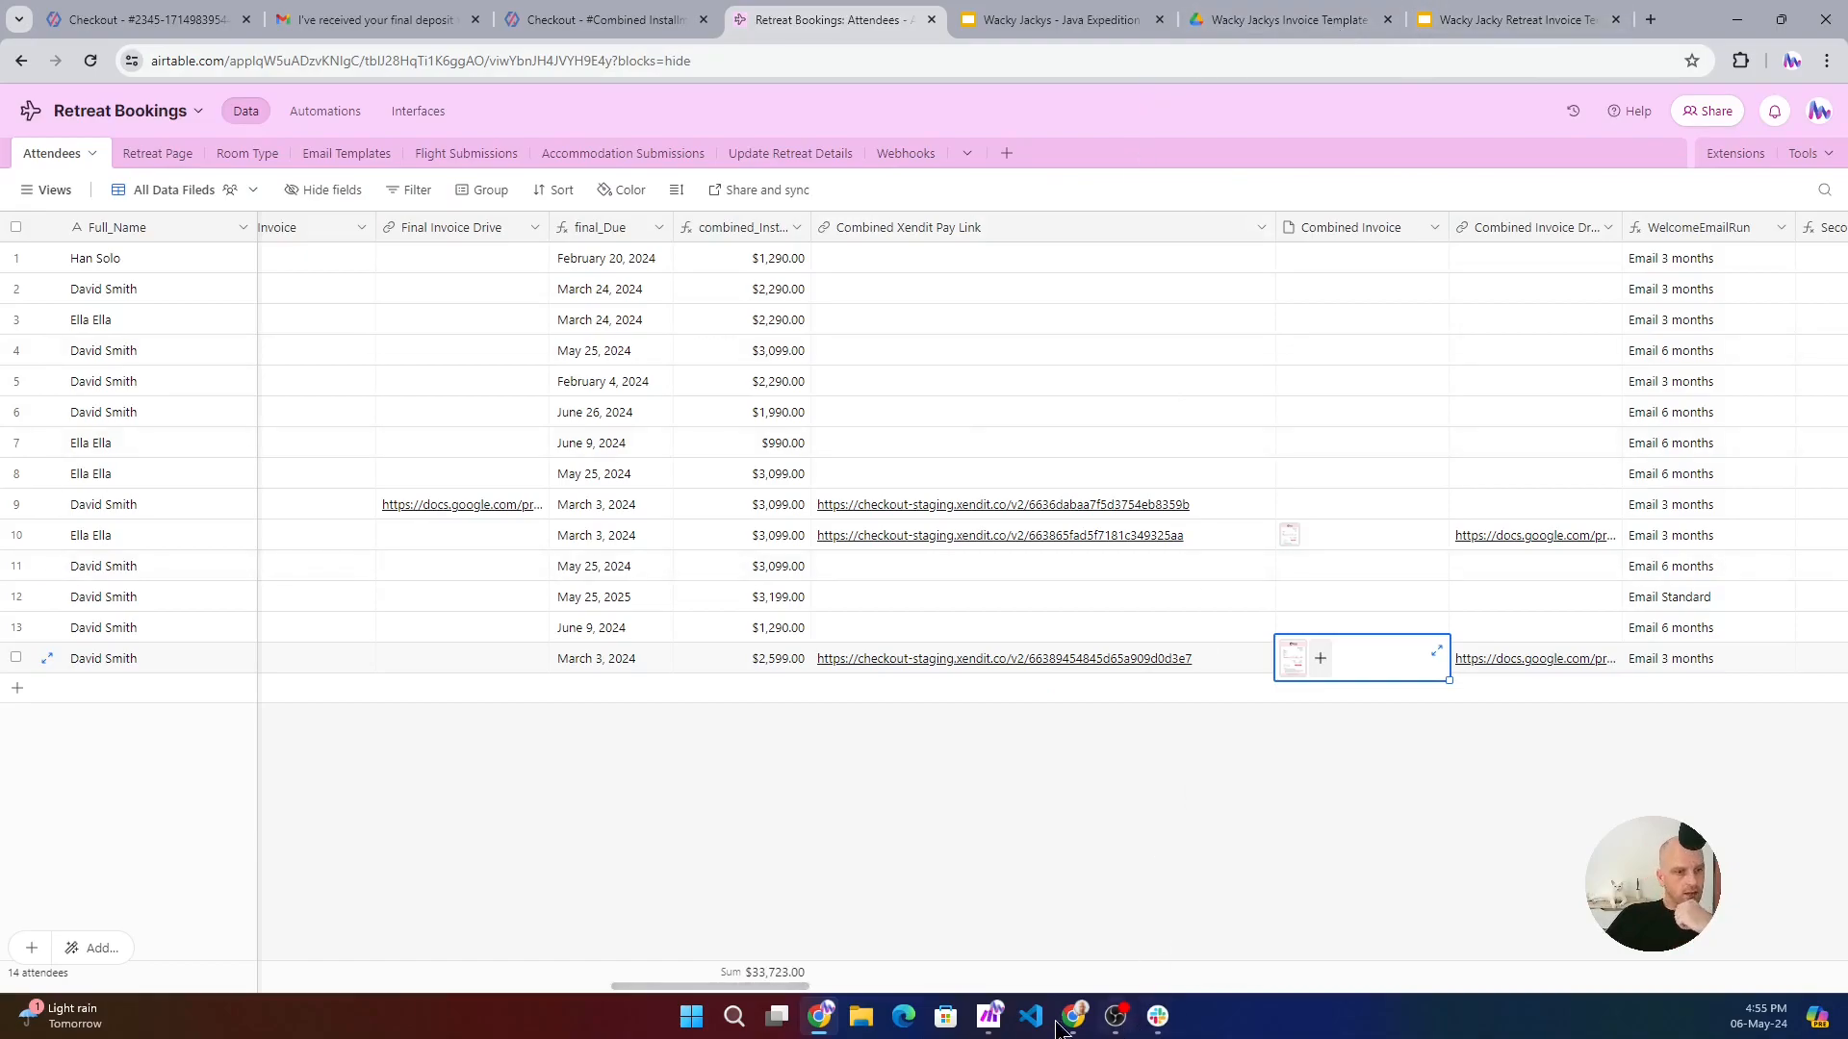
# - Switch to Make and close the combined installment route's Airtable Update a Record settings
pyautogui.click(989, 1016)
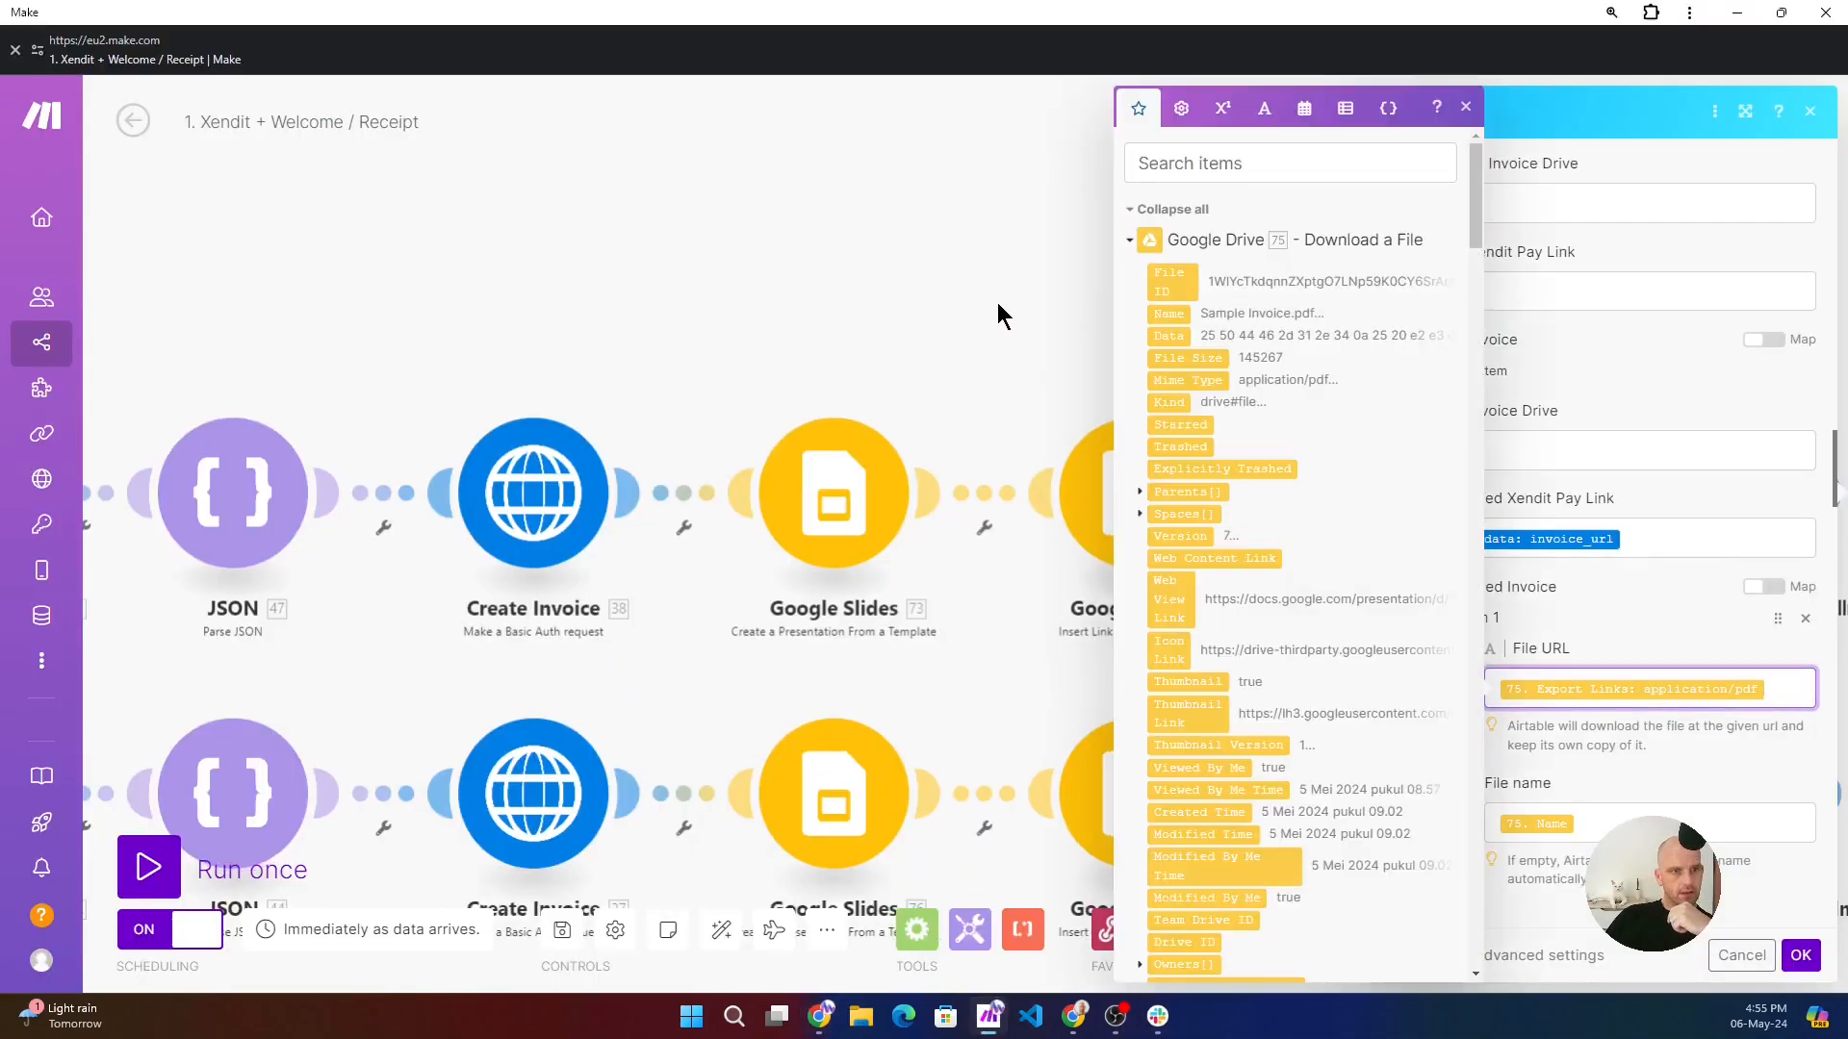
pyautogui.click(1464, 111)
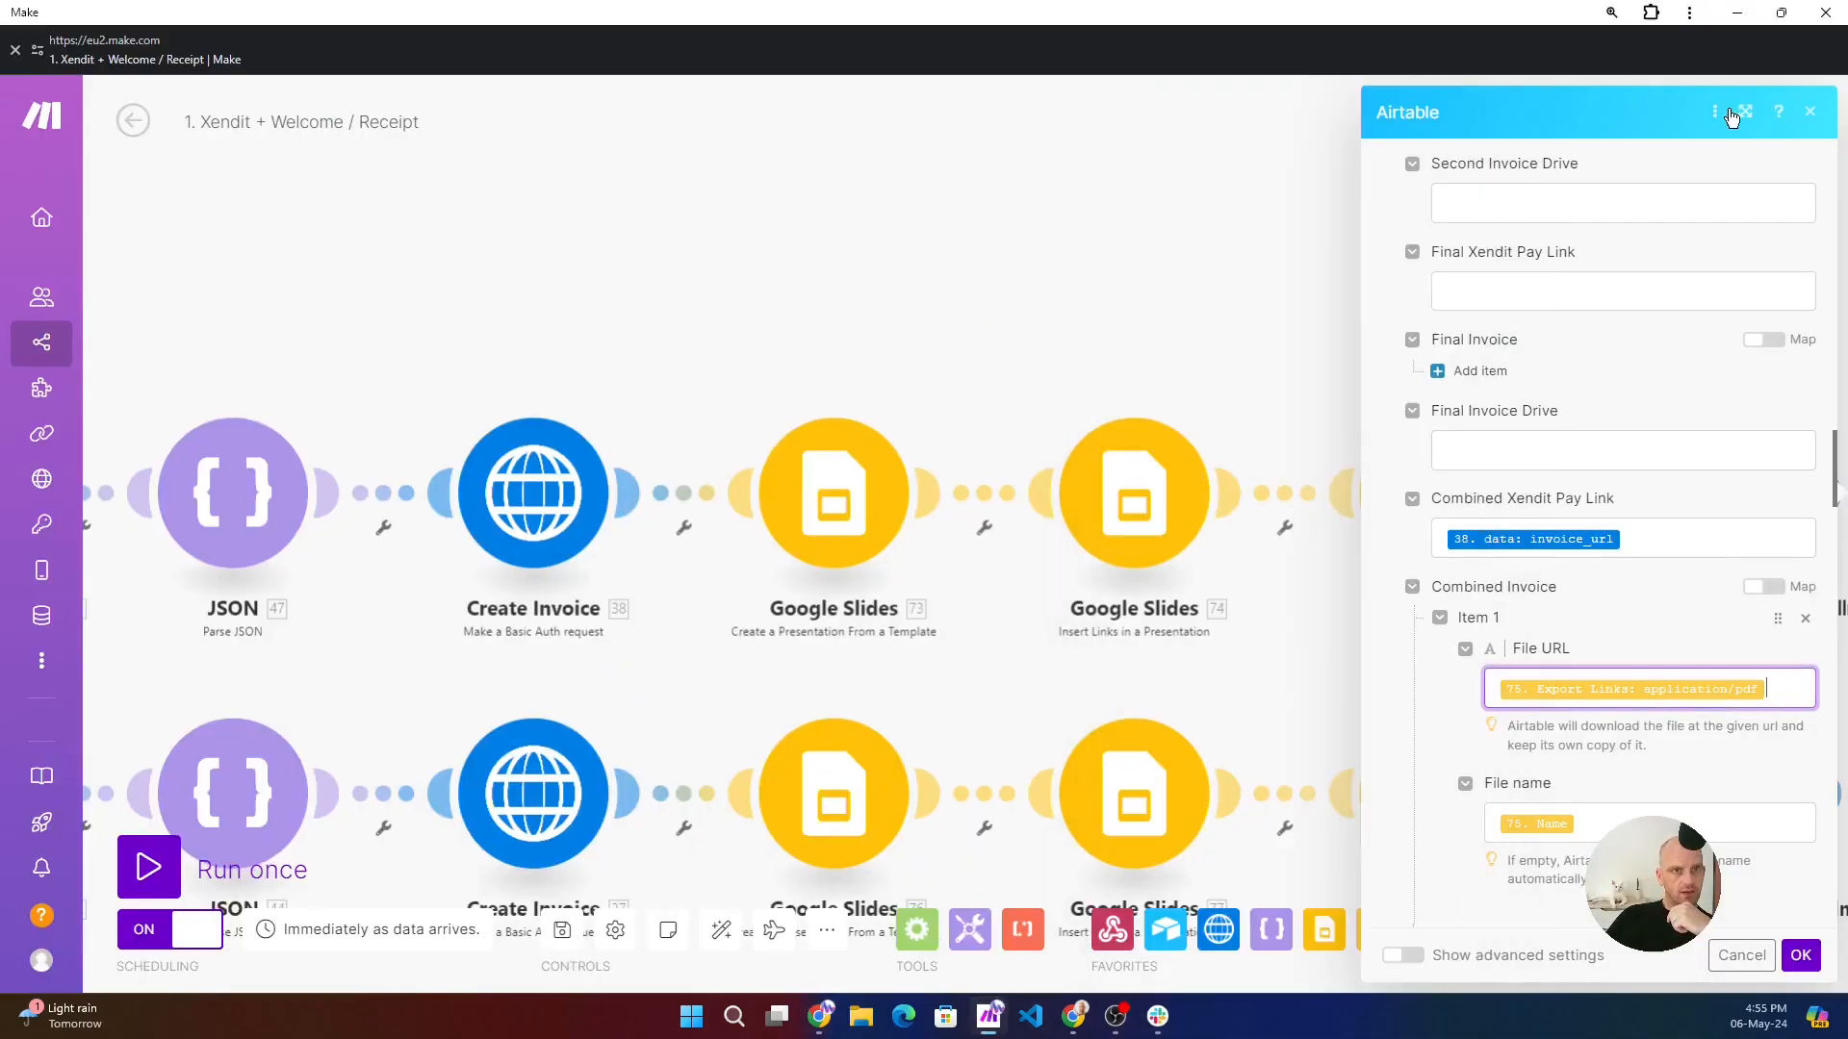
pyautogui.click(1818, 117)
pyautogui.moveTo(1474, 204); pyautogui.dragTo(667, 333)
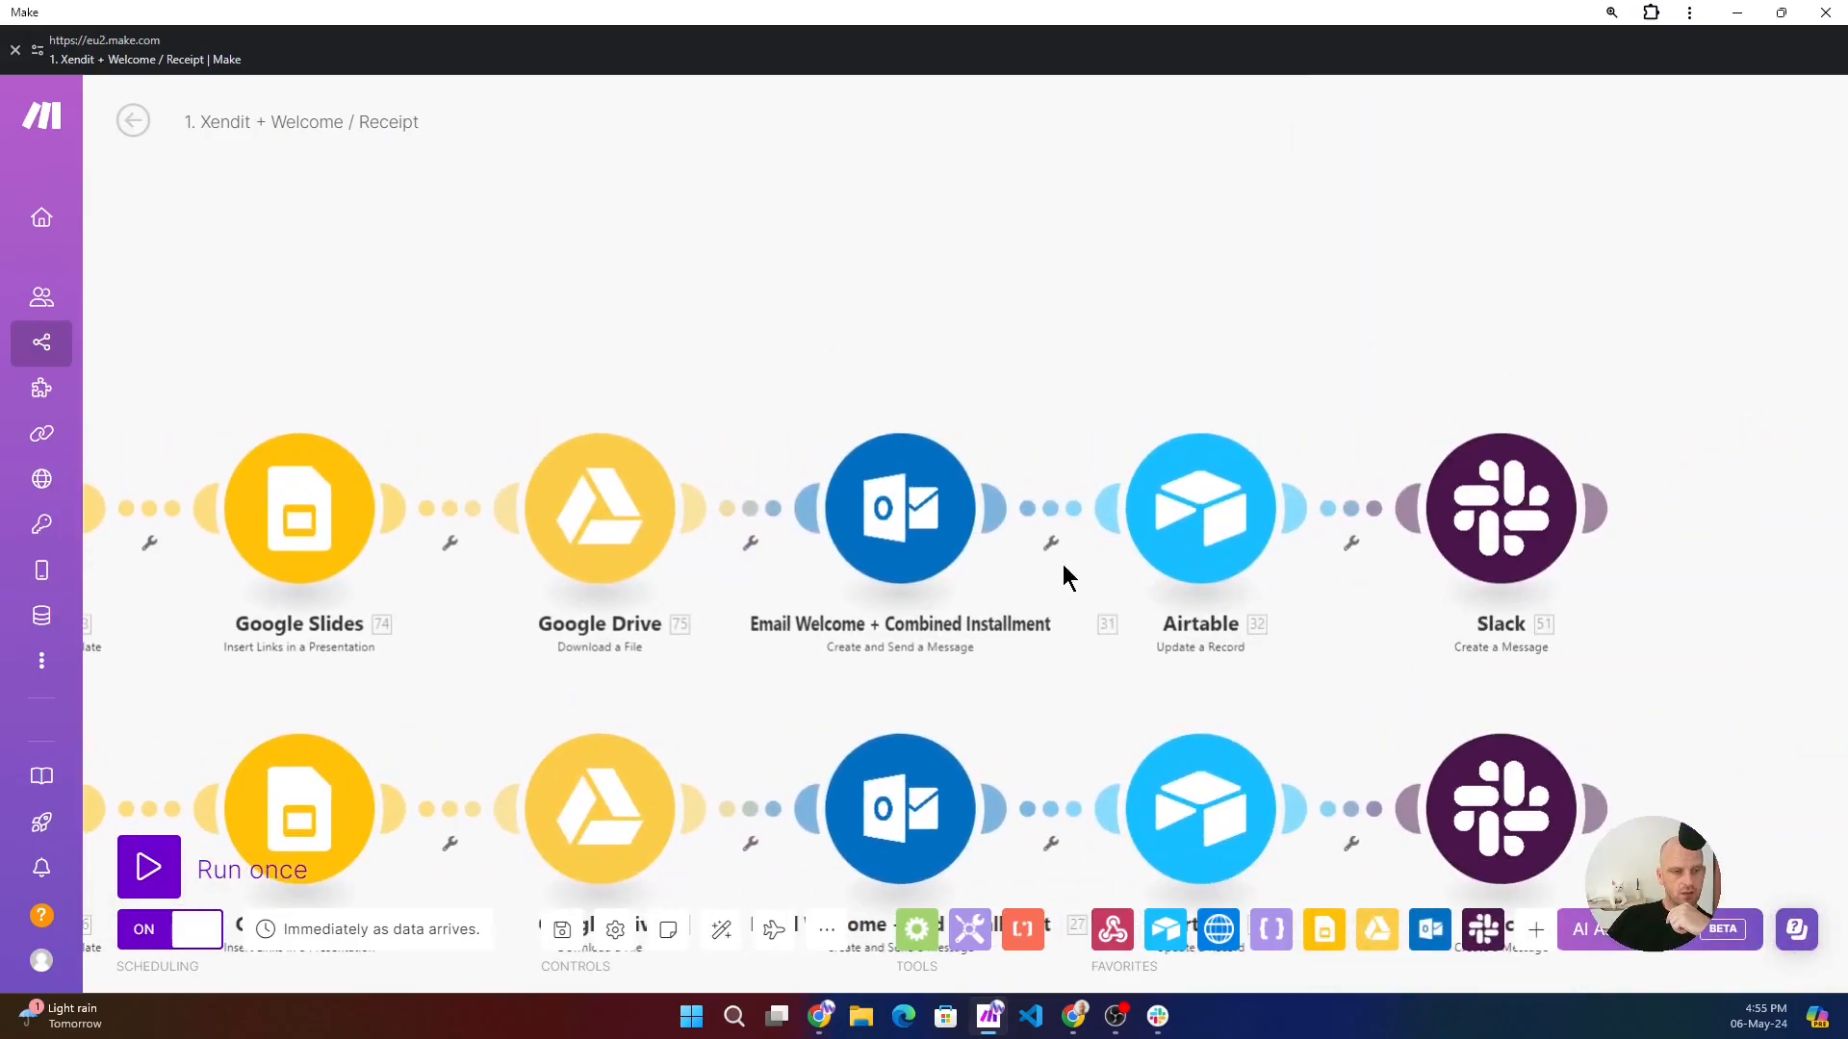
pyautogui.click(1318, 460)
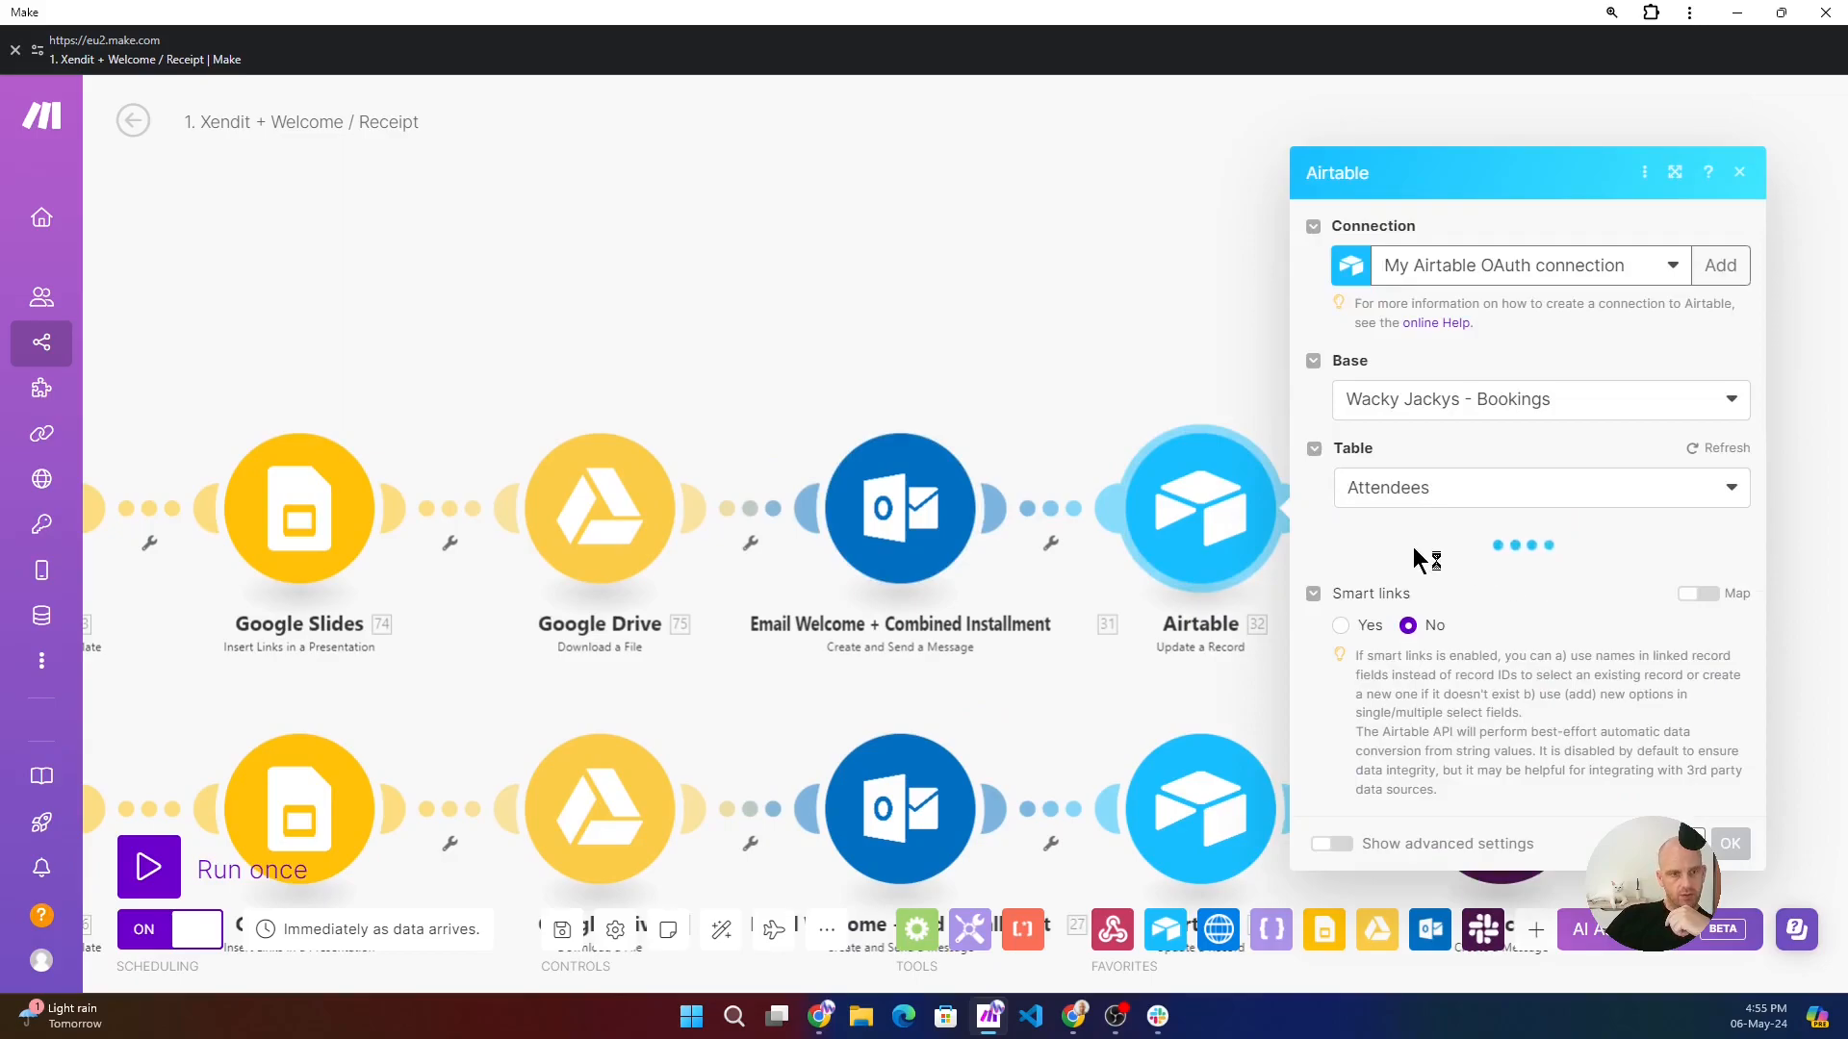
pyautogui.click(1177, 303)
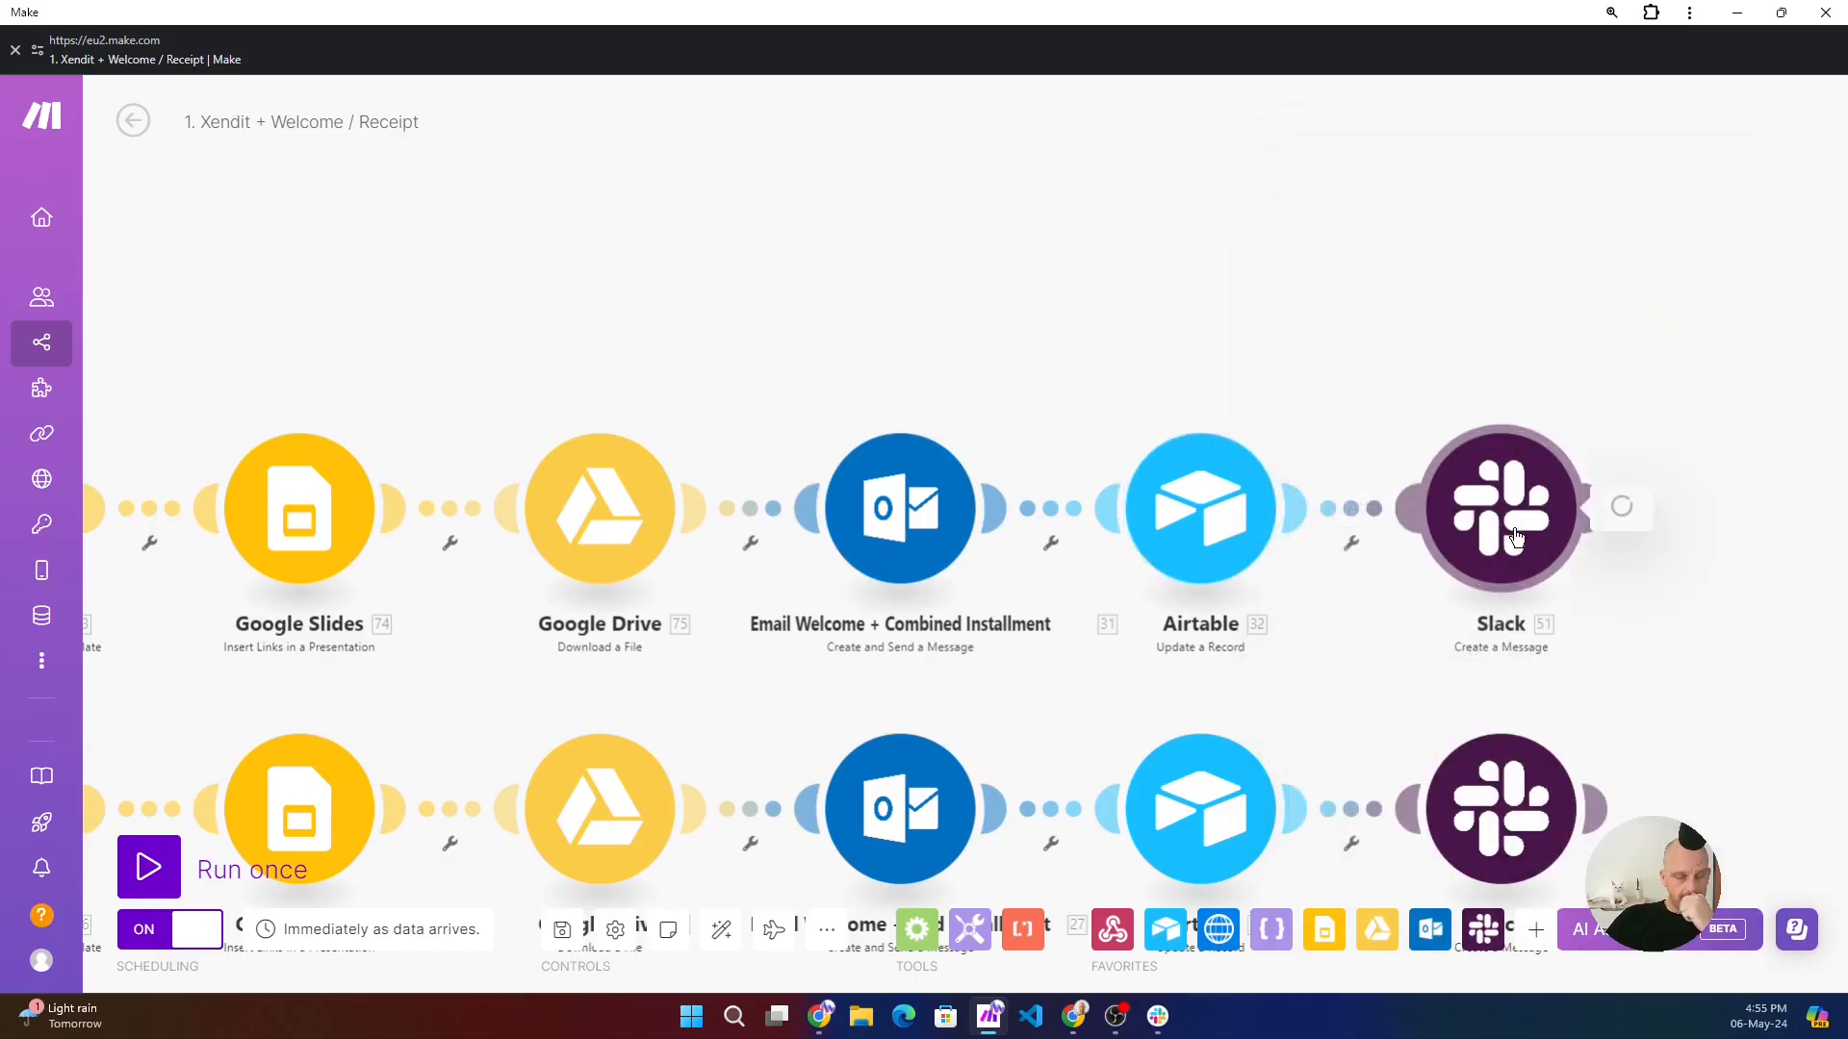
# - Open the combined route's Slack Create a Message module and examine its retreat-automation channel and Blocks message mappings
pyautogui.click(1487, 549)
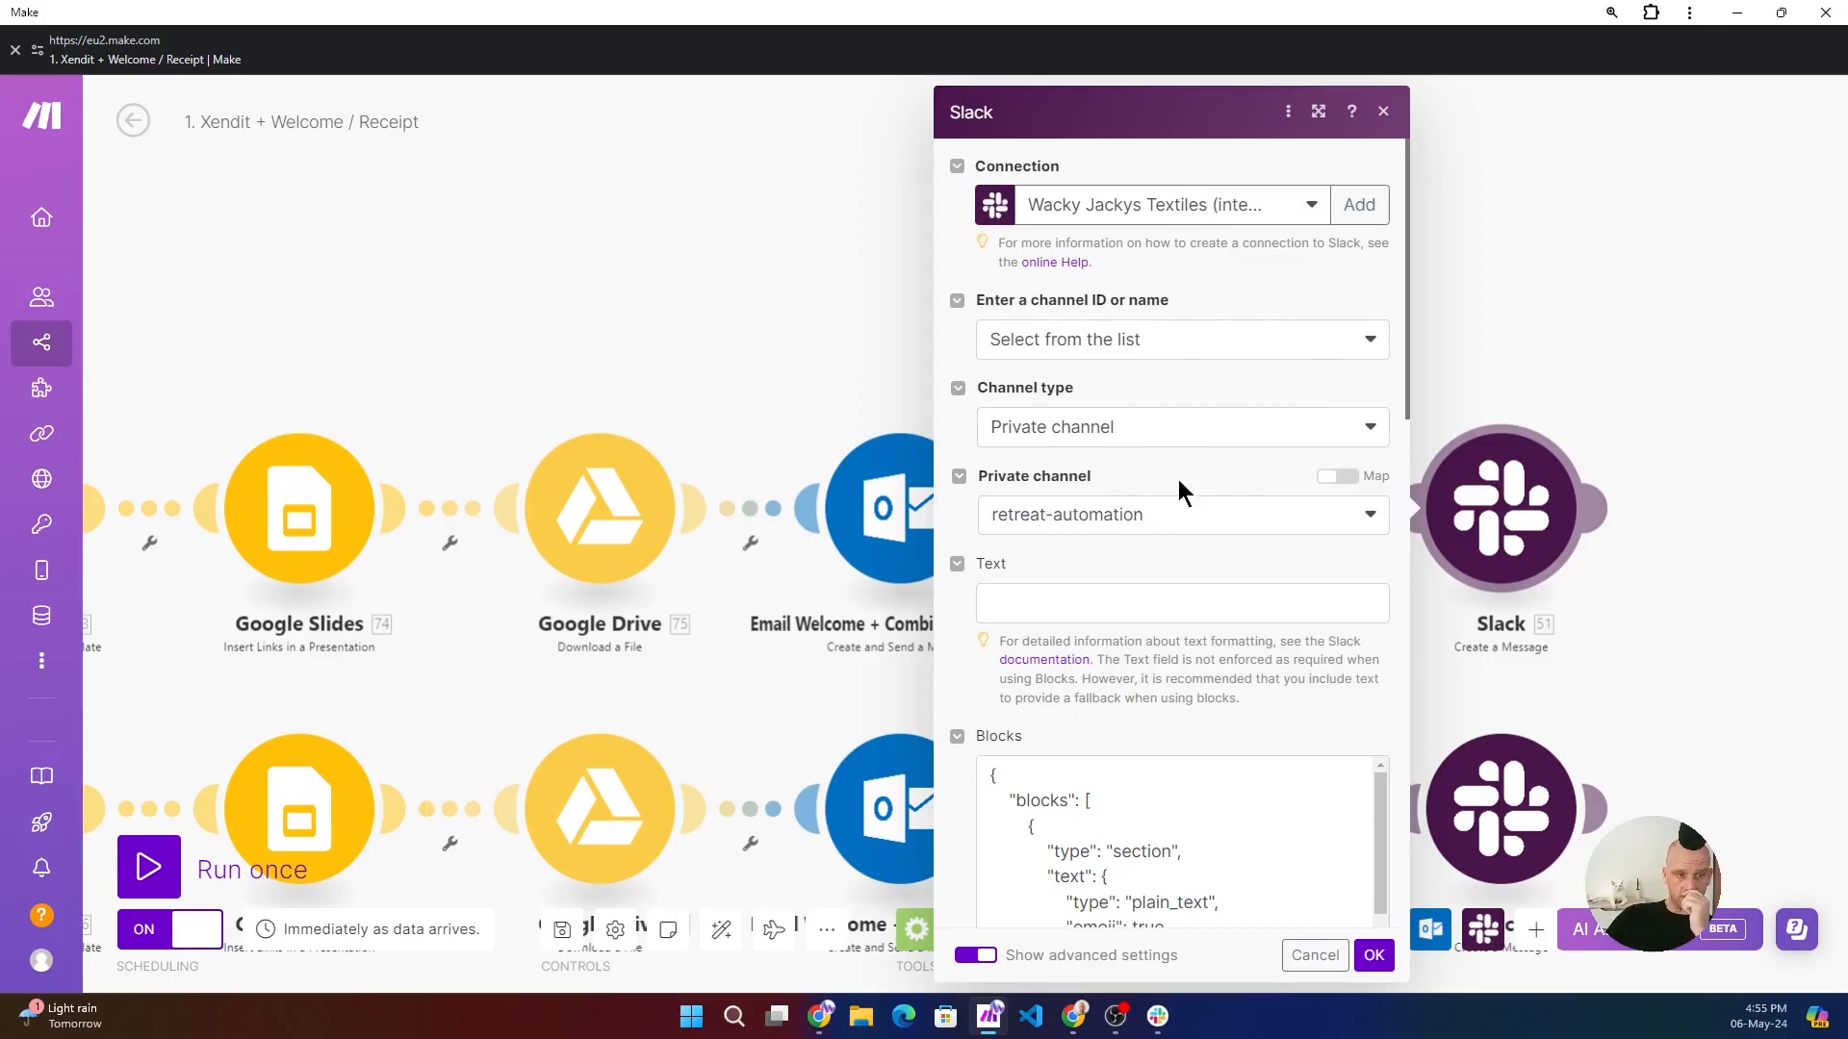
pyautogui.scroll(-2, 1041, 741)
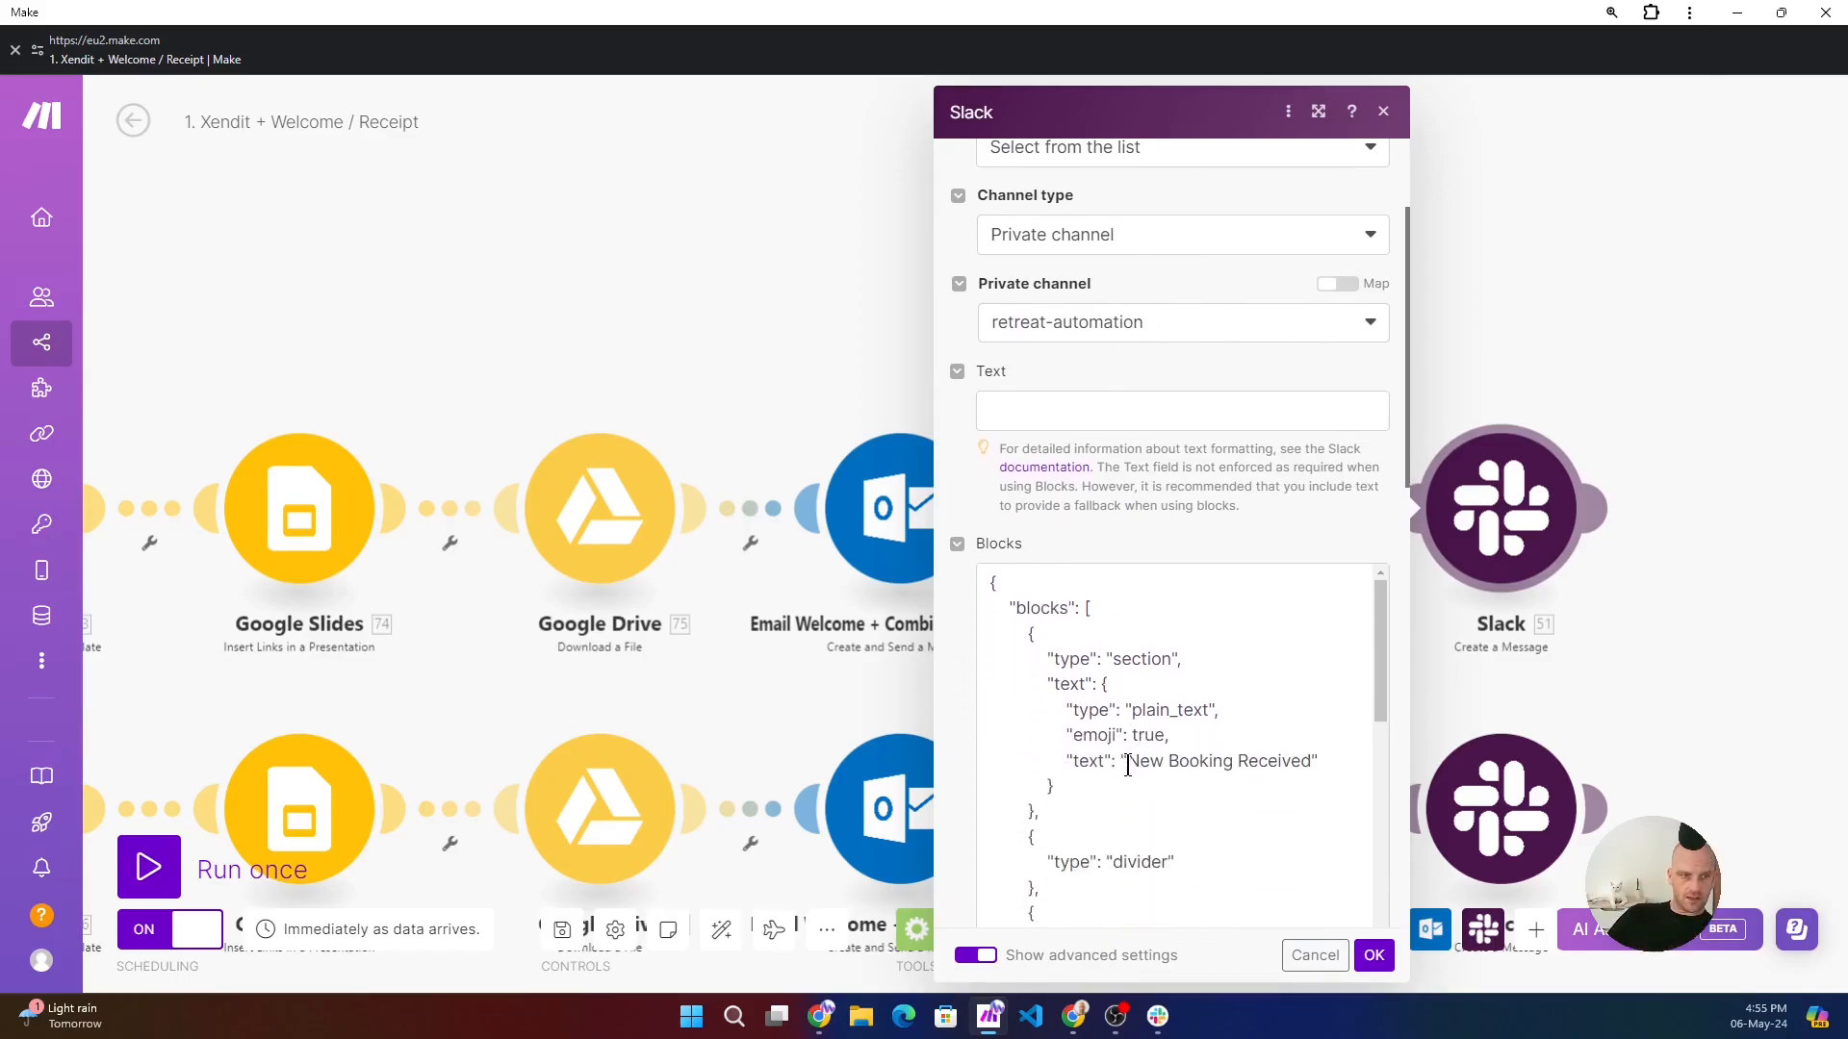
pyautogui.scroll(-3, 1132, 778)
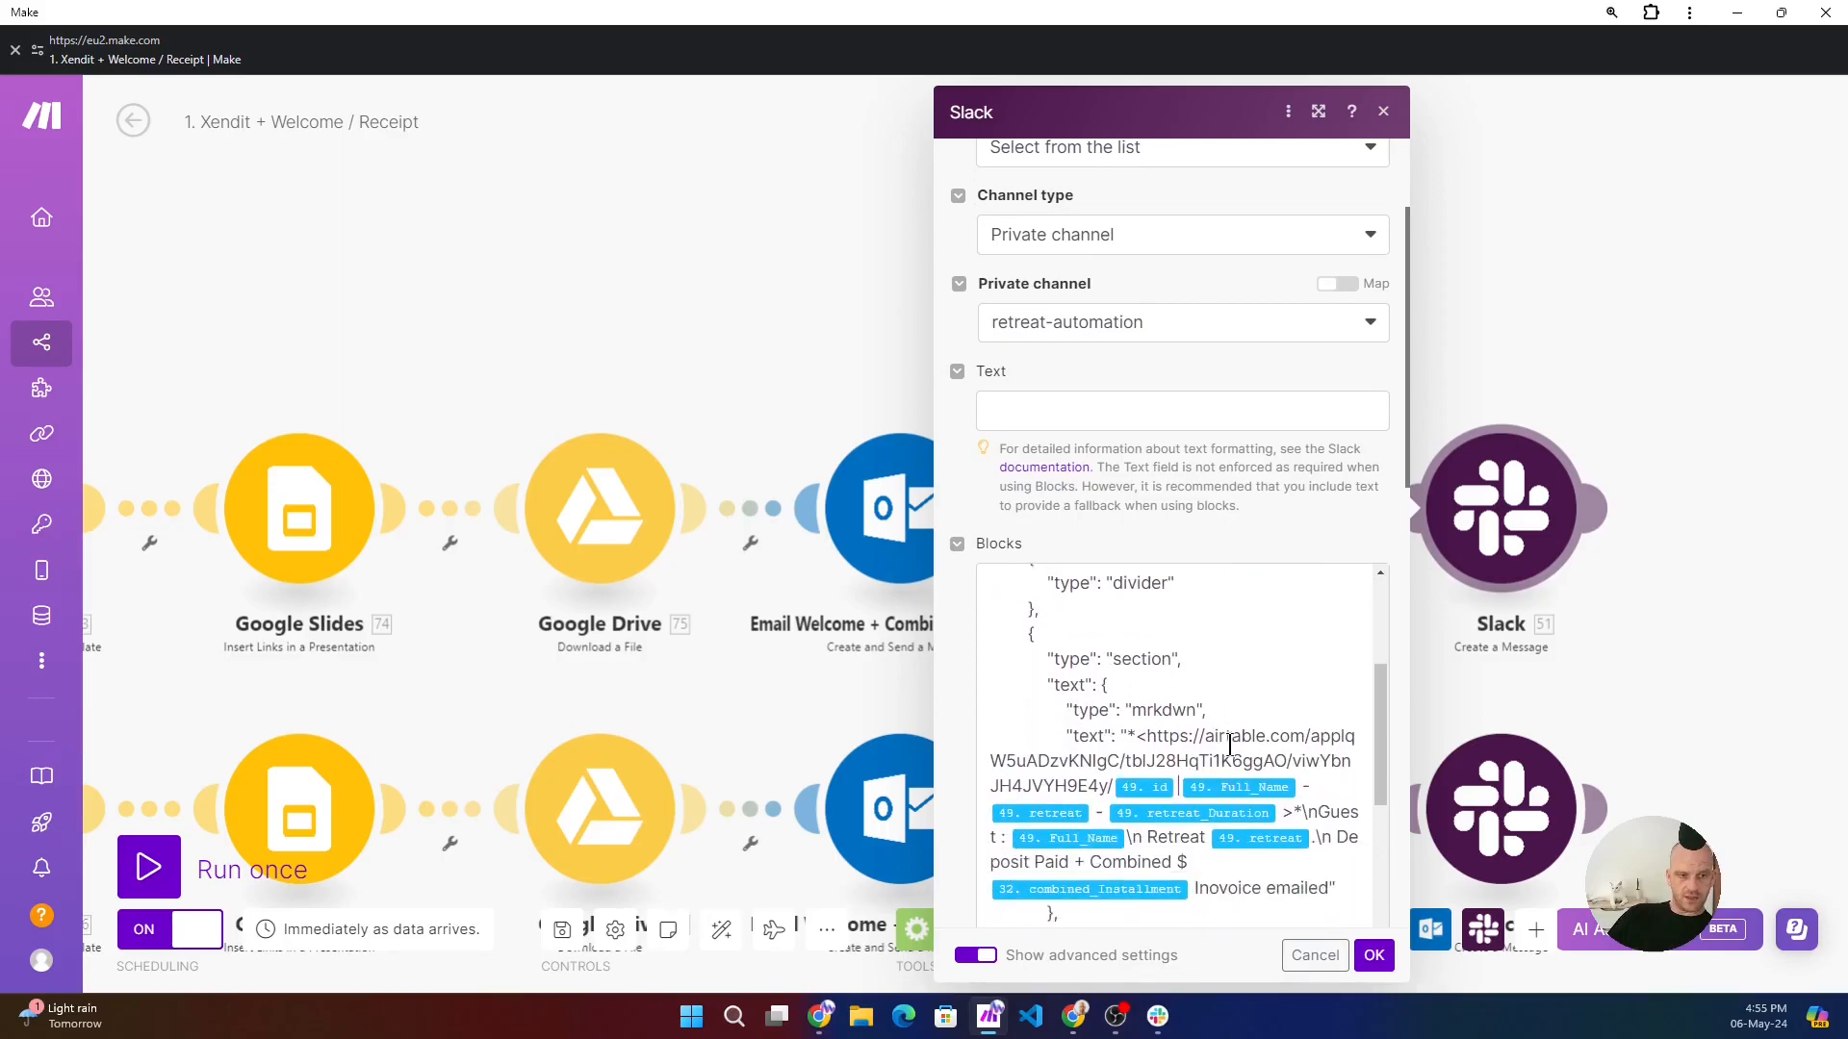
pyautogui.scroll(-4, 1224, 761)
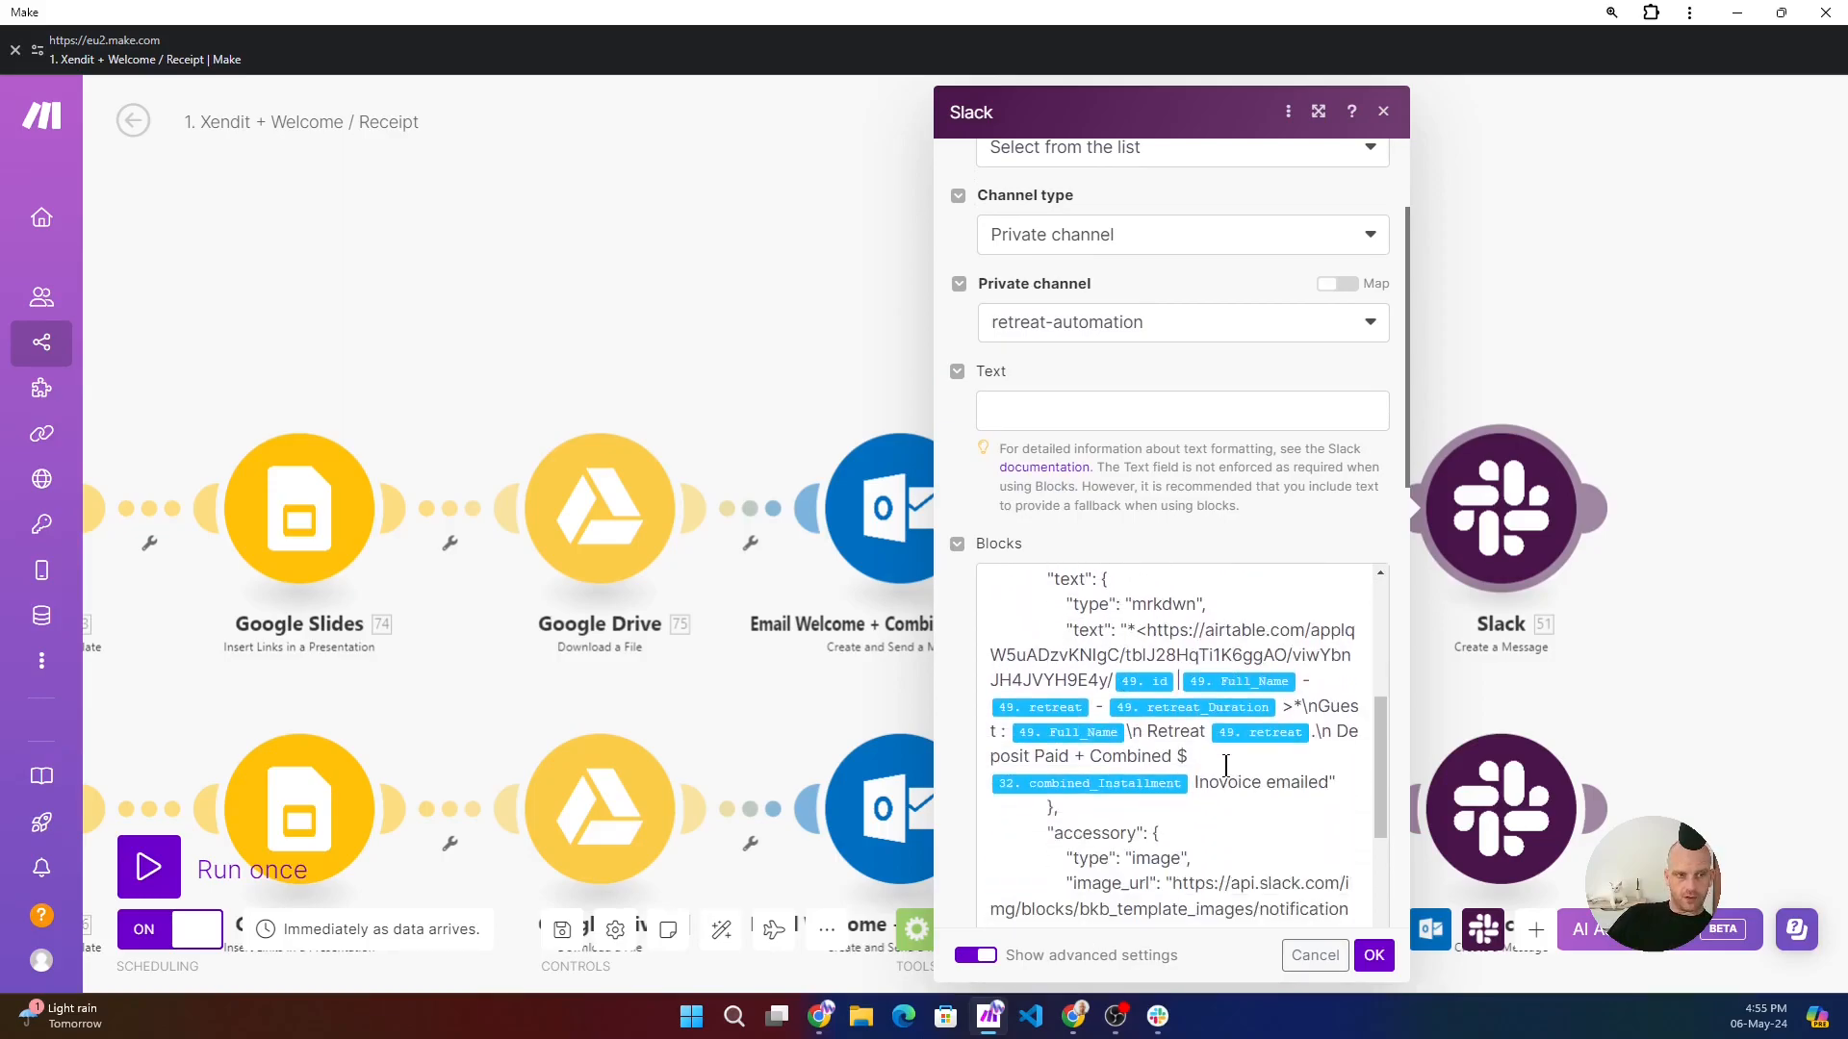
pyautogui.scroll(-1, 1224, 741)
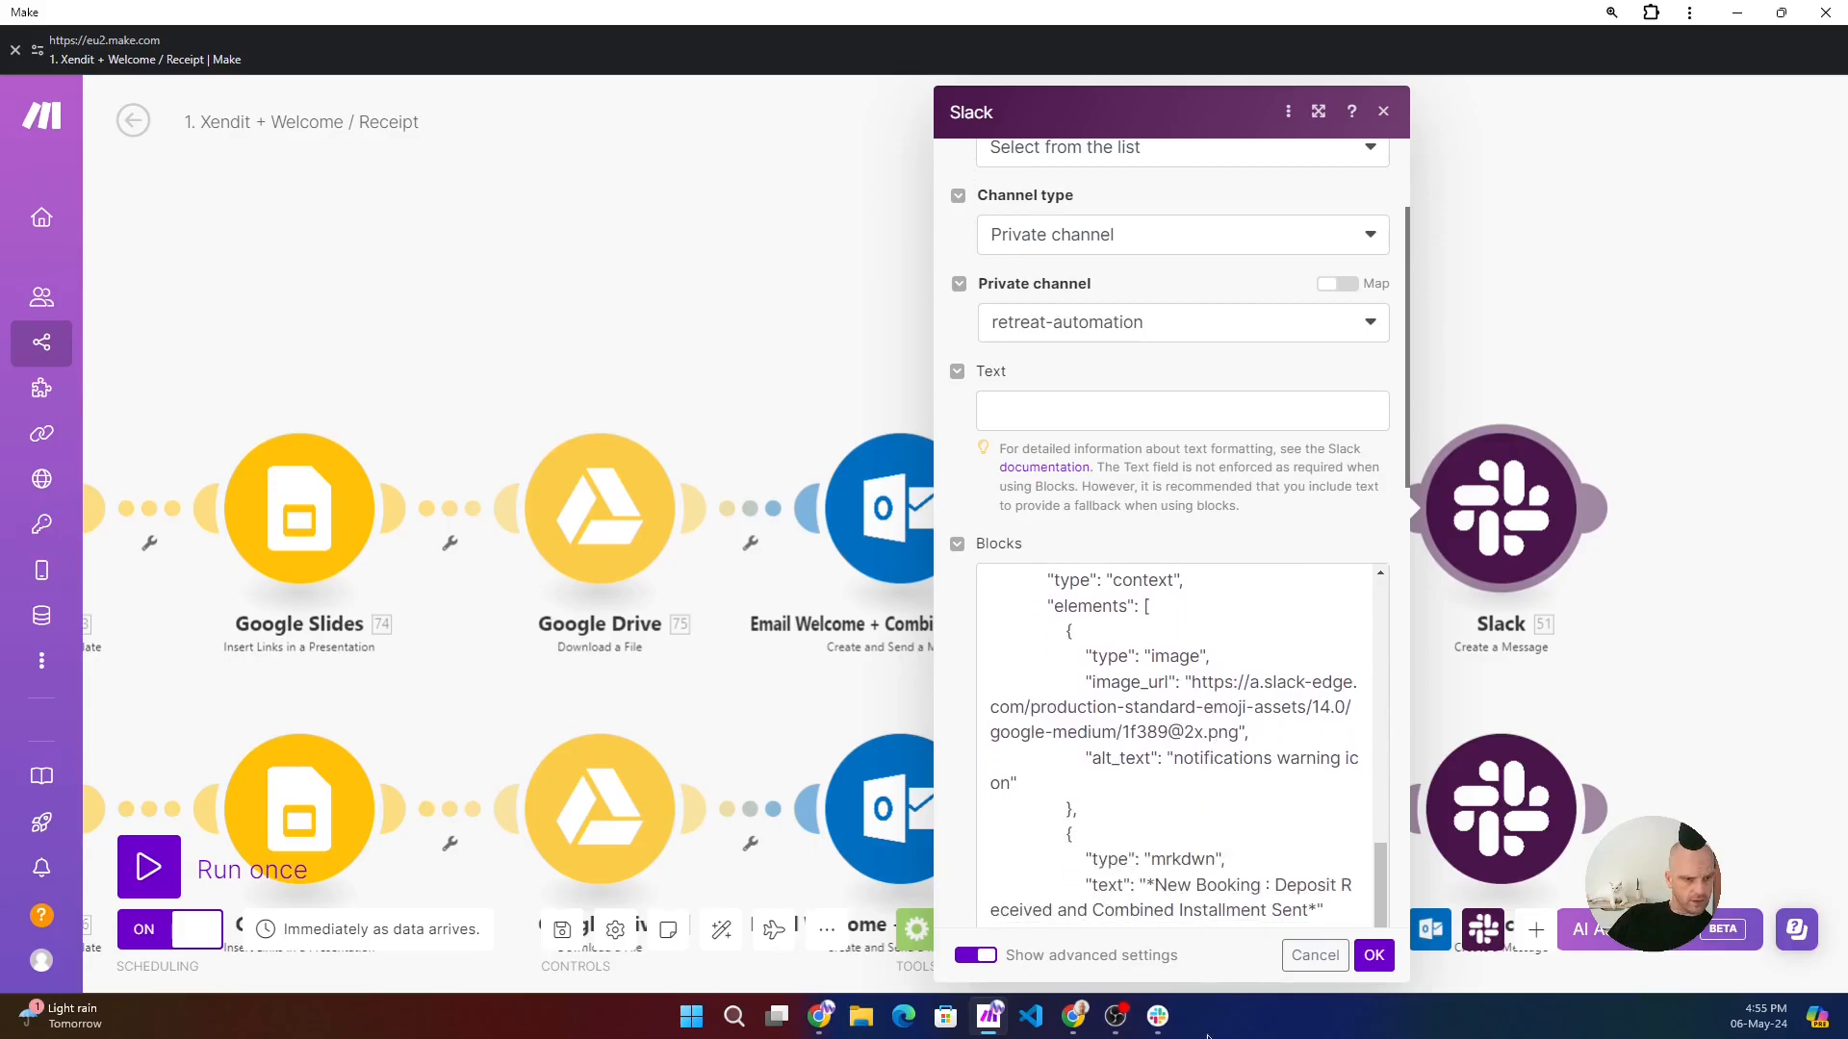
# - Switch to Slack, review the booking notifications in retreat-automation, and open the Airtable record linked from the newest Java Expedition June booking
pyautogui.click(1157, 1017)
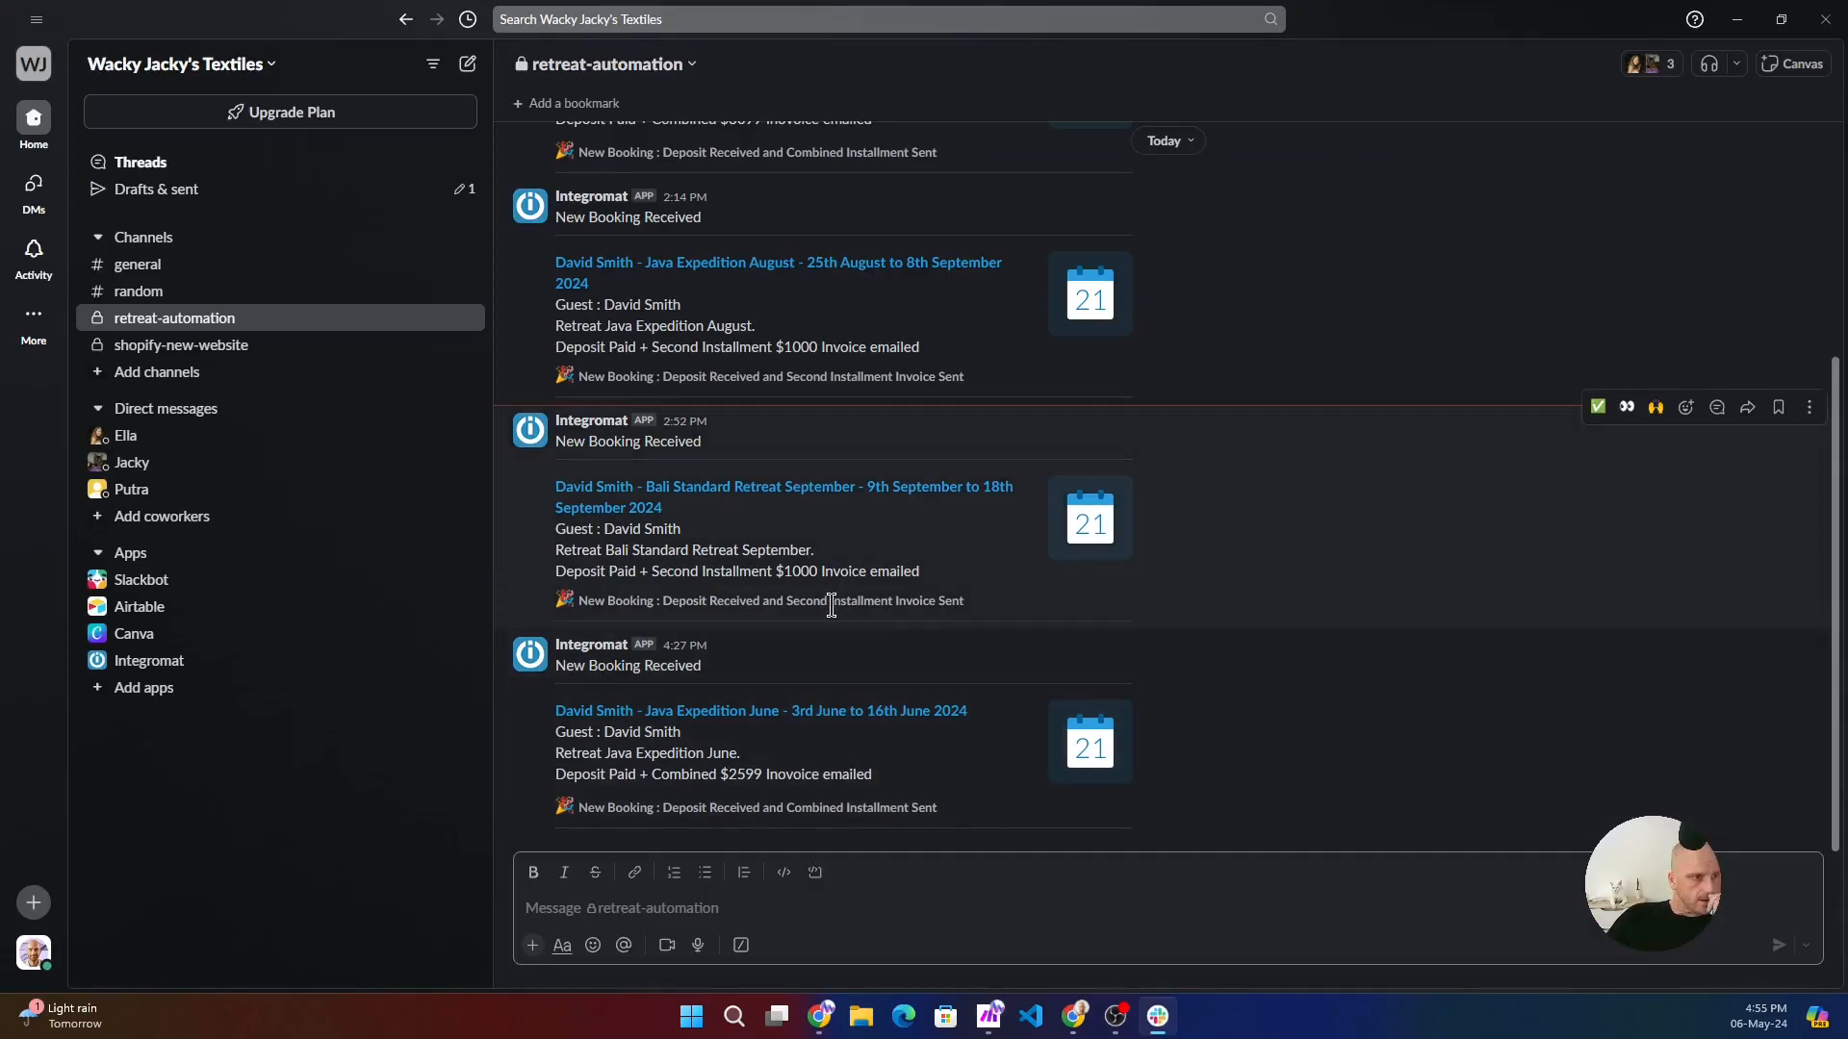
pyautogui.scroll(3, 784, 309)
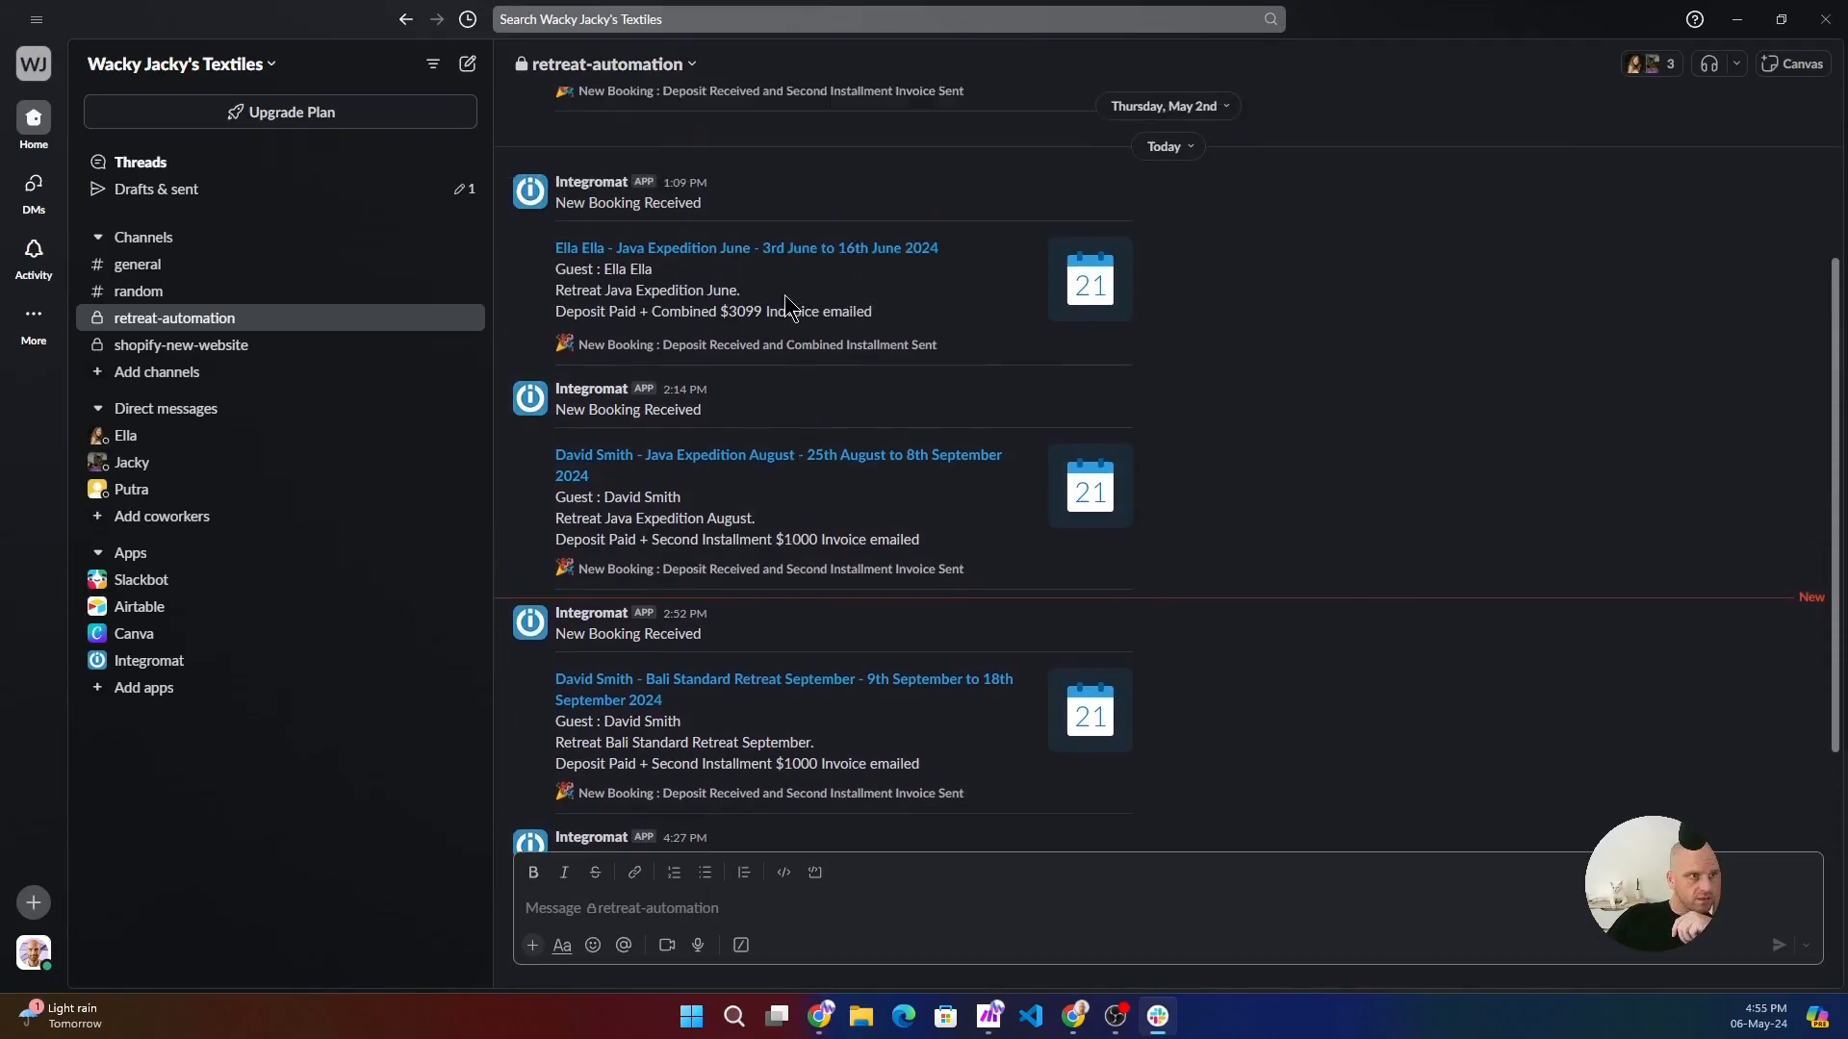
pyautogui.scroll(2, 804, 265)
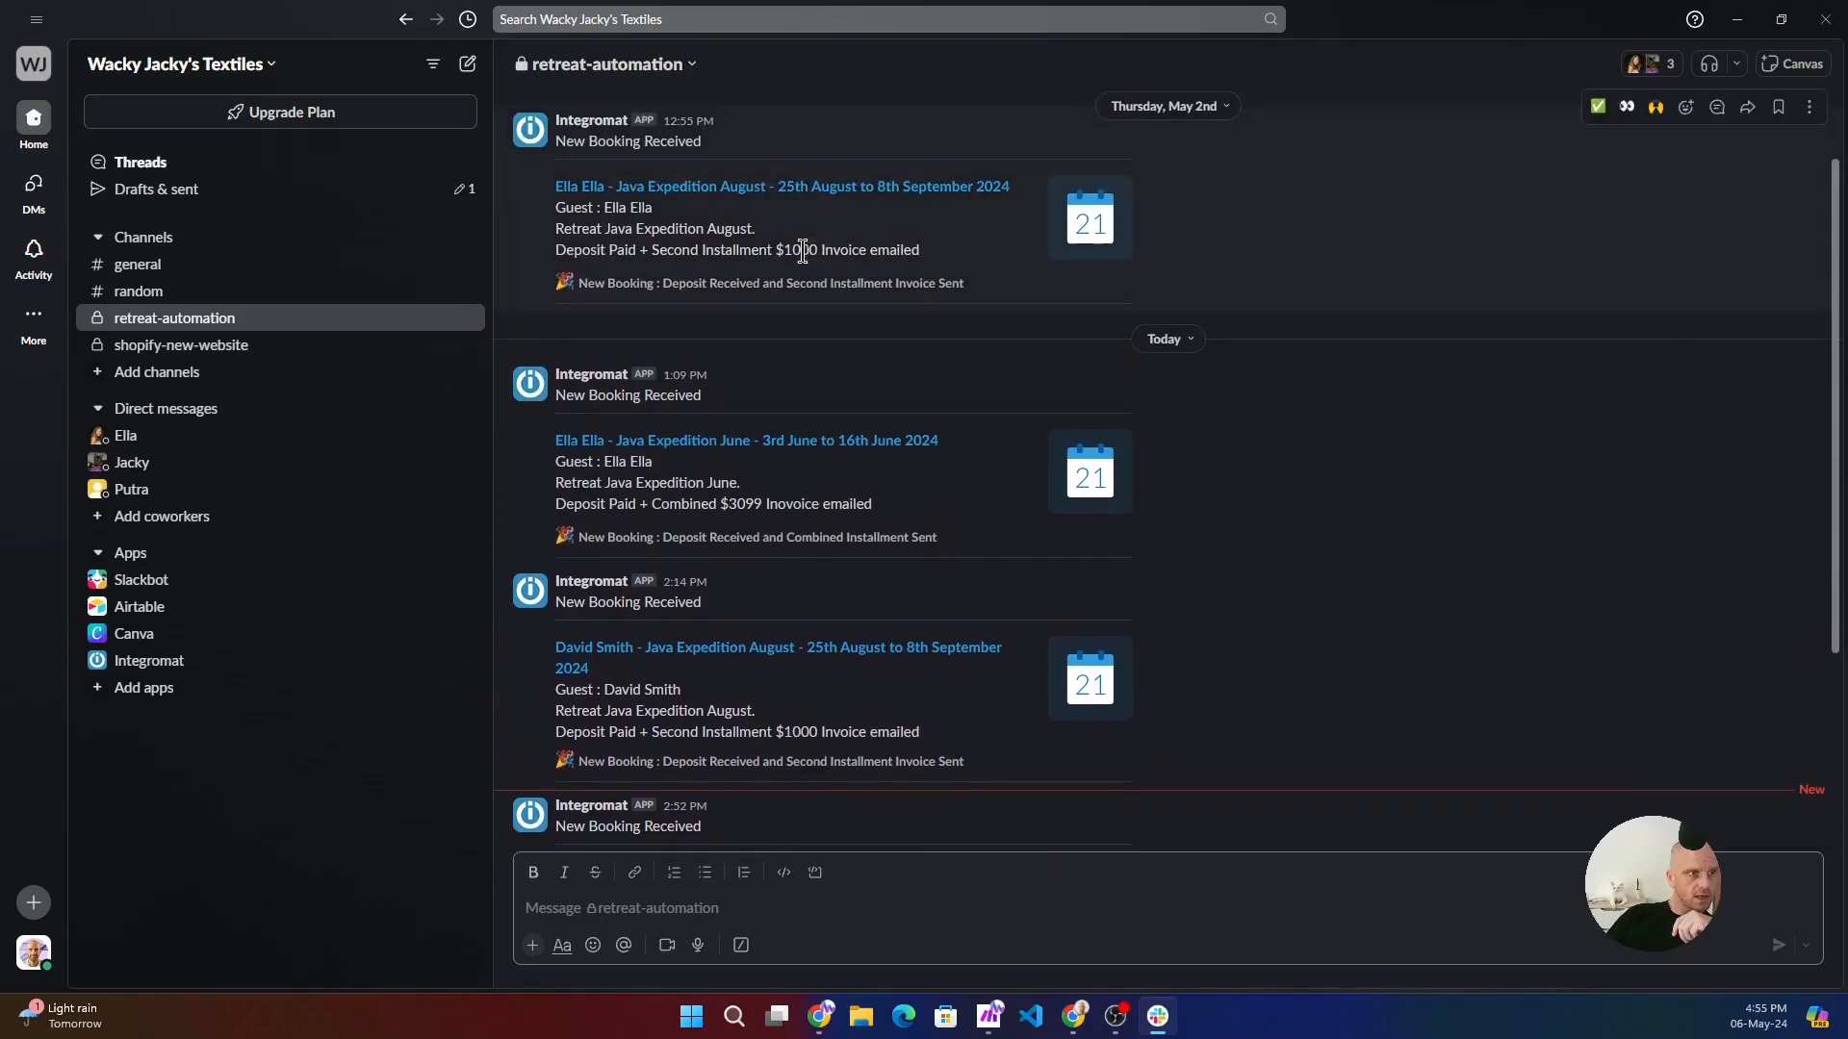
pyautogui.scroll(-5, 868, 557)
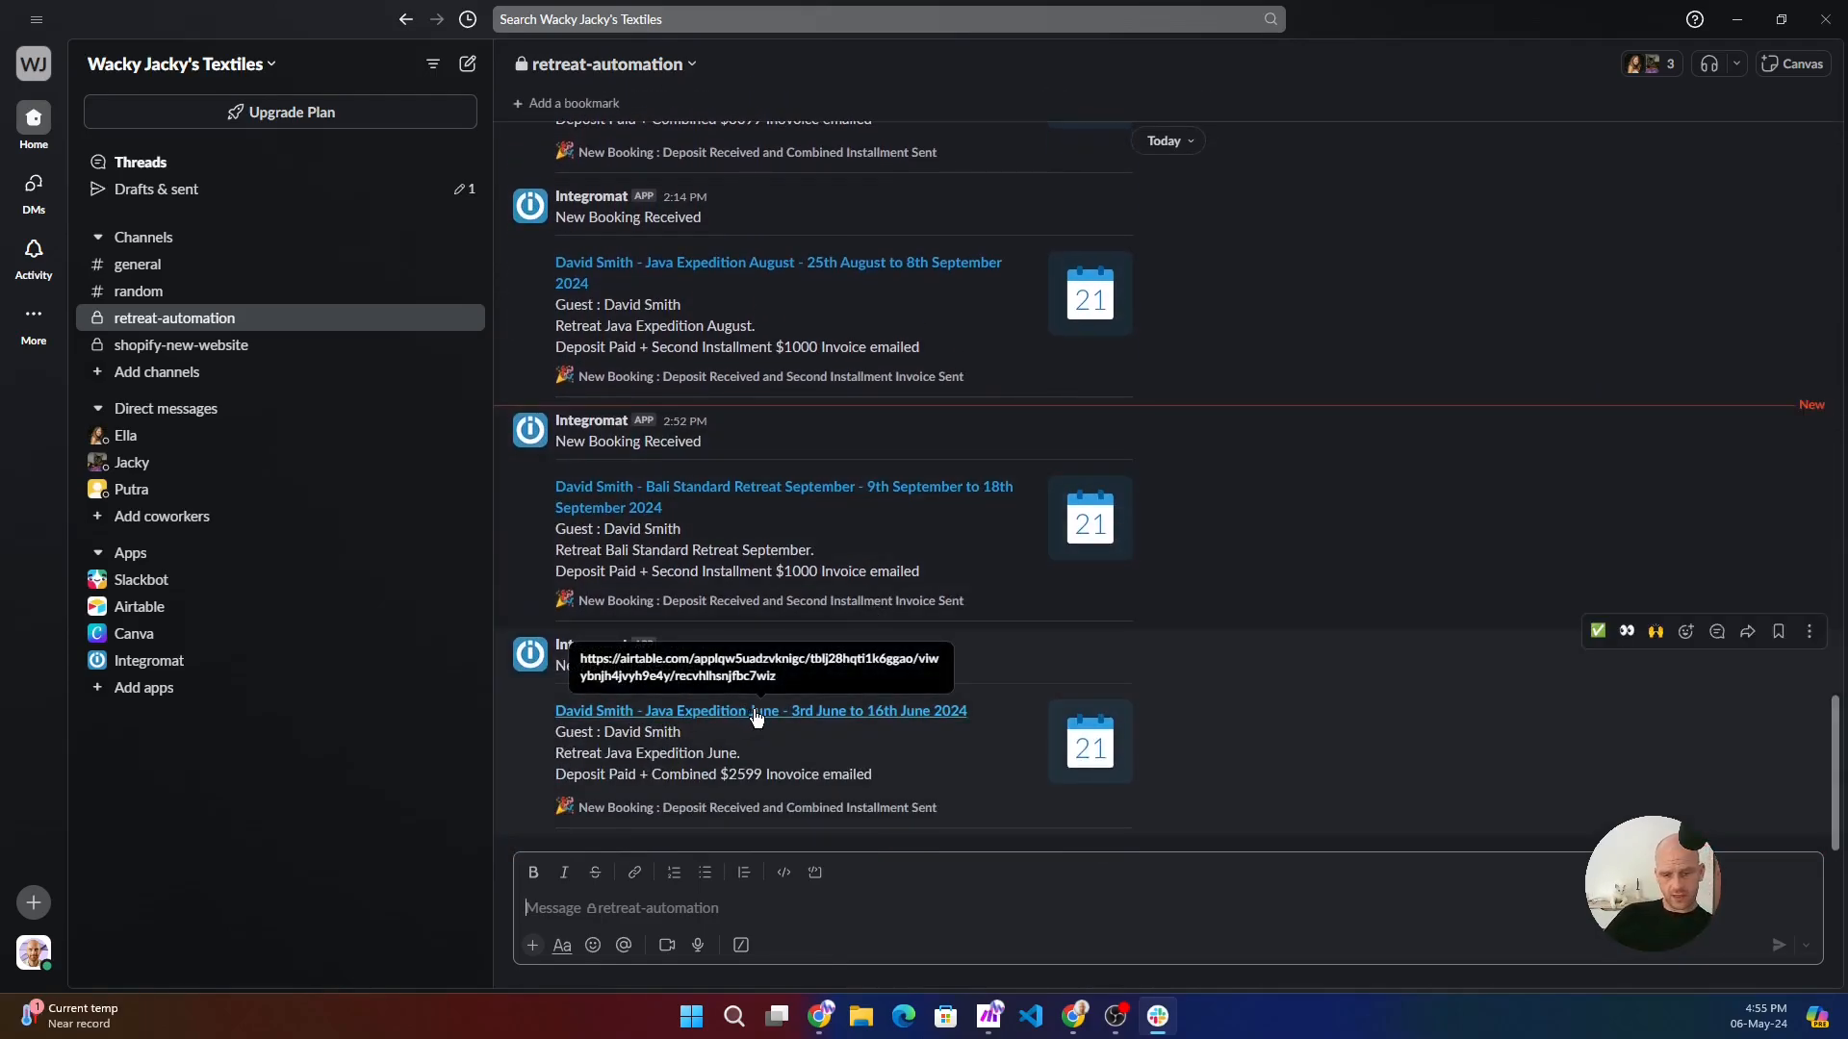
pyautogui.click(756, 712)
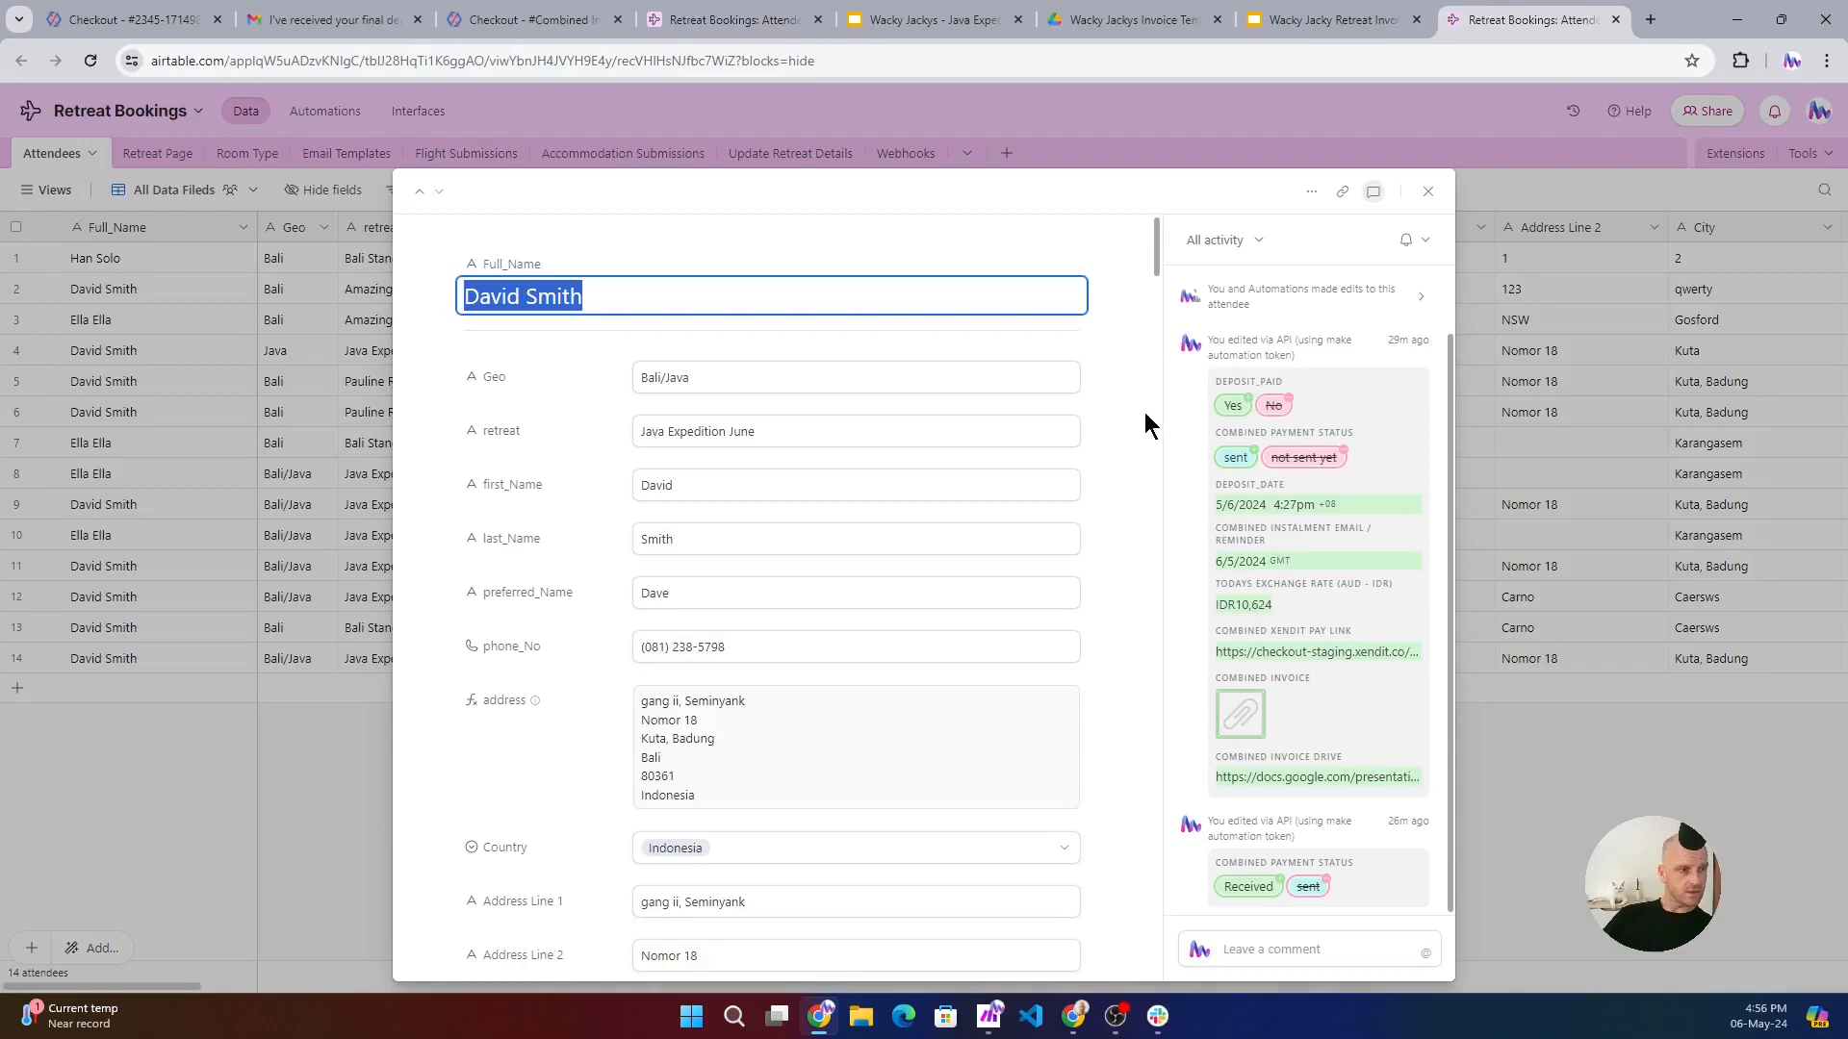
pyautogui.scroll(-2, 1145, 412)
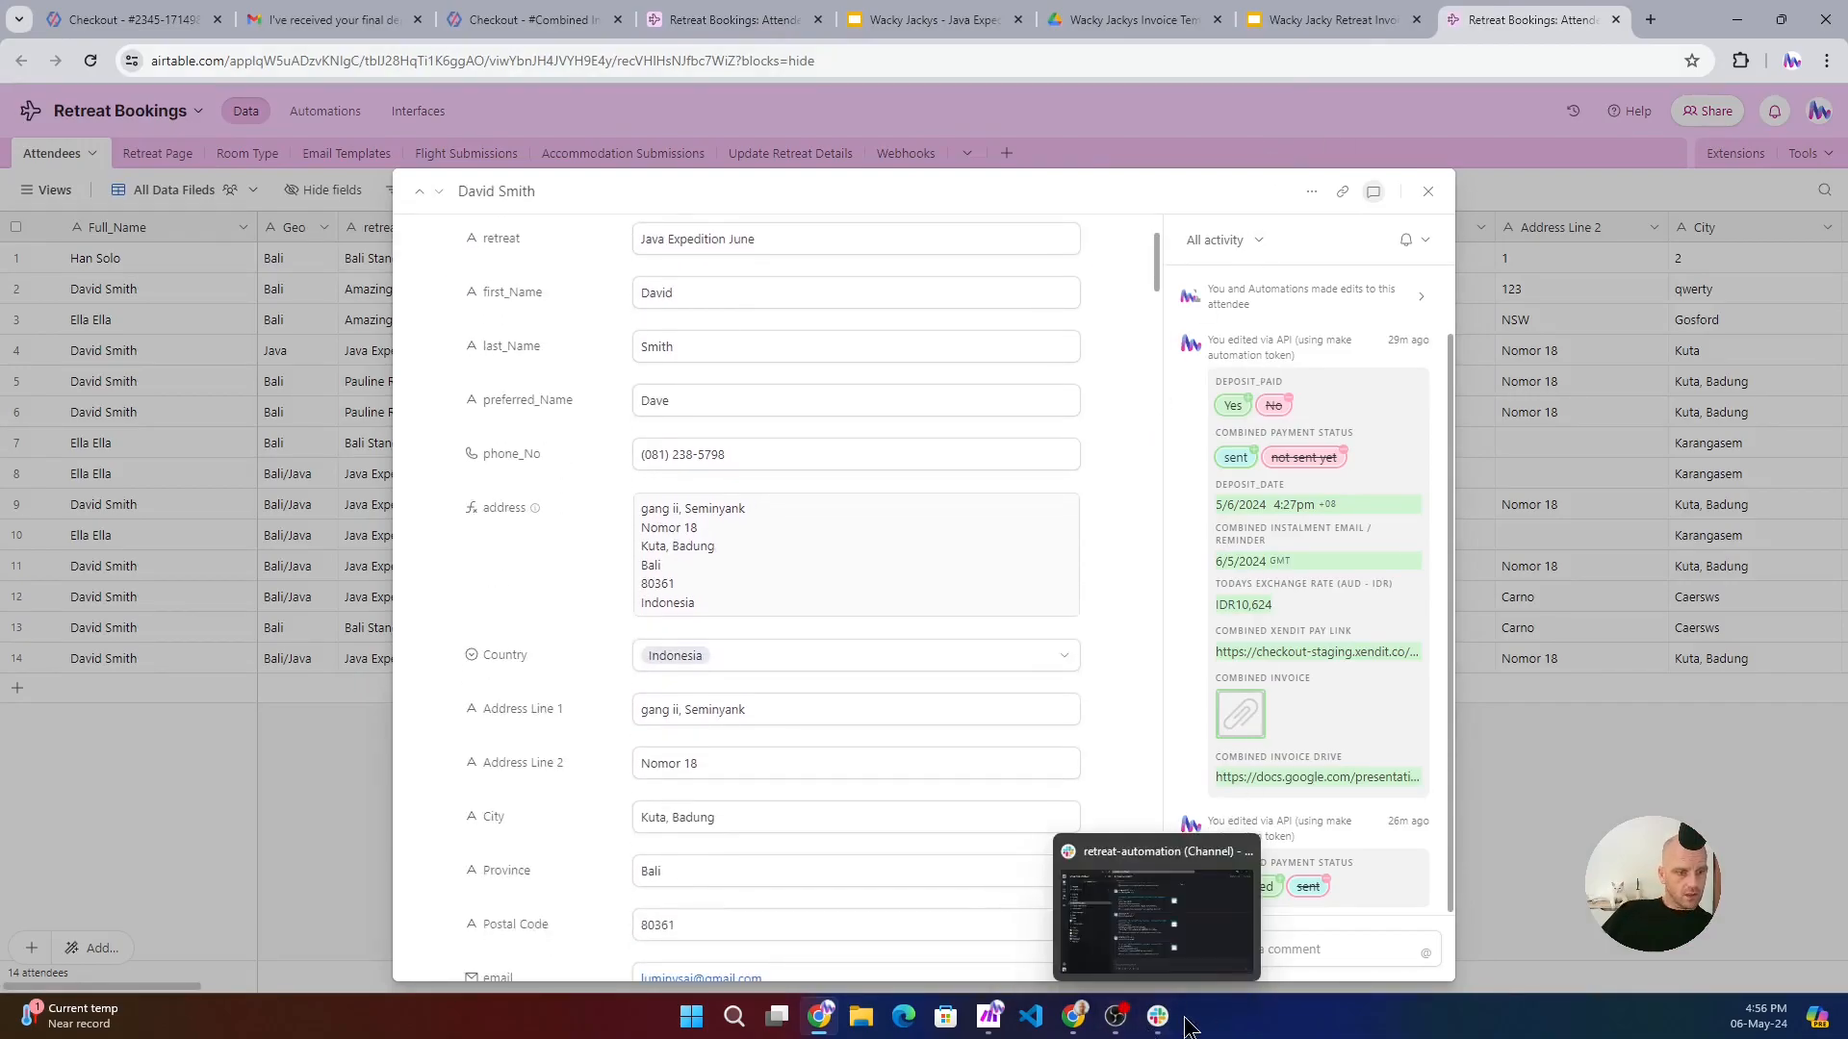
# - Switch back to Make, close the Slack module's settings, and examine the modules along the Email 6 months route
pyautogui.click(991, 1020)
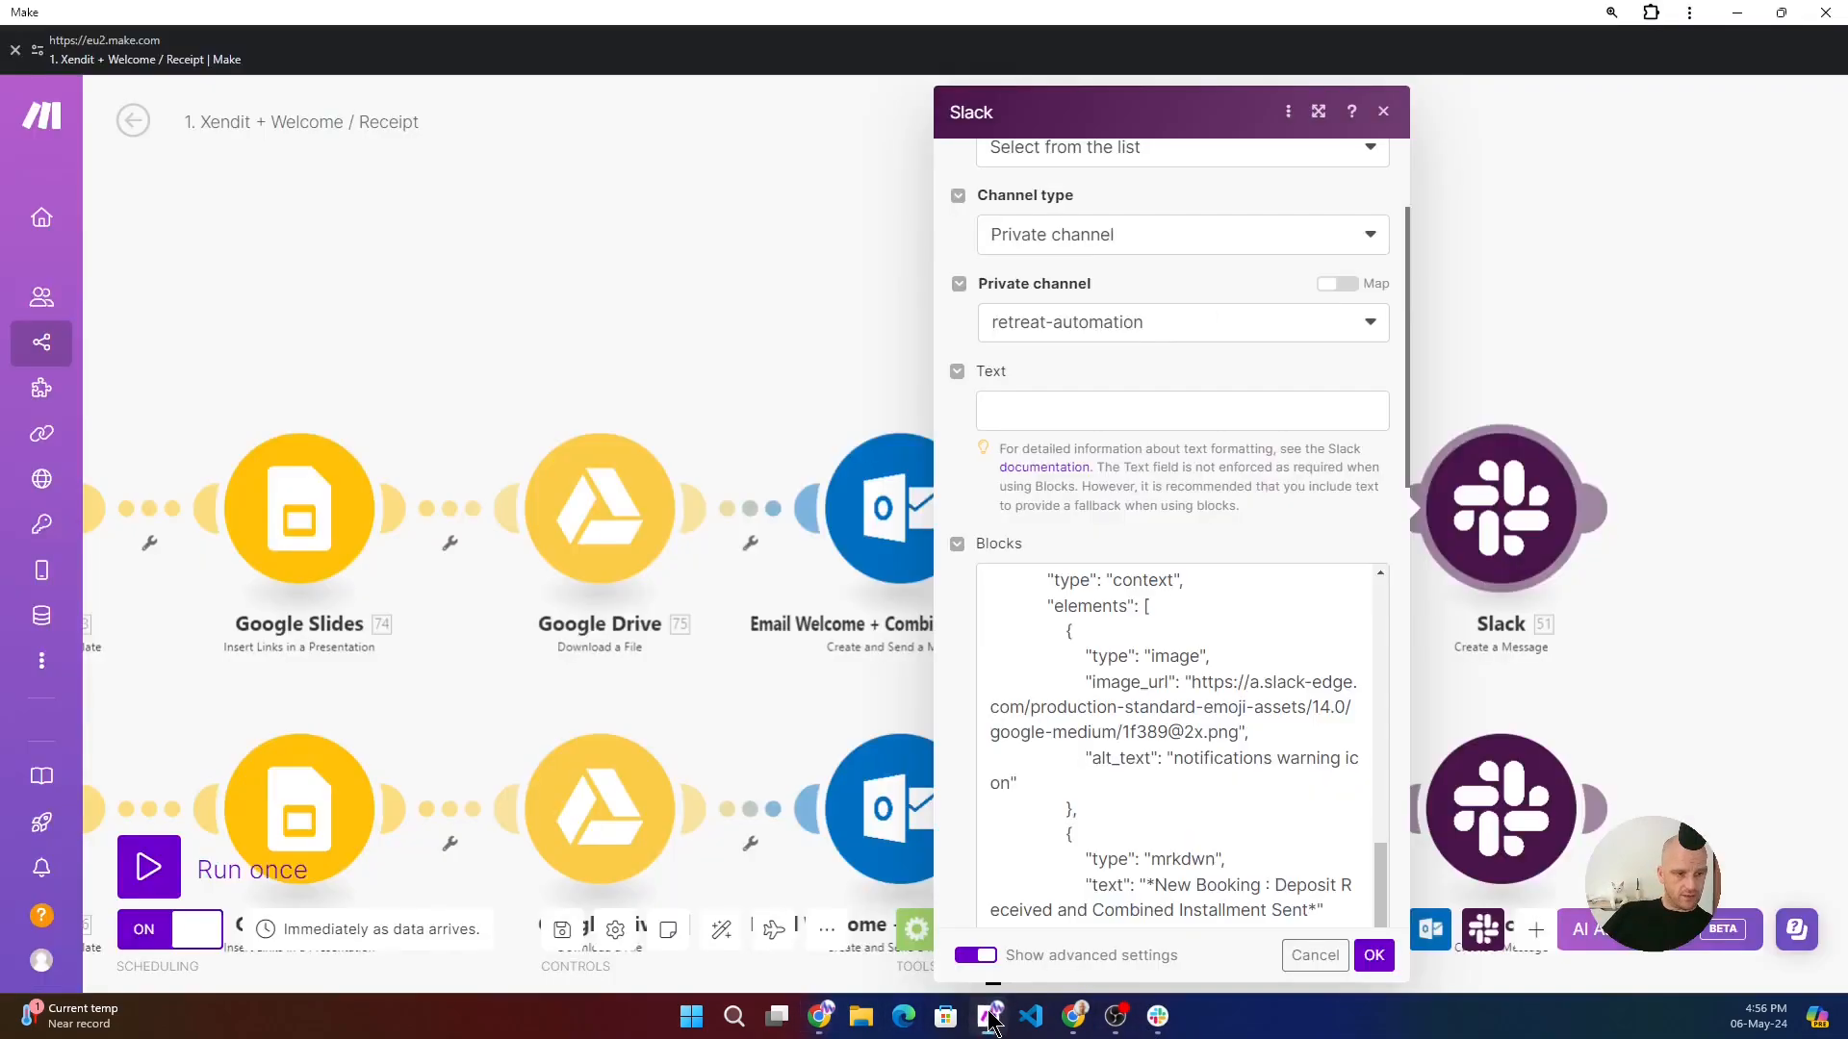
pyautogui.click(1383, 111)
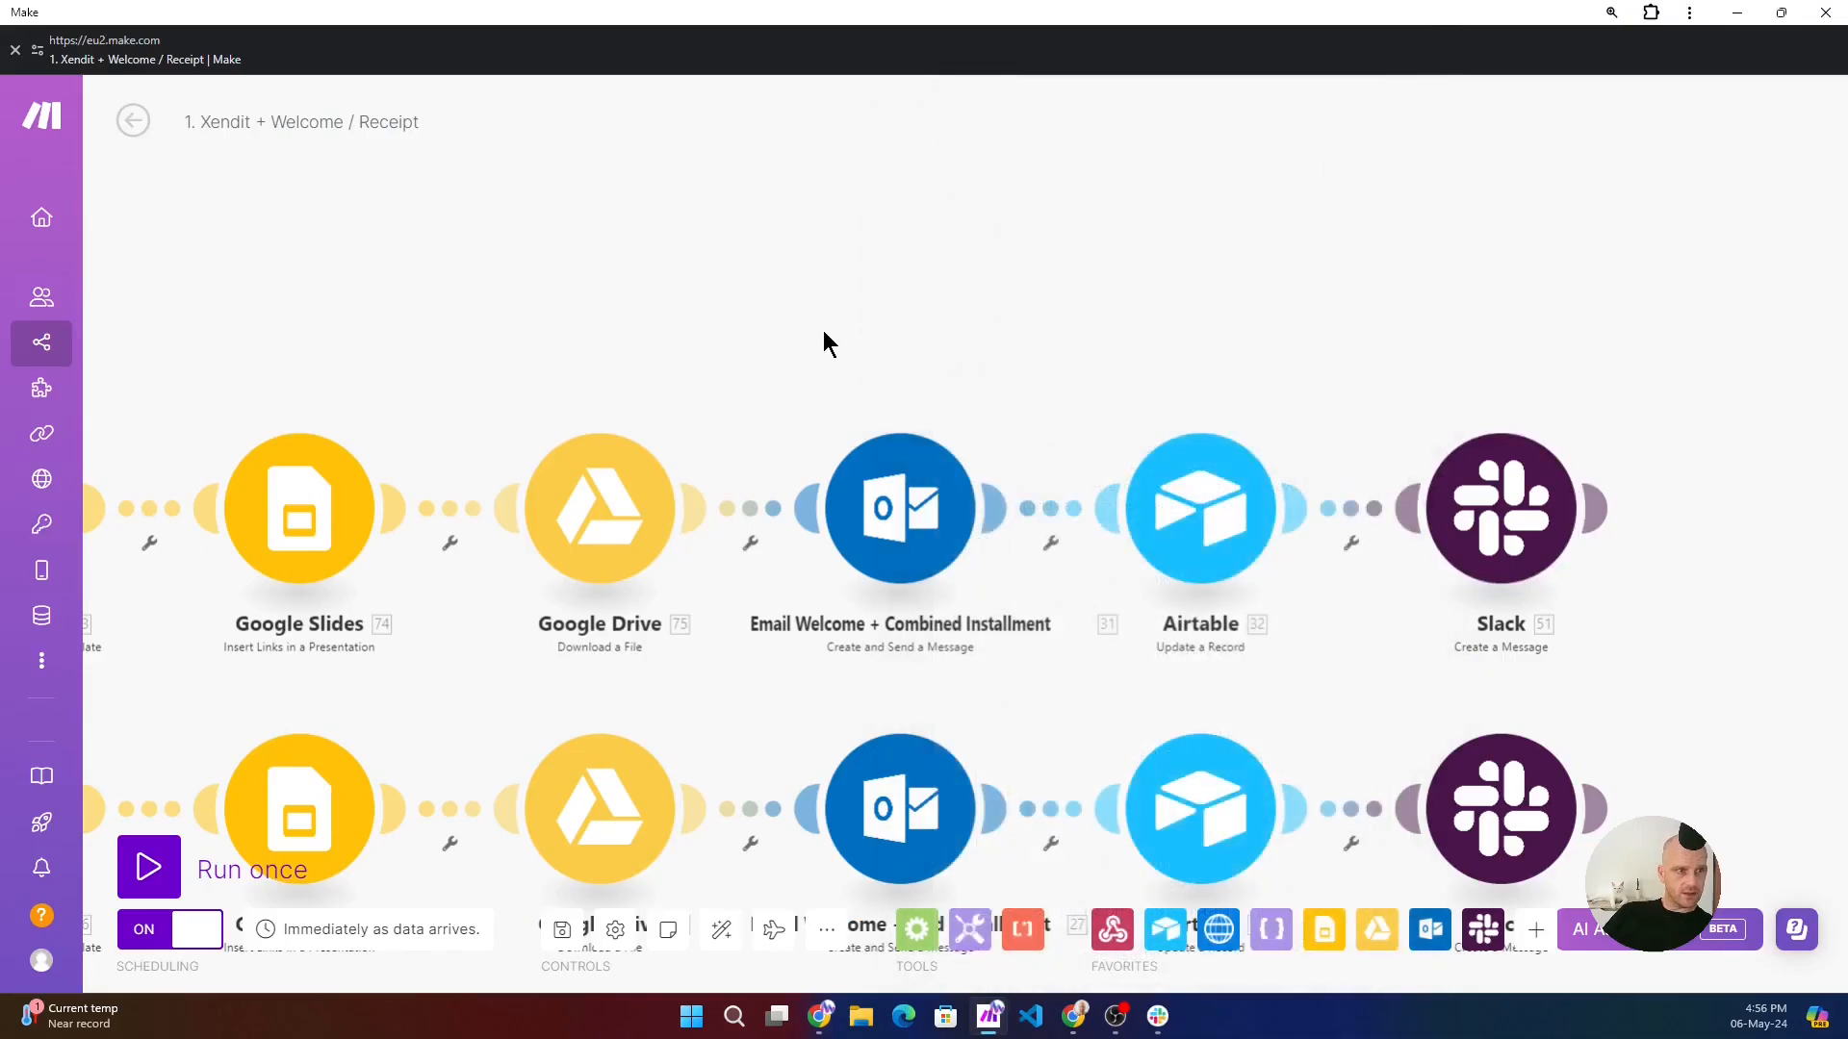
pyautogui.scroll(-6, 818, 376)
pyautogui.moveTo(808, 629); pyautogui.dragTo(1305, 498)
pyautogui.scroll(6, 967, 535)
pyautogui.scroll(2, 726, 447)
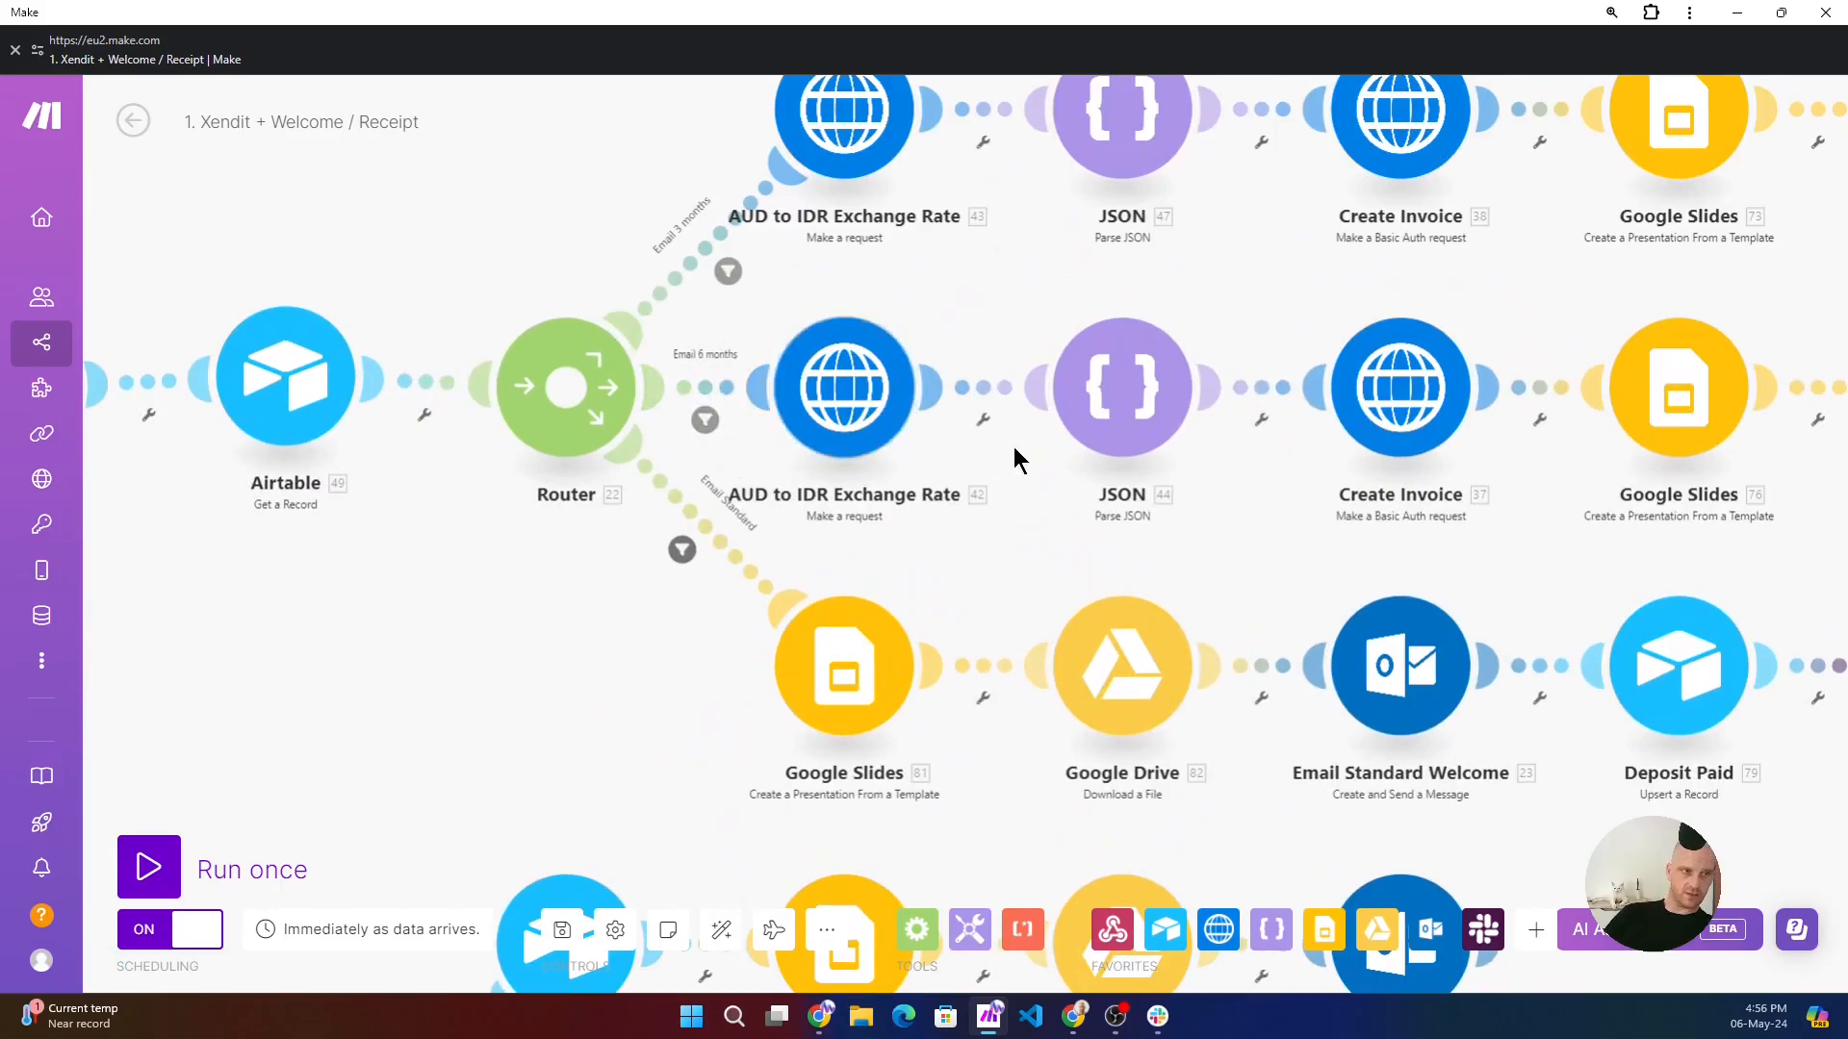
pyautogui.moveTo(1060, 310); pyautogui.dragTo(651, 343)
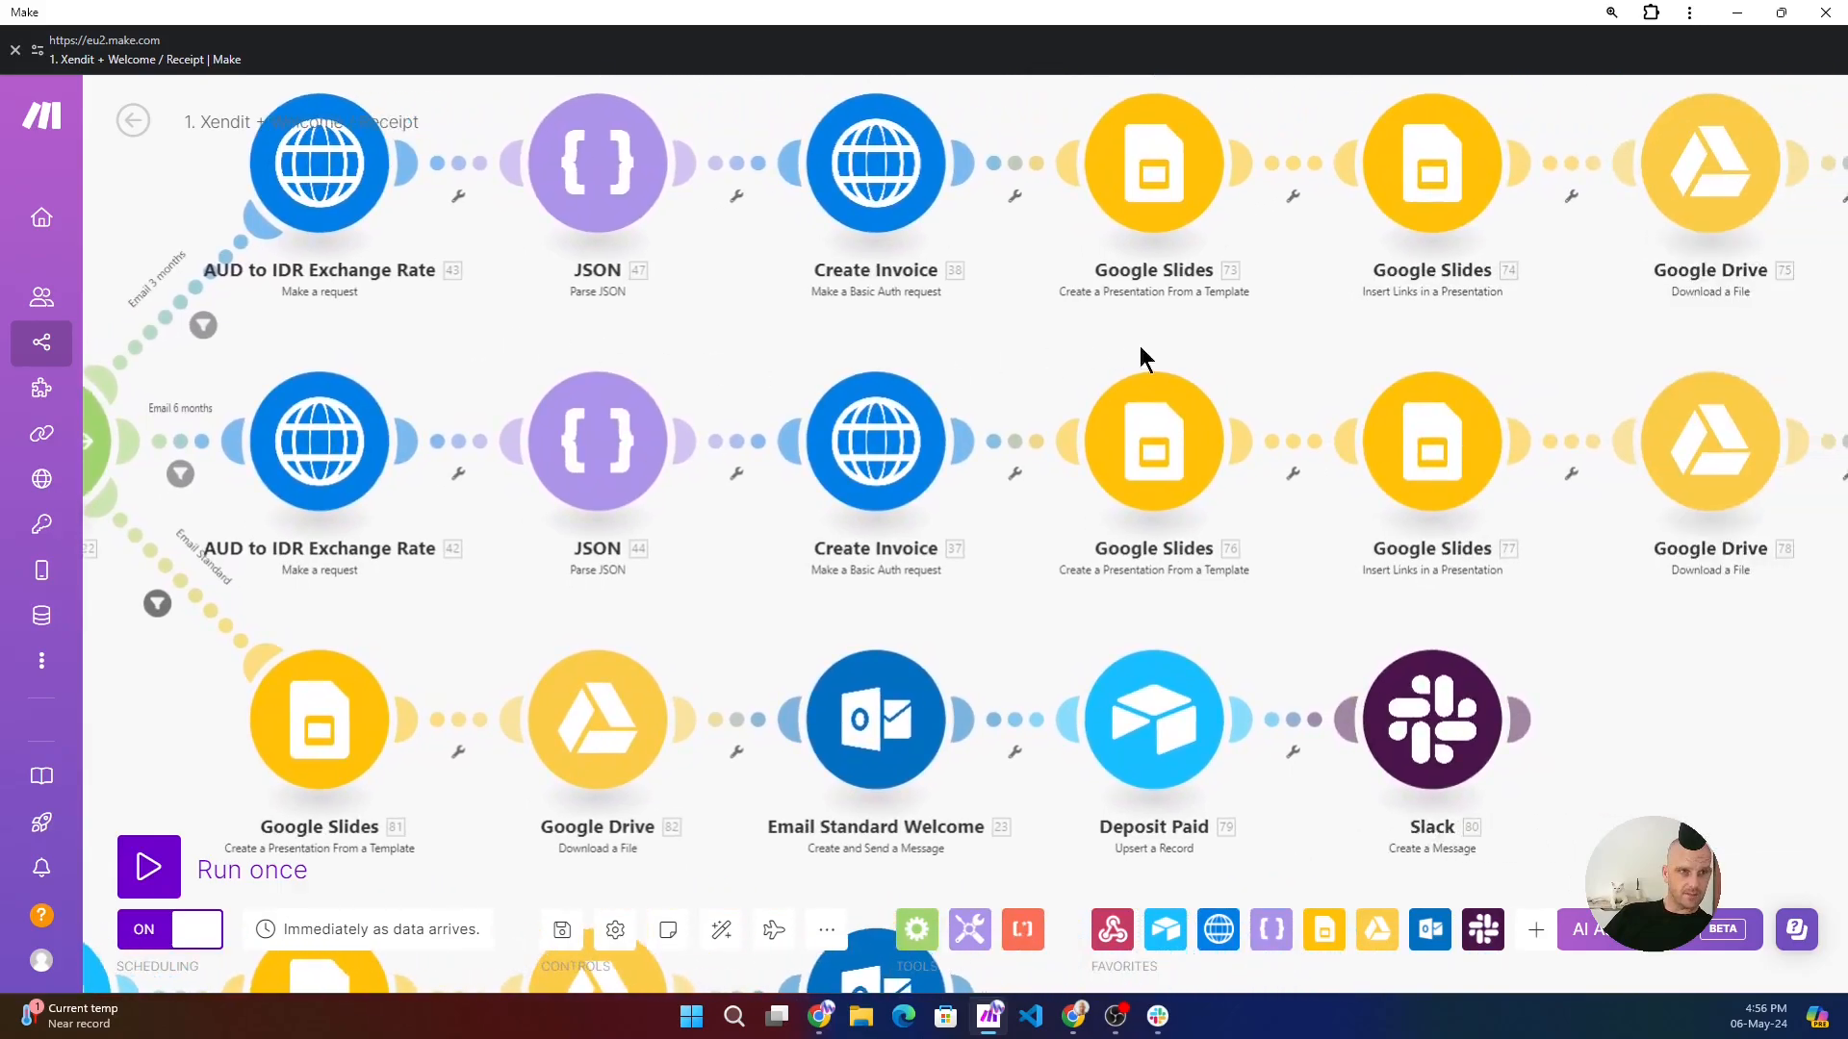
pyautogui.moveTo(1289, 362); pyautogui.dragTo(1067, 374)
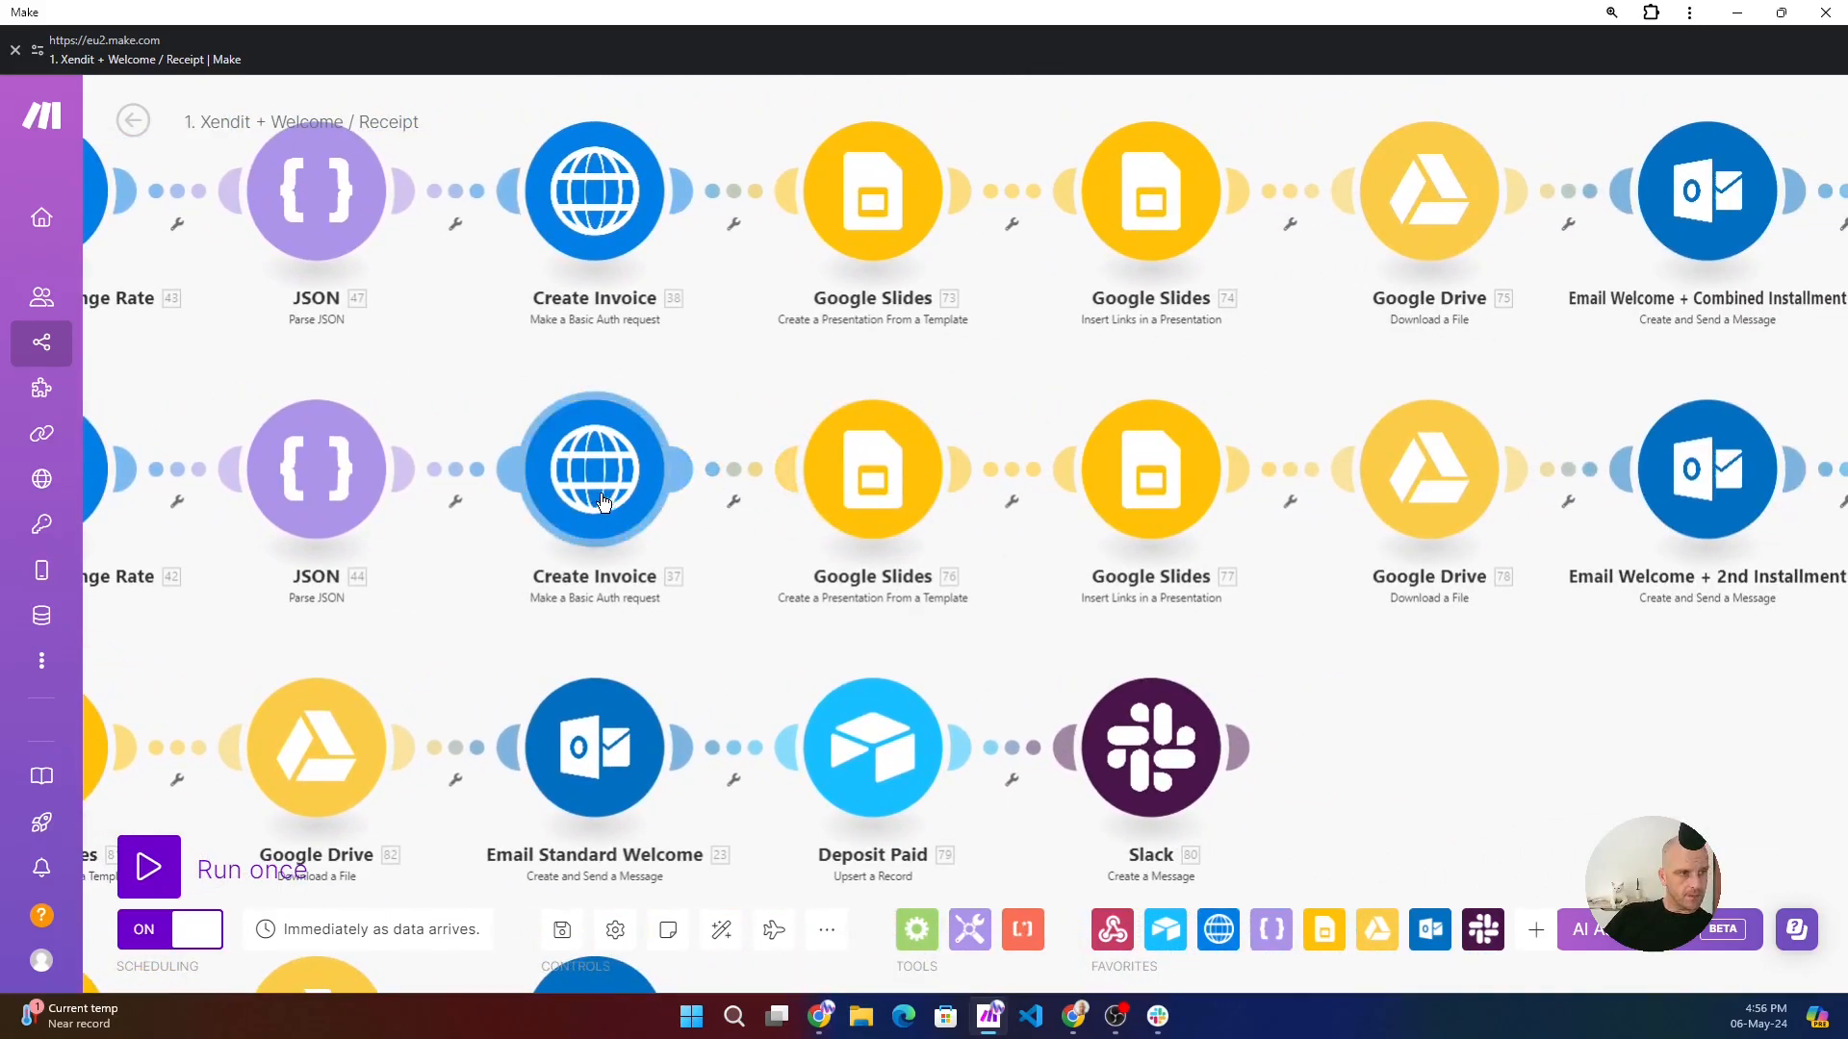
# - Open the Email 6 months route's Google Slides template module and inspect its second_Installment price mapping
pyautogui.click(878, 486)
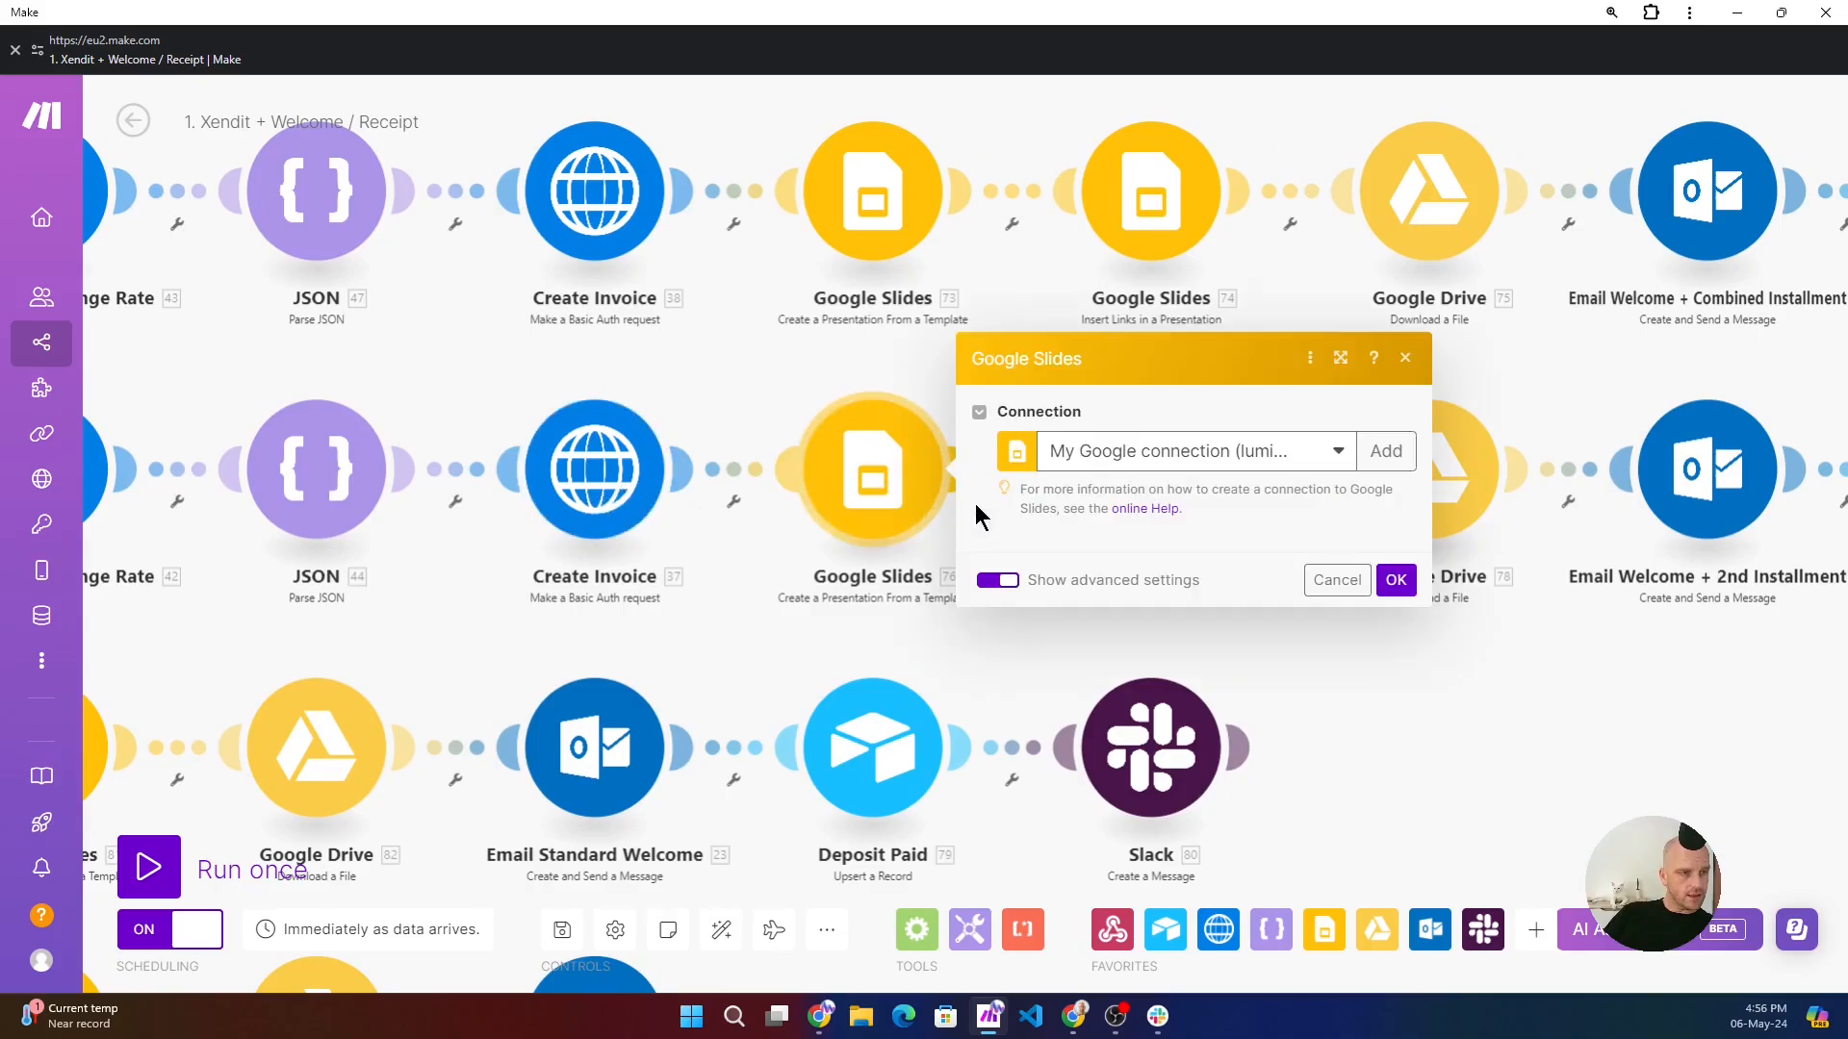
pyautogui.scroll(-5, 1194, 549)
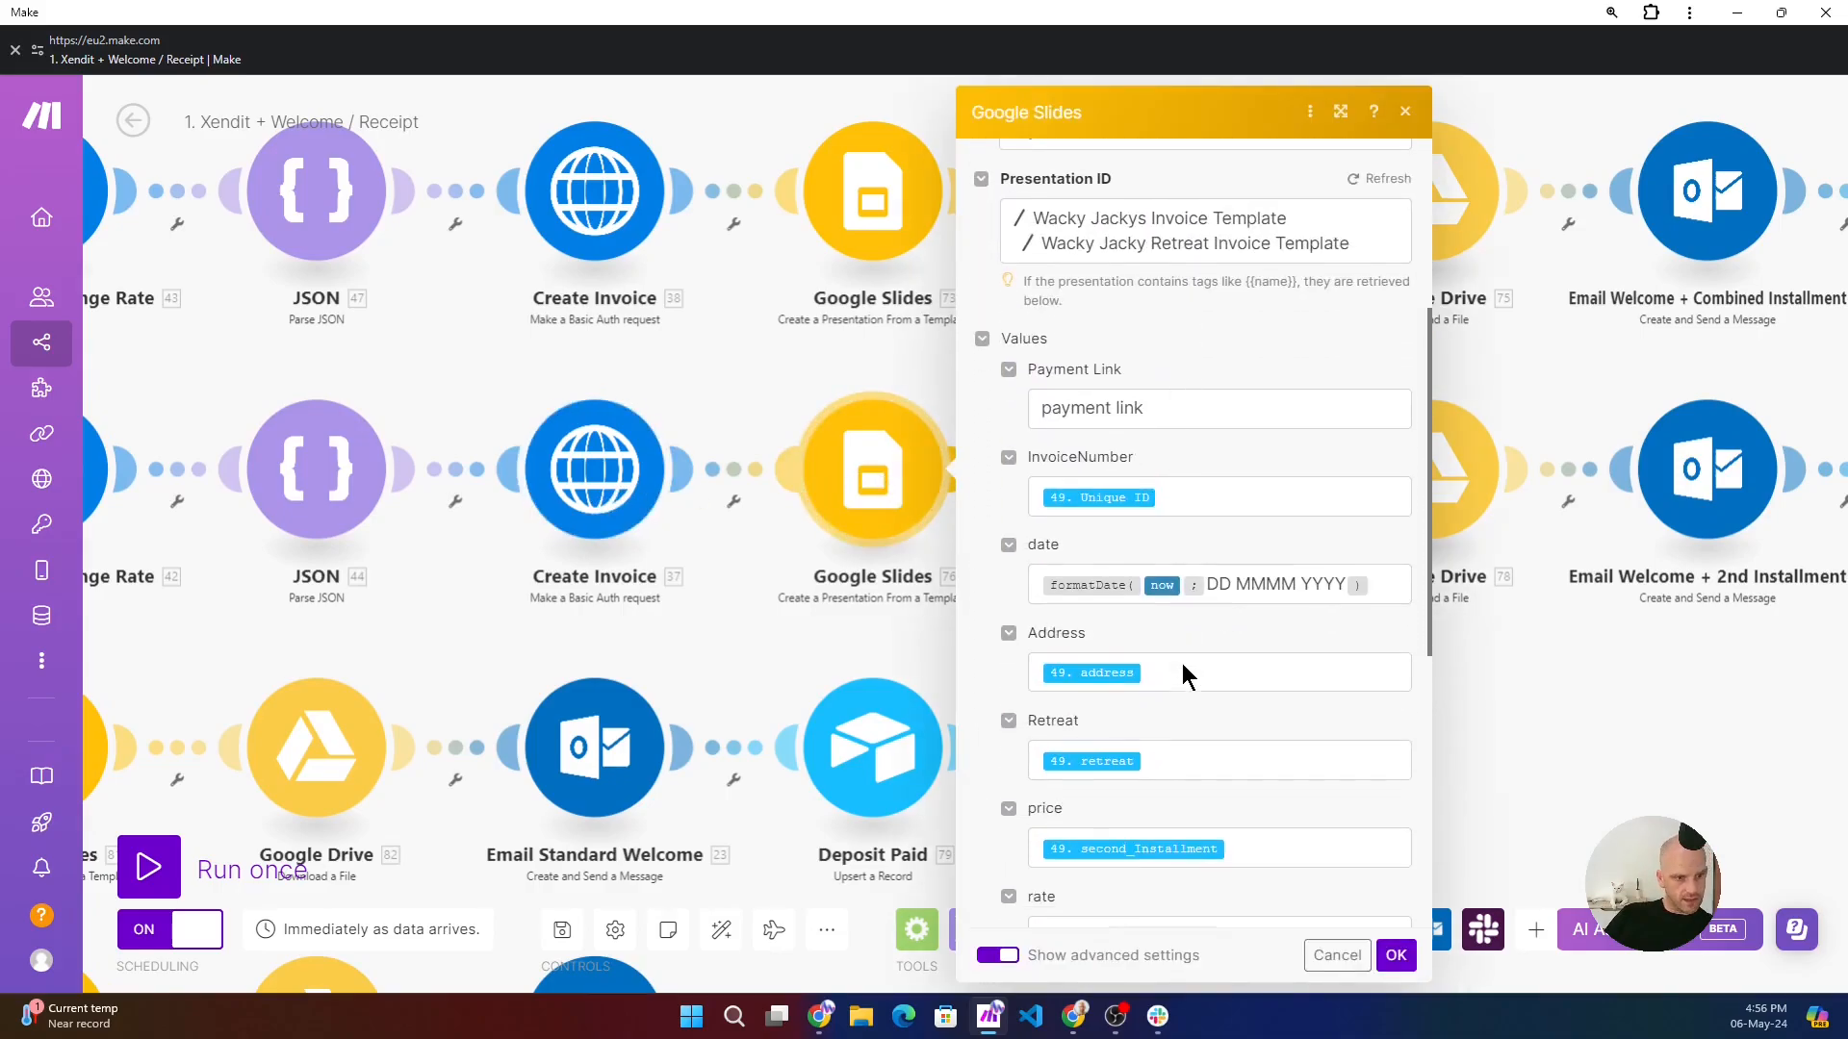
pyautogui.scroll(-2, 1183, 666)
pyautogui.click(1272, 652)
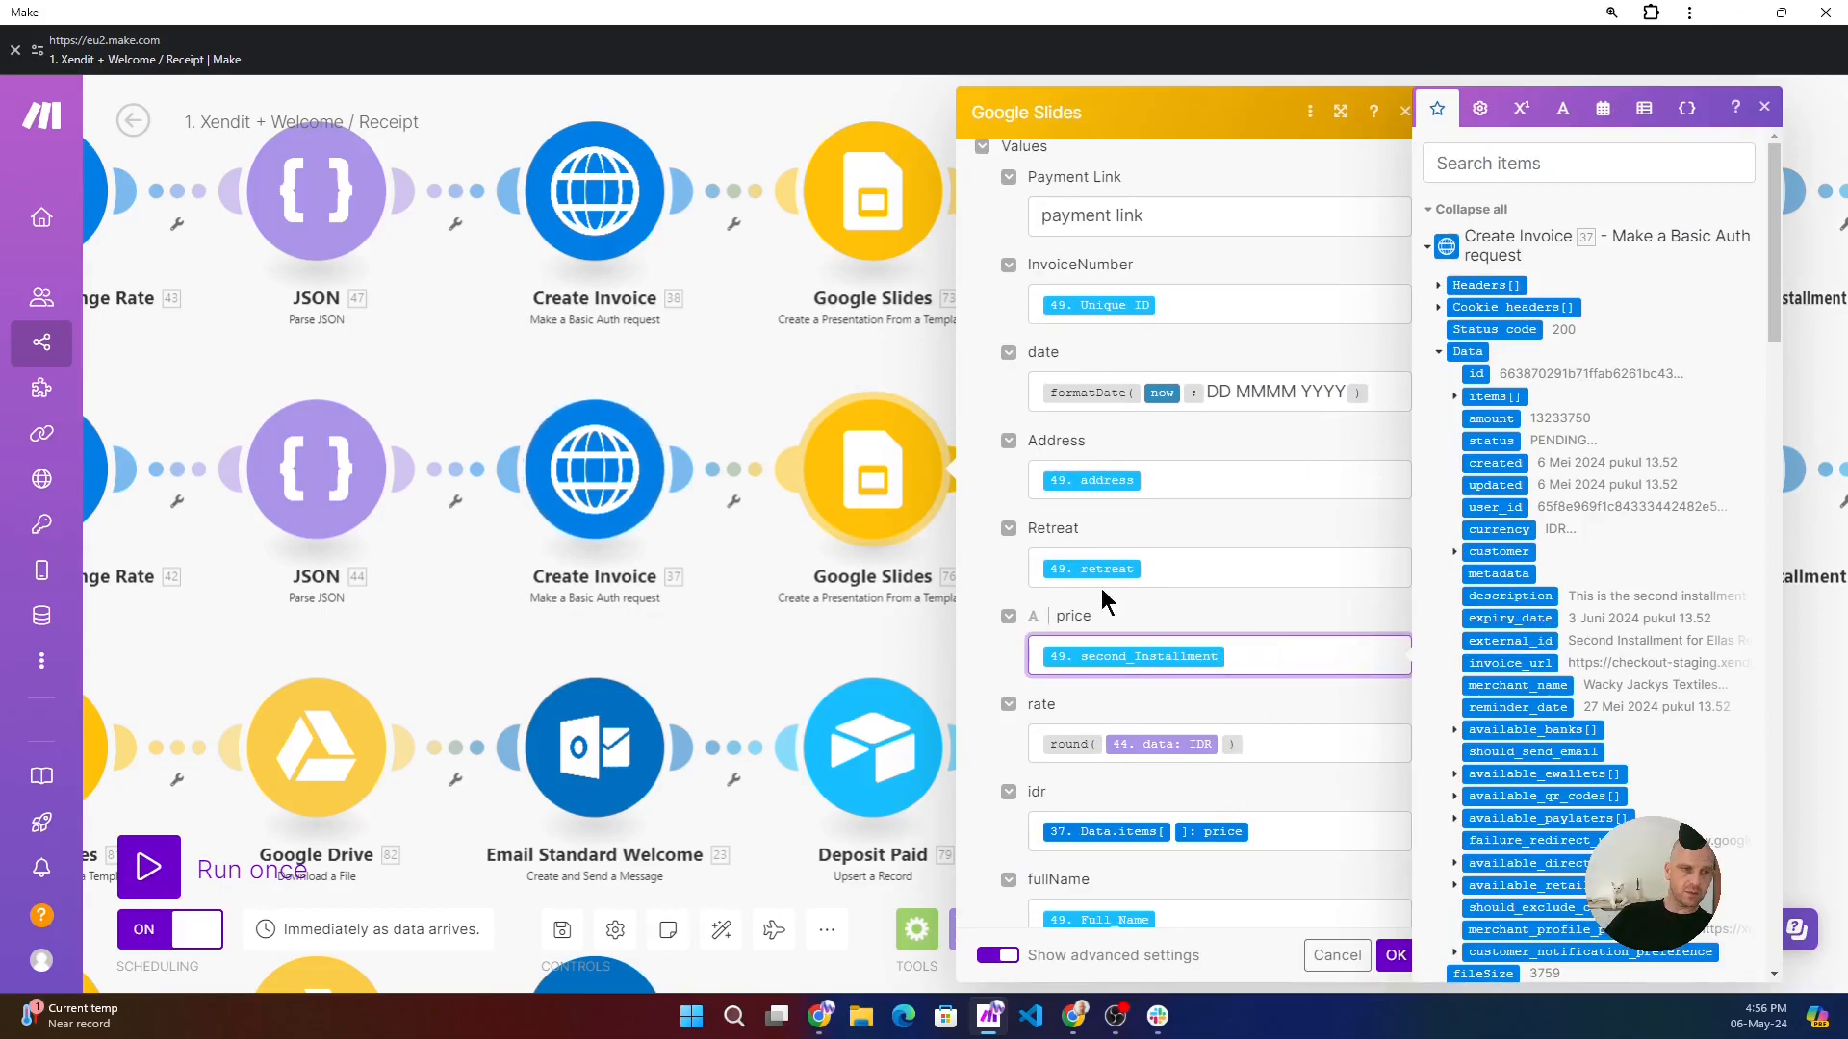
pyautogui.click(785, 629)
# - Open the Email Standard route's Google Slides template module and examine its receipt template and value mappings through the depositValue price
pyautogui.moveTo(386, 604); pyautogui.dragTo(1296, 483)
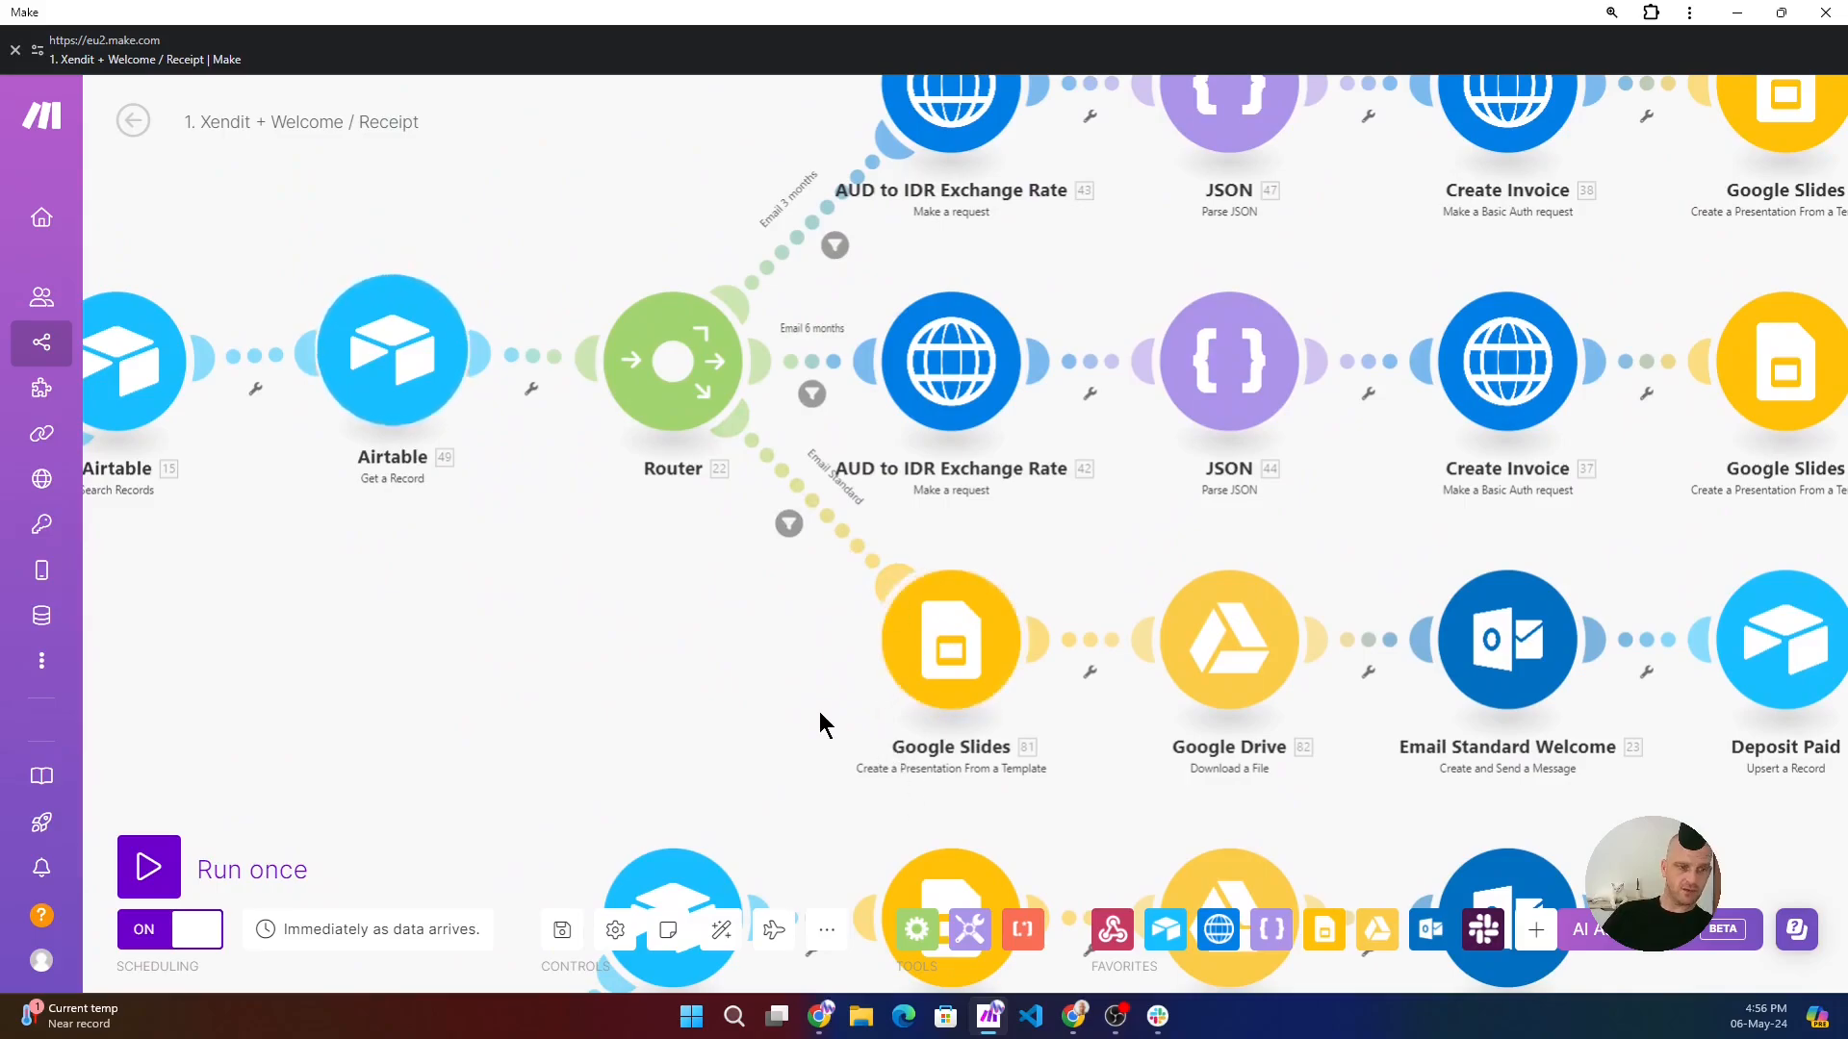
pyautogui.click(953, 652)
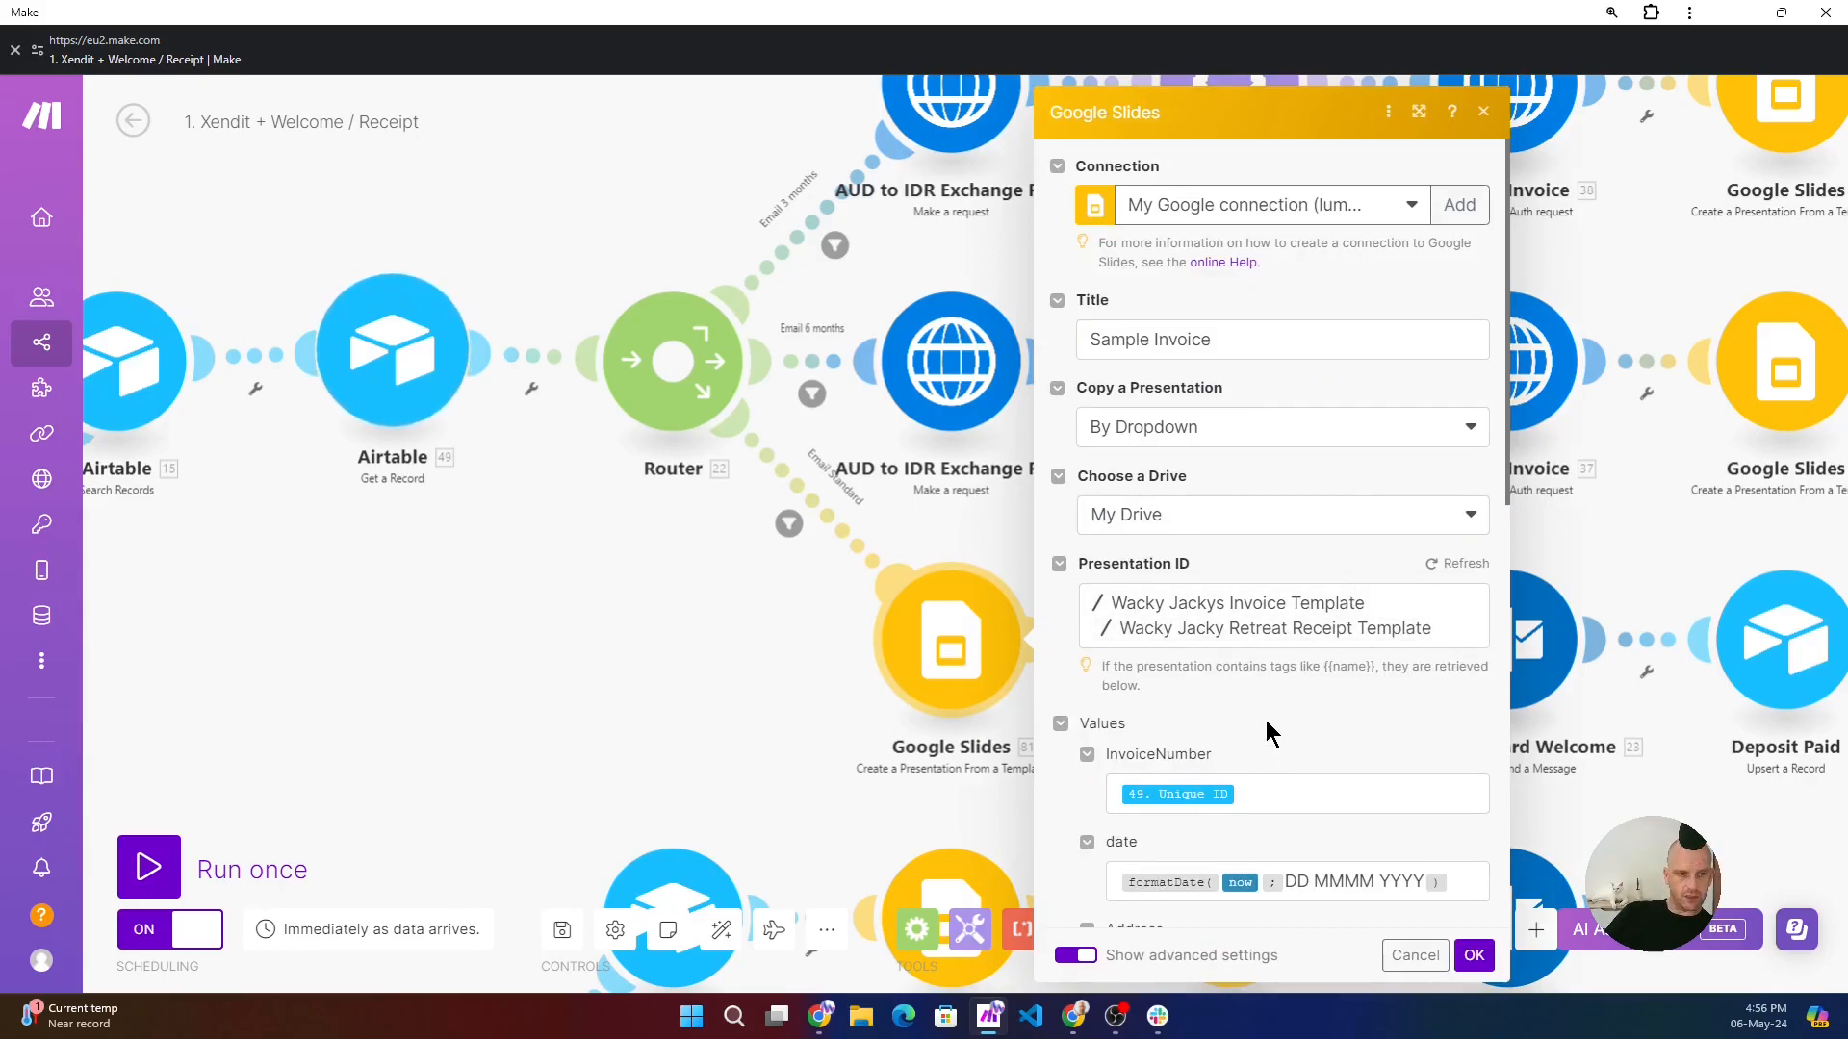
pyautogui.scroll(-2, 1266, 734)
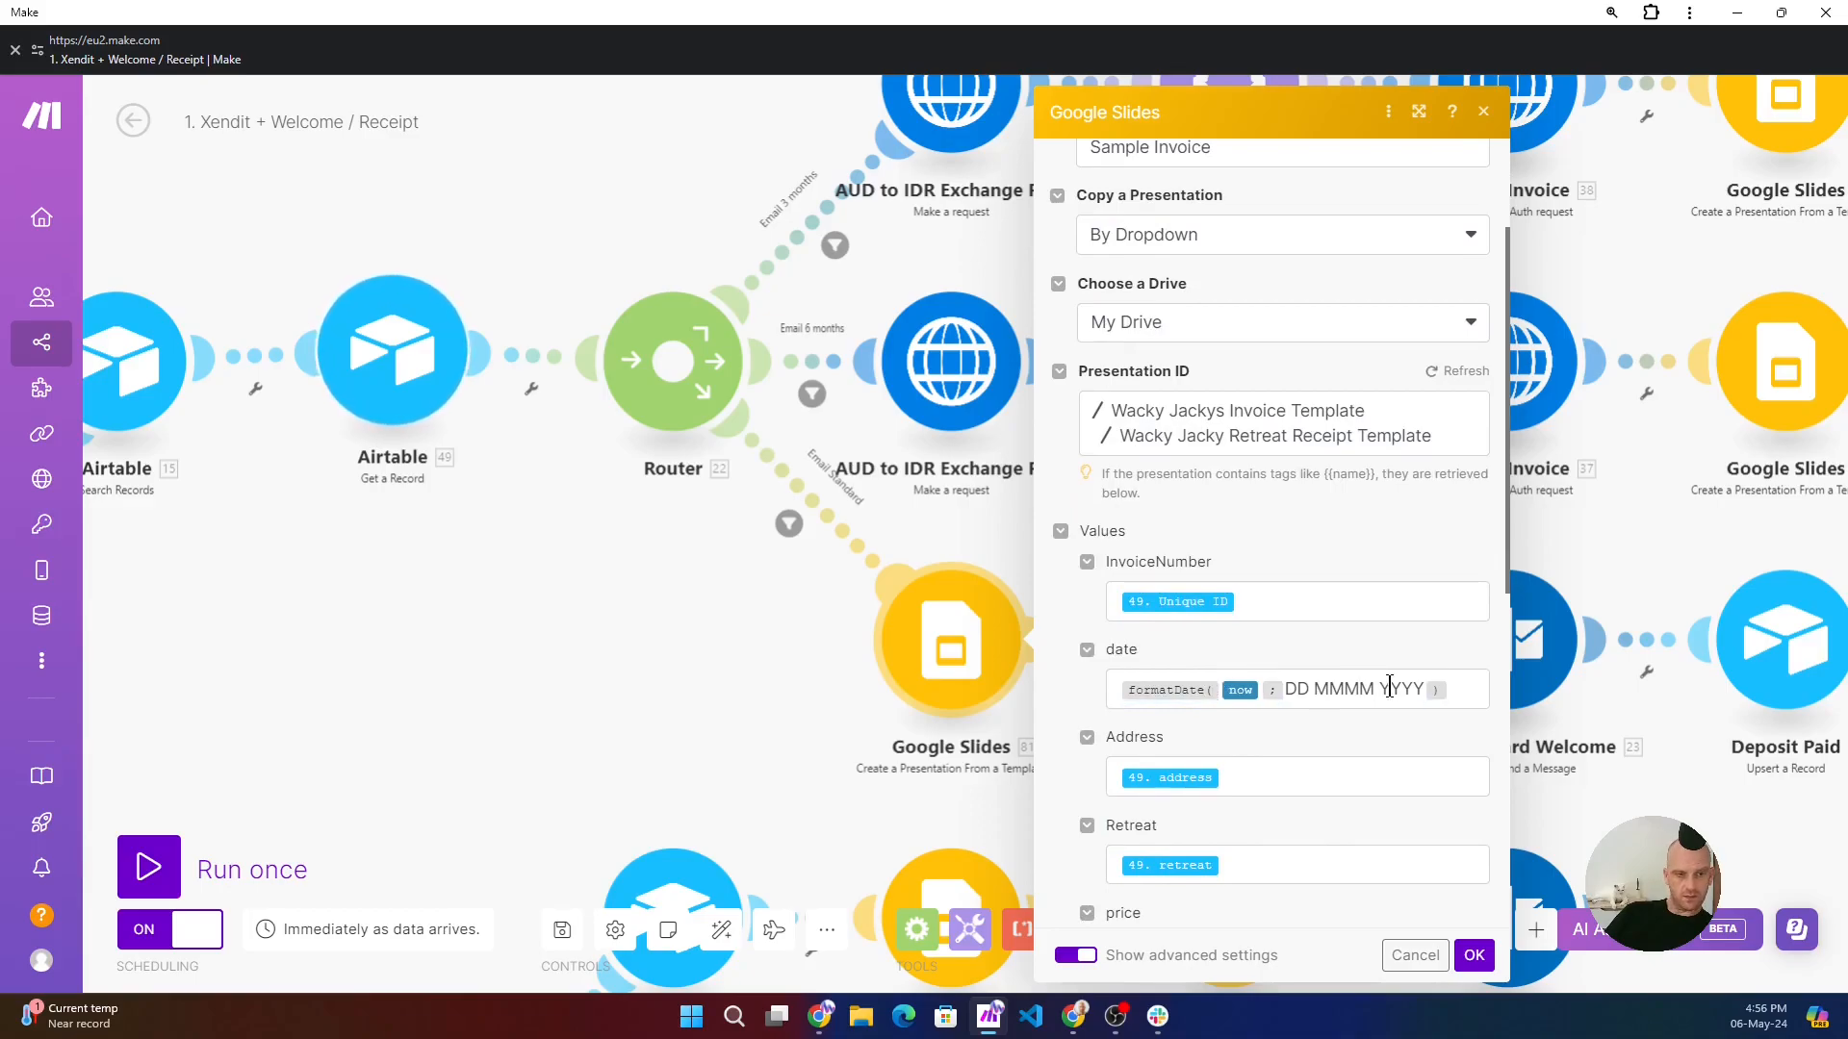
pyautogui.scroll(-1, 1357, 732)
pyautogui.scroll(-1, 1248, 693)
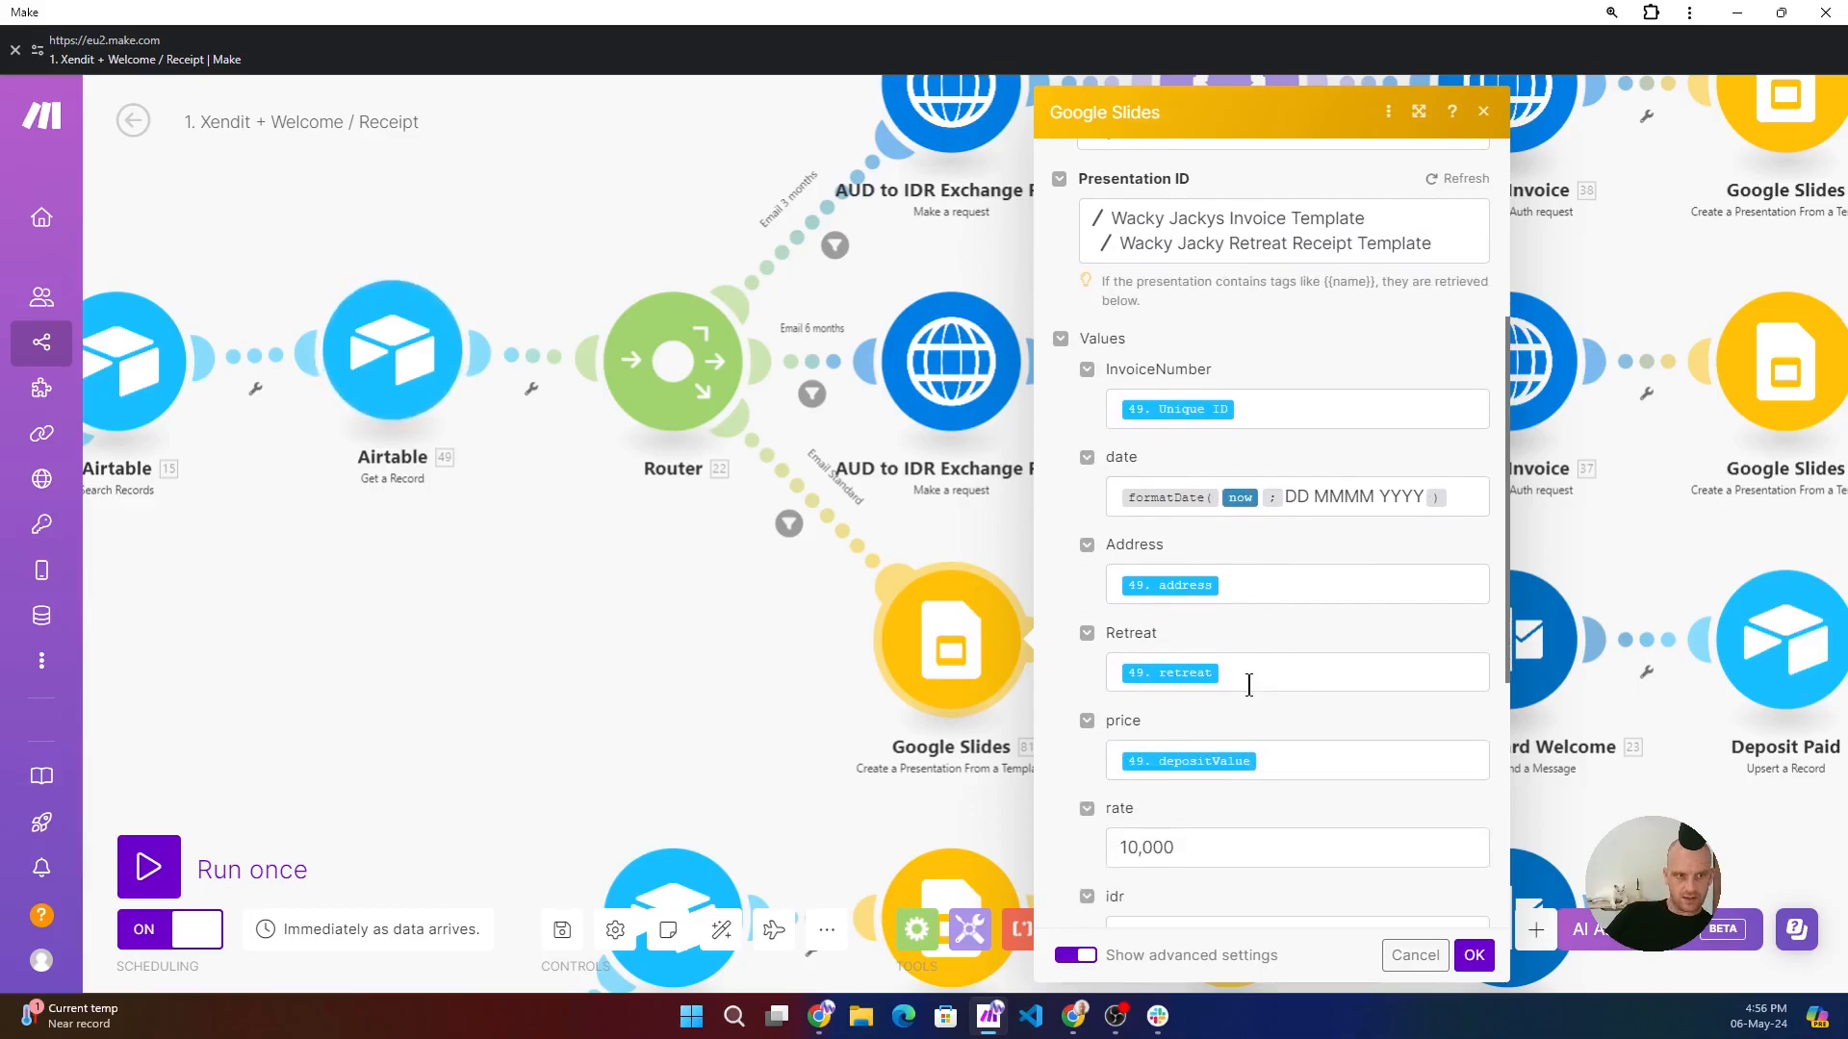
pyautogui.click(1295, 768)
pyautogui.scroll(-1, 1242, 760)
# - Inspect the rate, idr and fullName values and the new document's location and sharing options, and close the Google Slides module's settings
pyautogui.click(1227, 739)
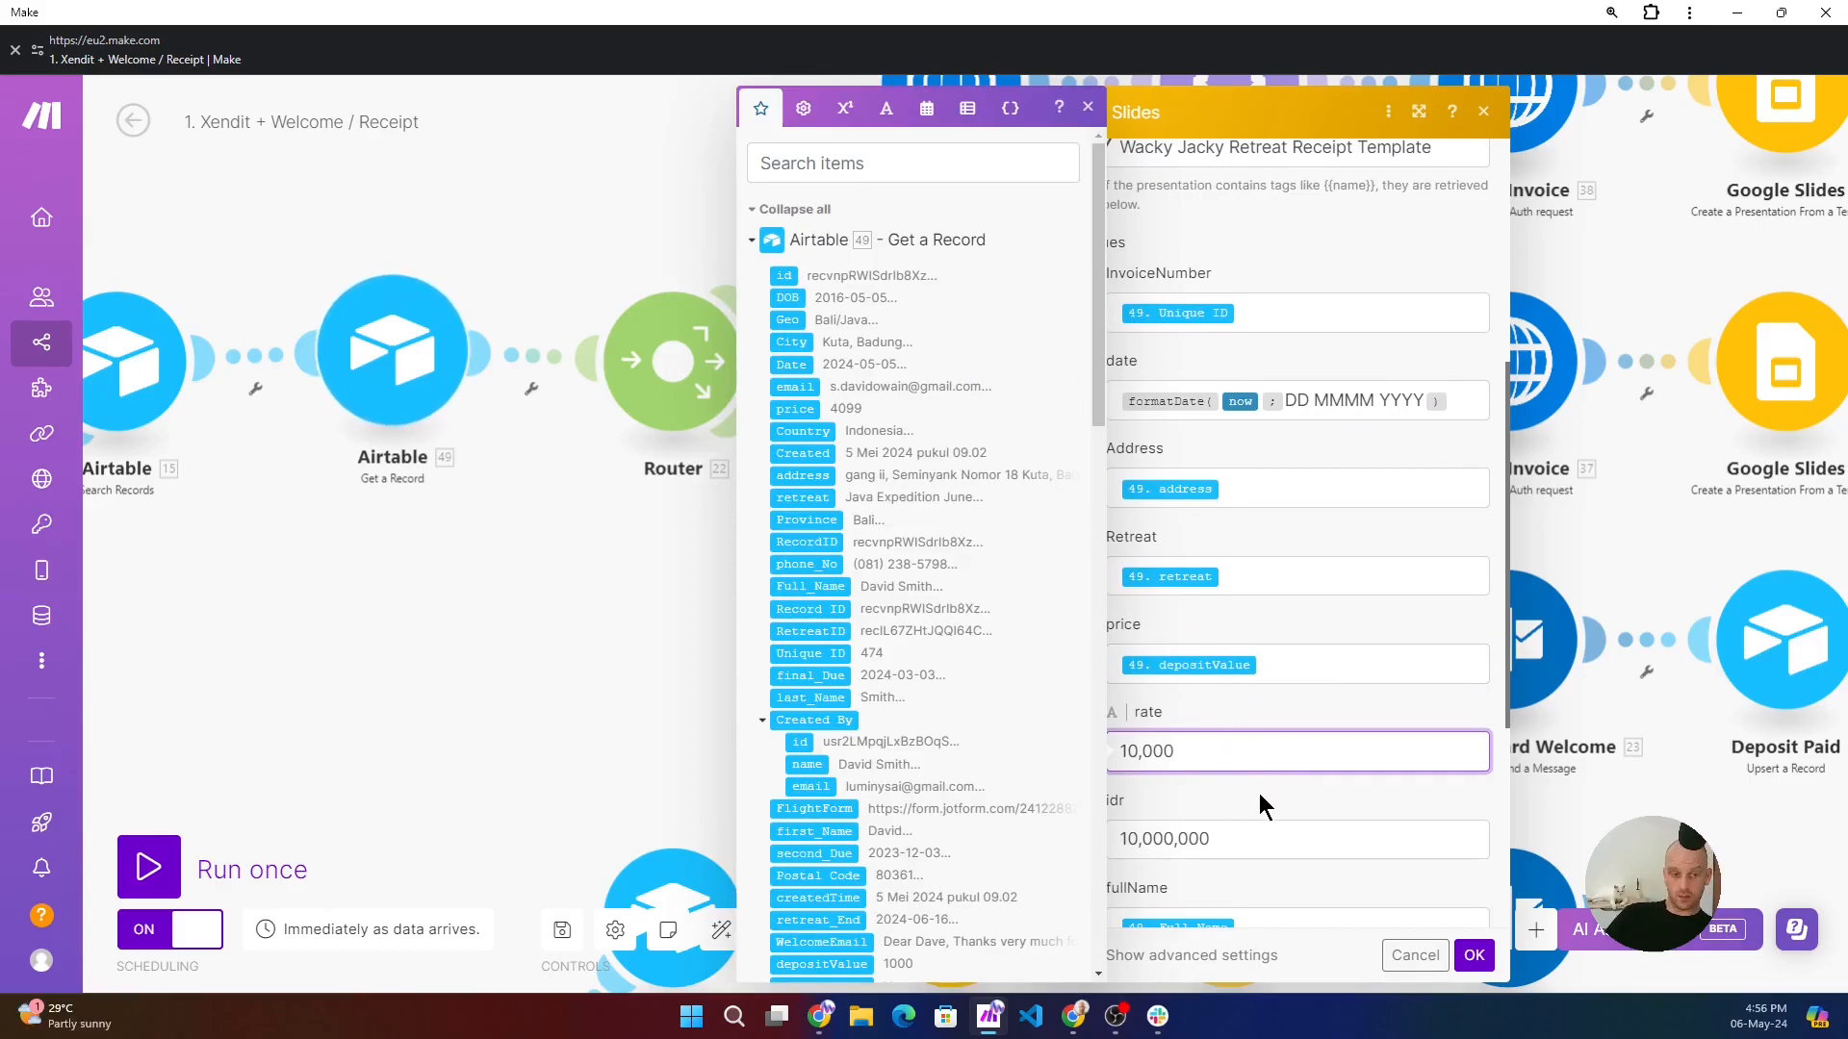
pyautogui.scroll(-1, 1259, 793)
pyautogui.click(1222, 701)
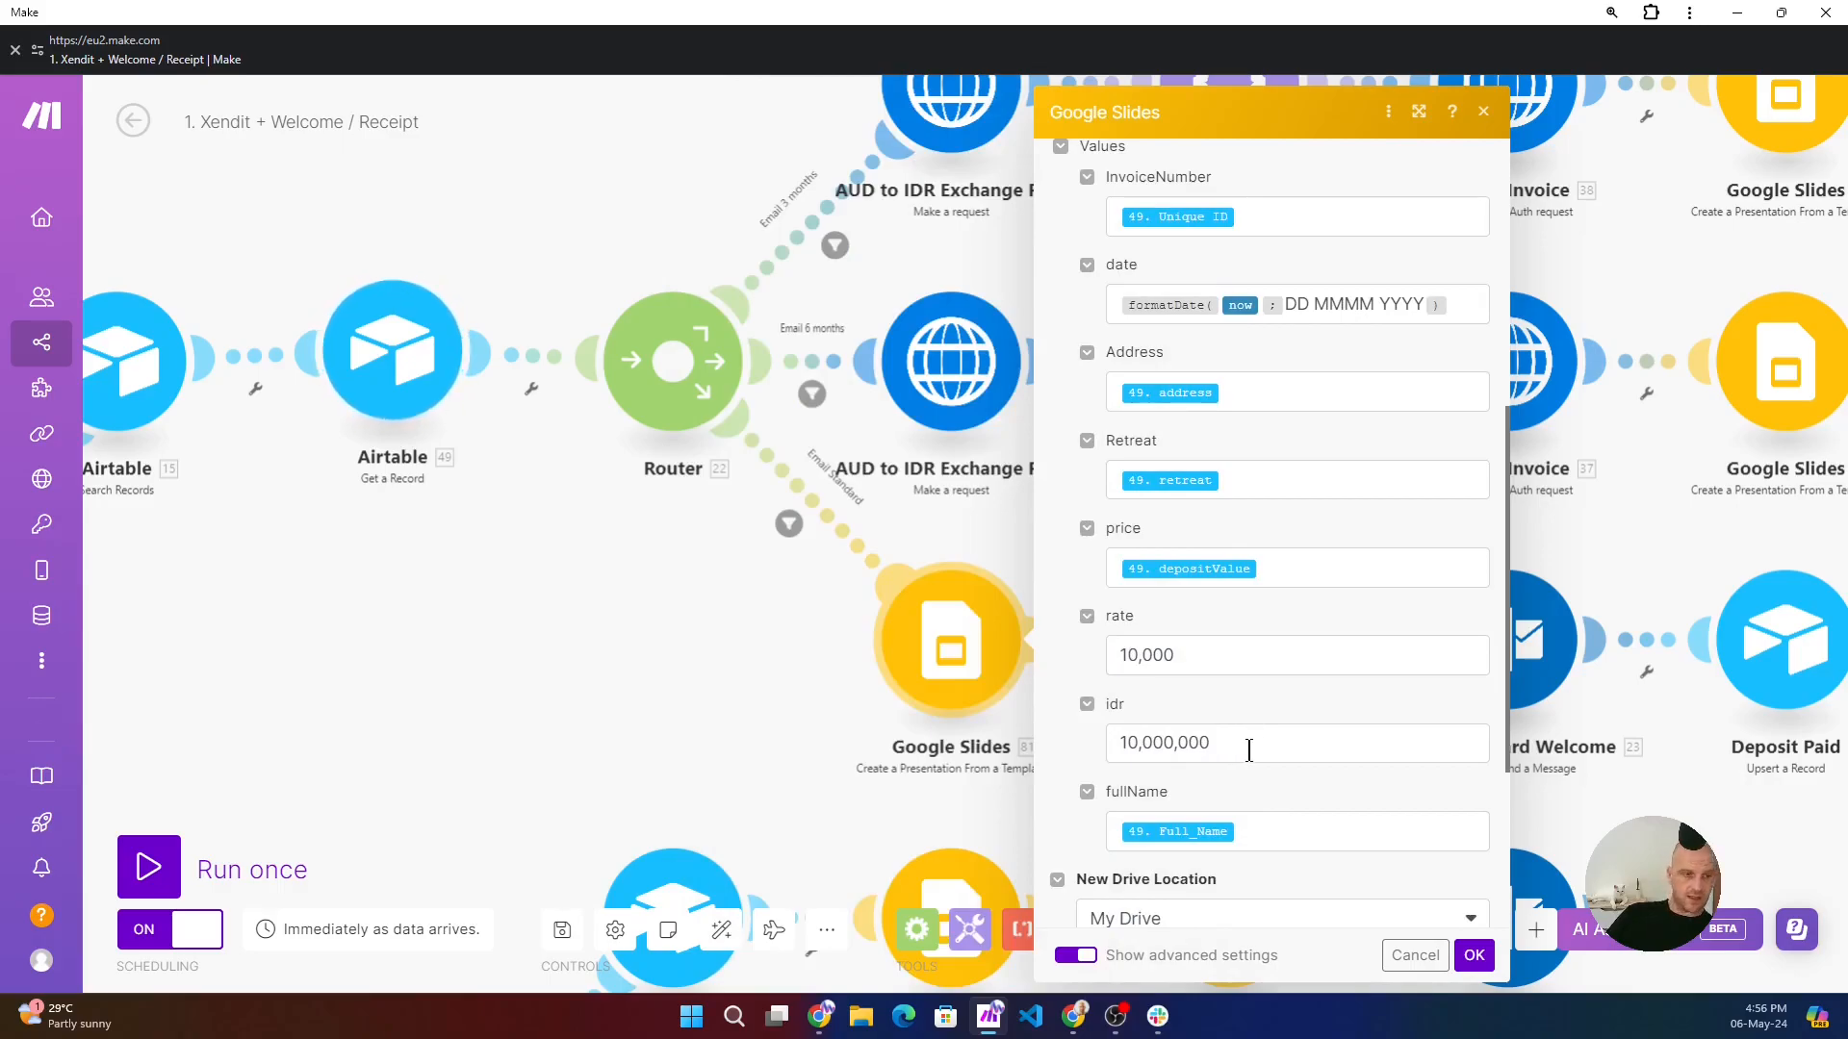
pyautogui.click(1249, 749)
pyautogui.scroll(-1, 1285, 749)
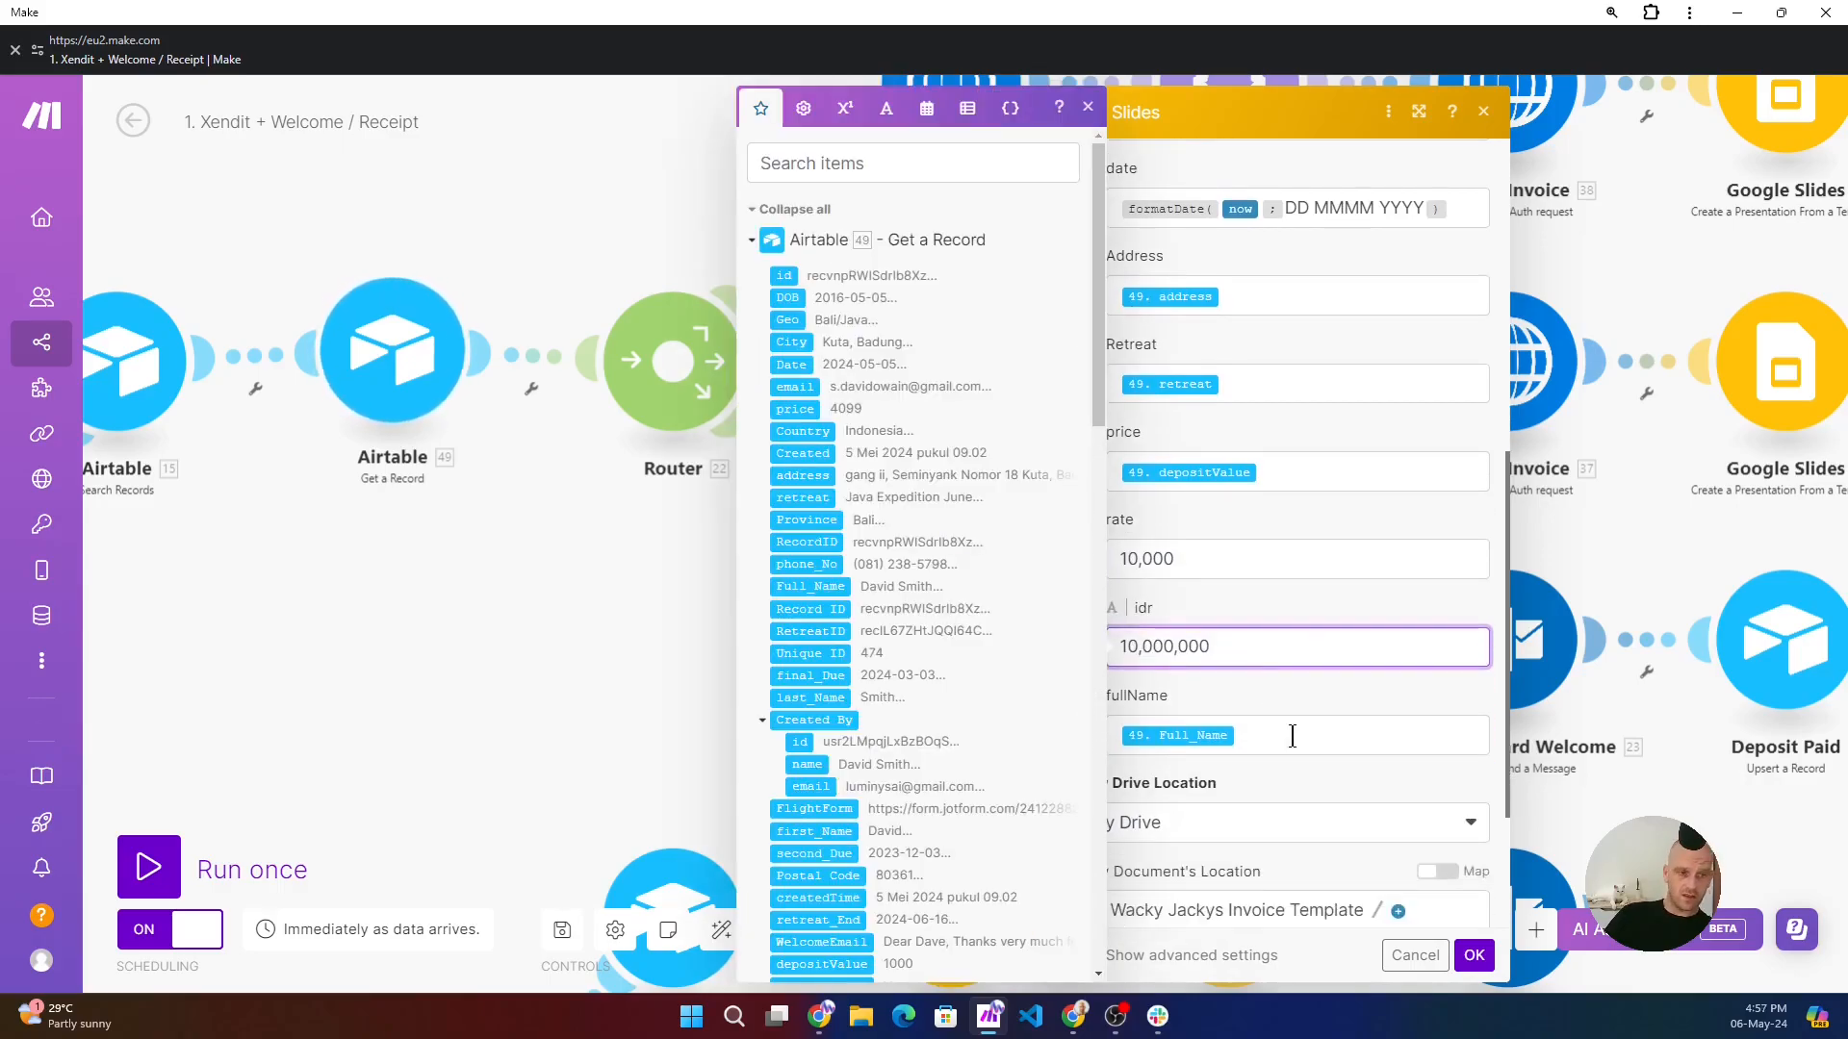
pyautogui.scroll(-2, 1337, 783)
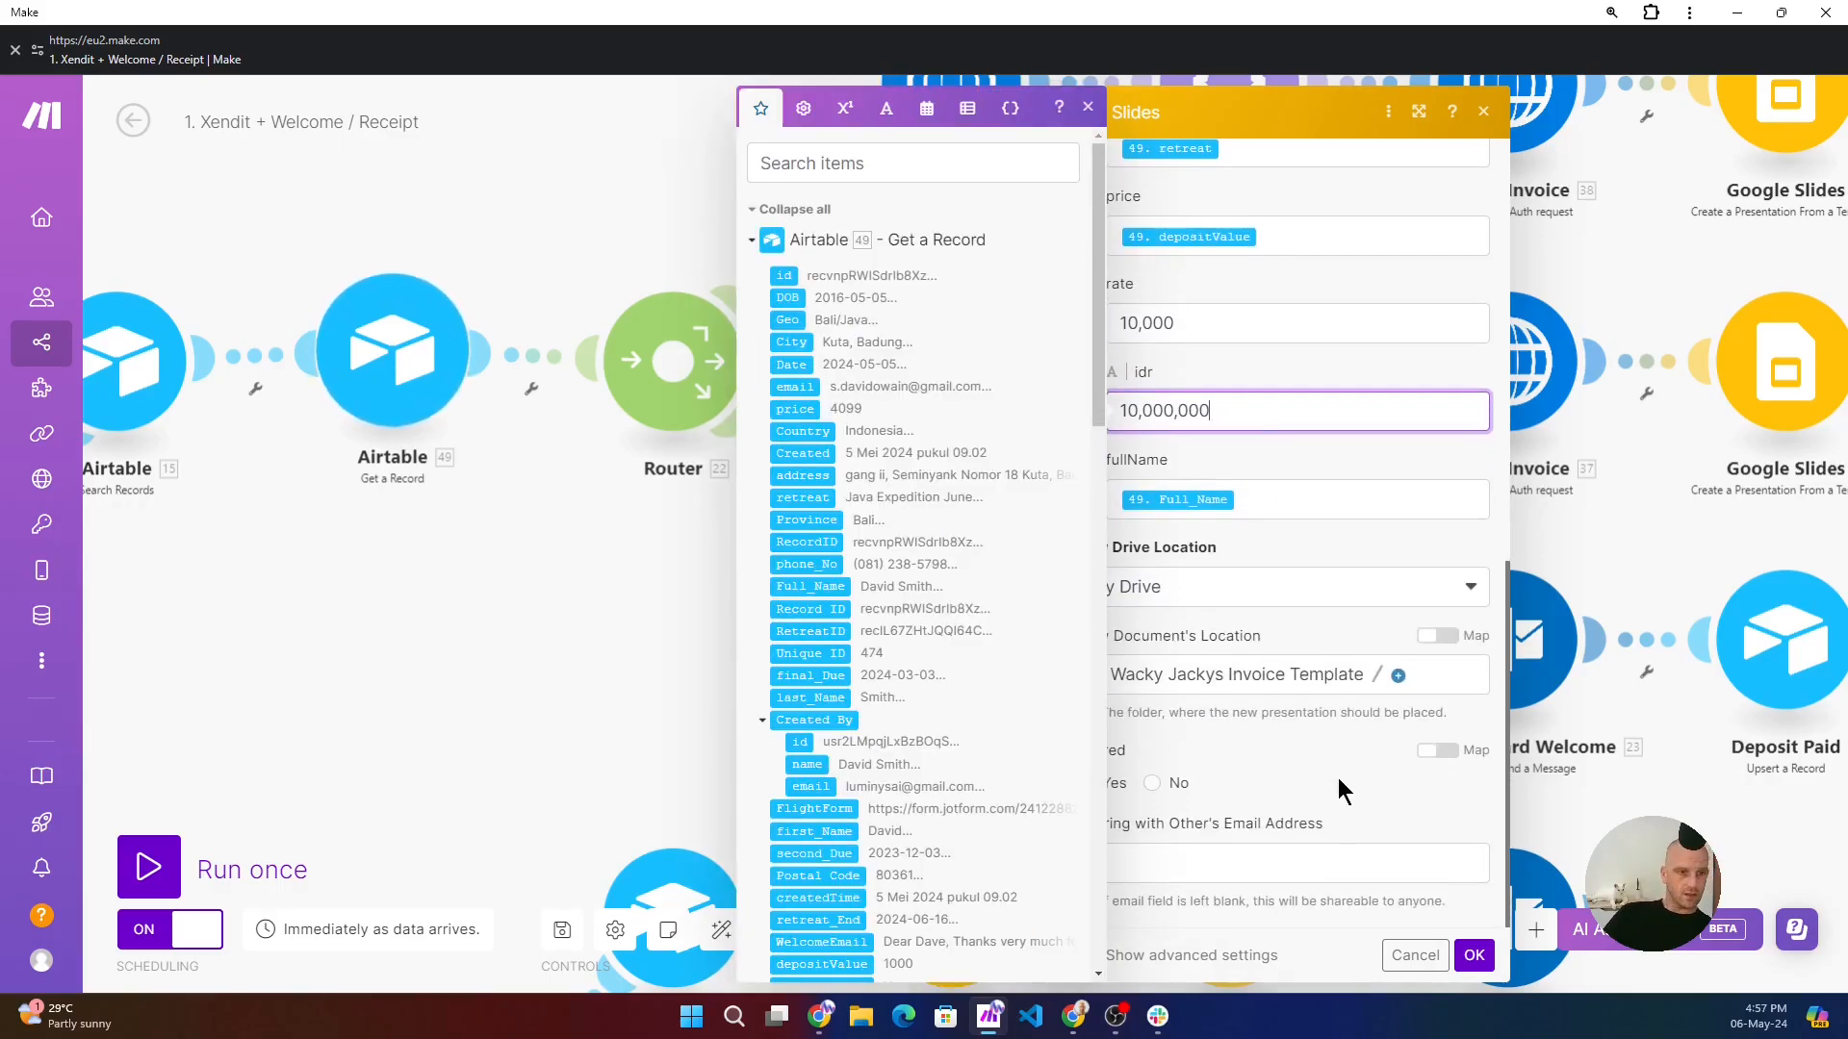
pyautogui.click(1474, 956)
# - Check the standard route's Google Drive Download a File settings, close them, and examine the Email Standard Welcome, Deposit Paid and Slack modules
pyautogui.click(1215, 672)
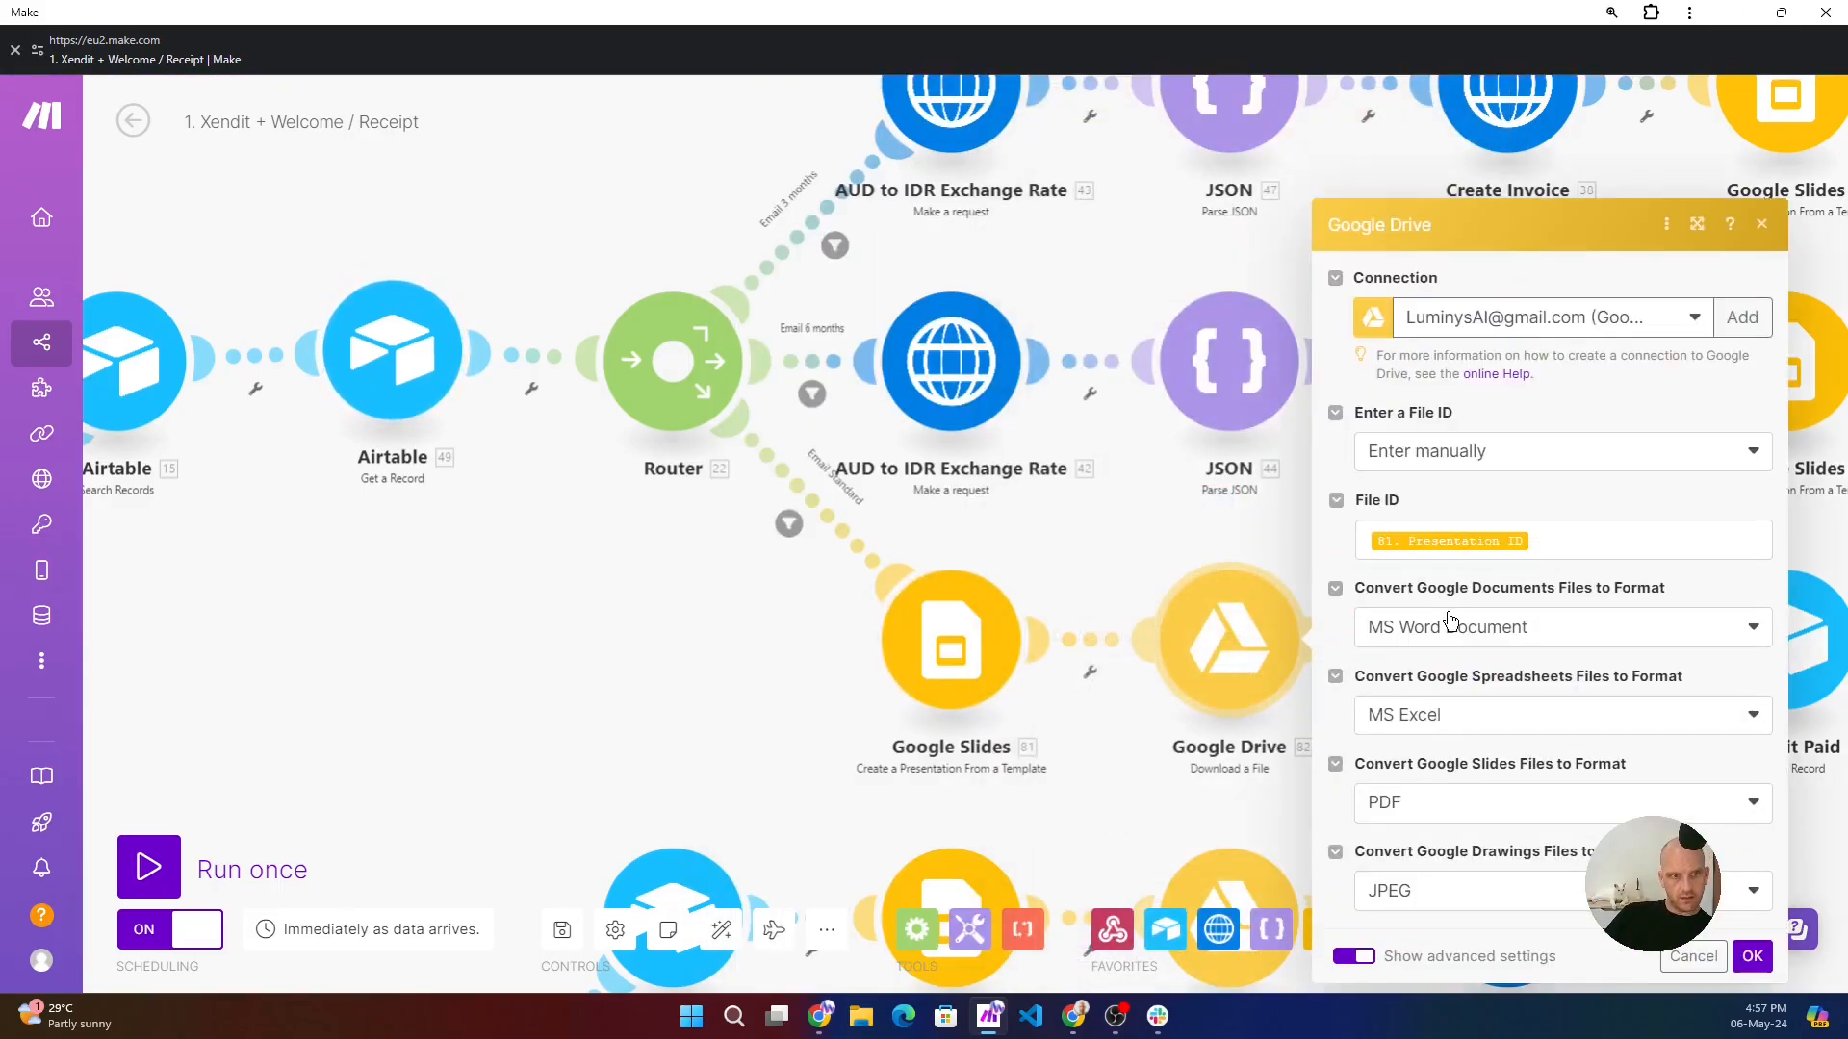
pyautogui.click(1237, 769)
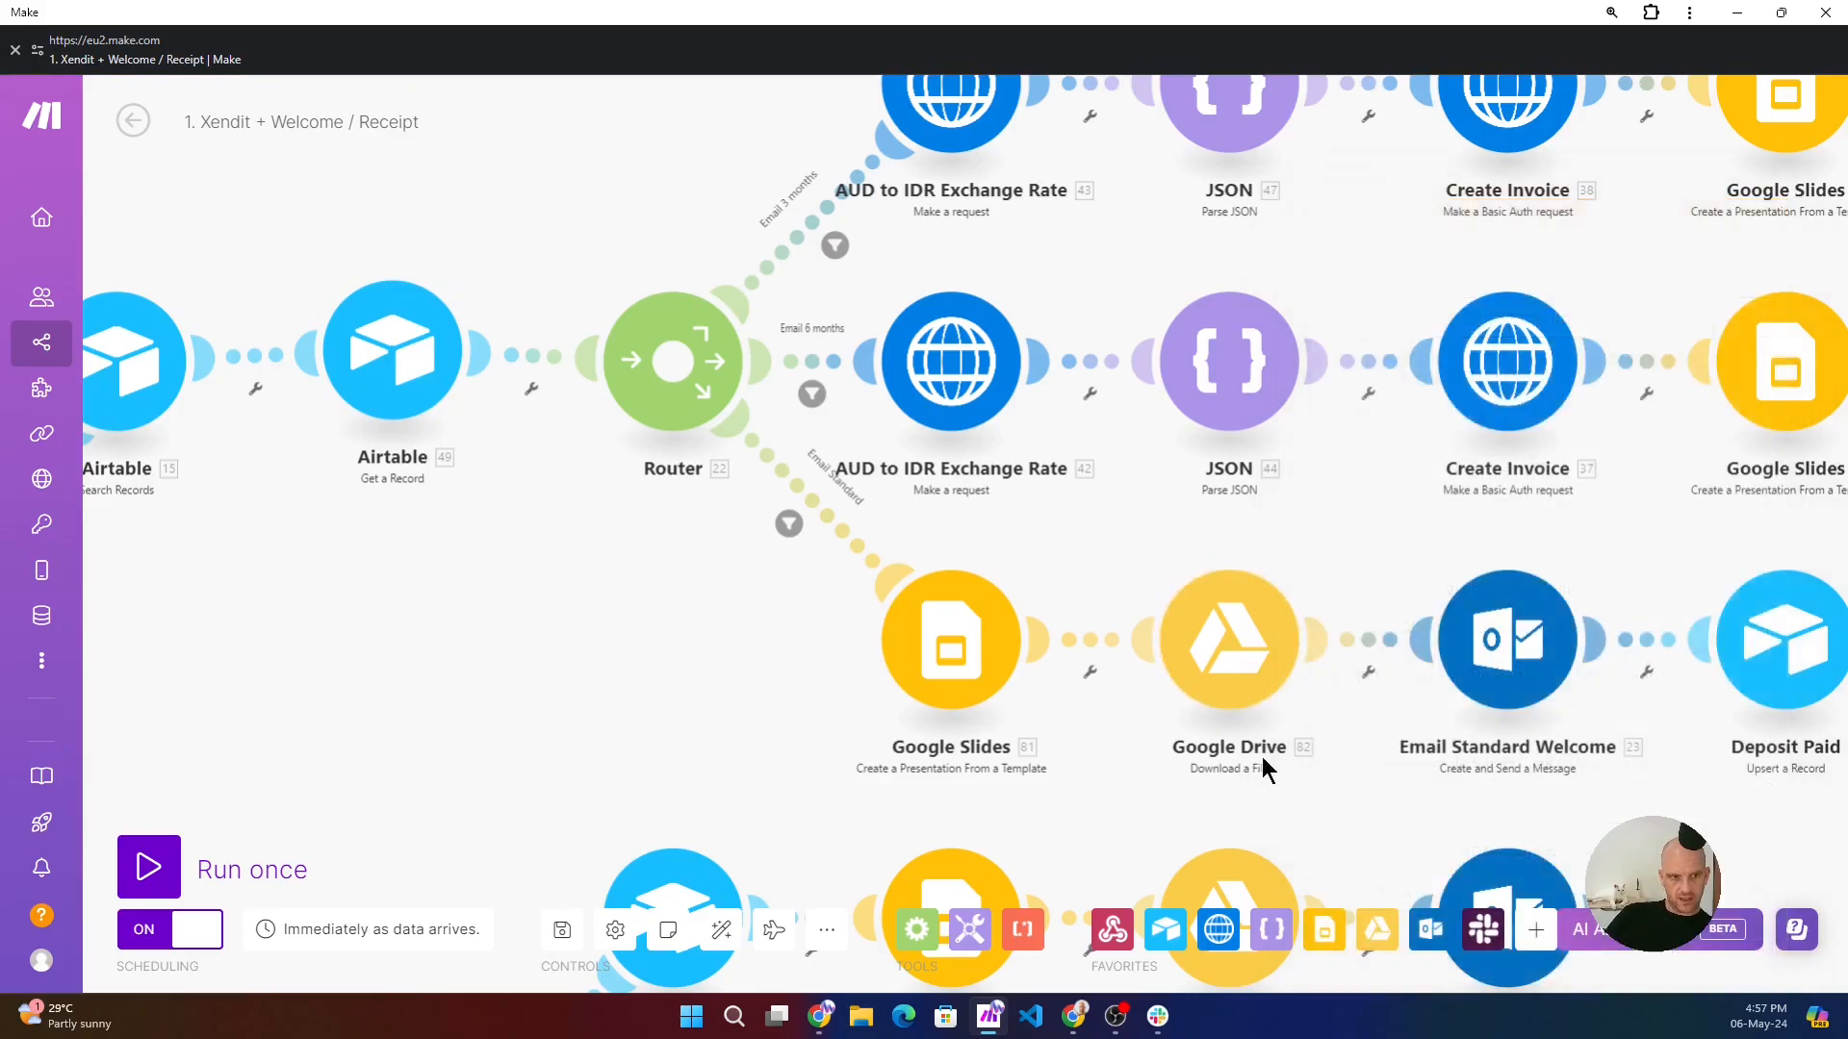
pyautogui.moveTo(1480, 545); pyautogui.dragTo(994, 528)
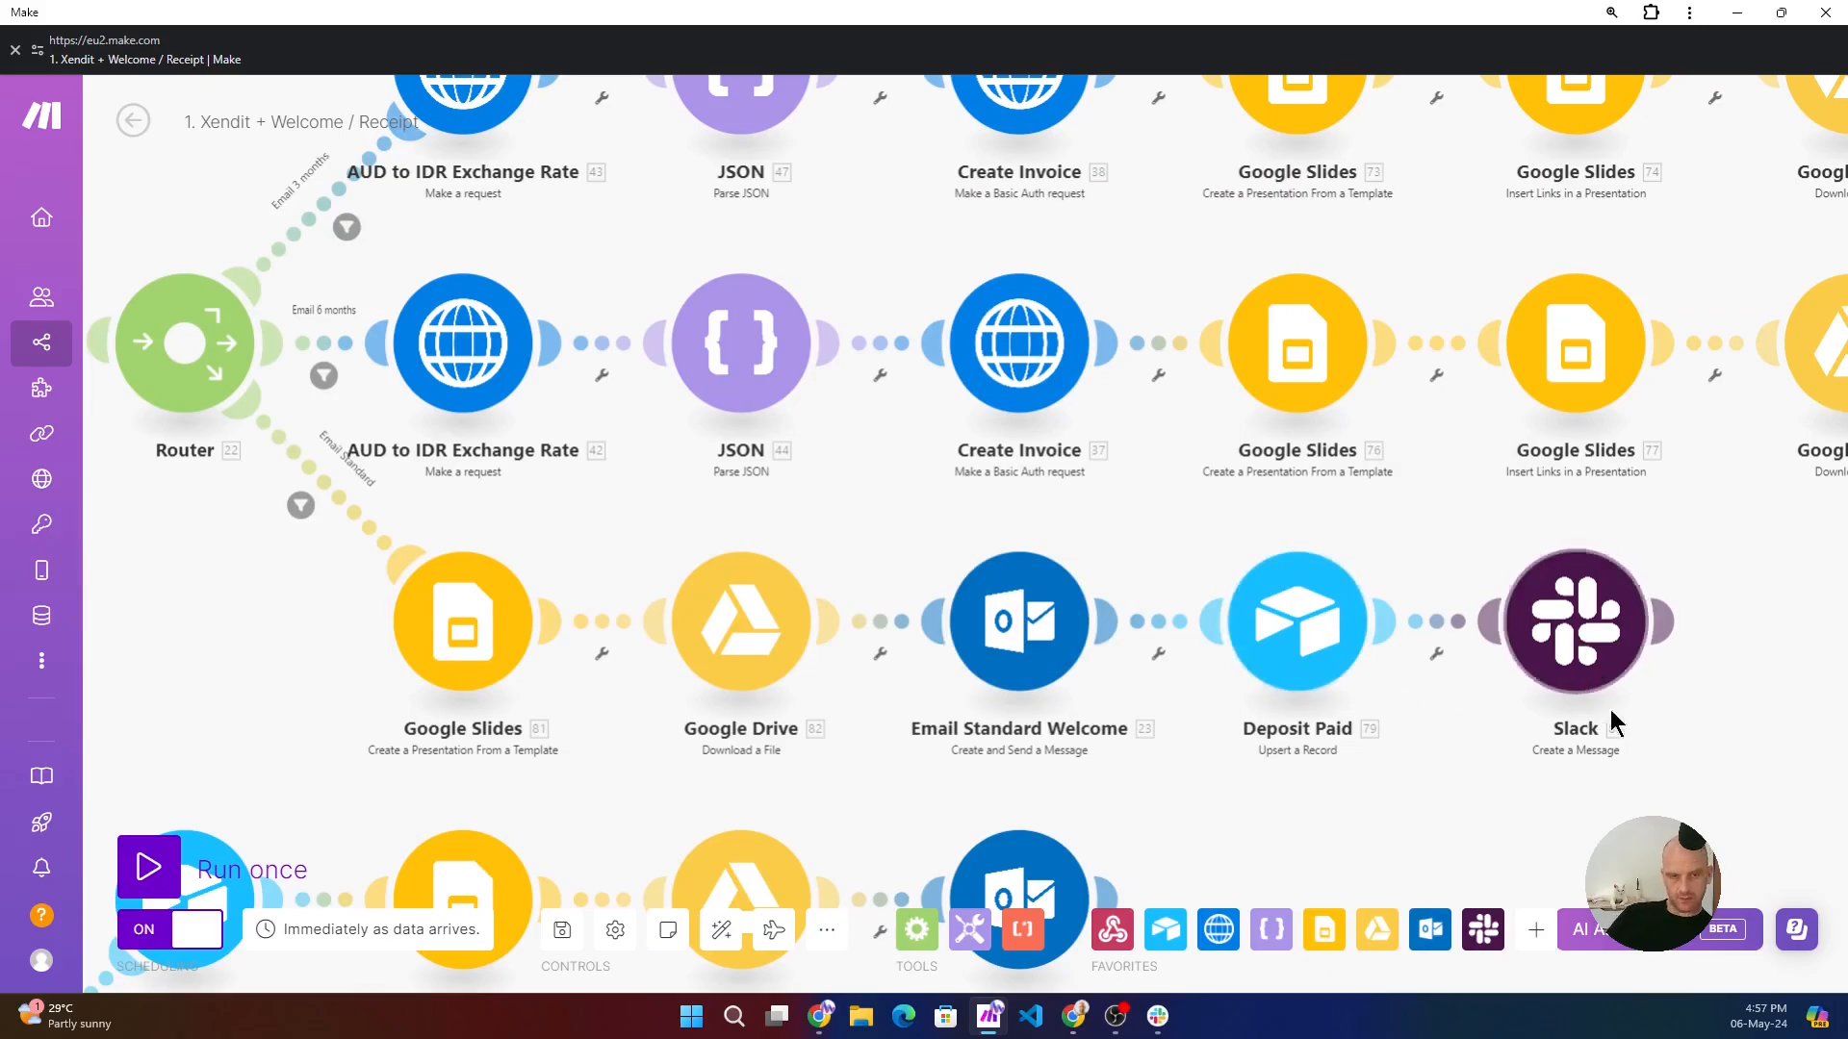
pyautogui.moveTo(1345, 804); pyautogui.dragTo(1388, 754)
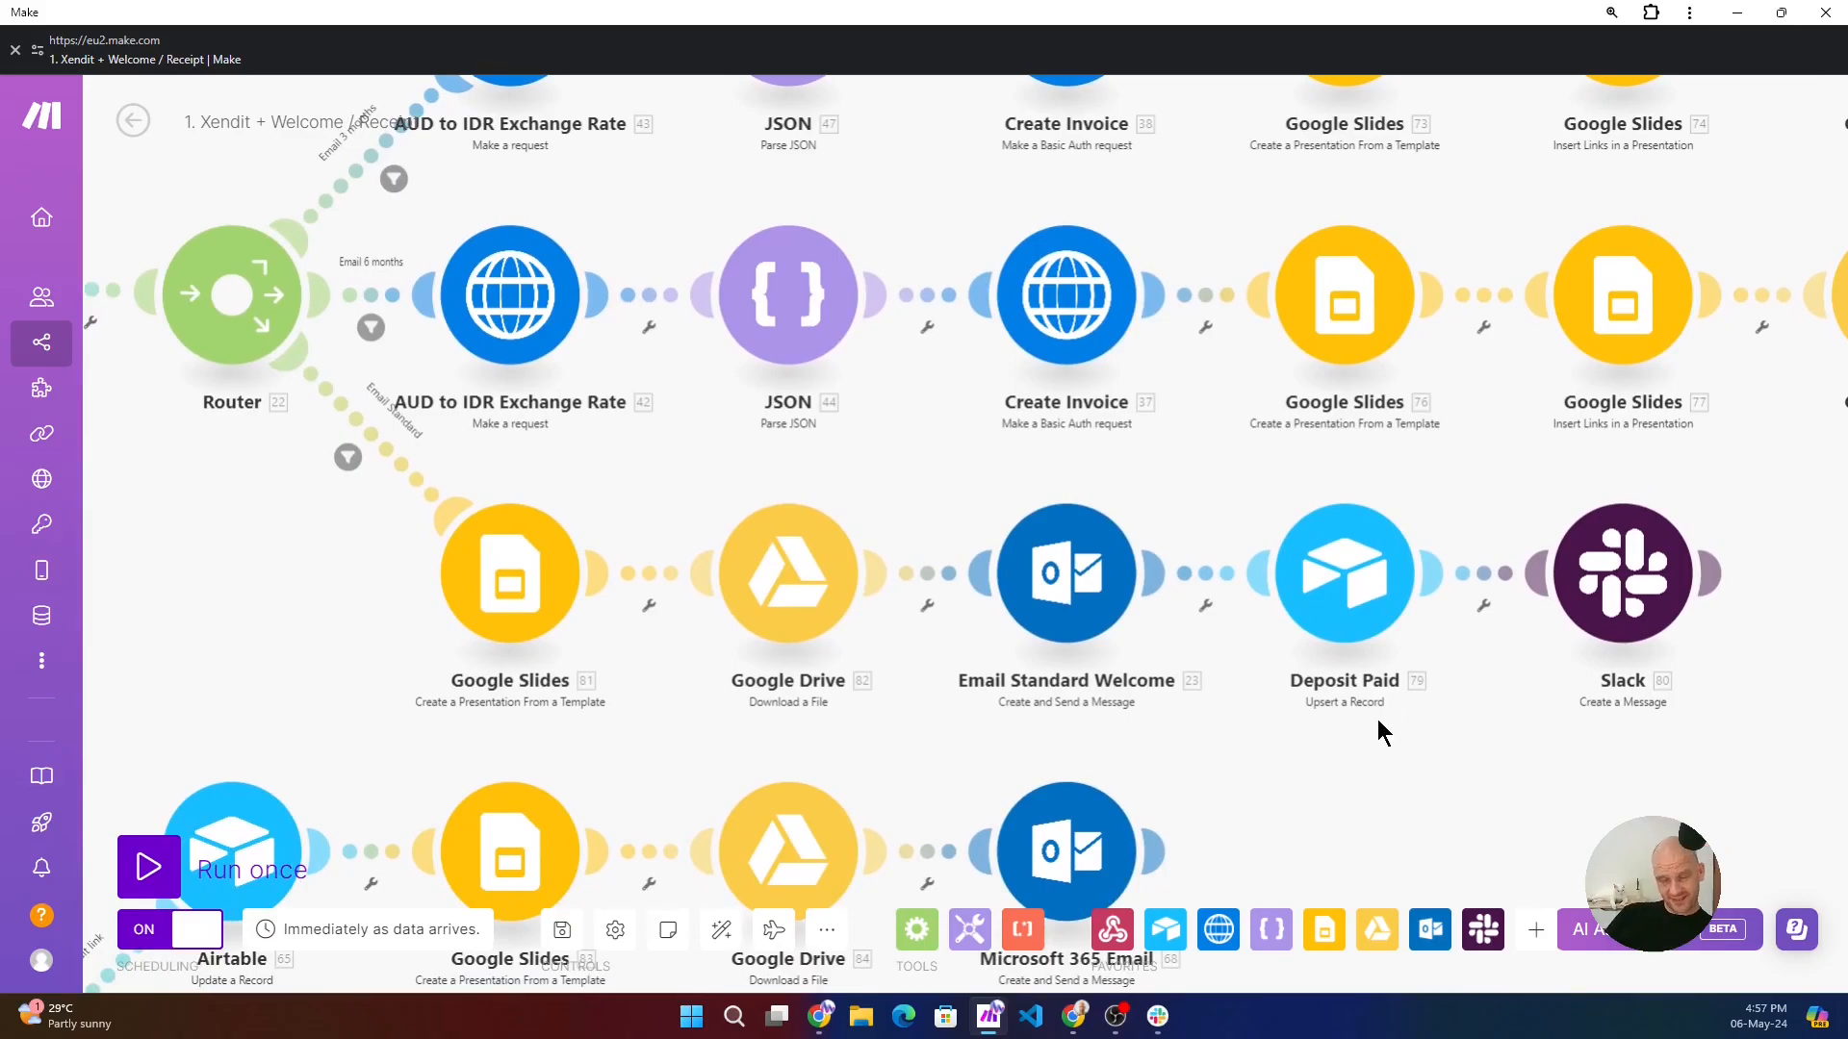
# - Return to the scenario's starting webhook and examine the first router's lower branch with the Xendit link routes
pyautogui.moveTo(309, 642); pyautogui.dragTo(1629, 317)
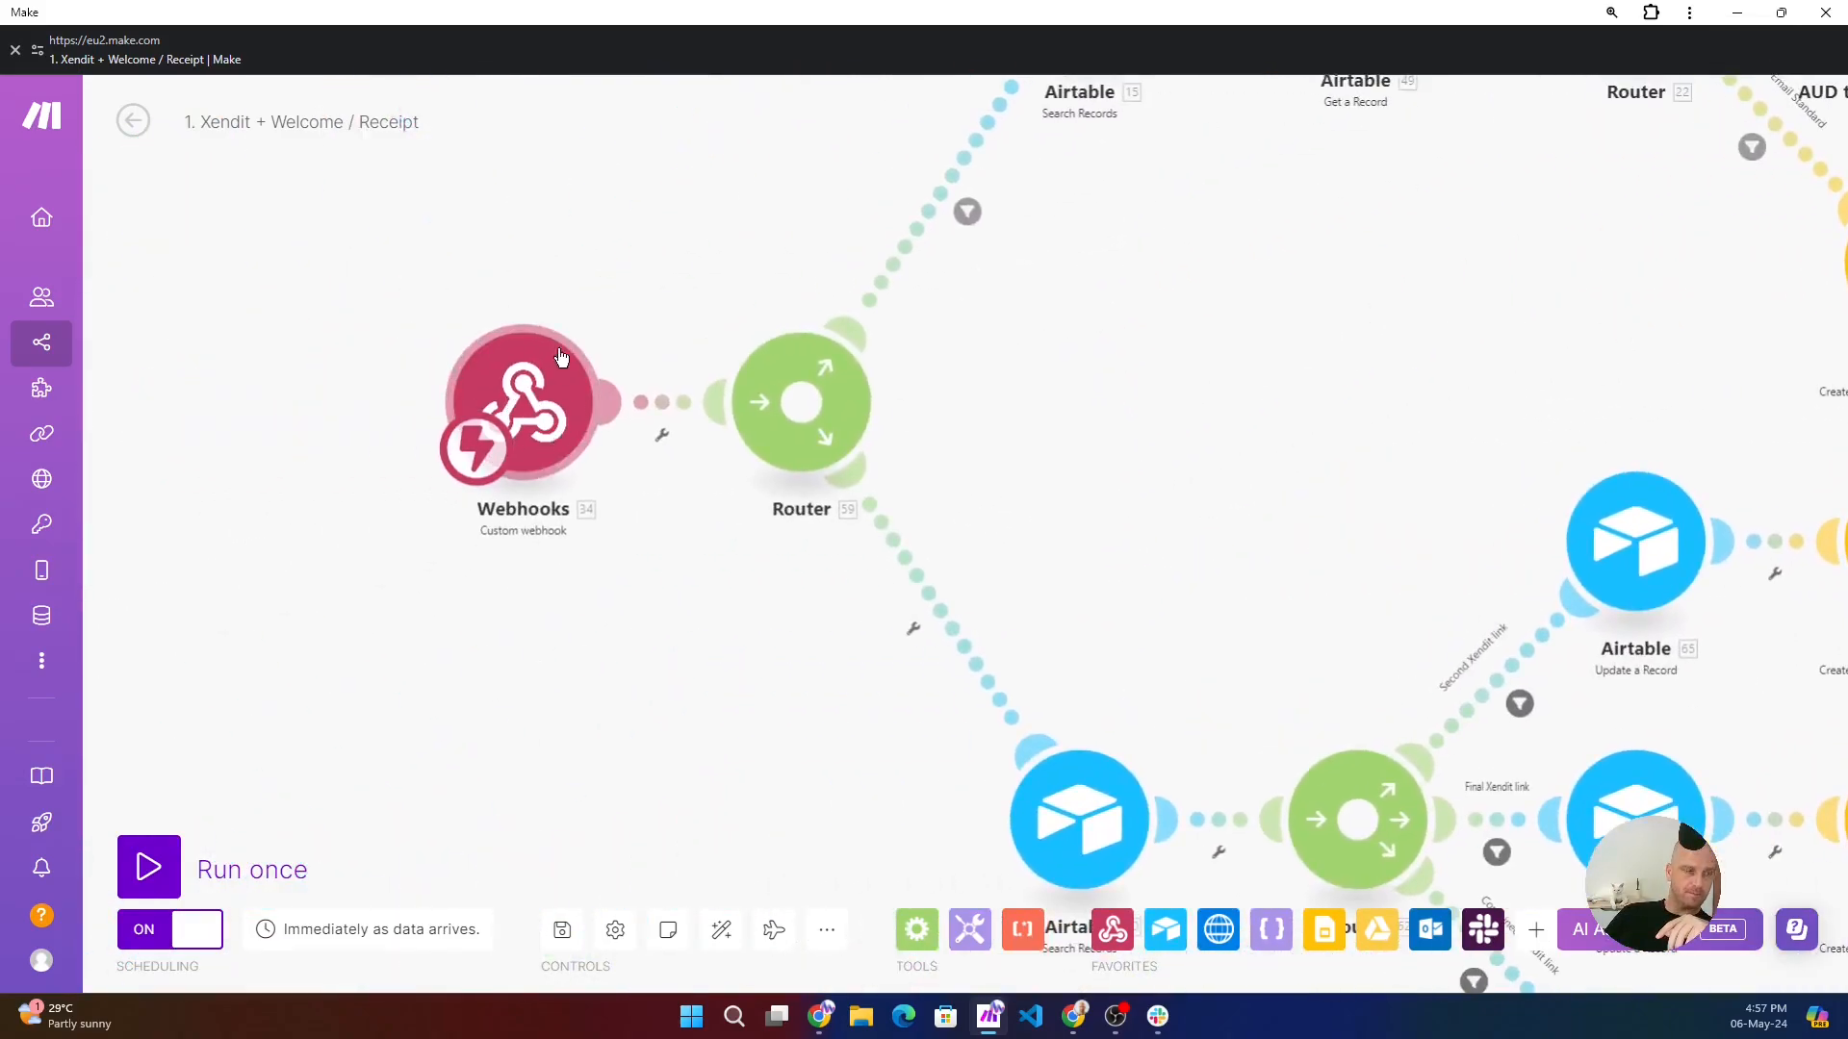
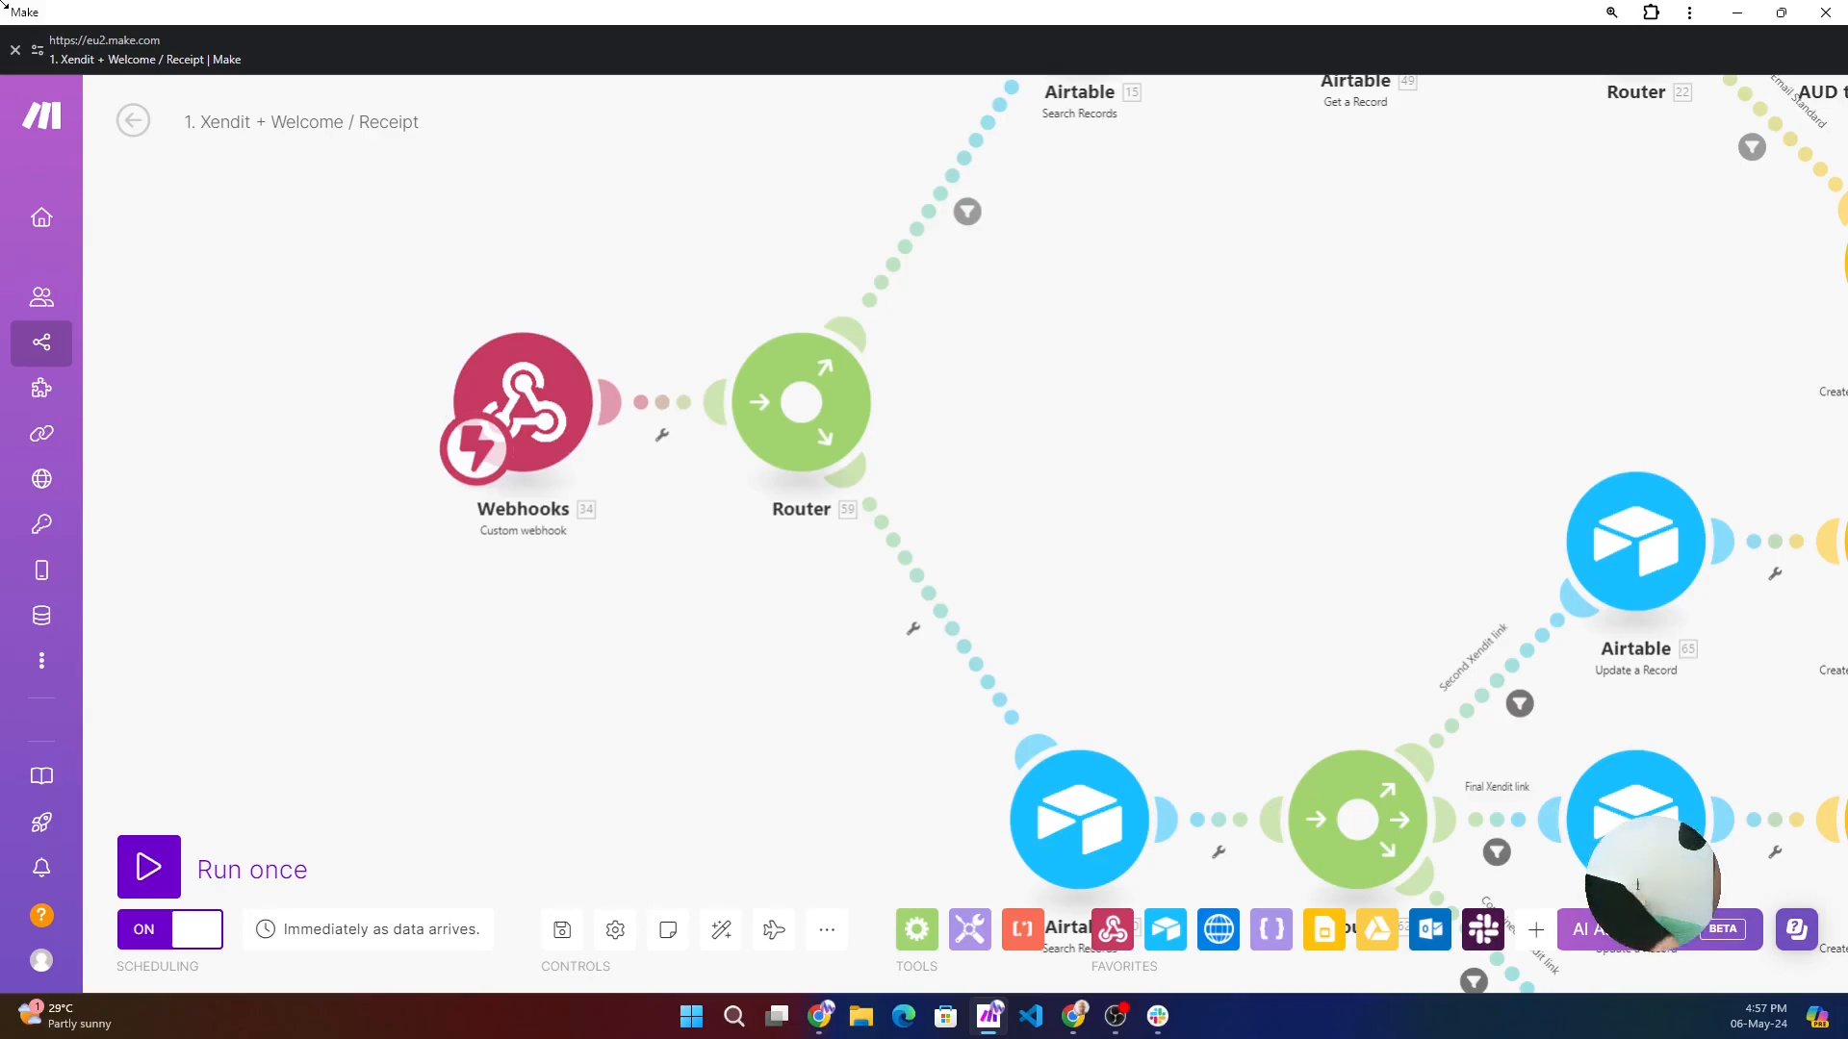
# - Open the lower branch's Airtable Search Records module, examine its Retreat Bookings base, Attendees table and search settings, and close it
pyautogui.moveTo(1282, 565); pyautogui.dragTo(1014, 314)
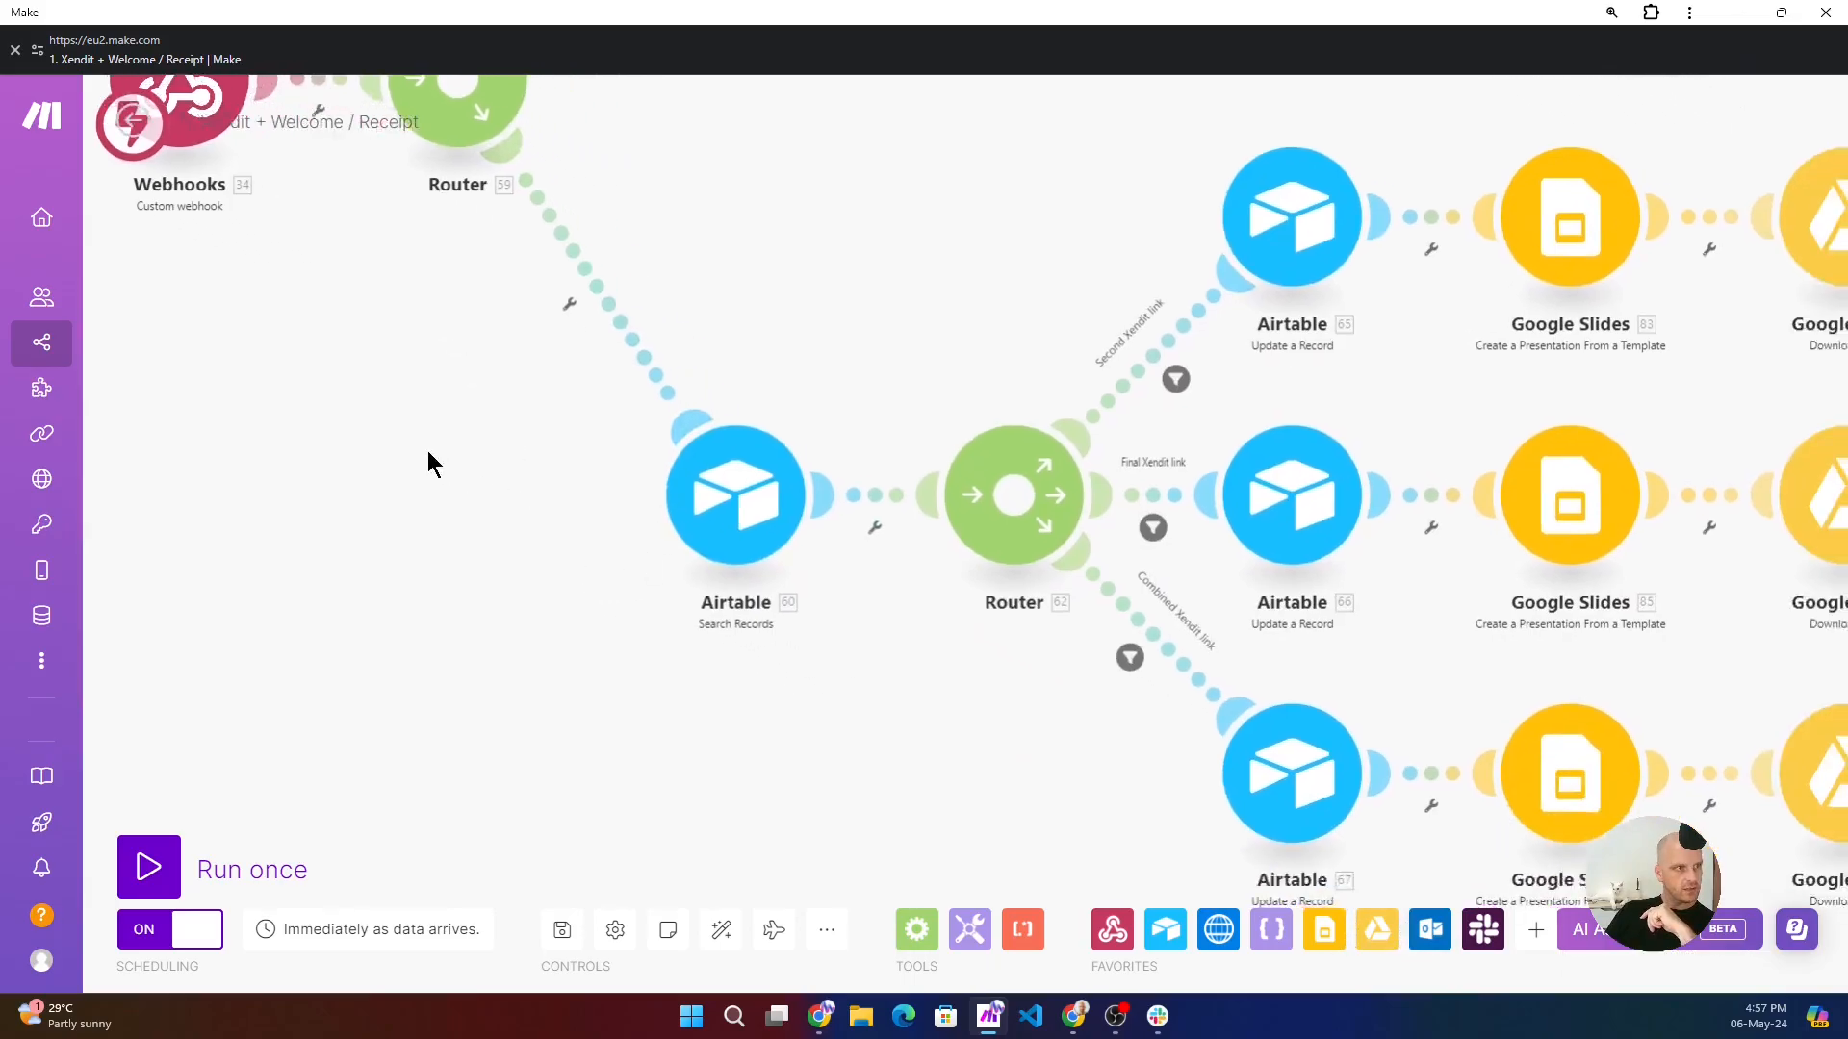
pyautogui.moveTo(433, 462); pyautogui.dragTo(543, 816)
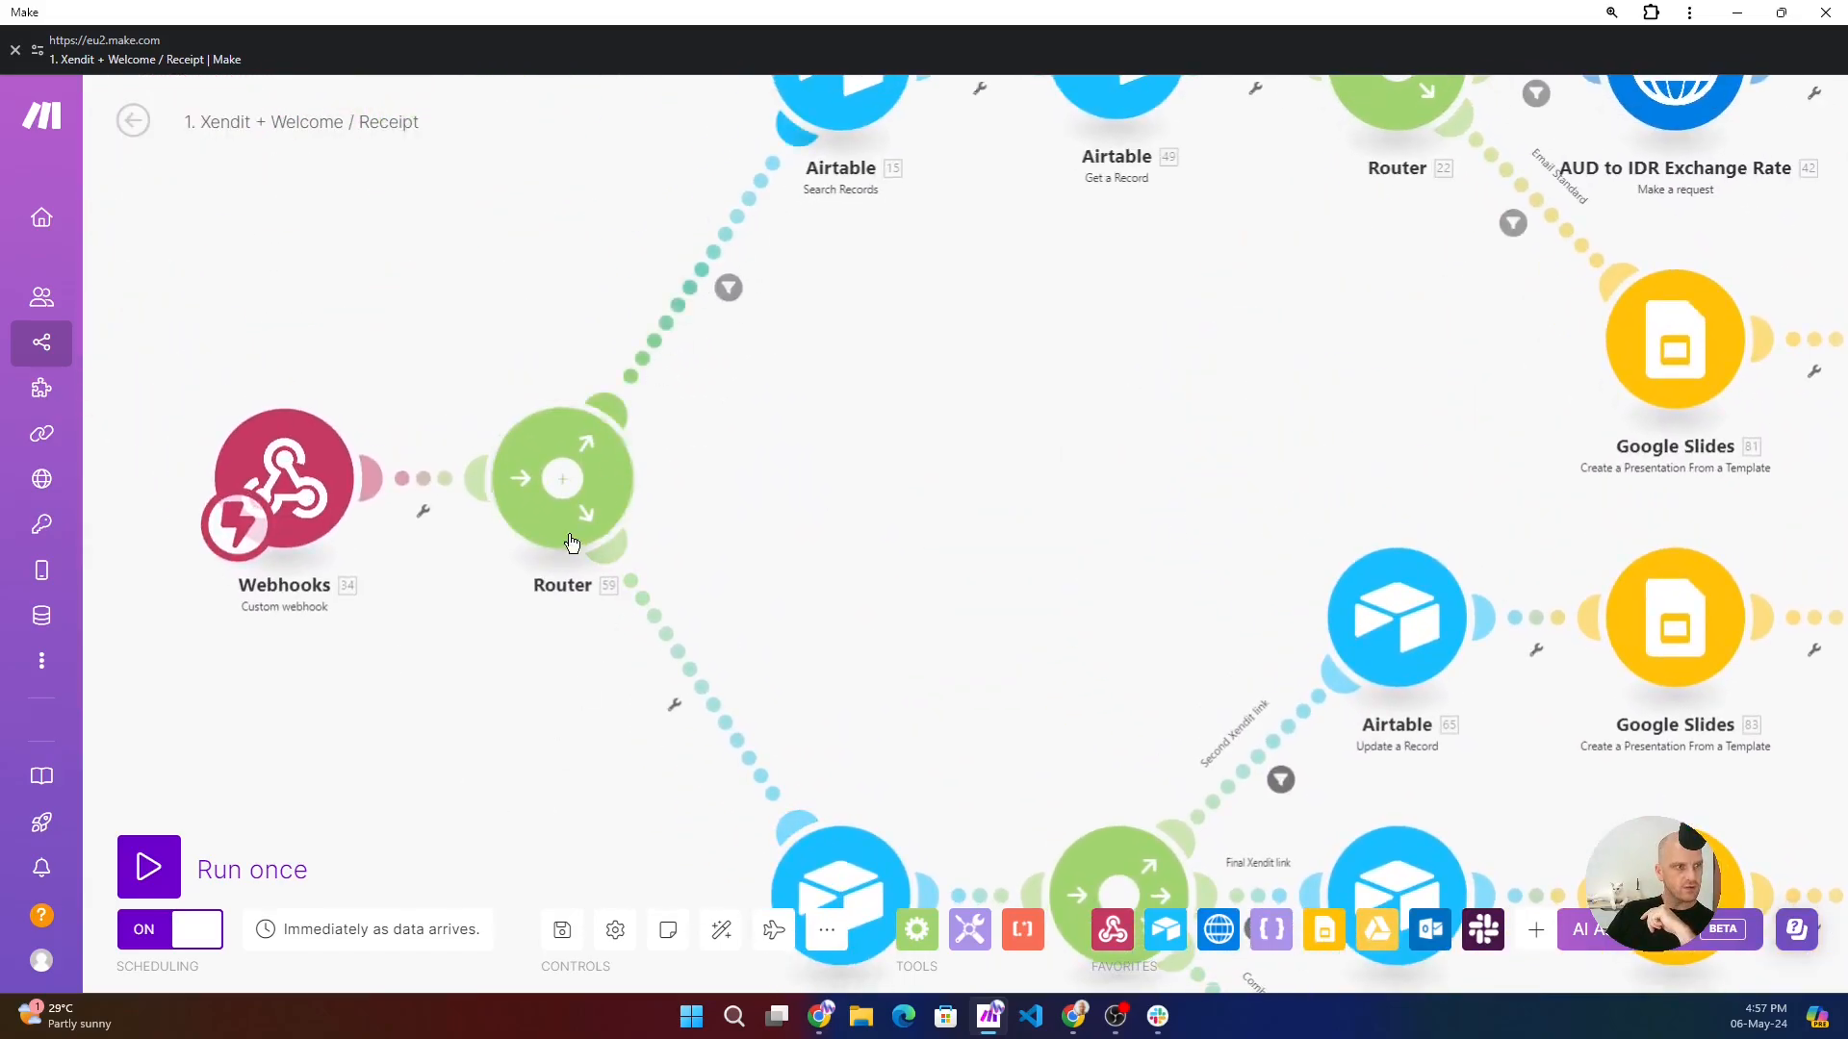
pyautogui.moveTo(693, 867); pyautogui.dragTo(503, 555)
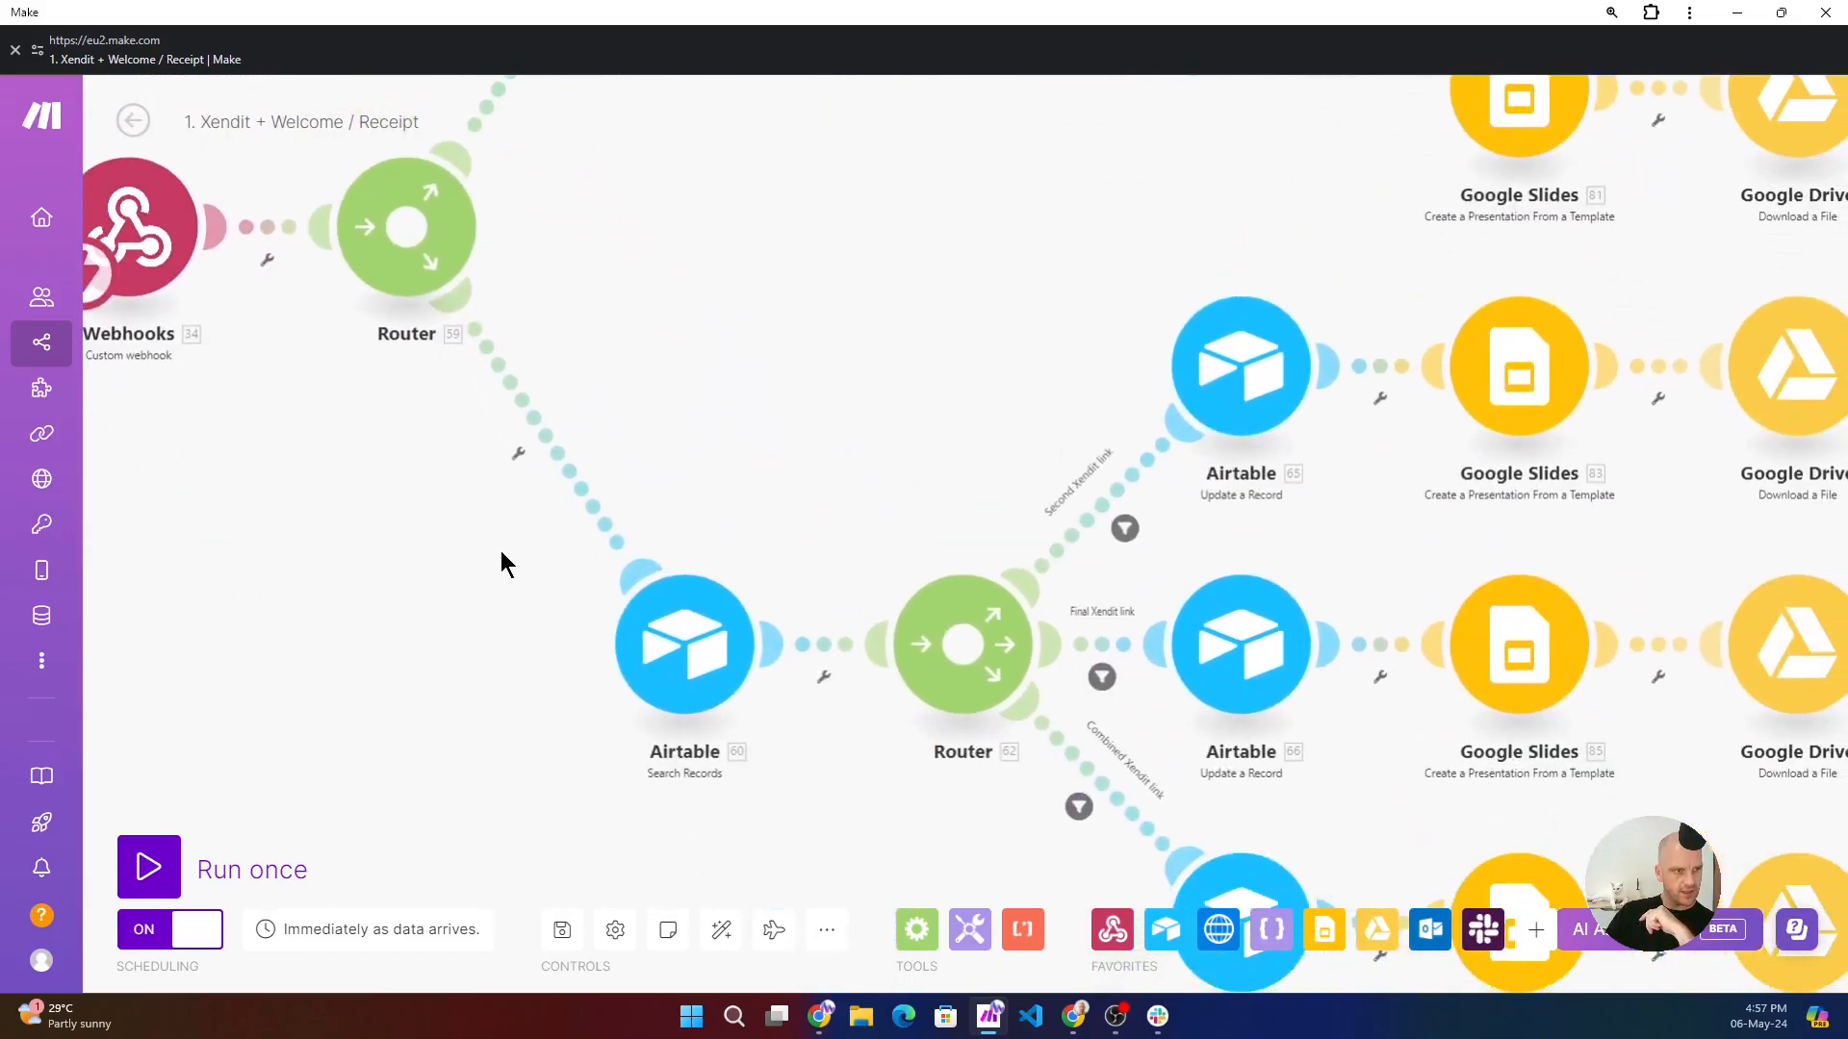
pyautogui.click(688, 655)
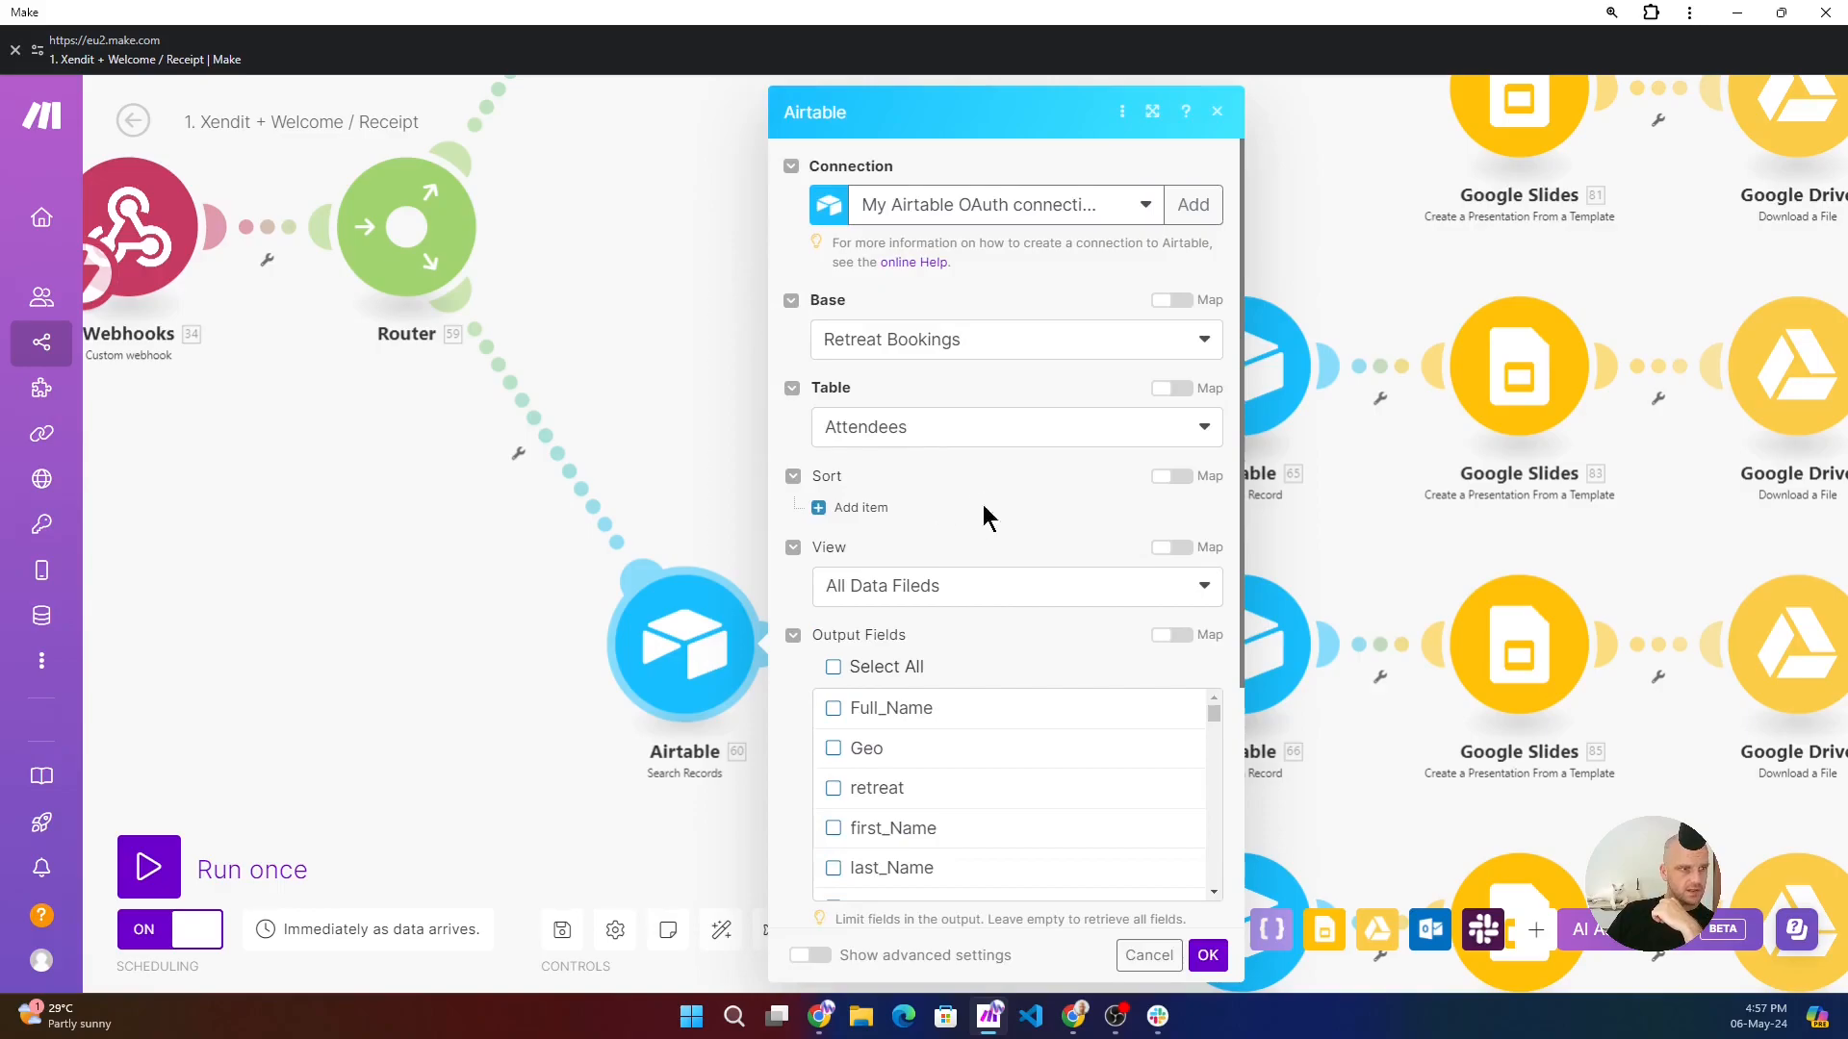
pyautogui.scroll(-3, 978, 488)
pyautogui.click(351, 597)
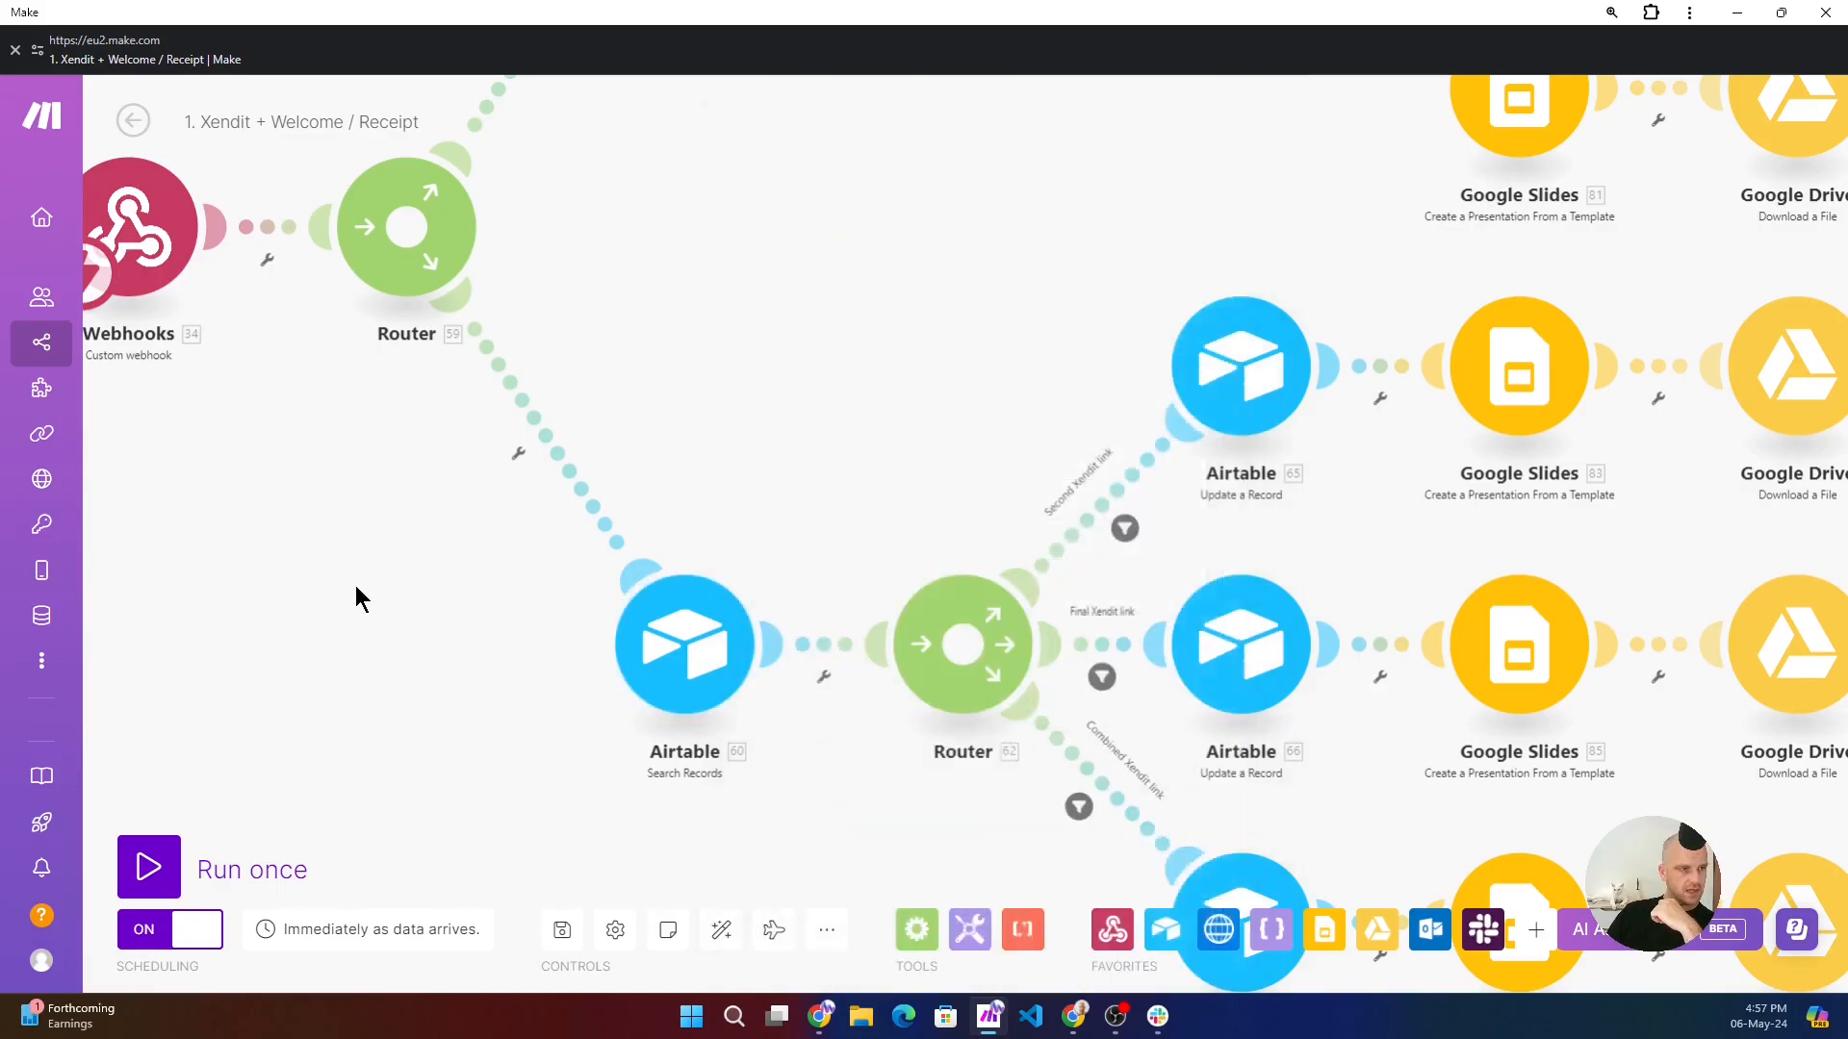
# - Inspect the Second Xendit link filter's conditions and available values, close it, and examine the modules along that route
pyautogui.click(1125, 528)
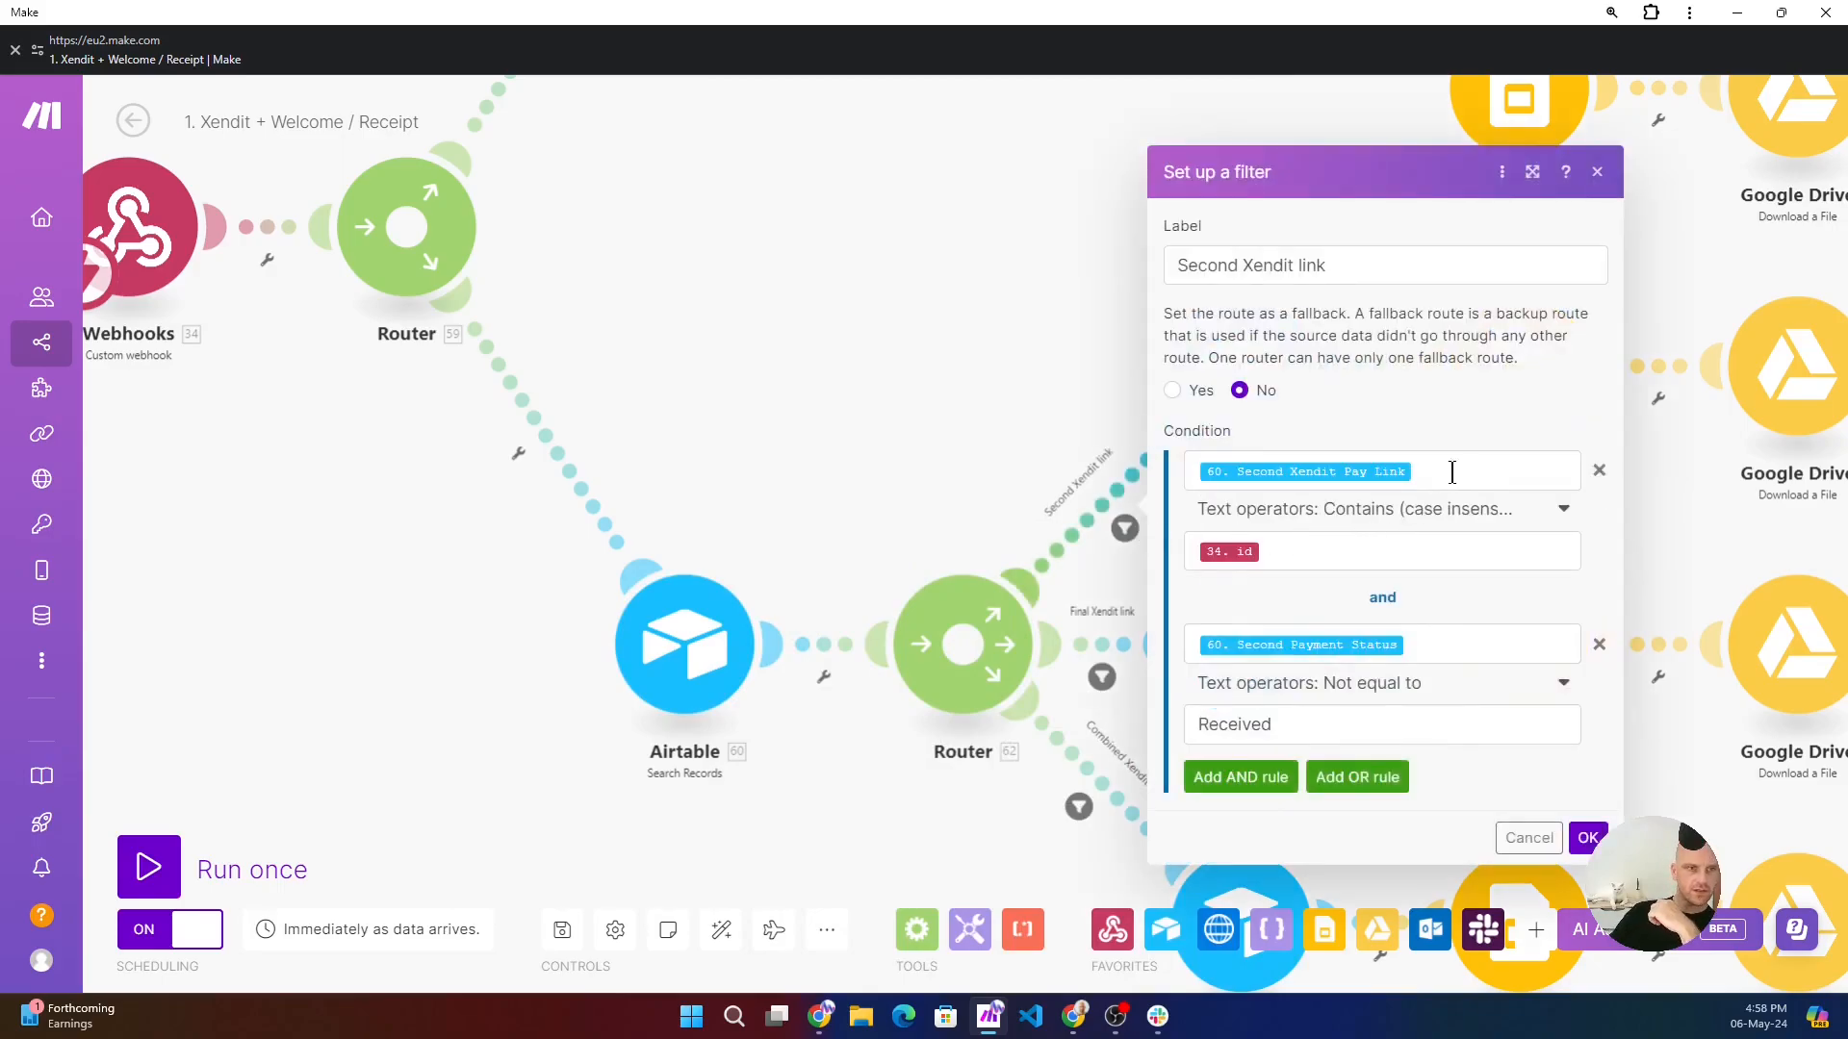
pyautogui.click(1482, 468)
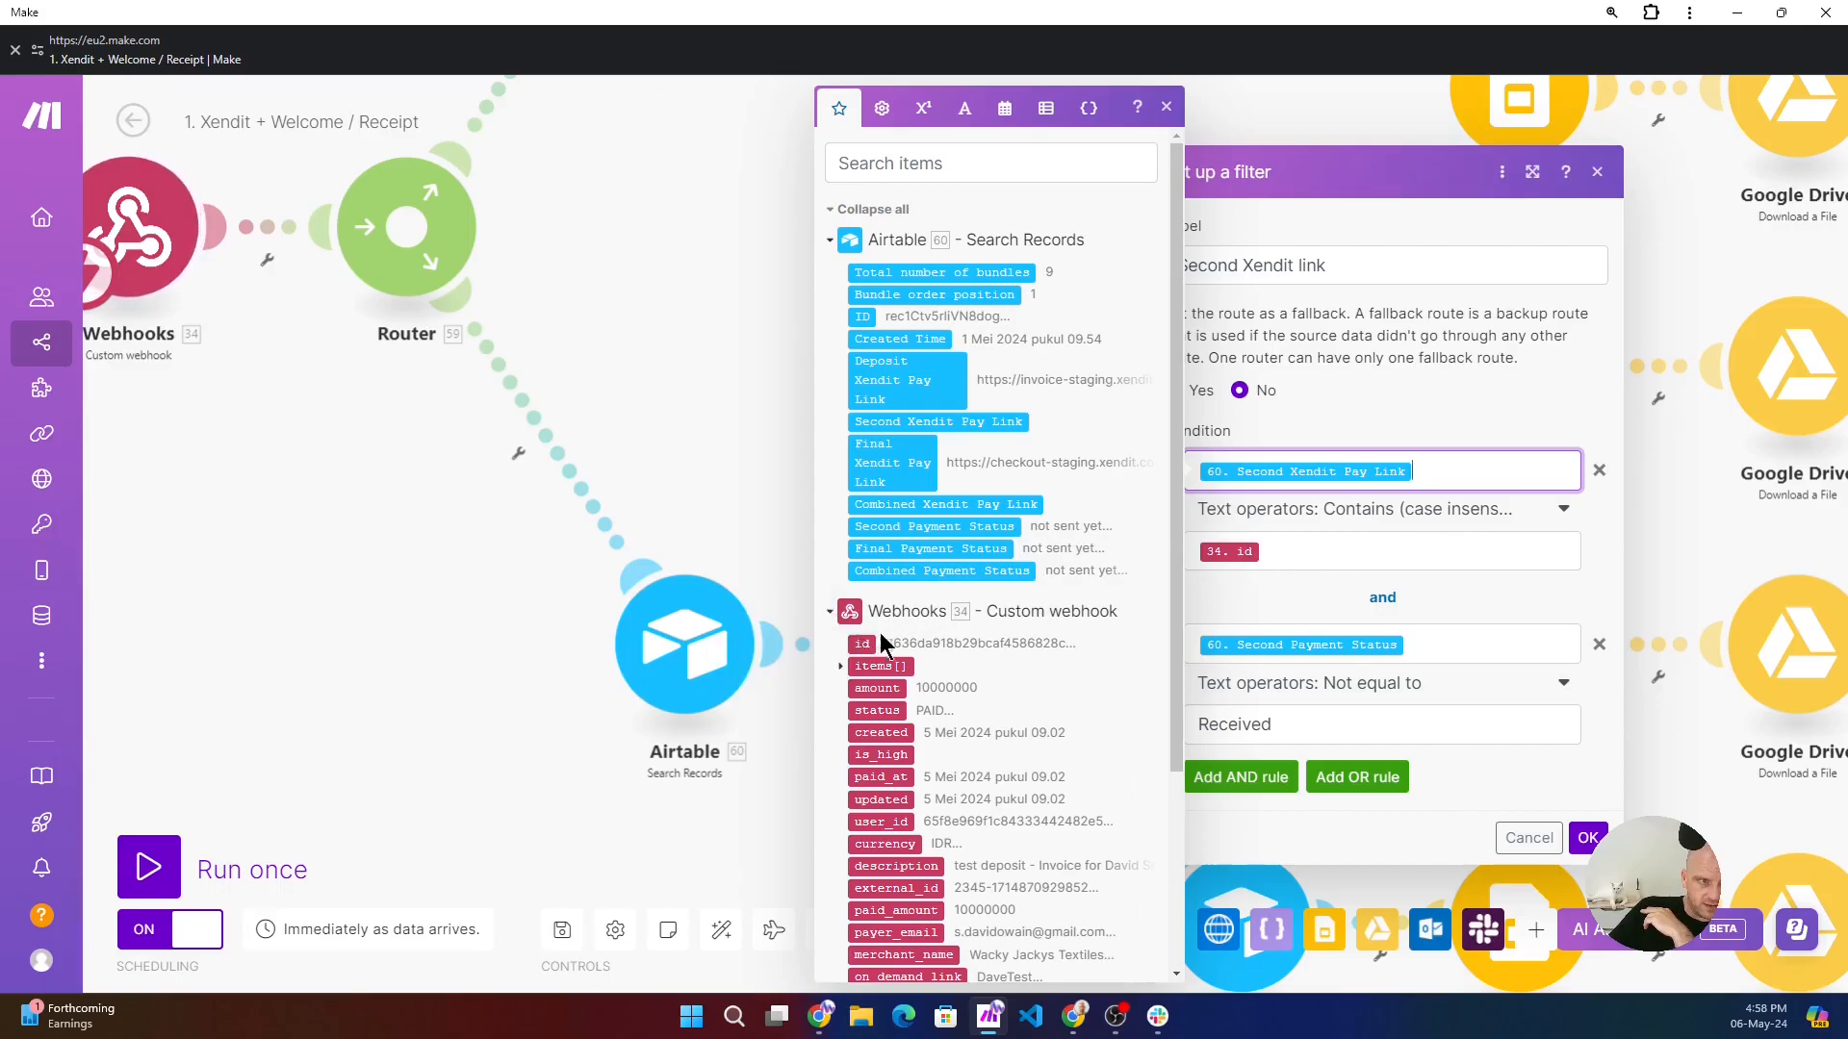
pyautogui.click(658, 287)
pyautogui.moveTo(1007, 280); pyautogui.dragTo(606, 442)
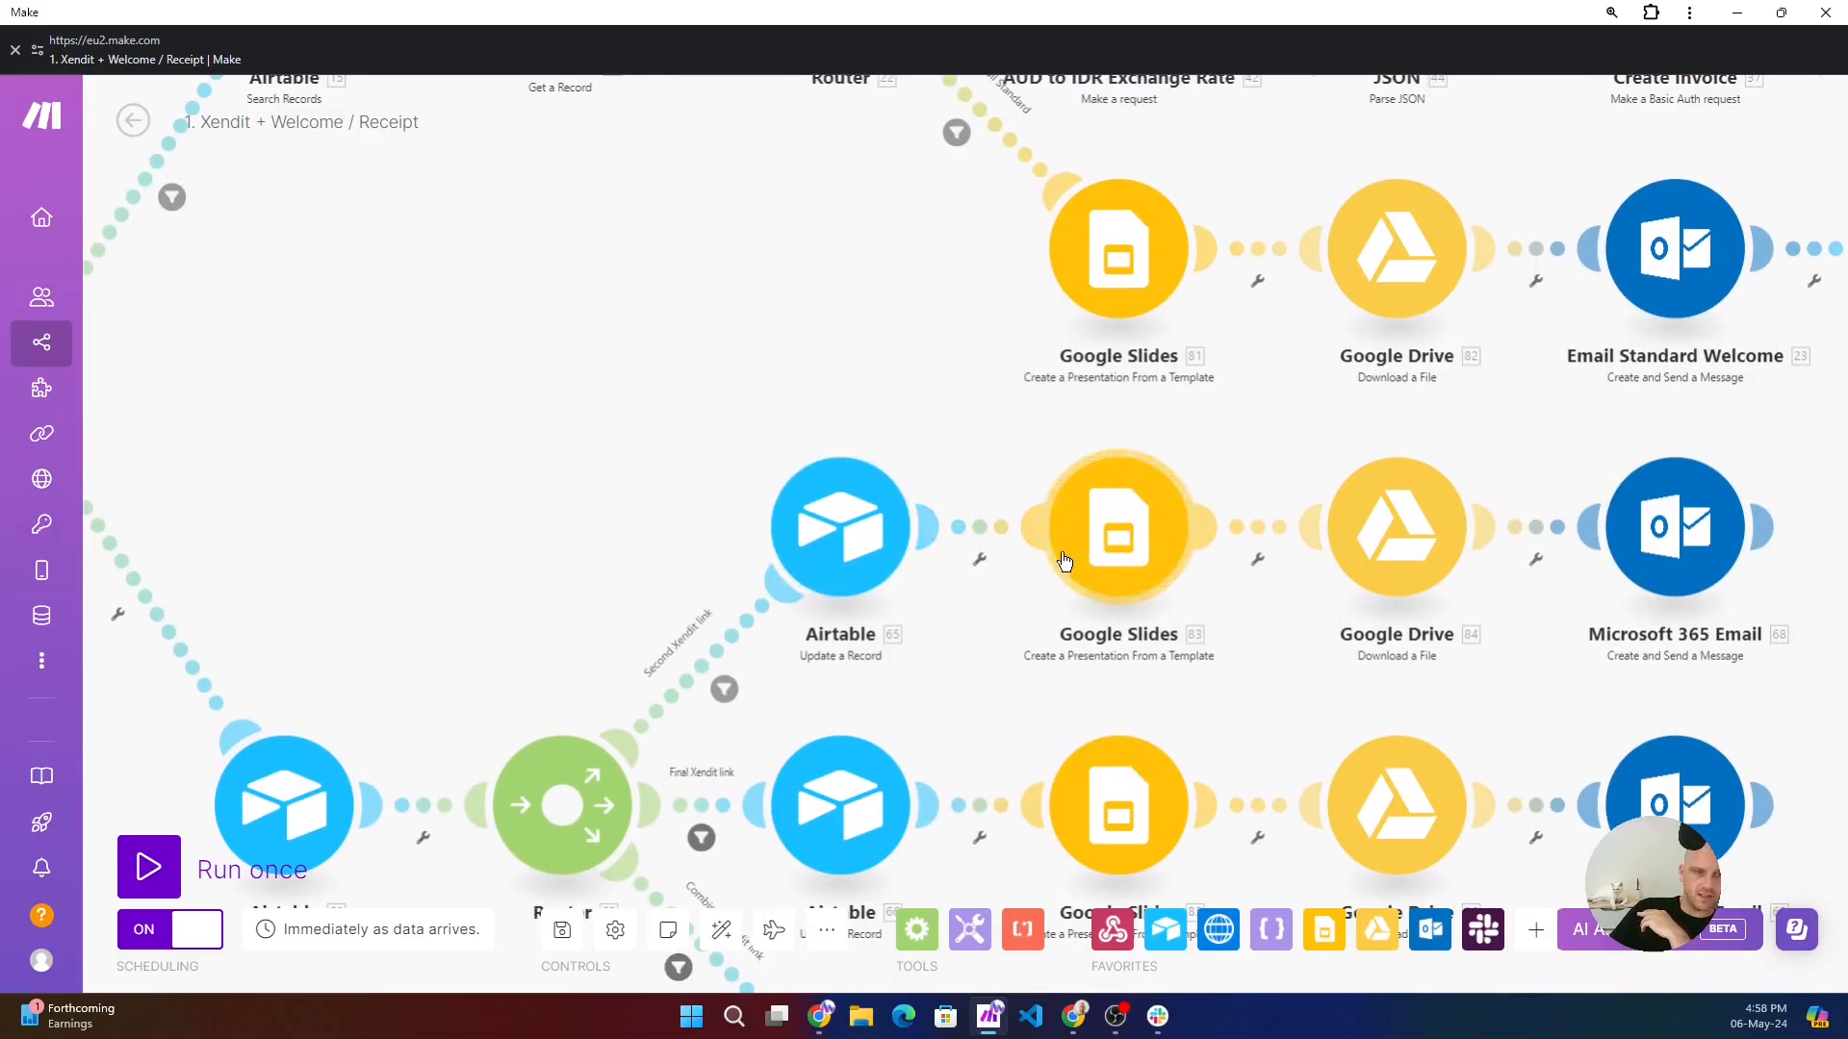
pyautogui.moveTo(1561, 435); pyautogui.dragTo(1516, 434)
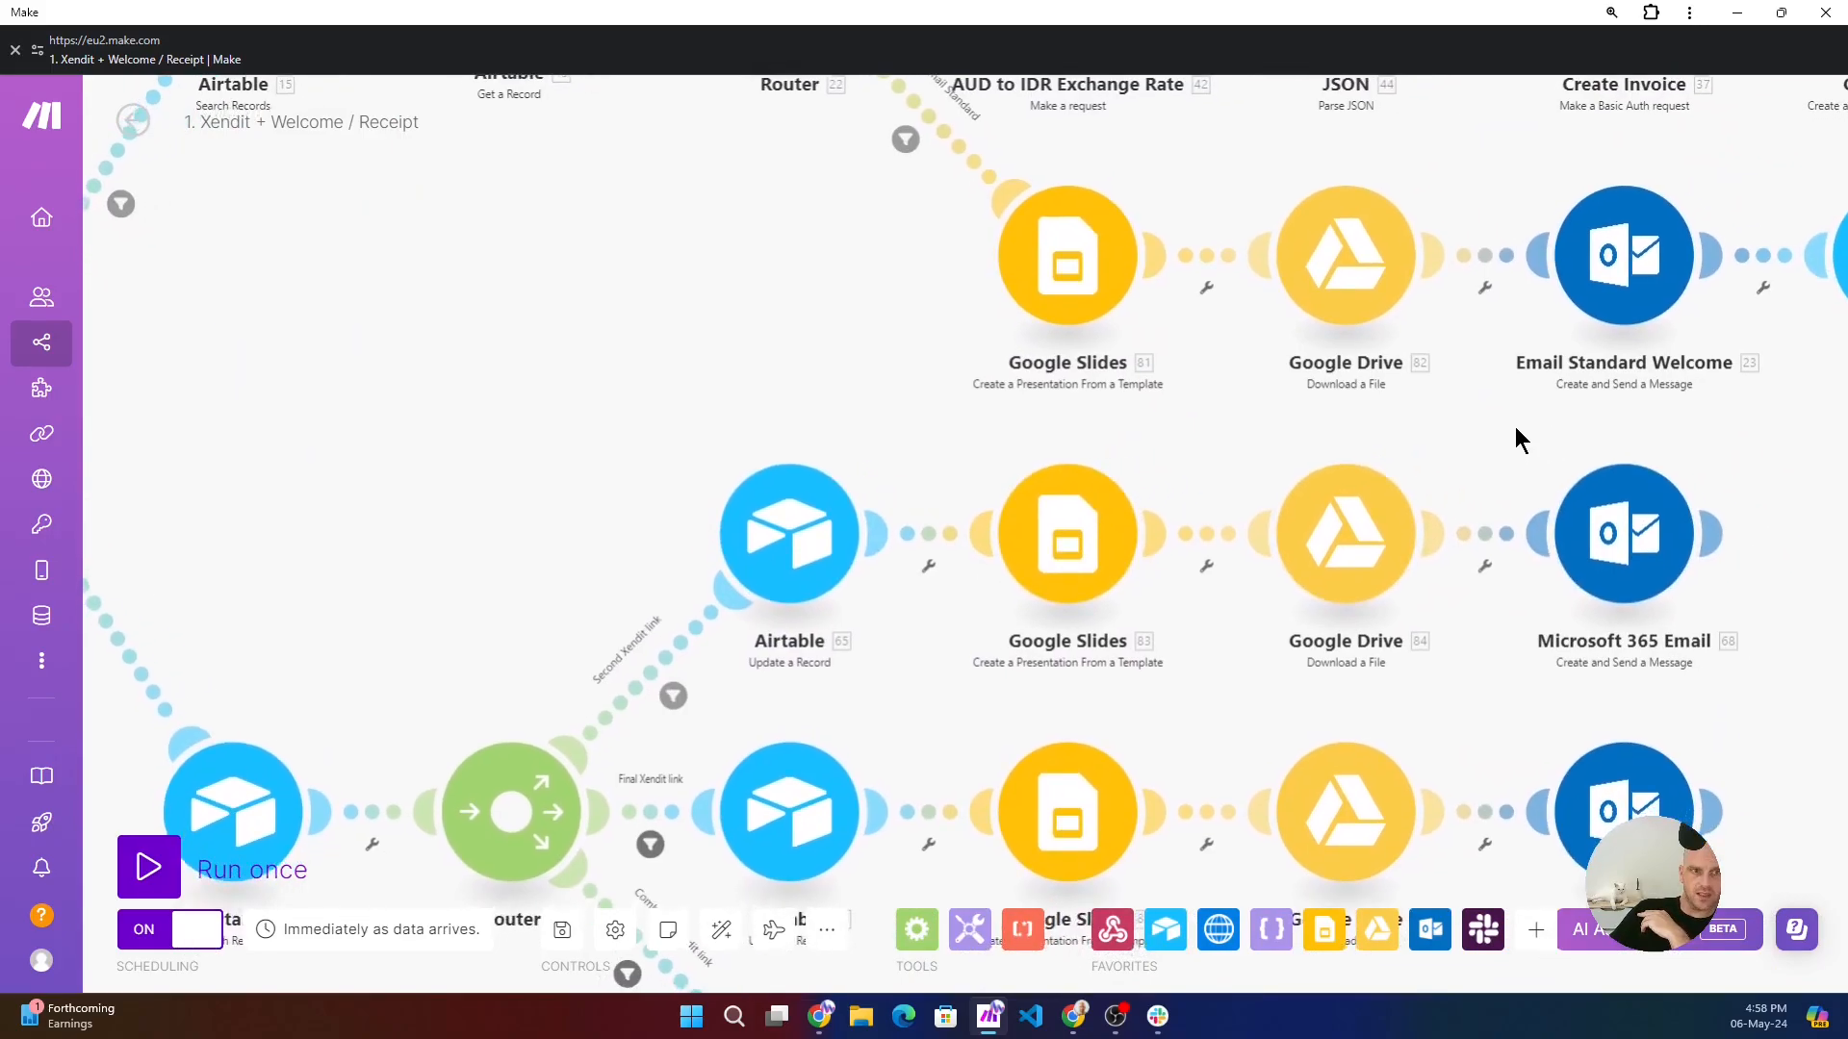
# - Inspect the Combined Xendit link filter's conditions, check the Attendees table in Airtable and the retreat-automation channel in Slack, and return to Make to close the filter
pyautogui.moveTo(481, 558); pyautogui.dragTo(507, 284)
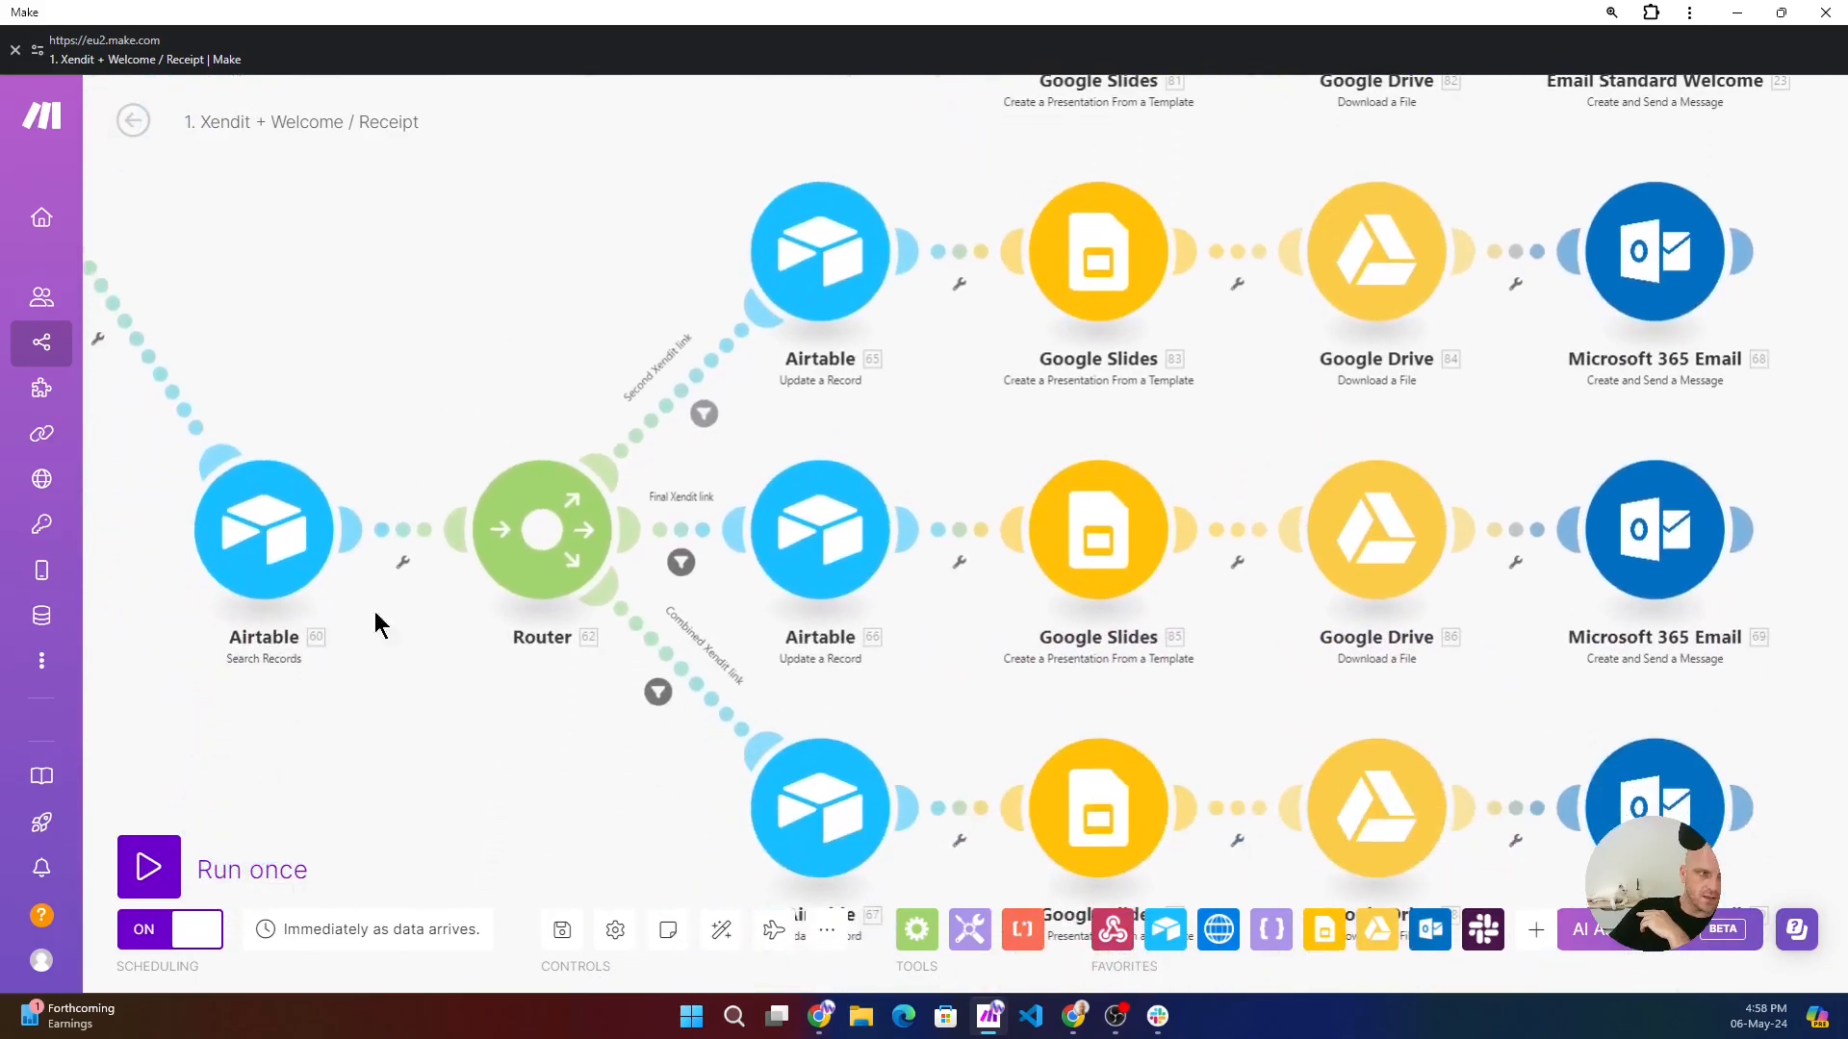
pyautogui.click(659, 692)
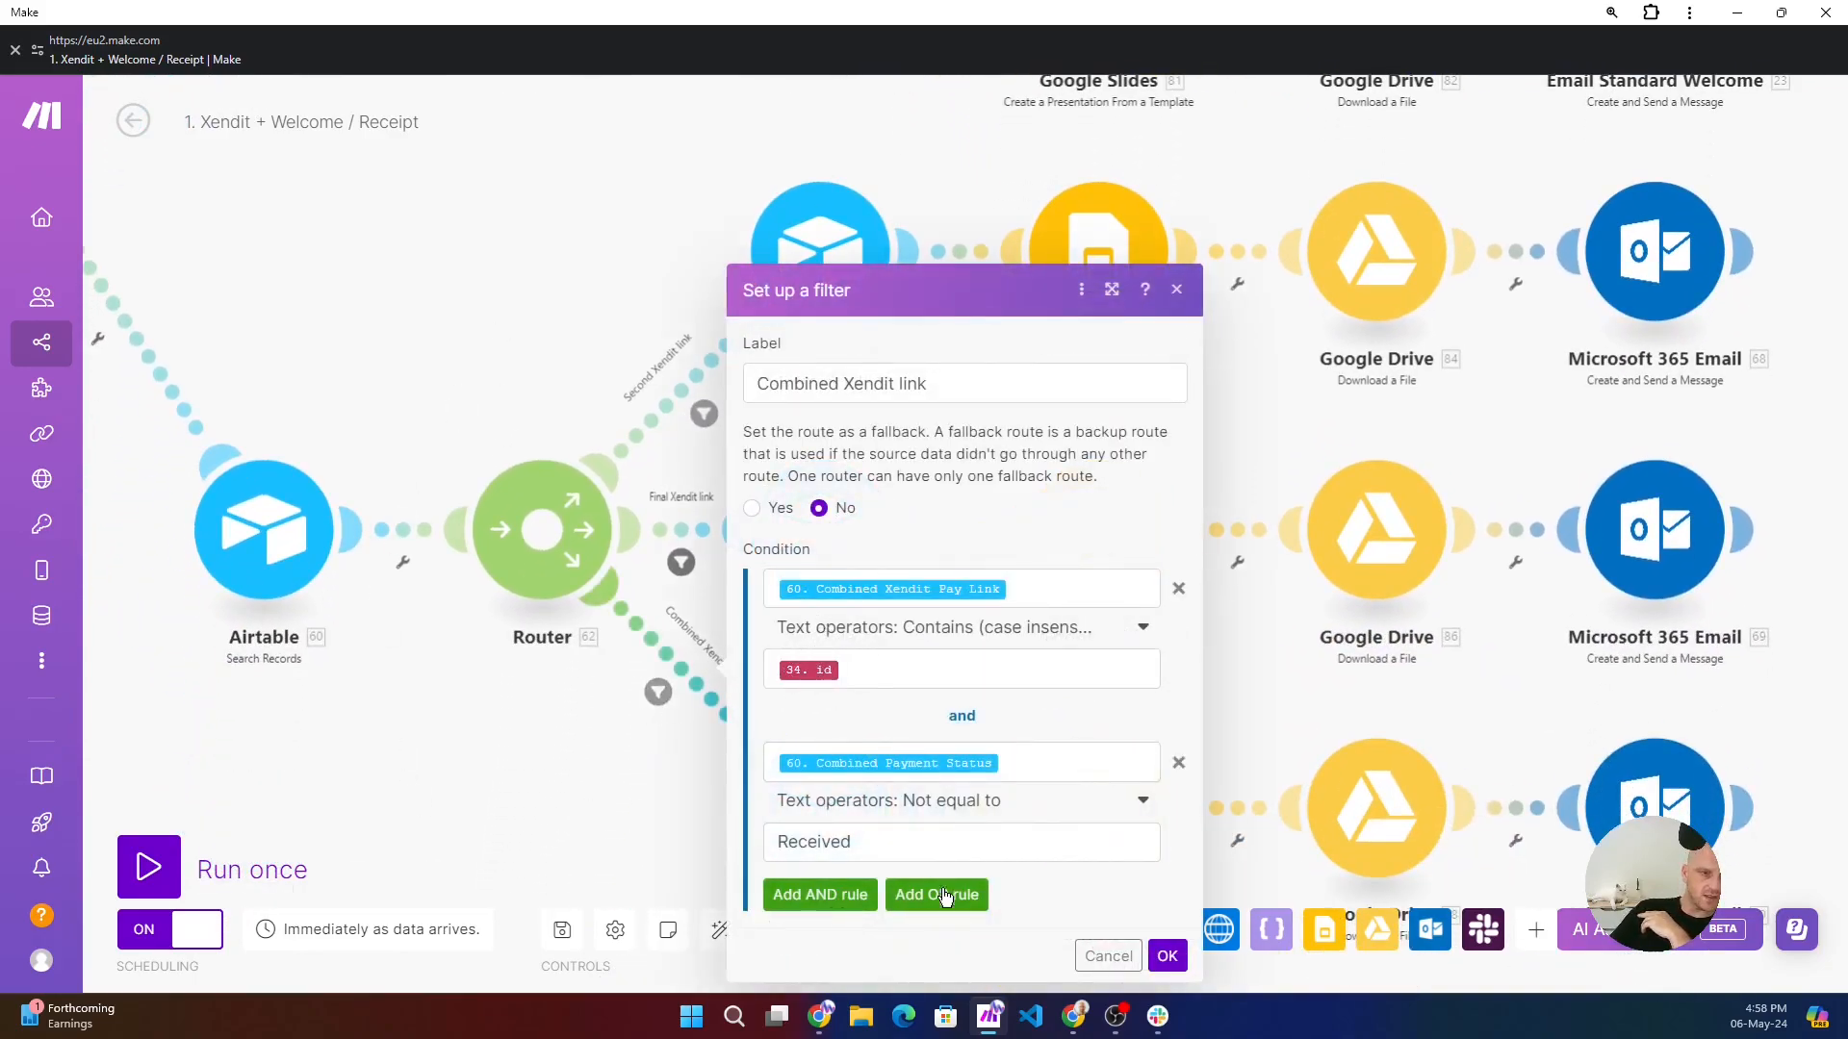
pyautogui.click(835, 1025)
pyautogui.click(740, 20)
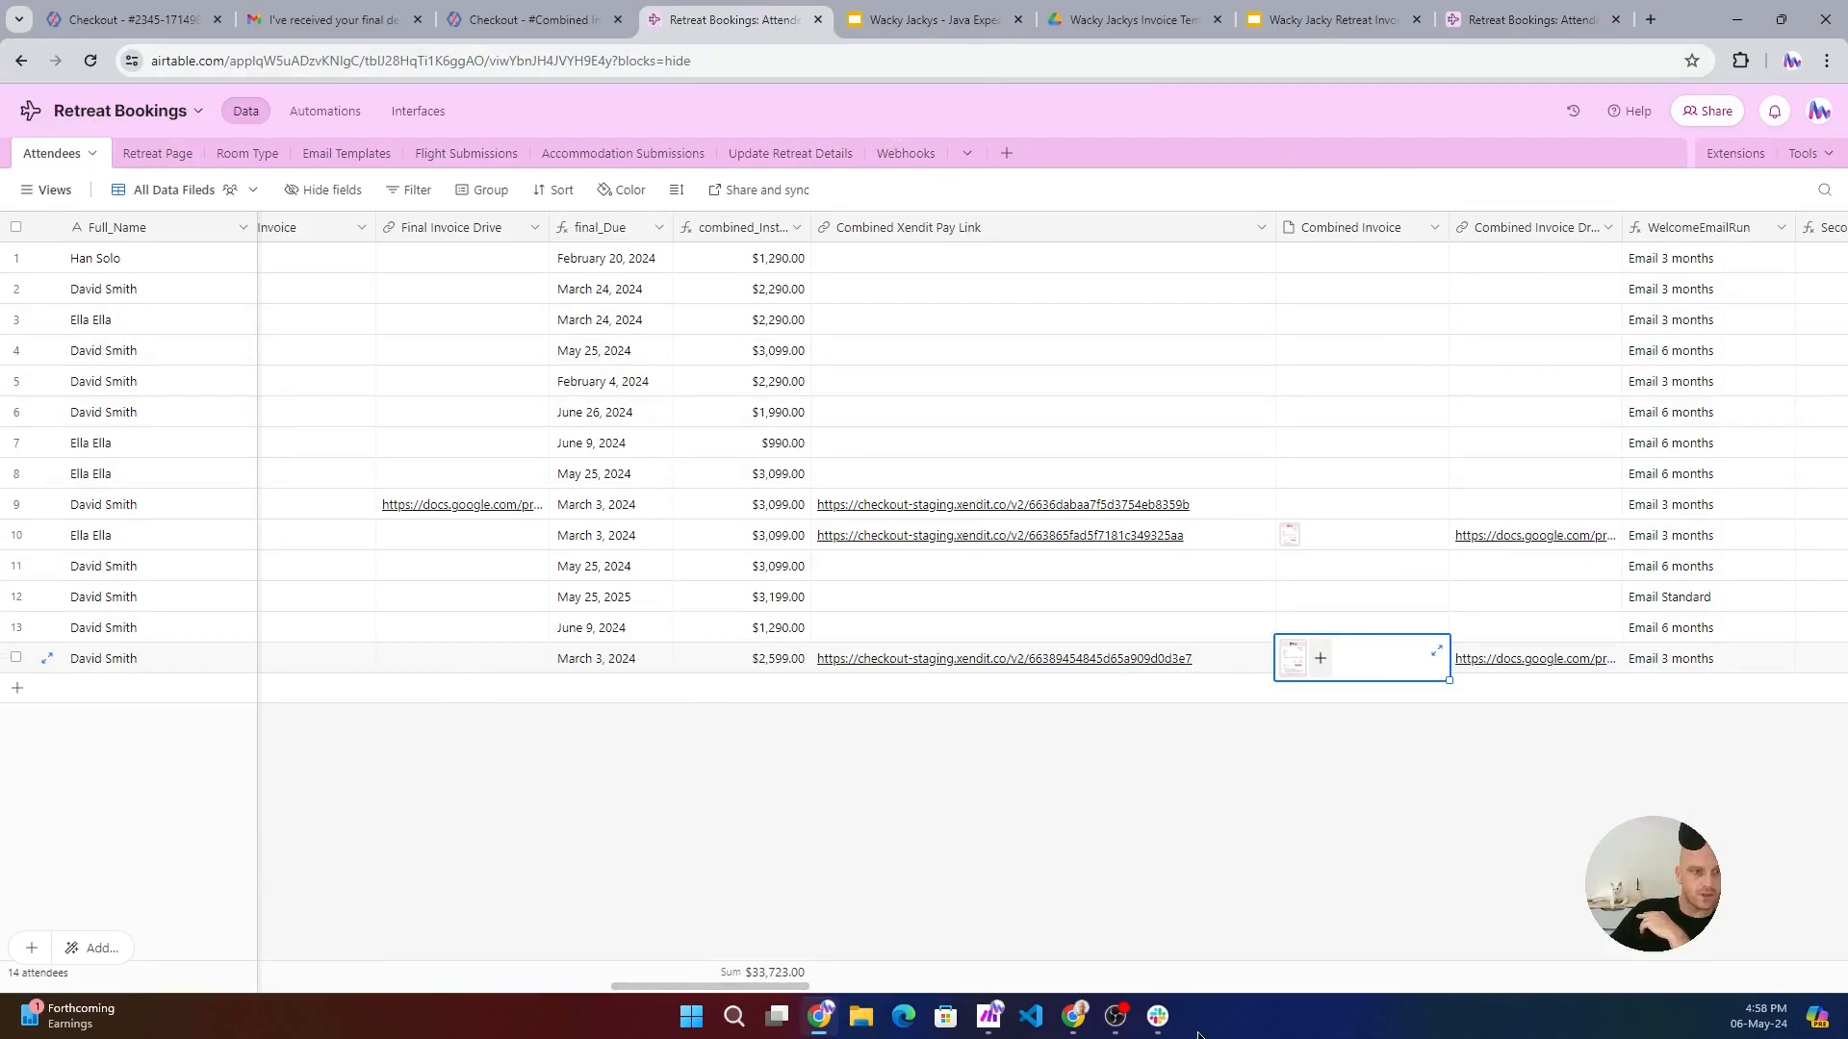
pyautogui.click(1158, 1017)
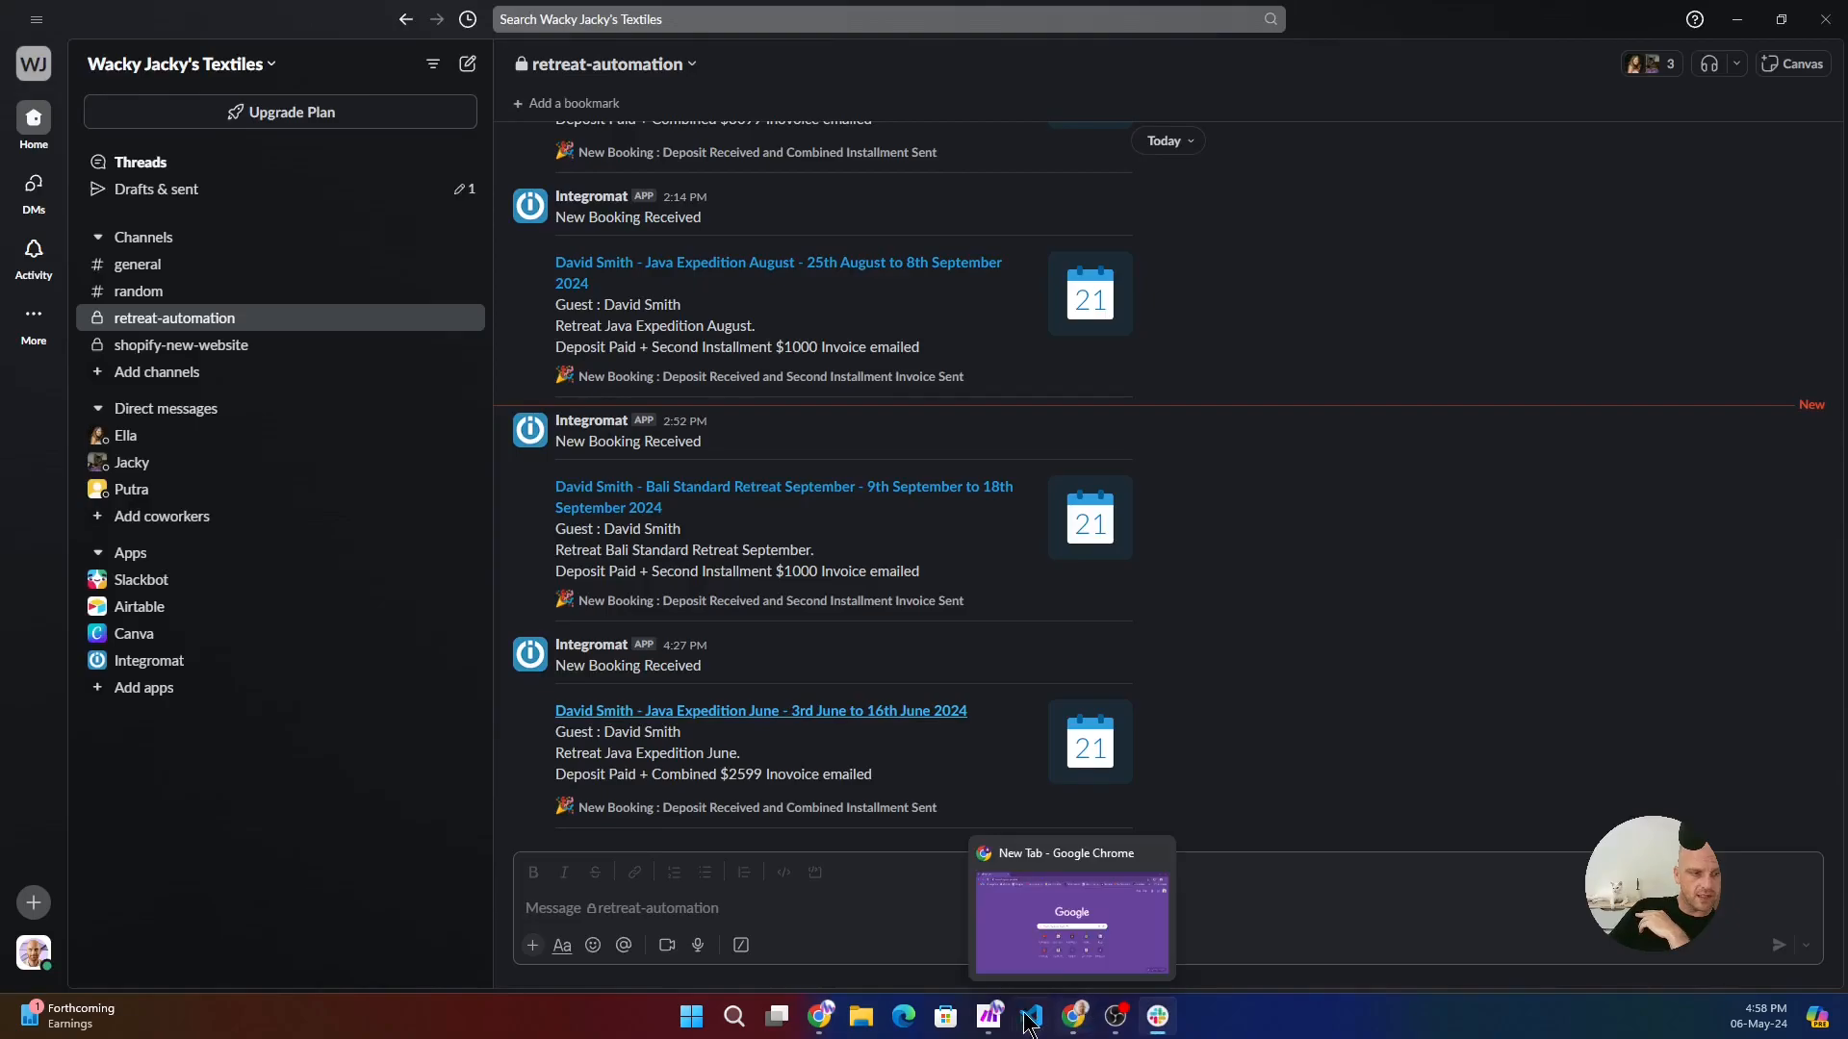
pyautogui.click(990, 1017)
pyautogui.click(556, 775)
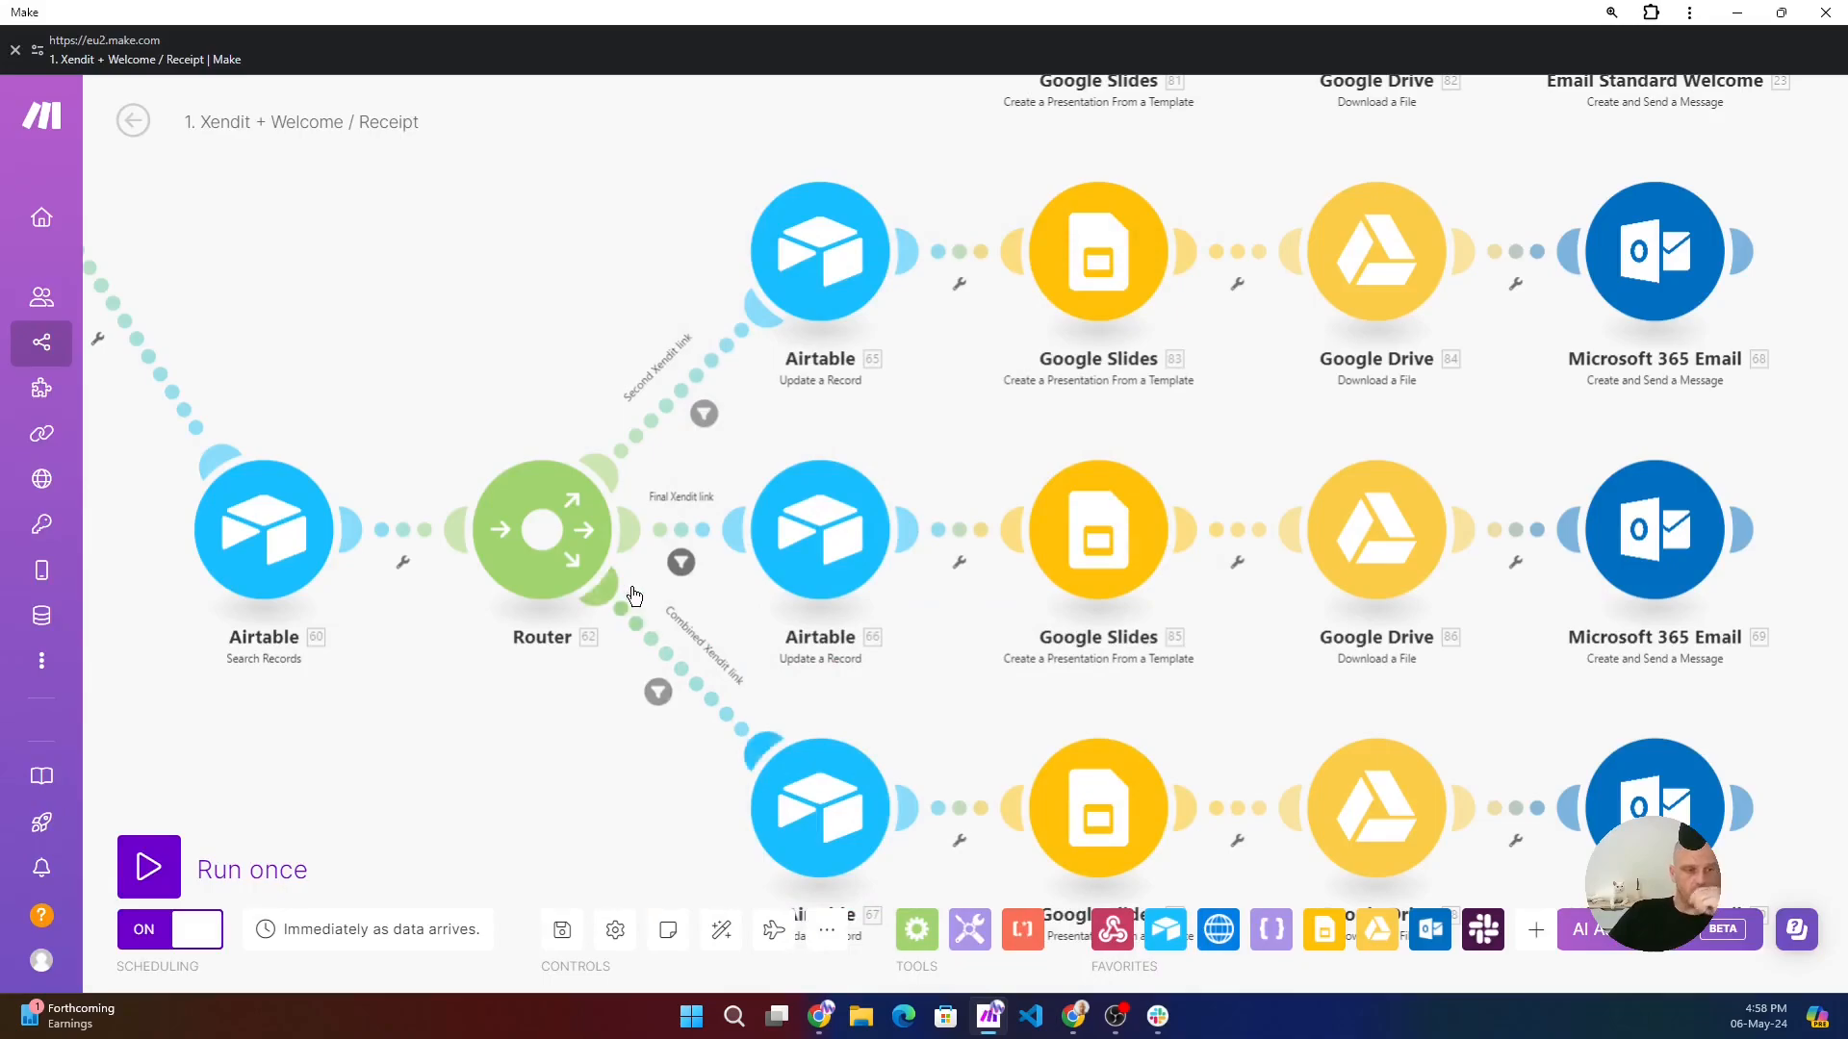
# - Open the Combined Xendit link route's Airtable Update a Record module, review its record ID and record fields, and close its settings
pyautogui.moveTo(671, 859); pyautogui.dragTo(548, 620)
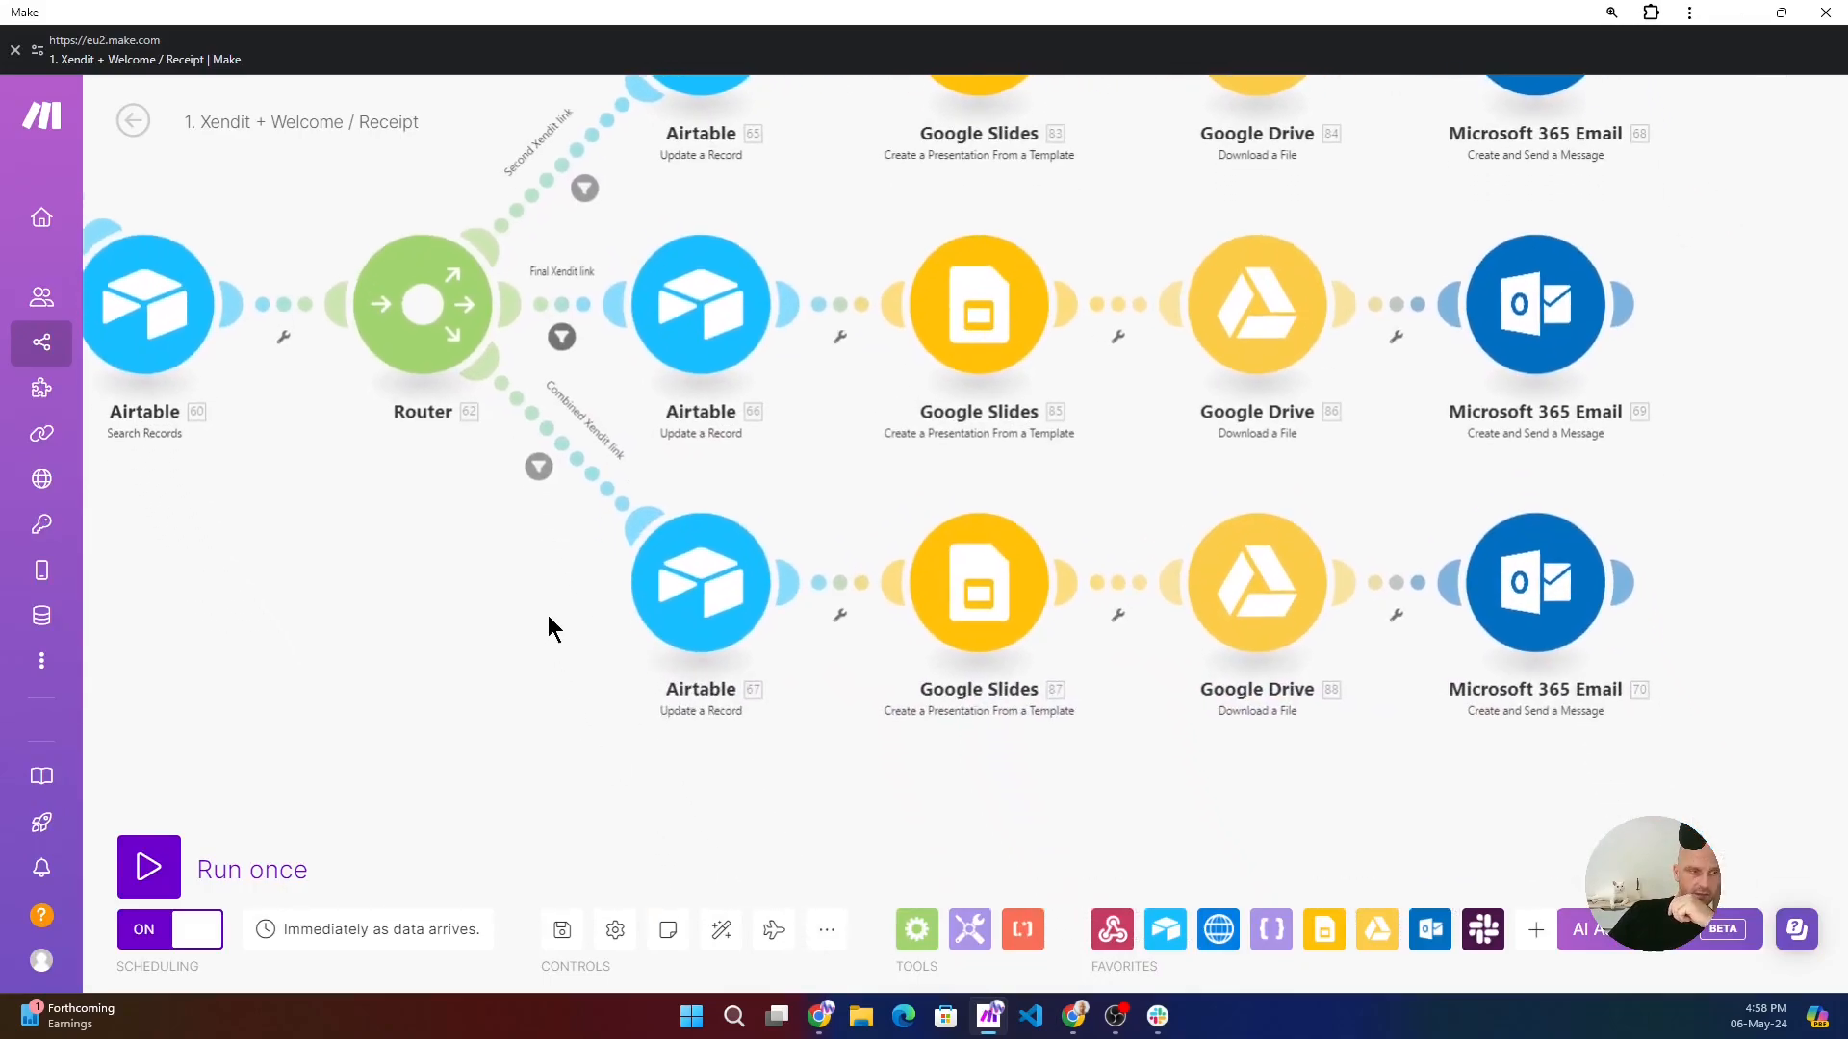
pyautogui.click(700, 583)
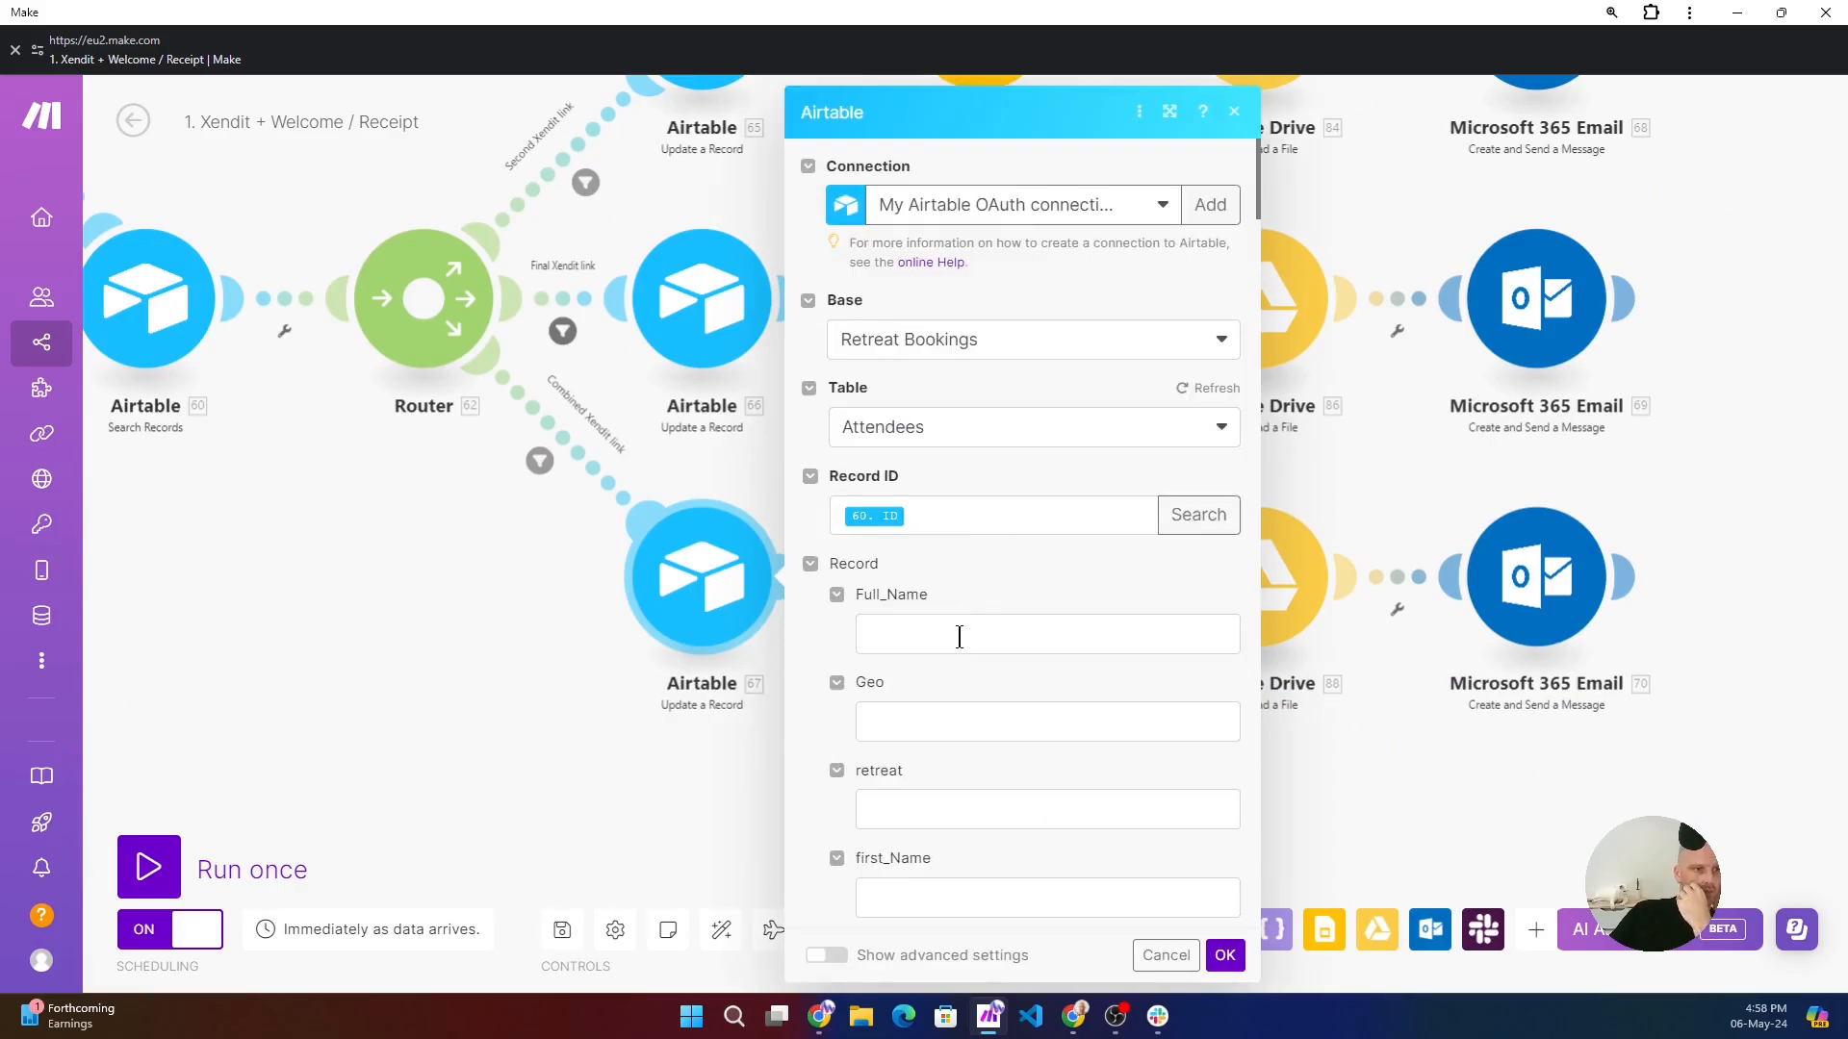
pyautogui.scroll(-14, 994, 674)
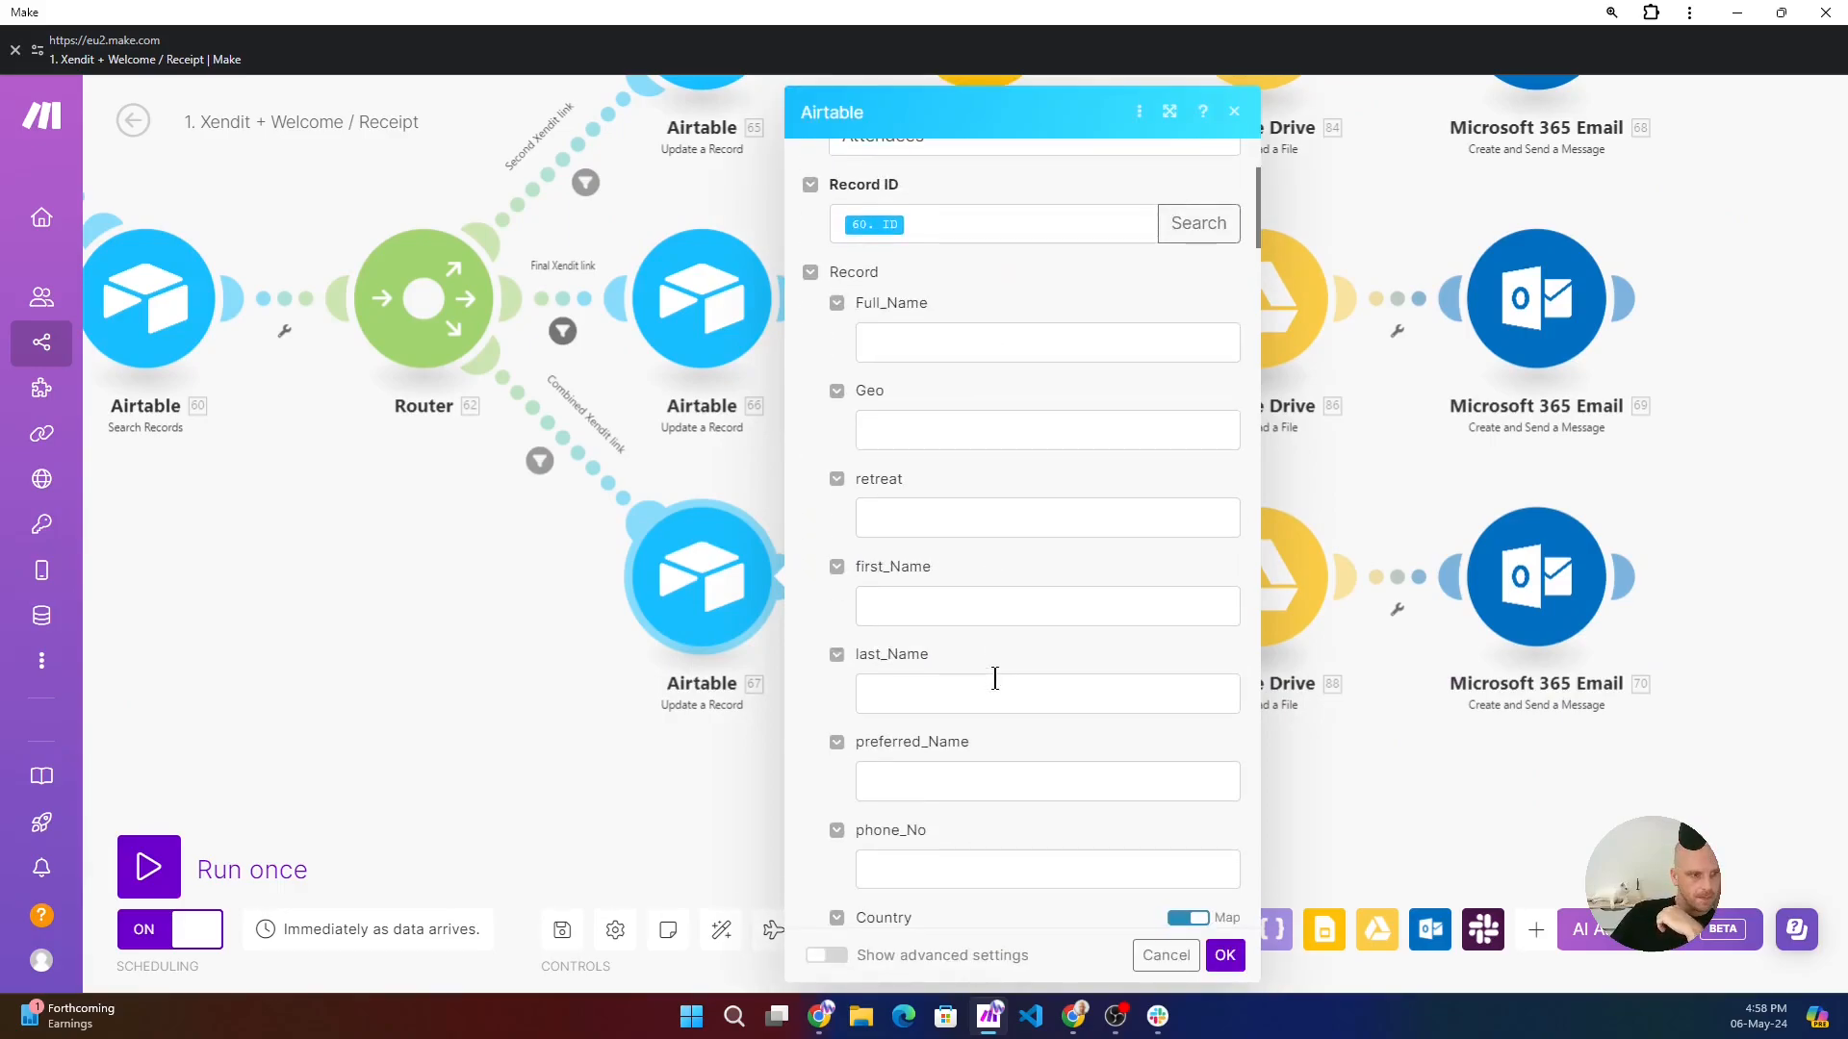
pyautogui.scroll(-15, 994, 681)
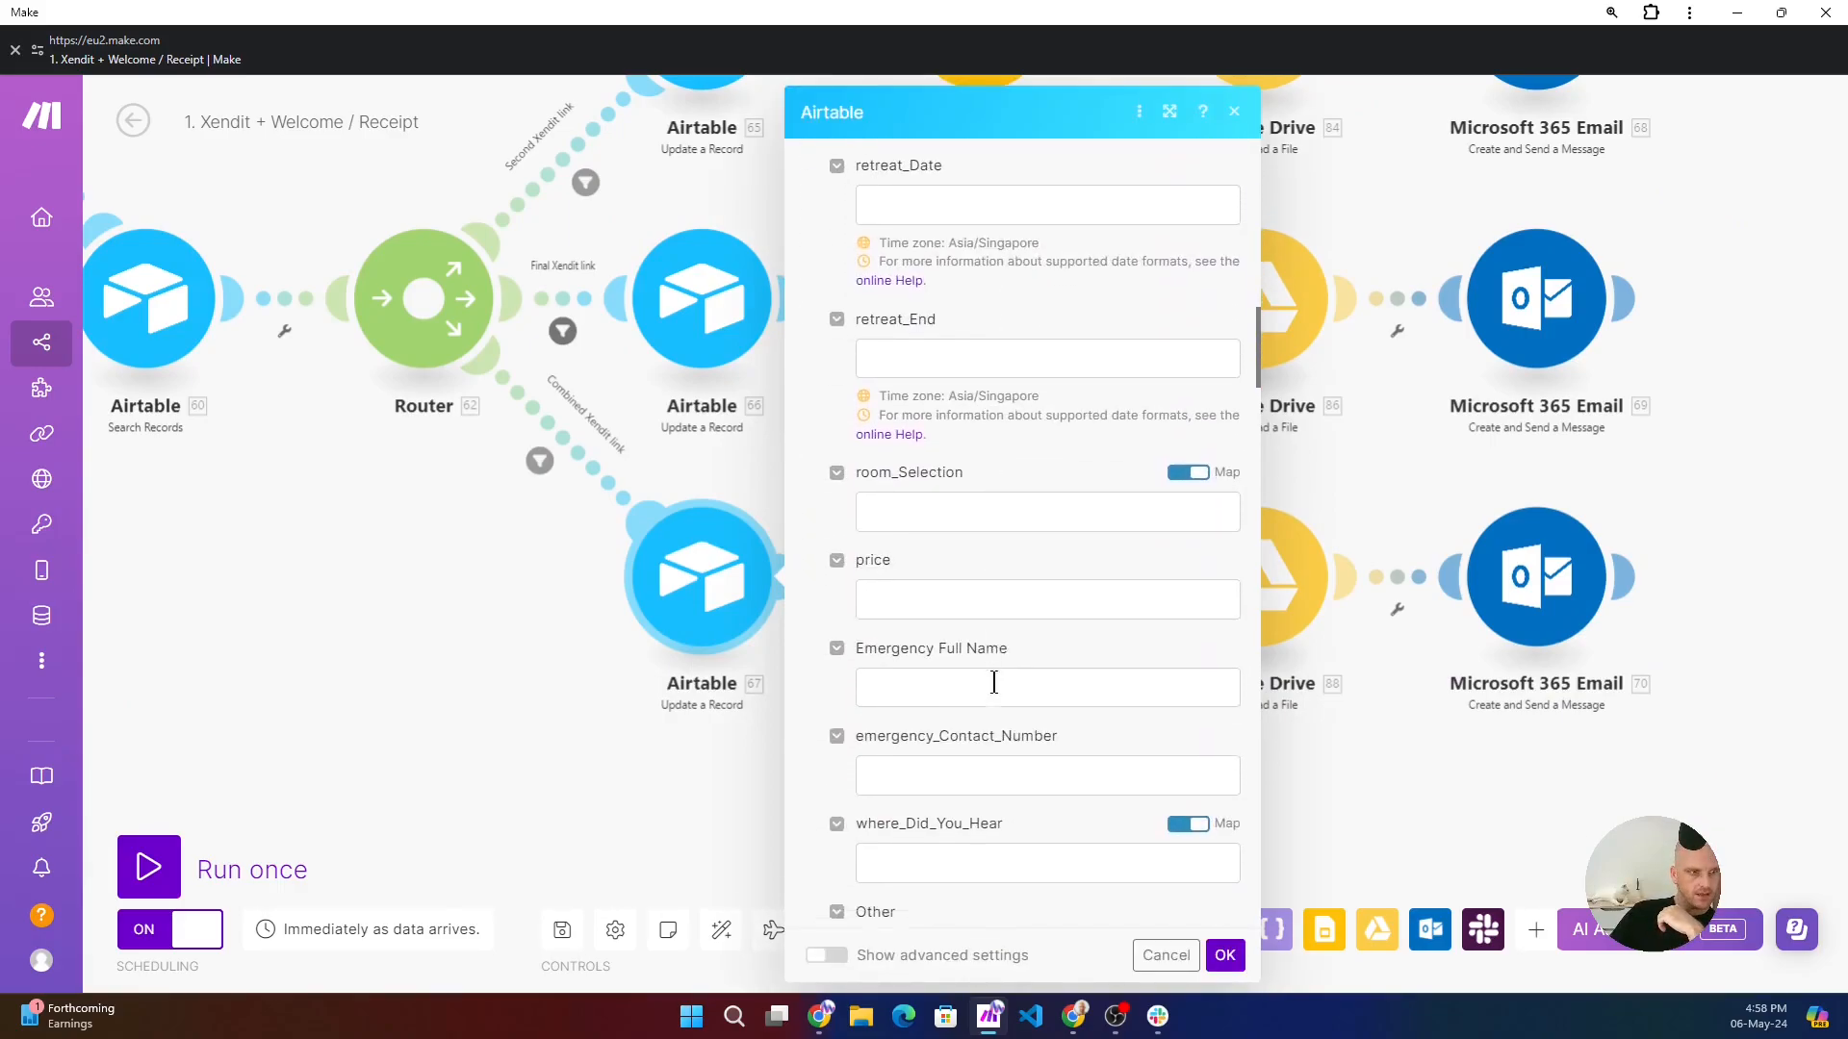
pyautogui.scroll(-15, 995, 681)
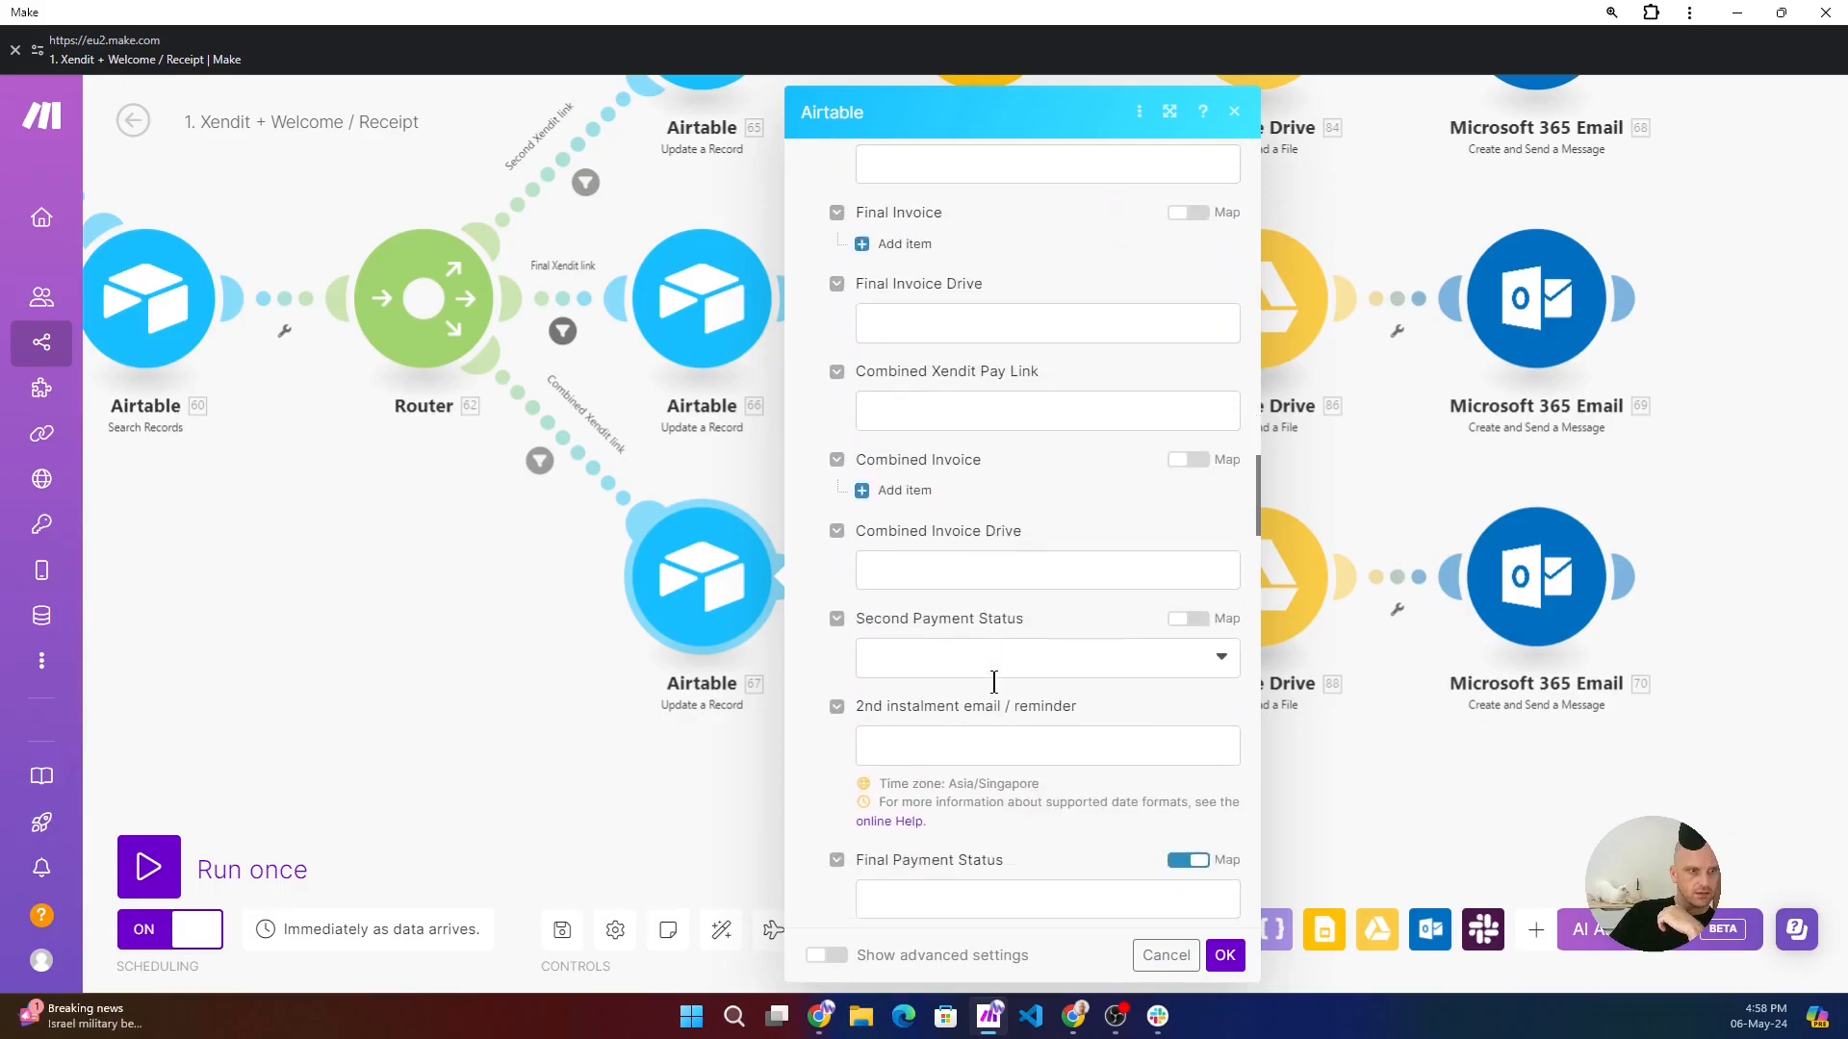
pyautogui.scroll(-8, 994, 684)
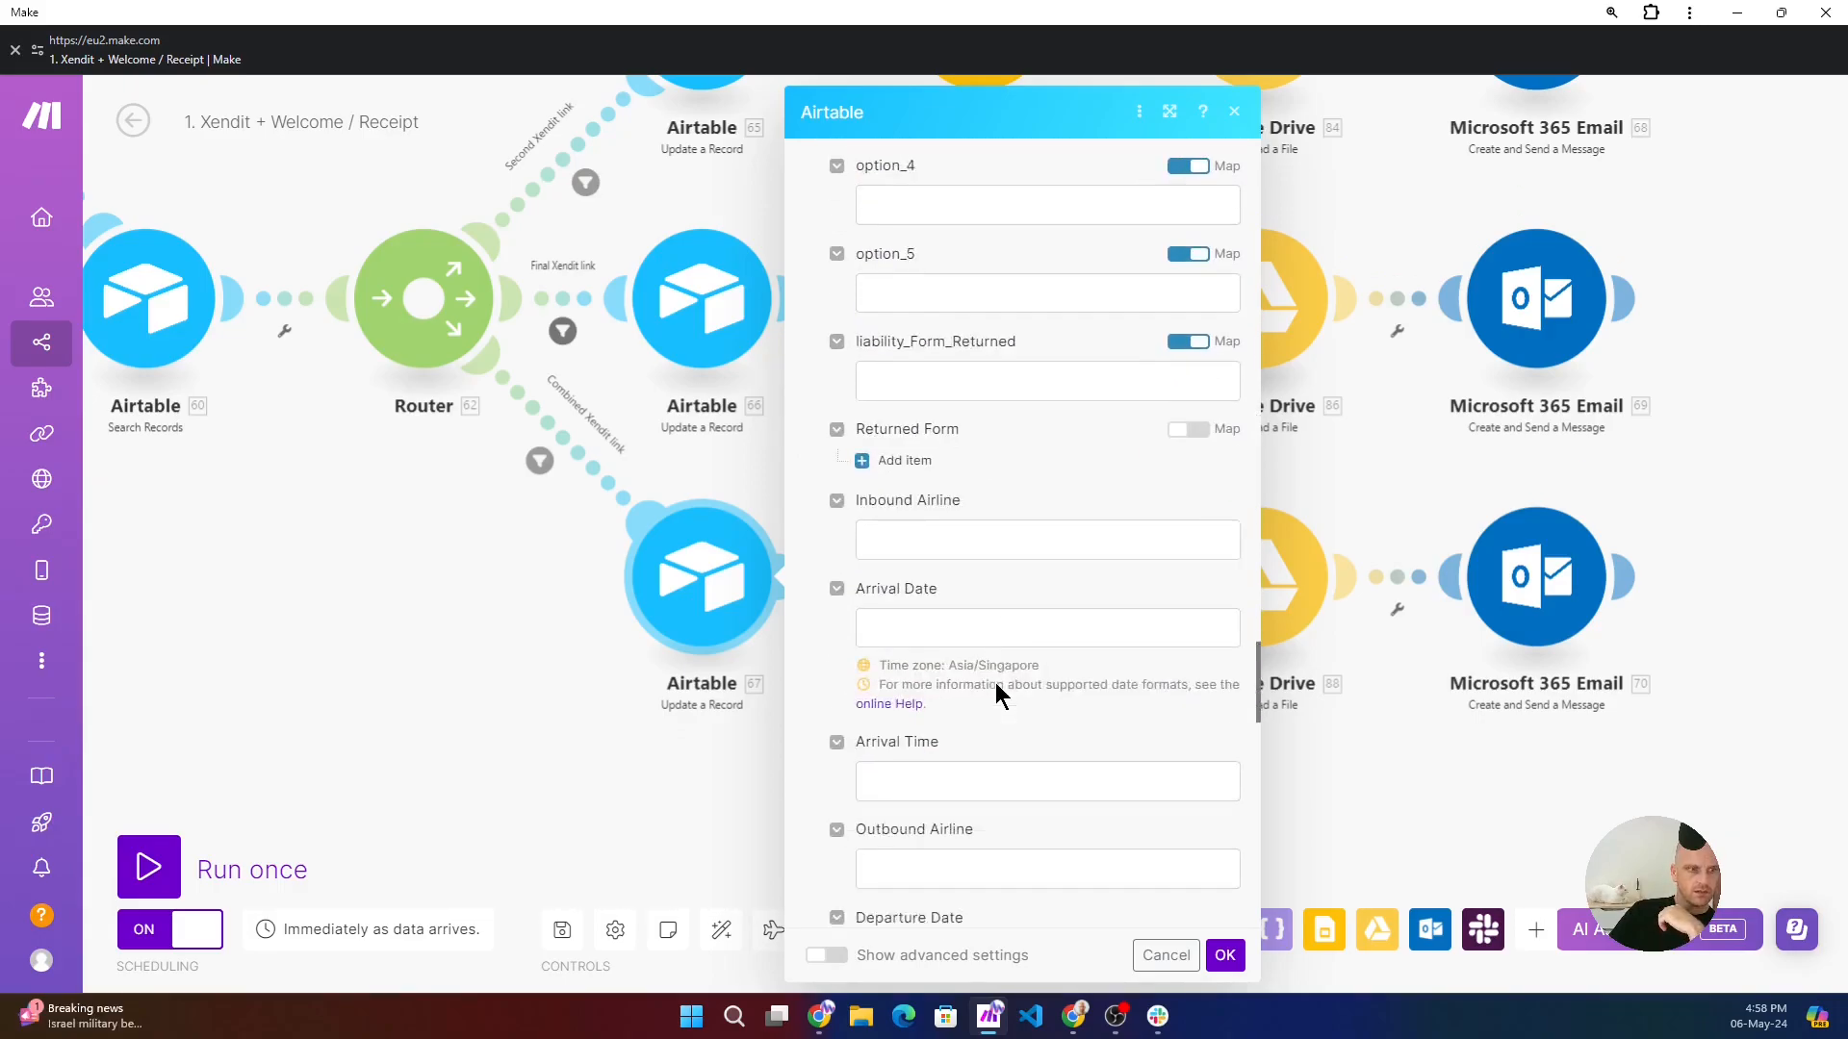
pyautogui.click(1224, 956)
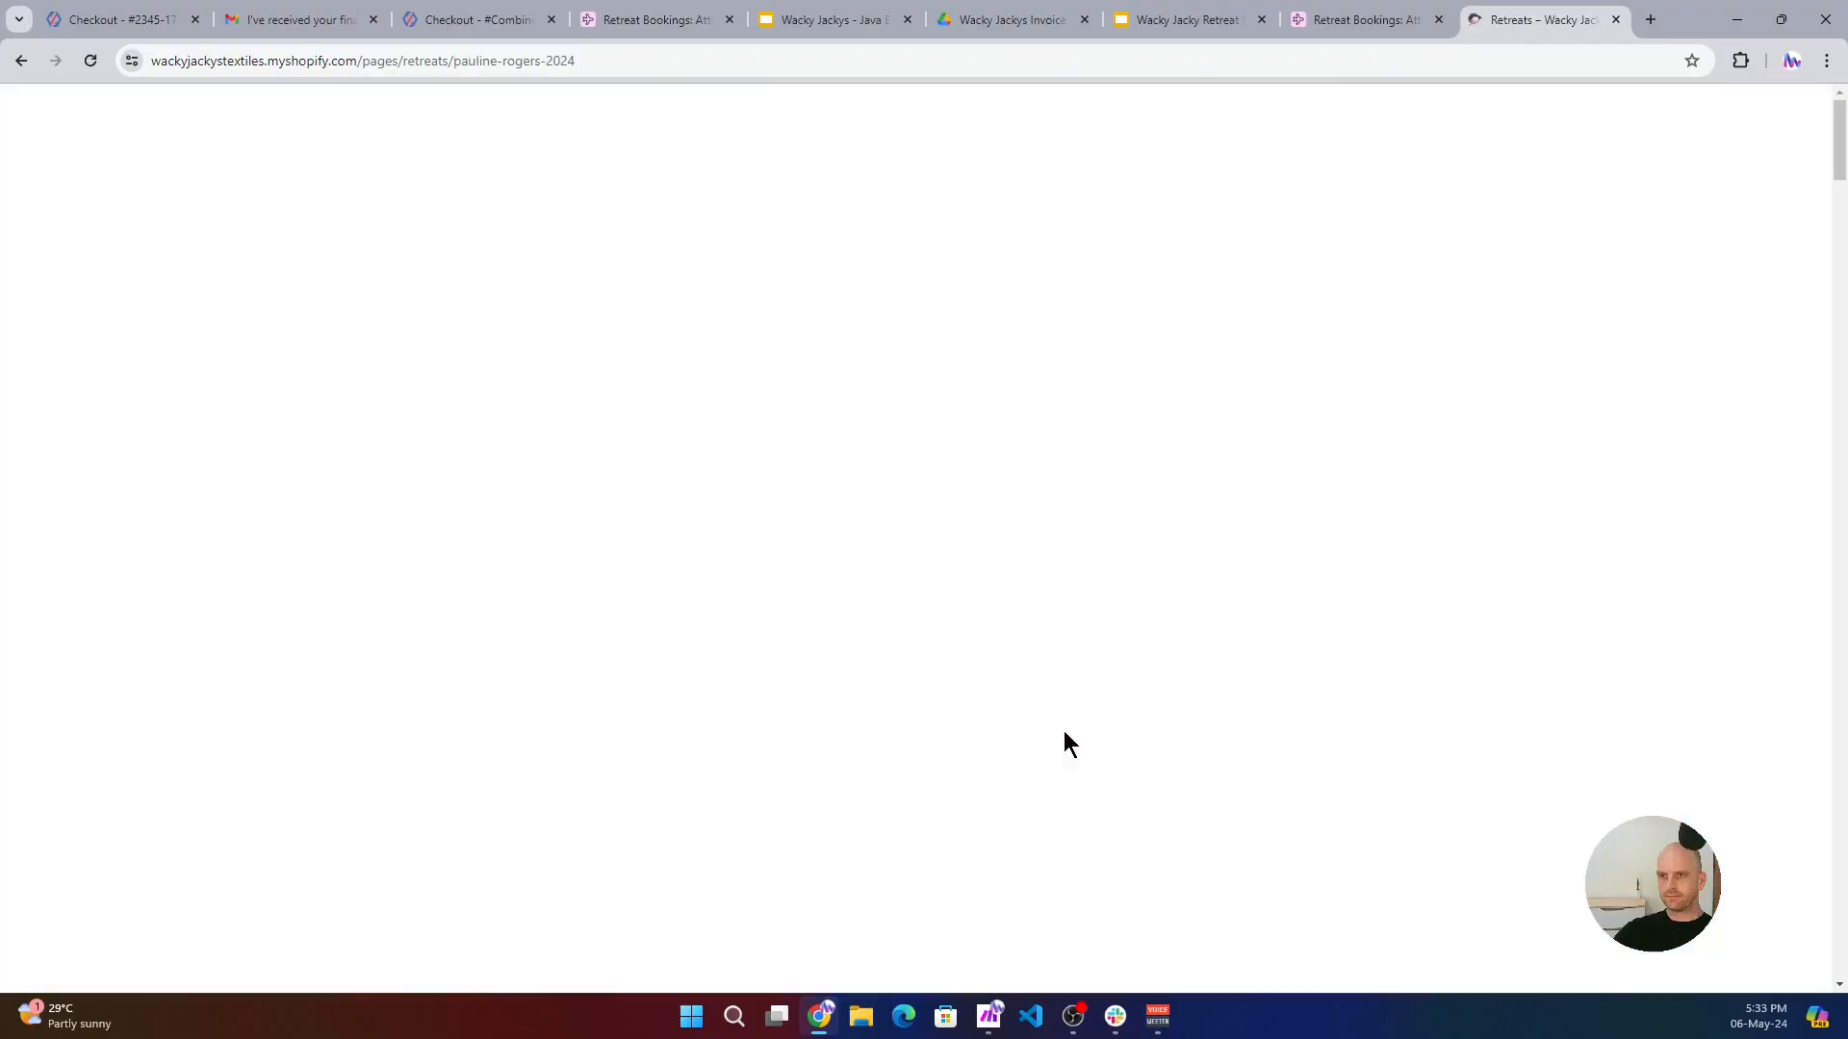
# - From the store's retreats page, open the October 2024 Mystery Quilt Retreat and go to its October booking form
pyautogui.scroll(-6, 1055, 709)
pyautogui.scroll(-15, 1051, 691)
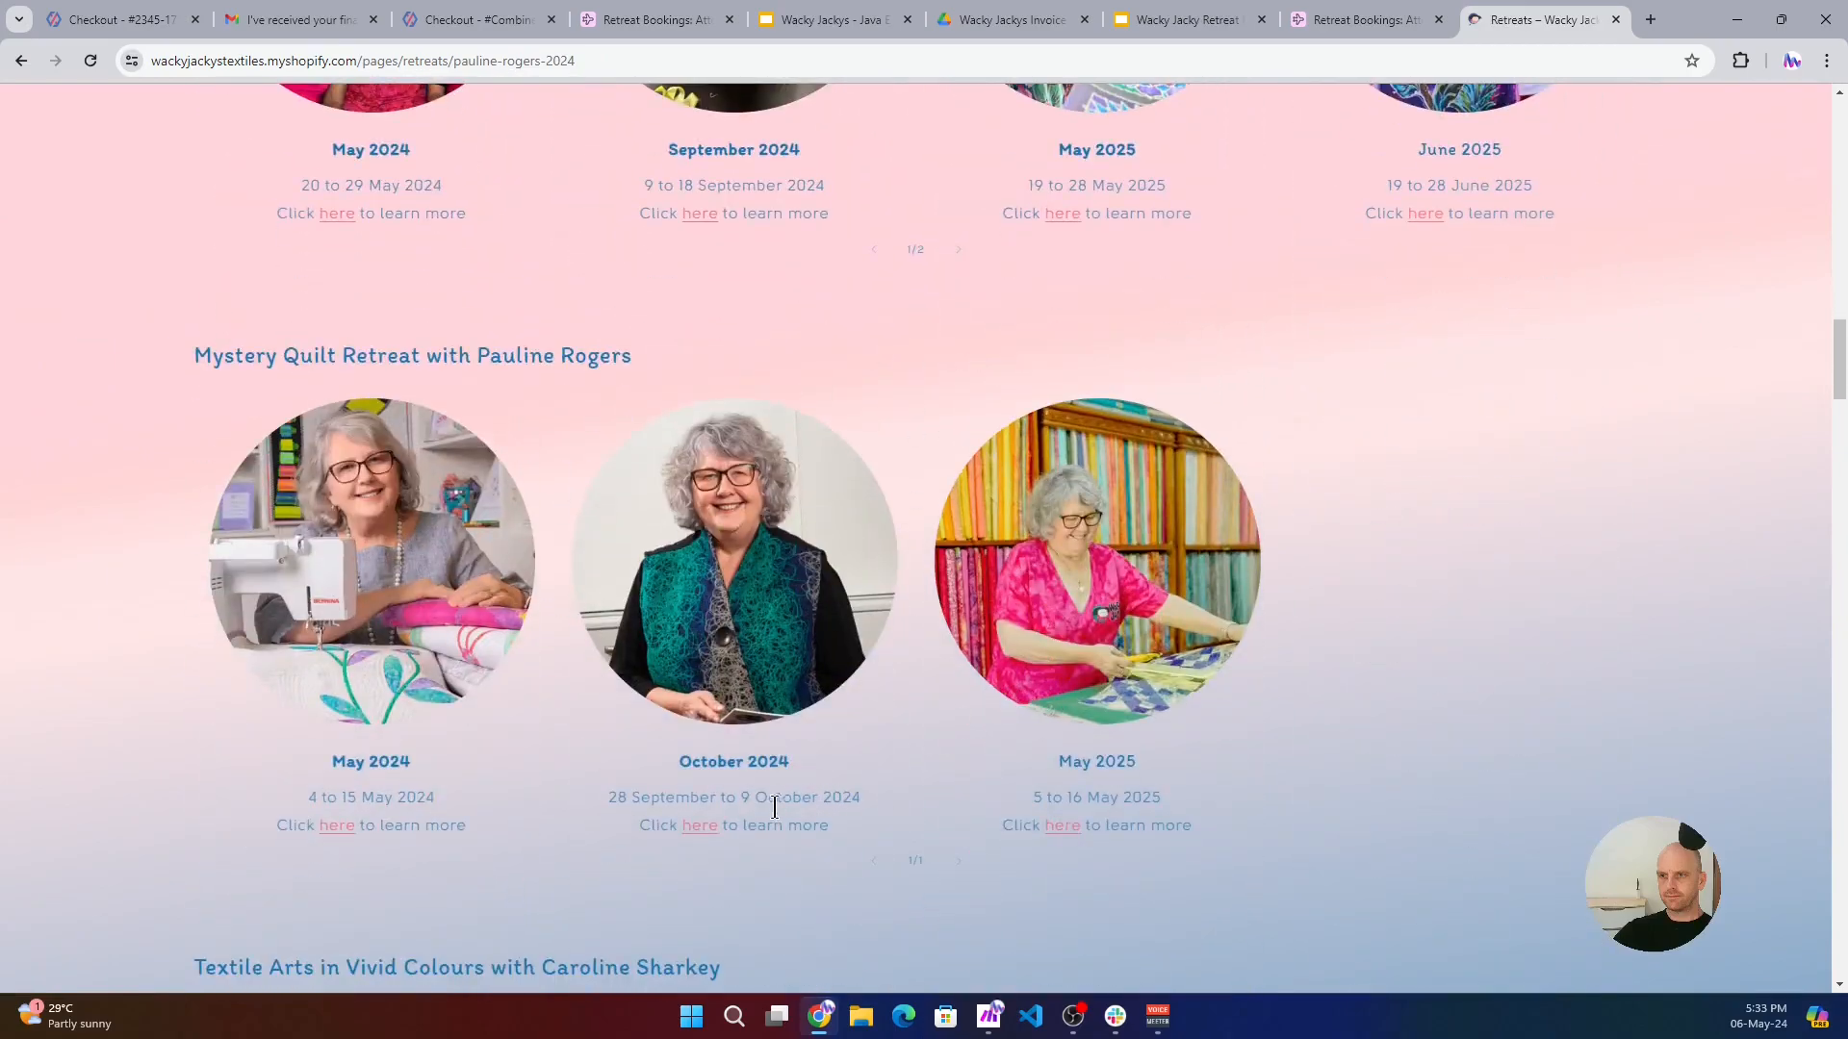
pyautogui.click(694, 827)
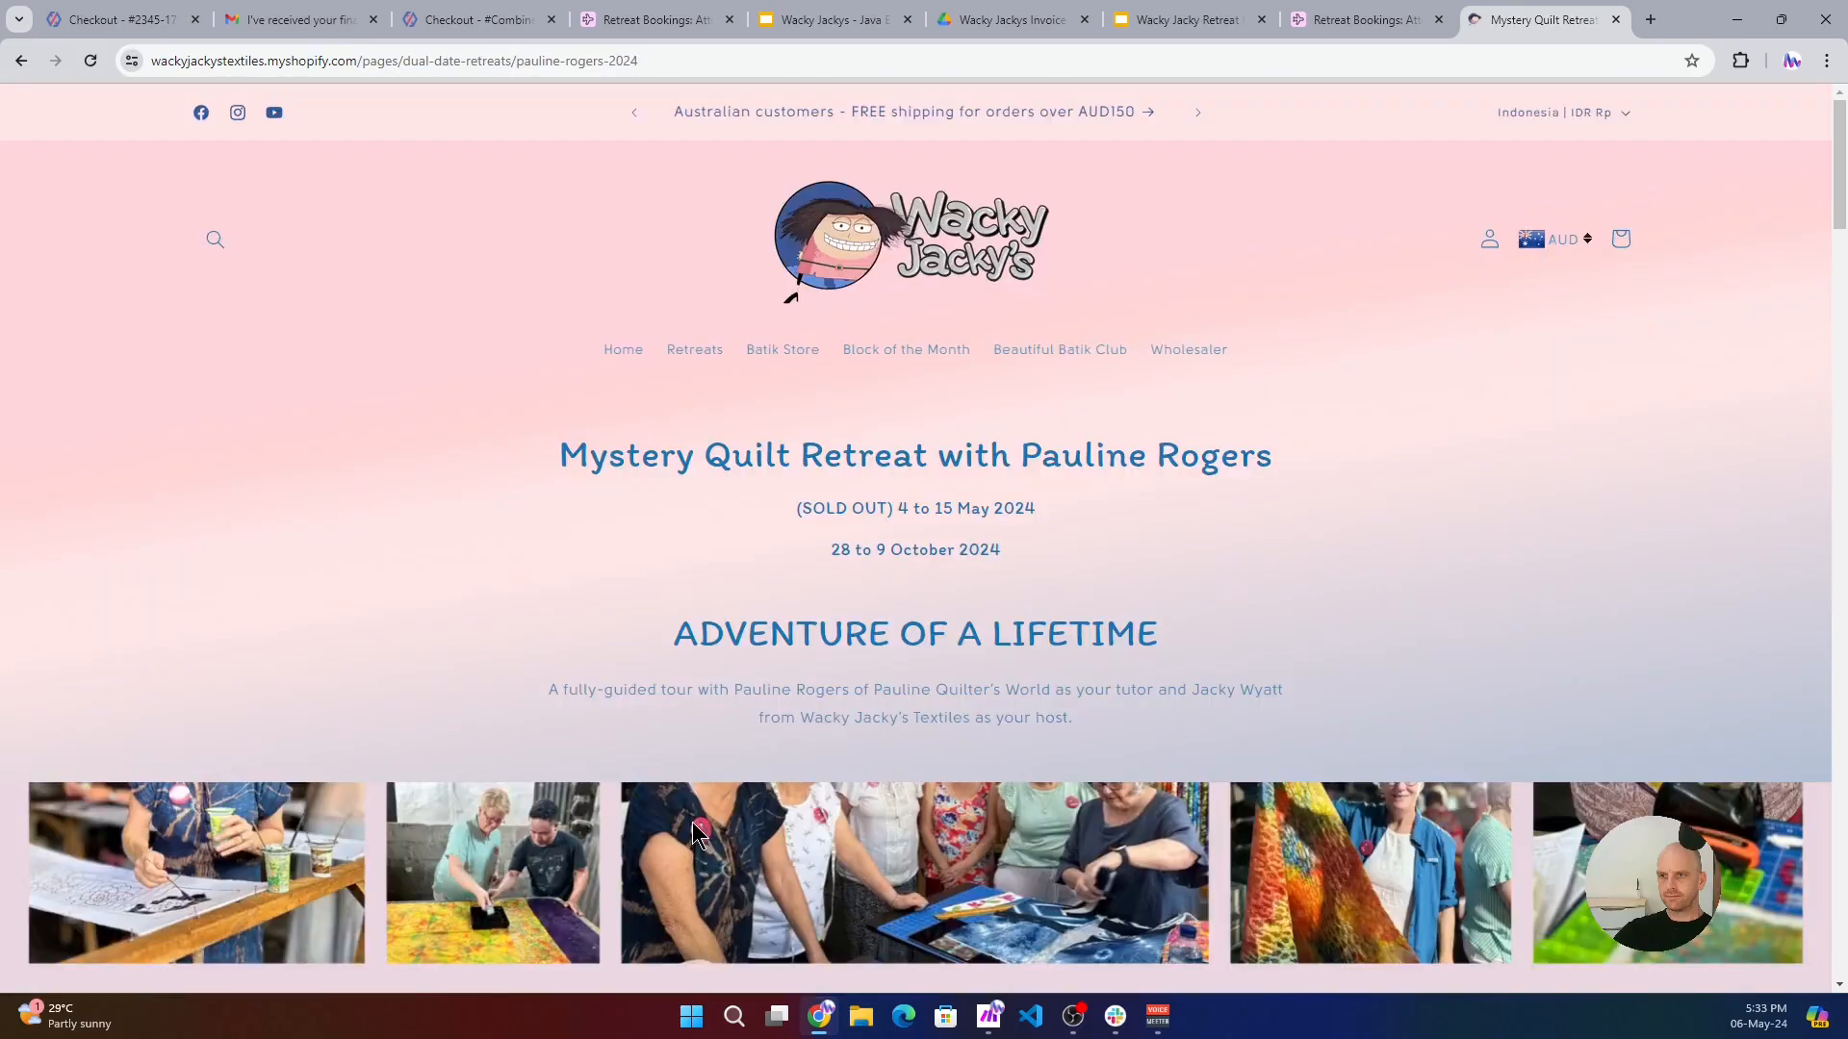
pyautogui.scroll(-15, 751, 597)
pyautogui.scroll(-3, 770, 592)
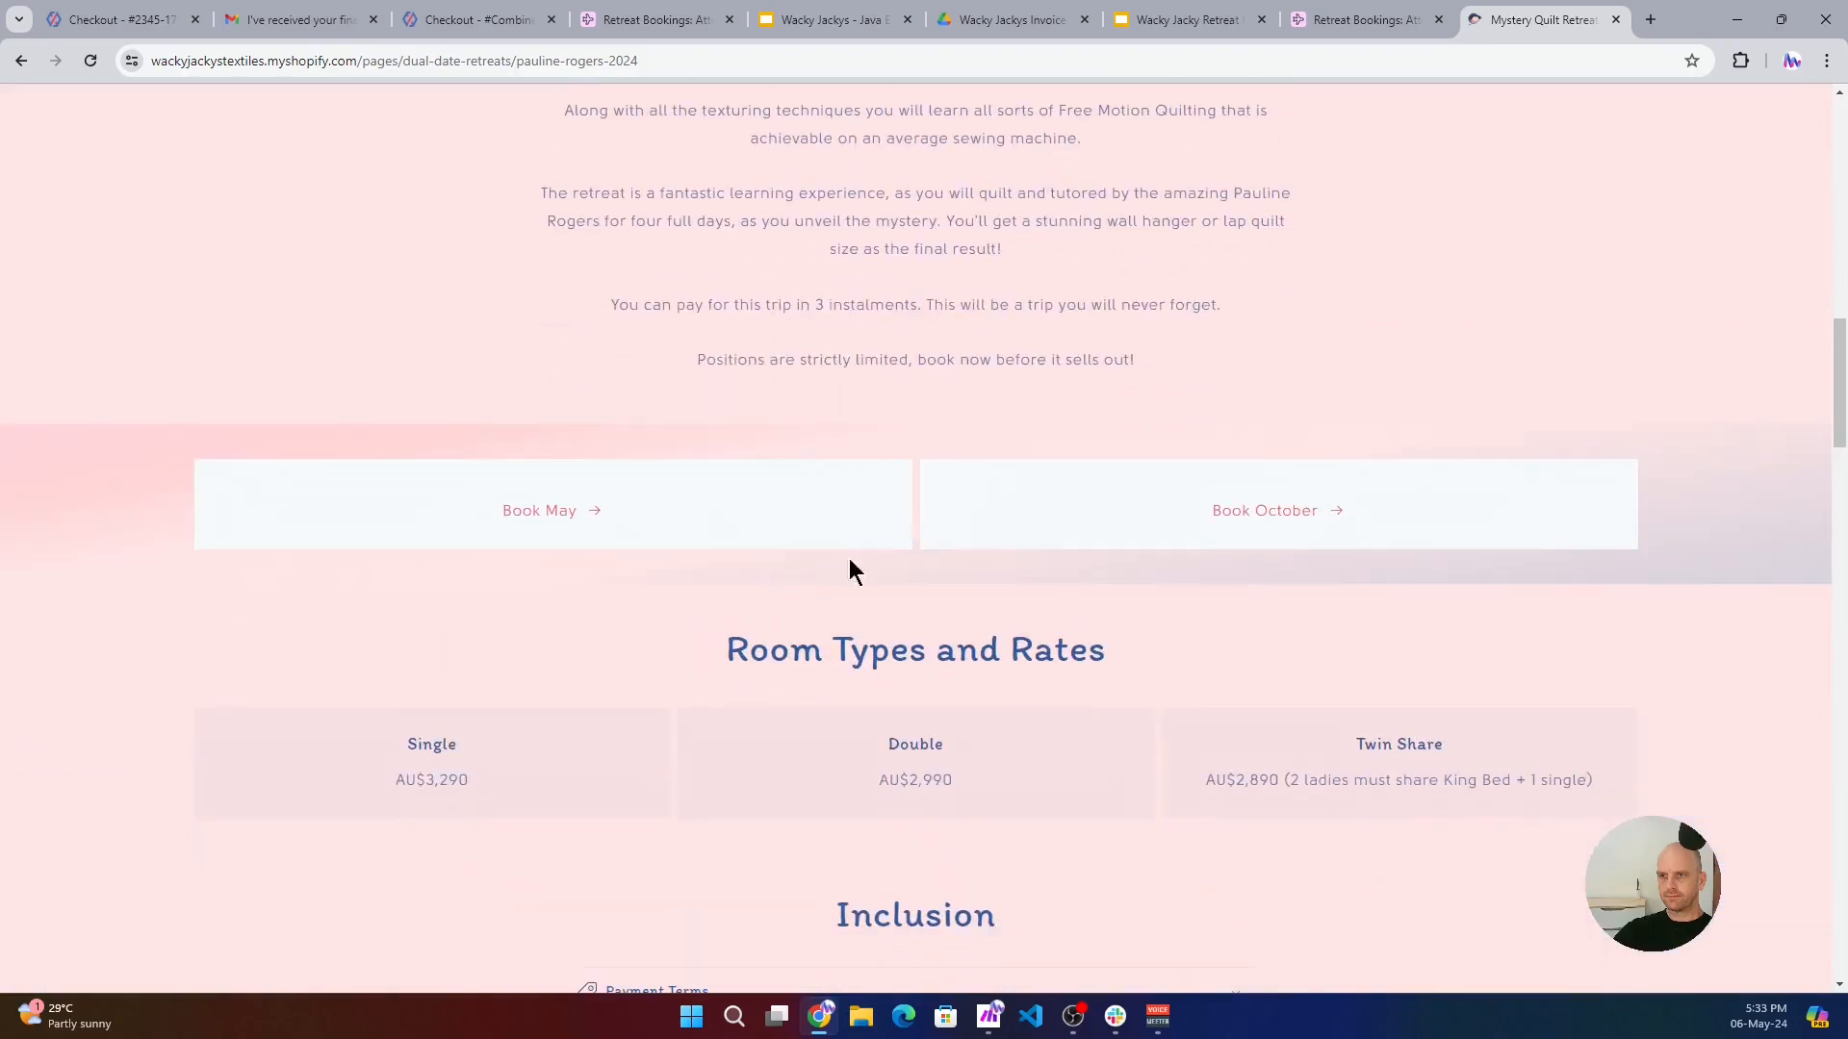
pyautogui.click(1263, 510)
# - Fill in the guest's first, last and preferred names in the Retreat Booking Form using the saved entries
pyautogui.scroll(-4, 673, 673)
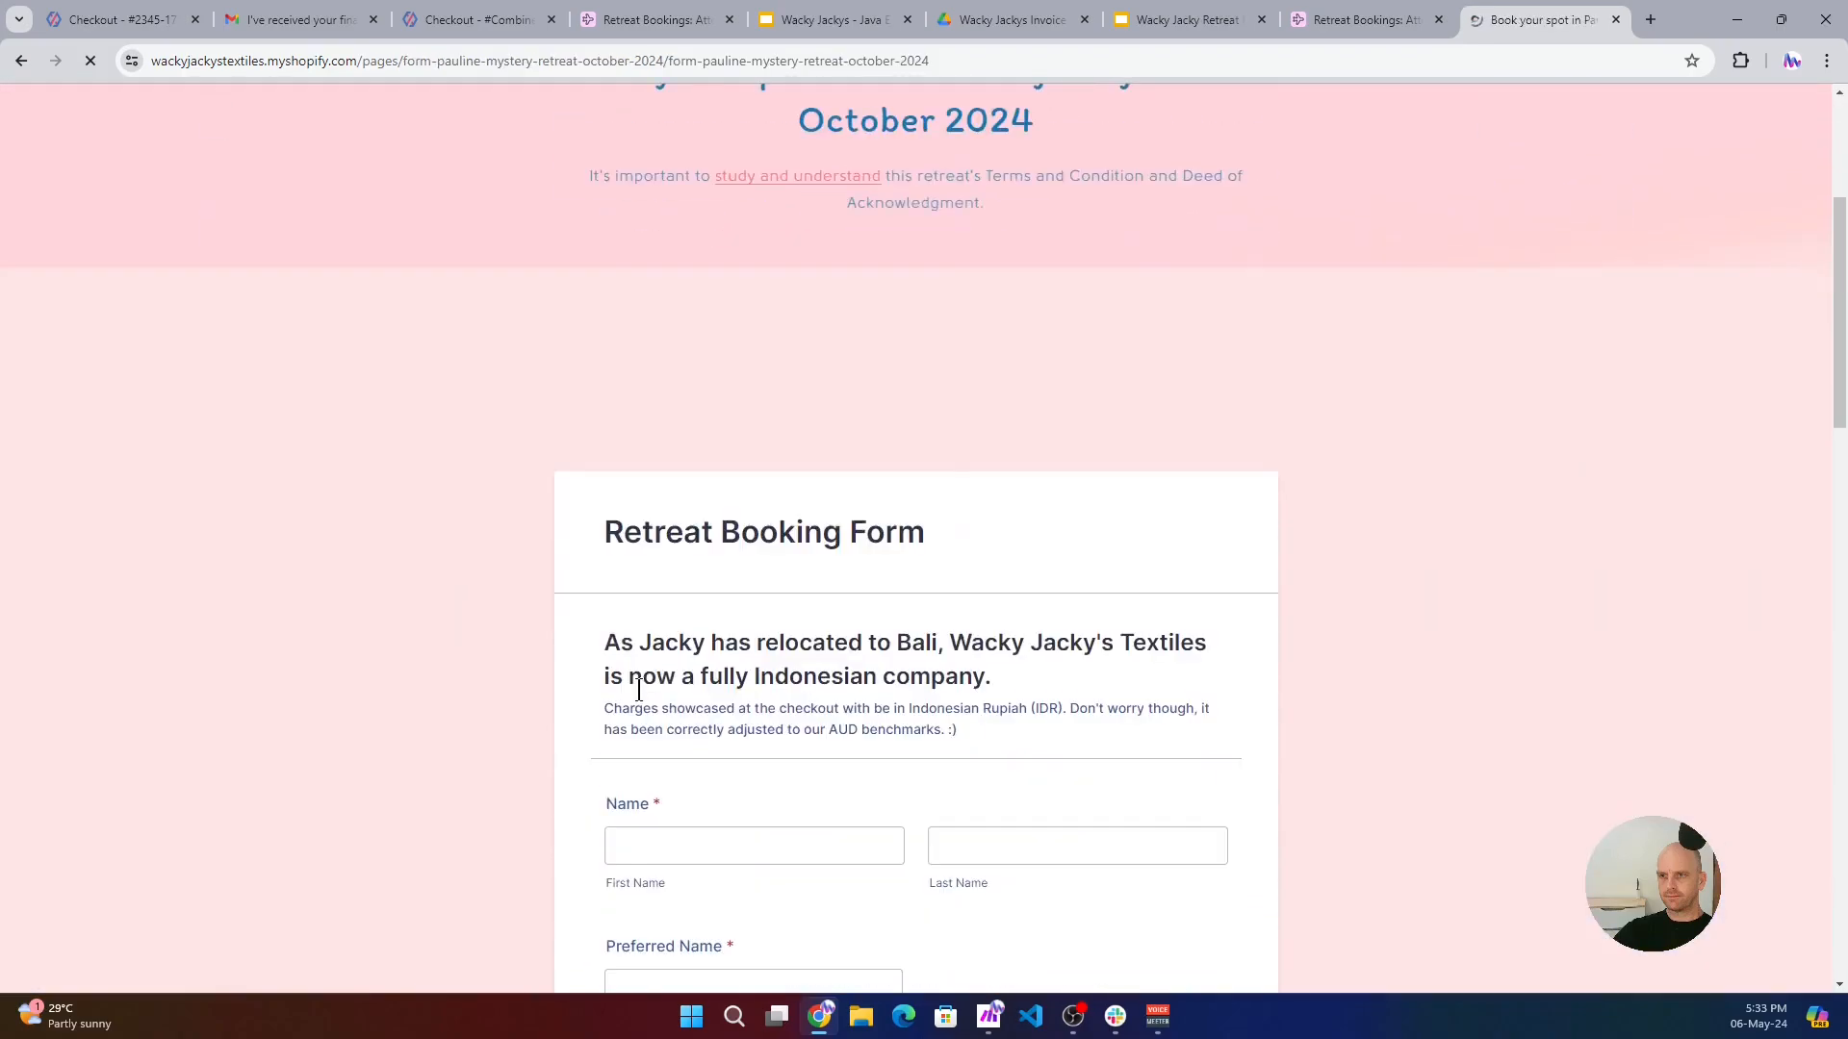
pyautogui.click(662, 839)
pyautogui.scroll(-1, 662, 770)
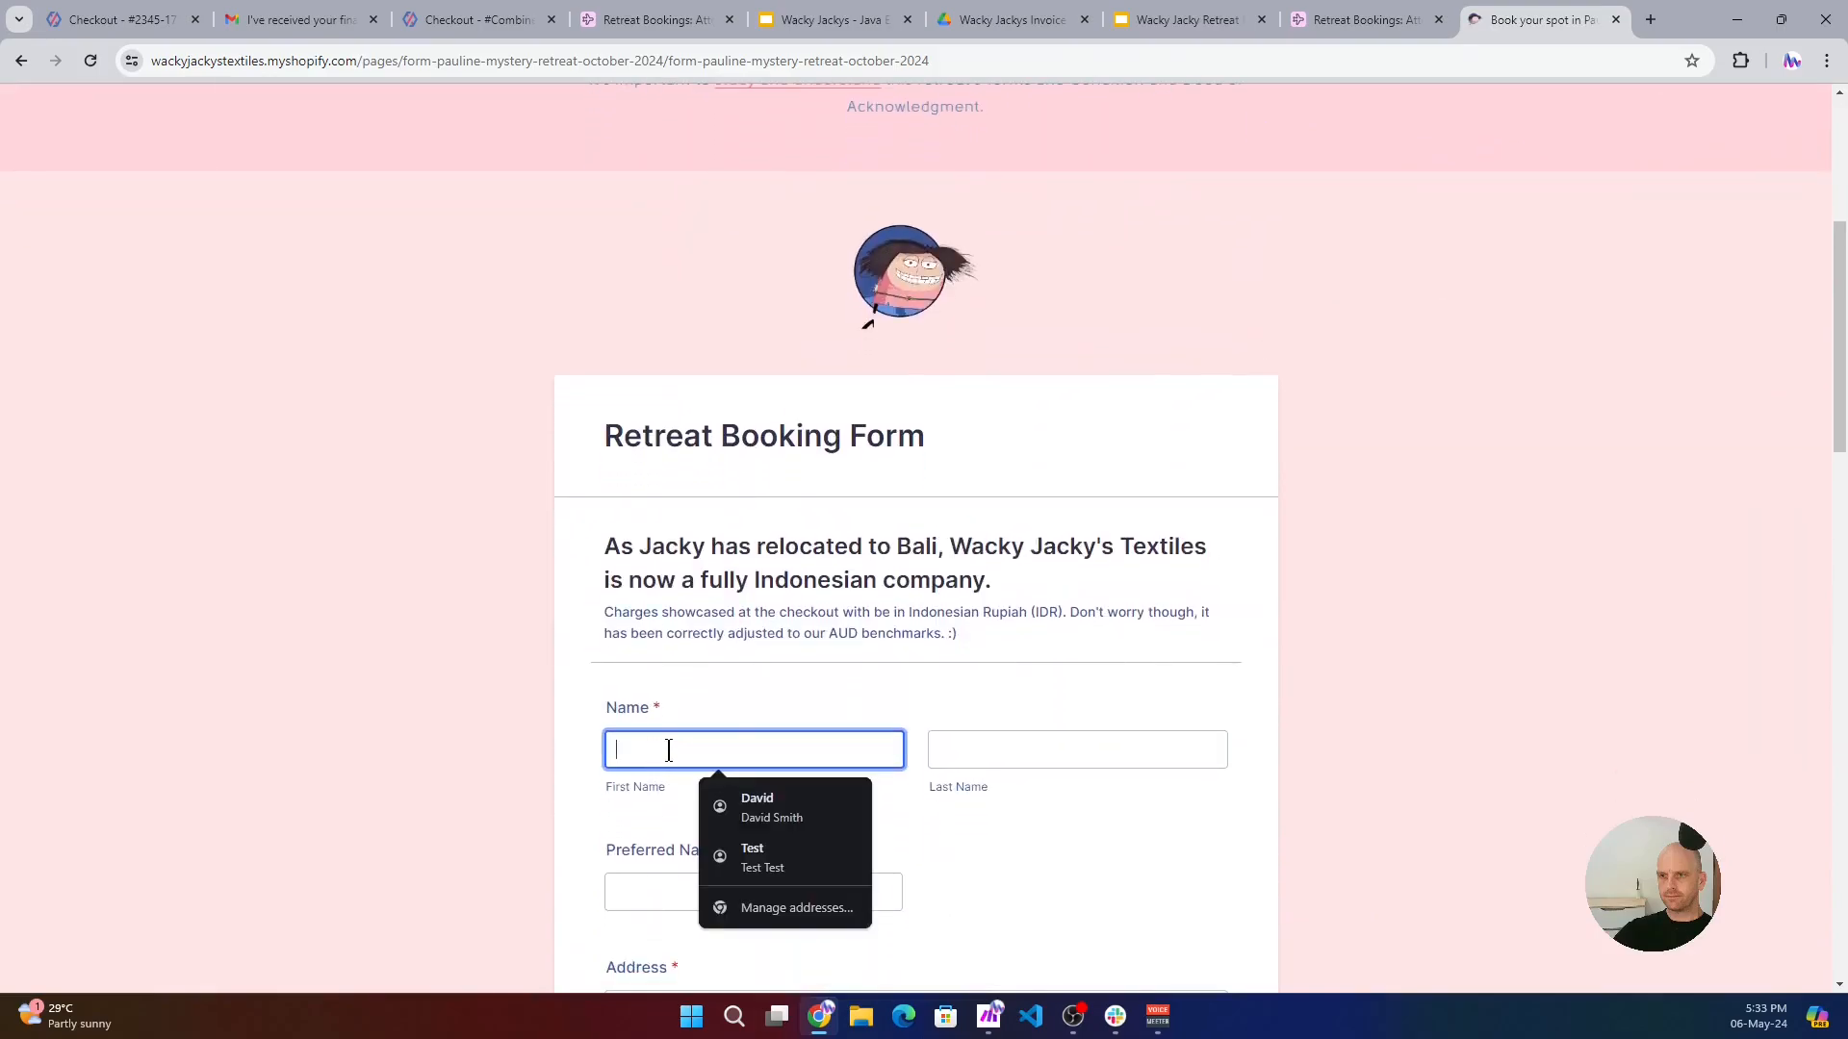
pyautogui.click(775, 804)
pyautogui.click(647, 891)
pyautogui.scroll(-3, 695, 828)
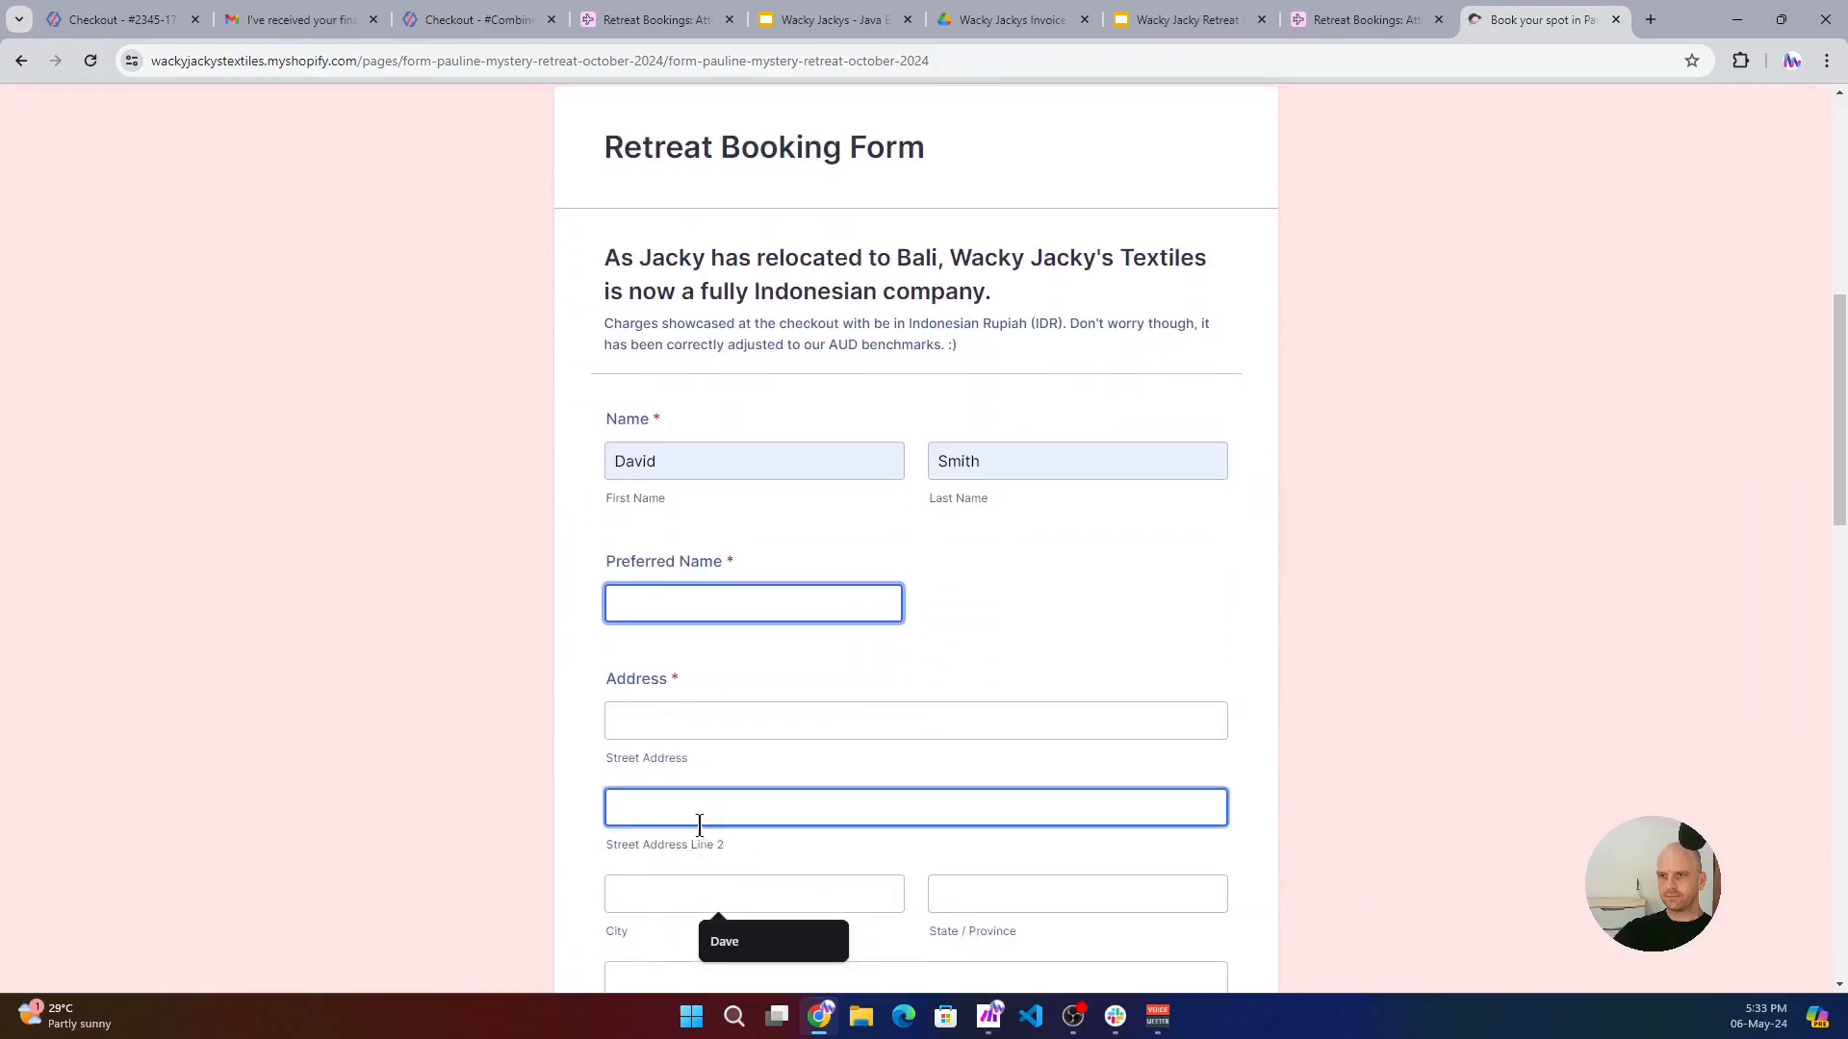
pyautogui.click(739, 943)
# - Fill in the guest's postal address from the saved addresses and select Indonesia as the country
pyautogui.click(692, 720)
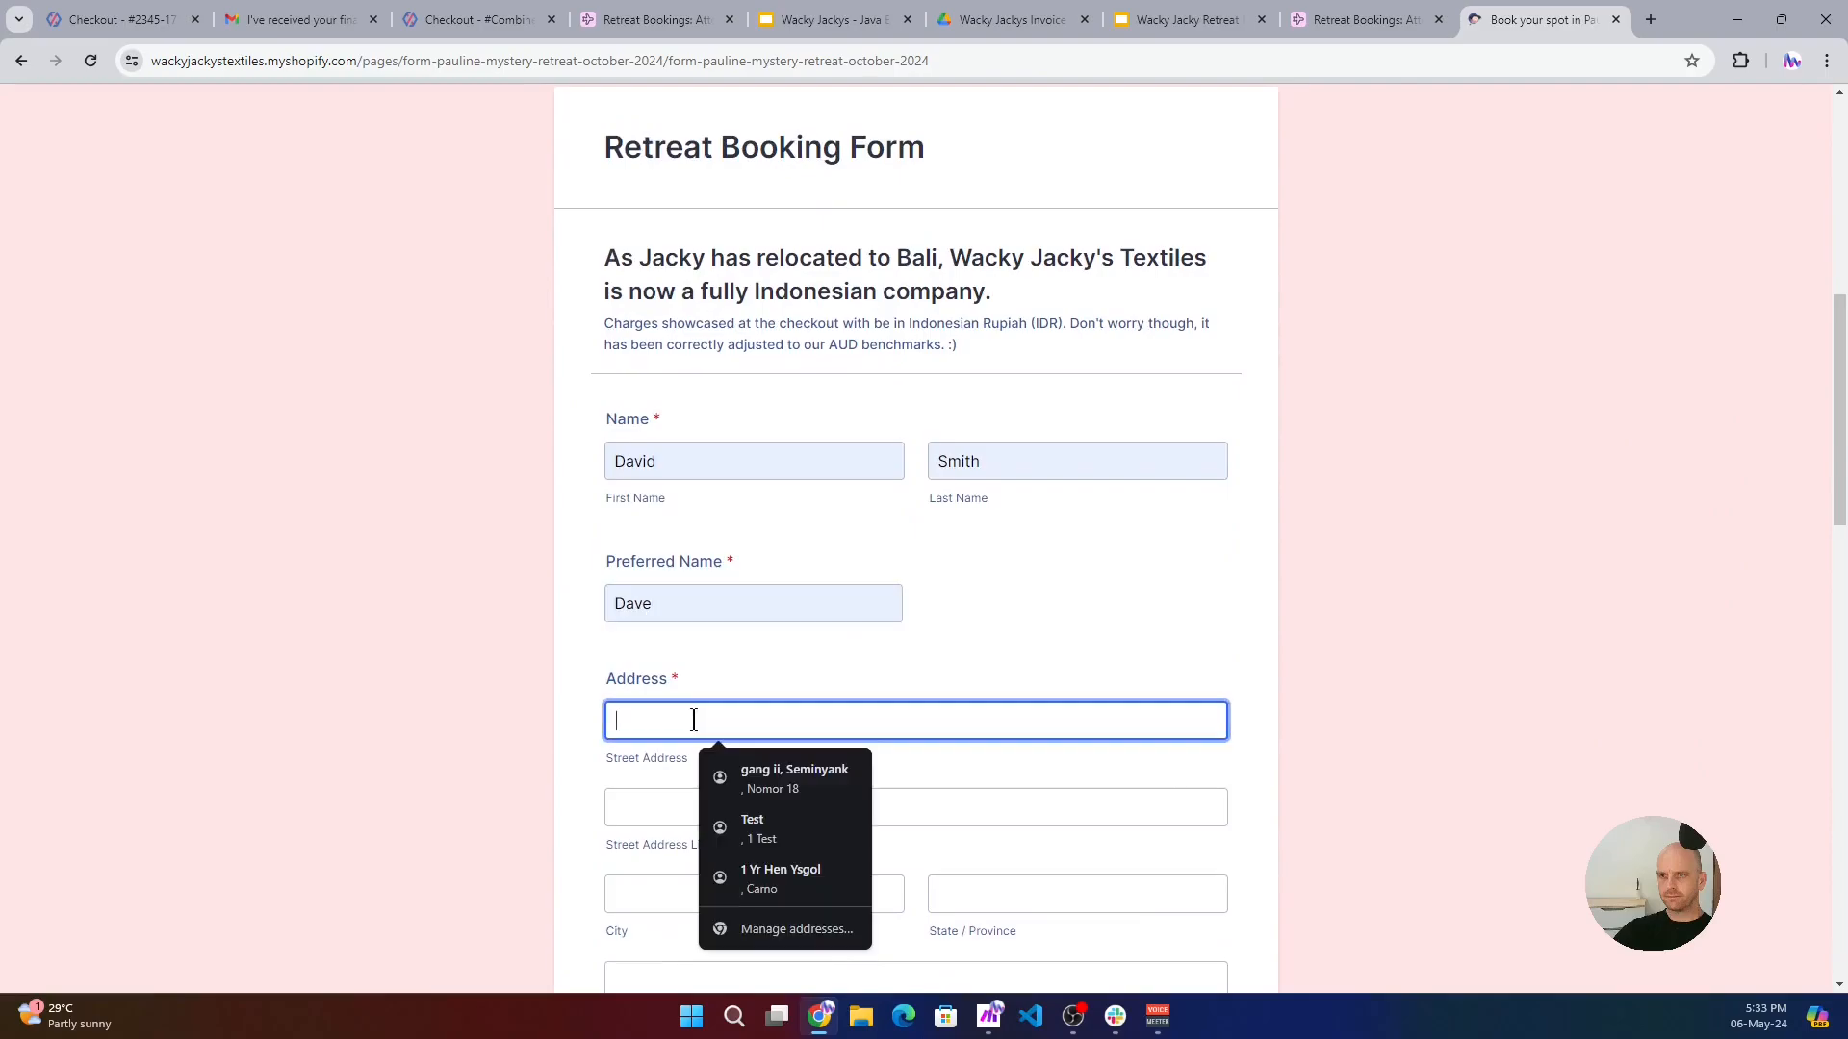
pyautogui.click(774, 780)
pyautogui.scroll(-4, 731, 751)
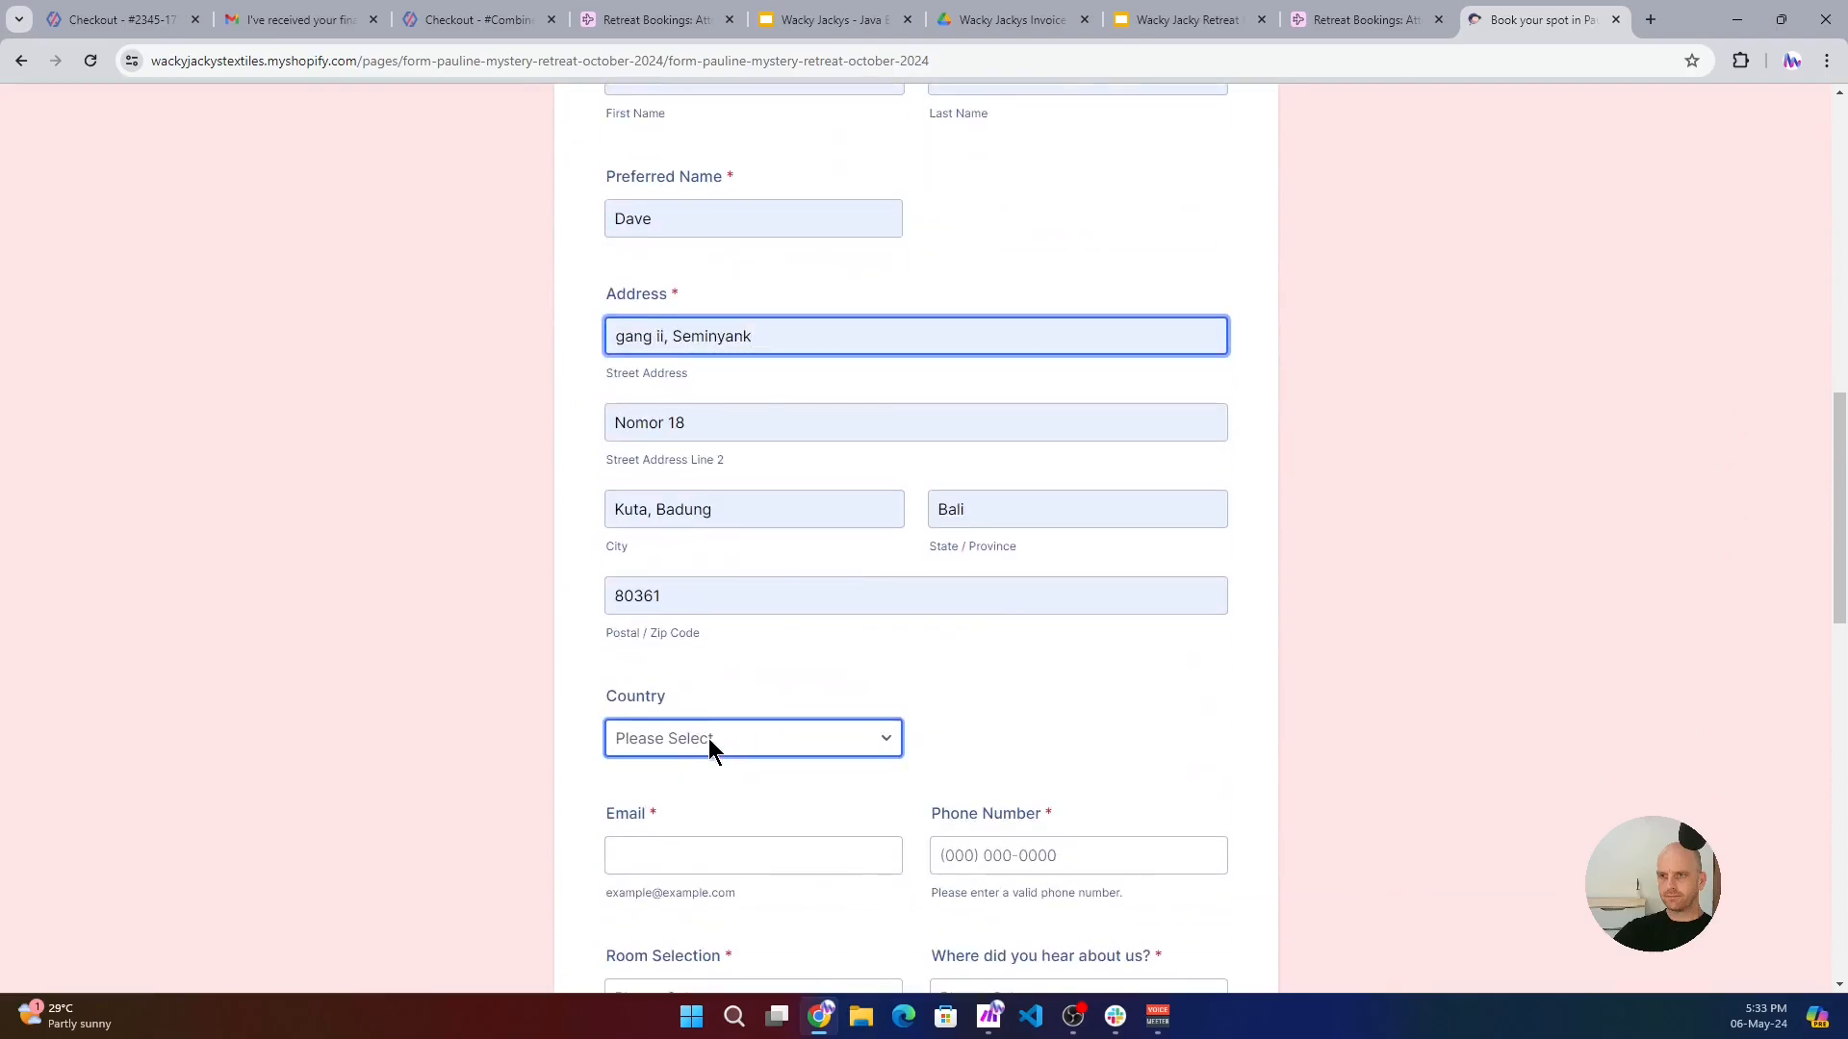
pyautogui.click(706, 739)
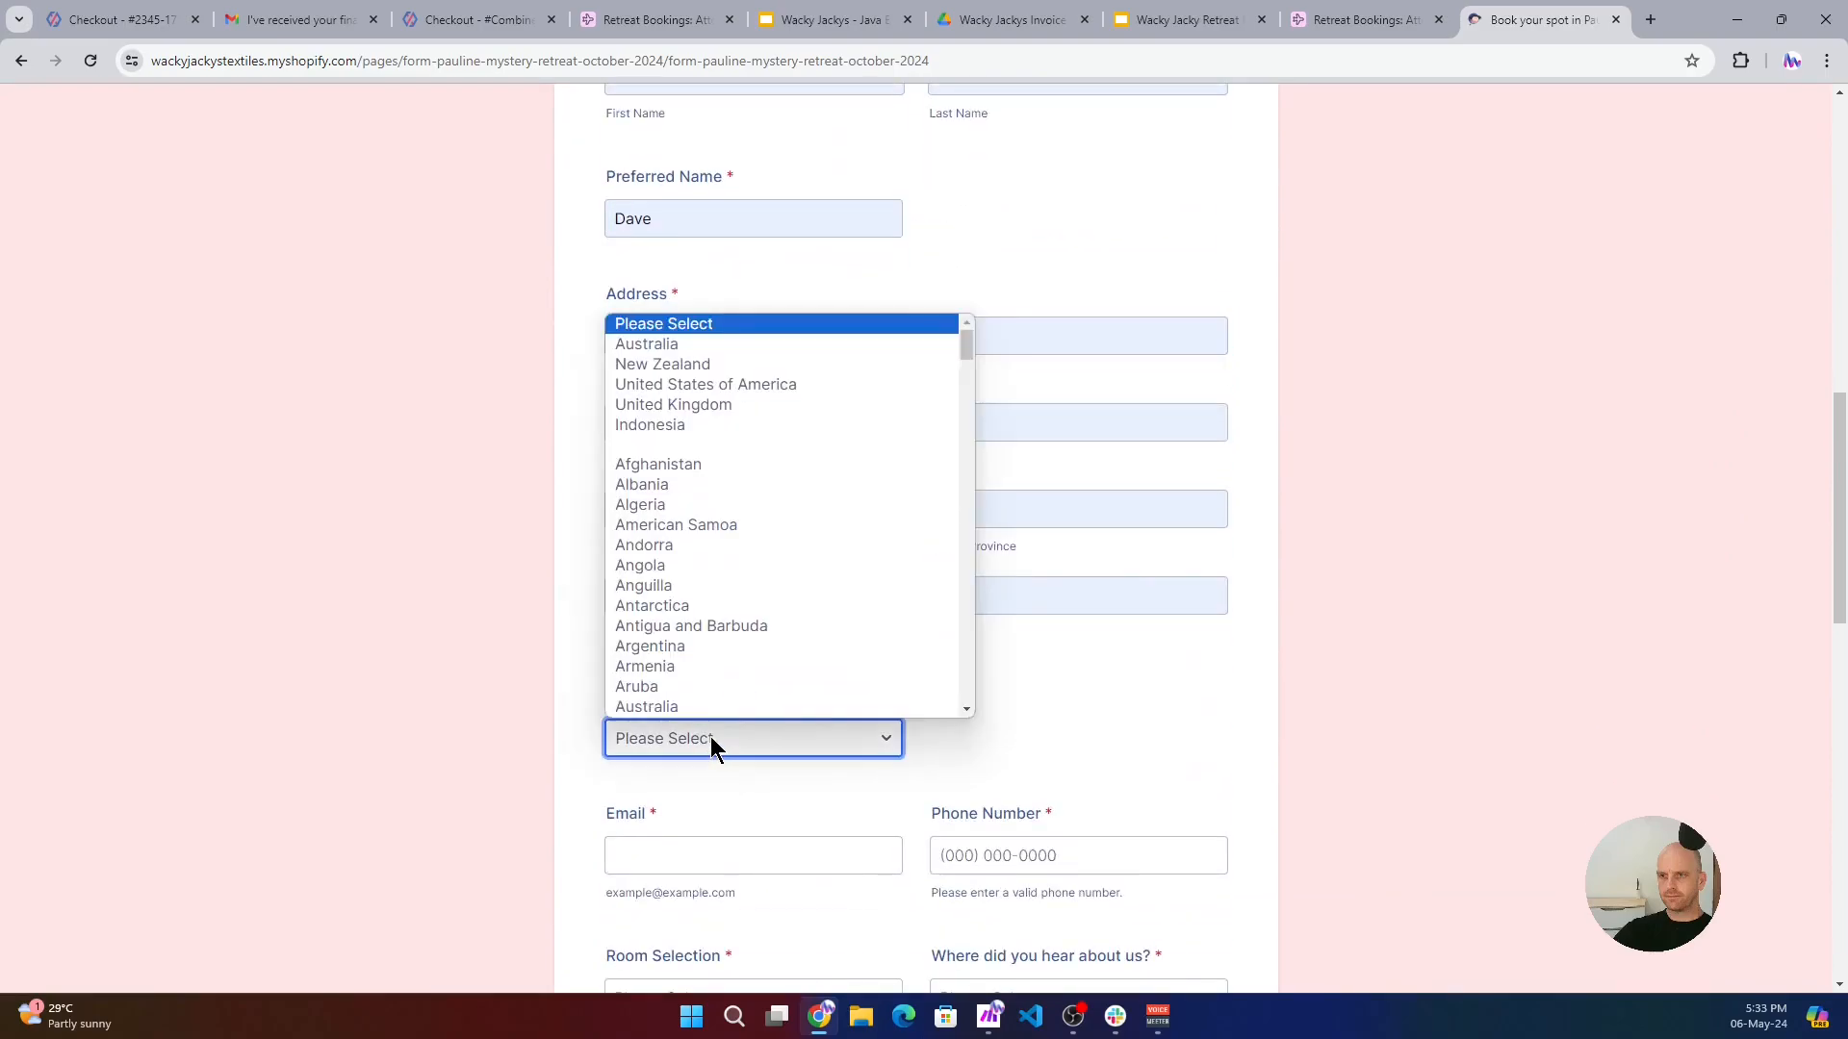
pyautogui.click(648, 427)
# - Enter the guest's e-mail address and phone number in the booking form from the saved entries
pyautogui.click(775, 852)
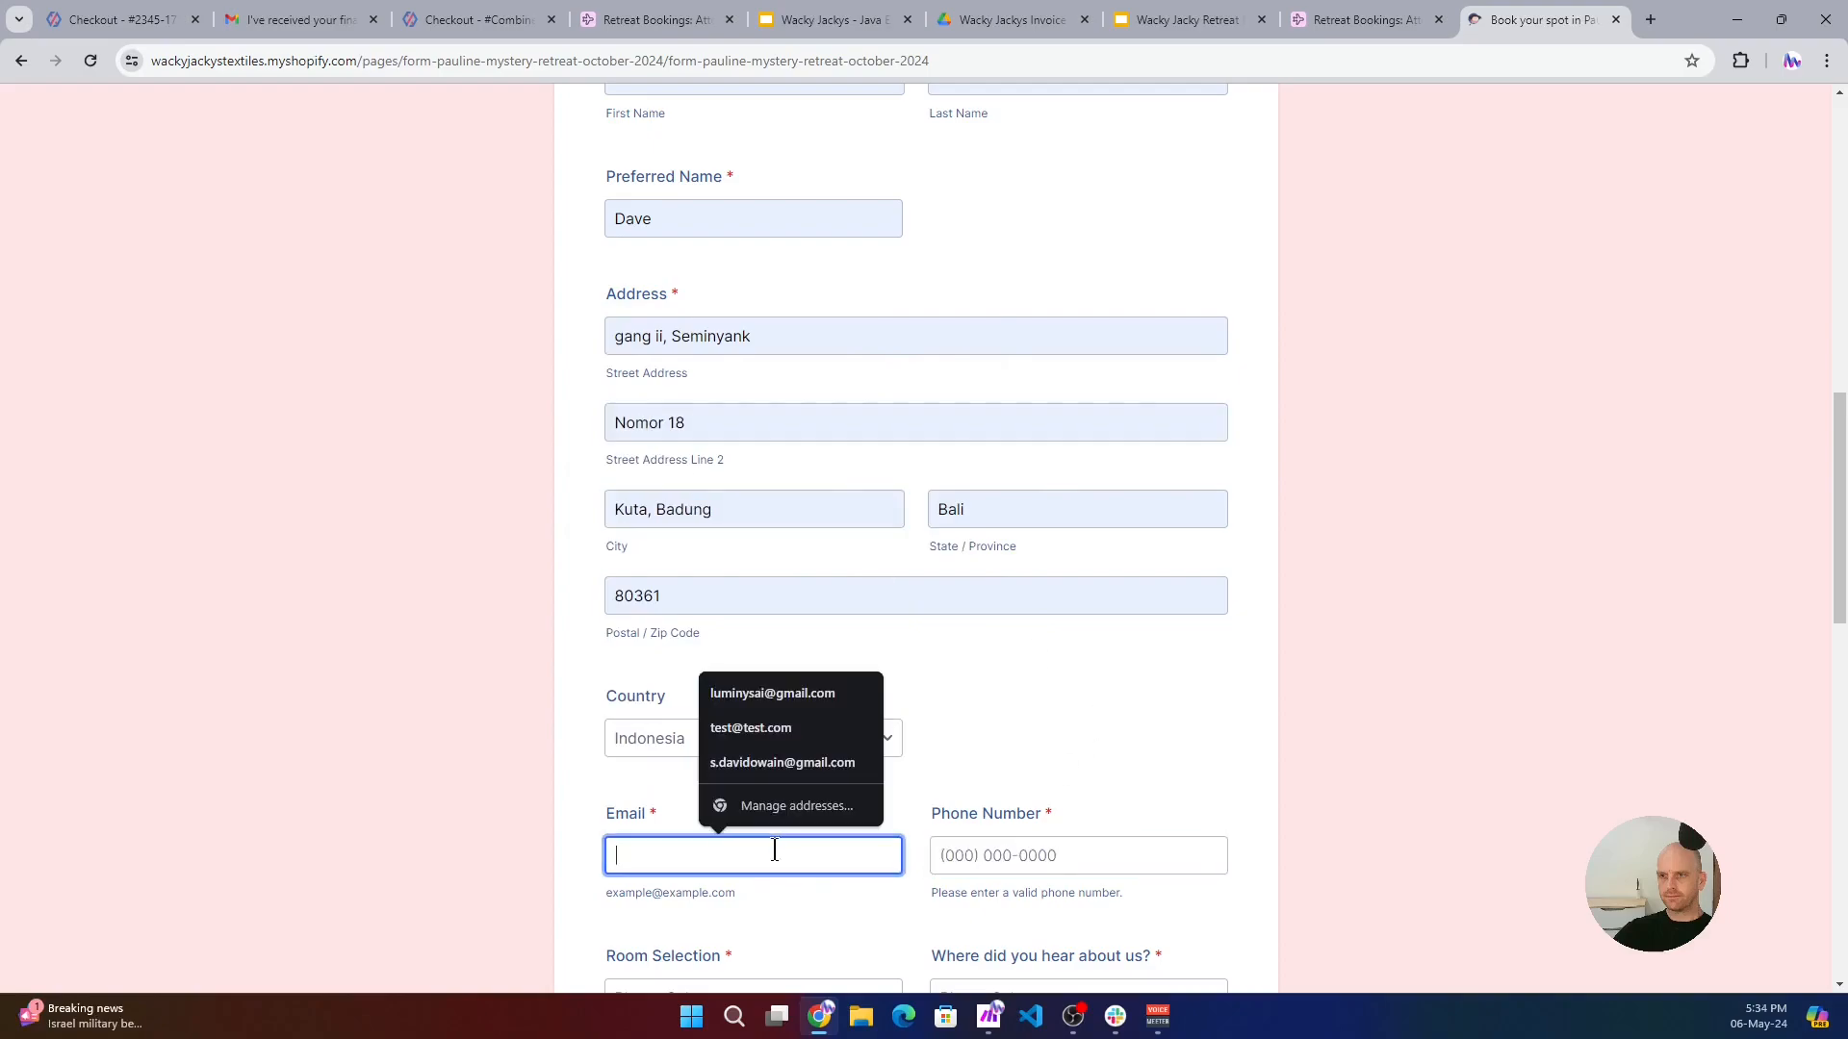
pyautogui.click(746, 762)
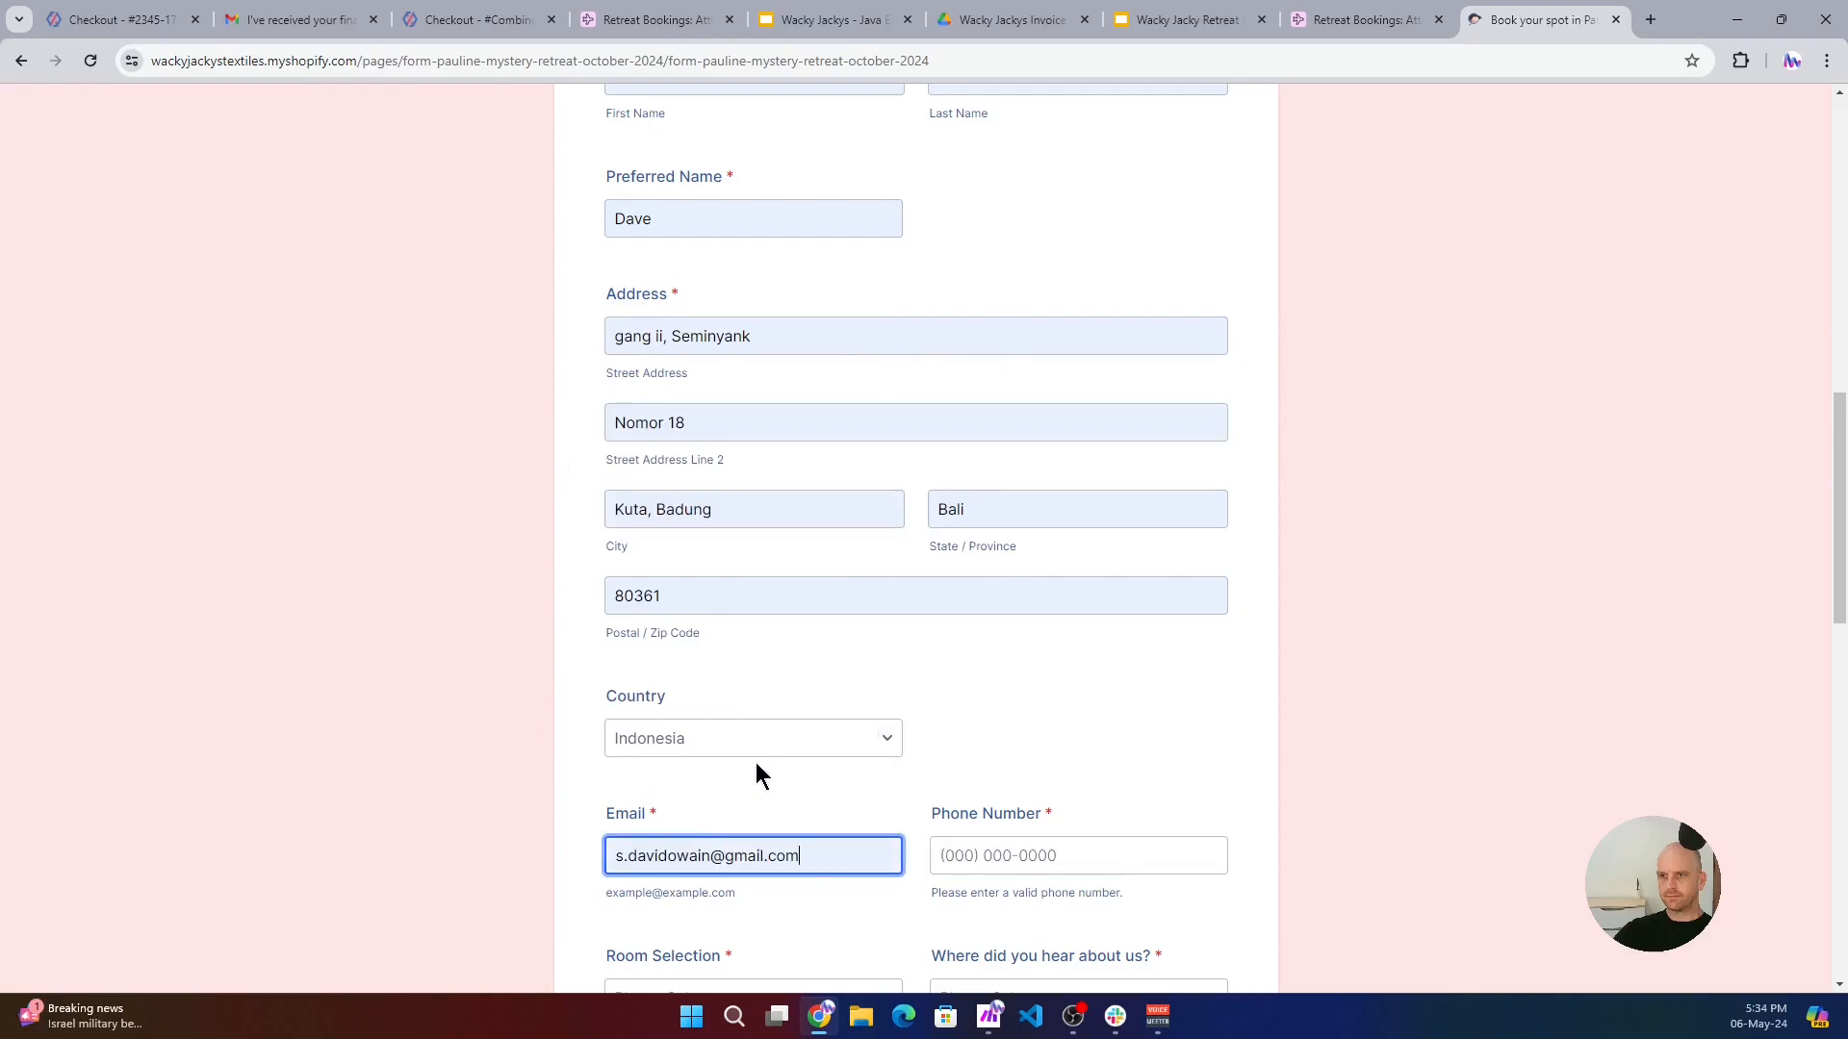
pyautogui.click(952, 851)
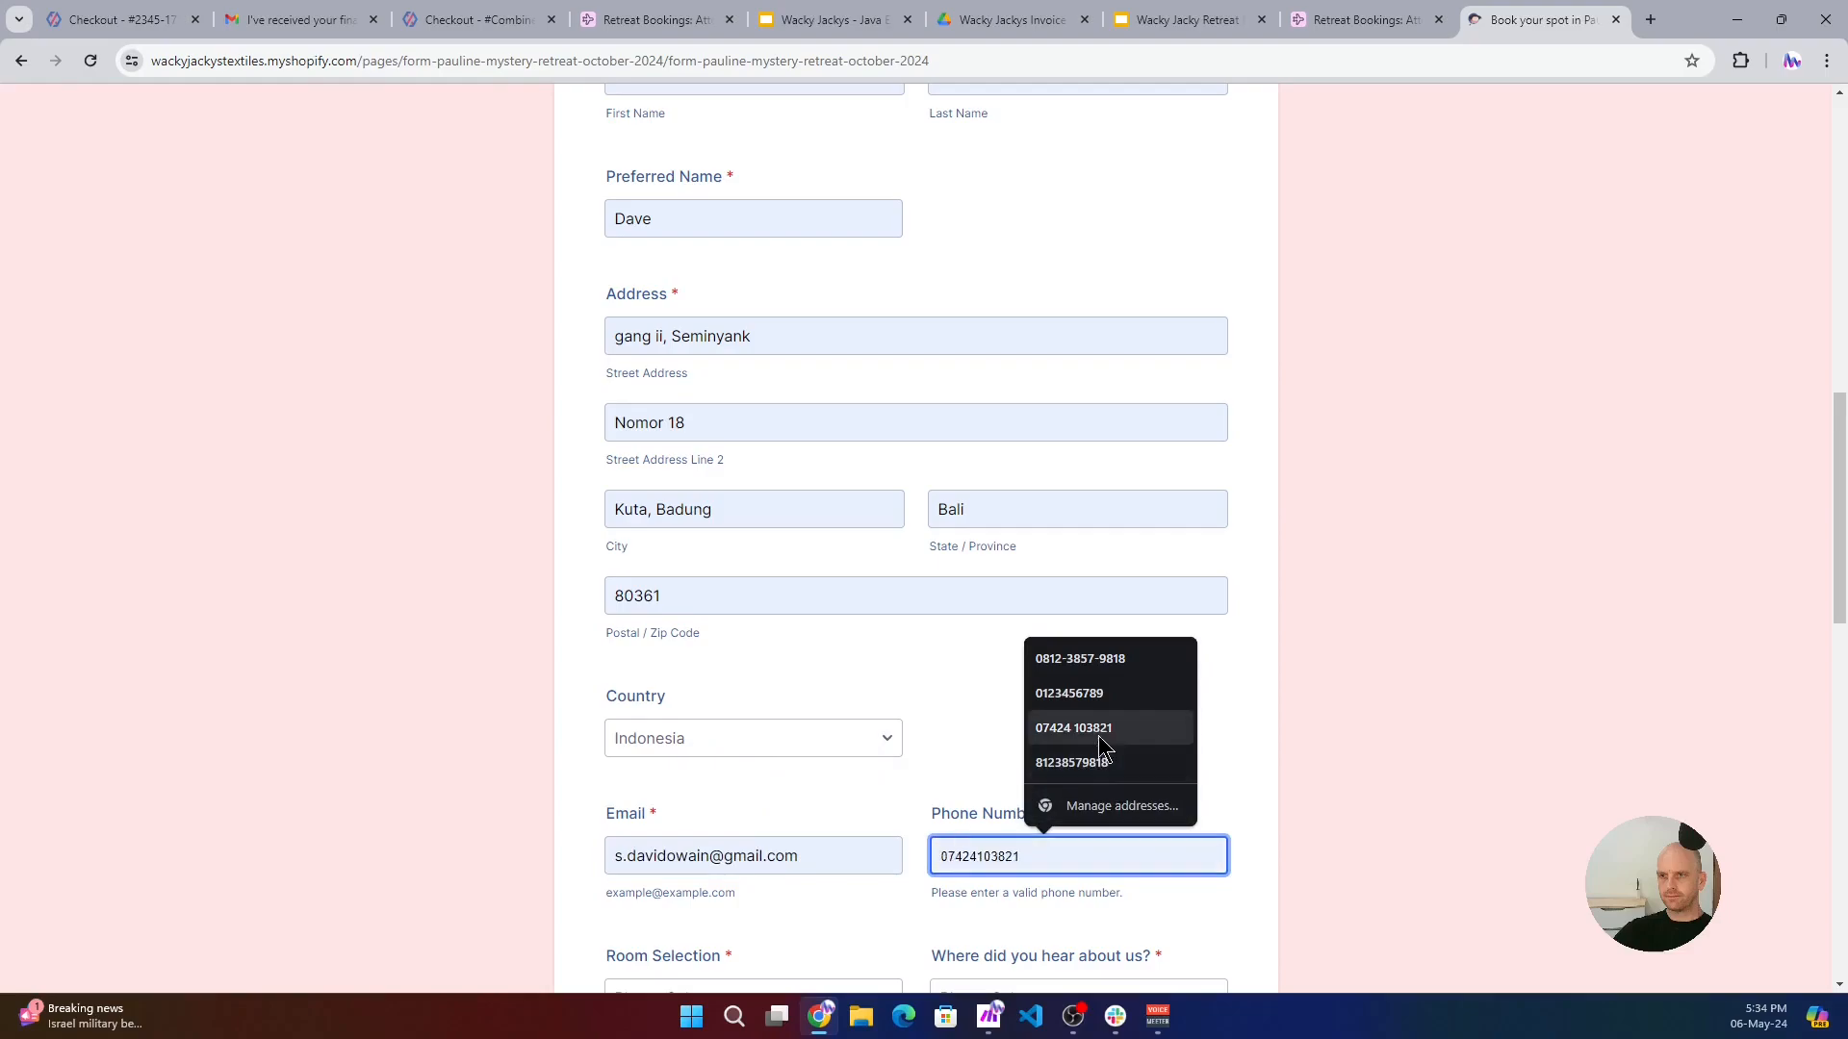
pyautogui.click(1079, 659)
# - Set the room selection to Triple Share and the source of hearing about the retreat to Repeat Booking
pyautogui.scroll(-3, 769, 765)
pyautogui.click(725, 709)
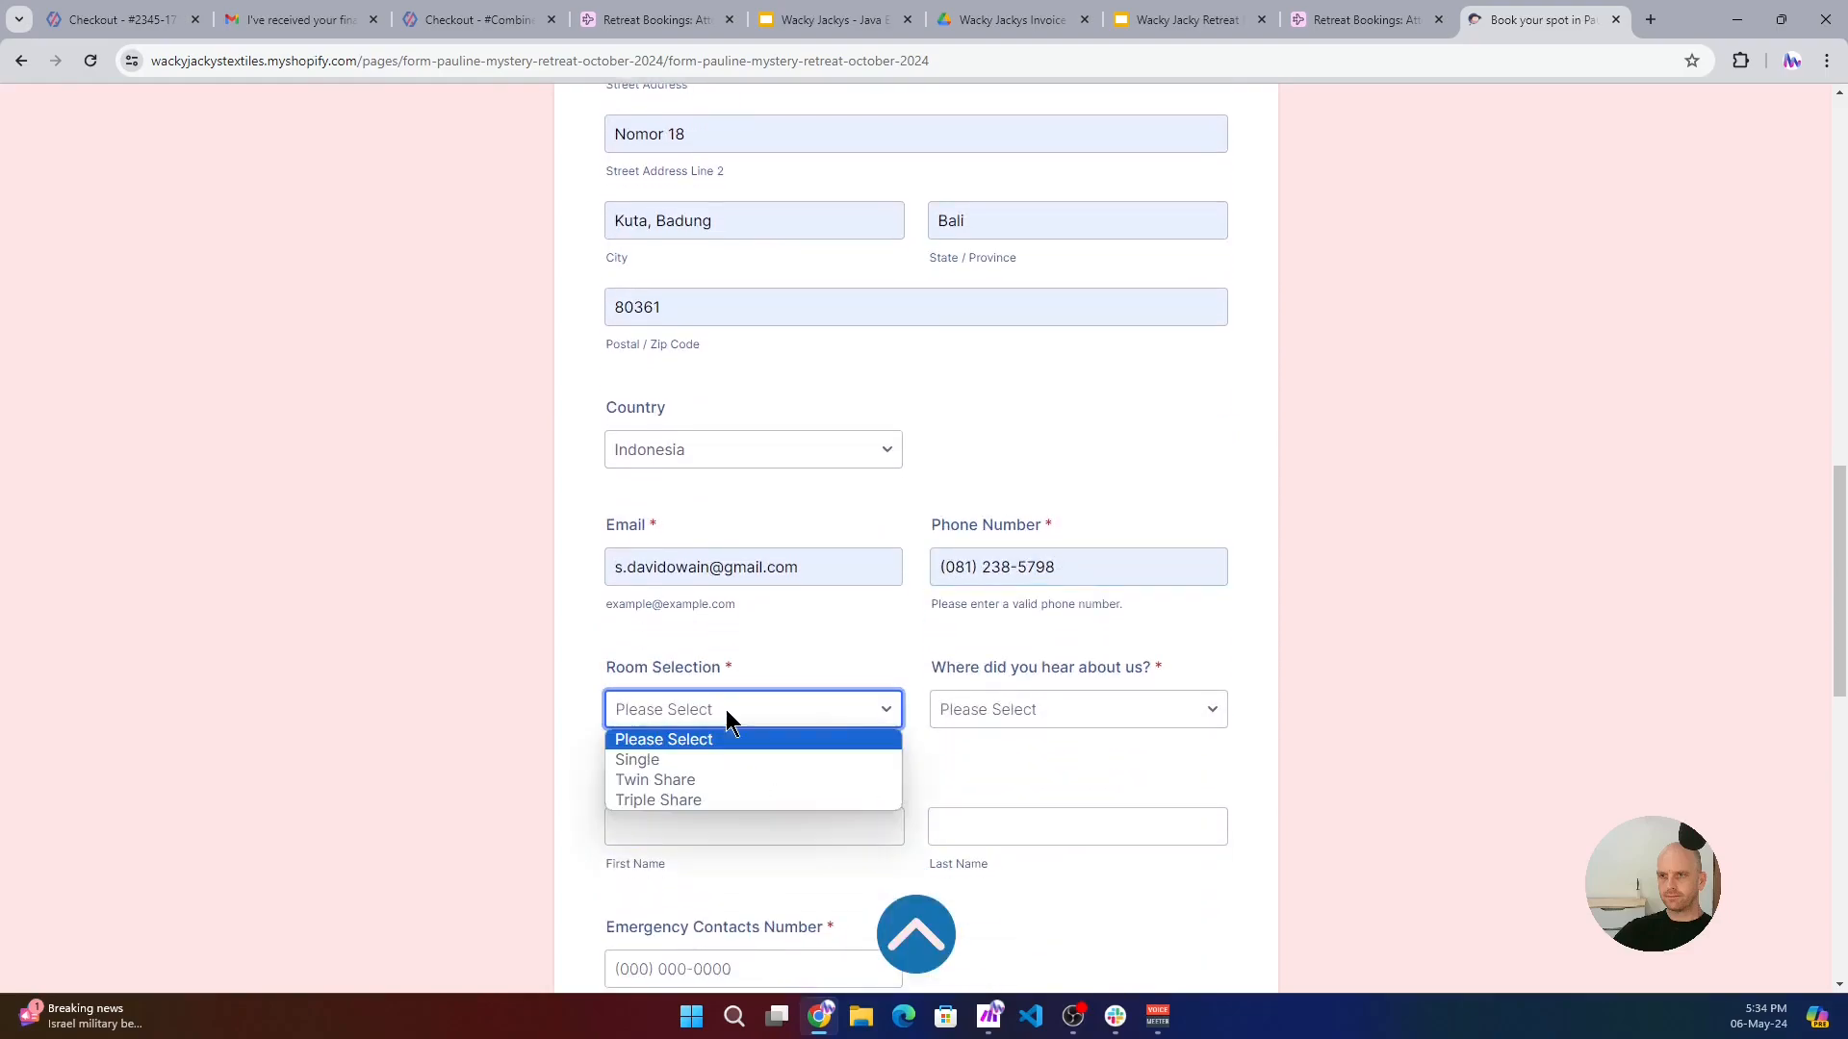
pyautogui.click(668, 799)
pyautogui.click(1049, 709)
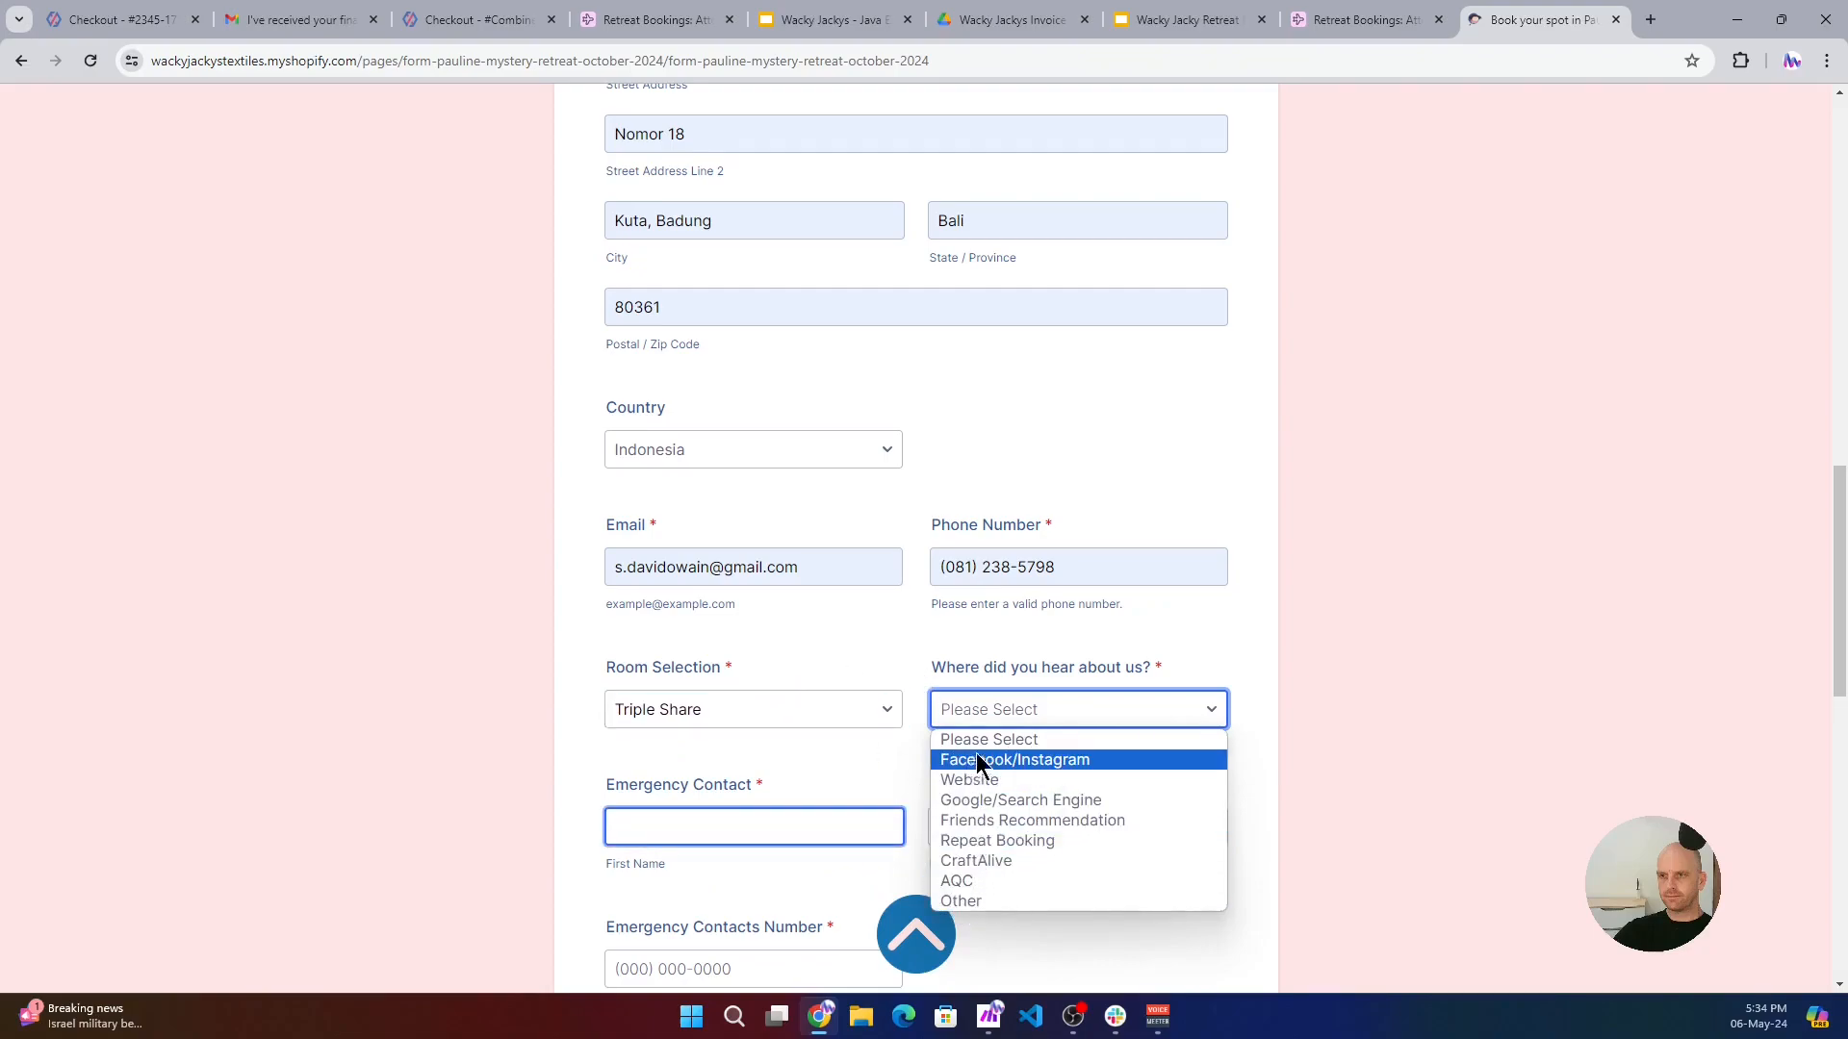
pyautogui.click(999, 842)
# - Fill in the emergency contact's first name, last name and phone number in the booking form from the saved entries
pyautogui.click(722, 833)
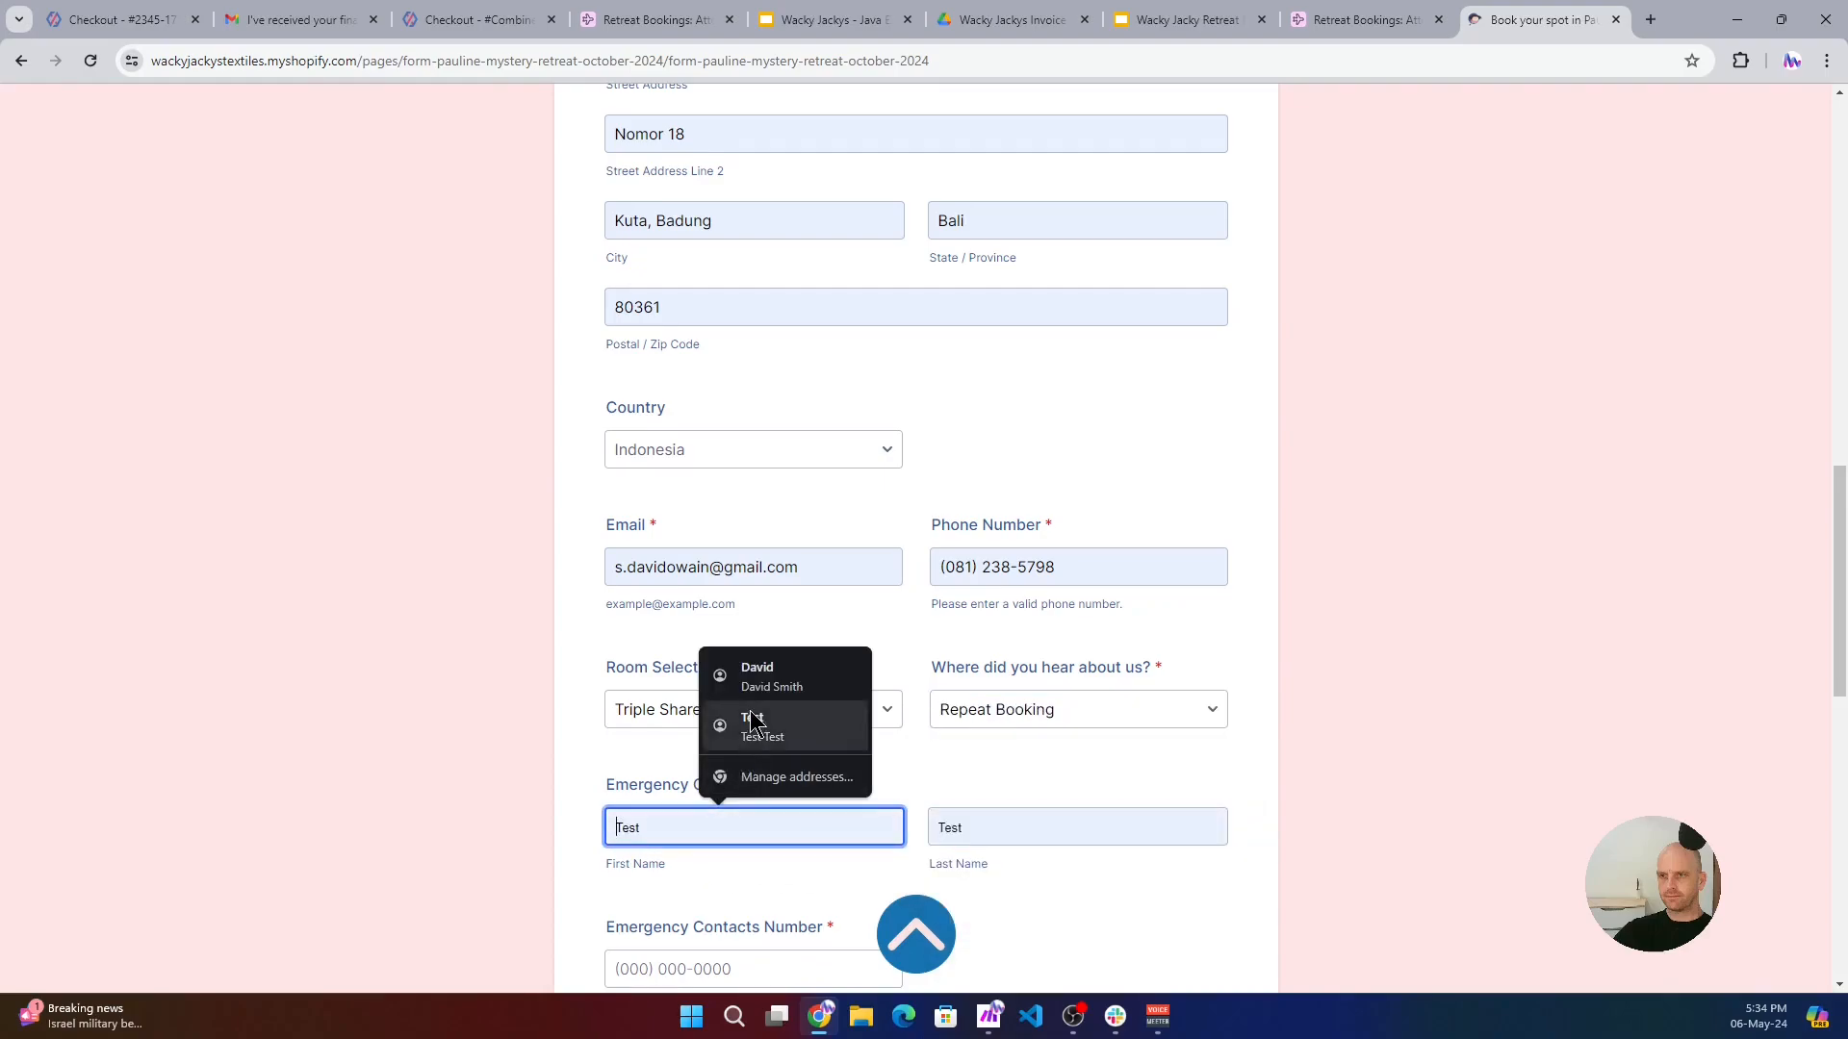
pyautogui.click(770, 678)
pyautogui.scroll(-2, 806, 707)
pyautogui.click(687, 775)
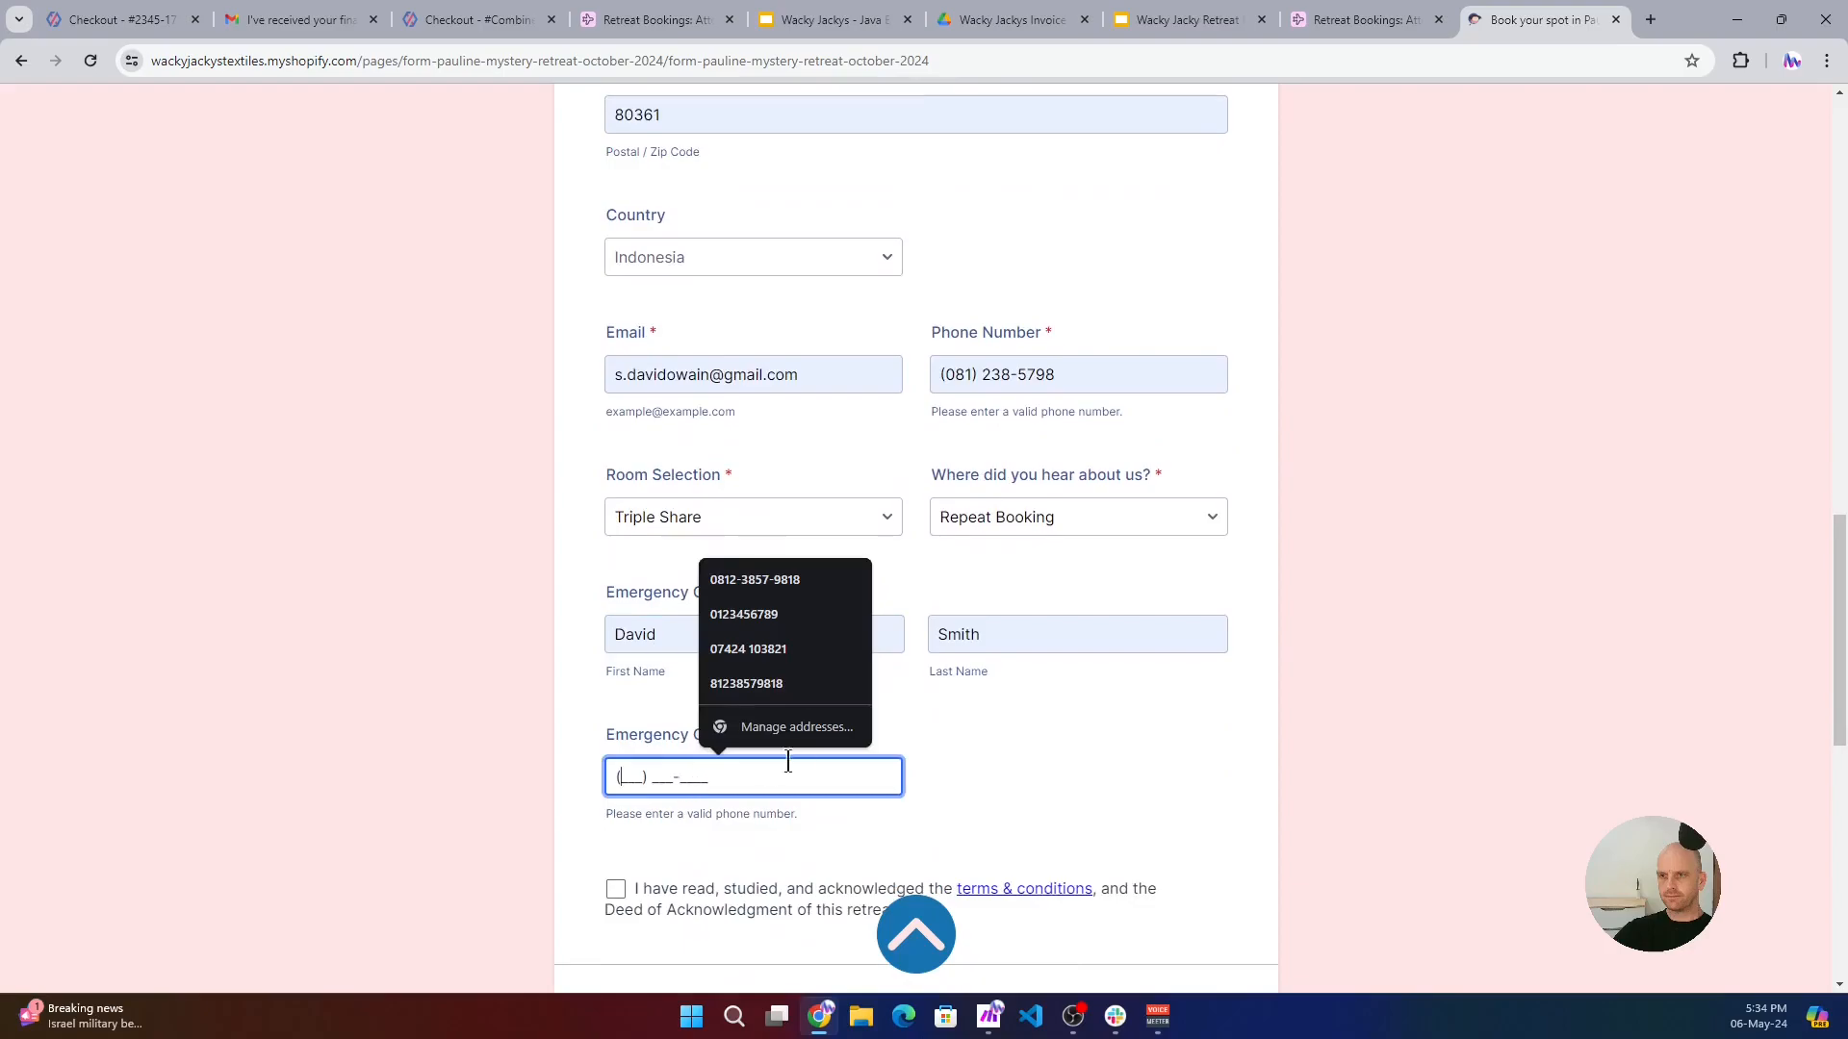
pyautogui.click(783, 709)
# - Acknowledge the retreat's terms & conditions and submit the booking form
pyautogui.scroll(-3, 673, 722)
pyautogui.click(616, 605)
pyautogui.click(930, 729)
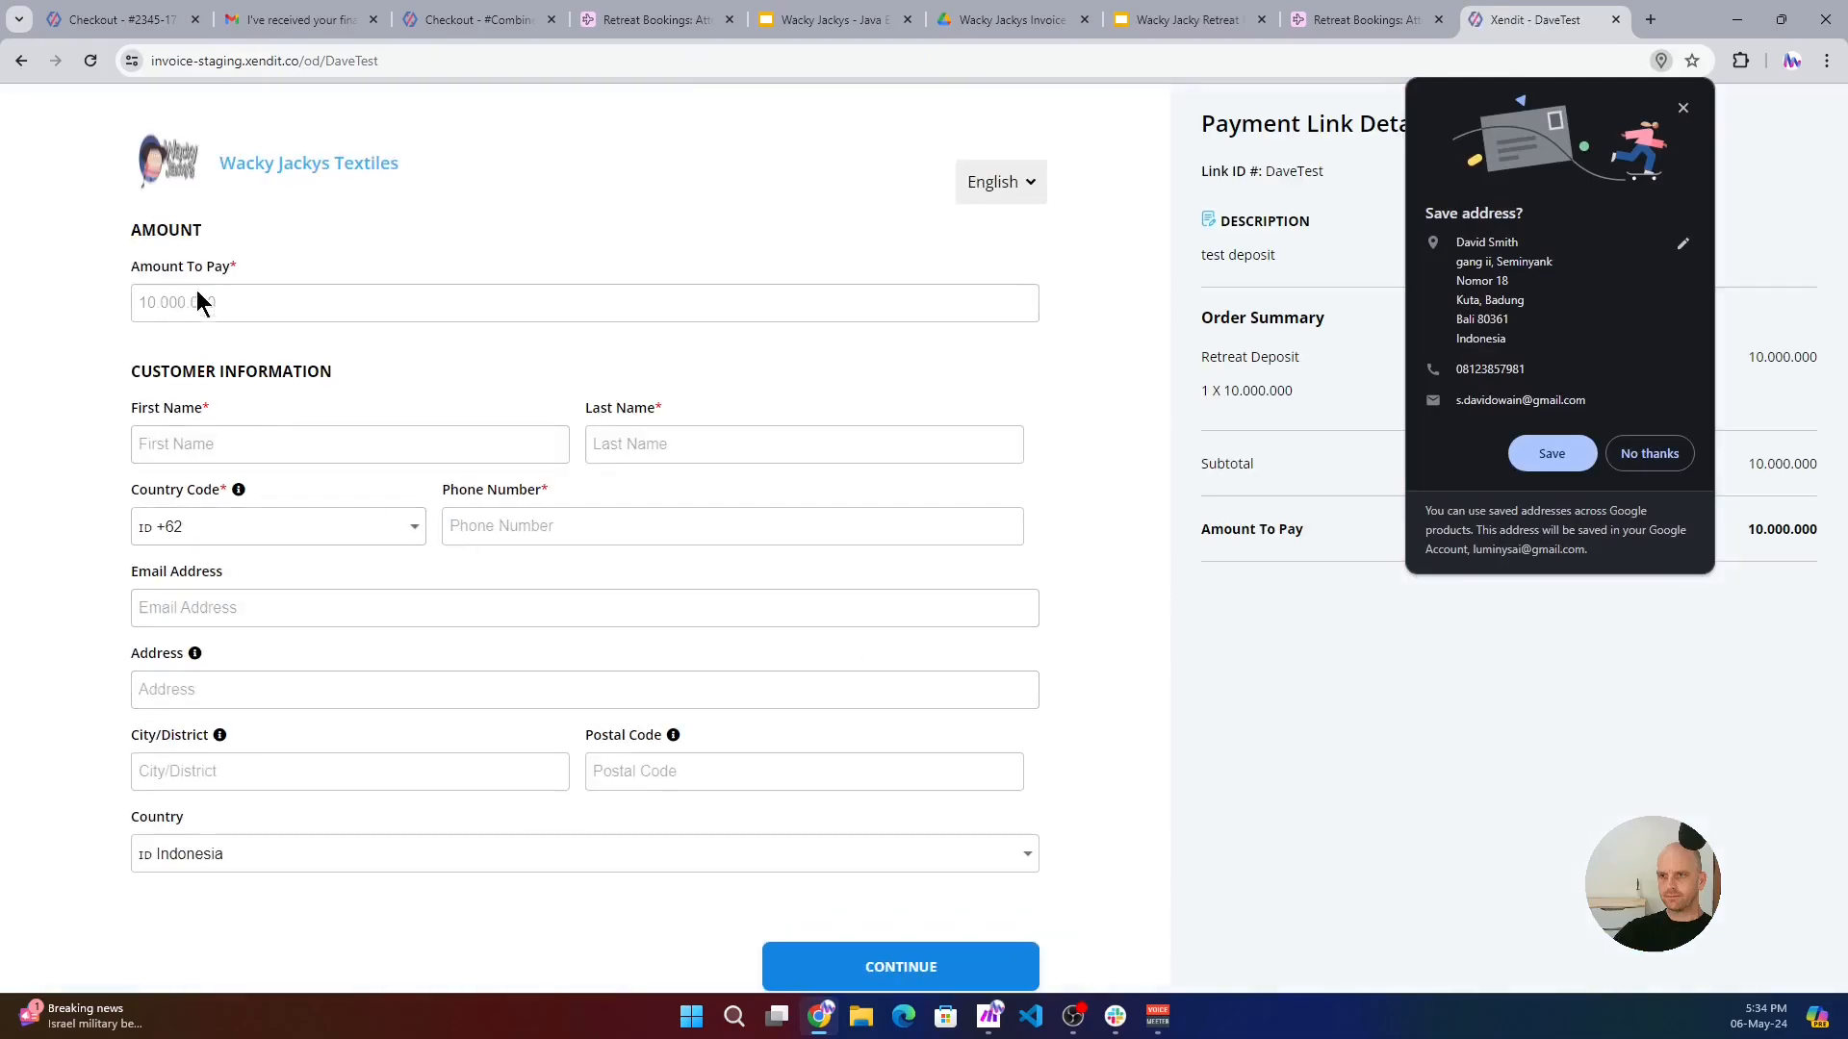
# - Fill in the Xendit deposit customer information from the saved guest details, continue to the checkout and dismiss the offer to save the address
pyautogui.click(239, 445)
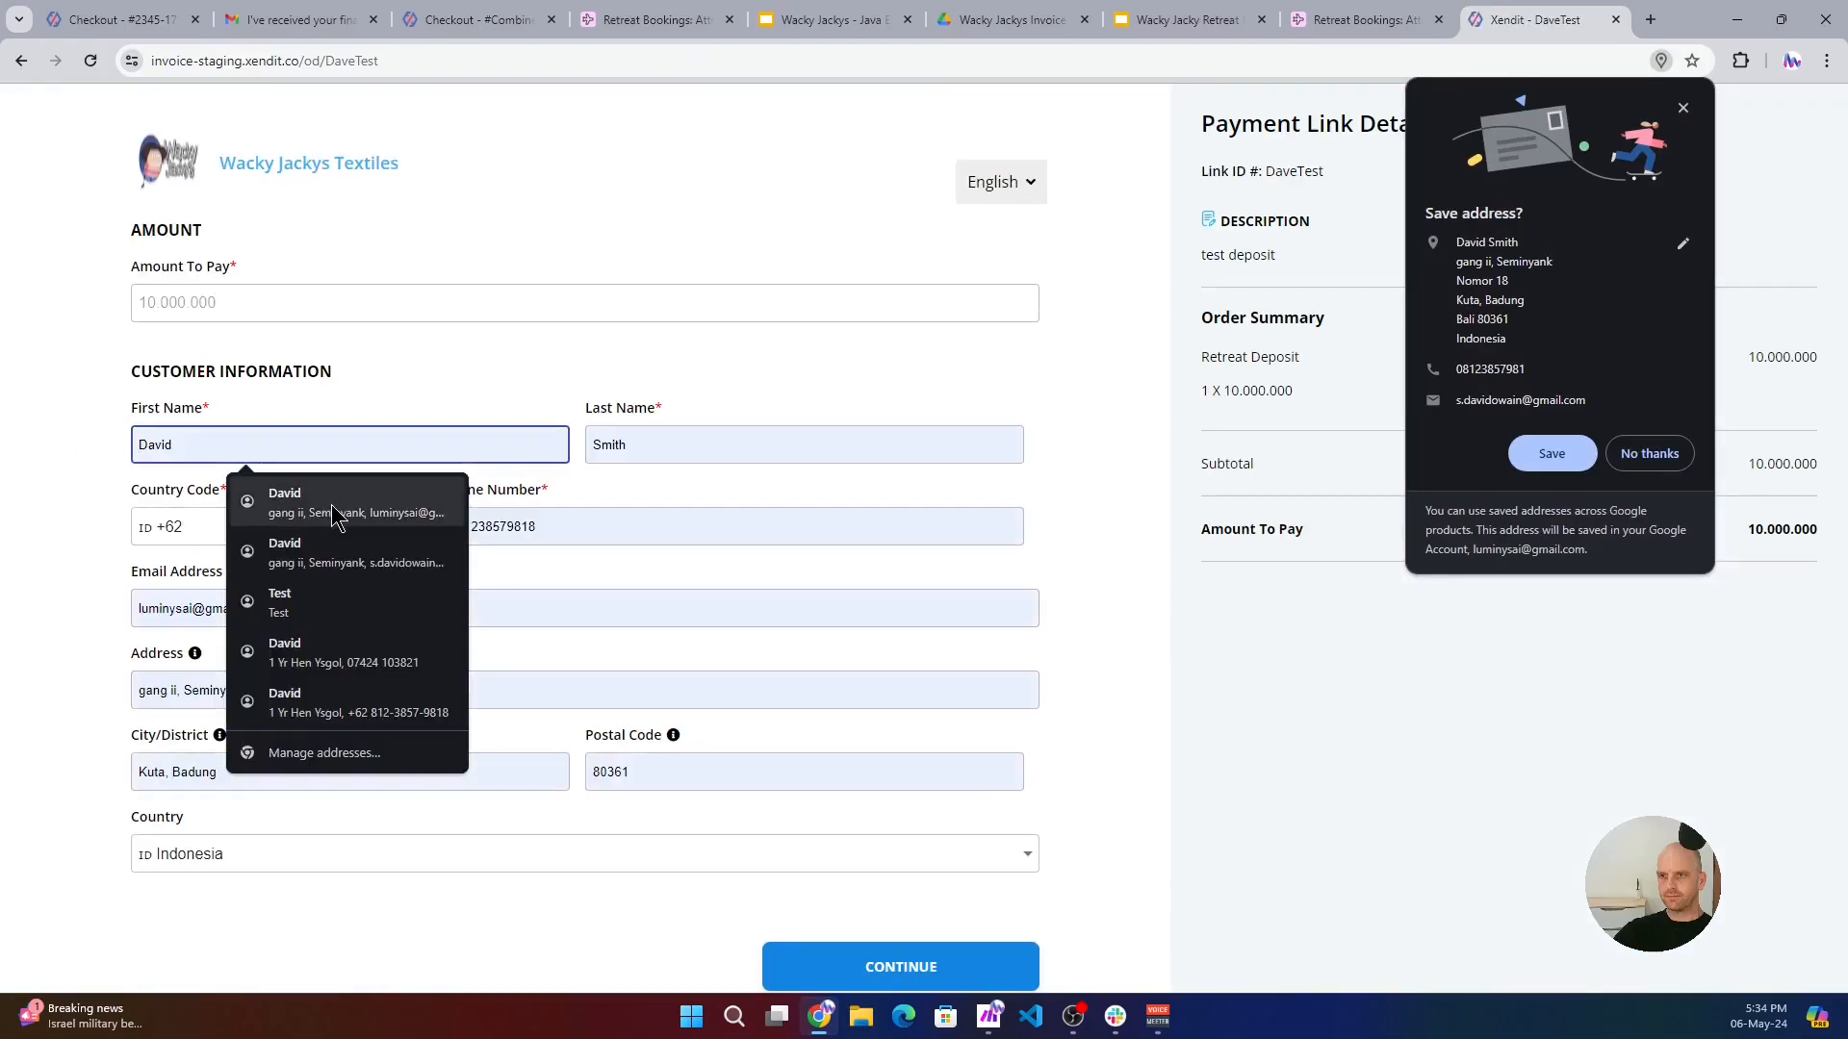
pyautogui.click(358, 560)
pyautogui.scroll(-1, 882, 845)
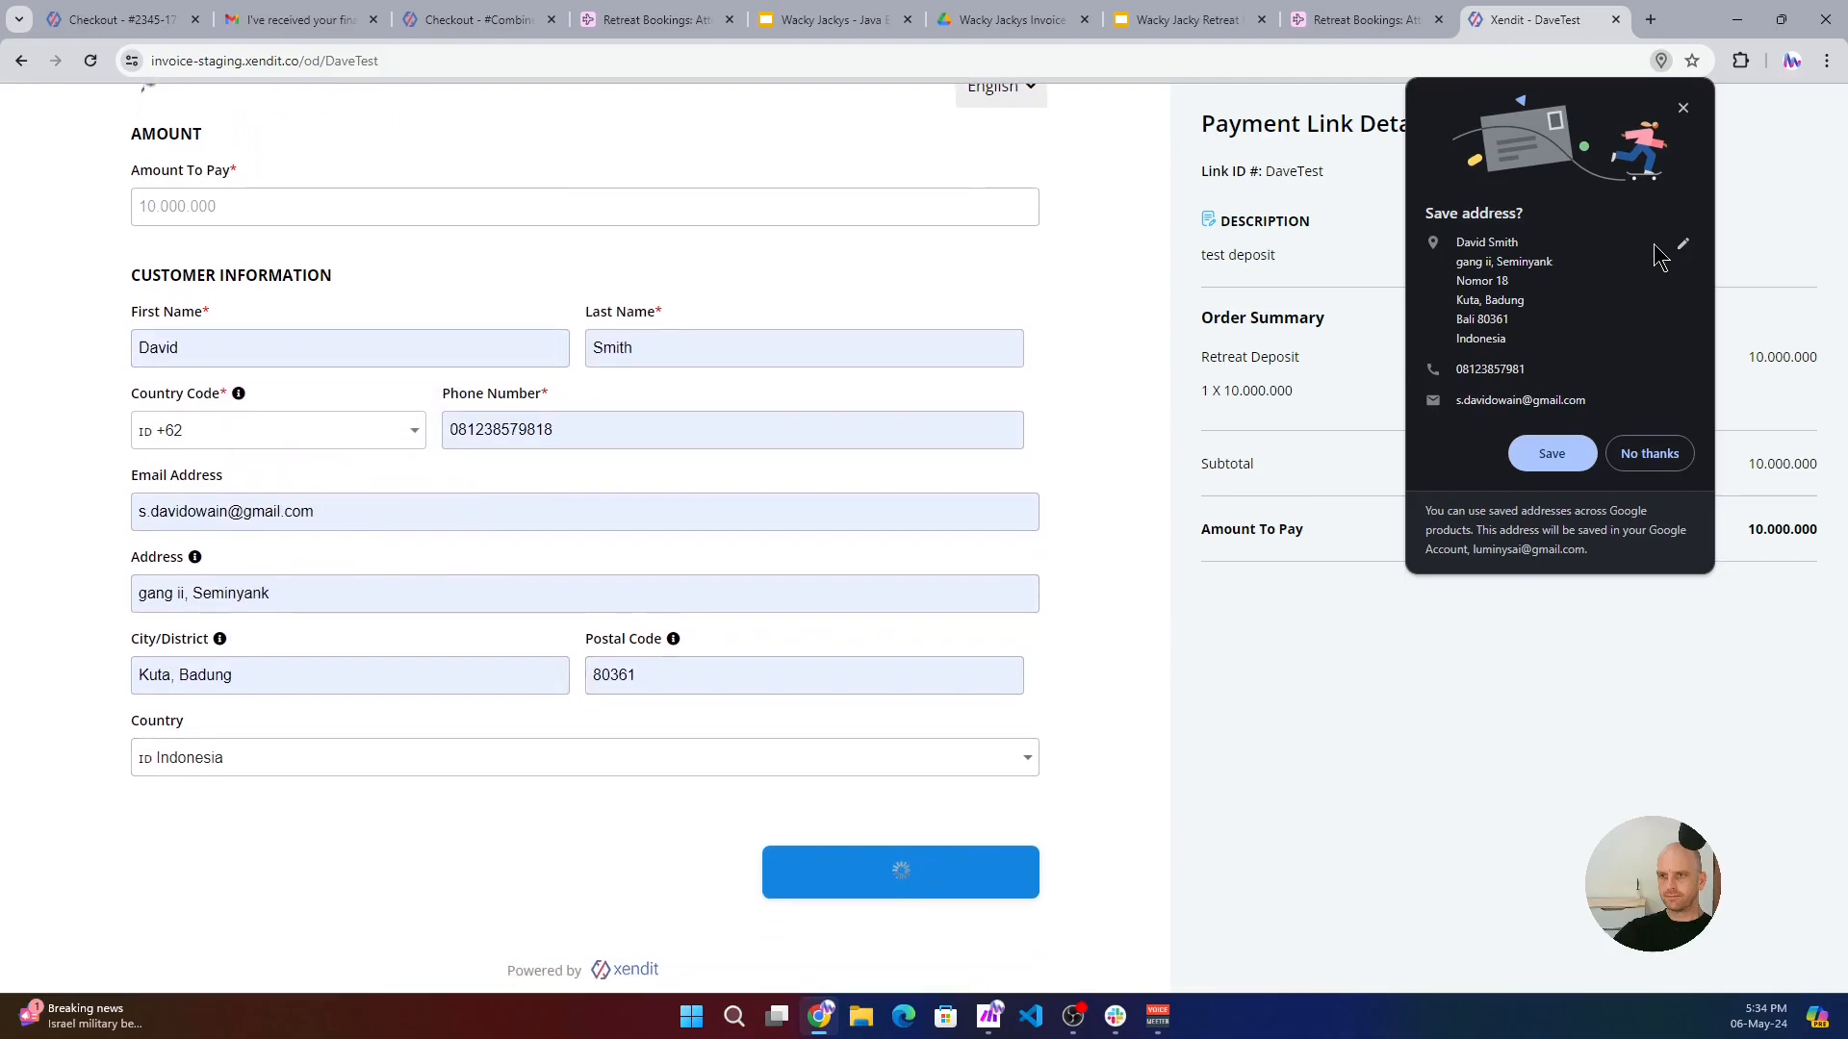
pyautogui.click(1683, 106)
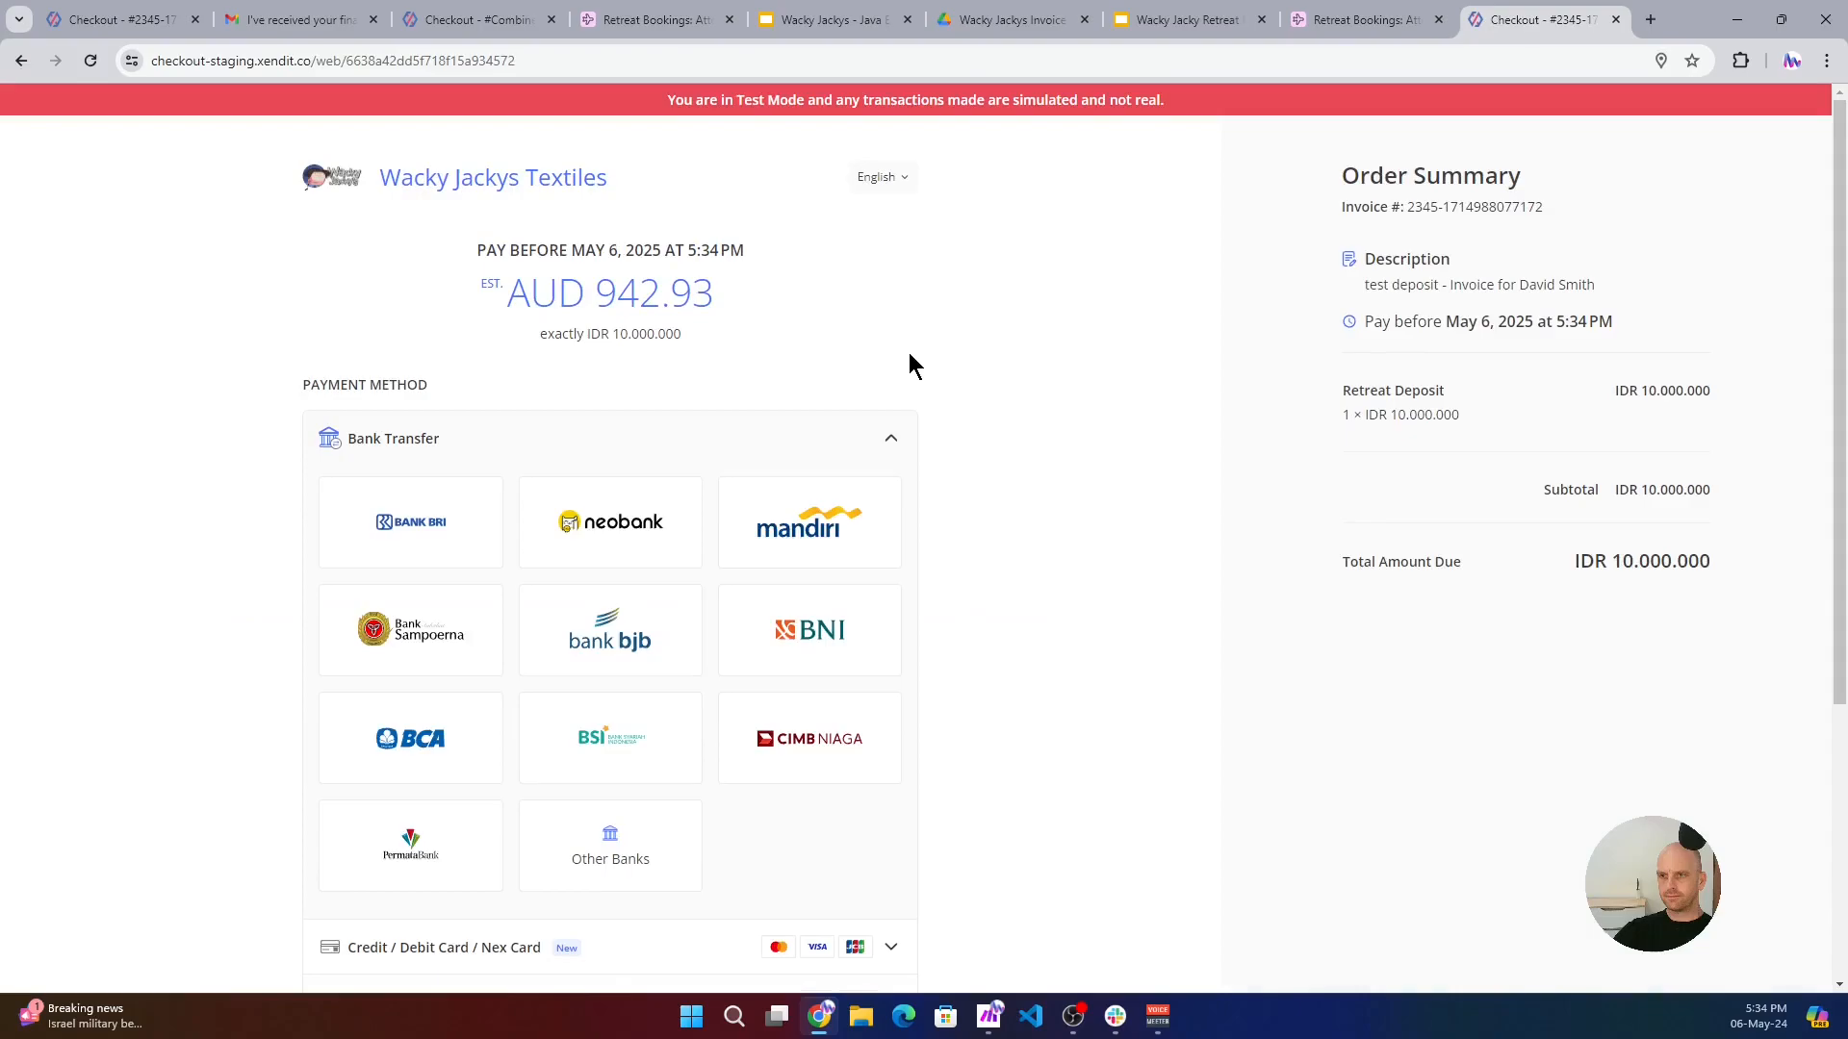
# - Simulate the retreat deposit payment by credit card and submit the verification code for purchase authentication
pyautogui.click(891, 439)
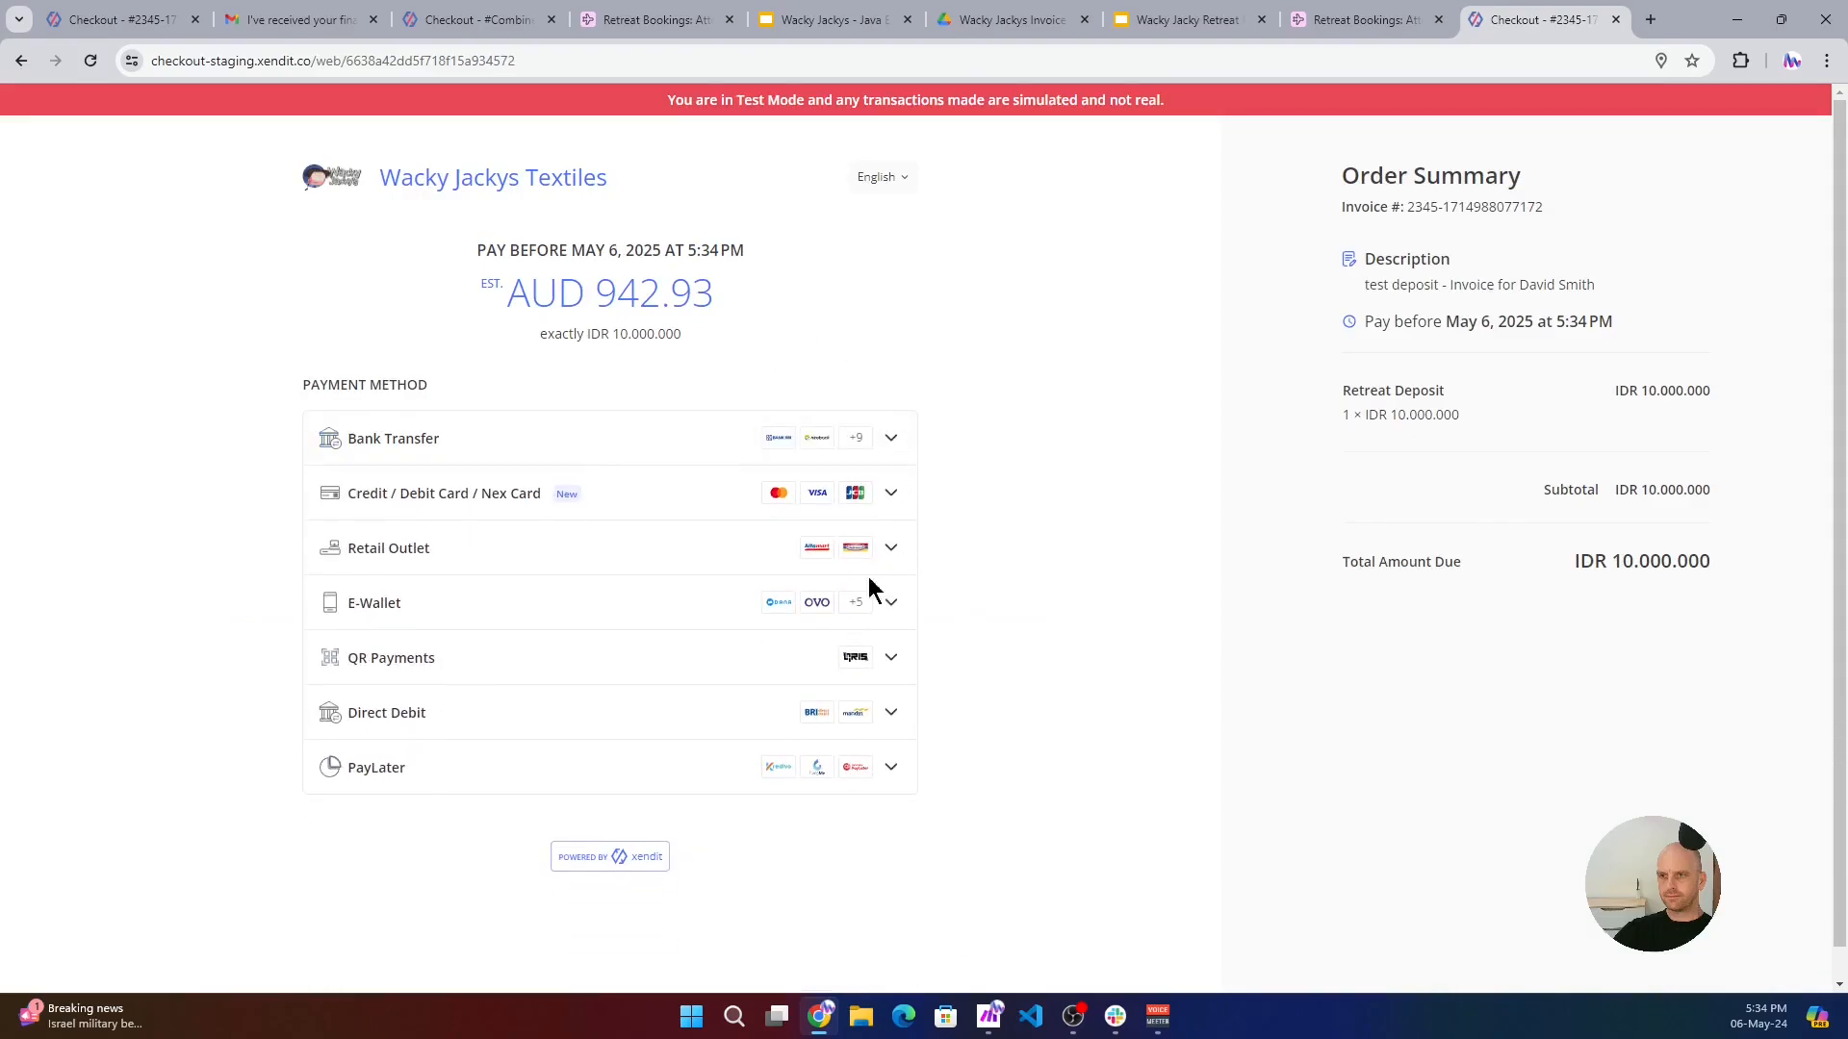
pyautogui.click(890, 494)
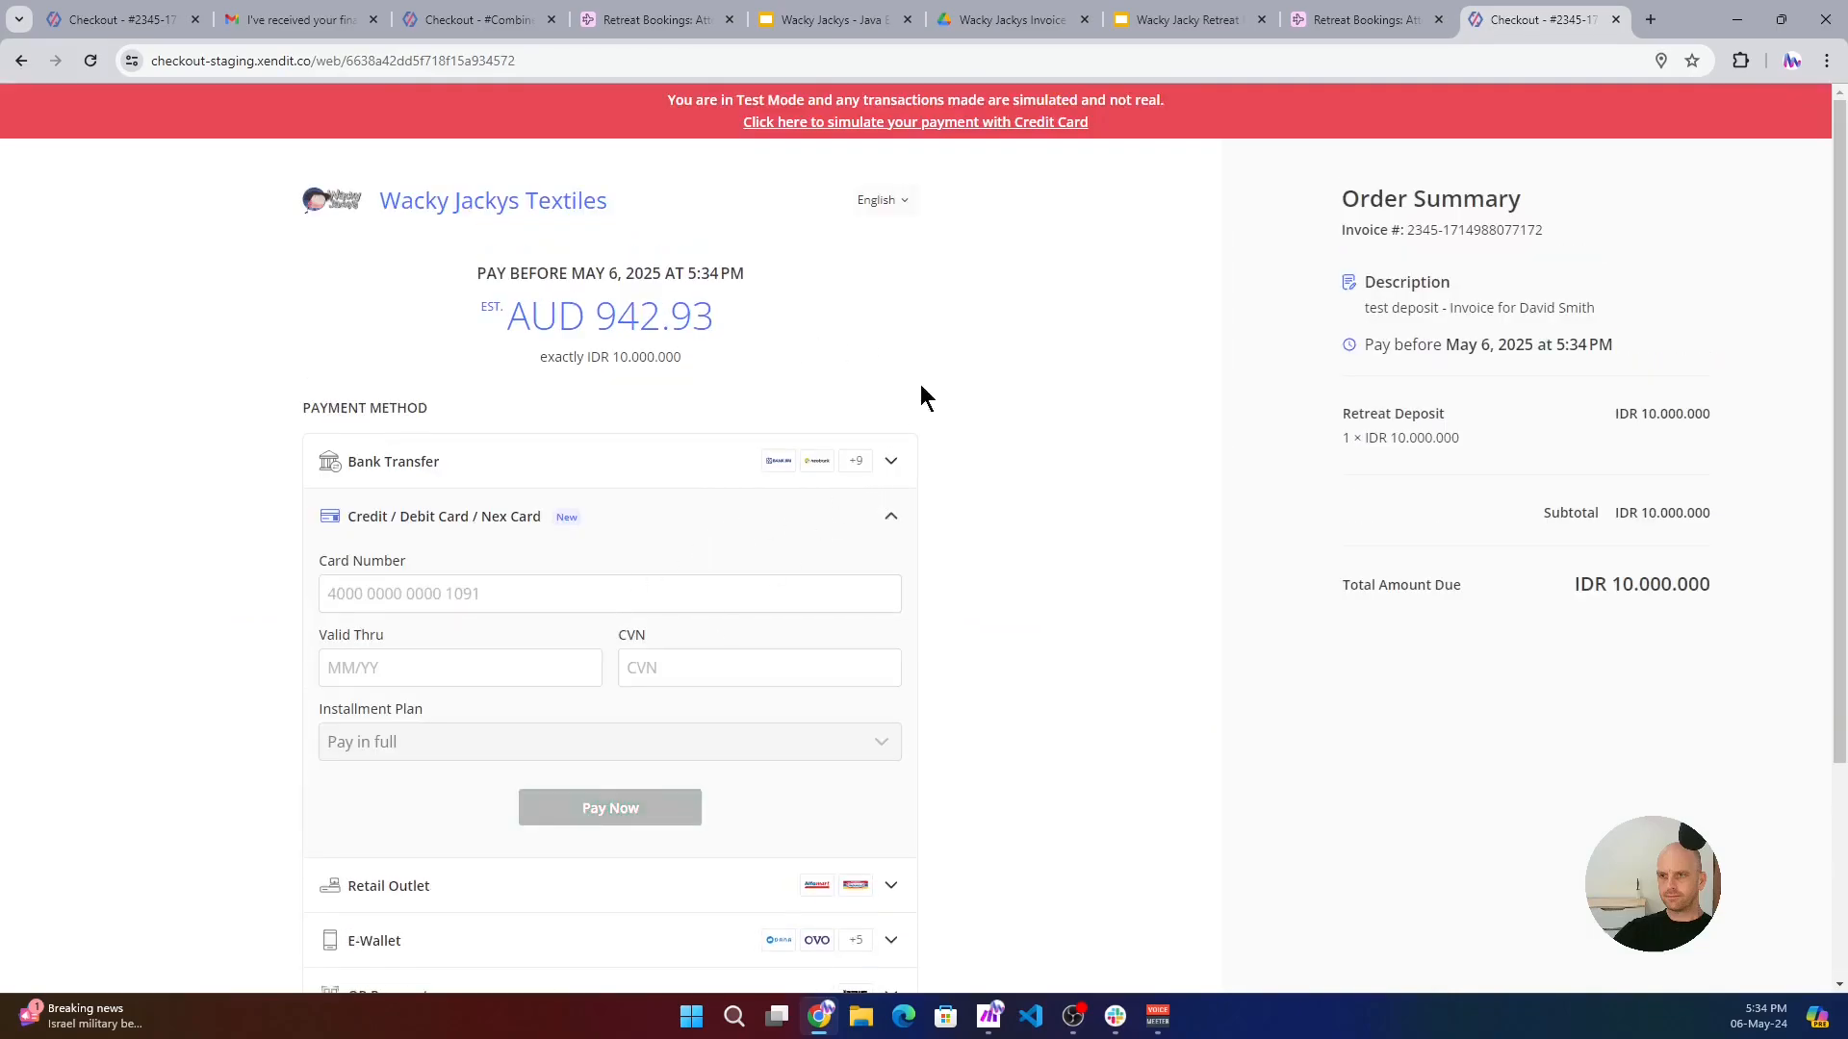
pyautogui.click(972, 123)
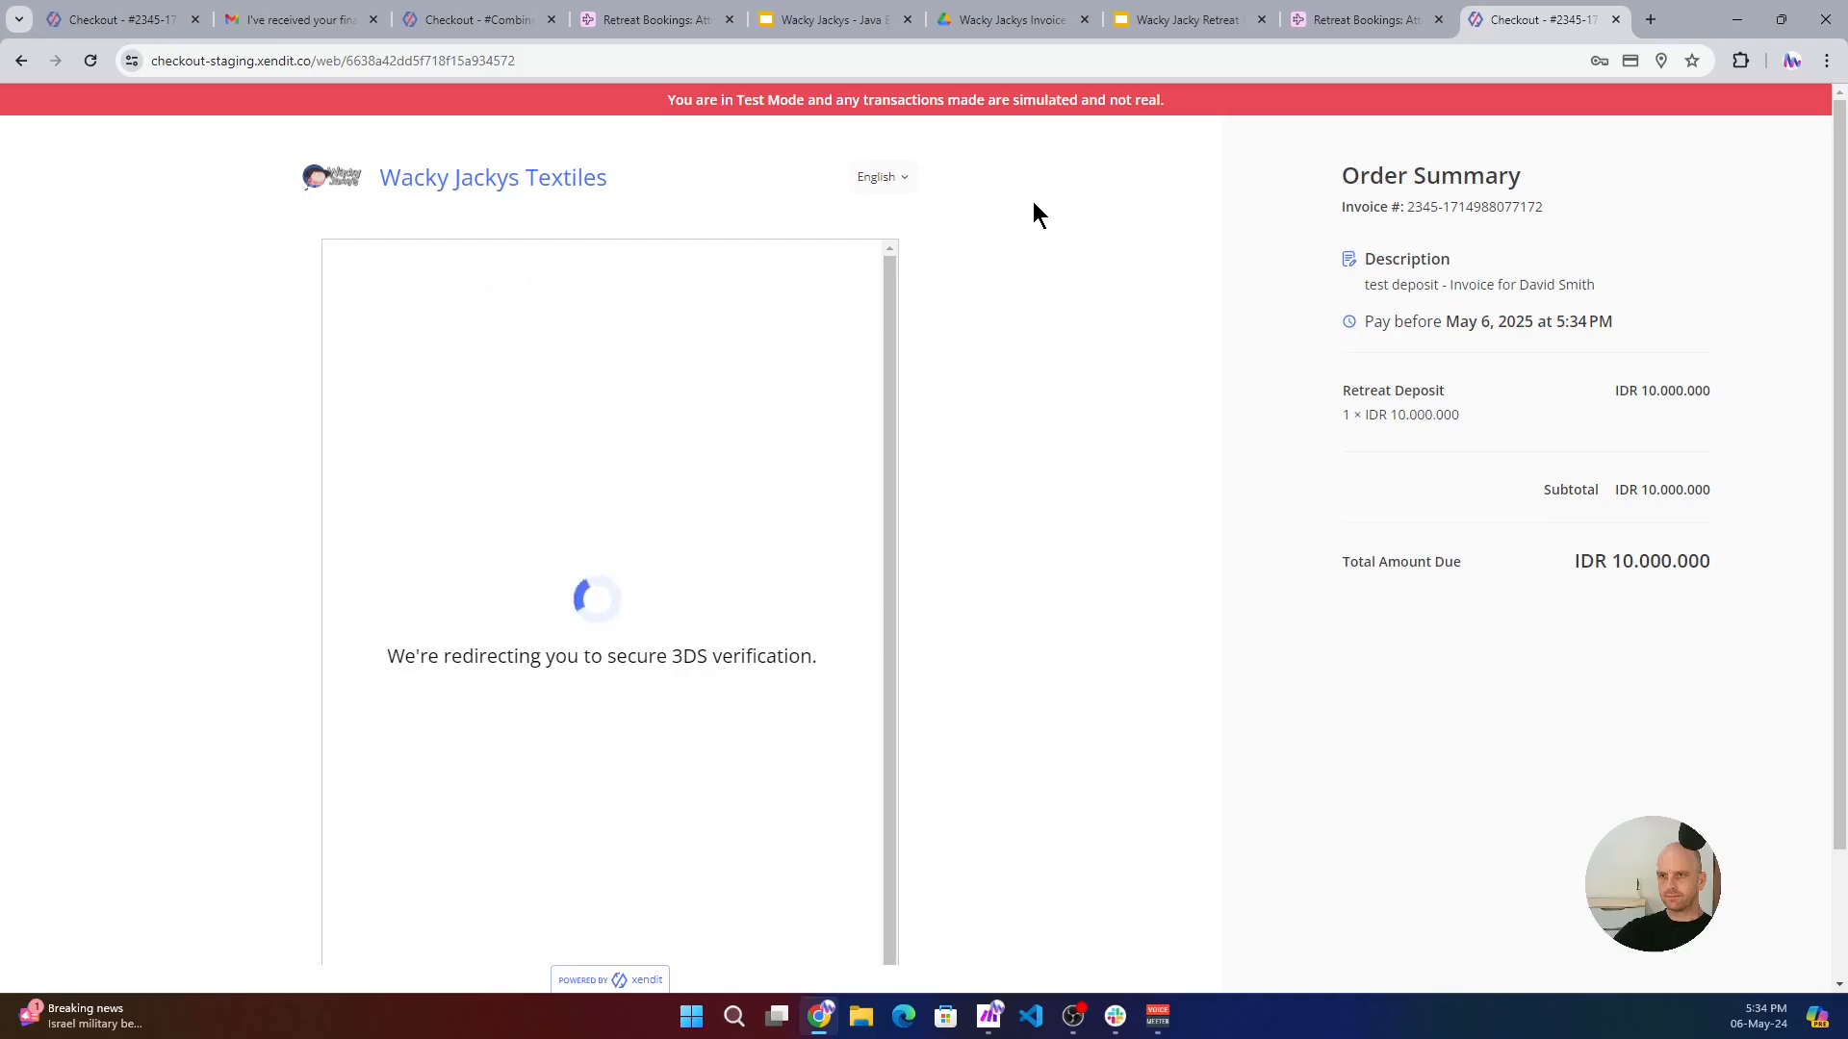
pyautogui.click(571, 603)
pyautogui.click(568, 662)
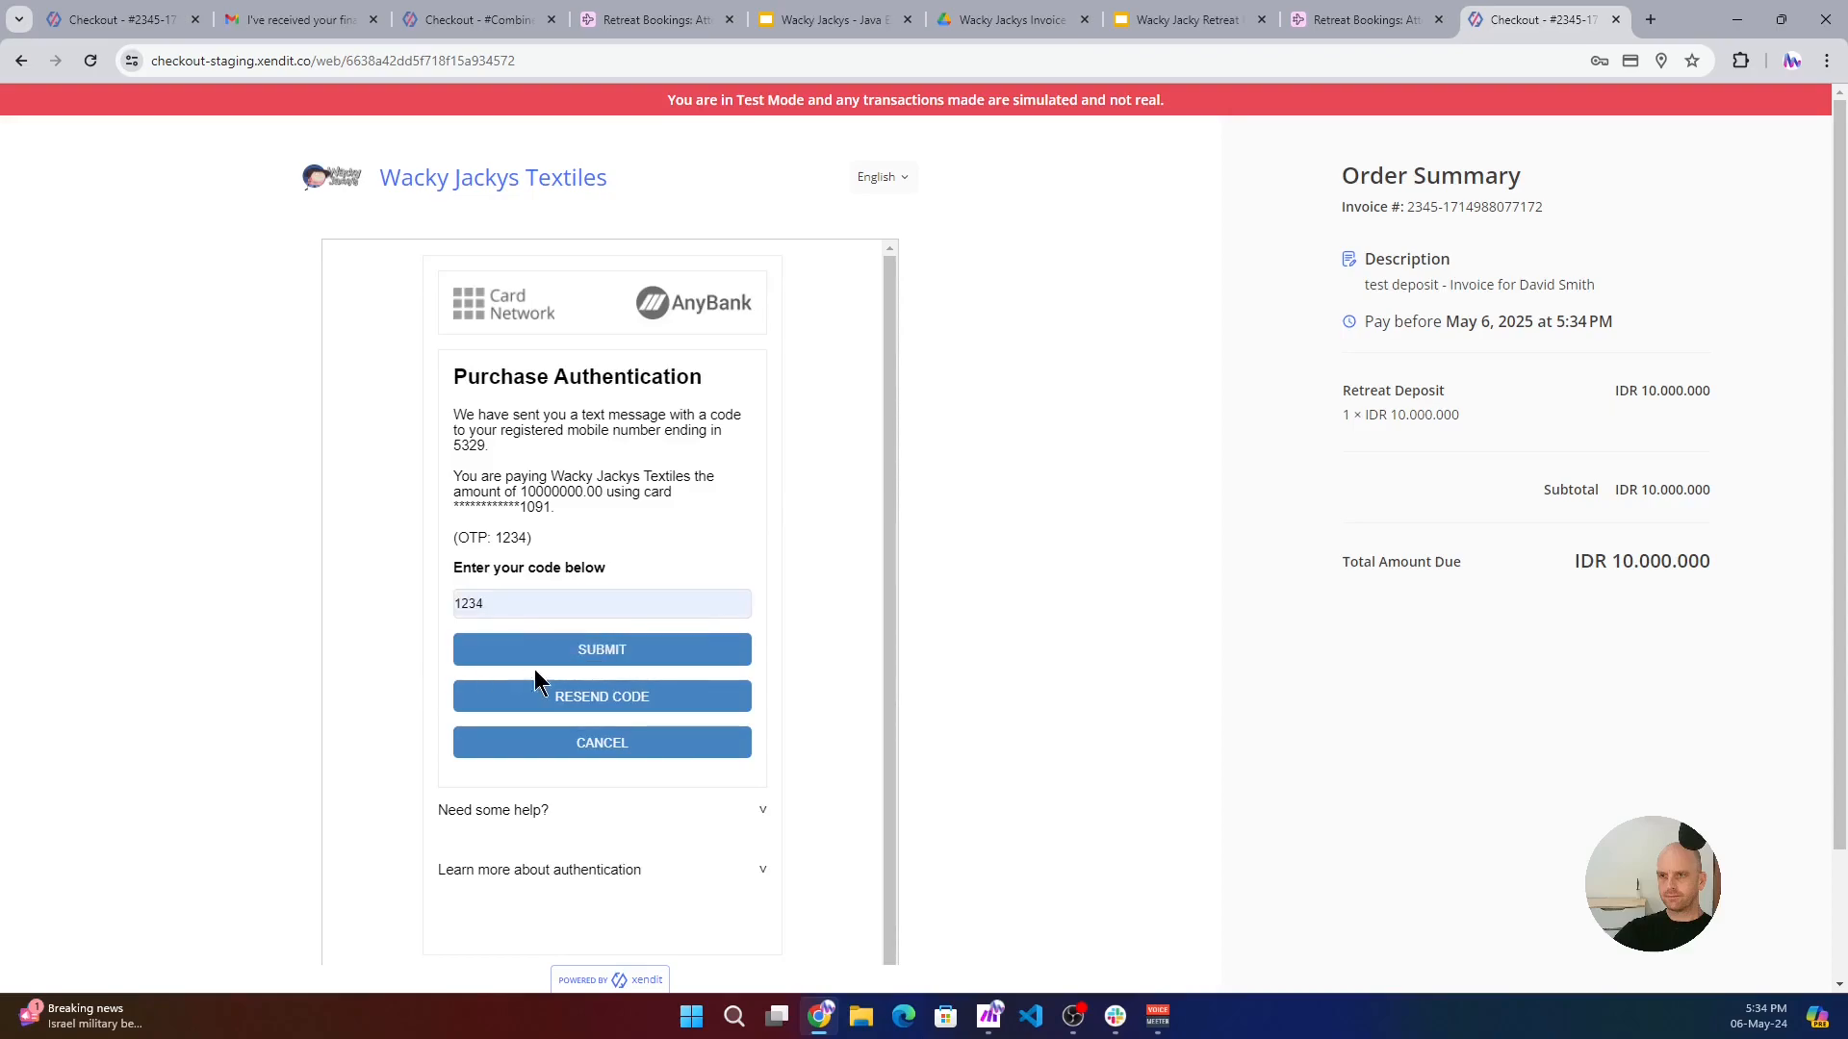
pyautogui.click(619, 659)
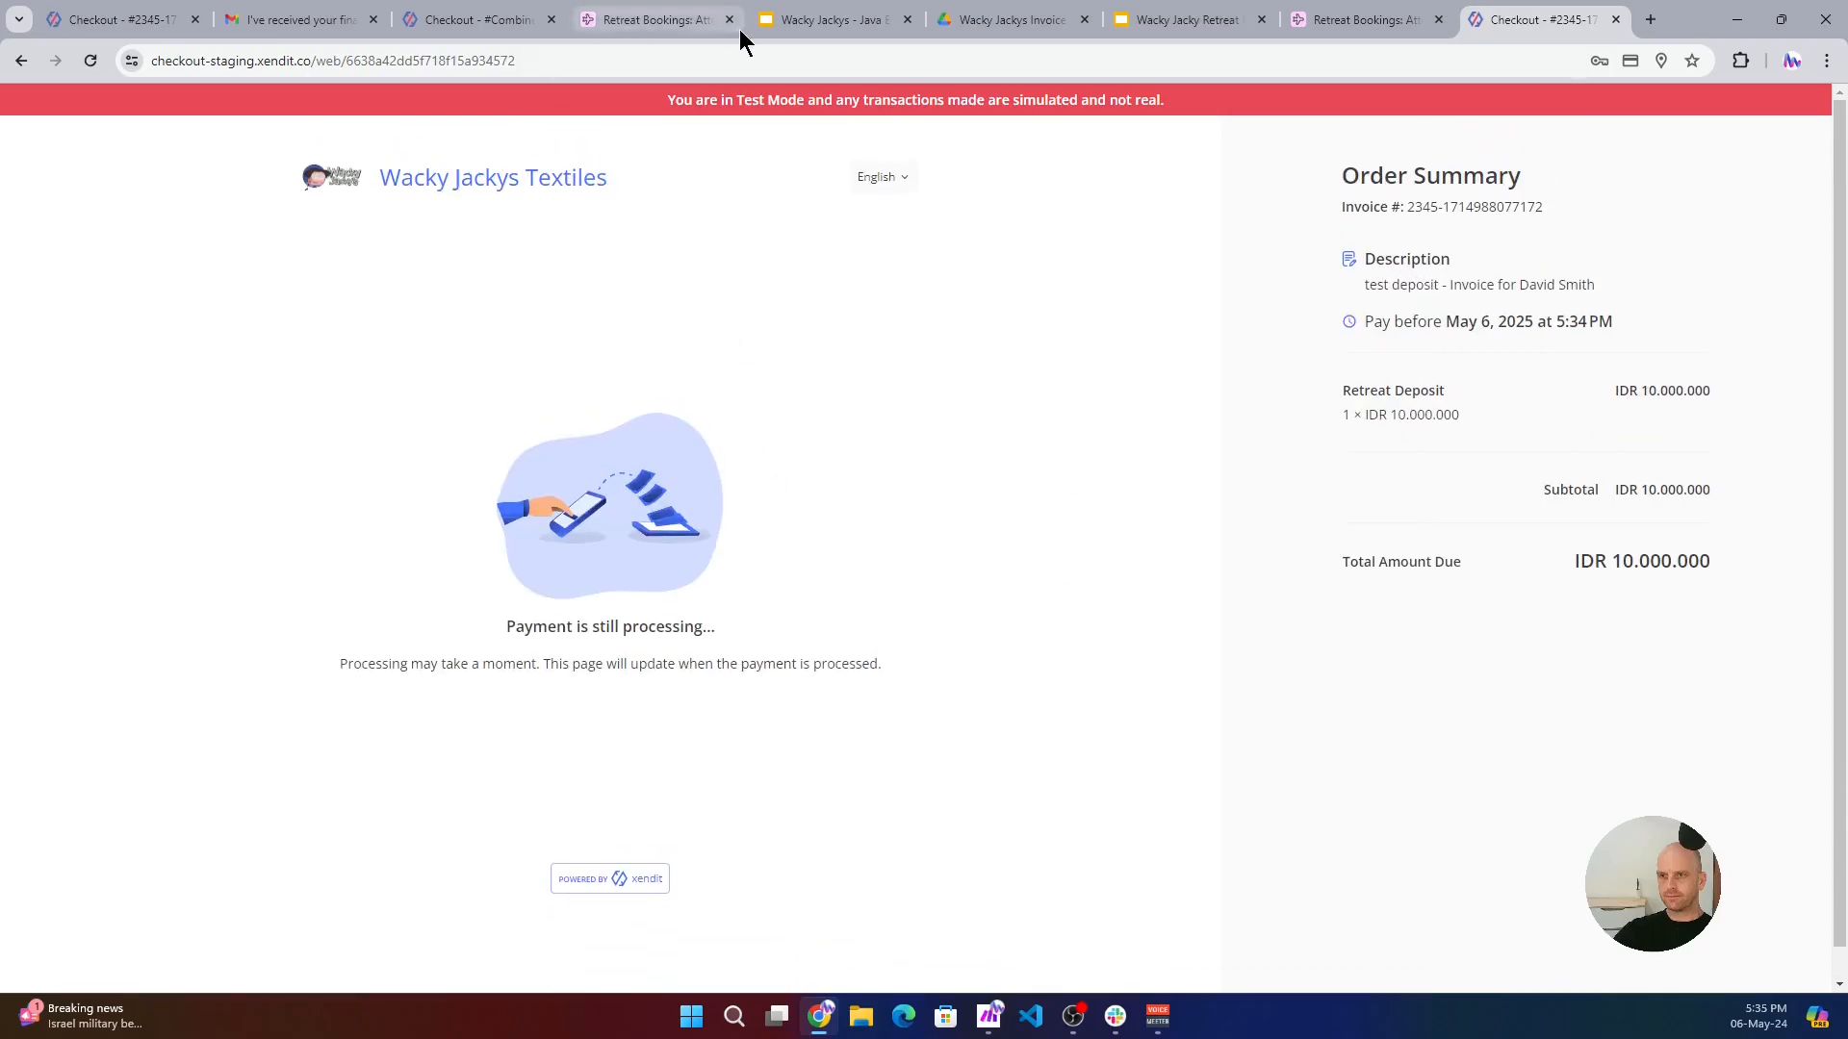
# - Review the new attendee record in the Retreat Bookings base, from the retreat and room details through to the deposit payment fields
pyautogui.click(664, 19)
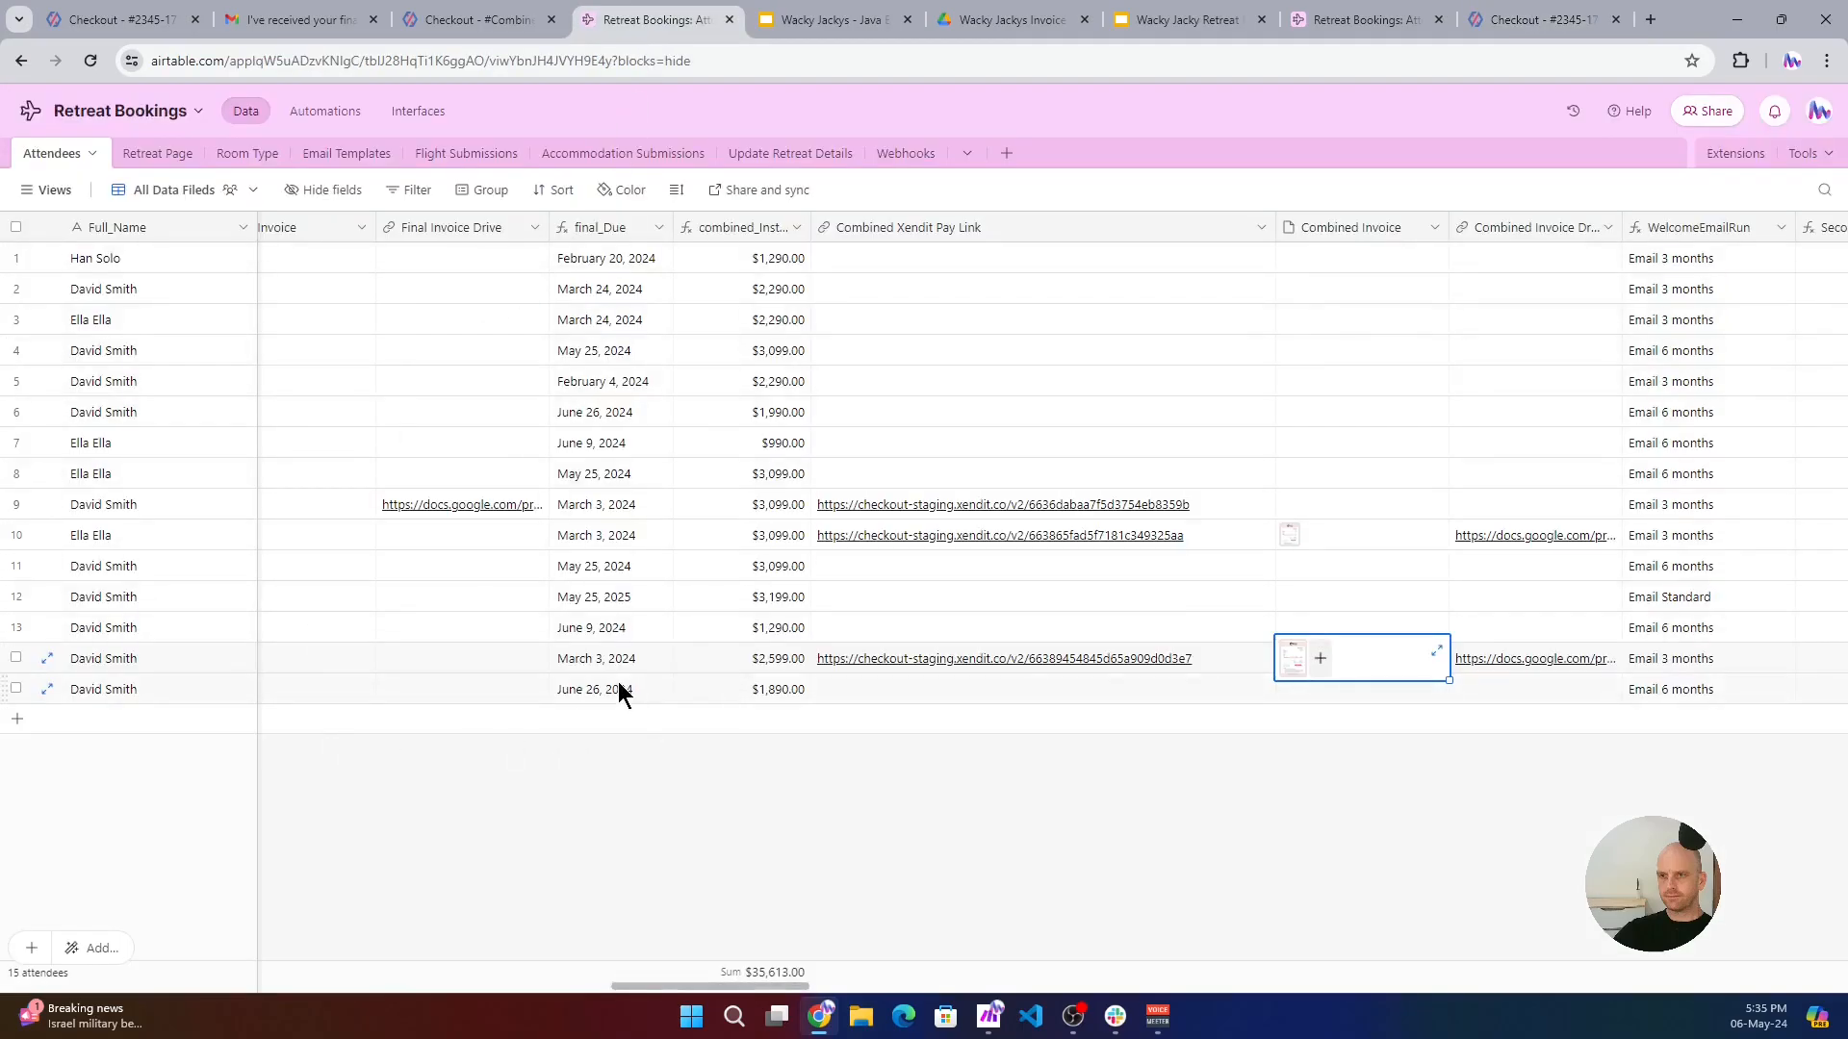
pyautogui.hscroll(-15, 618, 681)
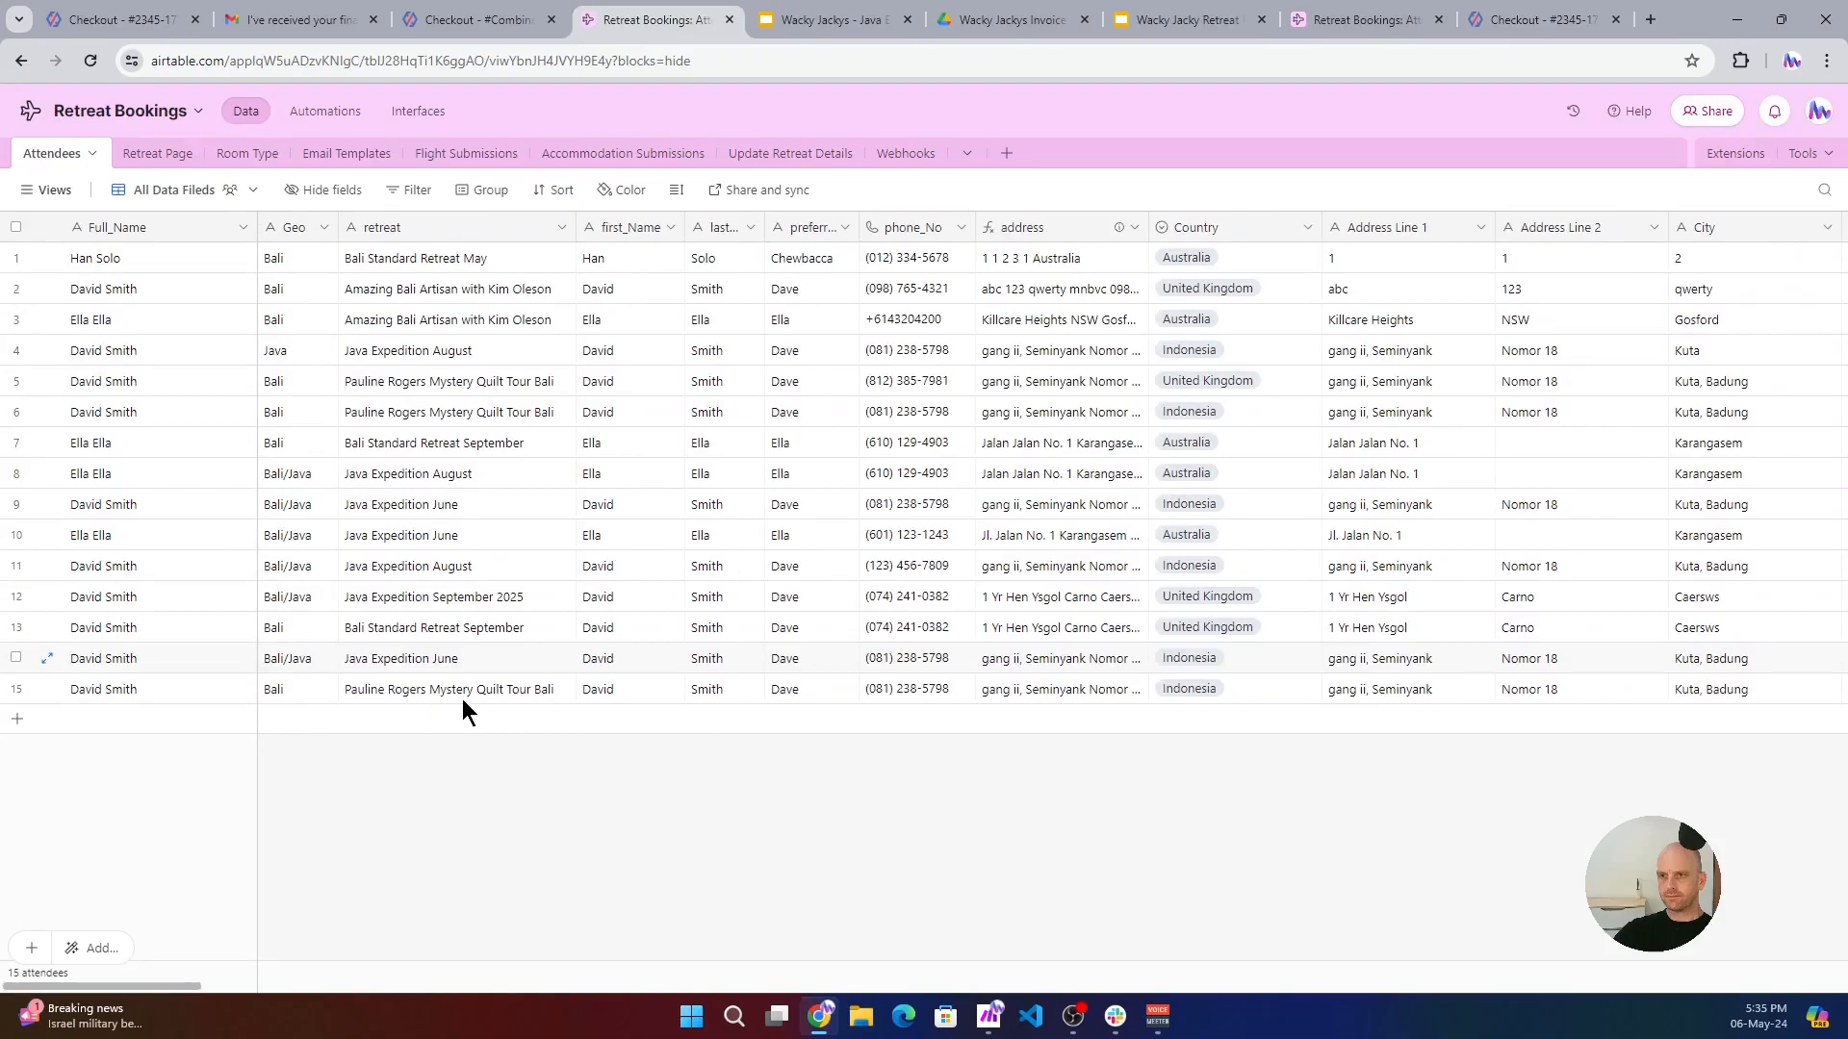
pyautogui.hscroll(10, 401, 711)
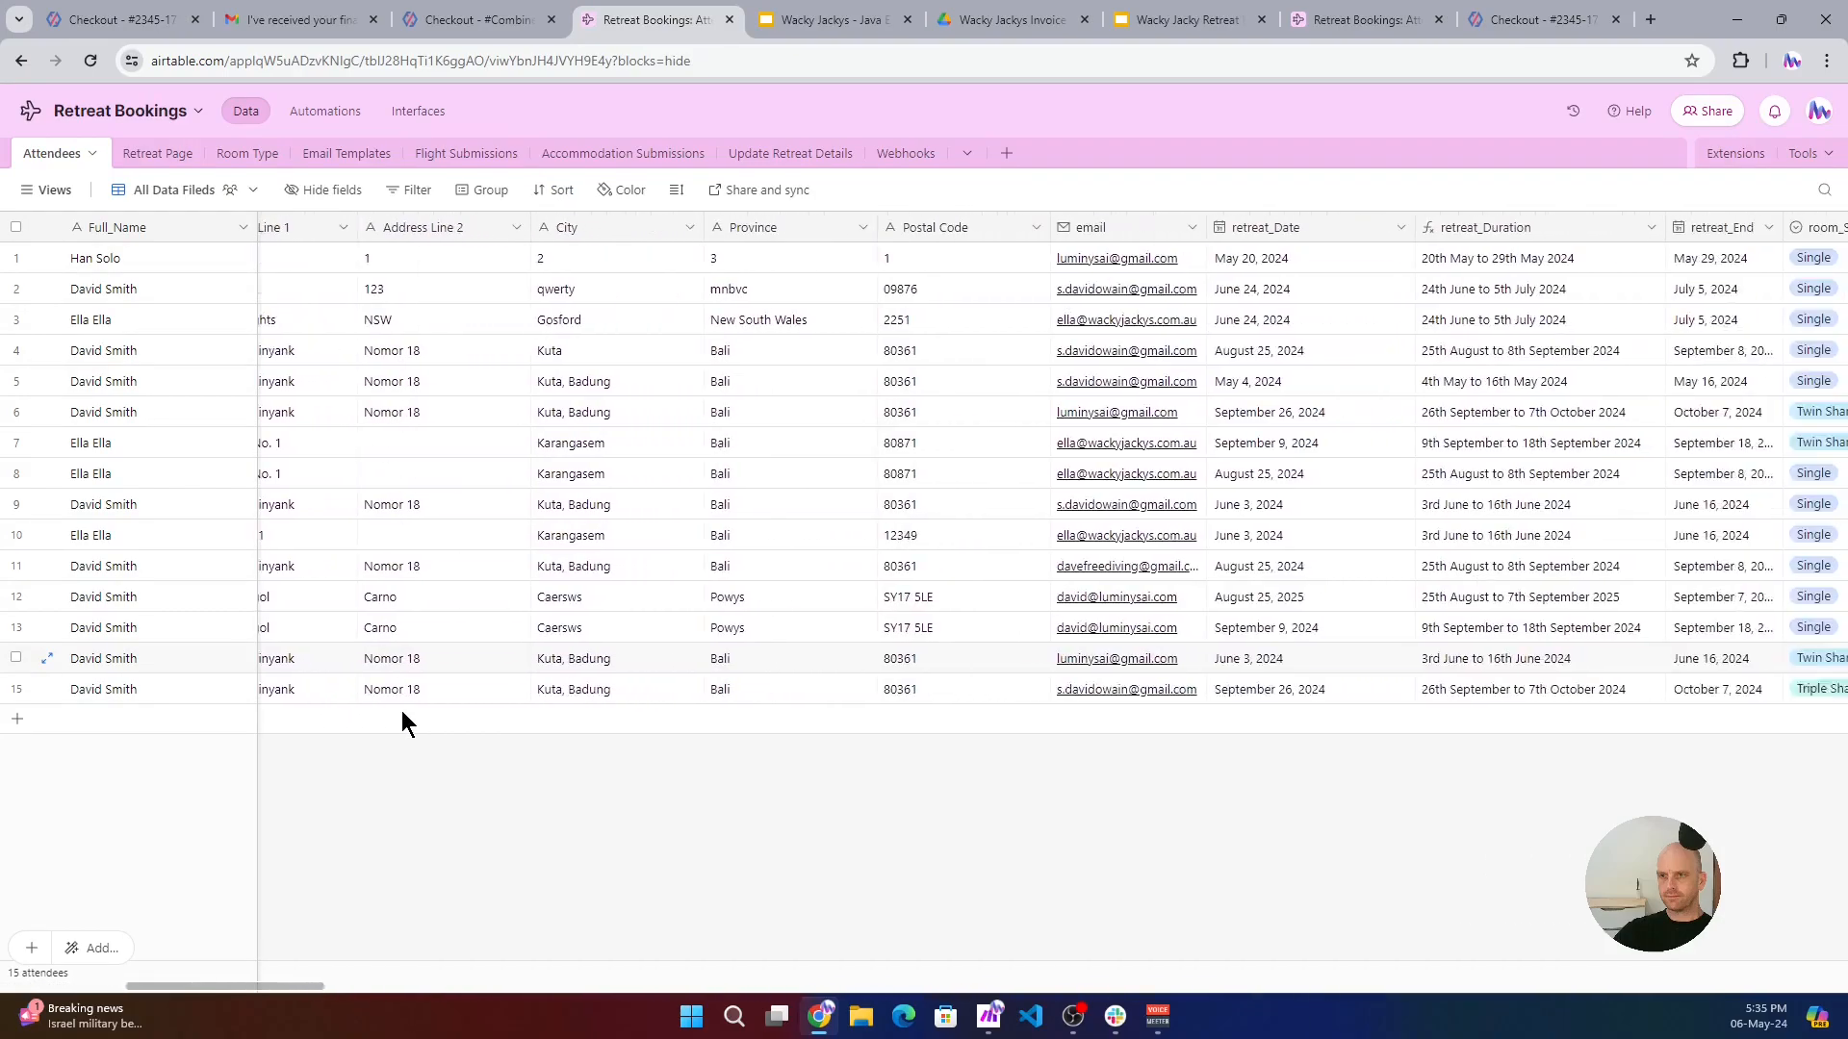
pyautogui.hscroll(5, 402, 713)
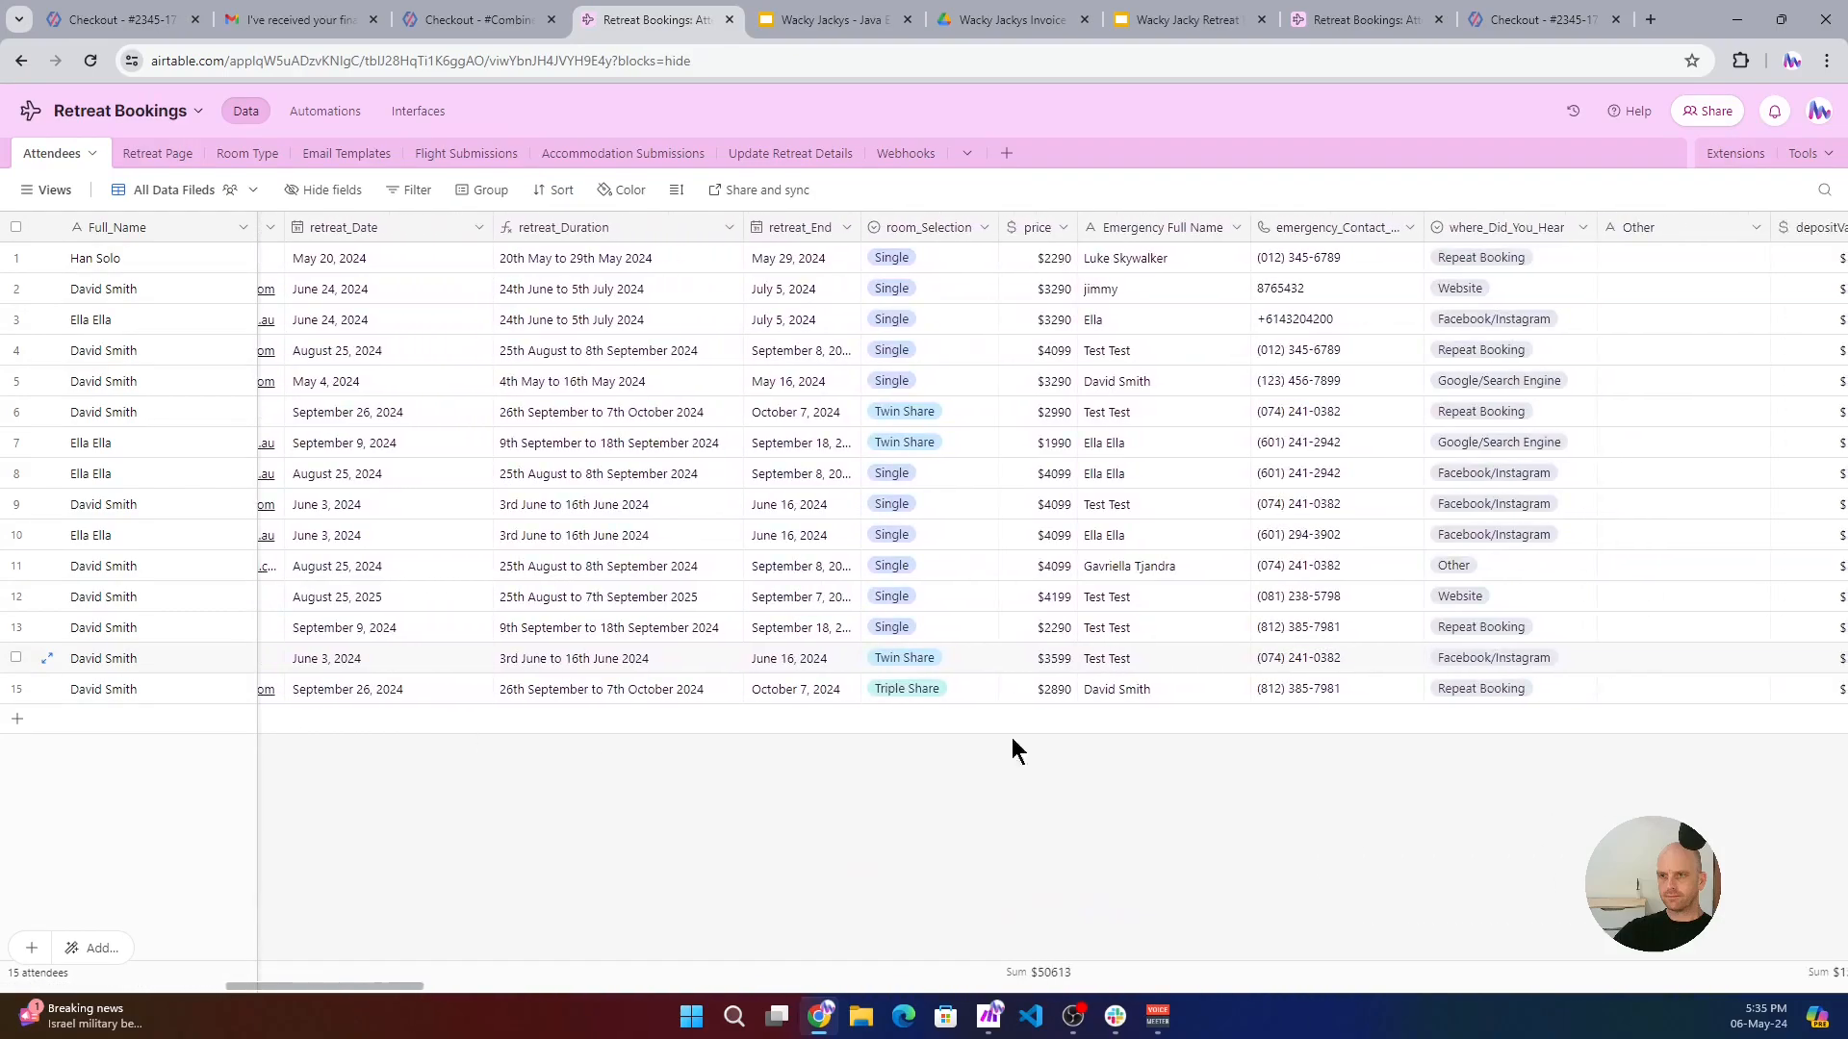
pyautogui.hscroll(6, 864, 720)
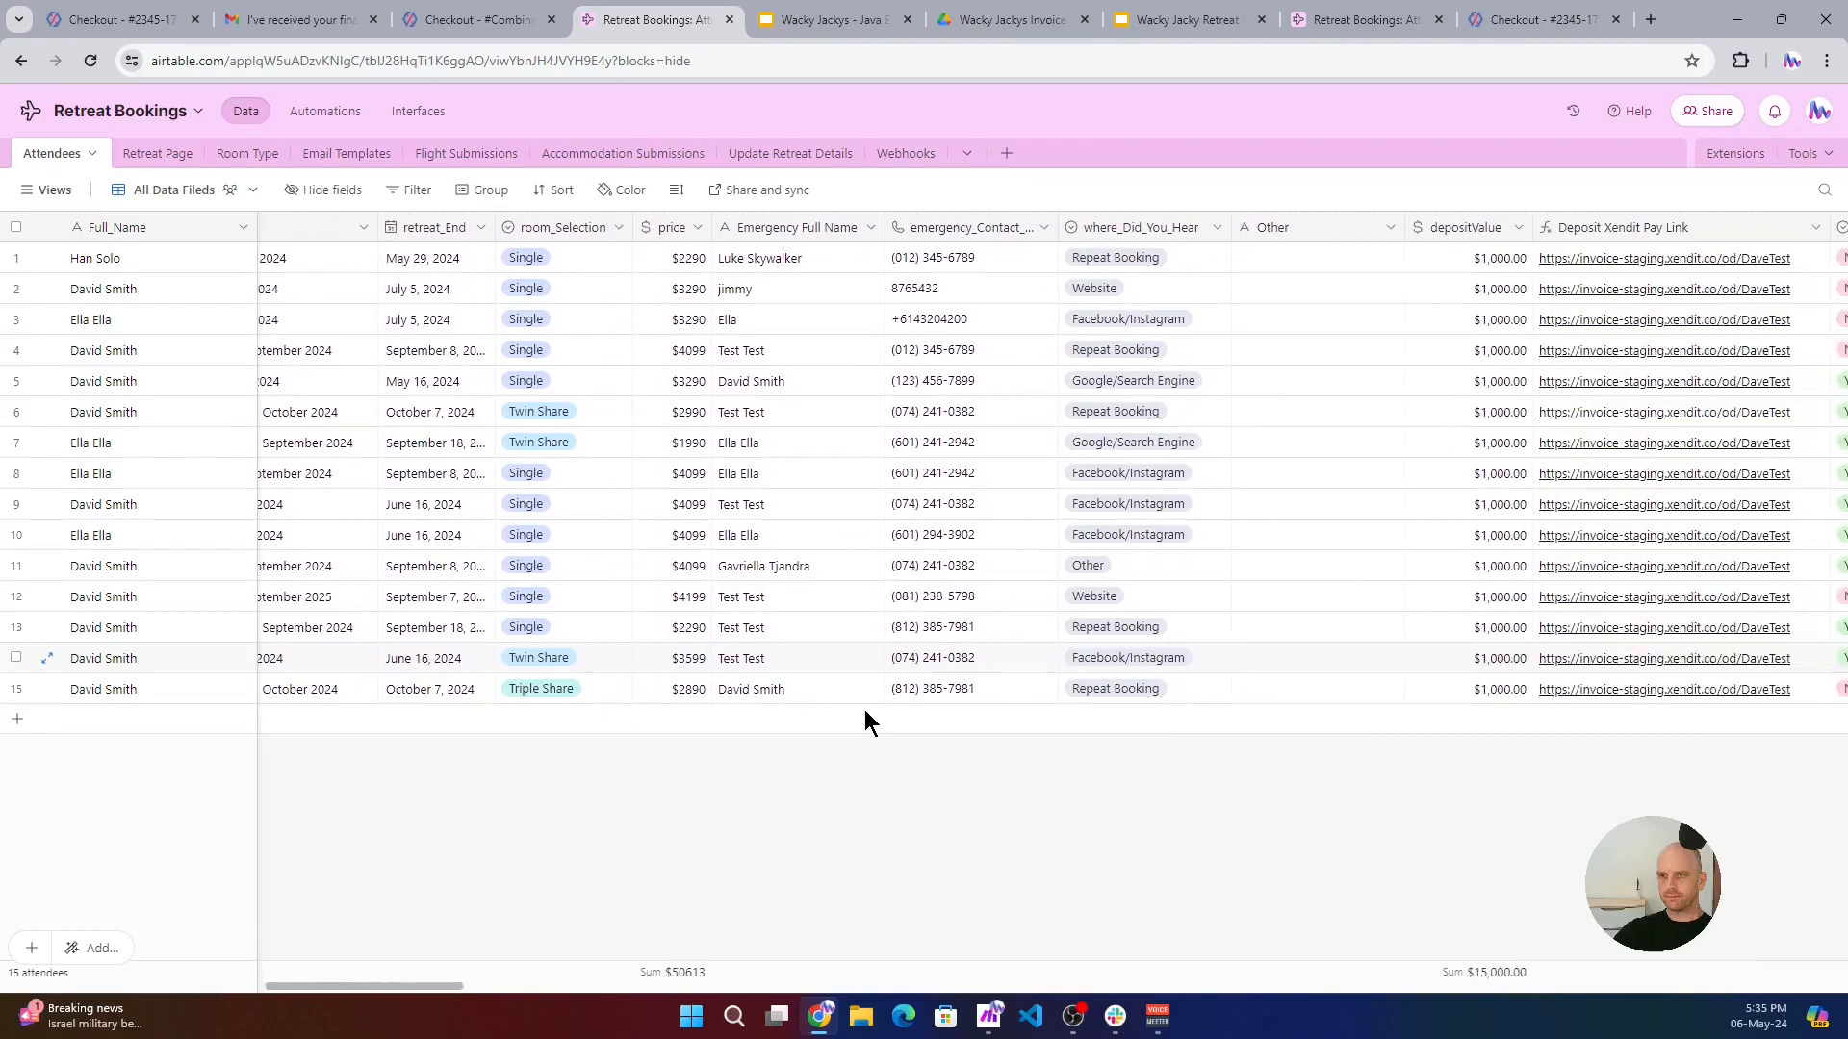
pyautogui.hscroll(4, 865, 712)
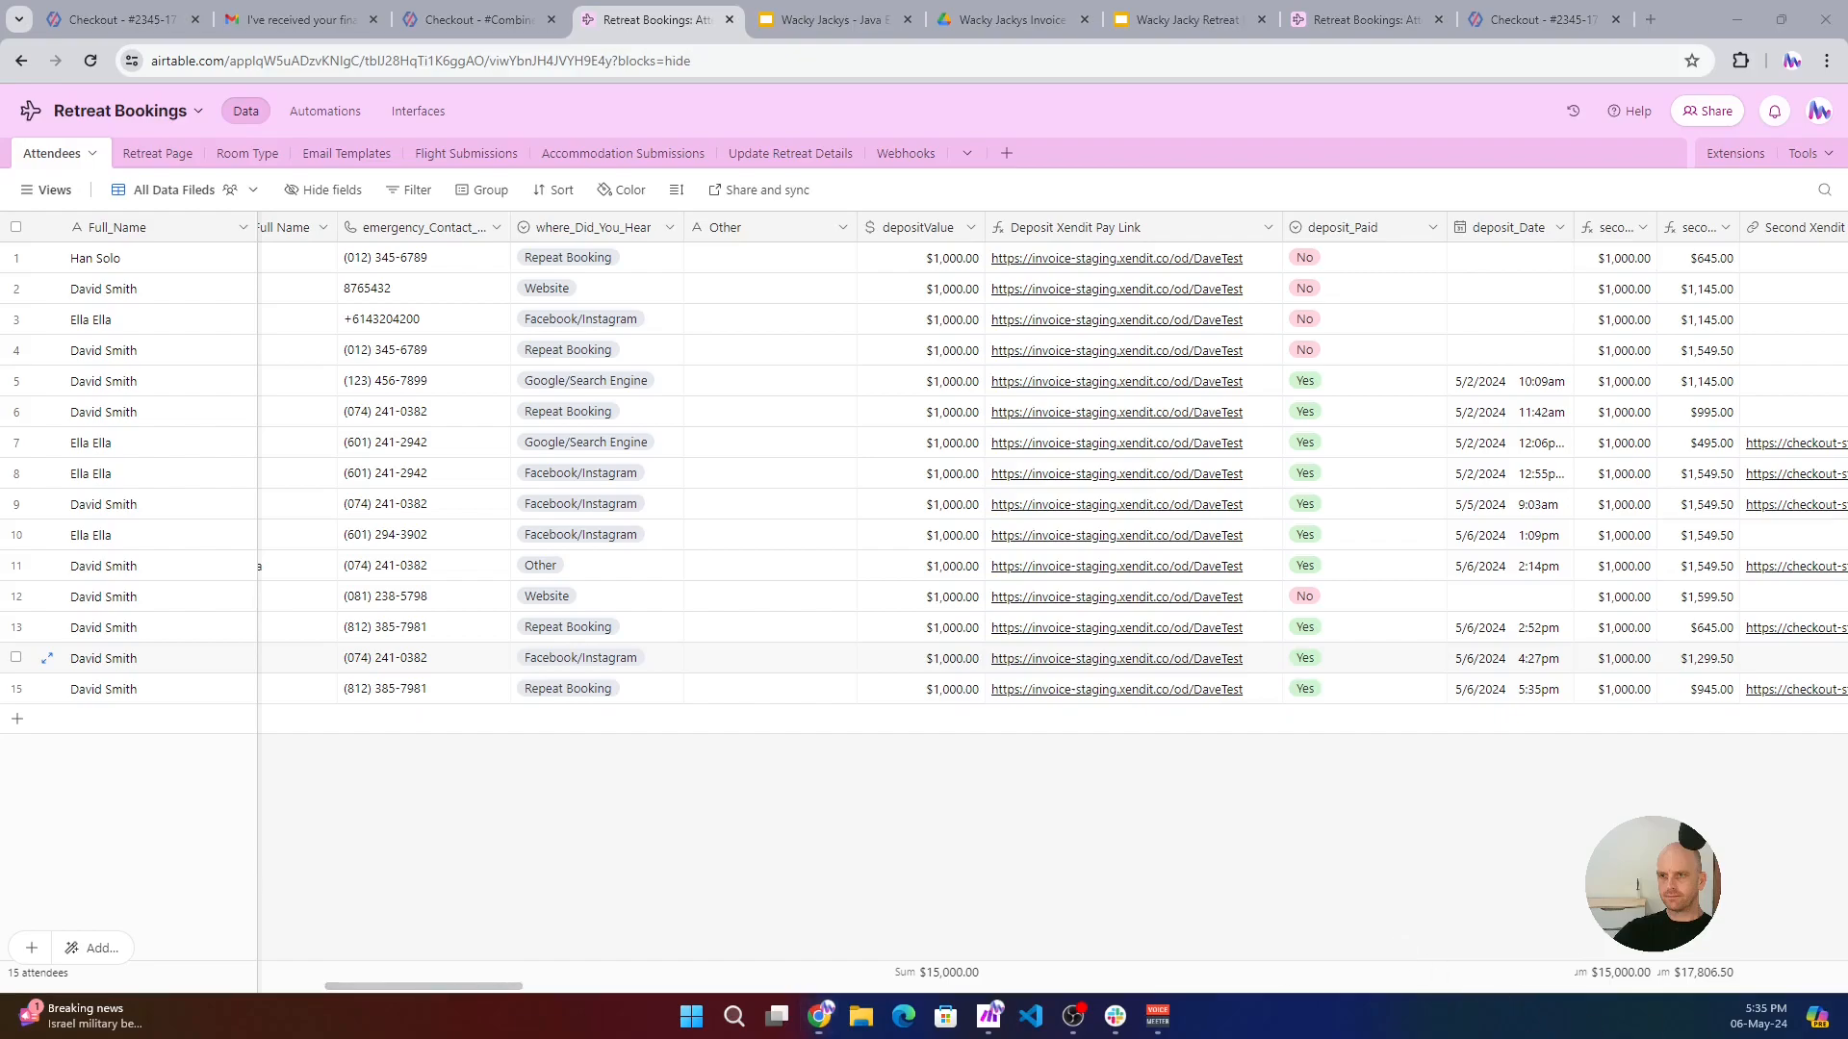
# - Switch to Slack and read the latest New Booking Received message in the retreat-automation channel, then minimize Slack
pyautogui.hotkey('alt', 'Tab')
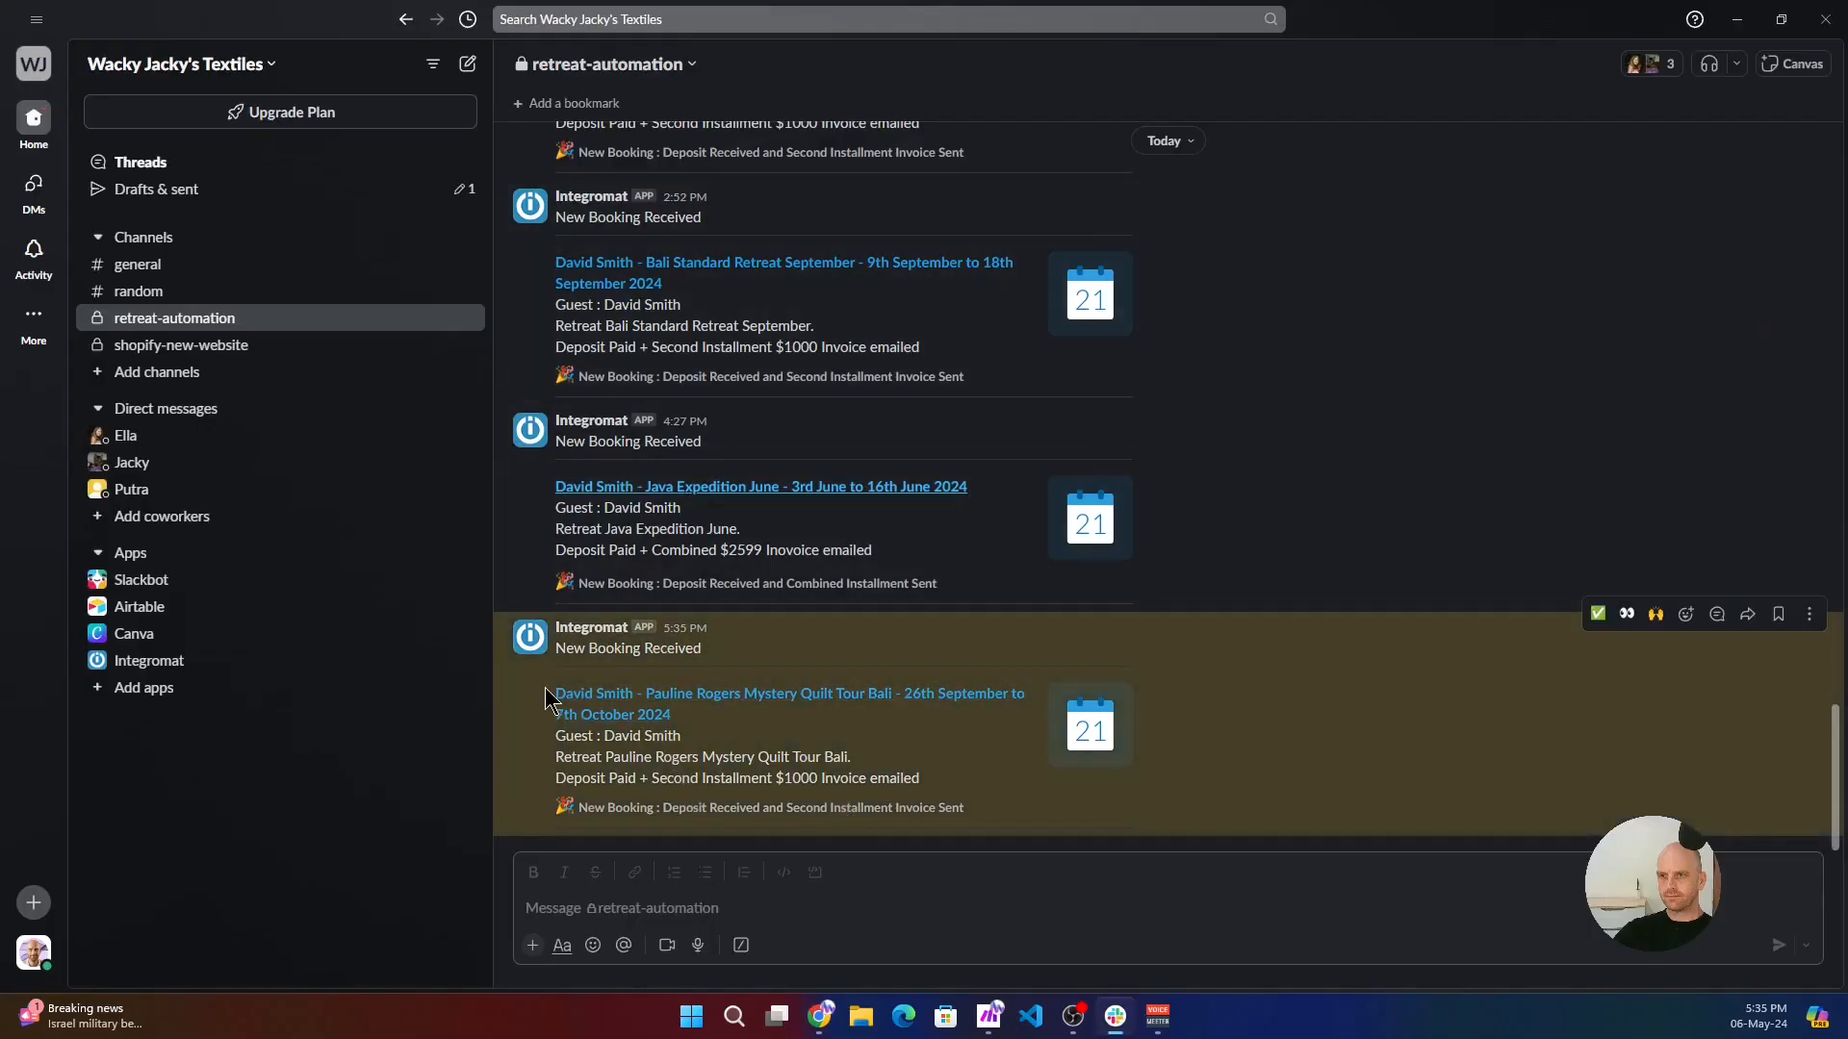
pyautogui.moveTo(949, 795); pyautogui.dragTo(539, 789)
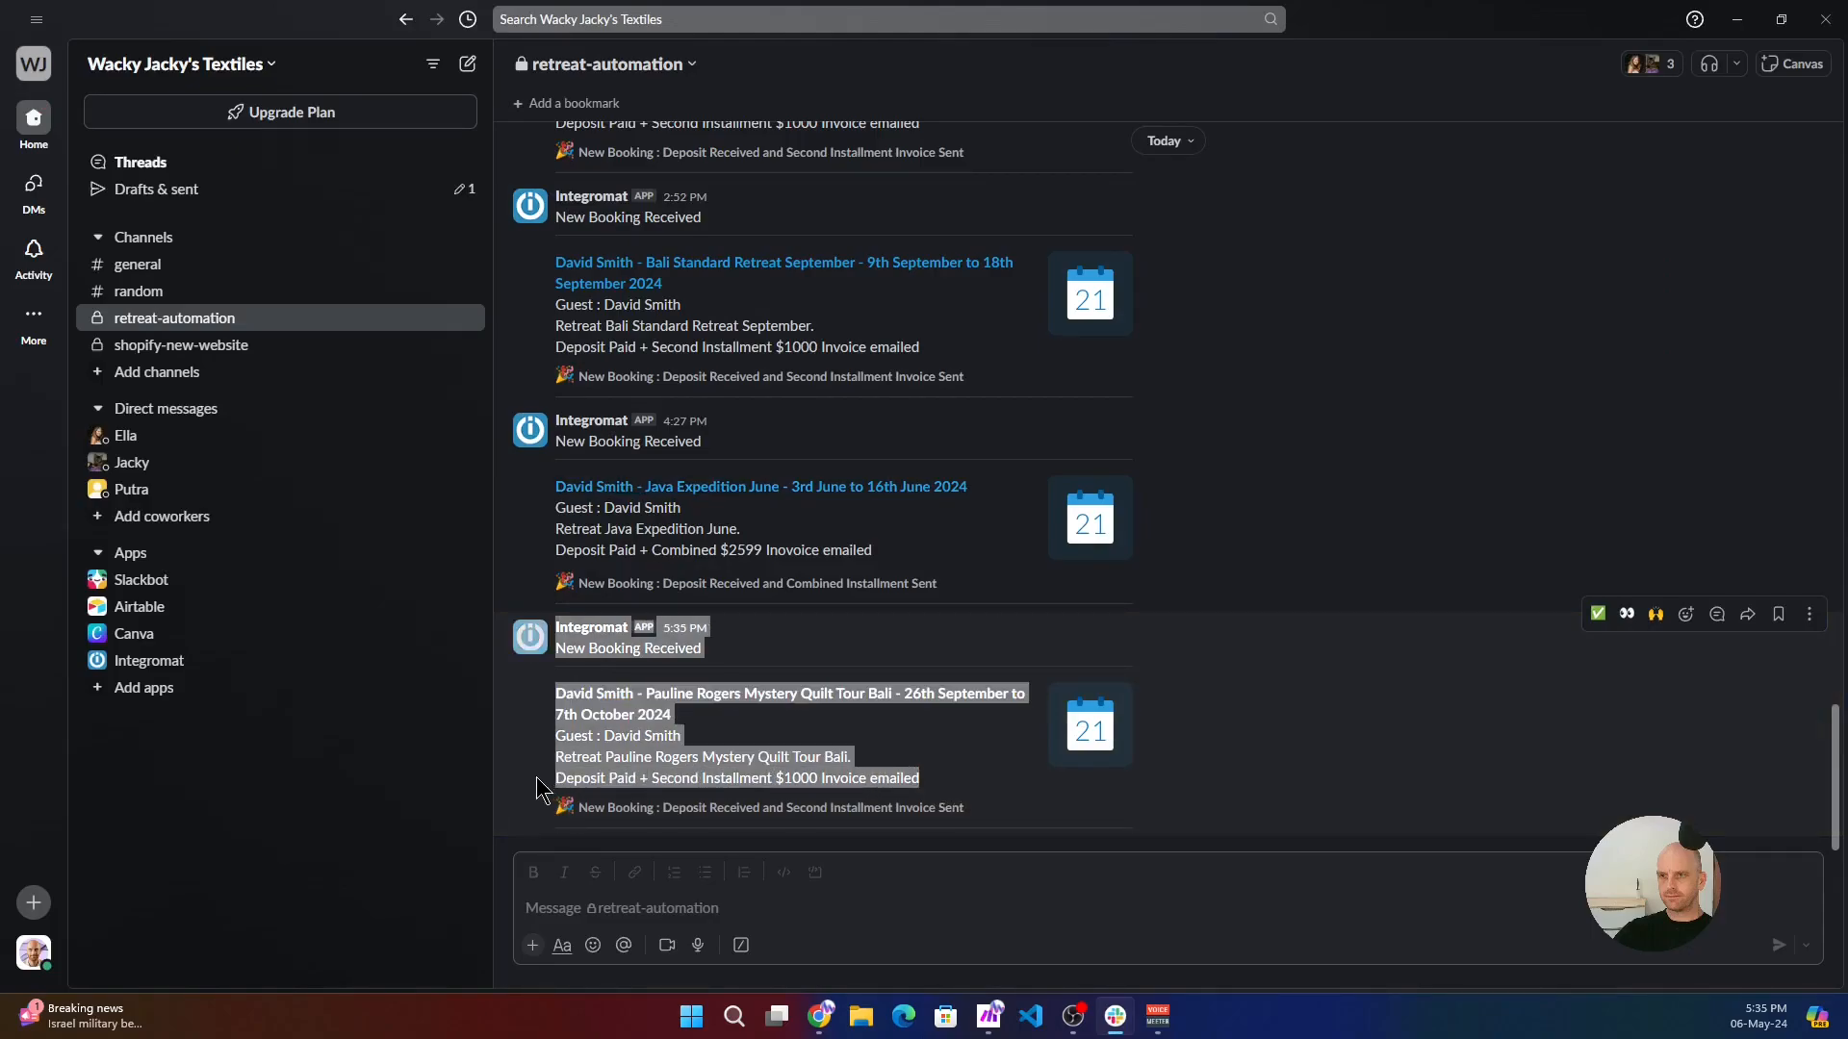
pyautogui.click(1054, 799)
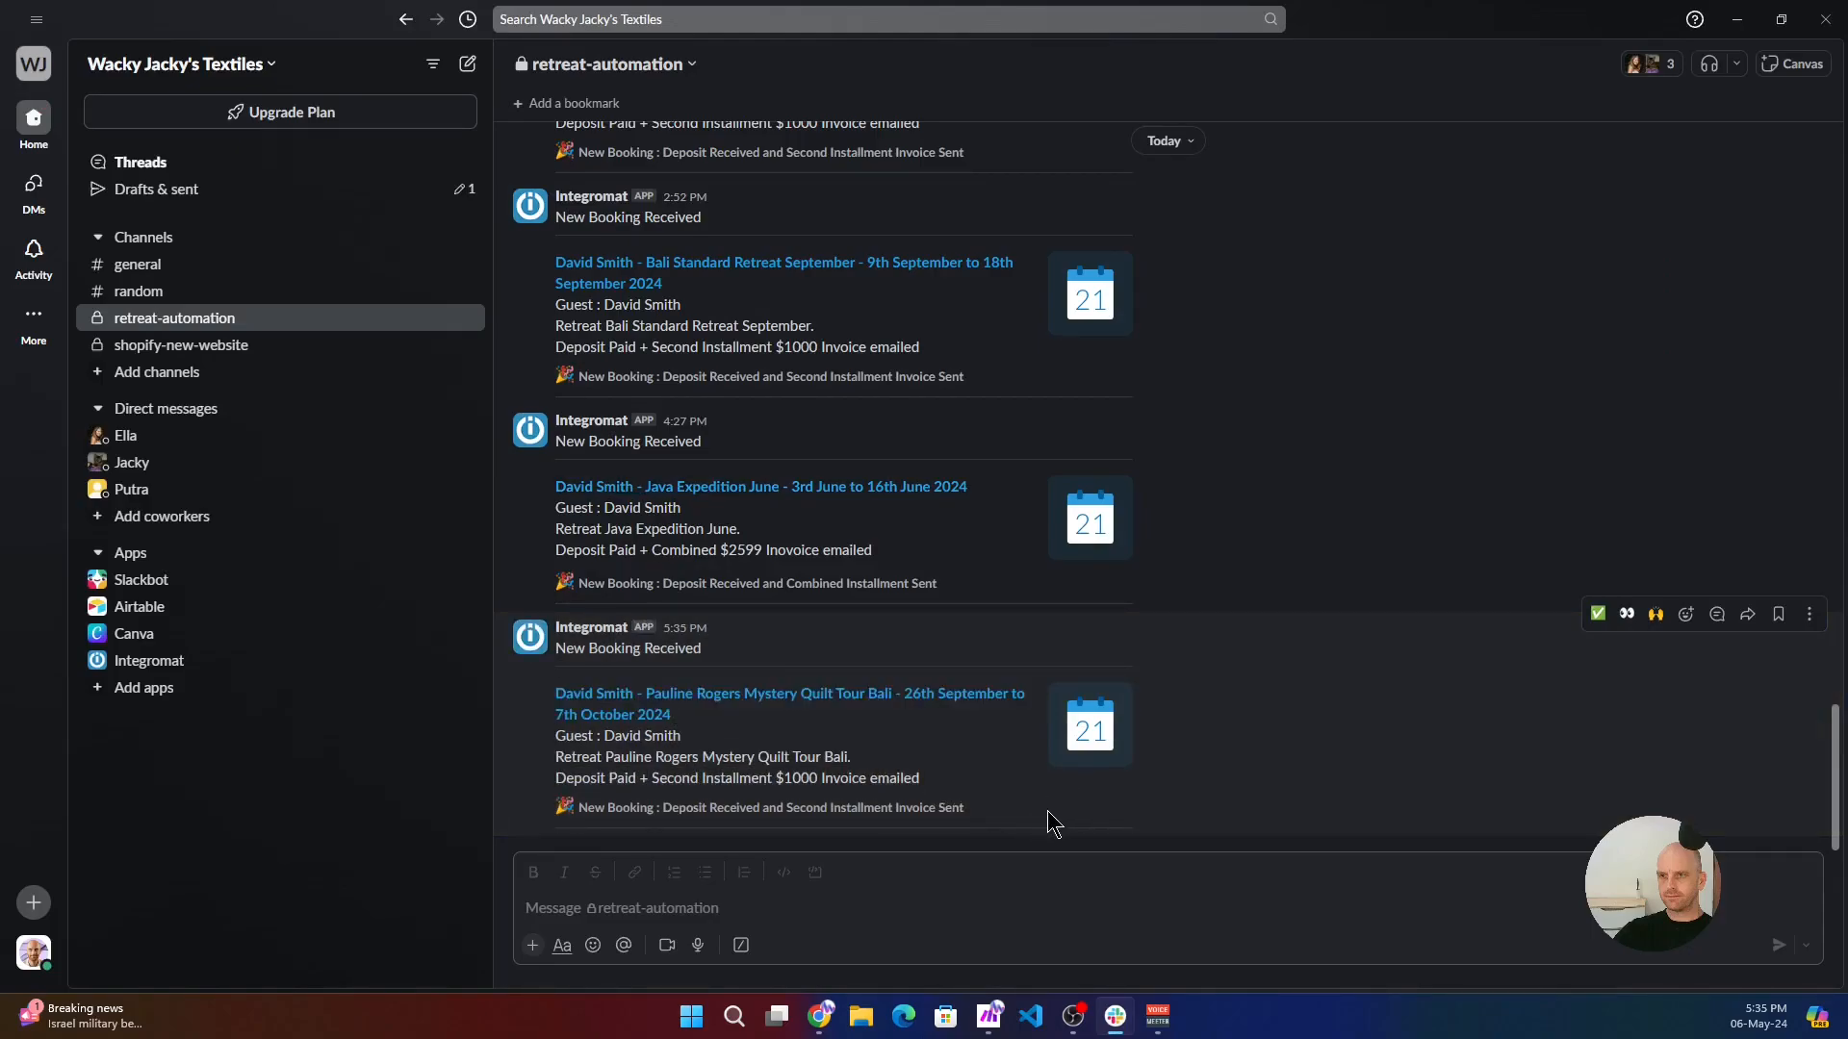
pyautogui.click(1736, 20)
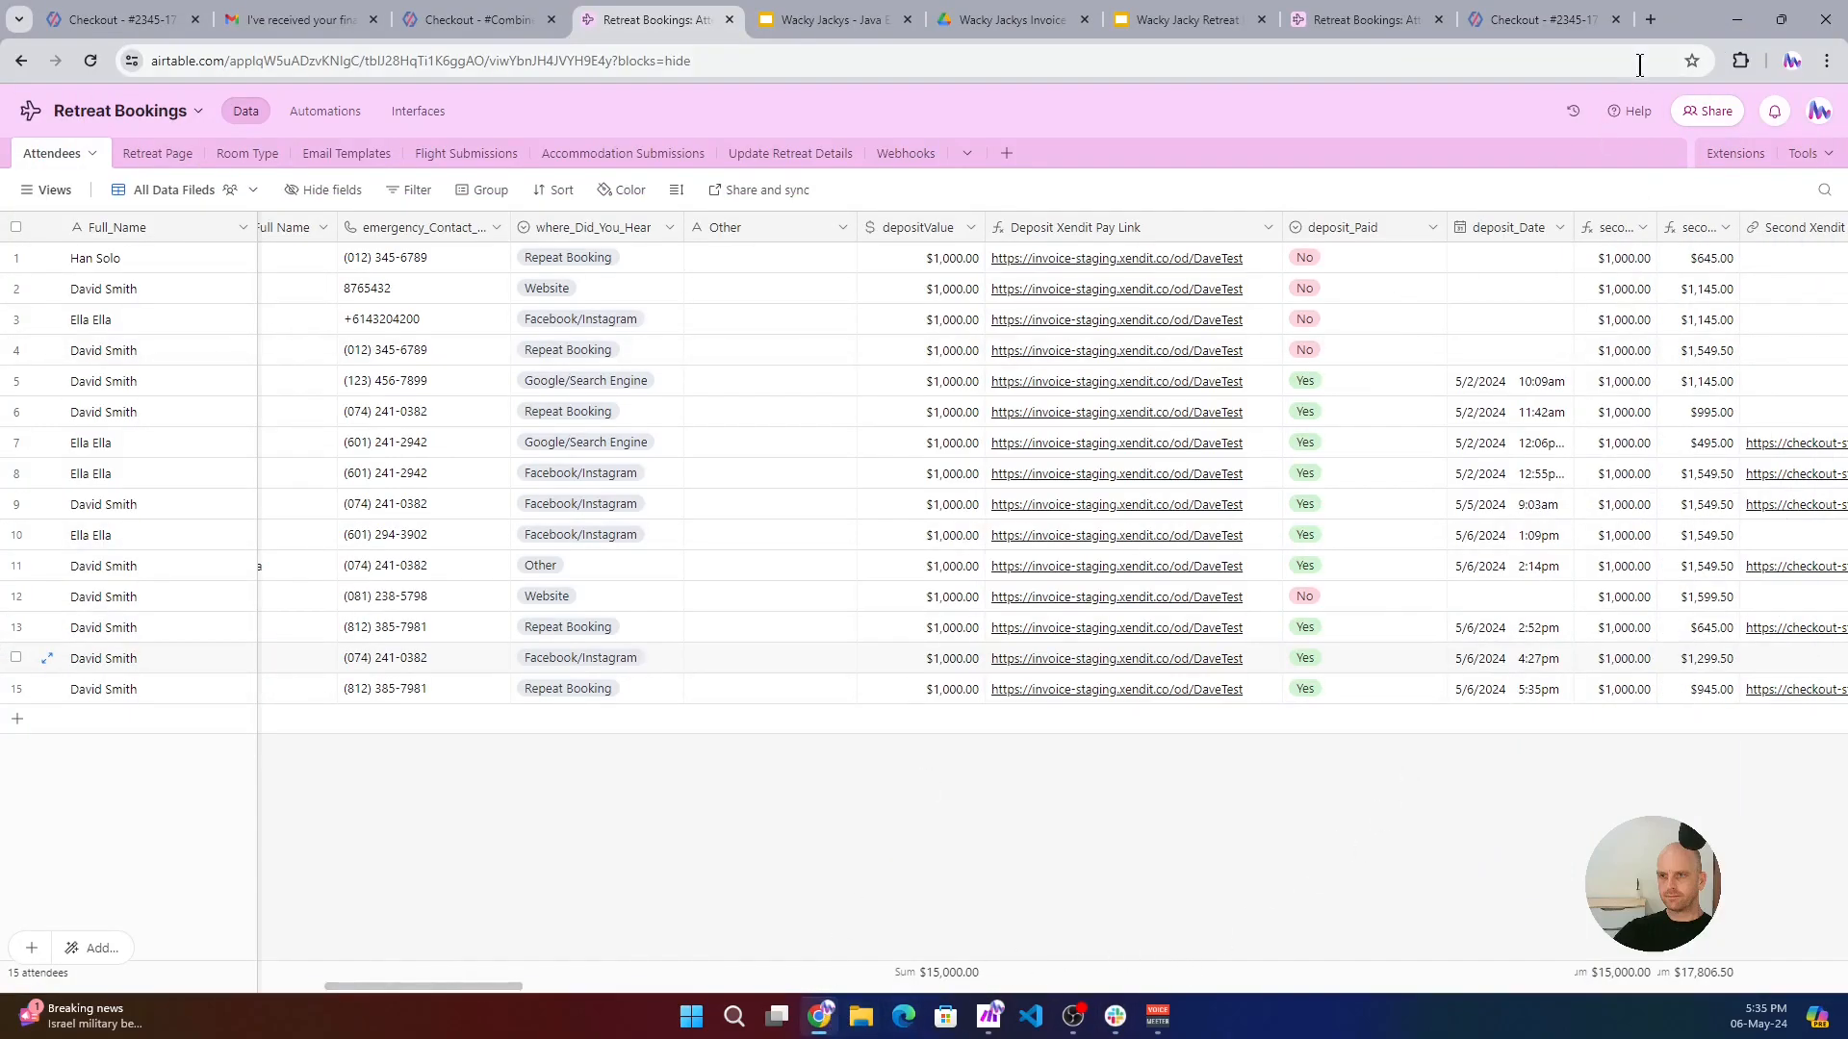
# - Open Gmail in the guest's browser profile and read the welcome email for the Mystery Quilt Tour Bali
pyautogui.click(1820, 111)
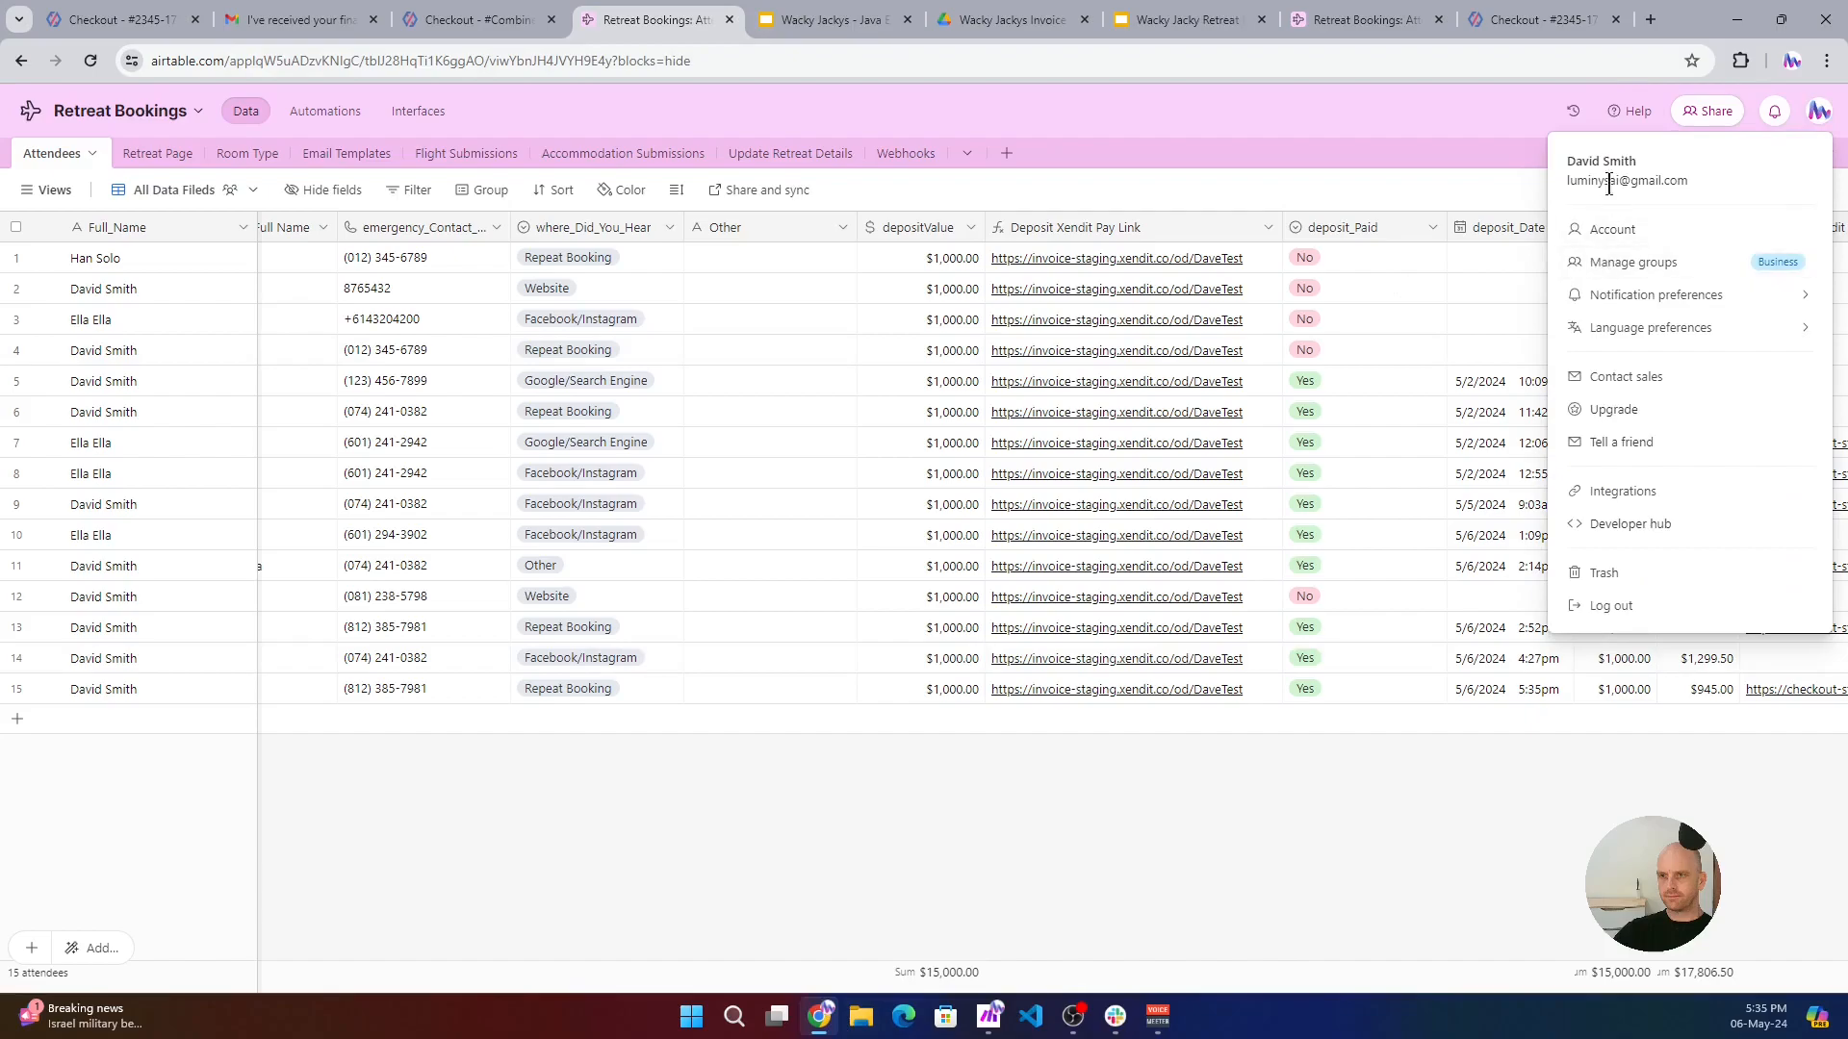
pyautogui.click(1792, 60)
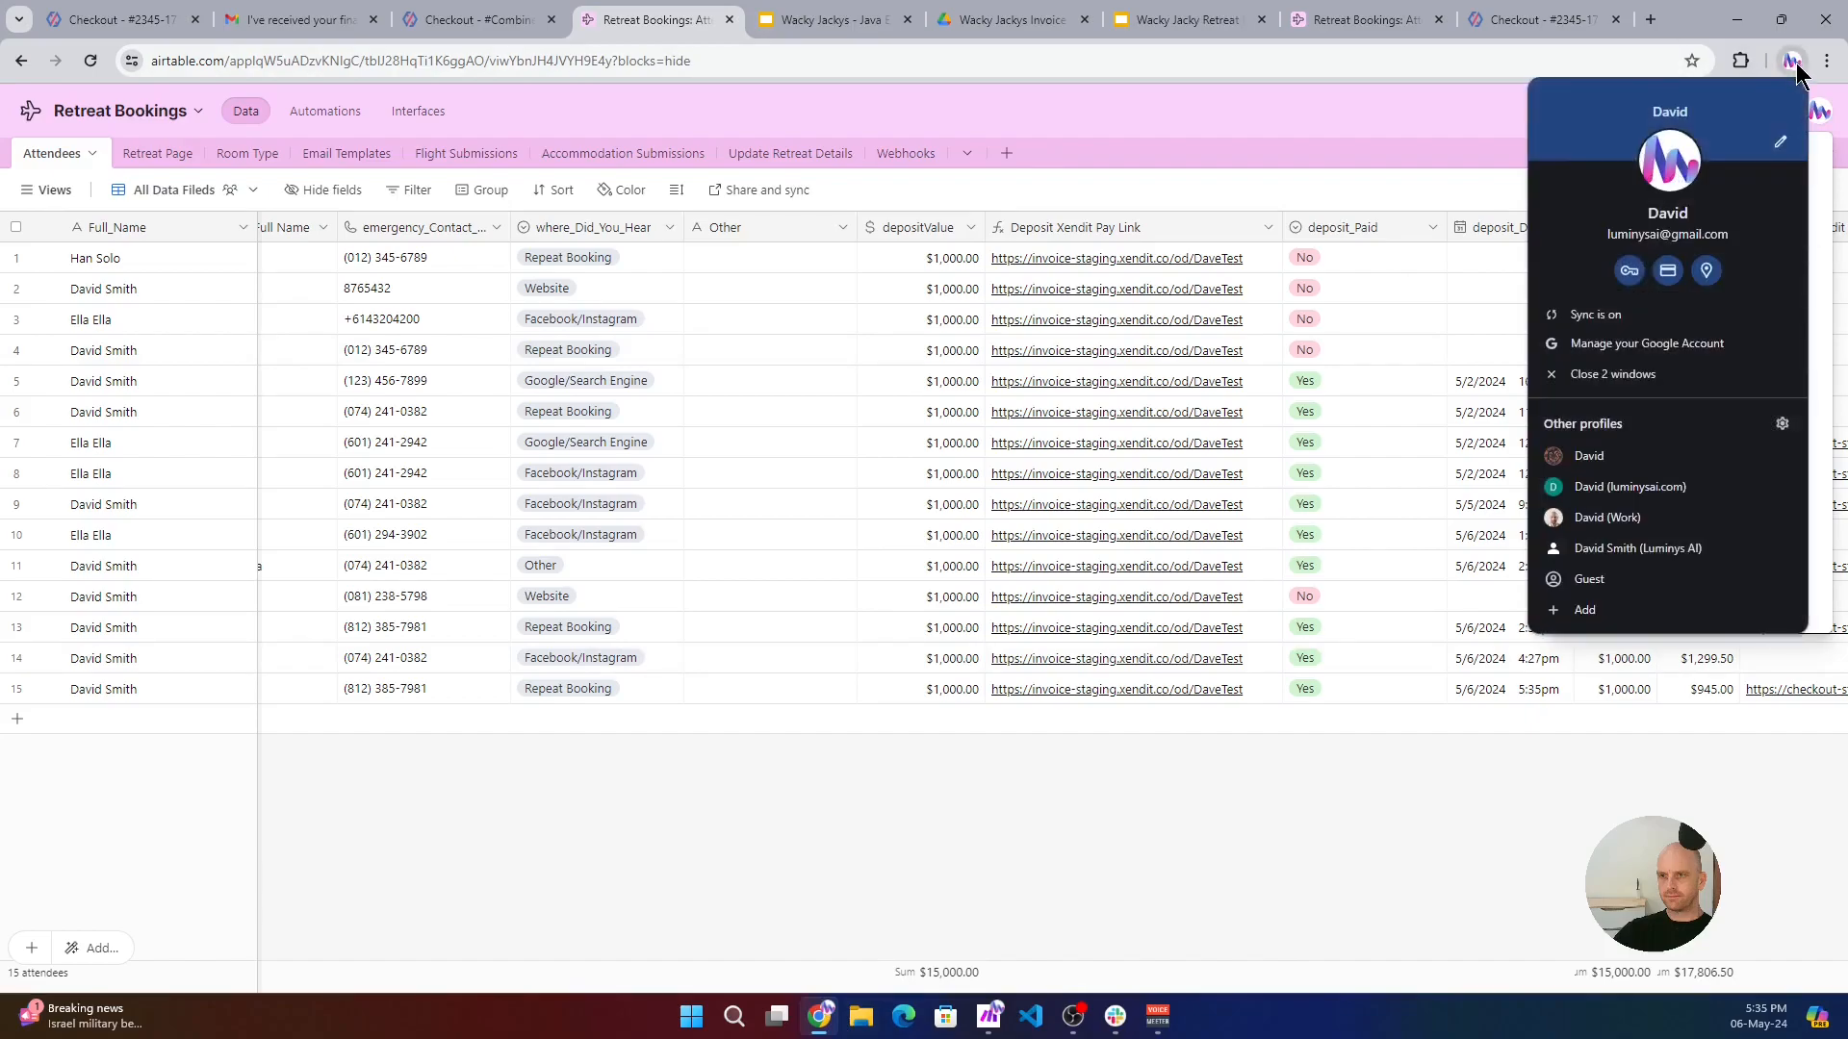
pyautogui.click(1589, 455)
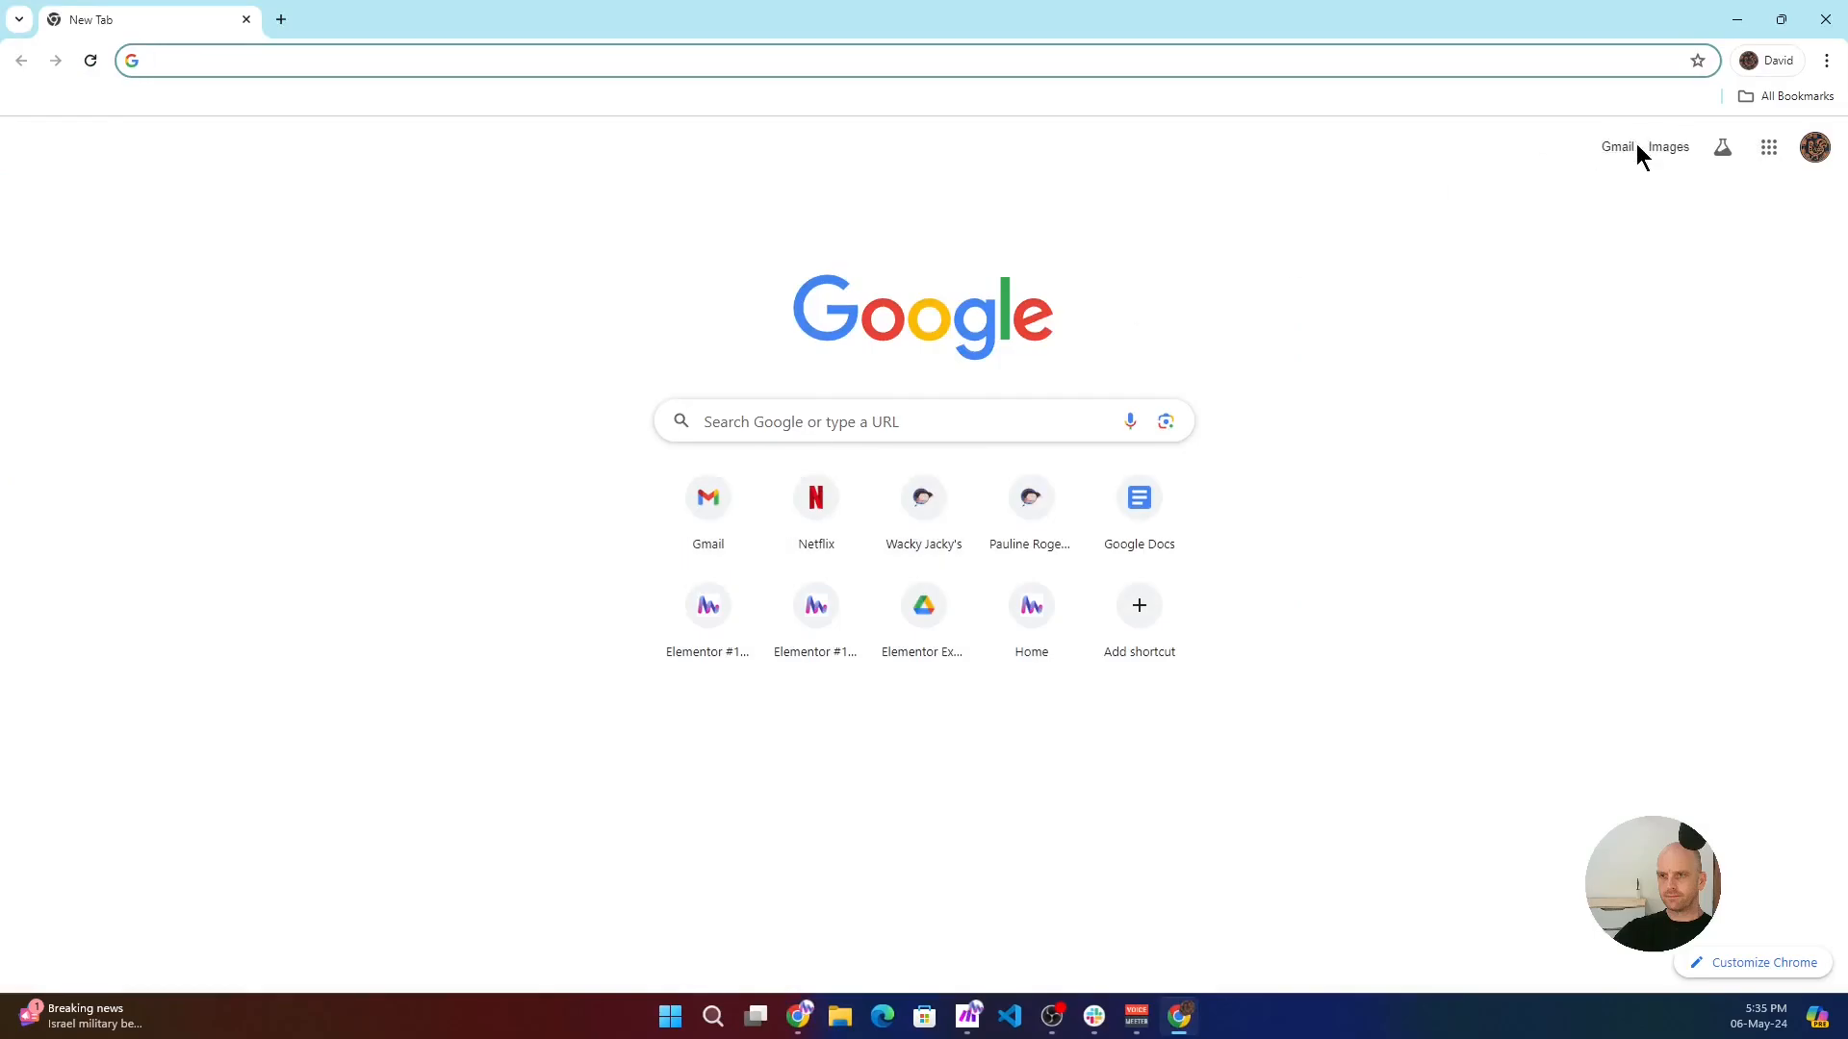
pyautogui.click(1603, 149)
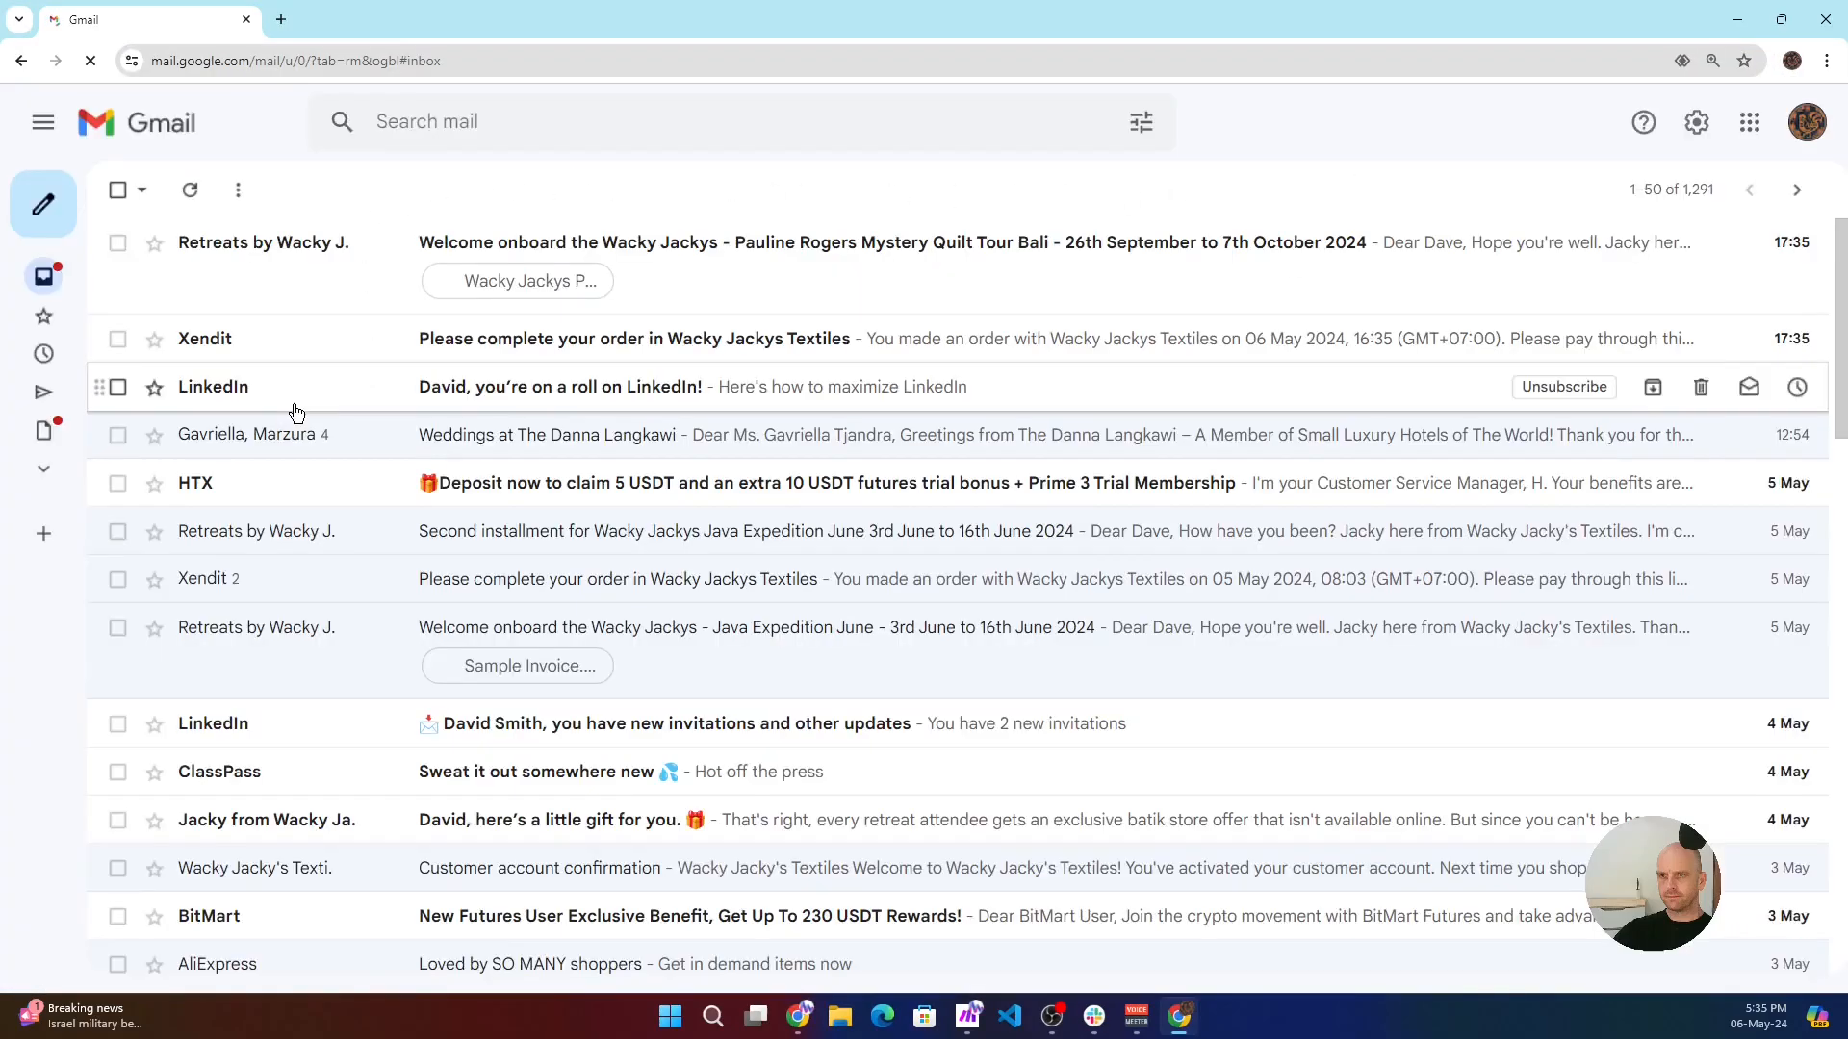
pyautogui.click(721, 246)
pyautogui.scroll(-10, 425, 410)
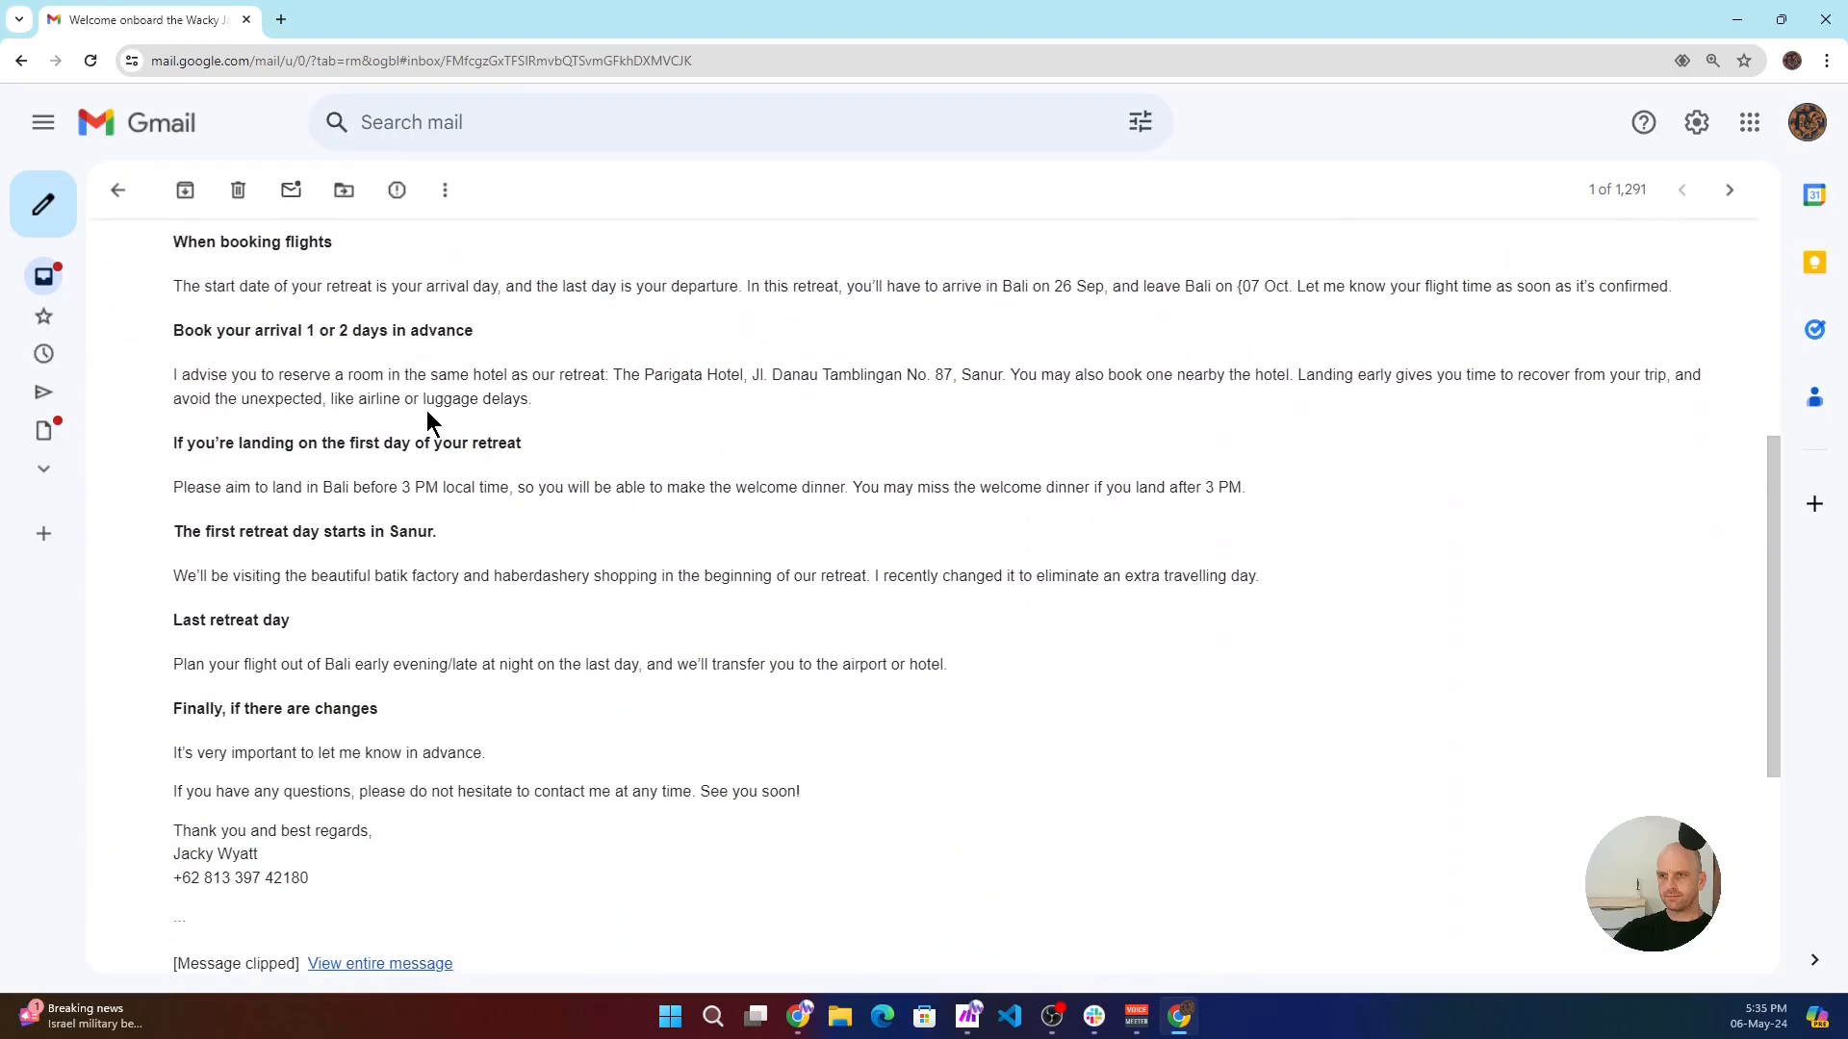
# - Open the invoice PDF attached to the welcome email and examine its unit price and rupiah subtotal
pyautogui.click(249, 671)
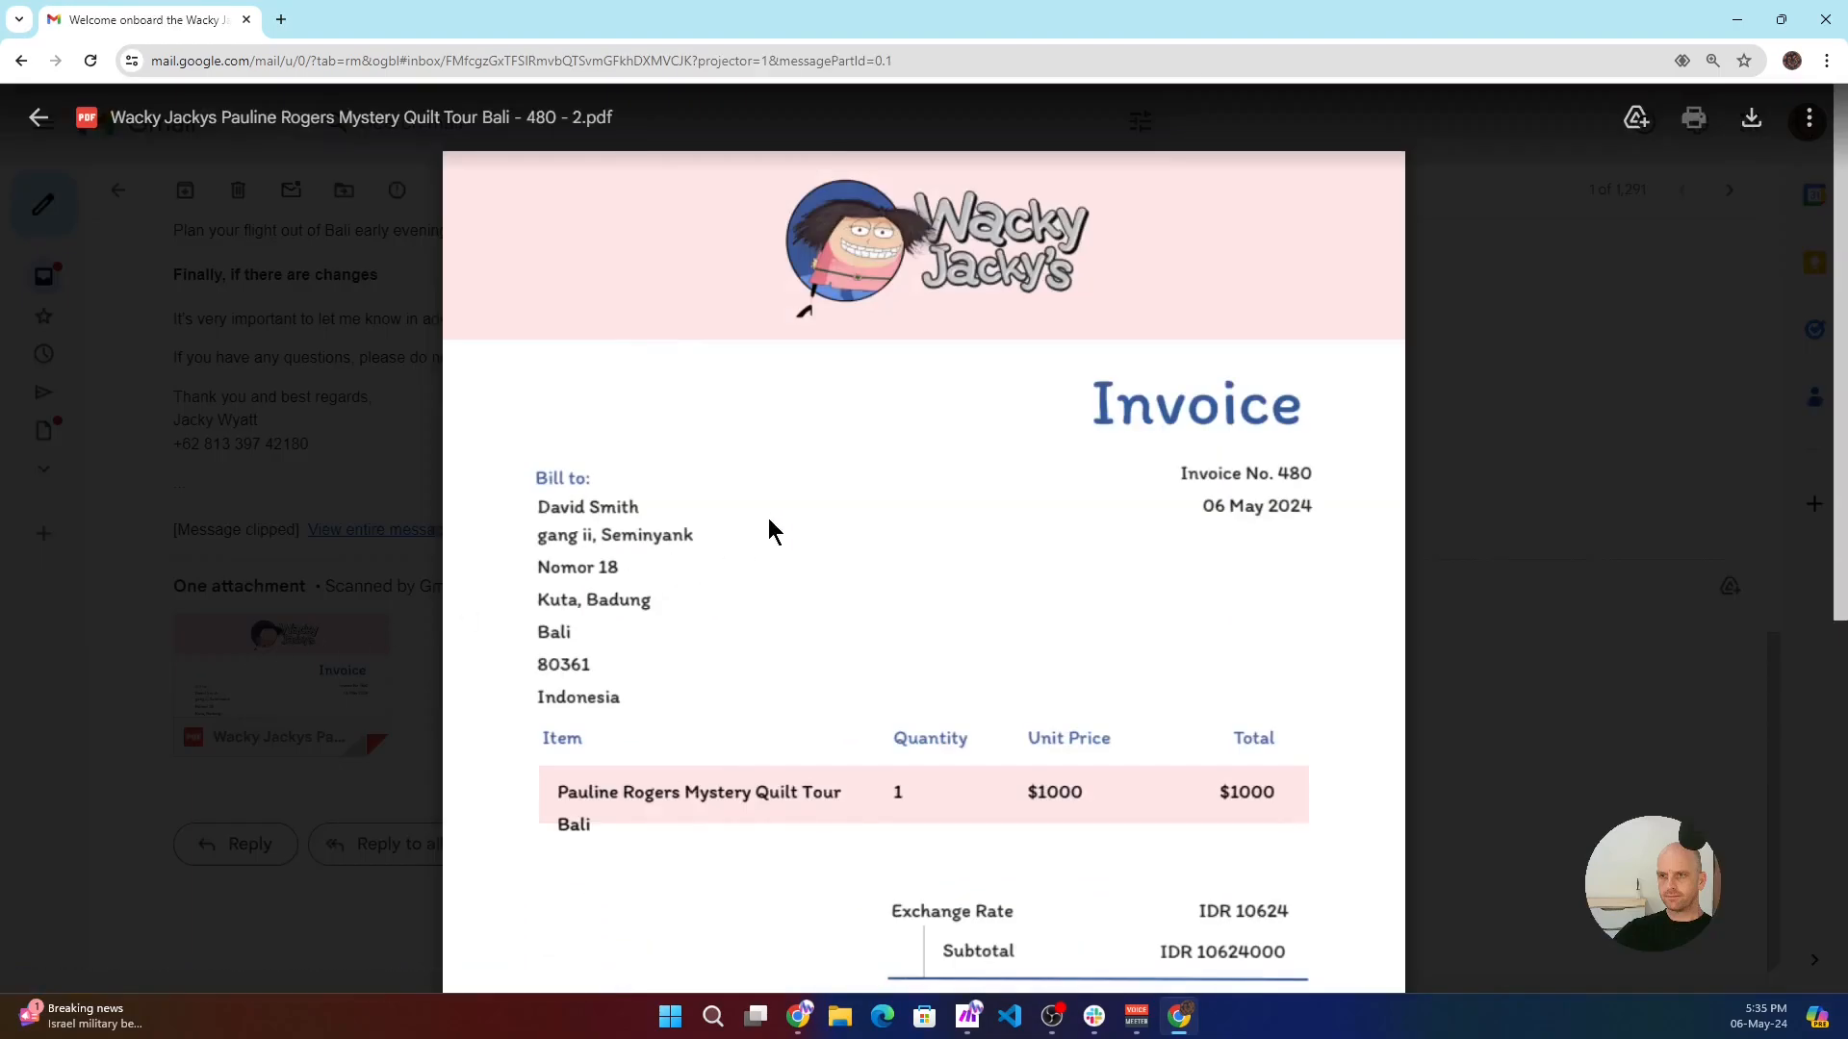
pyautogui.scroll(-2, 874, 496)
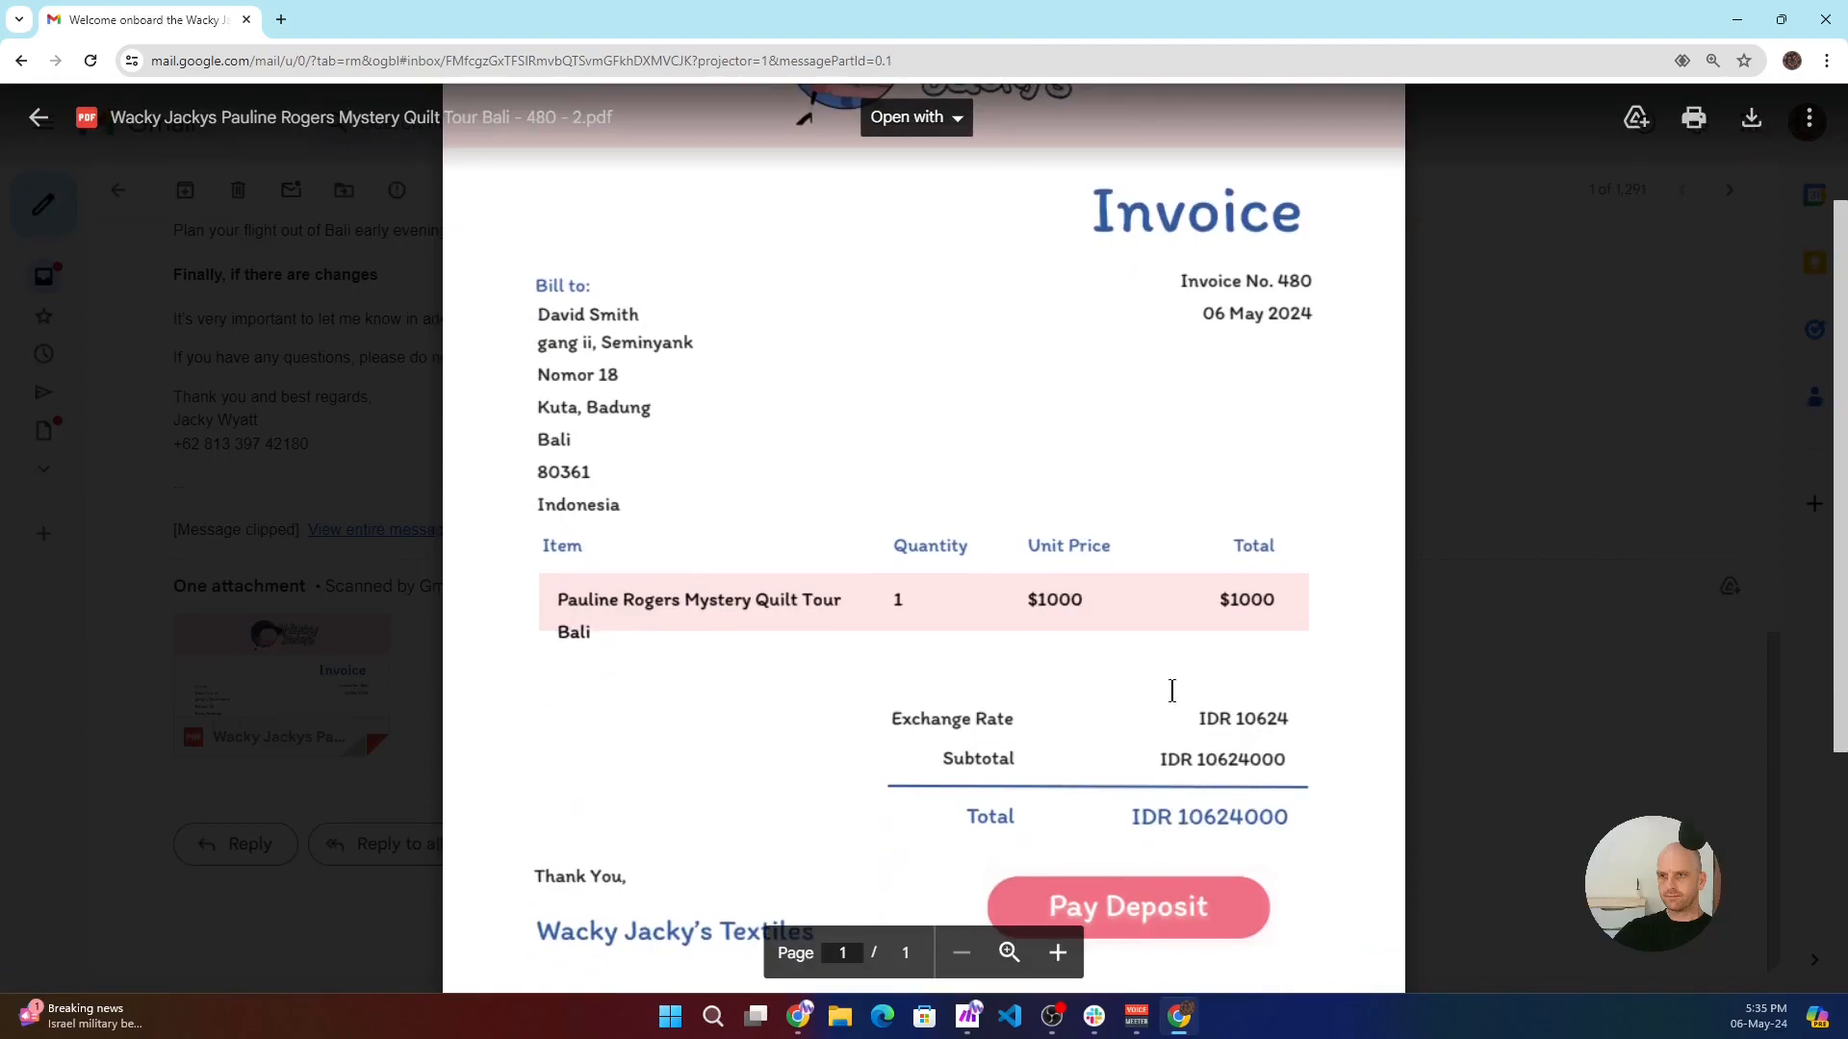
pyautogui.moveTo(1028, 603); pyautogui.dragTo(1093, 600)
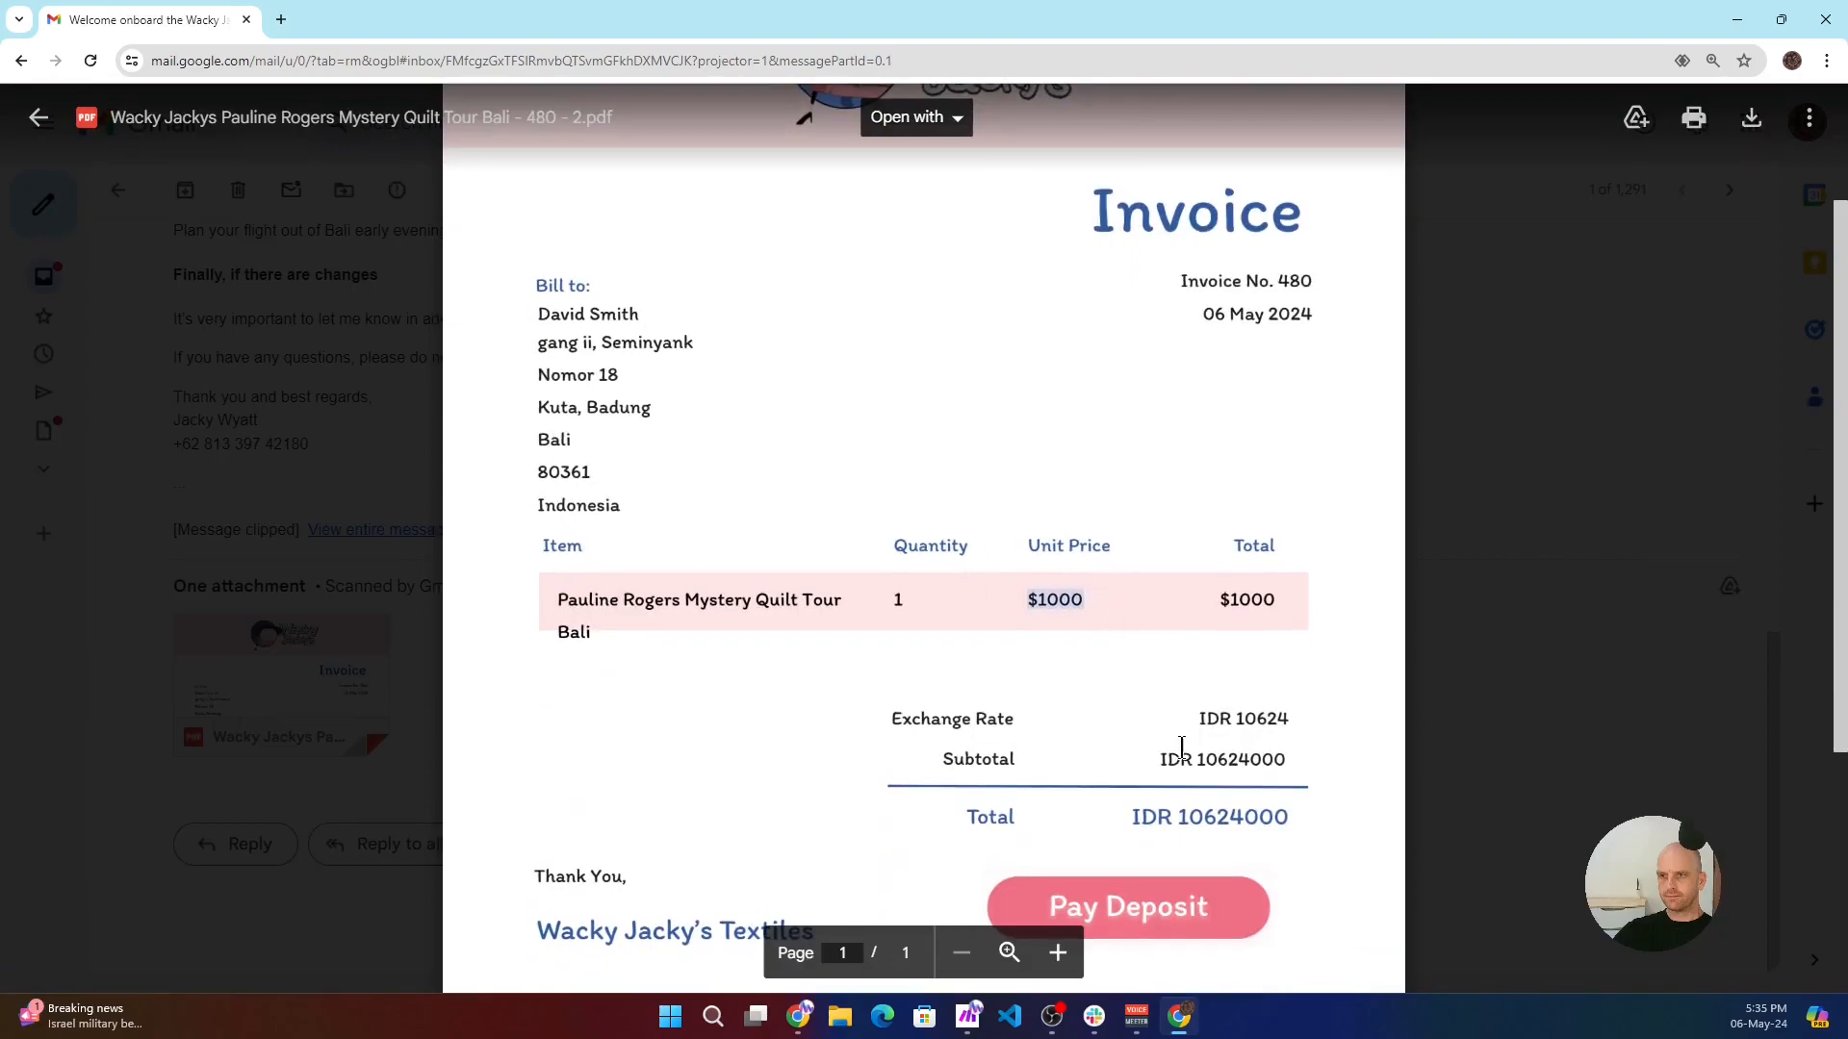
pyautogui.moveTo(1197, 763); pyautogui.dragTo(1297, 764)
pyautogui.scroll(-1, 1248, 775)
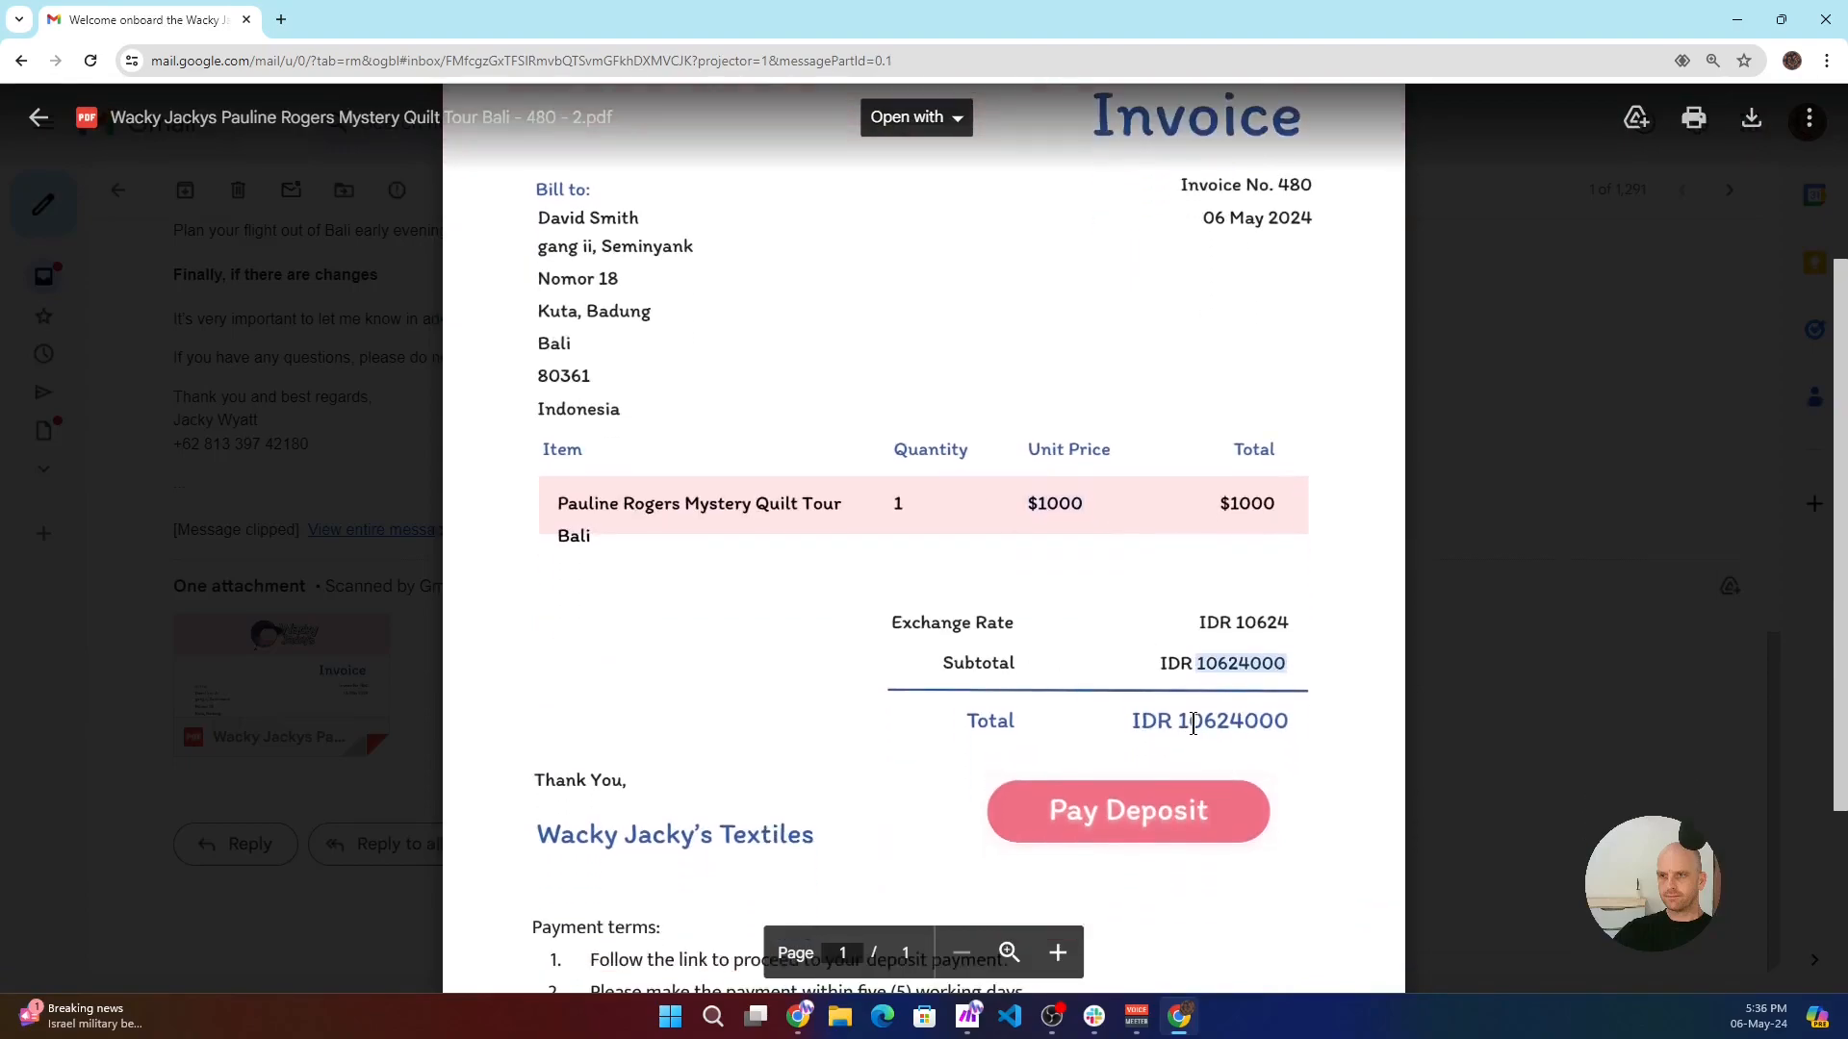
# - Follow the invoice's Pay Deposit link to the second installment checkout and show the credit card payment option
pyautogui.click(1120, 812)
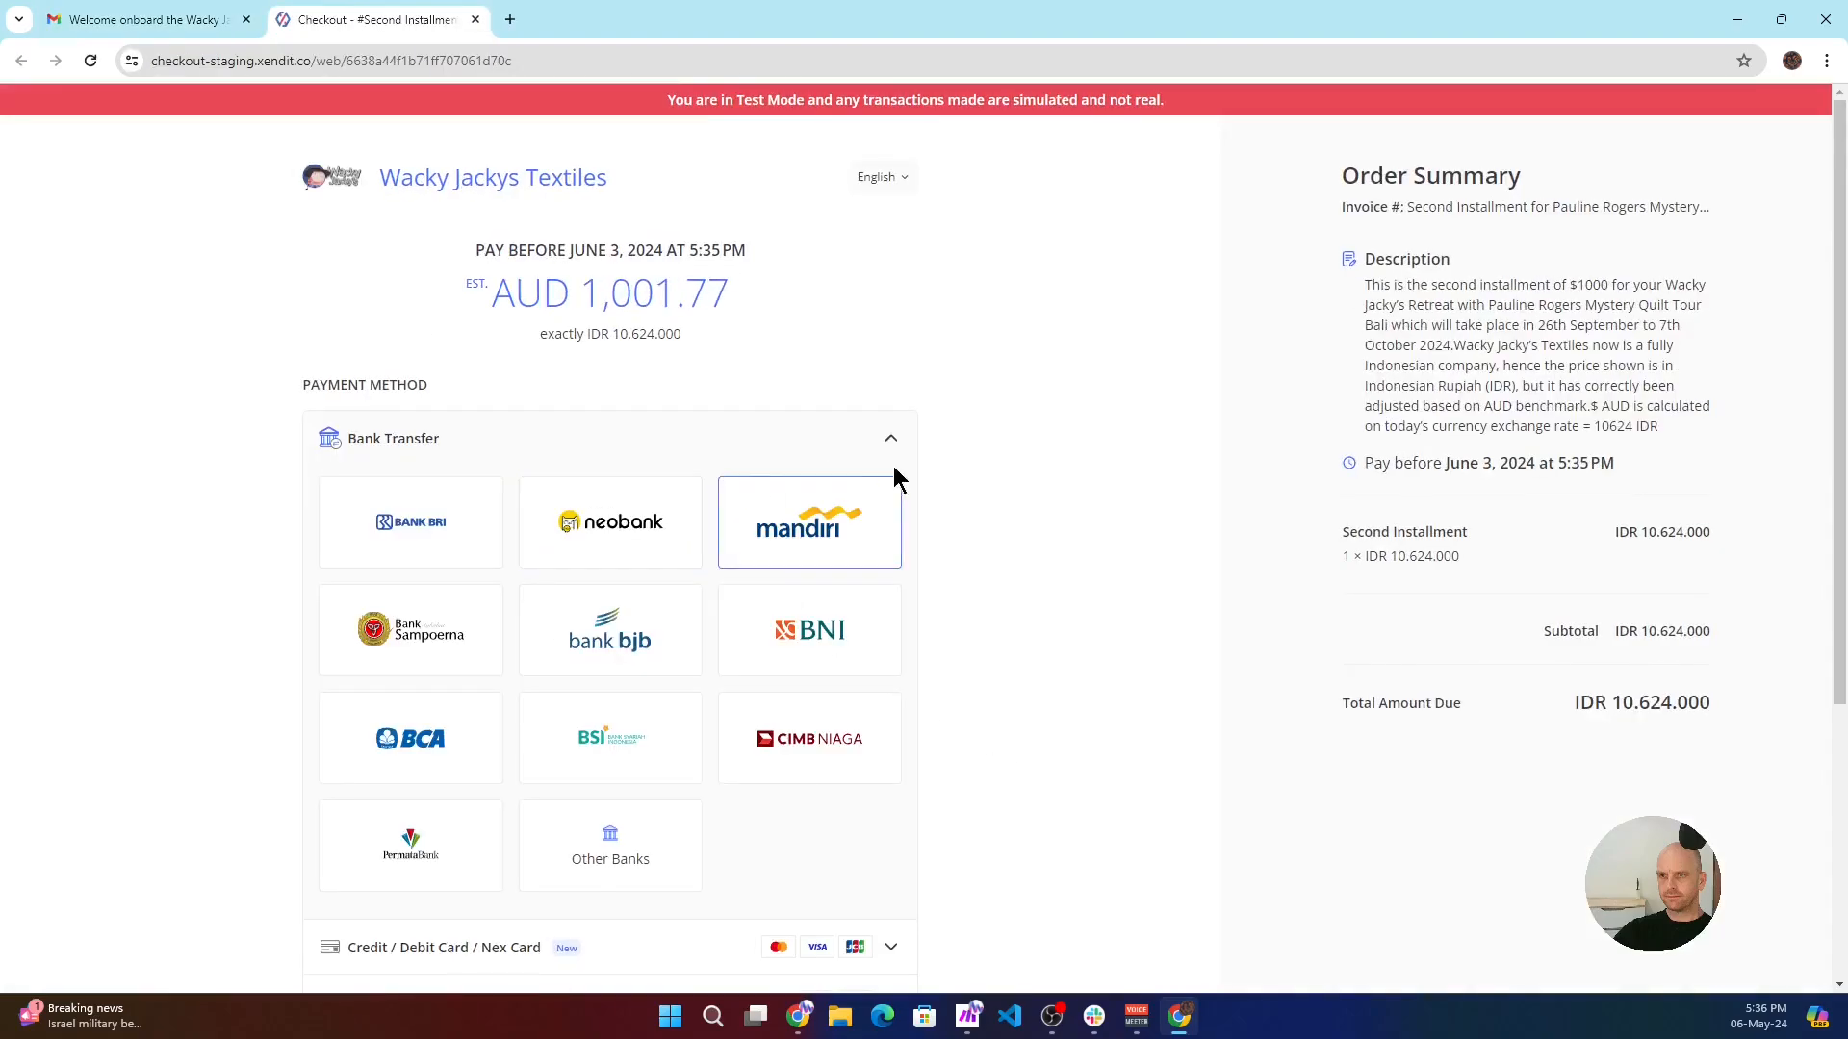
pyautogui.click(887, 440)
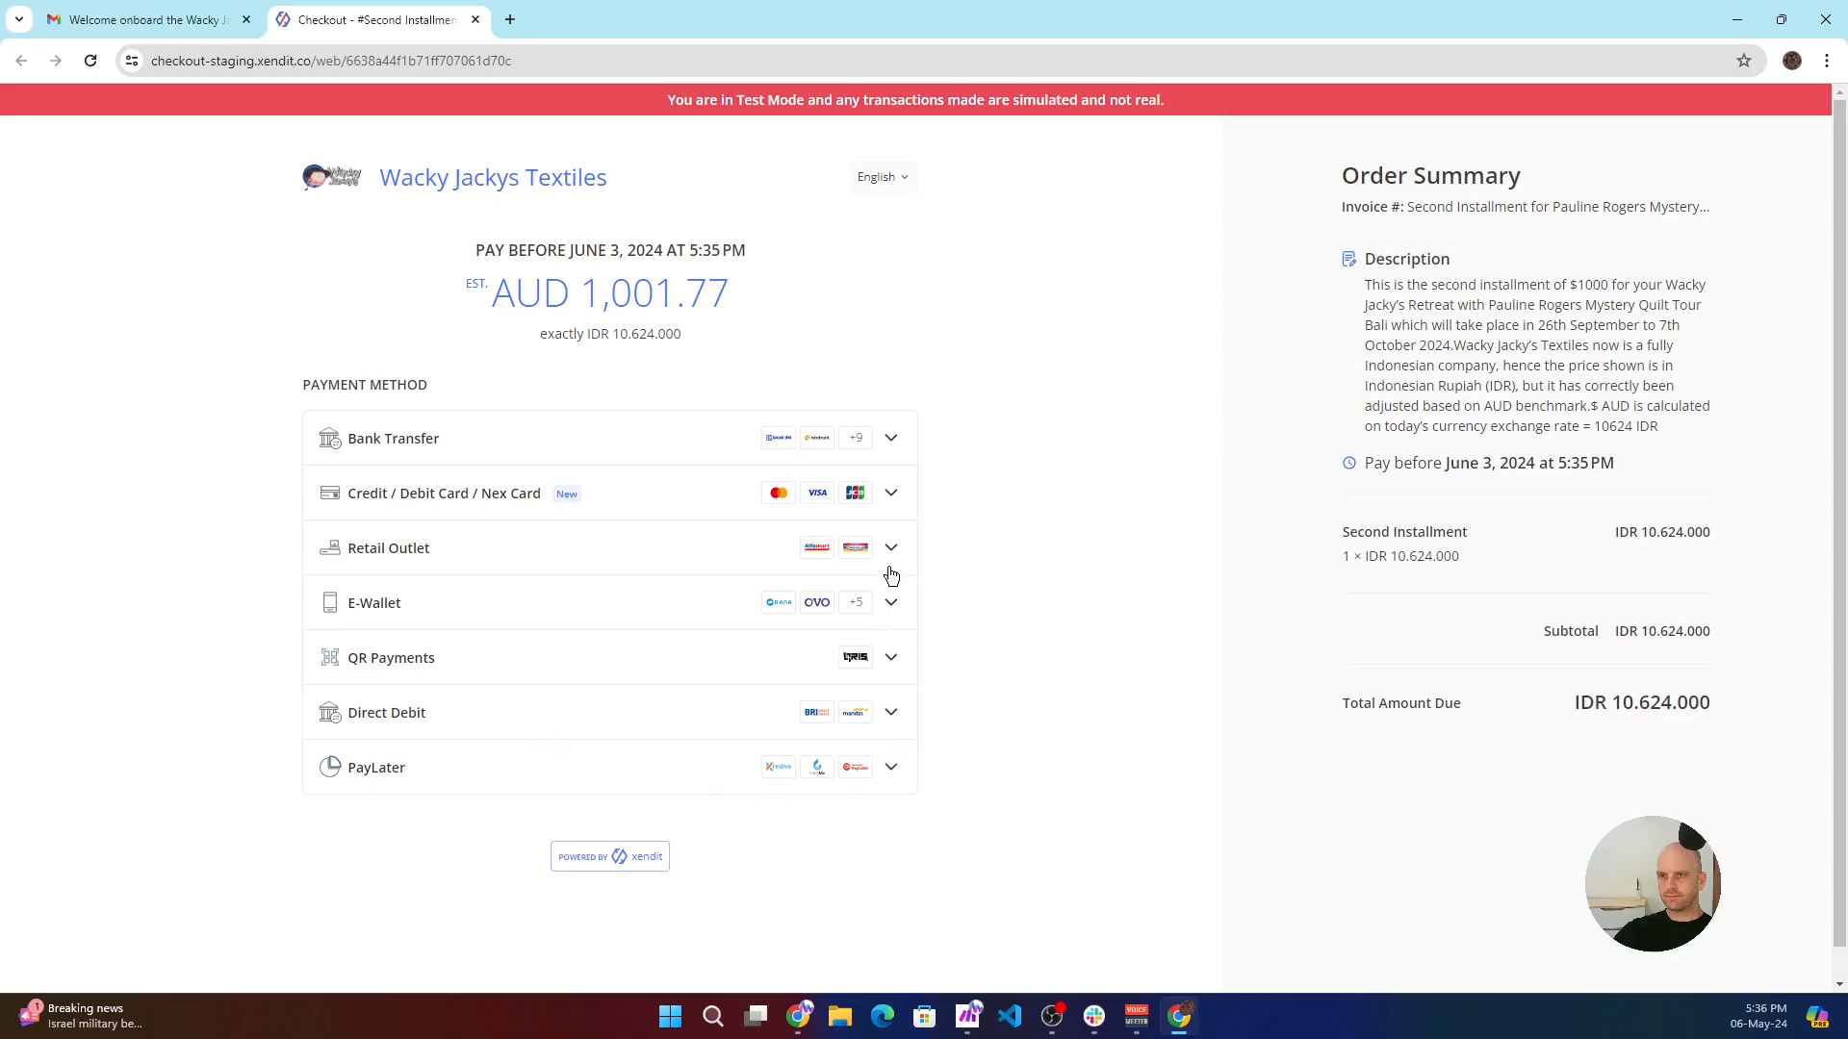
pyautogui.click(890, 492)
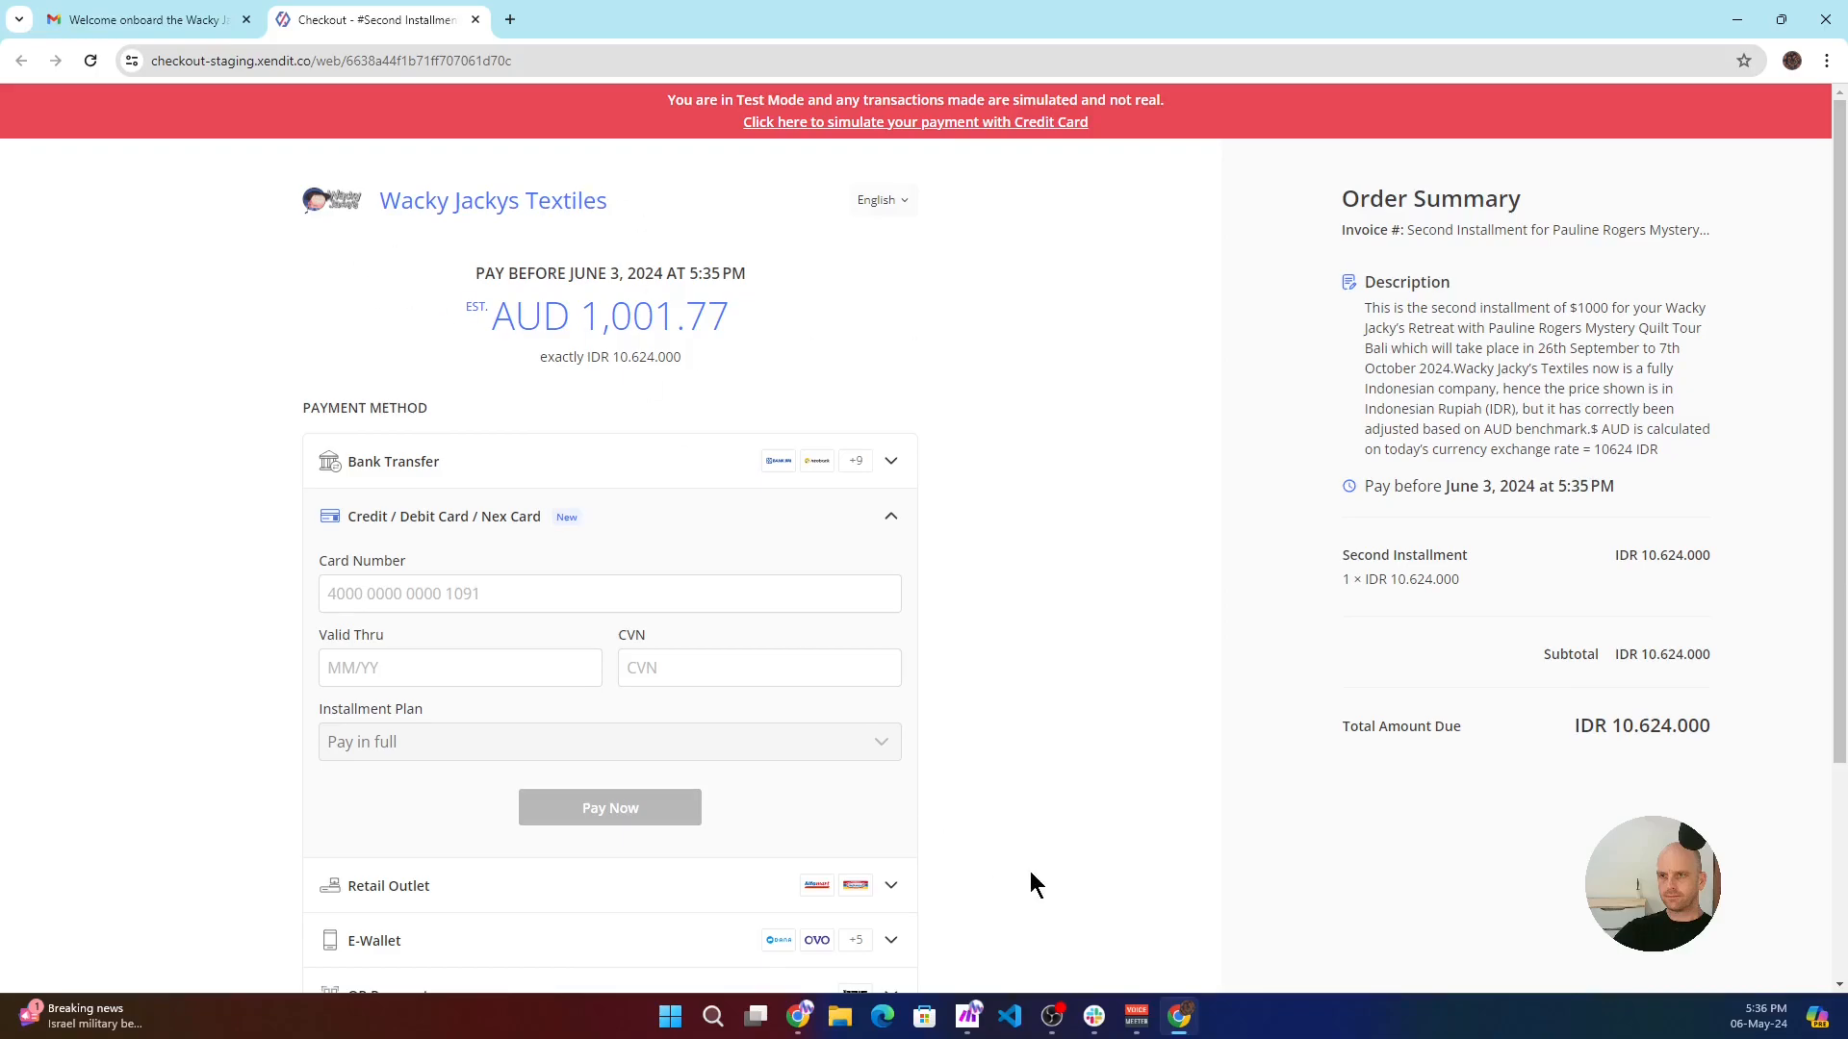
# - Switch to Make and exit the "1. Xendit + Welcome / Receipt" scenario editor, saving the pending changes
pyautogui.moveTo(967, 1016)
pyautogui.click(936, 890)
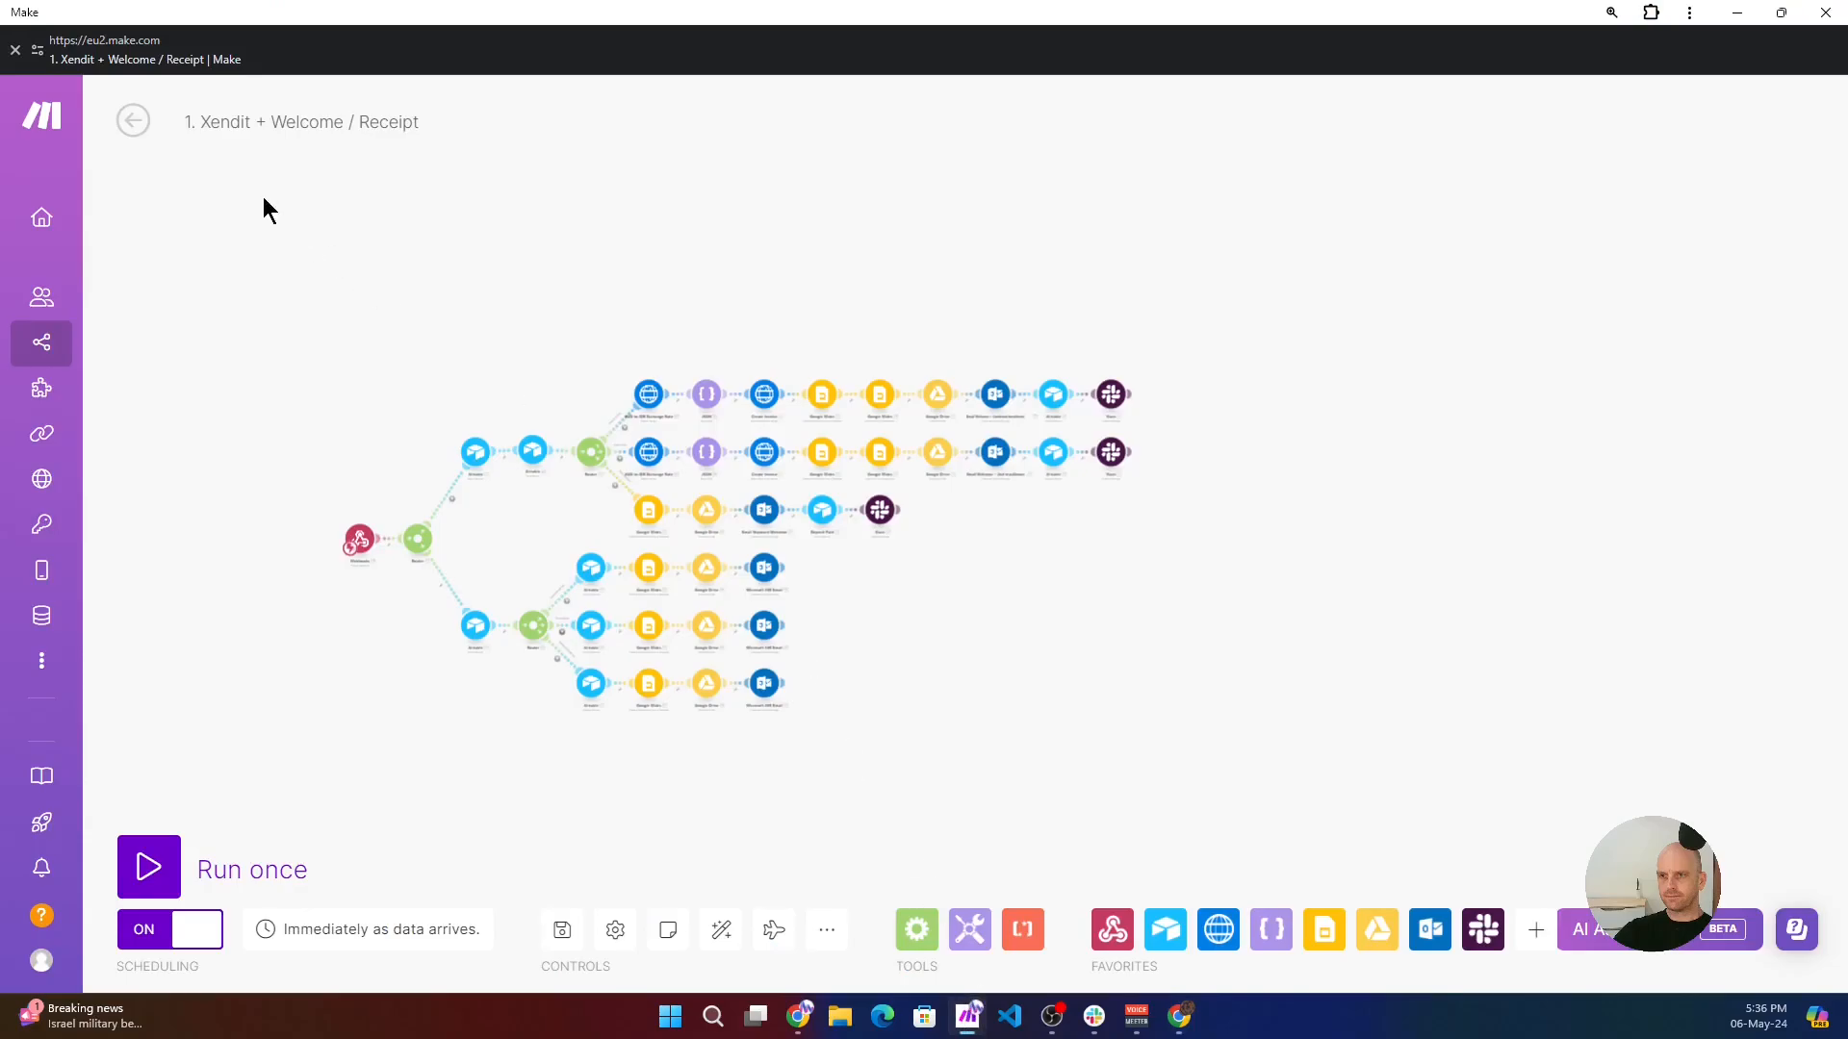
pyautogui.click(125, 118)
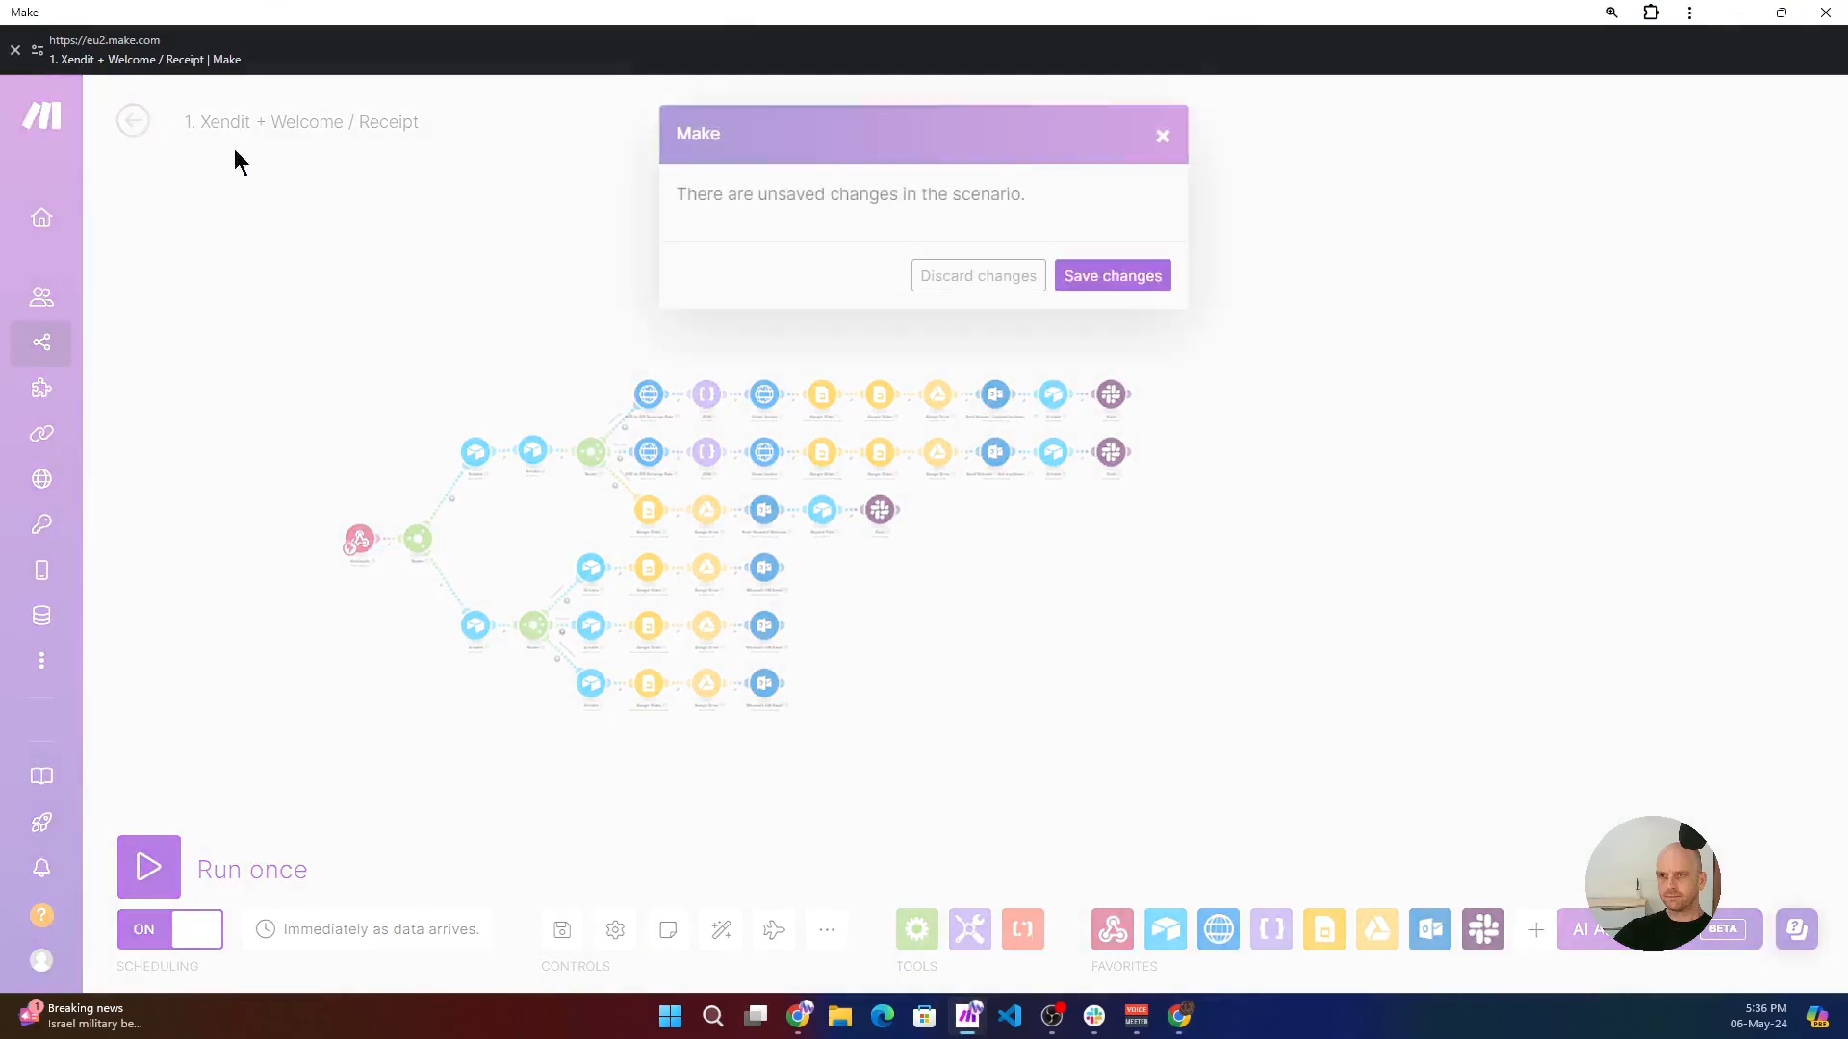
pyautogui.click(1118, 276)
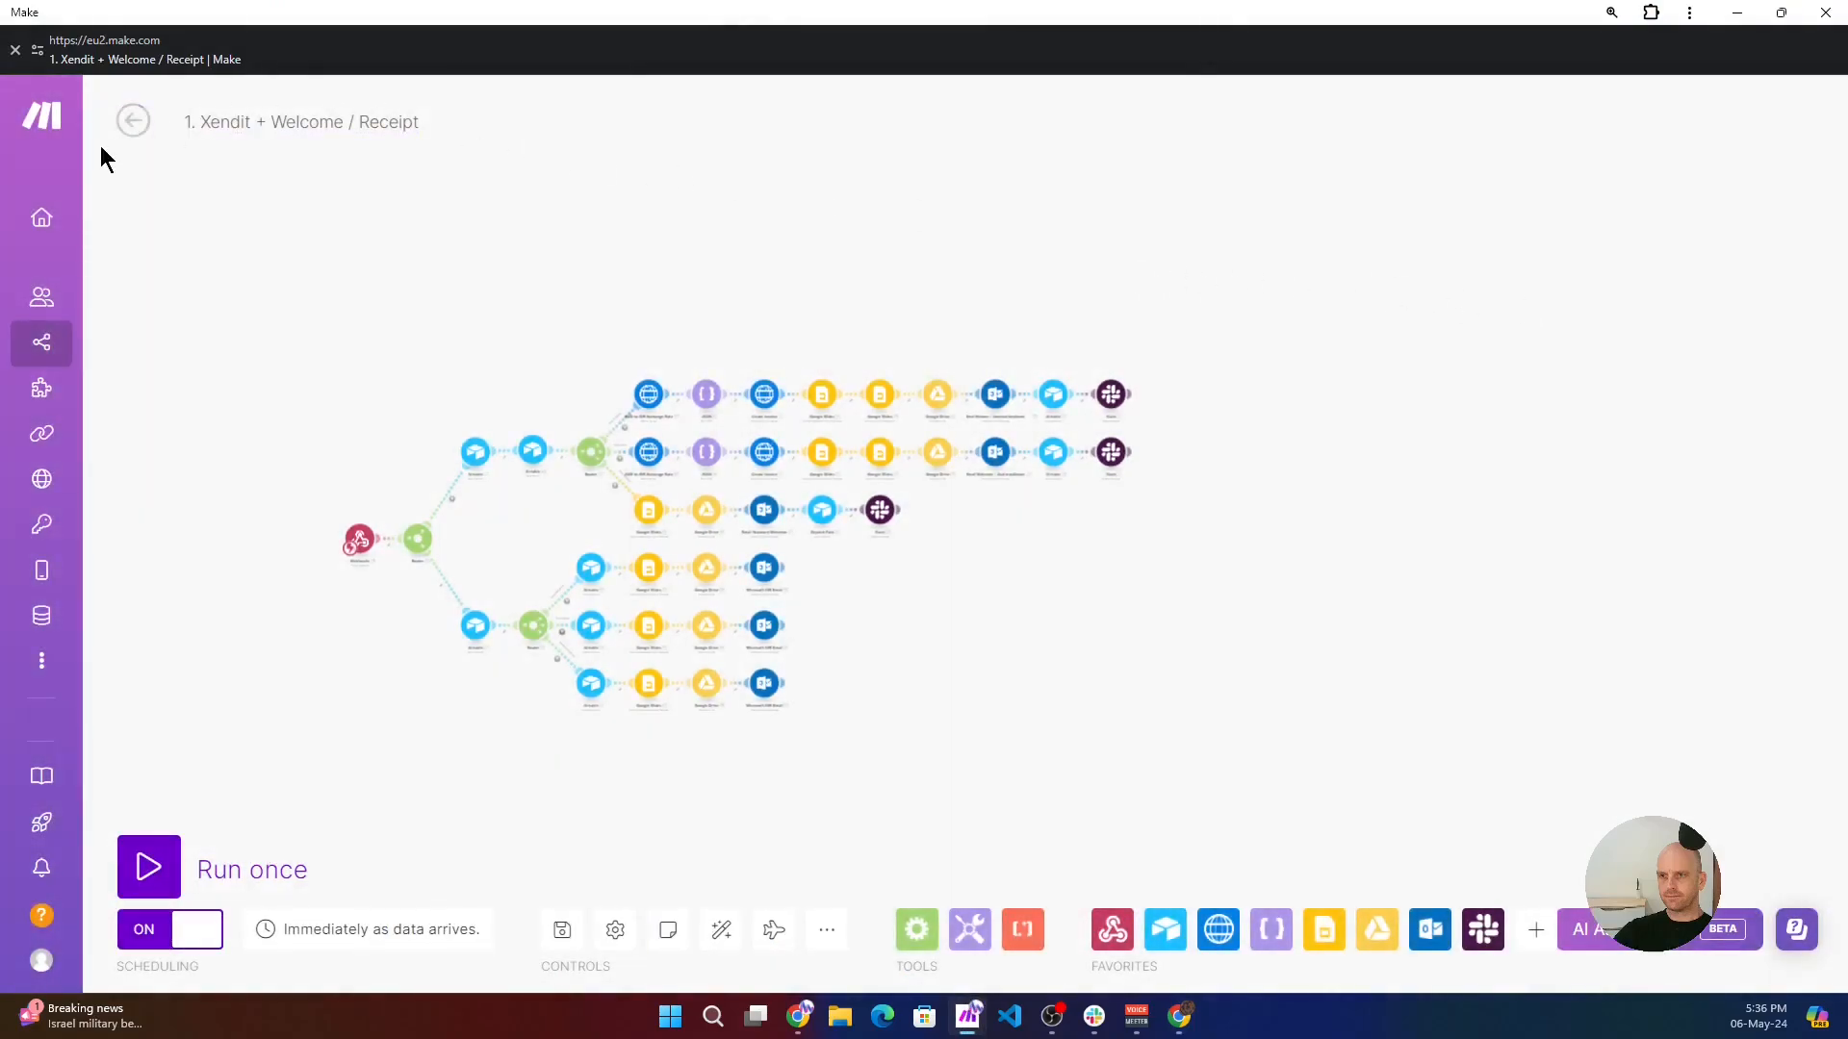